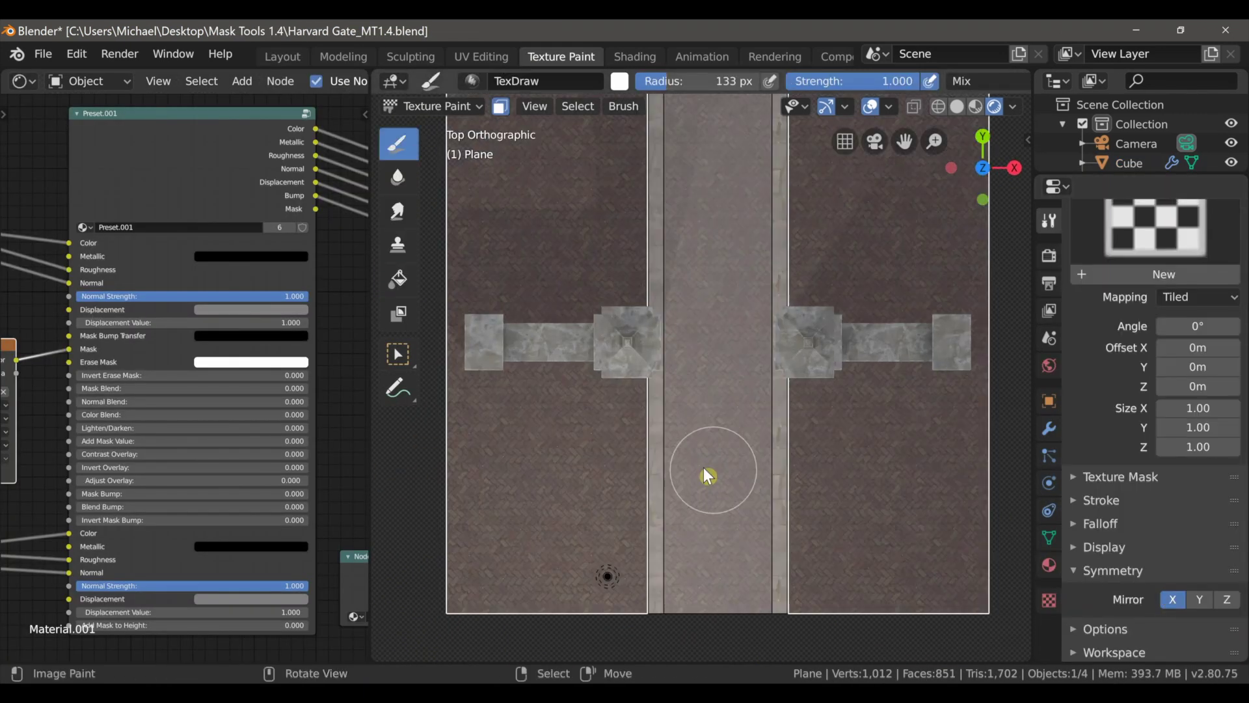
Paint the stone paving mask across the brick ground with X mirroring, and adjust the blend's Adjust Overlay value
left_click(601, 457)
left_click_drag(575, 461, 510, 502)
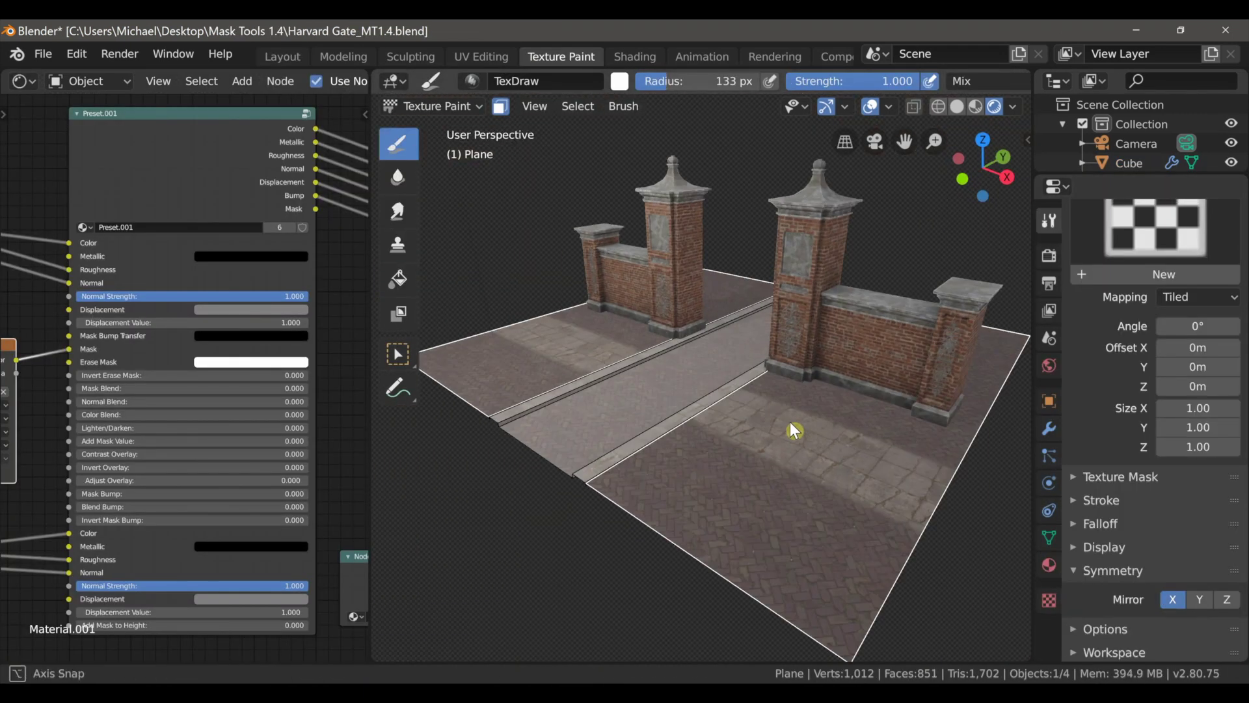
scroll(761, 433, "up", 5)
scroll(1236, 341, "up", 5)
scroll(1239, 341, "up", 5)
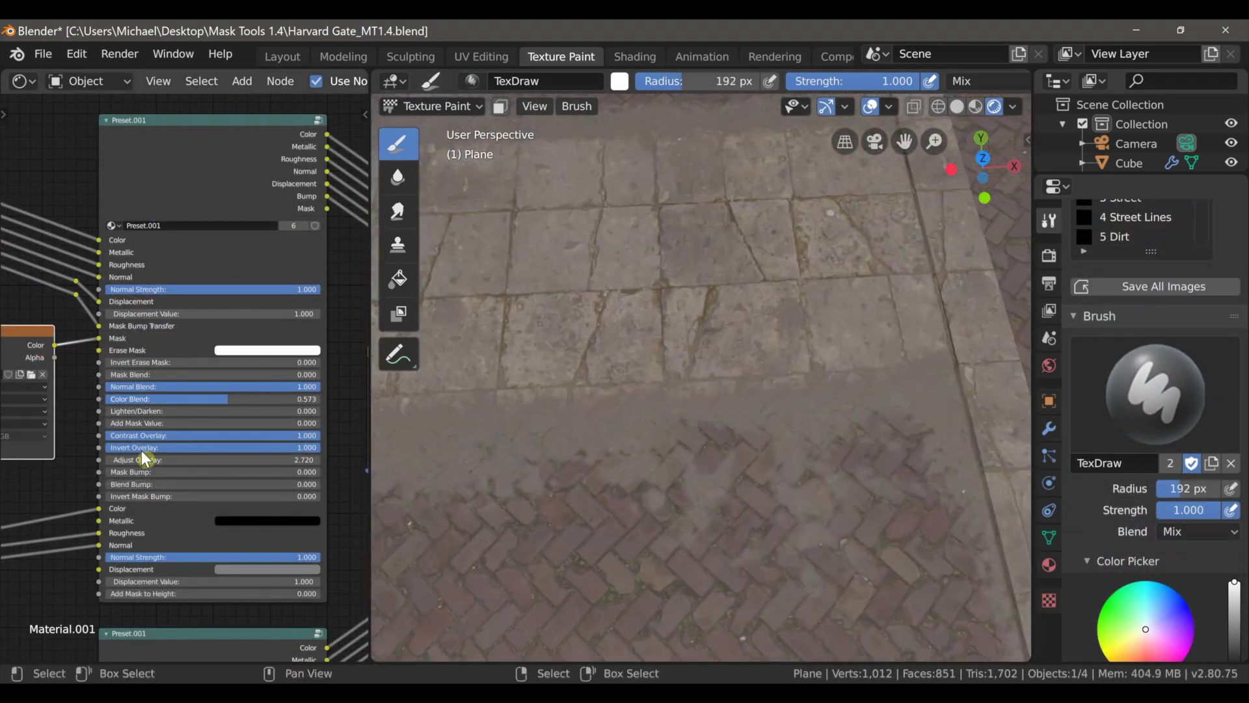
left_click_drag(163, 460, 187, 461)
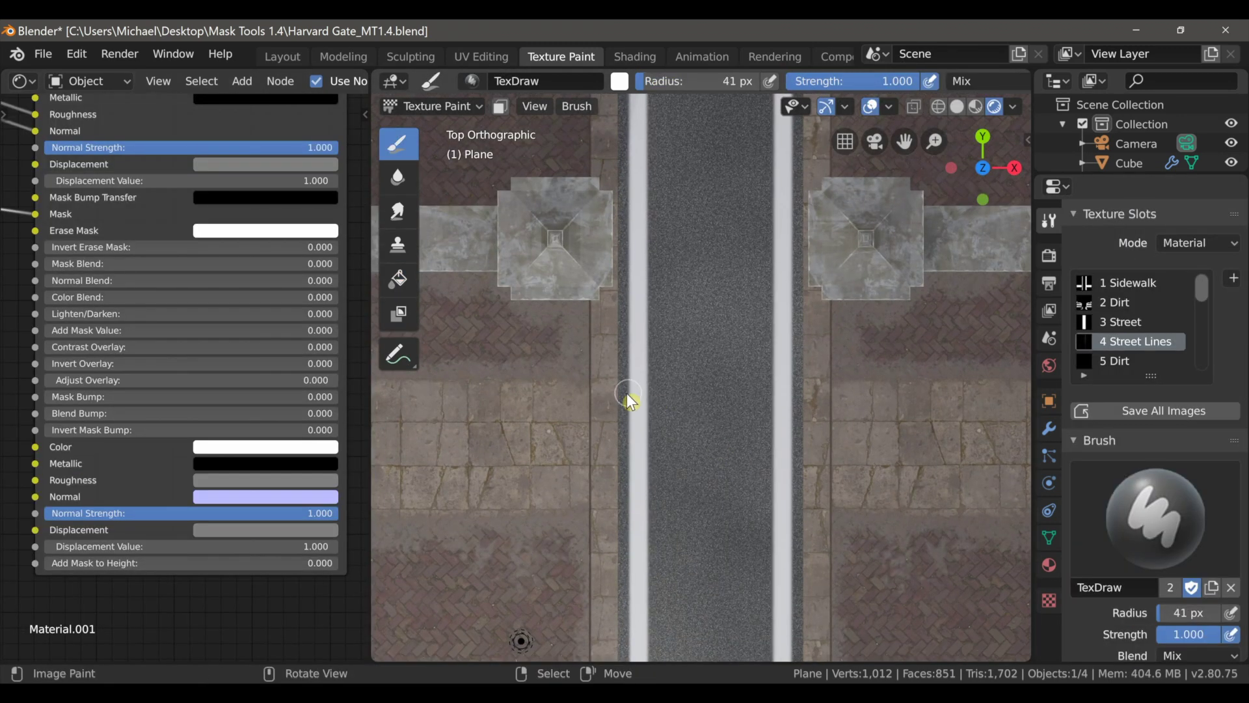
Paint crossing lines over the street on the Street Lines slot and lower the brightness of the line layer's Metallic value
left_click_drag(624, 381, 800, 381)
left_click_drag(619, 509, 800, 507)
scroll(1210, 455, "down", 10)
scroll(1228, 520, "down", 8)
left_click_drag(622, 463, 691, 388)
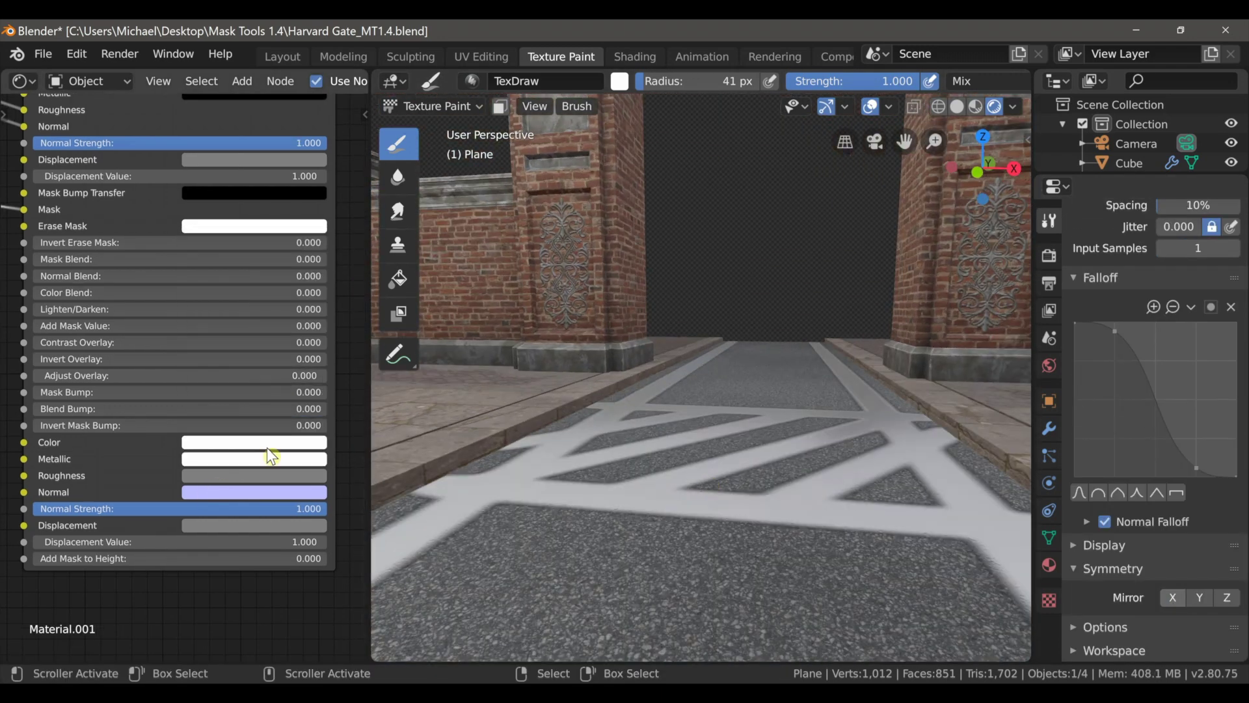
left_click(270, 454)
left_click_drag(320, 303, 318, 342)
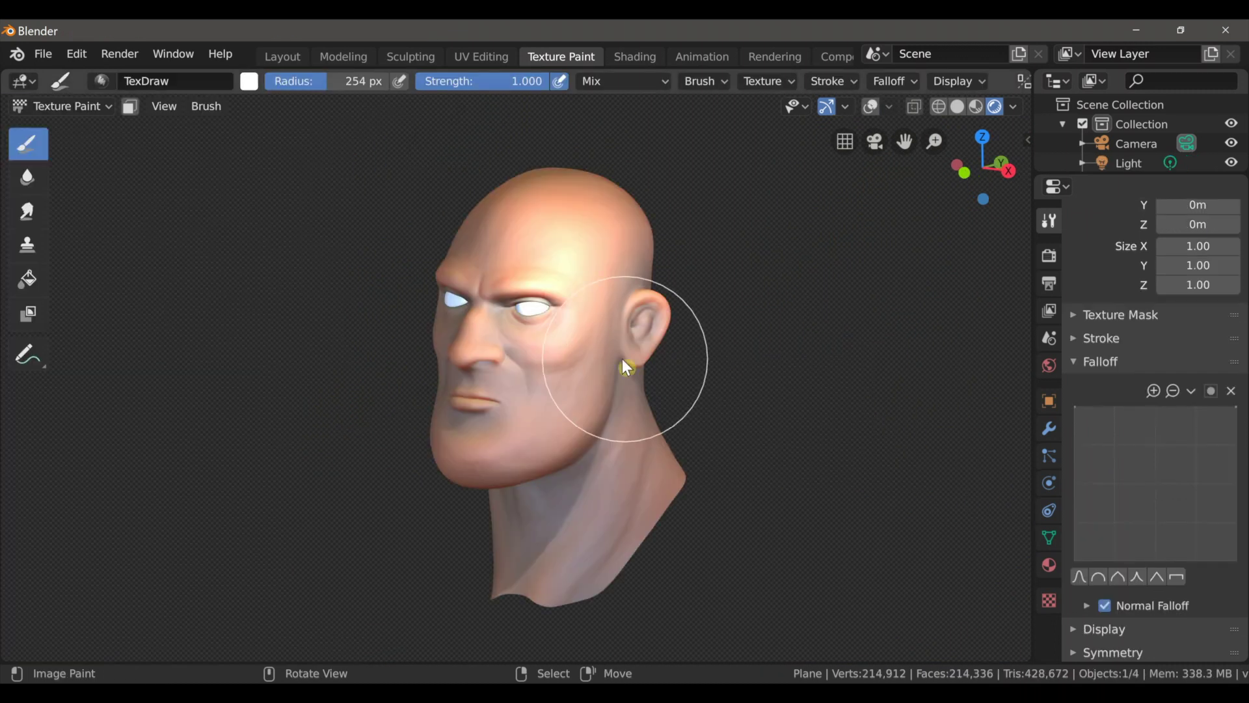
Adjust the brush size and paint strokes over the head's cheek and jaw from several angles
key("f")
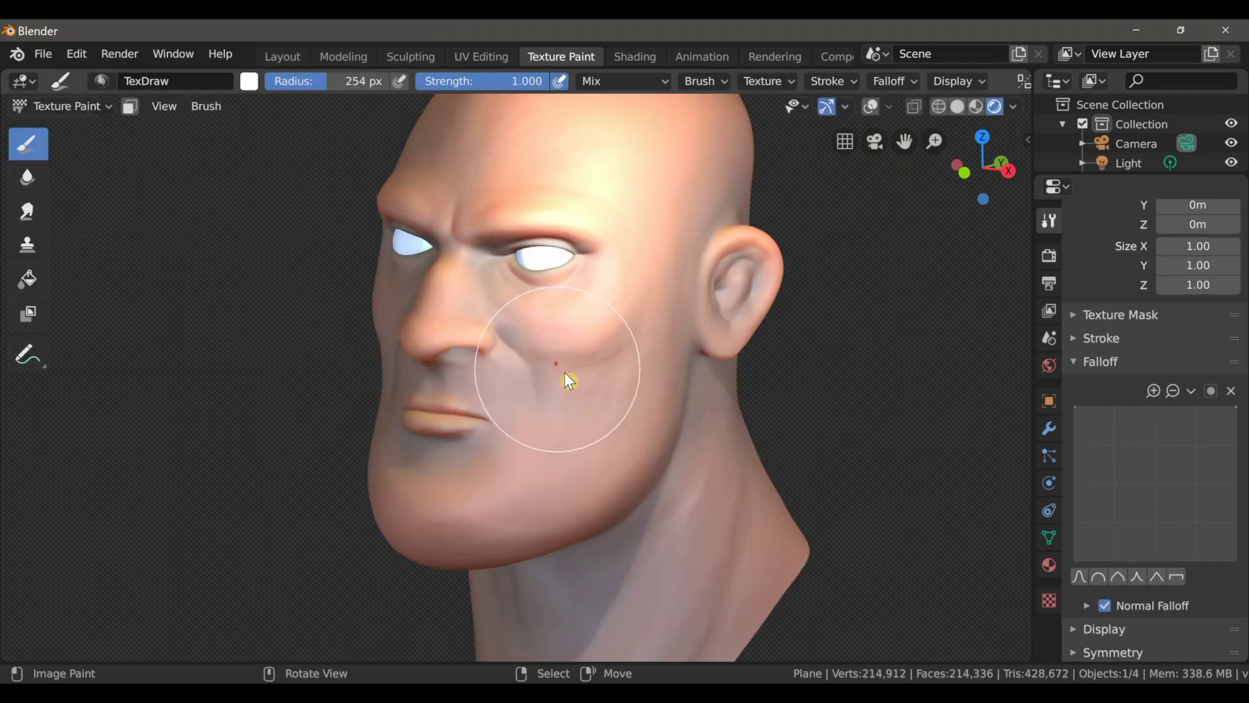
middle_click_drag(565, 372, 591, 317)
mouse_move(591, 317)
left_mouse_down()
mouse_move(510, 370)
mouse_move(588, 465)
mouse_move(572, 488)
left_mouse_up()
scroll(585, 481, "down", 2)
mouse_move(612, 475)
middle_mouse_down()
mouse_move(553, 471)
mouse_move(703, 478)
middle_mouse_up()
mouse_move(516, 345)
left_mouse_down()
mouse_move(502, 303)
mouse_move(478, 364)
left_mouse_up()
mouse_move(449, 437)
left_mouse_down()
mouse_move(450, 314)
mouse_move(436, 311)
left_mouse_up()
mouse_move(436, 311)
middle_mouse_down()
mouse_move(374, 324)
mouse_move(537, 364)
middle_mouse_up()
left_click_drag(537, 363, 524, 336)
mouse_move(524, 336)
middle_mouse_down()
mouse_move(495, 338)
mouse_move(588, 346)
mouse_move(731, 581)
mouse_move(819, 496)
mouse_move(848, 495)
middle_mouse_up()
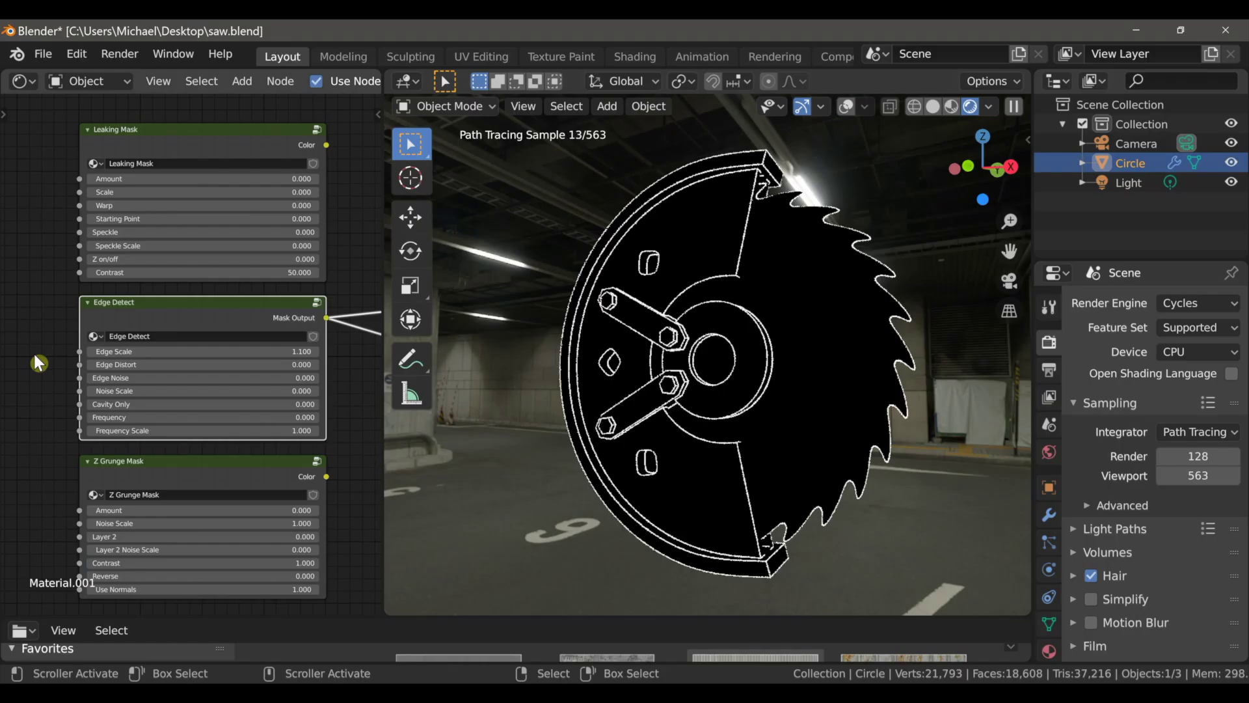
Set Edge Detect's Edge Scale to 11.200 and Edge Distort to 10.000, try Edge Noise and Cavity Only, and reset those two to 0
left_click_drag(122, 352, 290, 378)
left_click_drag(104, 405, 316, 404)
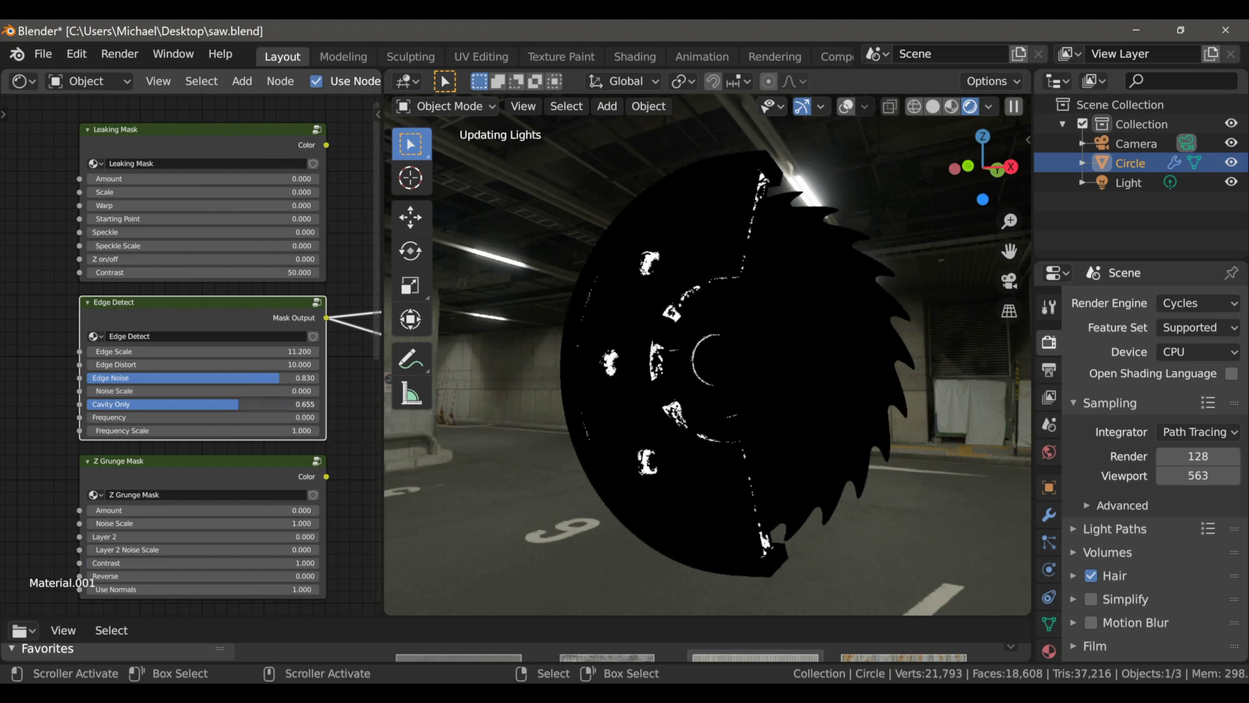
left_click_drag(268, 404, 87, 404)
left_click_drag(151, 380, 88, 378)
Preview the Leaking Mask on the saw and adjust its Speckle and Contrast, and preview the Z Grunge Mask with a higher Amount
left_click(142, 150, "ctrl+shift")
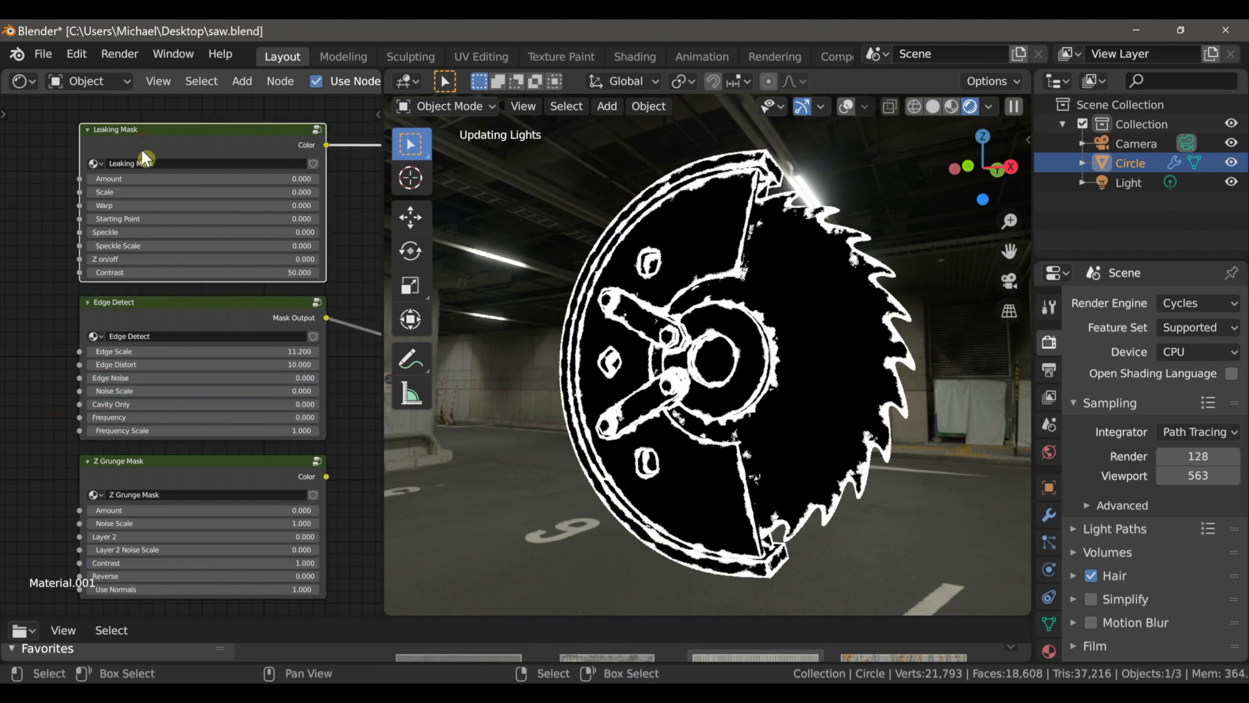
left_click_drag(140, 232, 335, 243)
mouse_move(215, 273)
left_mouse_down()
mouse_move(182, 273)
mouse_move(215, 280)
left_mouse_up()
left_click(221, 466, "ctrl+shift")
left_click_drag(175, 513, 241, 523)
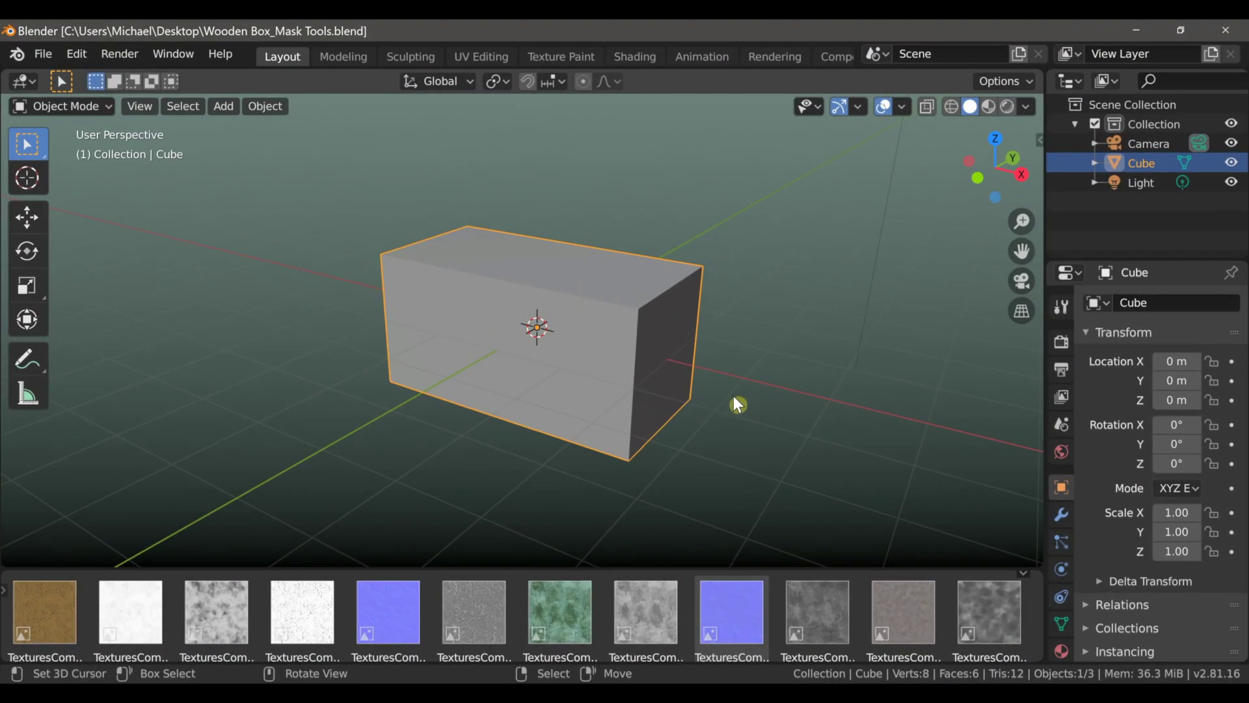
key("Tab")
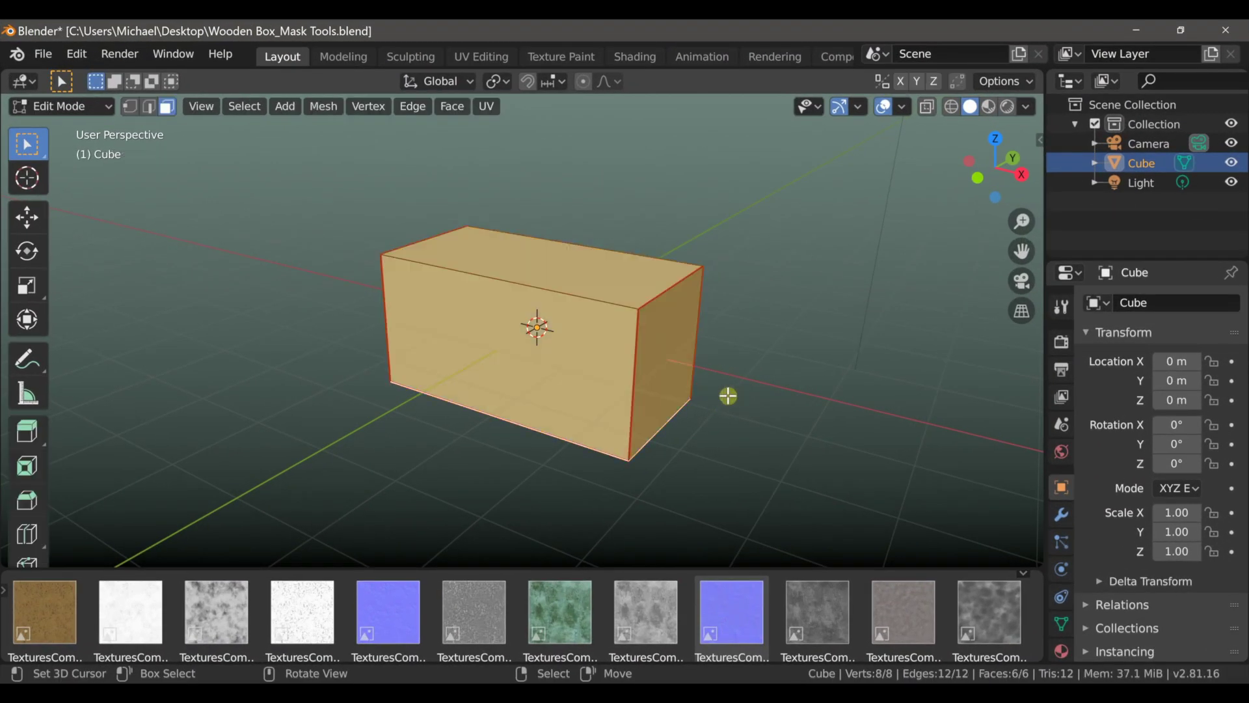
mouse_move(539, 359)
middle_mouse_down()
mouse_move(664, 387)
mouse_move(767, 355)
mouse_move(720, 377)
mouse_move(545, 364)
middle_mouse_up()
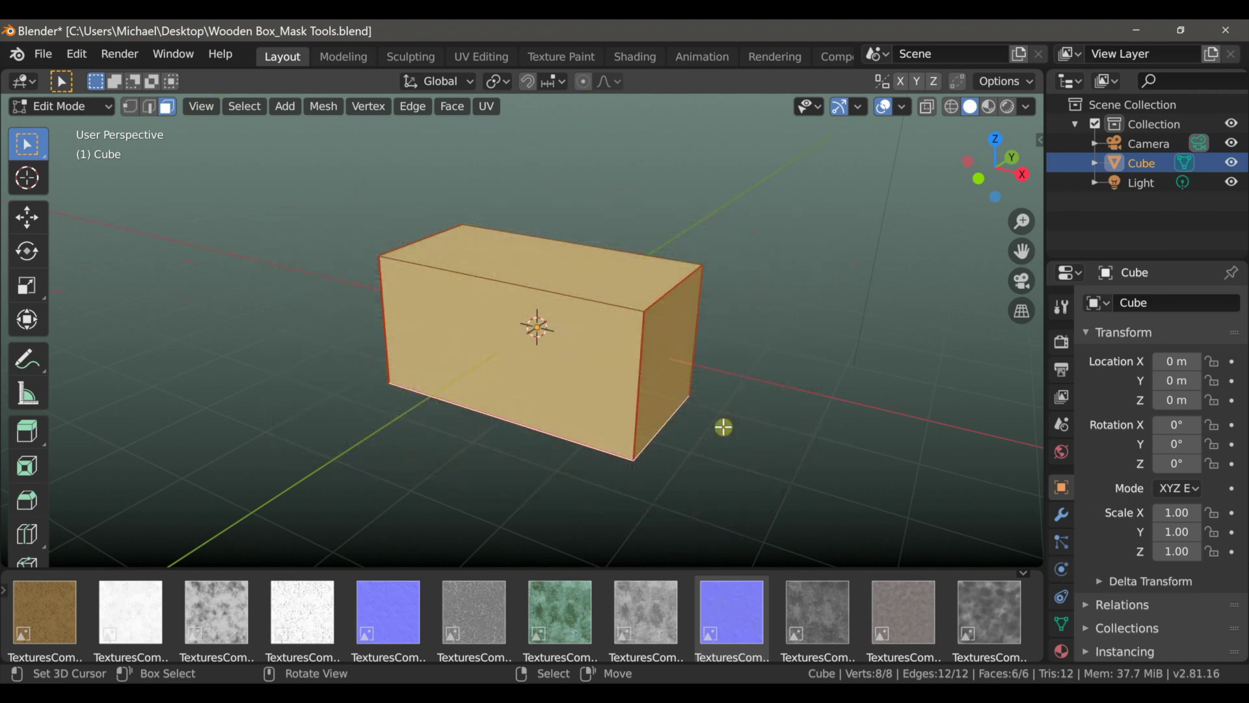
key("Tab")
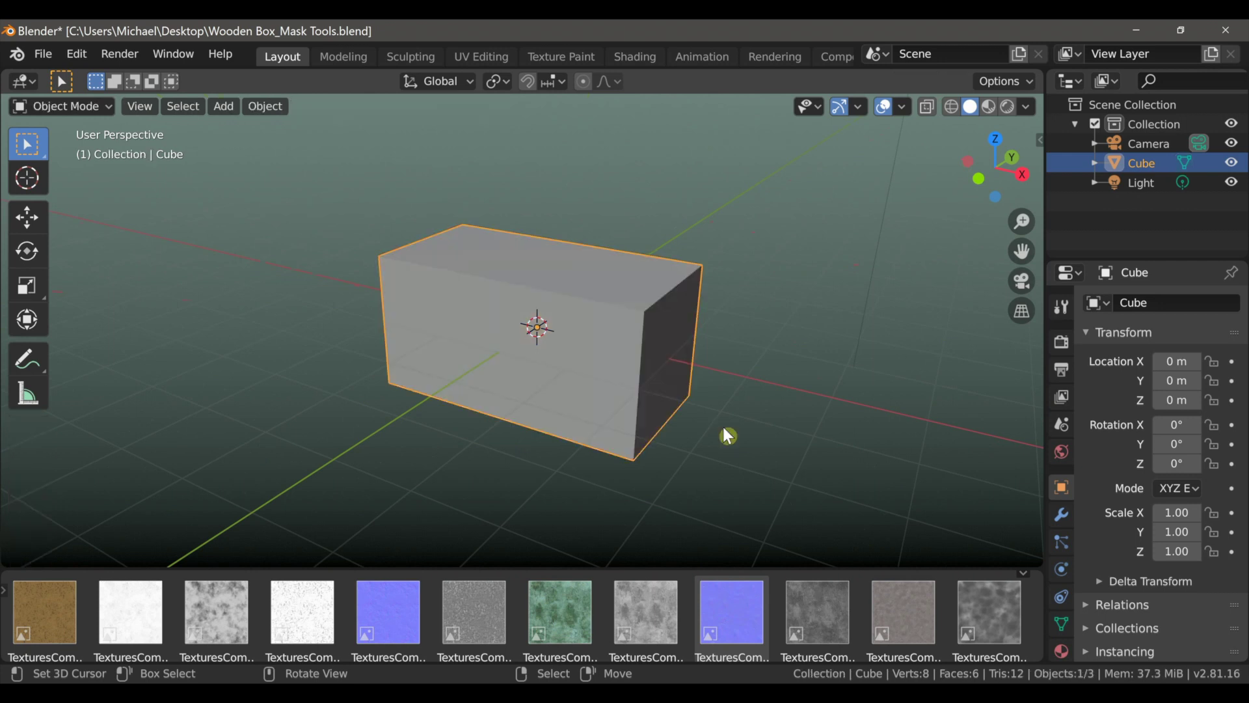
Split the 3D viewport into two side-by-side areas and change the new one to the Shader Editor
left_click_drag(4, 73, 629, 167)
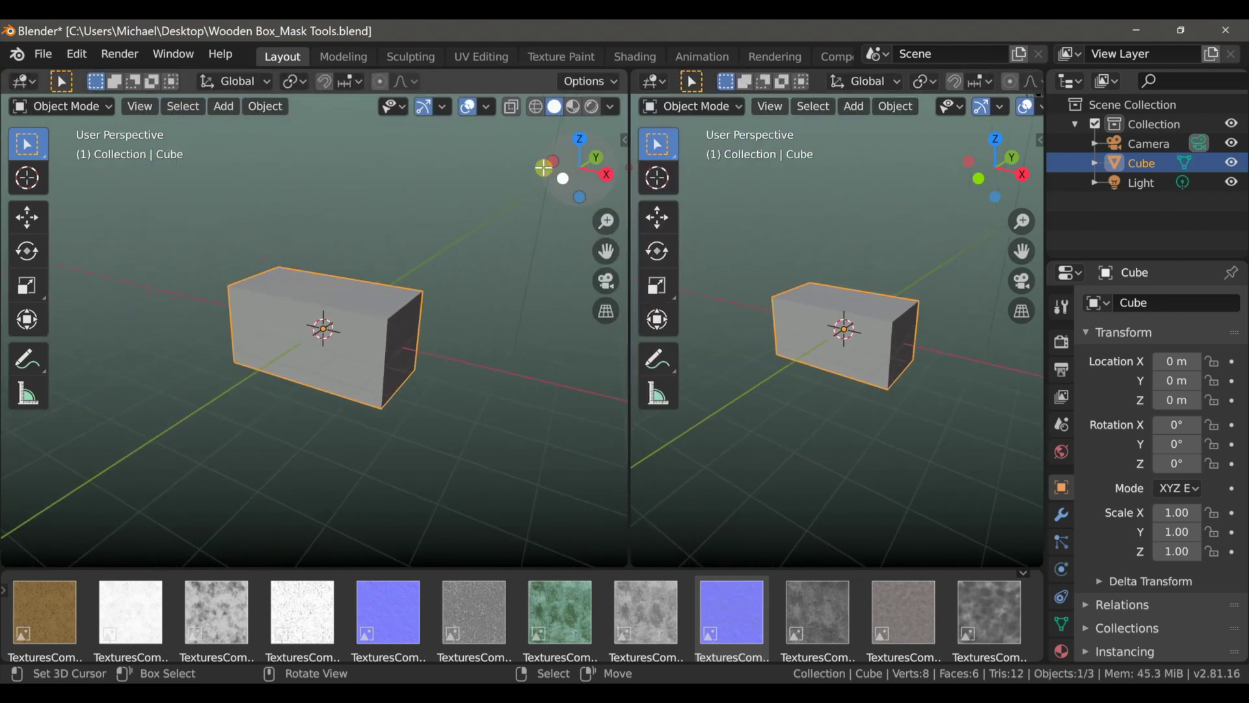
left_click(29, 81)
left_click(56, 218)
middle_click_drag(269, 390, 307, 291)
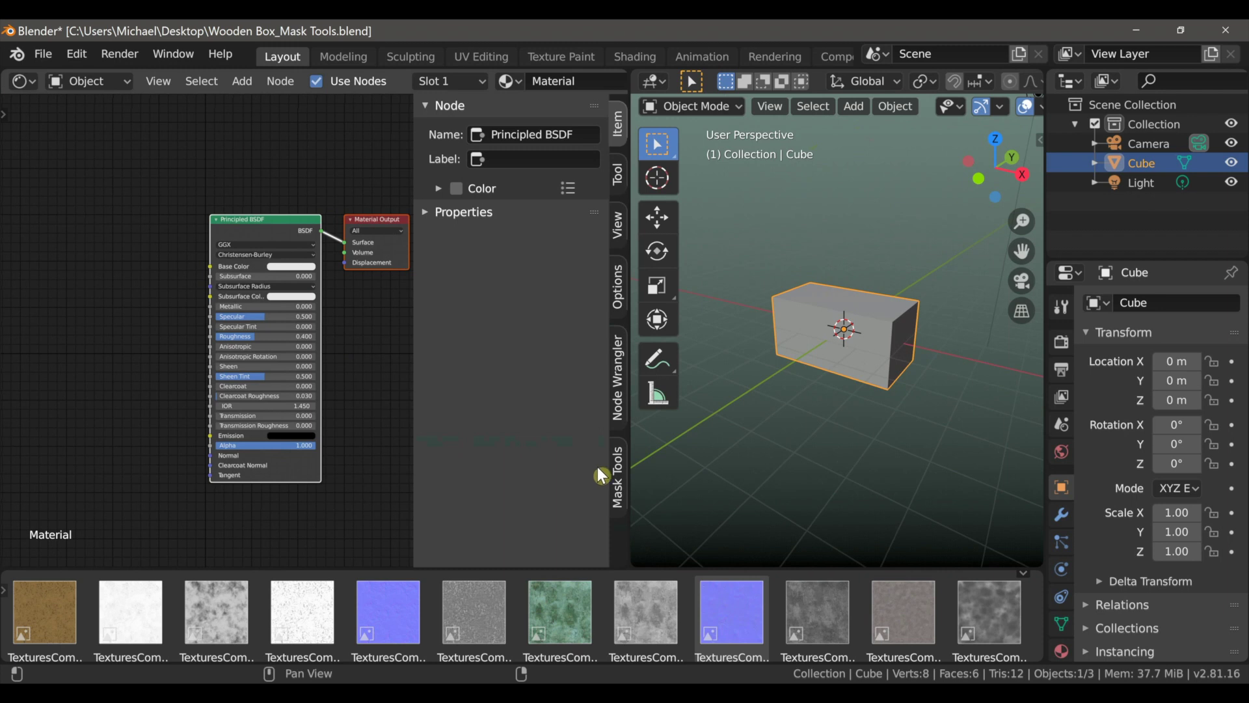
Add the Mask Tools Preset shader to the box's material and place its node chain in front of the Principled BSDF
left_click(618, 476)
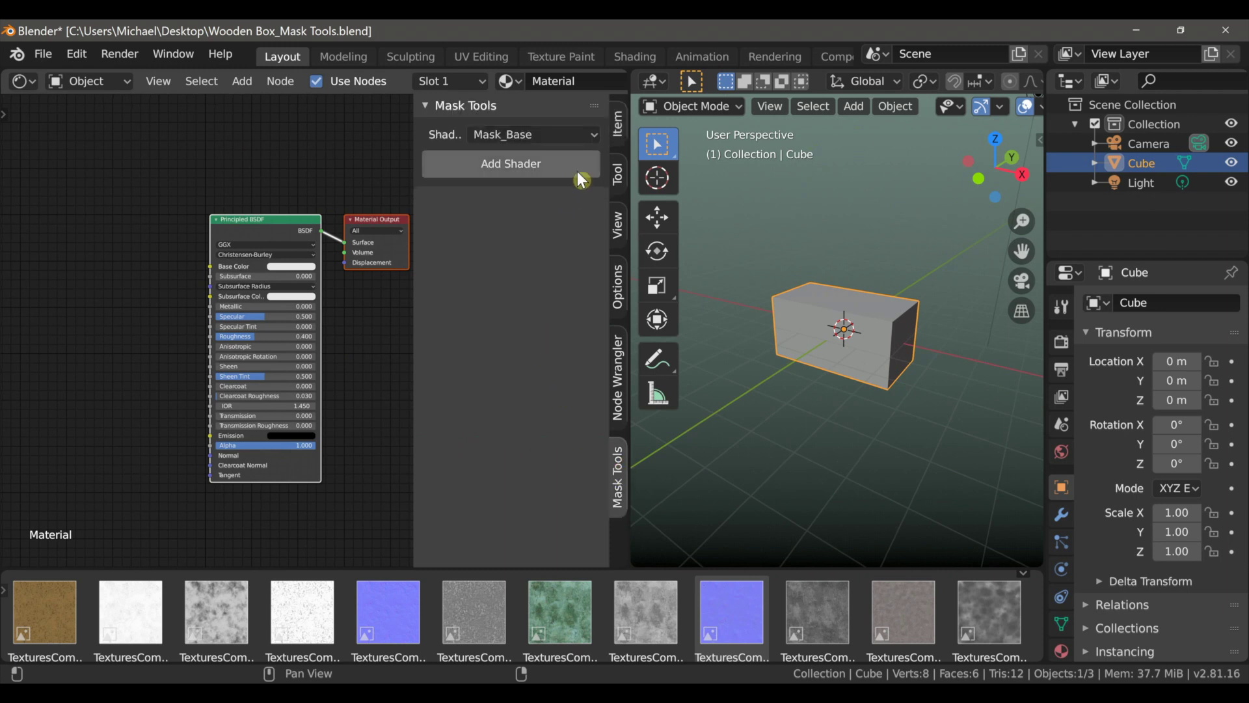
left_click(522, 134)
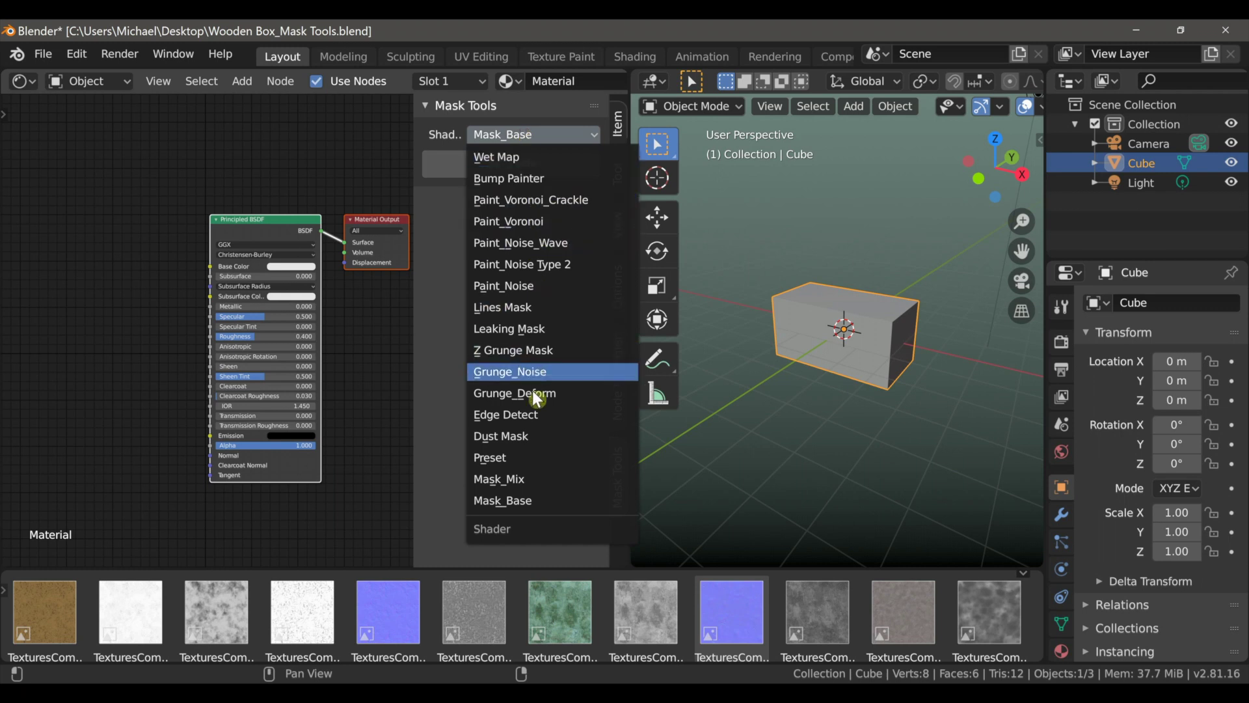
left_click(532, 458)
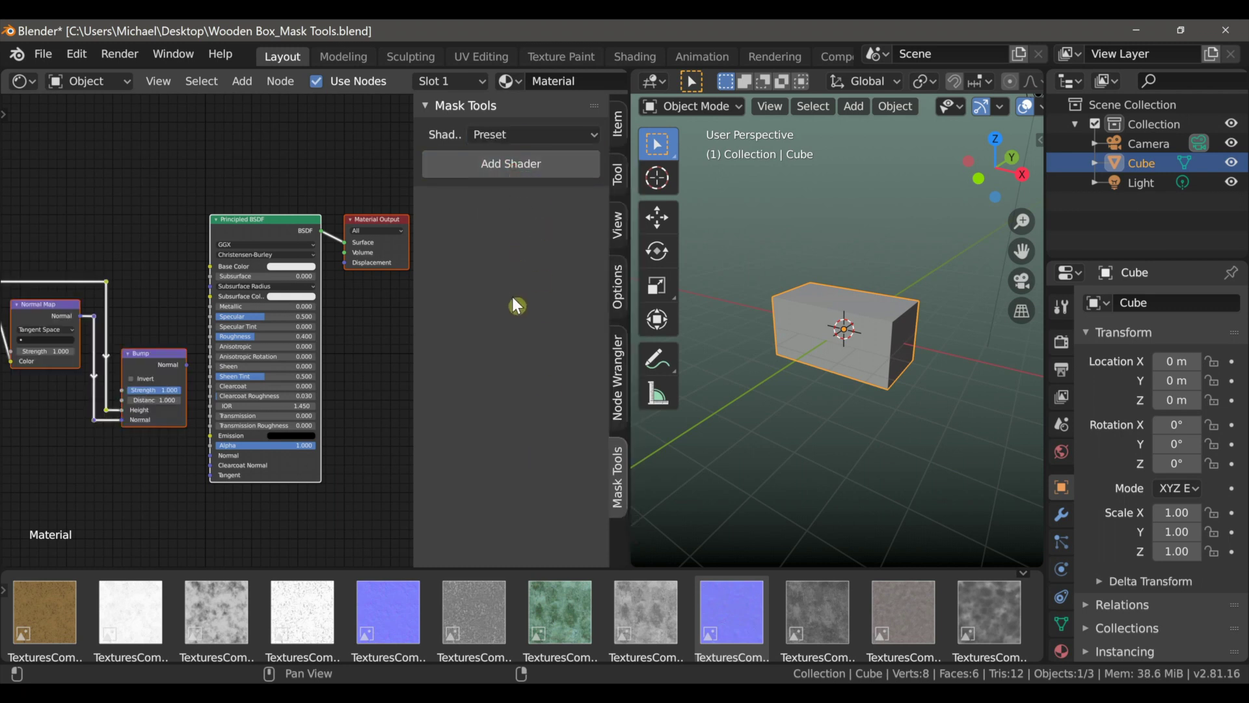
key("n")
key("Home")
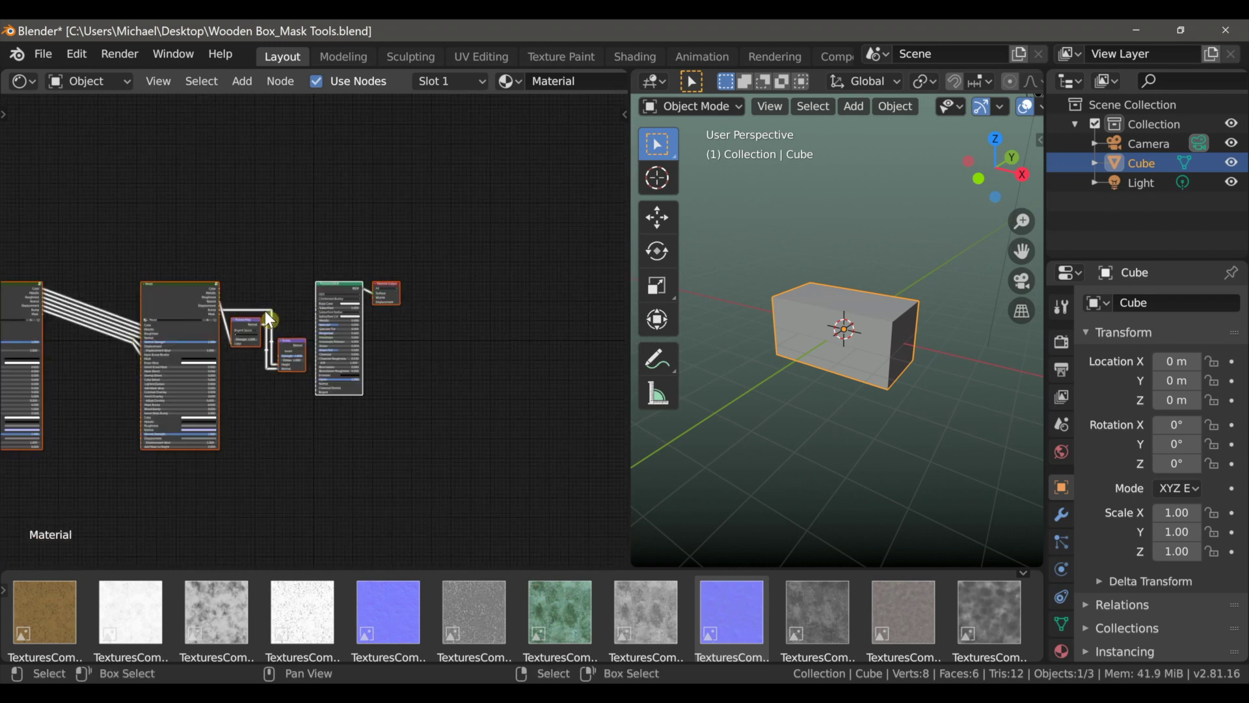
key("g")
middle_click_drag(311, 334, 315, 300)
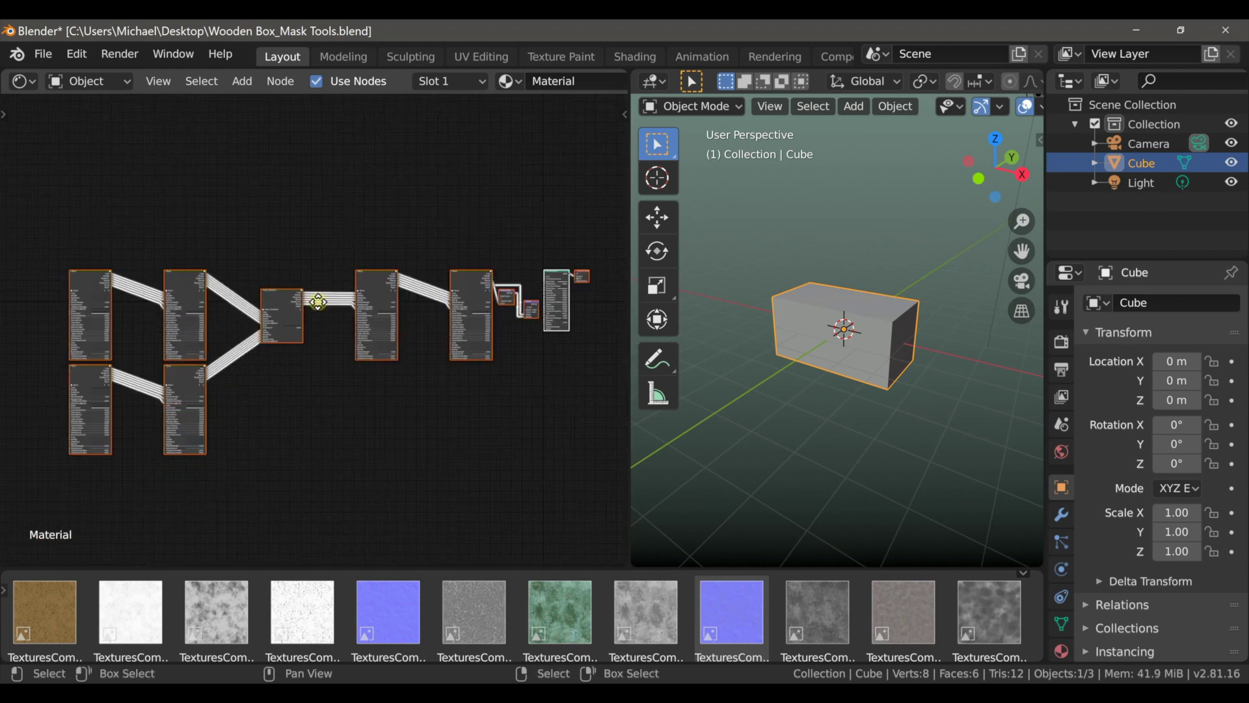
left_click(318, 335)
Delete the upstream nodes of the added setup, keeping only the last Preset node with its Normal Map and Bump nodes
left_click_drag(56, 217, 352, 491)
key("x")
middle_click_drag(458, 400, 377, 442)
scroll(388, 418, "up", 3)
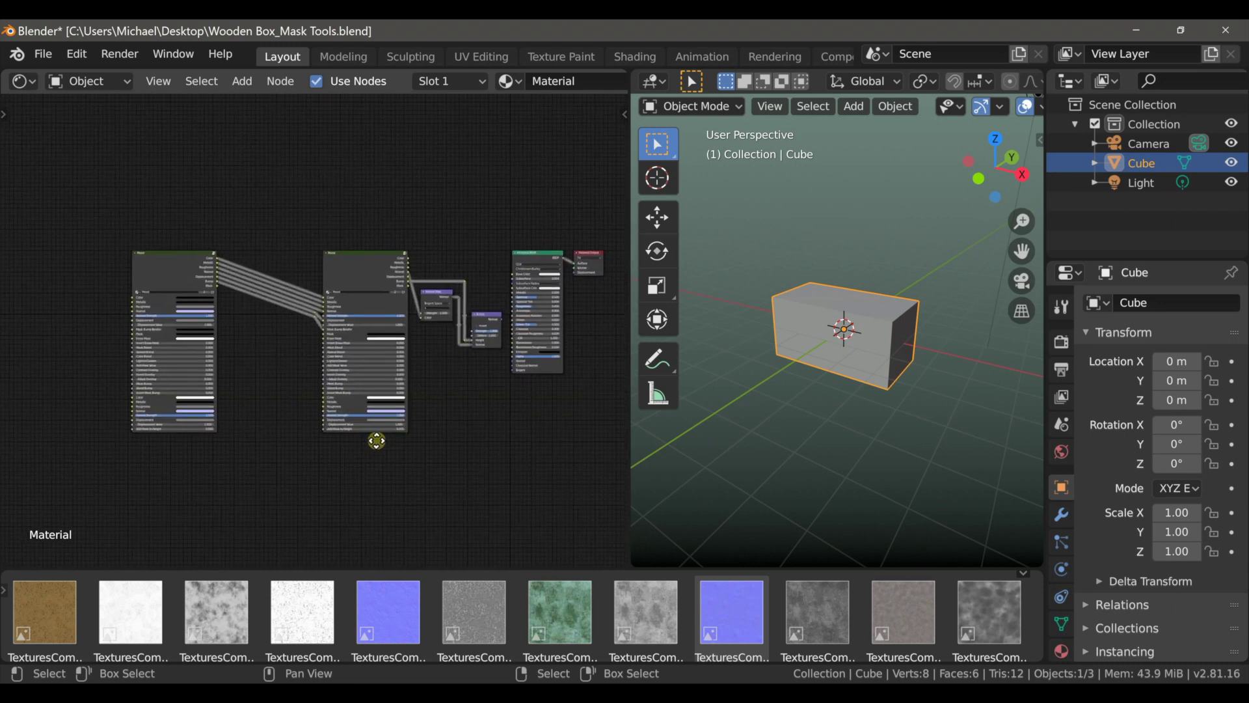
left_click_drag(144, 192, 354, 400)
middle_click_drag(494, 427, 345, 225)
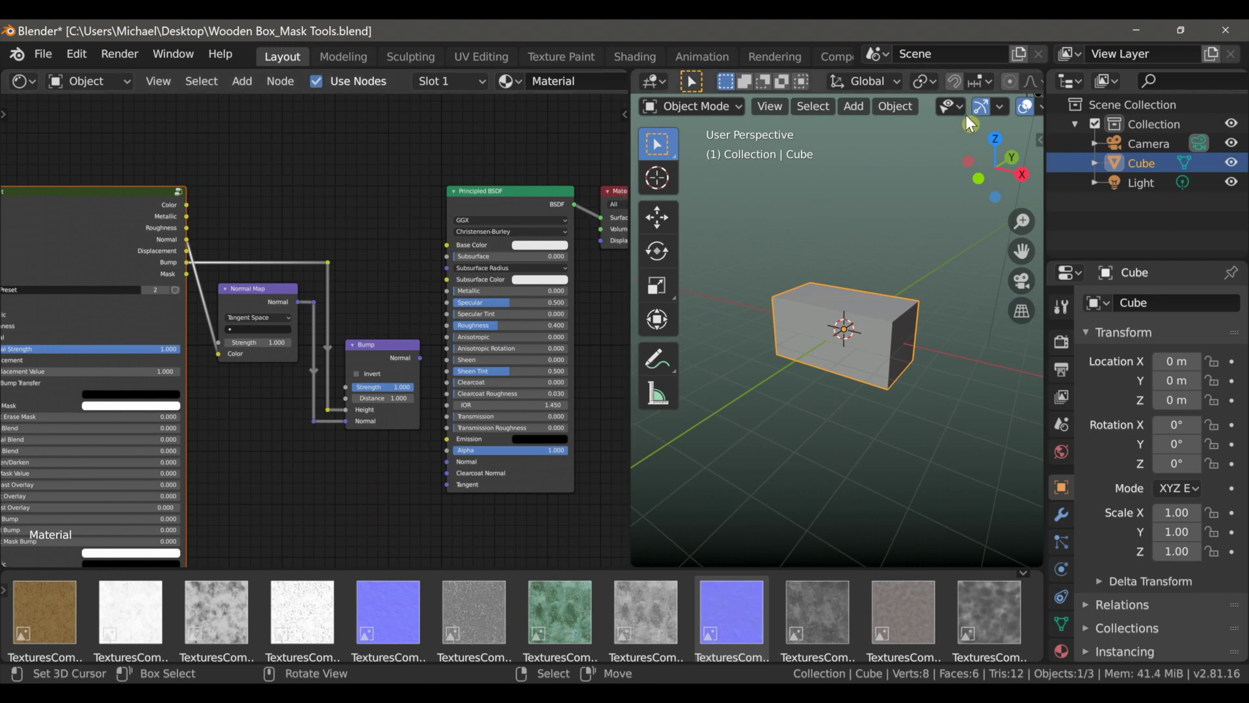
Move the light to the near side of the box, at about X -1.46, Y -3.86, Z 3.05 m
left_click_drag(982, 131, 964, 193)
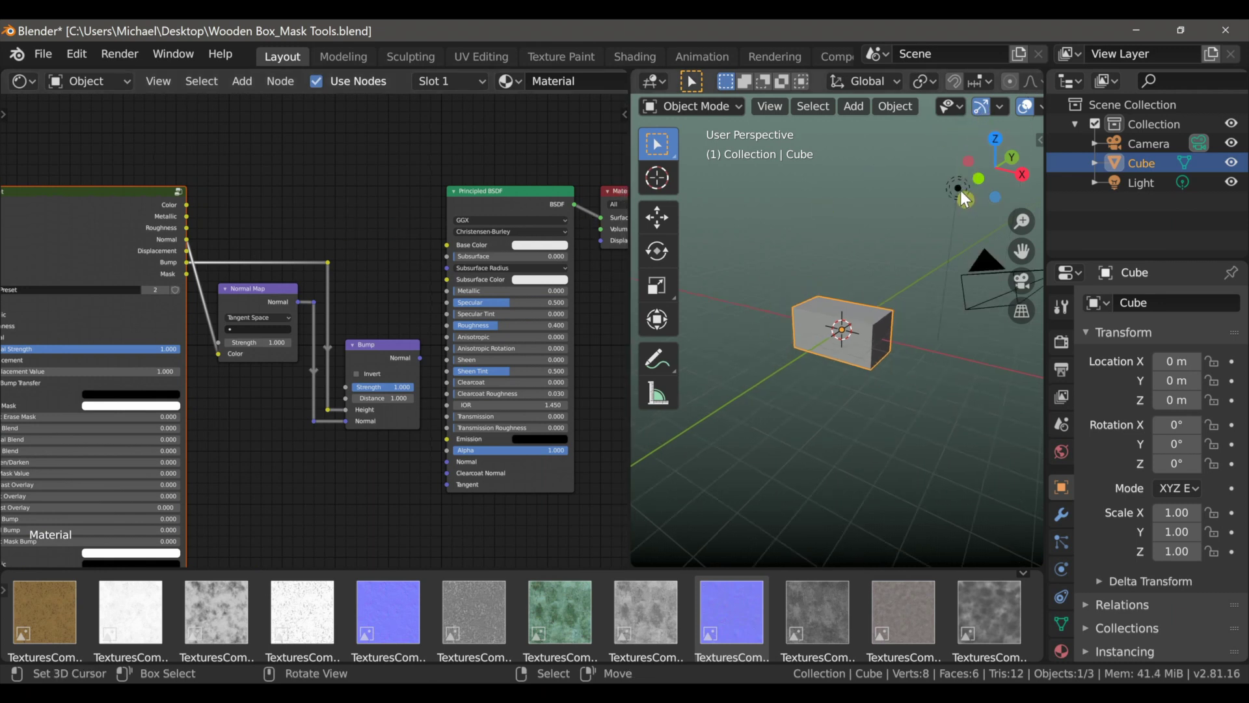
left_click(959, 190)
key("g")
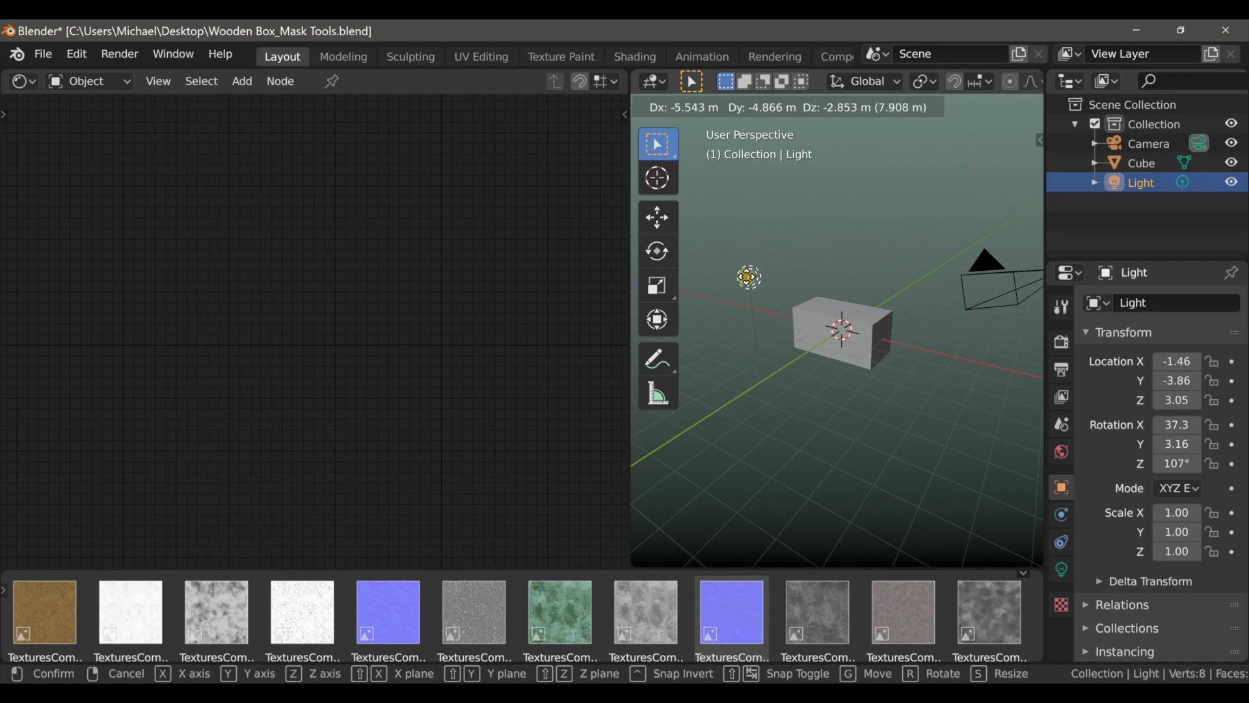
left_click(747, 277)
Switch the 3D viewport to Rendered shading and hide its overlays for a close view of the box
scroll(766, 285, "down", 1)
scroll(1002, 115, "down", 5)
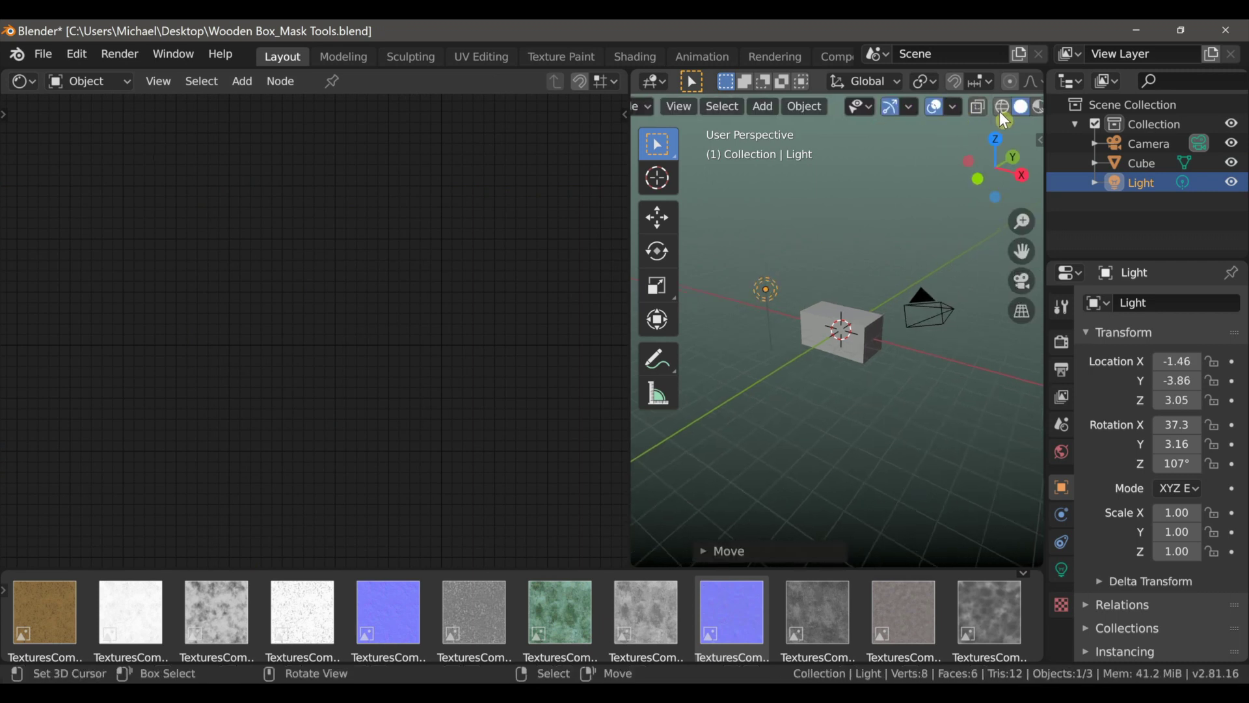
left_click(1018, 107)
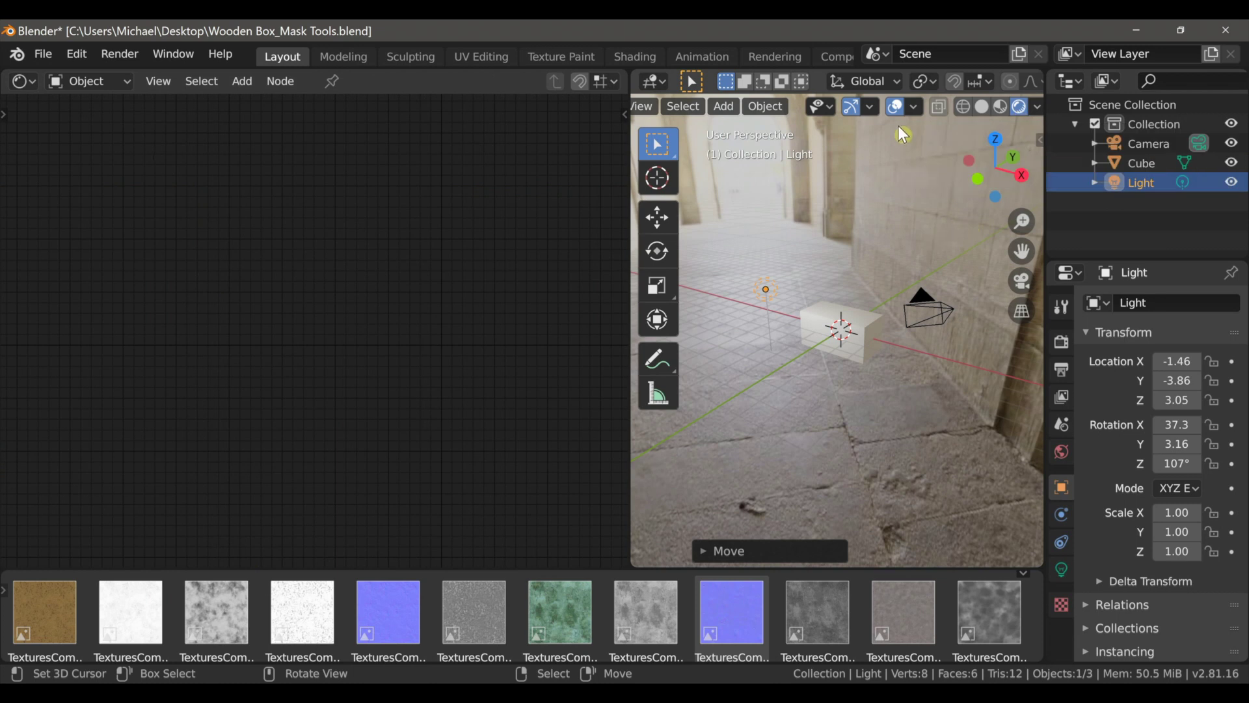
left_click(896, 108)
scroll(868, 303, "up", 6)
mouse_move(816, 281)
middle_mouse_down()
mouse_move(847, 286)
mouse_move(795, 280)
mouse_move(810, 274)
middle_mouse_up()
scroll(828, 282, "up", 2)
scroll(811, 275, "down", 1)
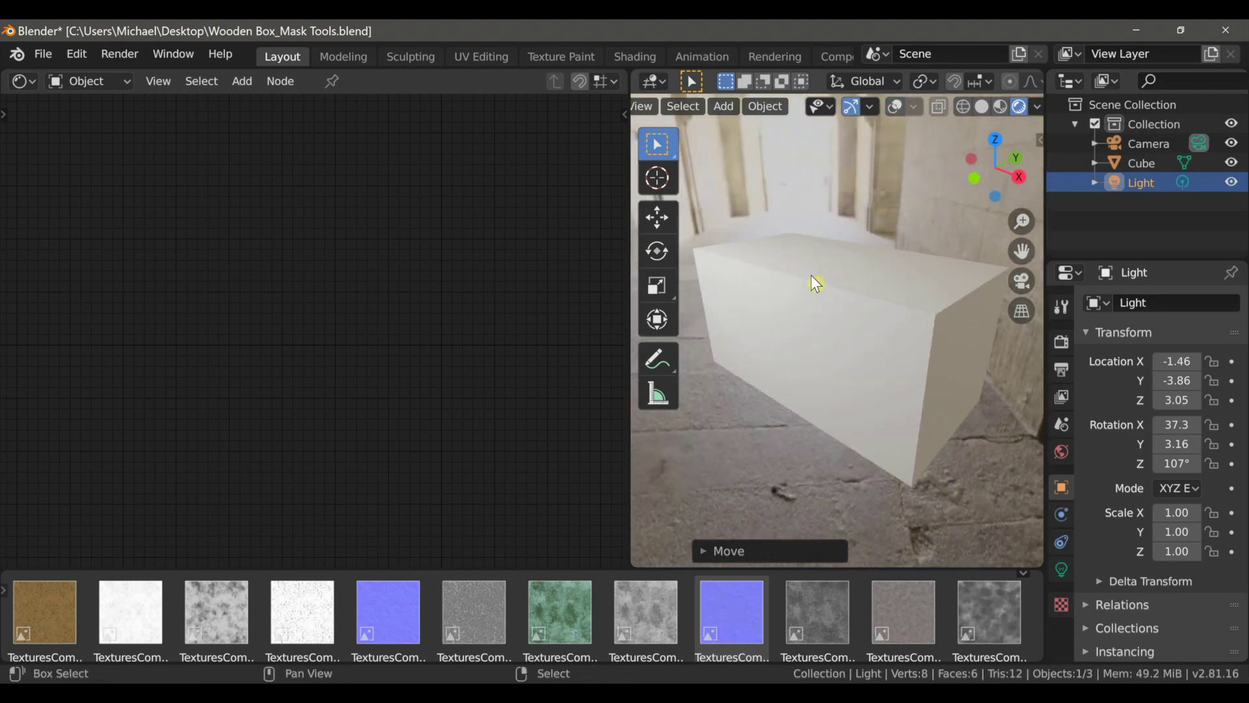
Connect the Preset node's Color, Metallic and Roughness outputs and the Bump node's Normal output to the box's matching Principled BSDF inputs
left_click(811, 275)
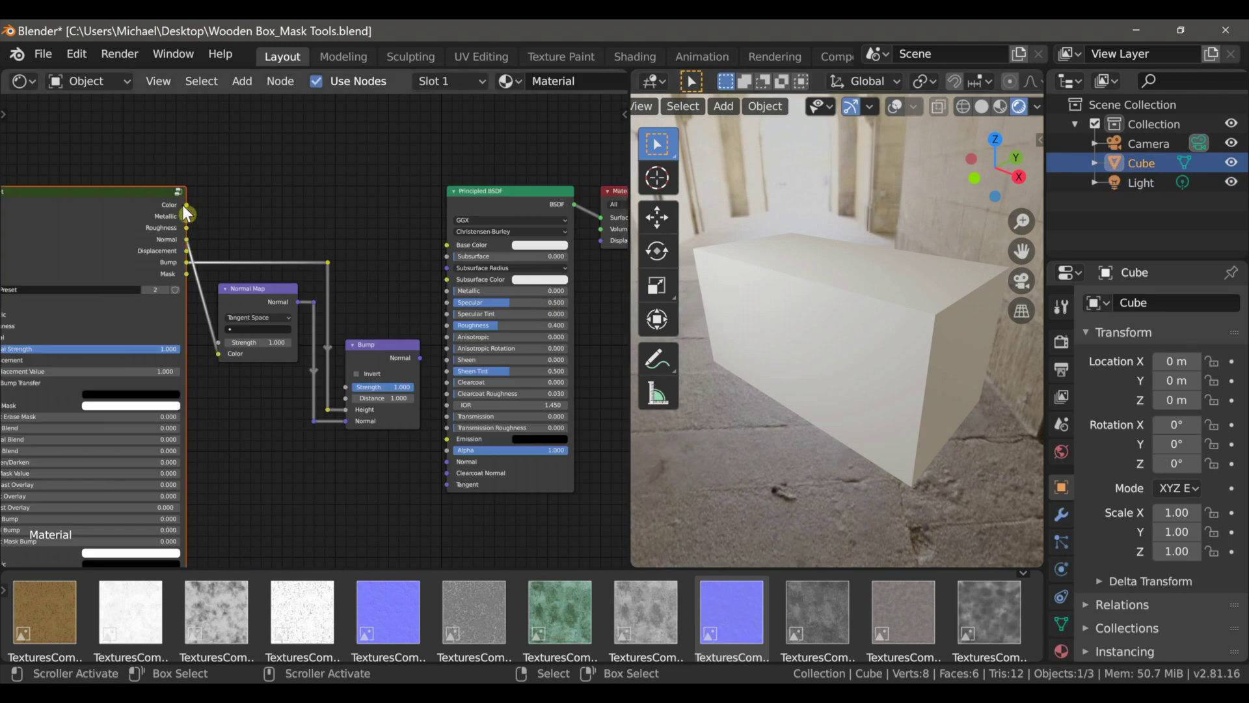
left_click_drag(186, 205, 447, 245)
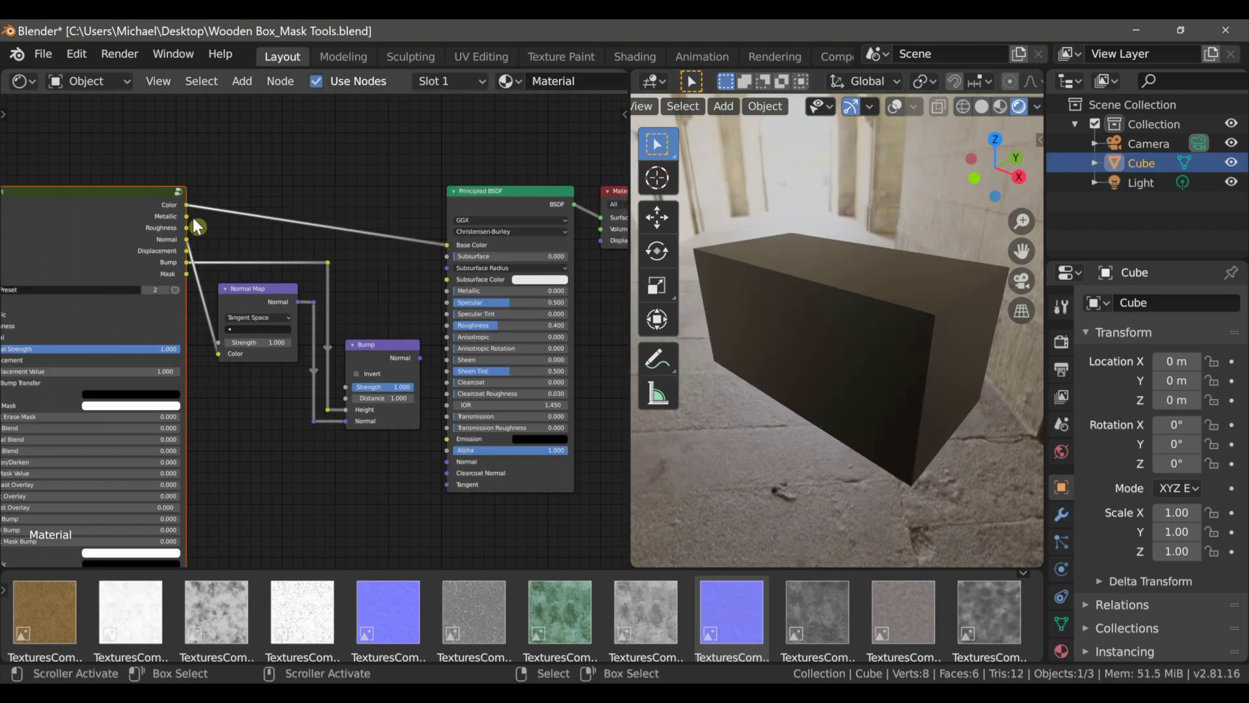
left_click_drag(186, 216, 446, 291)
left_click_drag(186, 228, 441, 333)
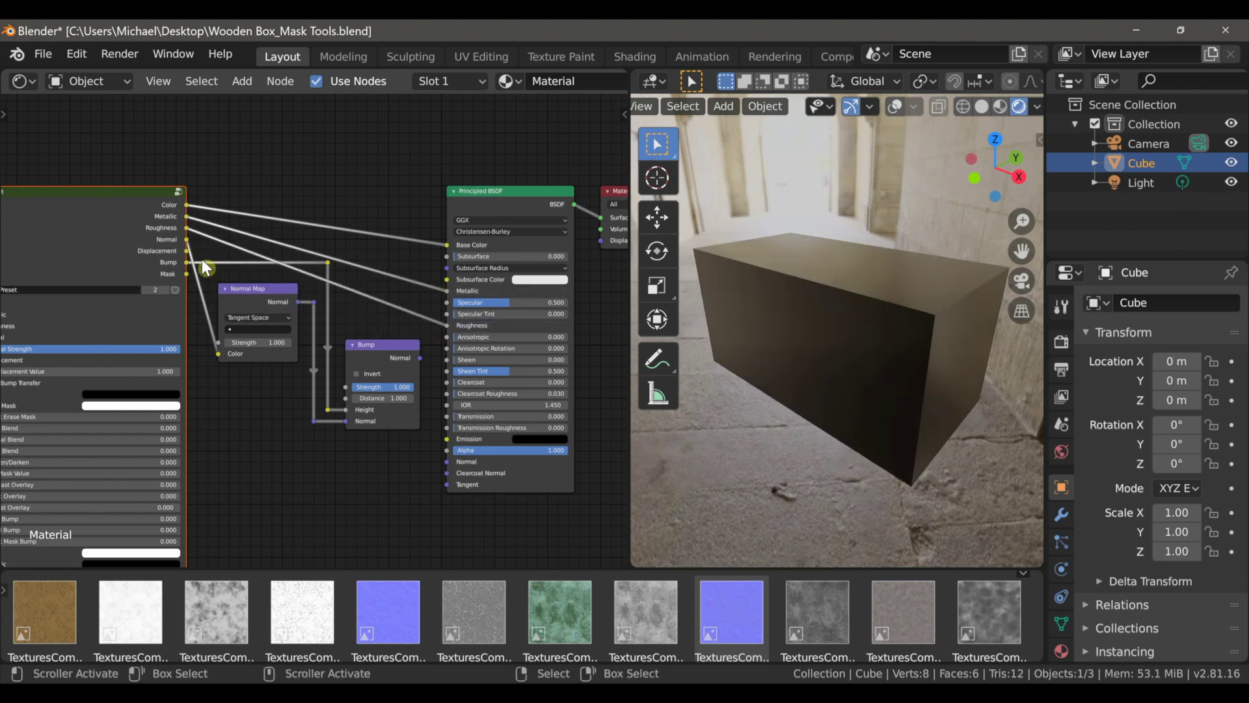
left_click_drag(420, 357, 448, 463)
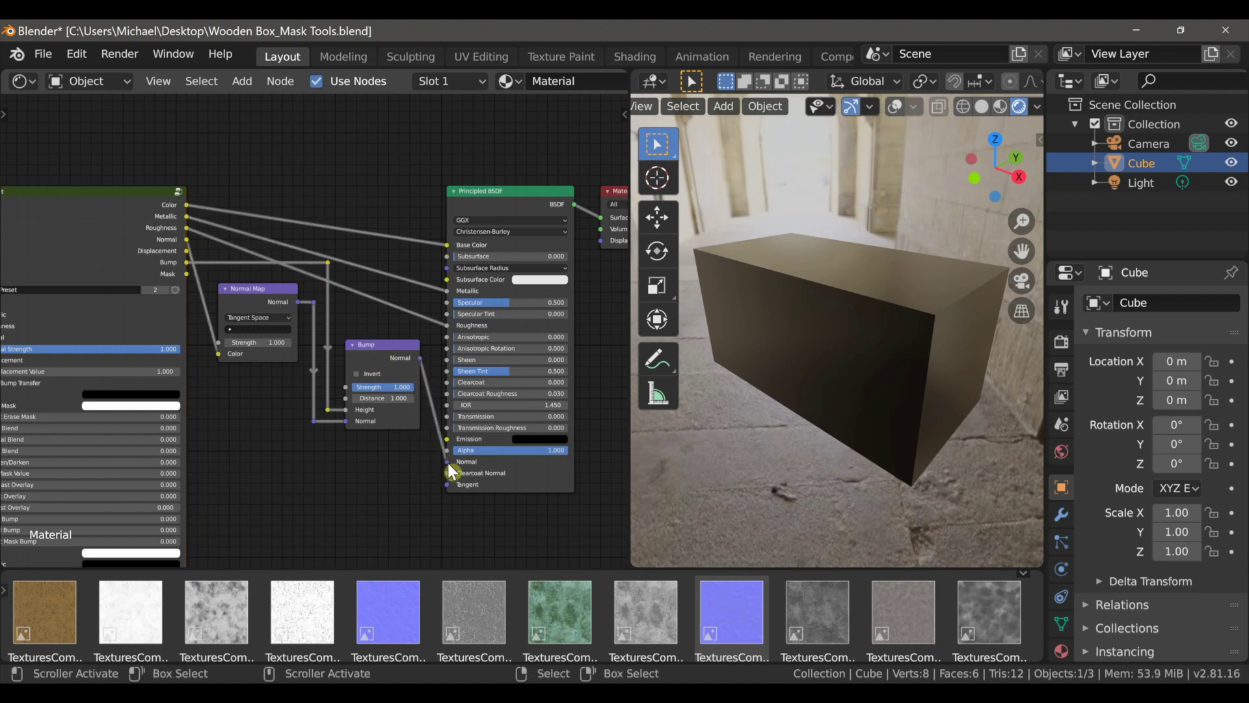
middle_click_drag(857, 287, 845, 326)
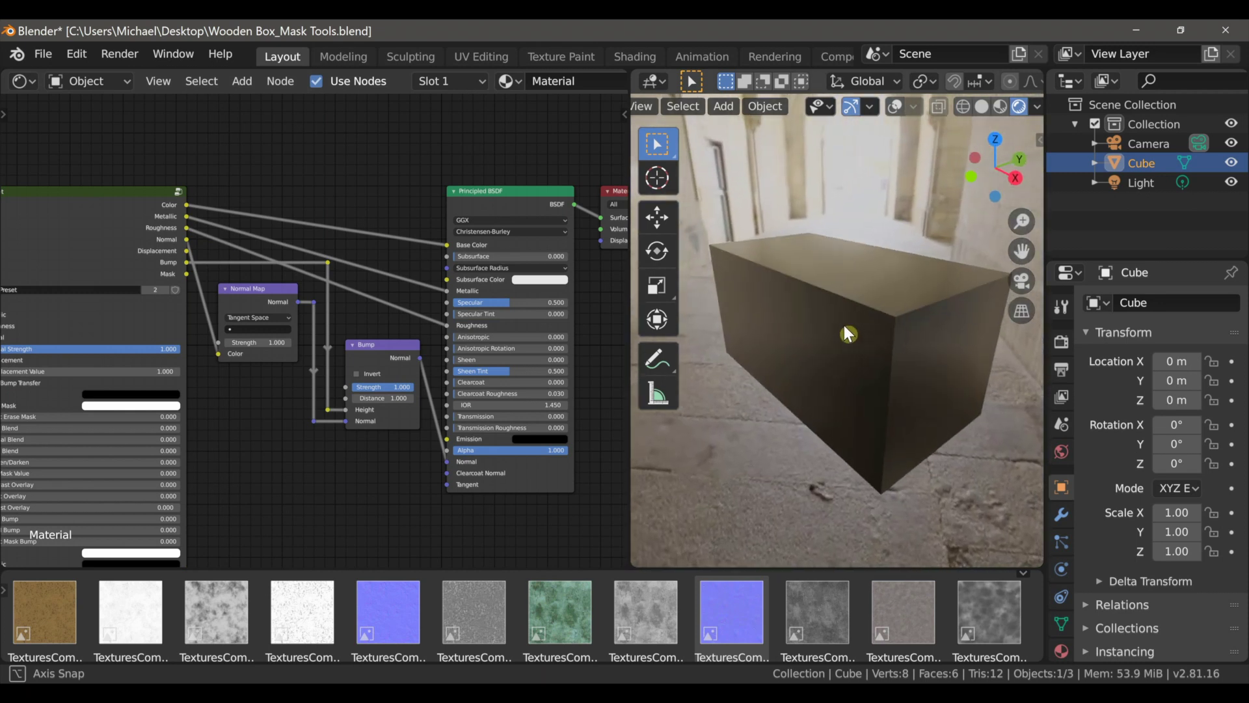
Add the brown wood albedo texture from the file browser to the material and connect its Color output to the Preset's first Color input
scroll(260, 364, "down", 2)
middle_click_drag(67, 354, 626, 297)
middle_click_drag(574, 372, 604, 261, "ctrl")
scroll(542, 265, "down", 1)
left_click_drag(316, 211, 497, 272)
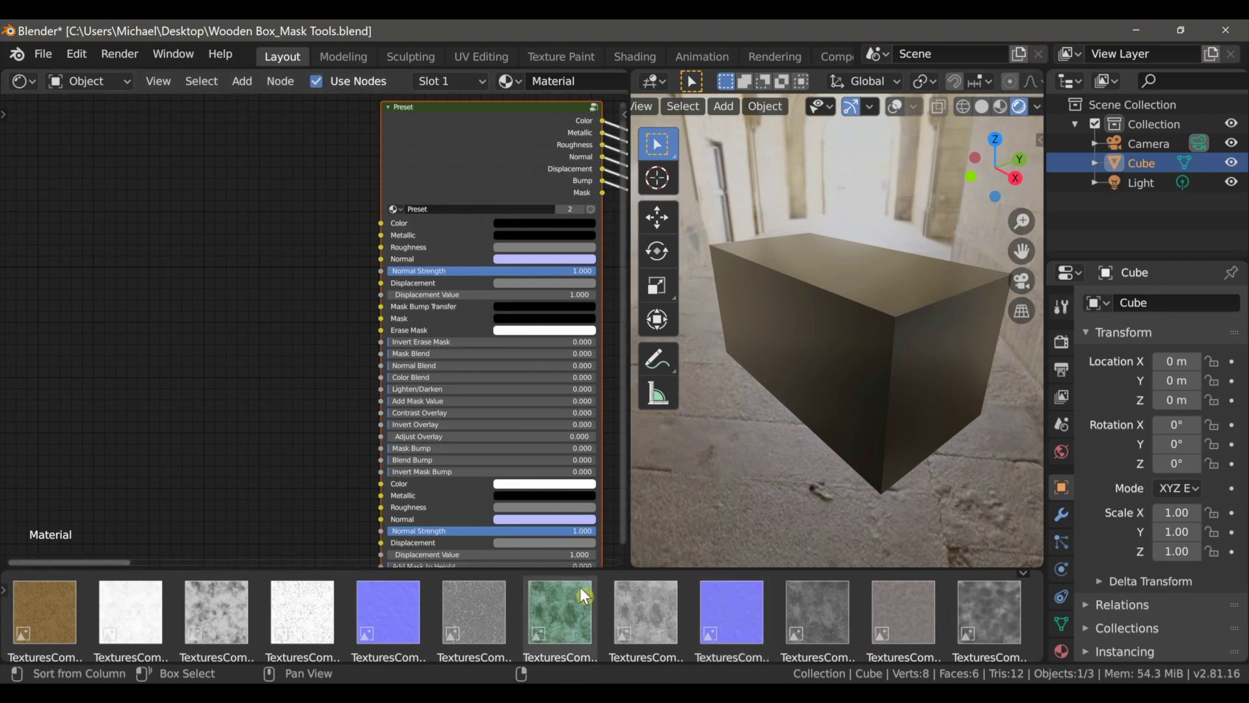
scroll(591, 599, "down", 3)
scroll(596, 601, "down", 5)
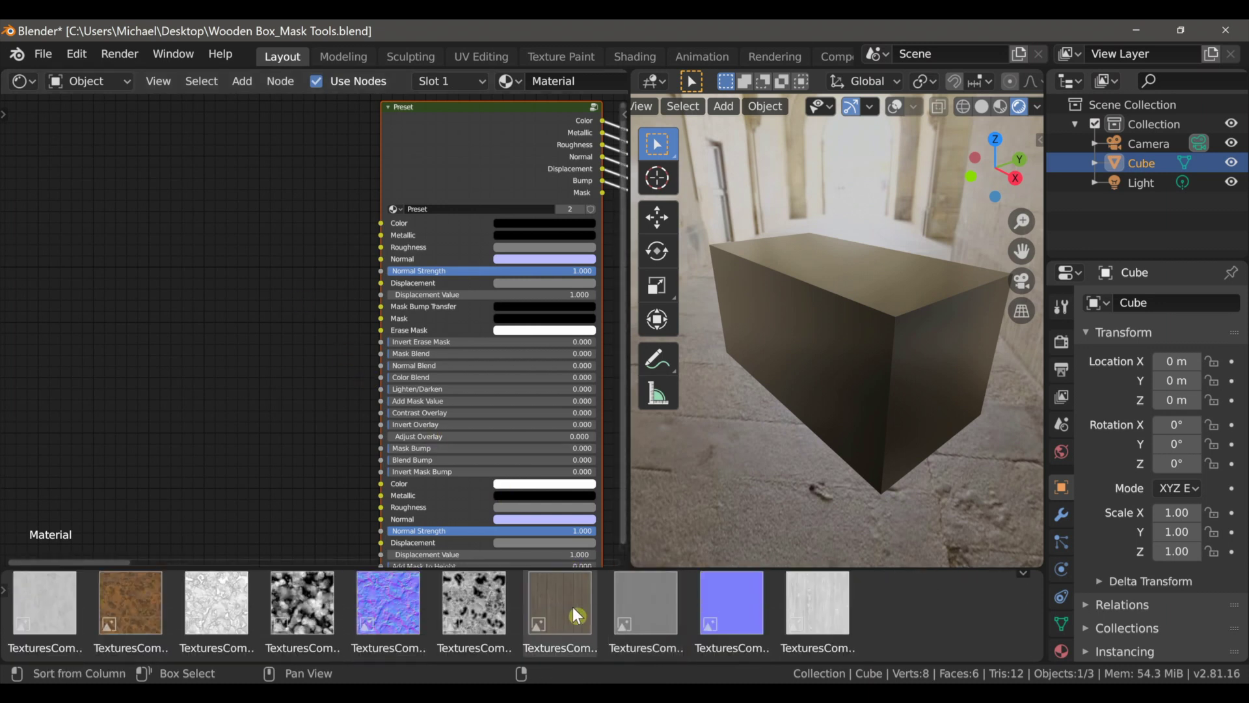
left_click_drag(568, 607, 124, 186)
left_click_drag(225, 171, 382, 223)
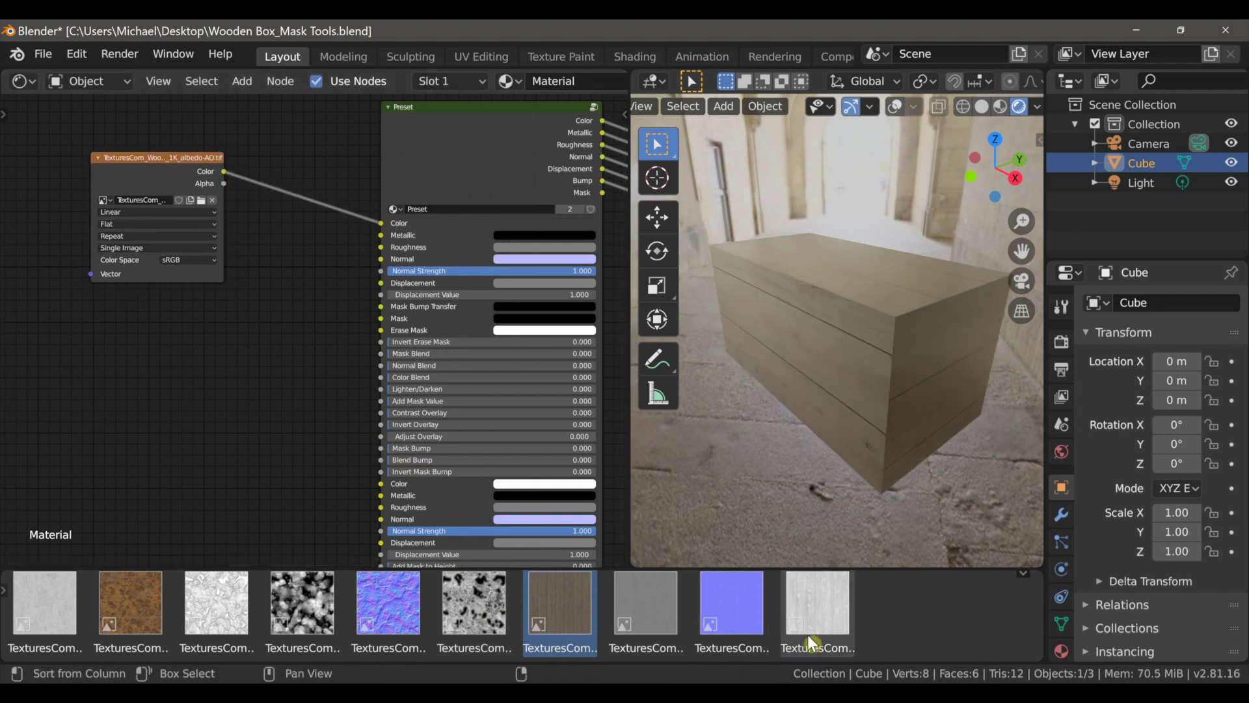
Add the wood roughness texture below the albedo, set it to Non-Color, and connect its Color output to the Preset's first Roughness input
left_click_drag(818, 600, 138, 294)
left_click(188, 394)
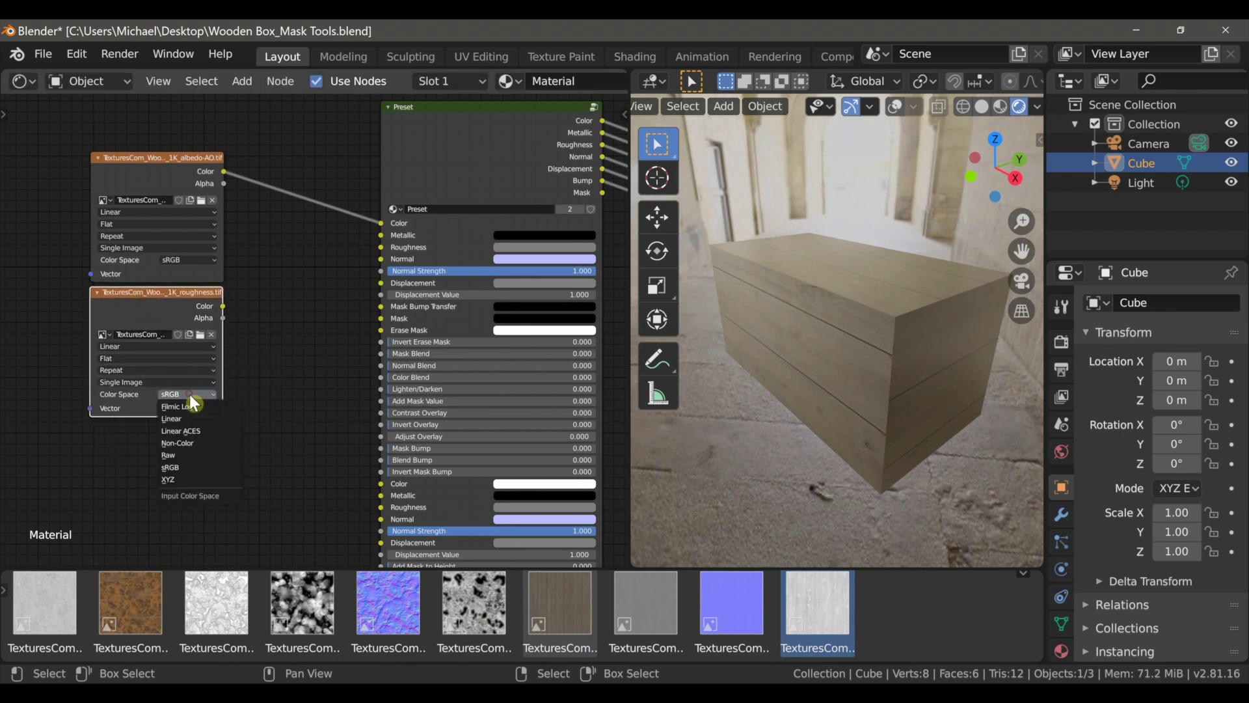
left_click_drag(223, 305, 409, 247)
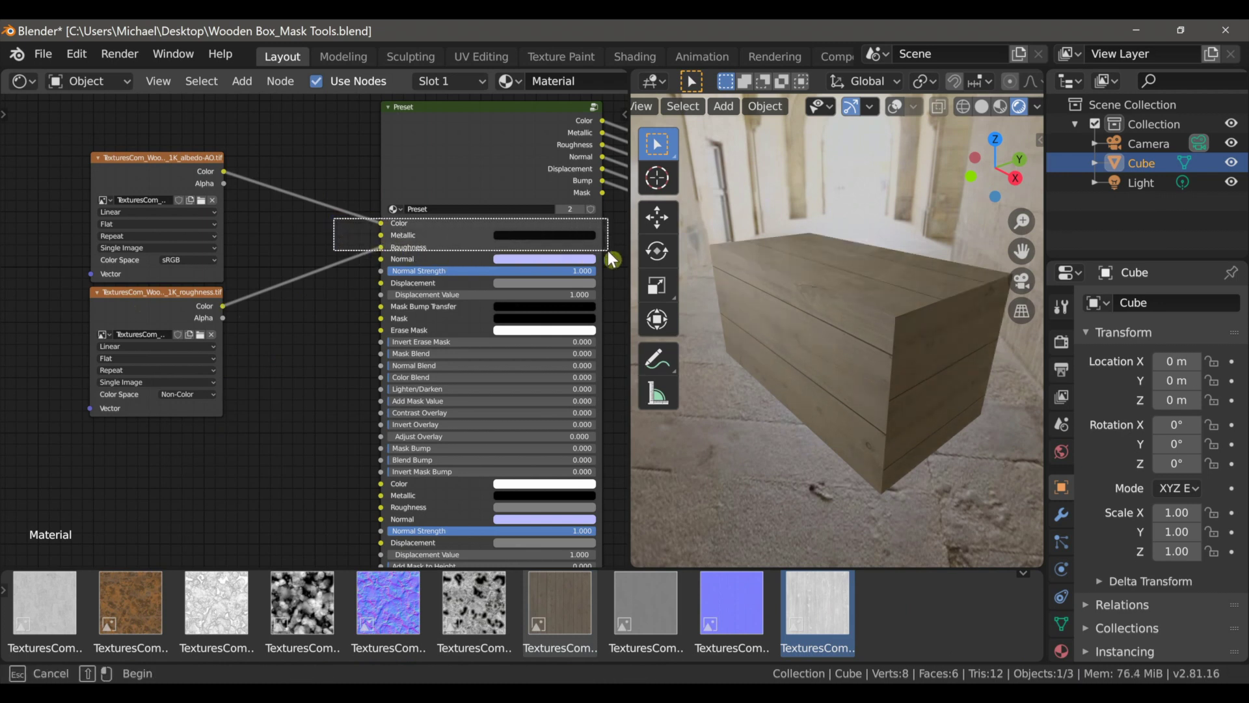
left_click_drag(609, 255, 610, 255)
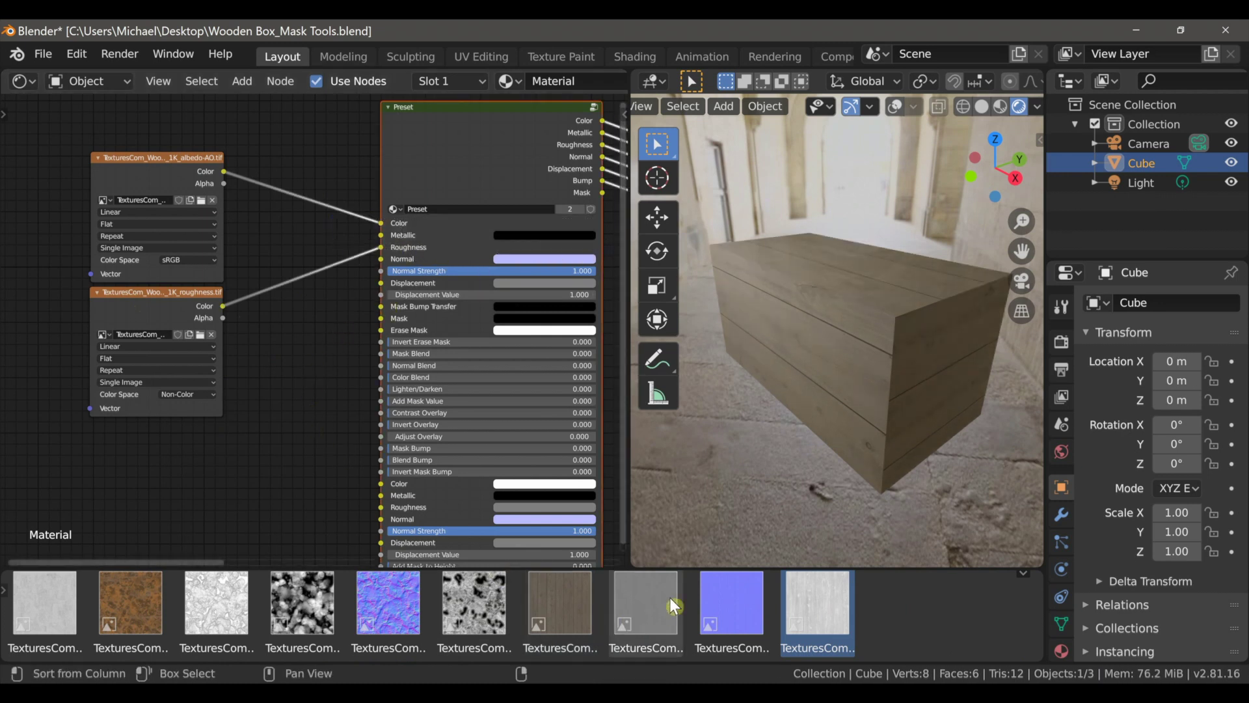
Add the wood normal texture below the roughness, set it to Non-Color, and connect its Color output to the Preset's first Normal input
left_click_drag(723, 585, 202, 478)
middle_click_drag(253, 490, 268, 432)
left_click_drag(267, 432, 164, 385)
left_click(197, 477)
left_click(203, 531)
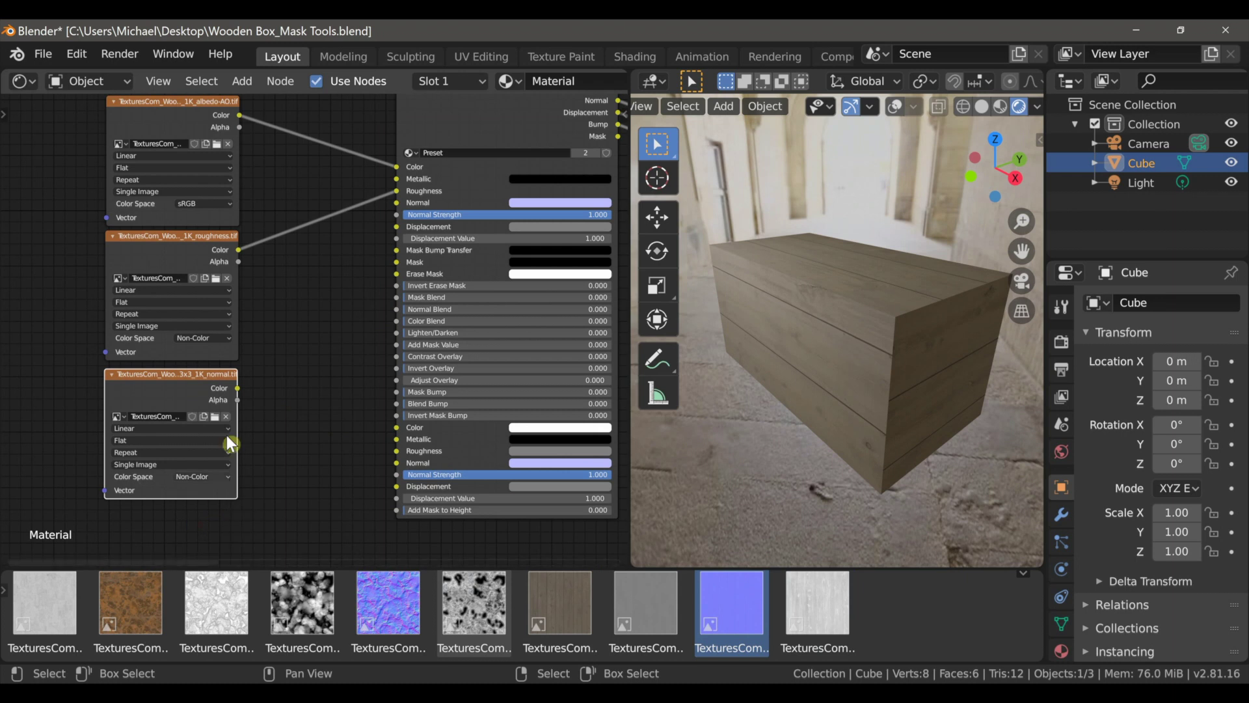
mouse_move(238, 387)
left_mouse_down()
mouse_move(367, 221)
mouse_move(396, 202)
left_mouse_up()
Collapse the three wood texture nodes and stack them closely together beside the Preset node's first inputs
left_click_drag(106, 192, 270, 460)
key("h")
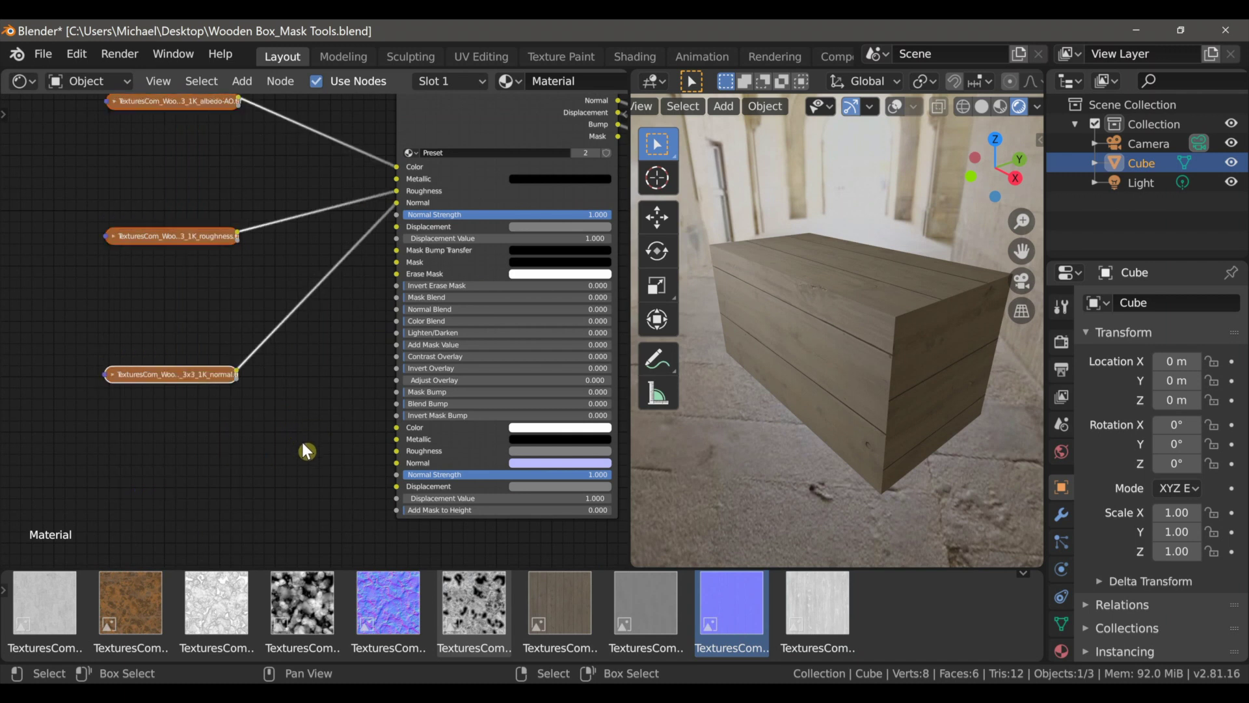
key("s")
left_click(151, 270)
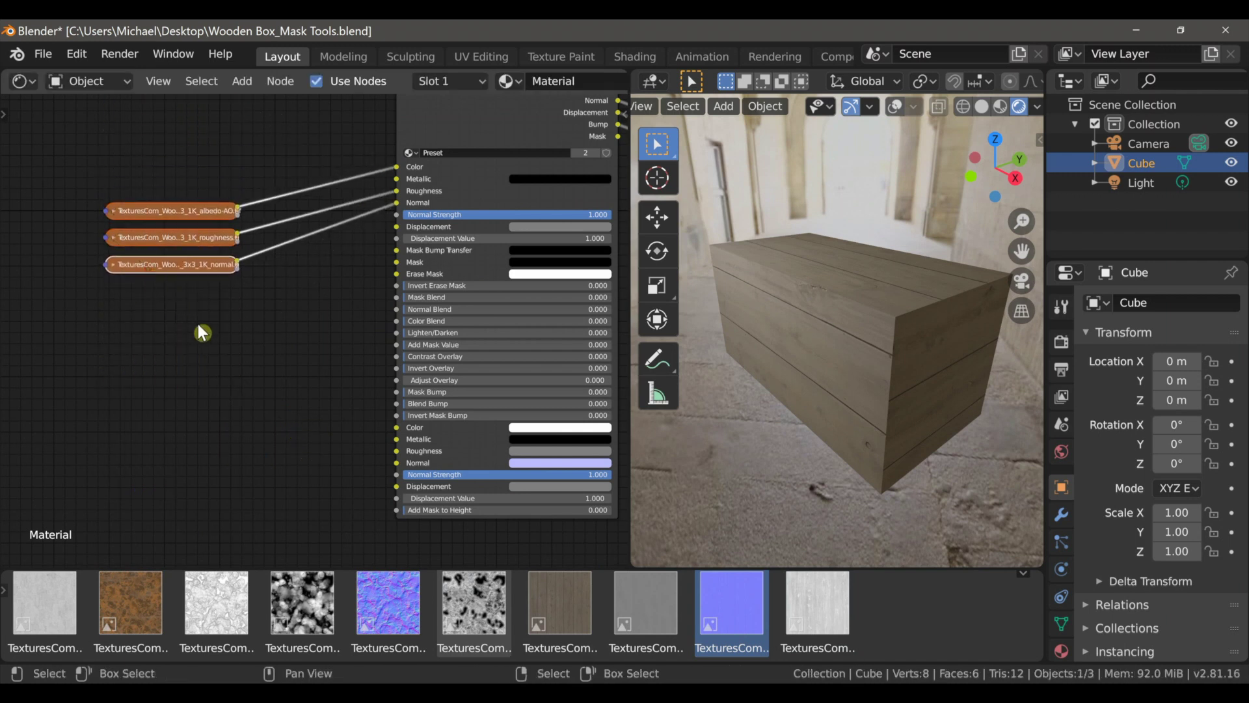
key("g")
left_click(214, 276)
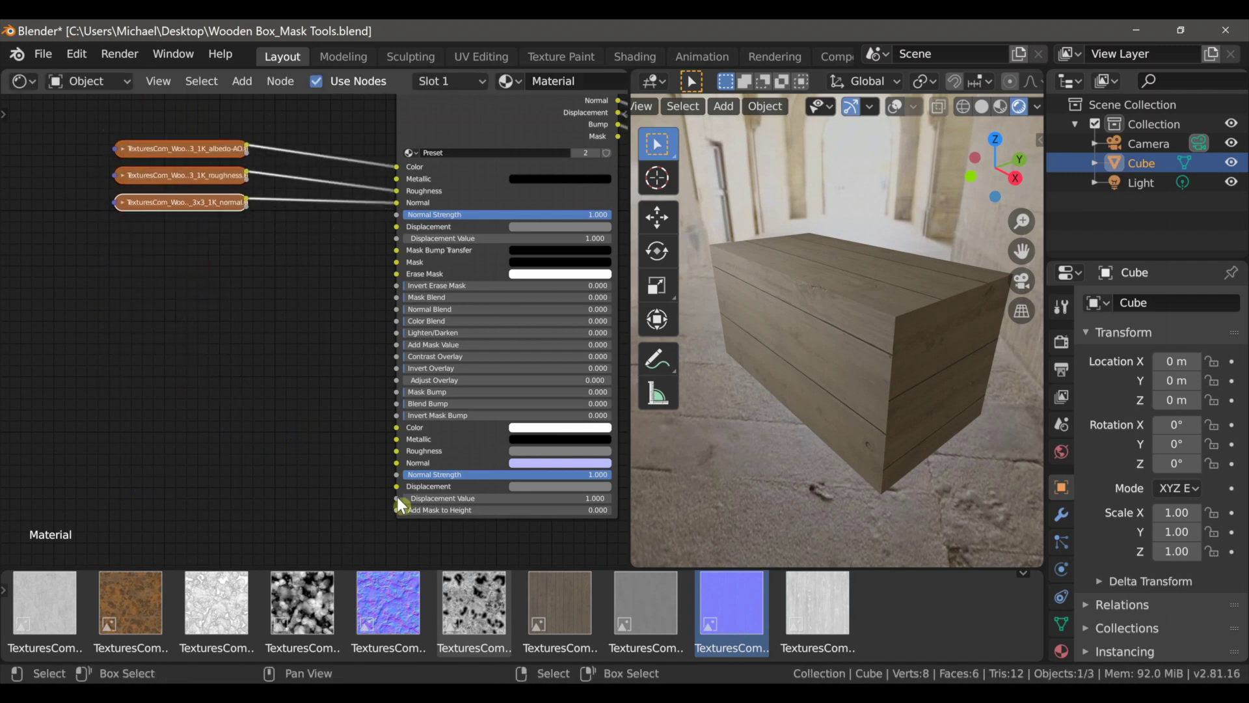
Add the wood height texture below the stack, set it to Non-Color, and connect its Color output to the Preset's first Displacement input
left_click(663, 610)
left_click_drag(663, 610, 224, 267)
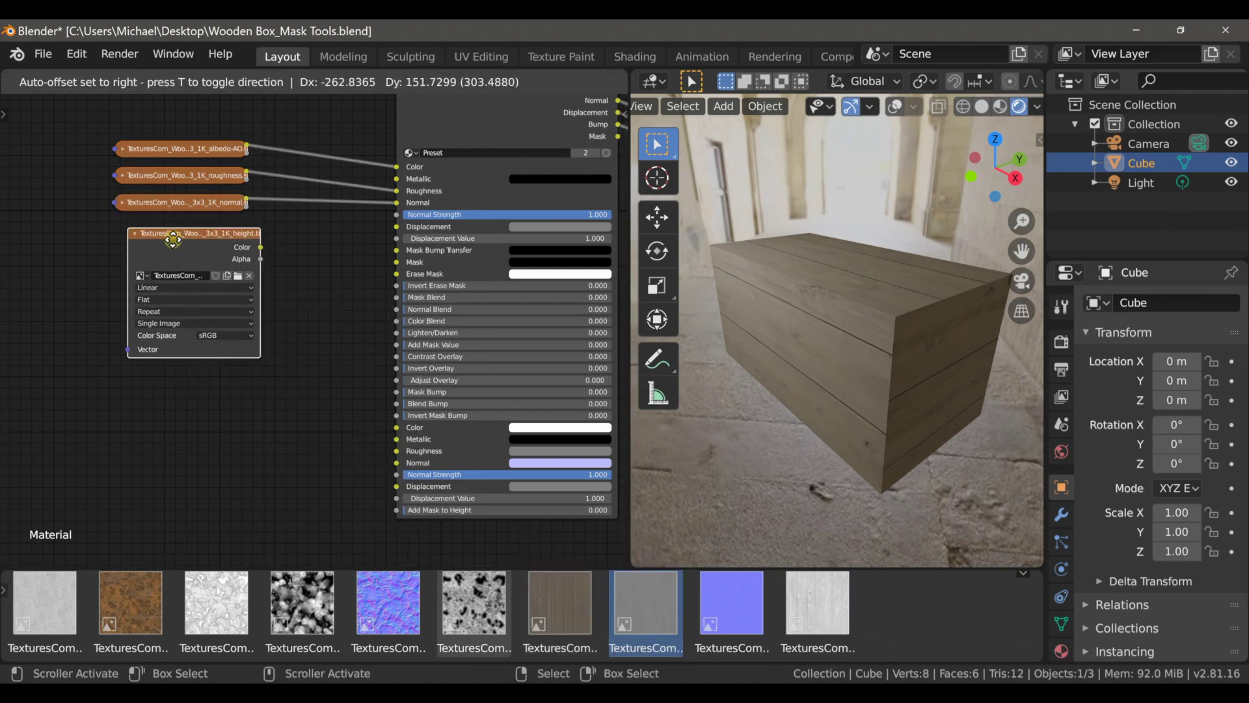
left_click(163, 236)
left_click(212, 328)
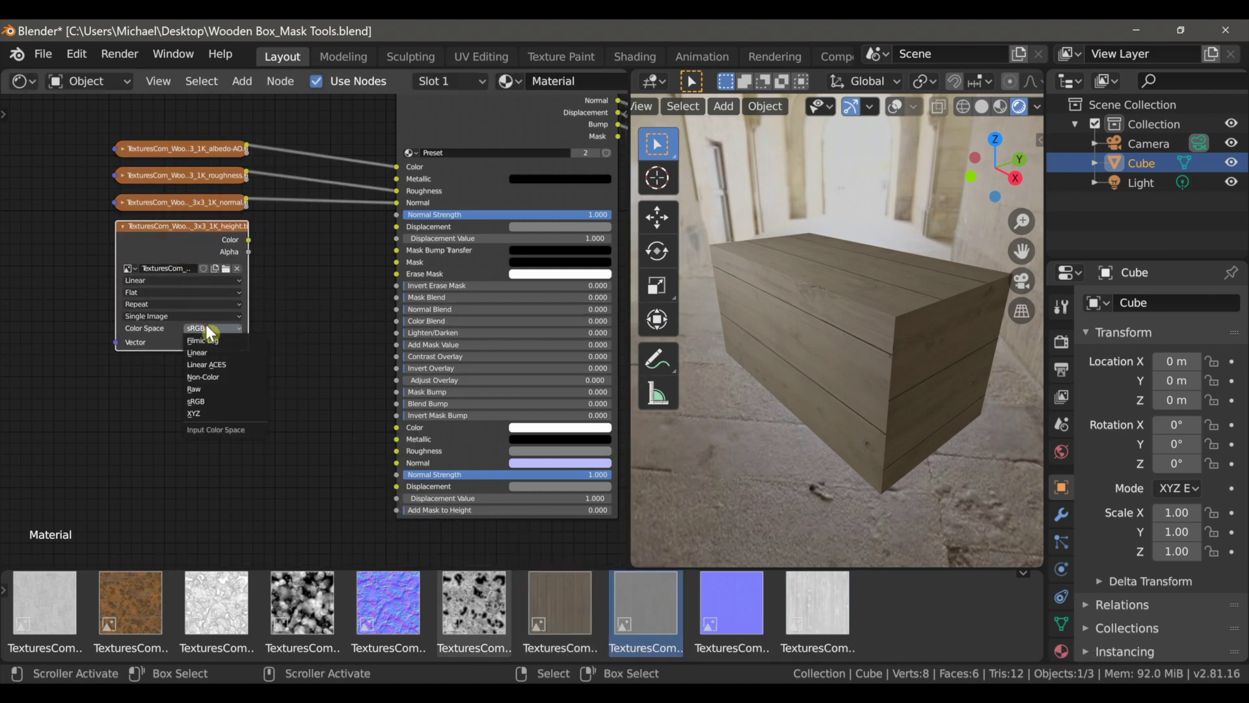
left_click(209, 378)
left_click_drag(250, 240, 399, 228)
Add Texture Coordinate and Mapping nodes to the height texture and connect the Mapping Vector to the other three wood textures
middle_click_drag(296, 322, 413, 372)
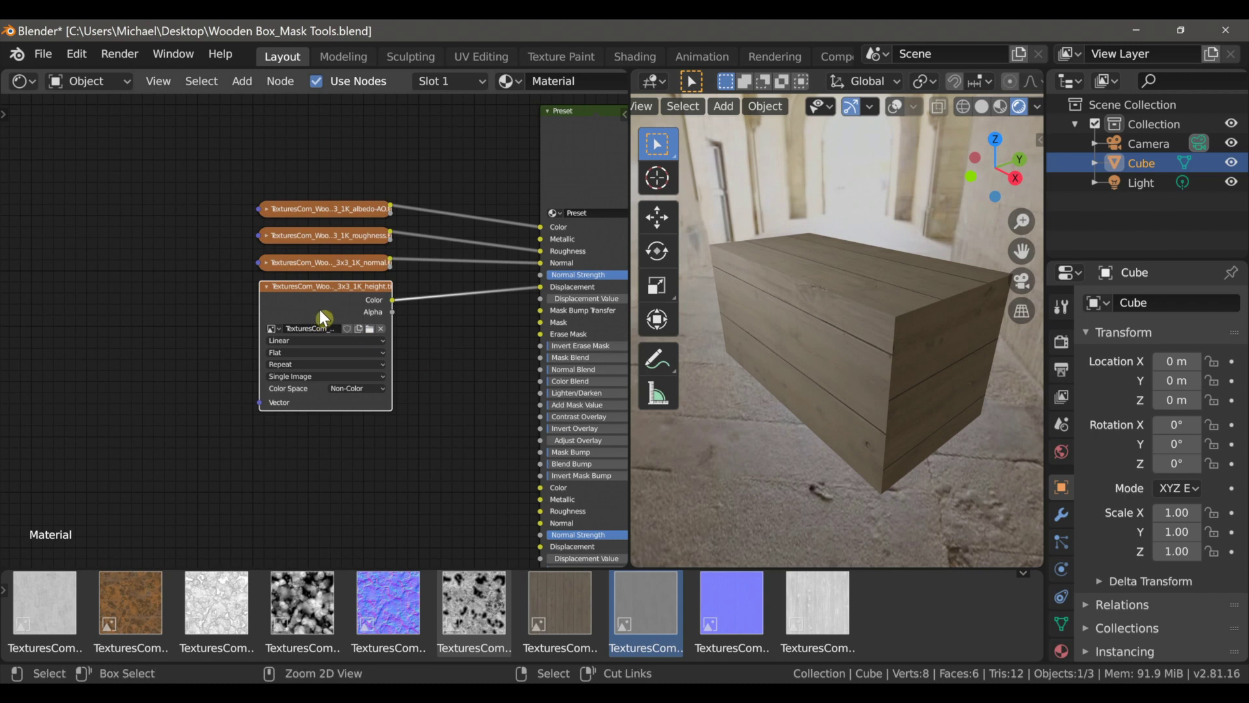
key("ctrl+t")
key("g")
left_click(338, 293)
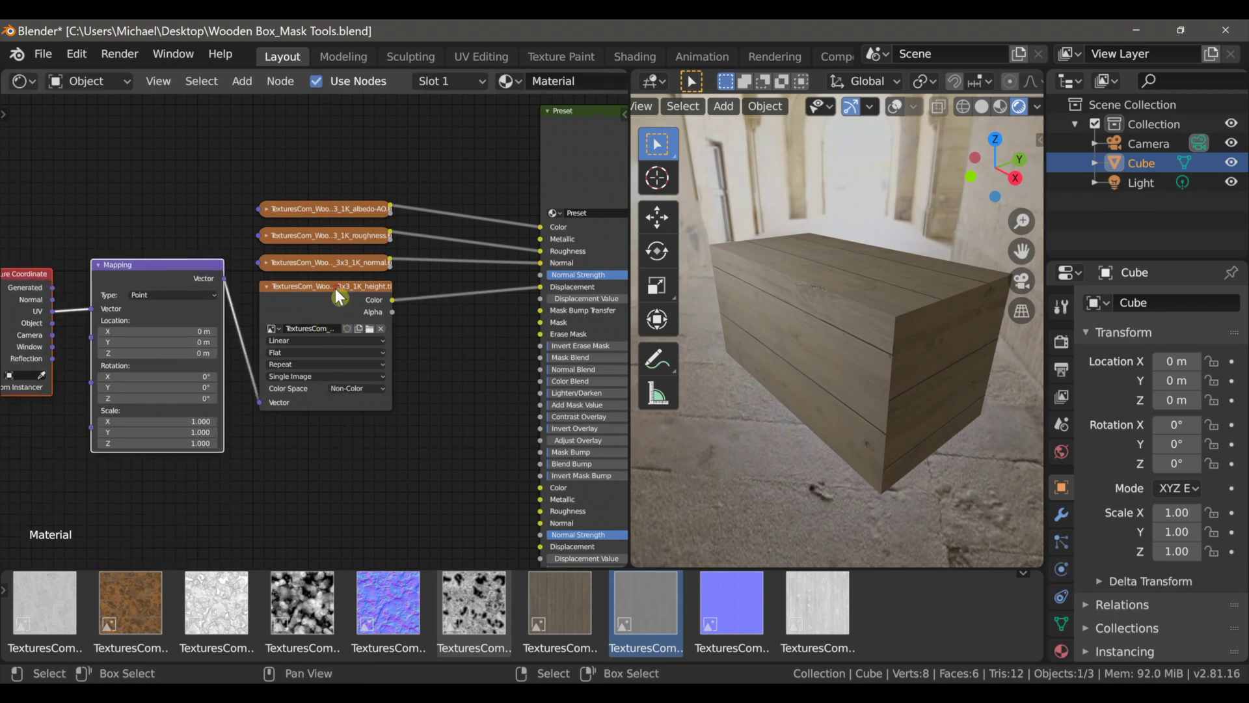
left_click_drag(229, 278, 261, 210)
Set the Mapping node's X and Y scale to 2.2 for the wood textures
scroll(253, 416, "up", 2)
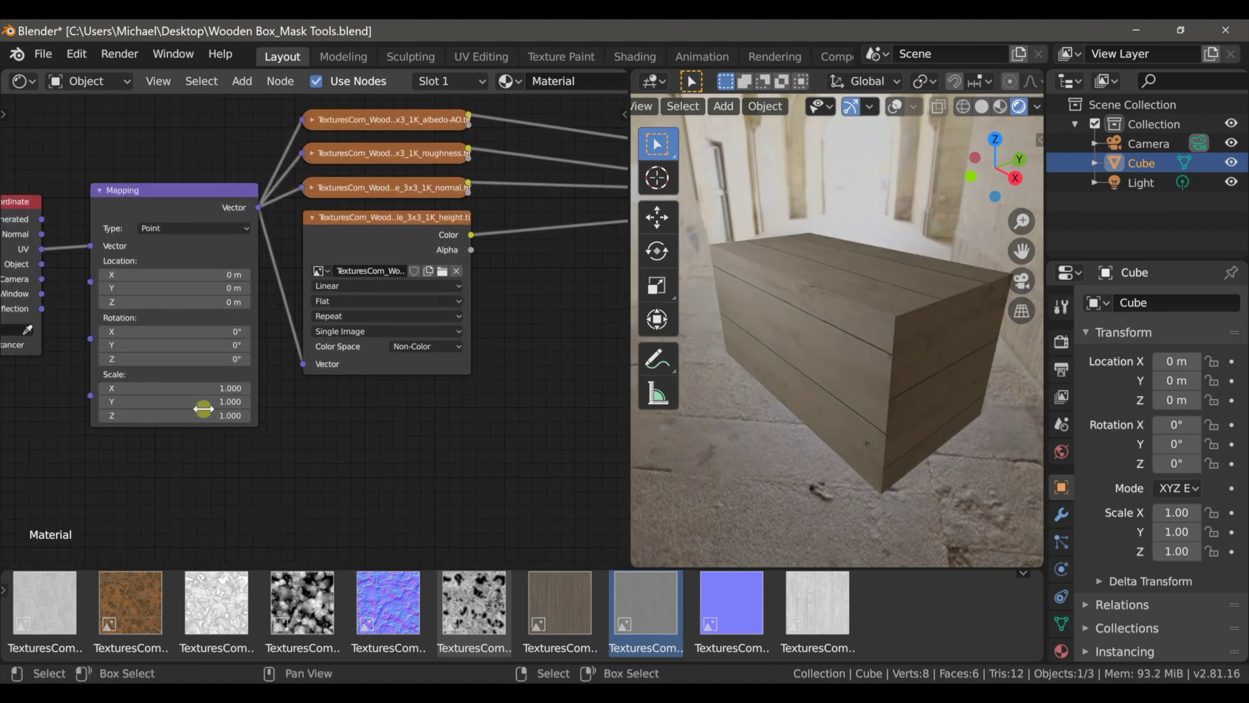
mouse_move(177, 390)
left_mouse_down()
mouse_move(177, 402)
mouse_move(225, 402)
mouse_move(179, 390)
left_mouse_up()
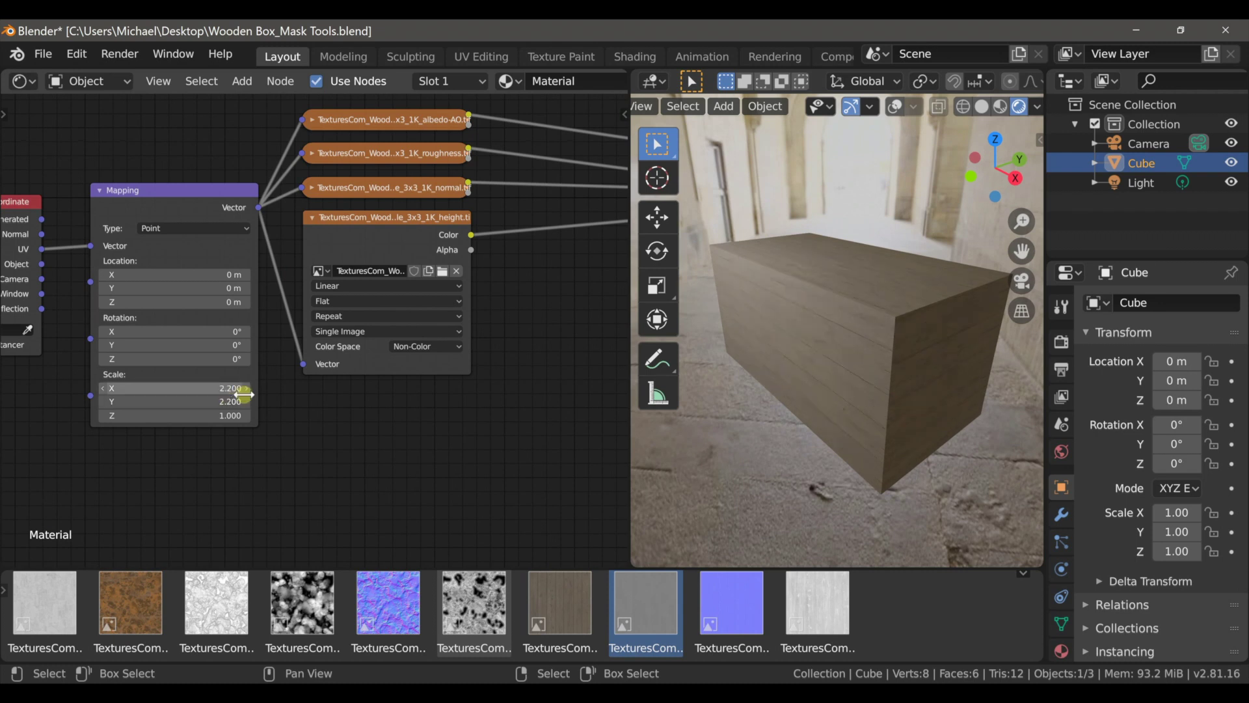
middle_click_drag(775, 370, 816, 400)
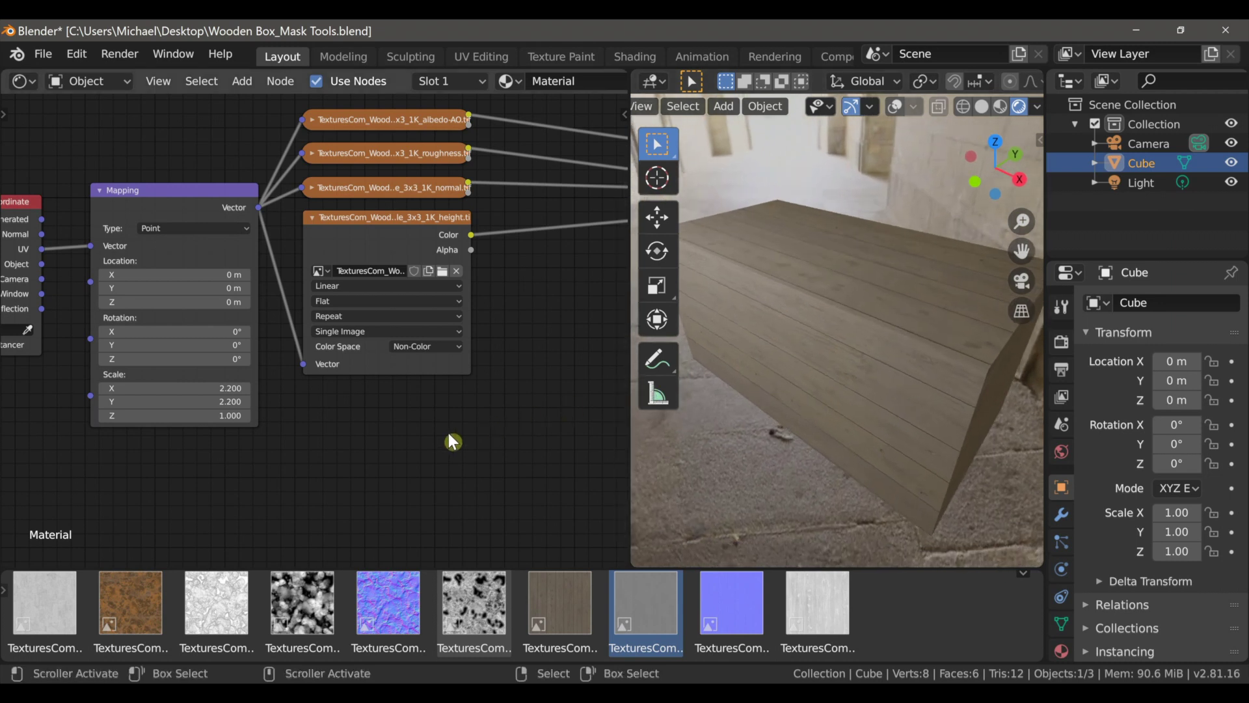
Group the wood textures with their mapping nodes, name the group Wood, and place it beside the Preset's first inputs
scroll(447, 432, "down", 6)
middle_click_drag(388, 394, 399, 421)
left_click_drag(104, 203, 401, 429)
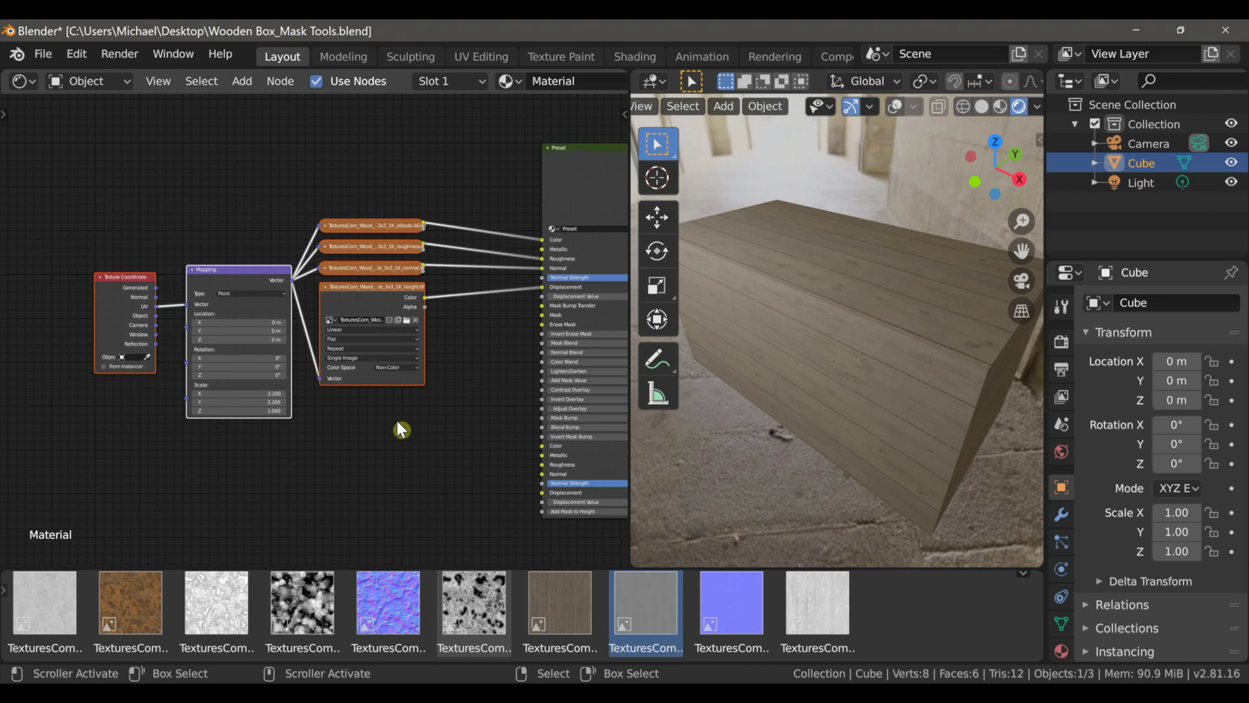
key("ctrl+g")
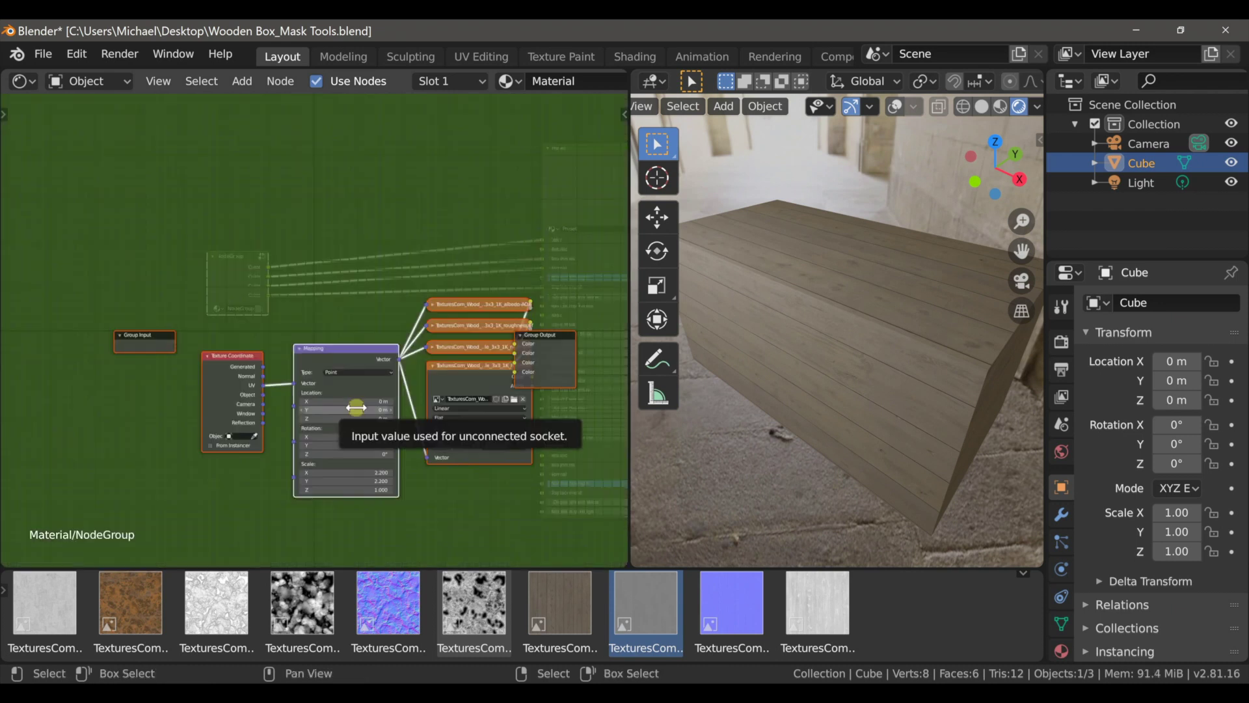
key("Tab")
left_click_drag(234, 294, 431, 269)
middle_click_drag(454, 293, 355, 321)
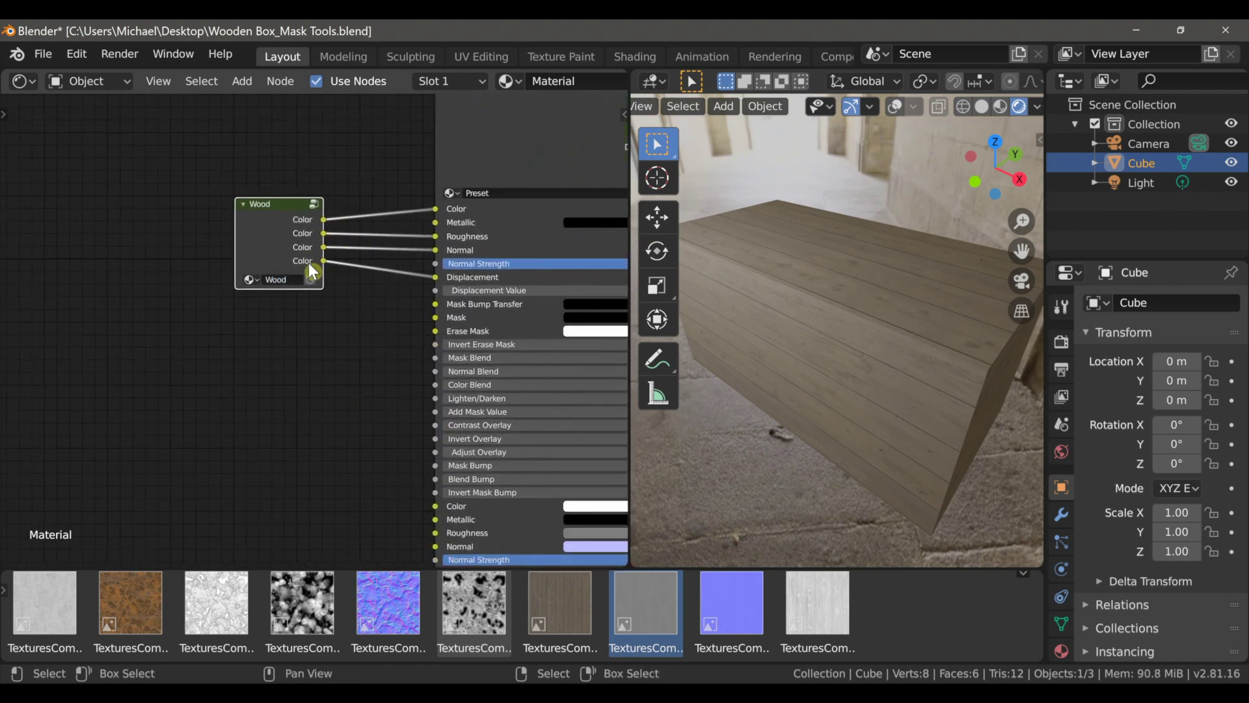
scroll(369, 337, "down", 3)
middle_click_drag(362, 335, 344, 321)
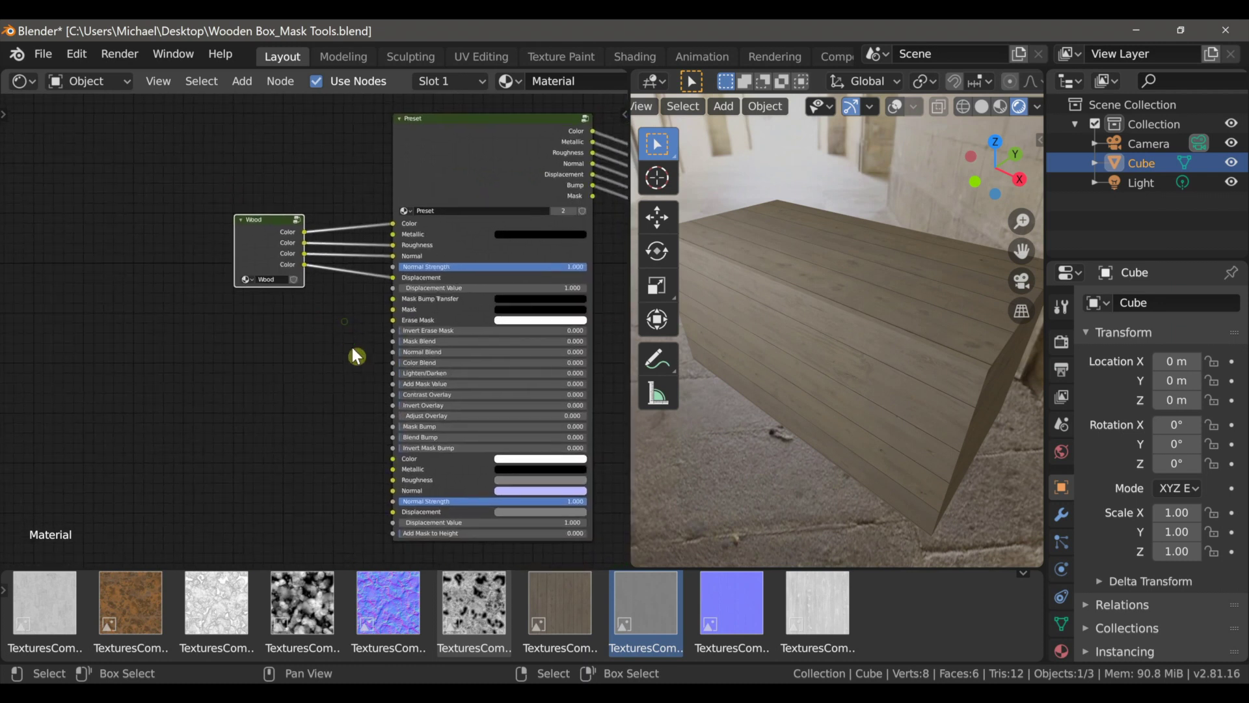
Add the OldPaint albedo texture from the file browser and connect its Color output to the Preset's second Color input
left_click_drag(226, 445, 572, 527)
scroll(464, 615, "down", 1)
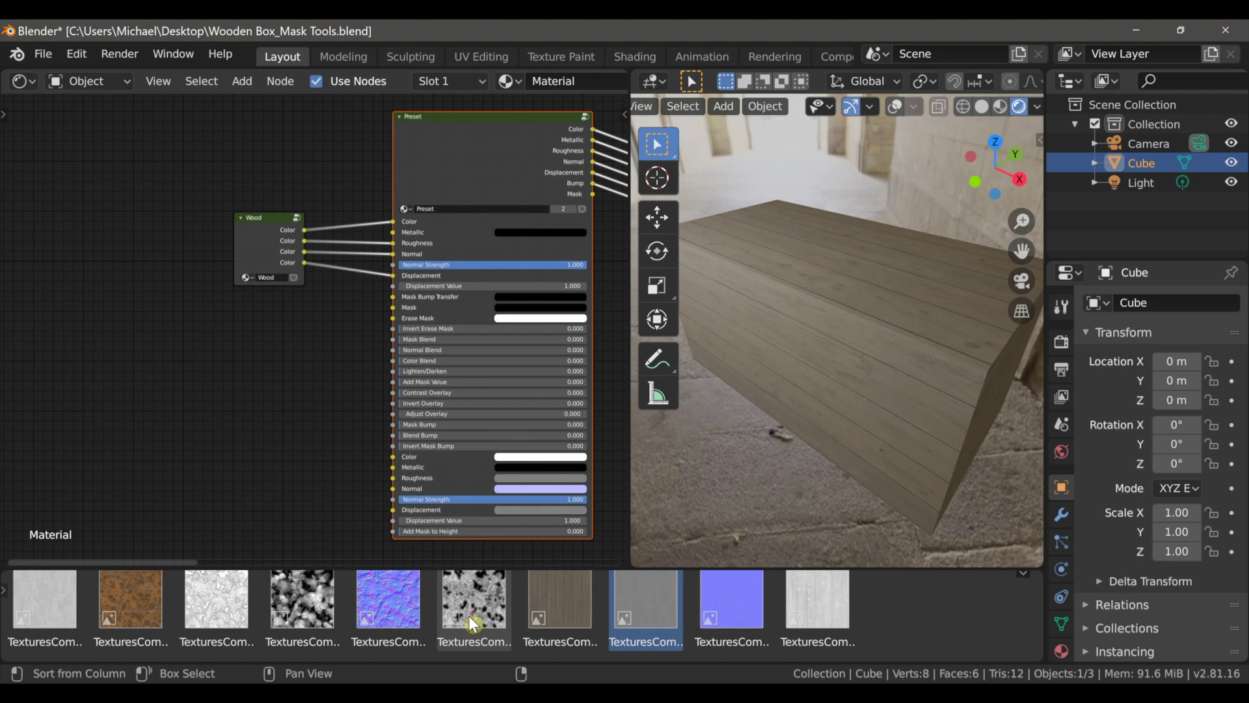
scroll(488, 609, "down", 5)
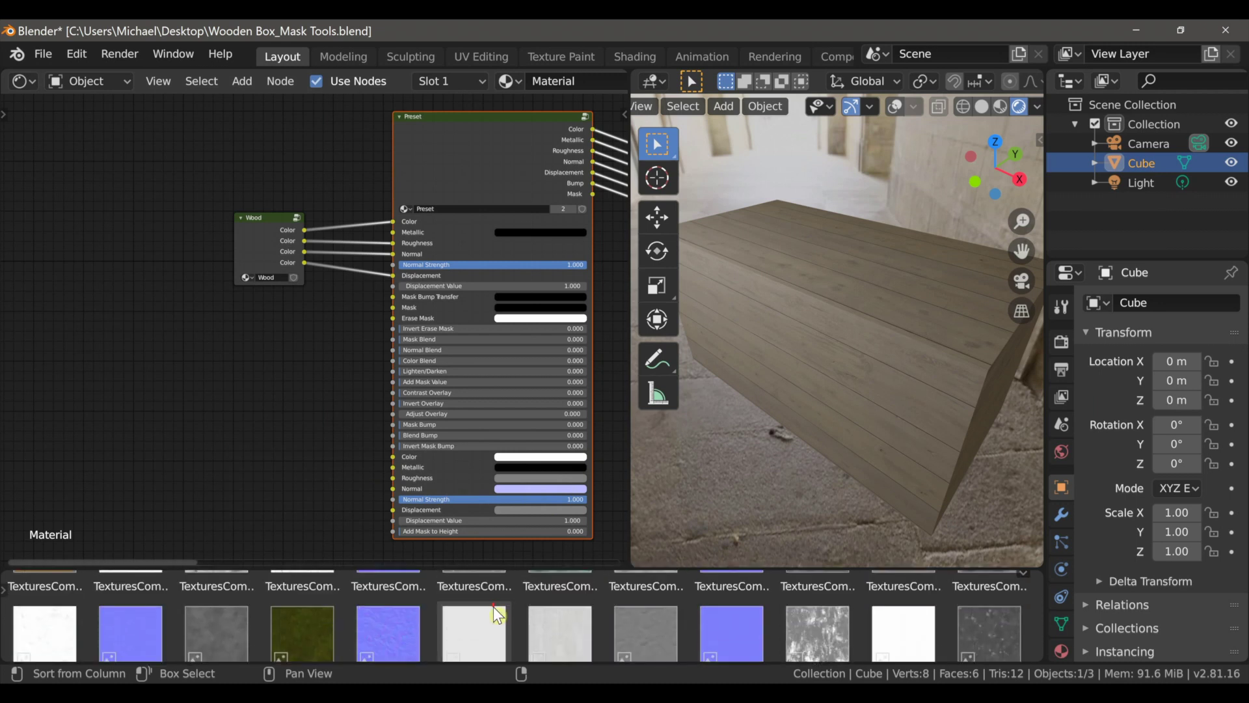
scroll(494, 608, "down", 4)
left_click_drag(561, 611, 262, 463)
left_click_drag(226, 407, 149, 318)
left_click_drag(231, 326, 394, 458)
Add the OldPaint roughness texture as Non-Color and connect its Color output to the Preset's second Roughness input
middle_click_drag(301, 464, 309, 352)
left_click_drag(818, 611, 401, 357)
left_click(170, 327)
Add the OldPaint normal texture, set it to Non-Color, and connect its Color output to the Preset's second Normal input
left_click_drag(732, 611, 259, 487)
left_click_drag(311, 476, 173, 455)
middle_click_drag(205, 470, 213, 433)
left_click(220, 498)
left_click(220, 540)
left_click_drag(248, 417, 408, 332)
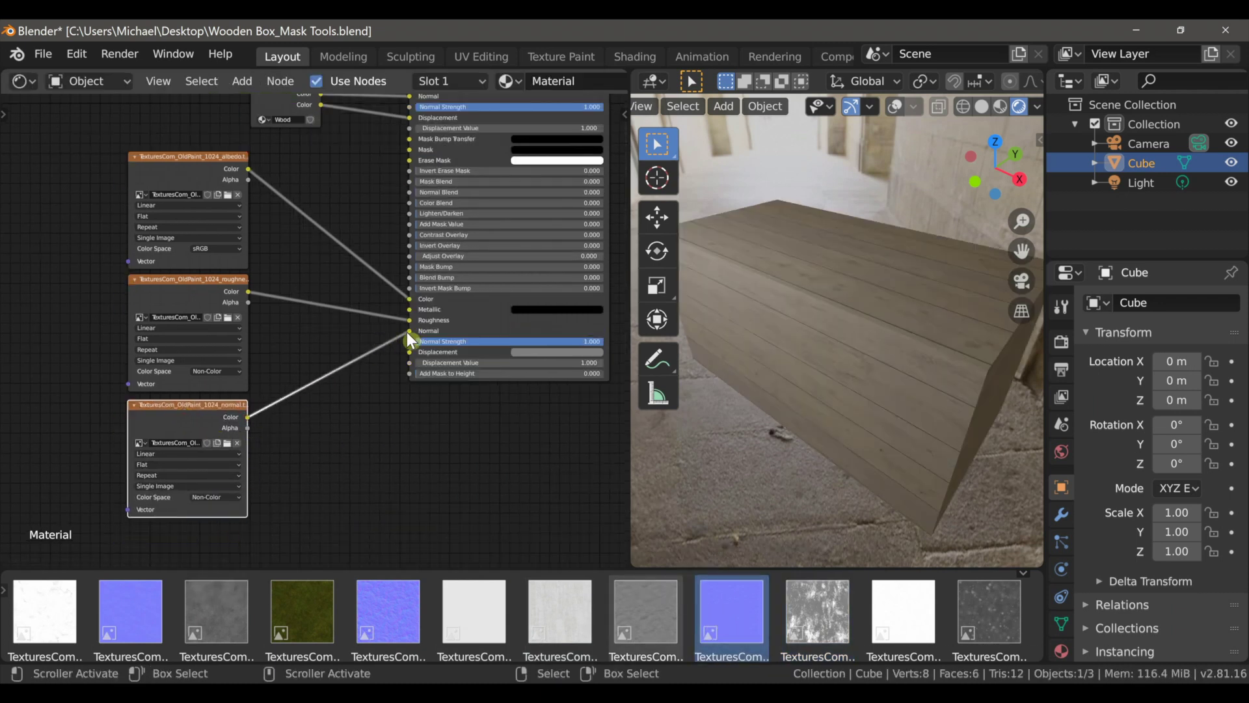
Group the three OldPaint textures, name the group Paint, and place it beside the Preset's second set of inputs
scroll(303, 349, "down", 1)
left_click_drag(138, 165, 264, 430)
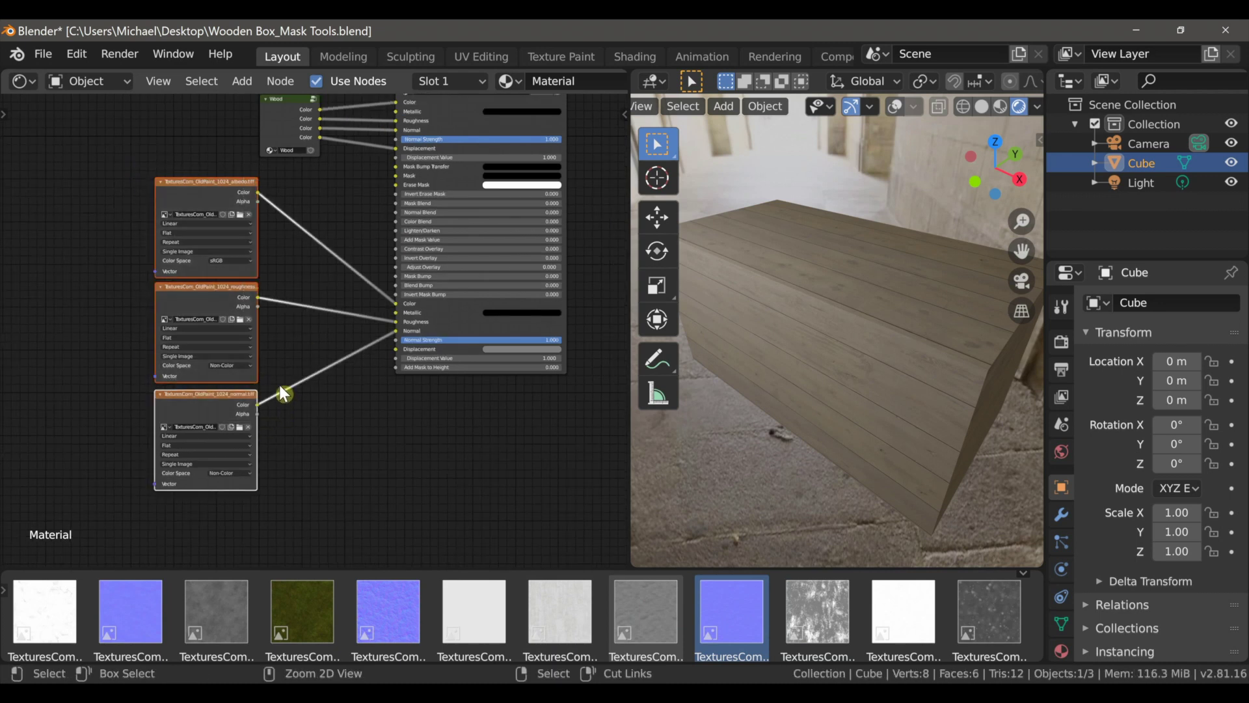
key("ctrl+g")
key("Tab")
left_click_drag(201, 326, 292, 318)
scroll(319, 405, "up", 6)
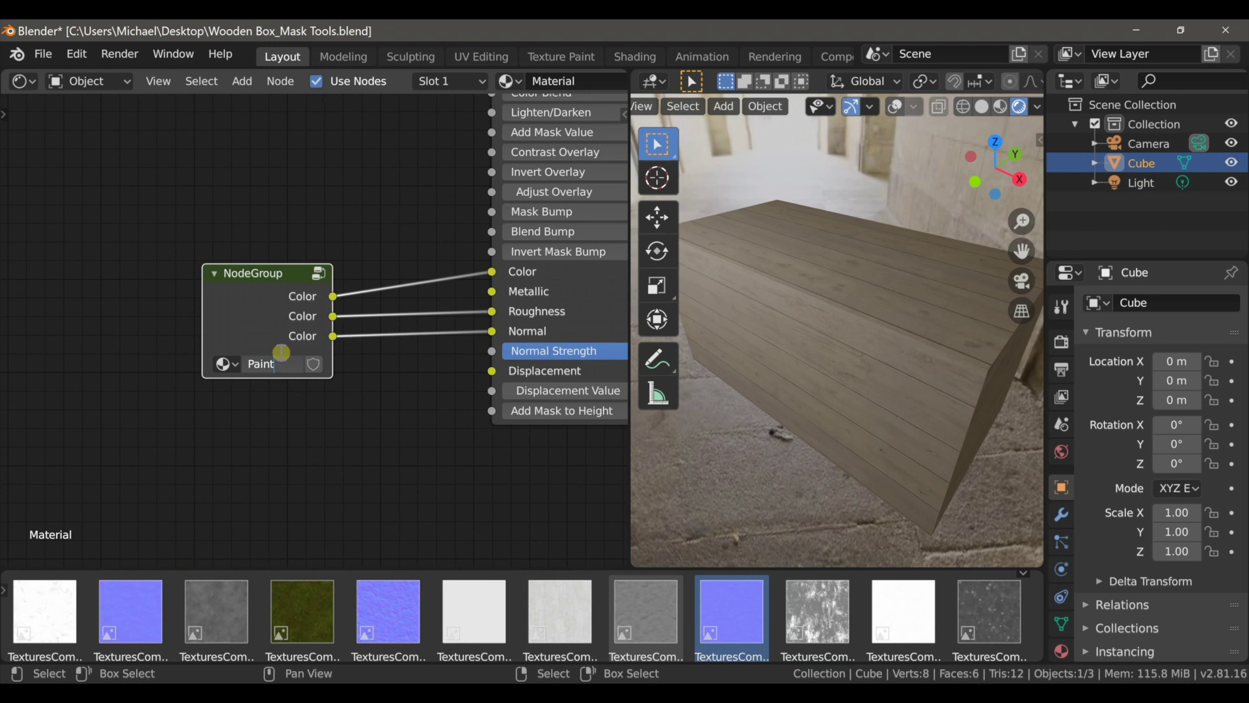
key("Return")
scroll(293, 299, "down", 6)
middle_click_drag(298, 254, 295, 387)
left_click_drag(291, 455, 287, 455)
middle_click_drag(369, 310, 345, 332)
Add an Image Texture node between the Wood and Paint groups
left_click_drag(328, 287, 367, 296)
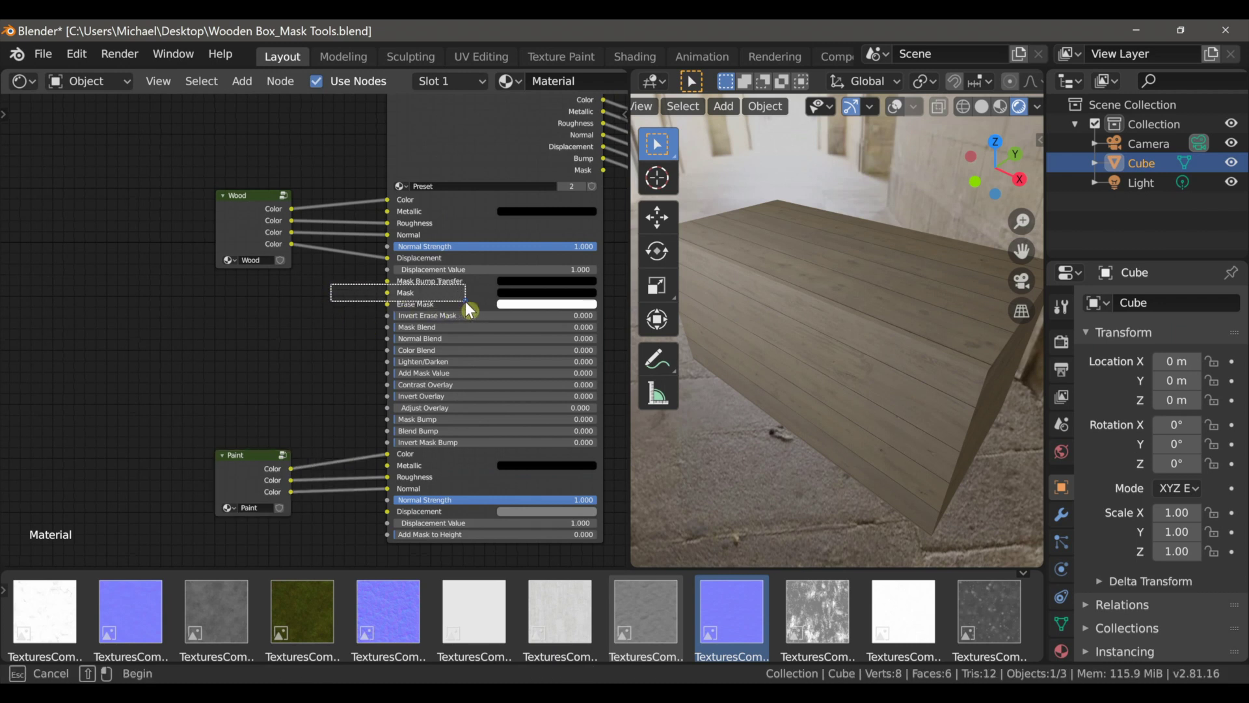
left_click_drag(465, 302, 466, 302)
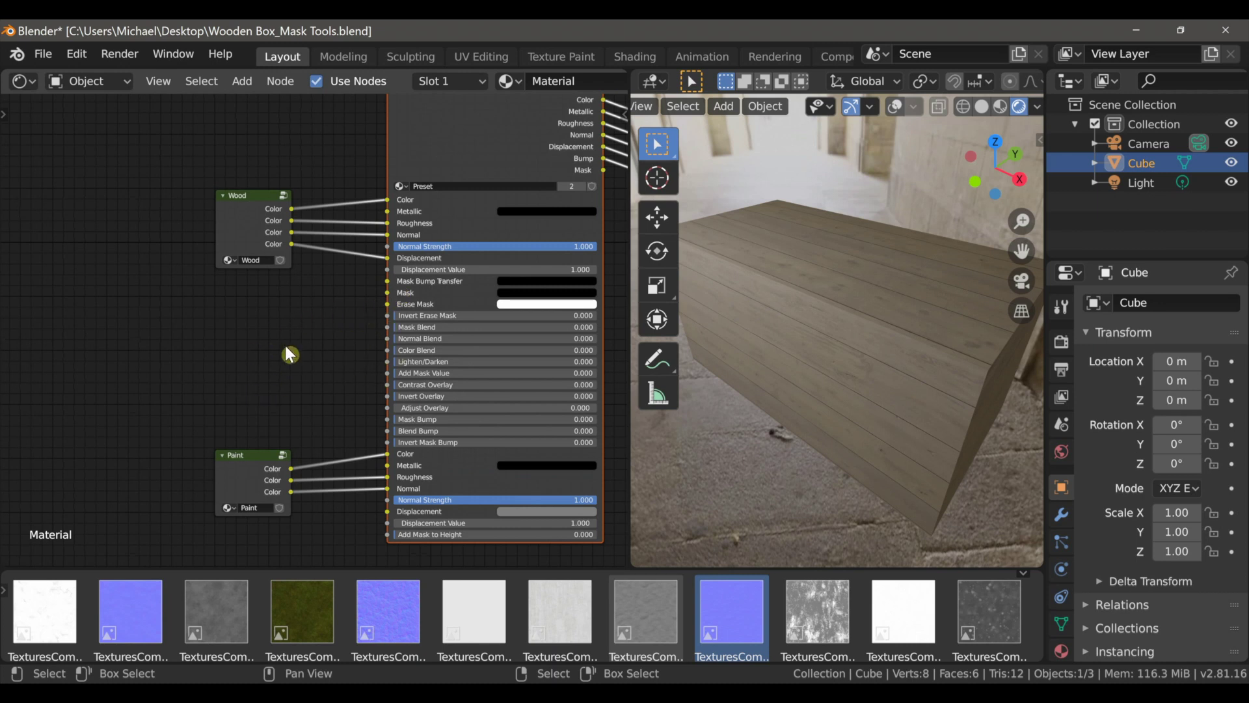
key("shift+a")
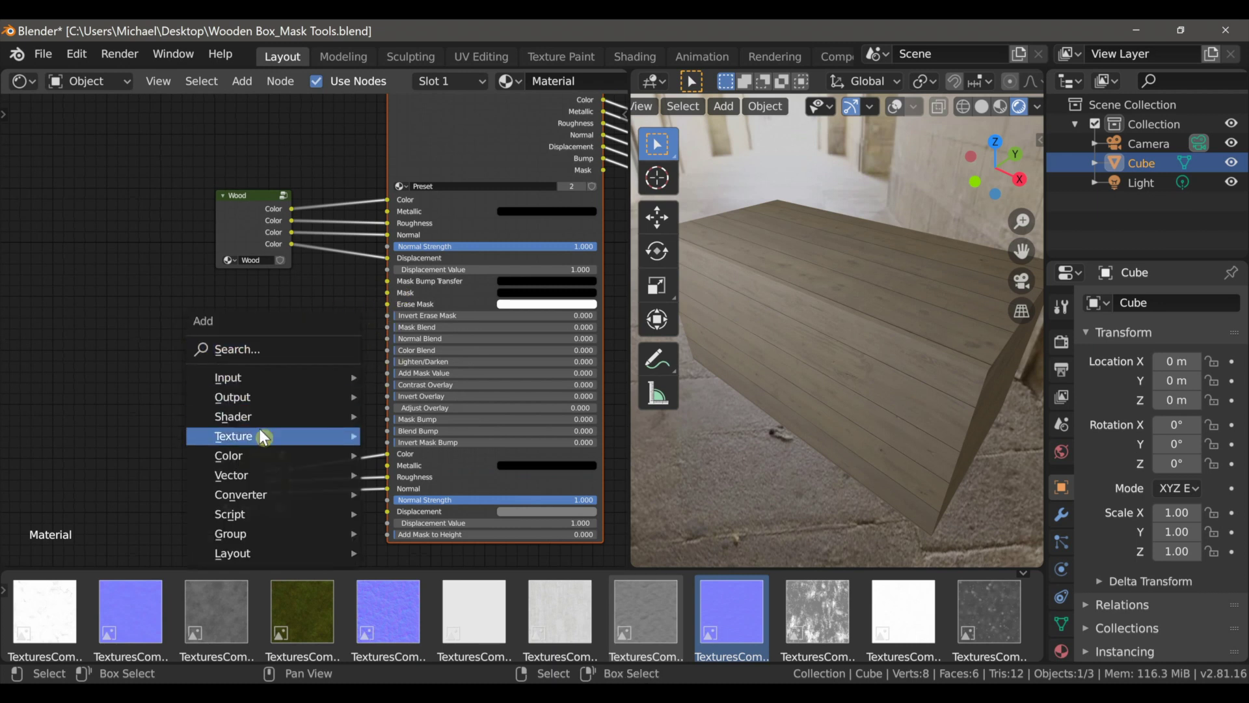
mouse_move(270, 436)
left_click(426, 263)
left_click(211, 335)
Create a blank black 1024 x 1024 px image named Wood_Paint in the Image Texture node and connect its Color output to the Preset's Mask input
scroll(211, 335, "up", 1)
left_click(228, 340)
left_click(282, 315)
type("Wood_Paint")
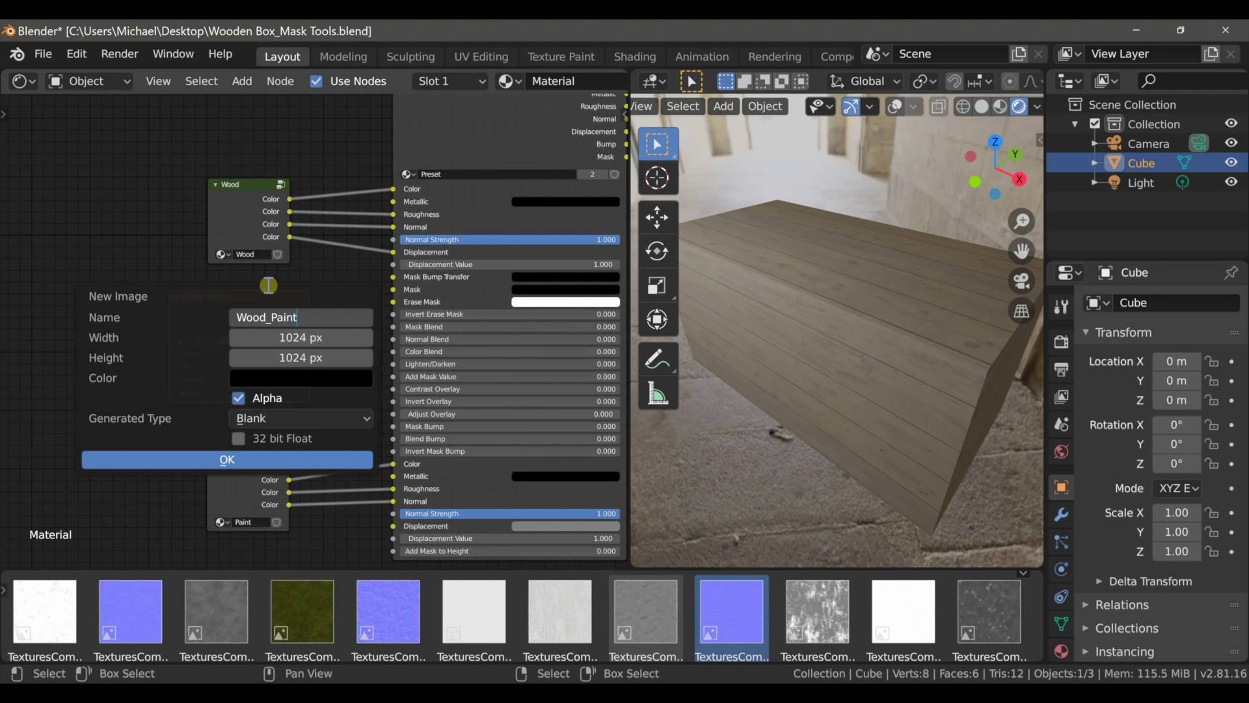
key("Return")
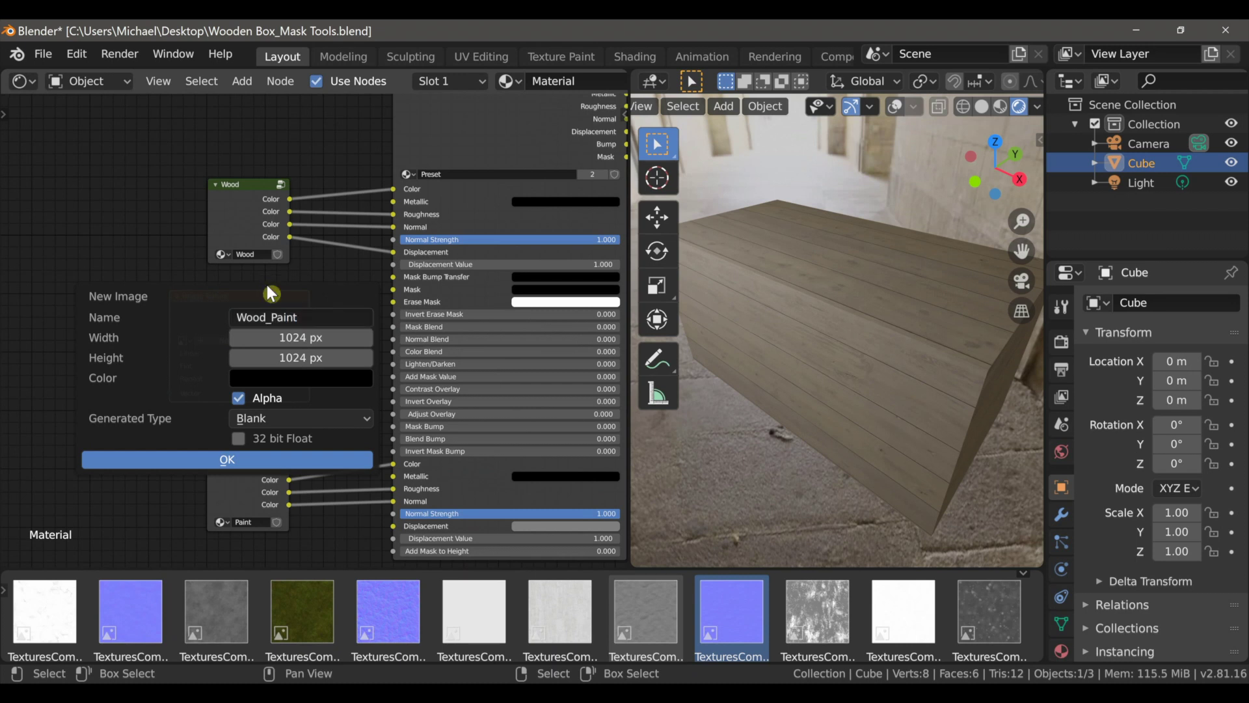
left_click(252, 460)
left_click_drag(311, 310, 389, 291)
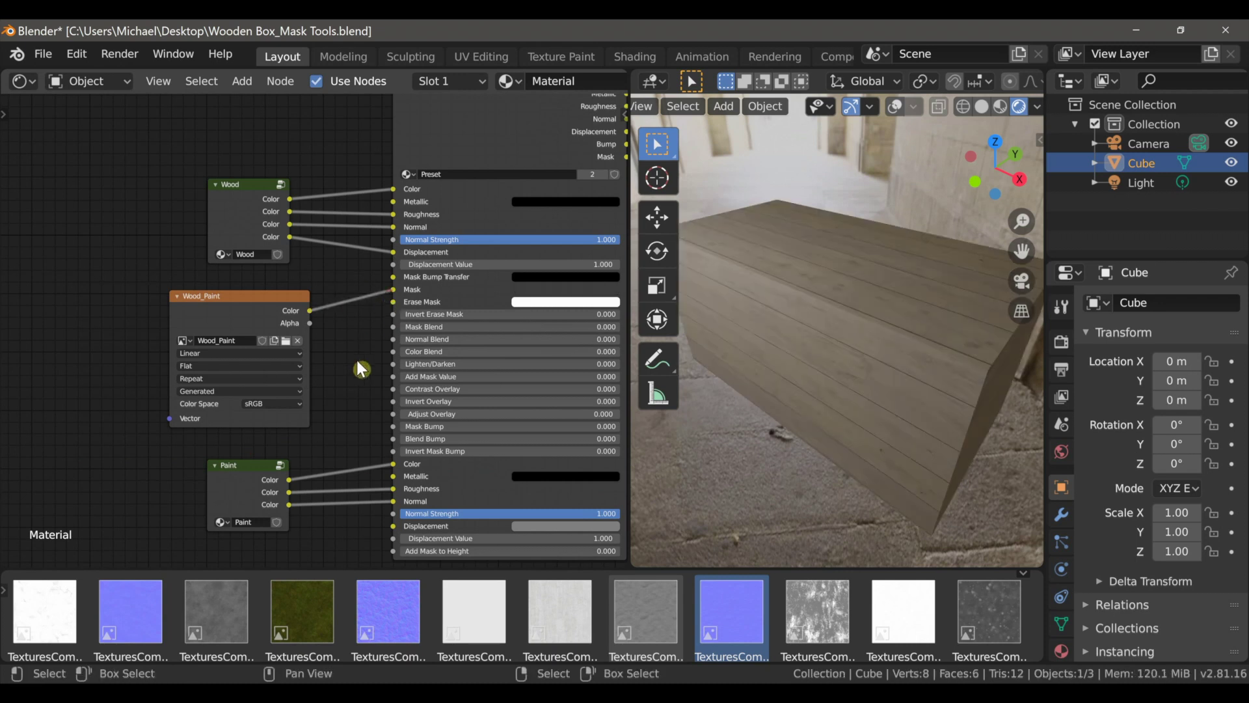
middle_click_drag(357, 360, 347, 353)
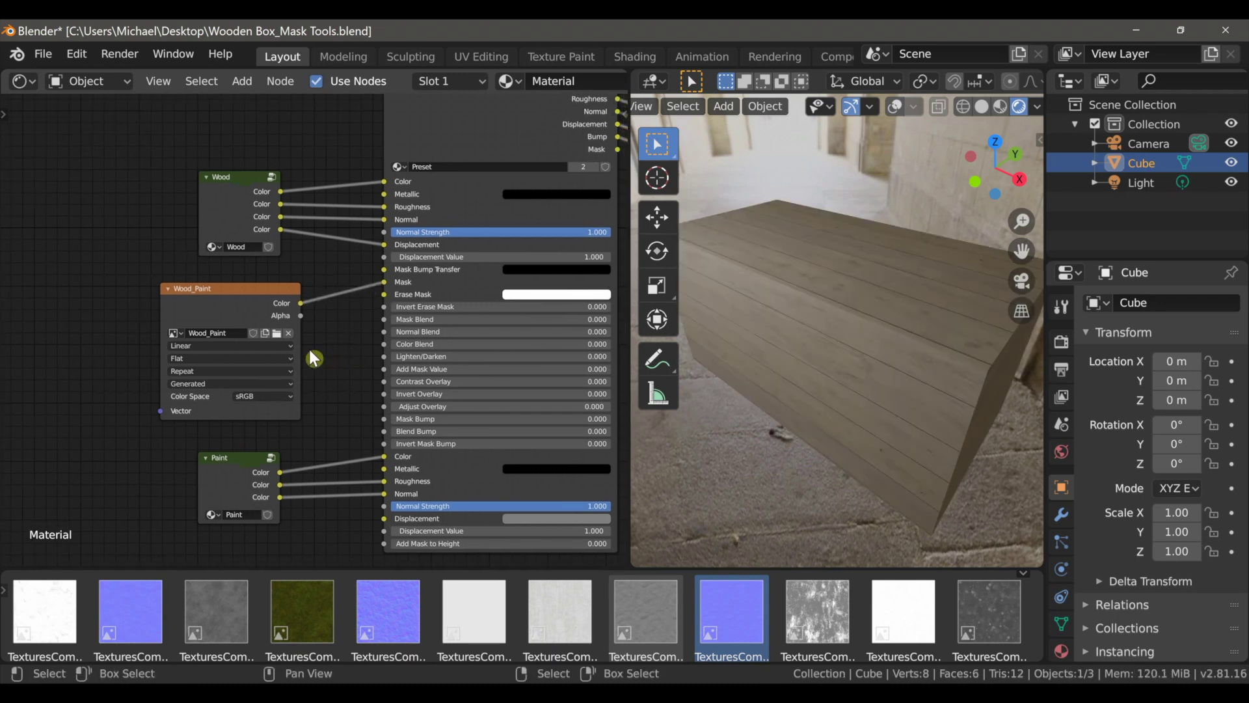
scroll(736, 355, "up", 2)
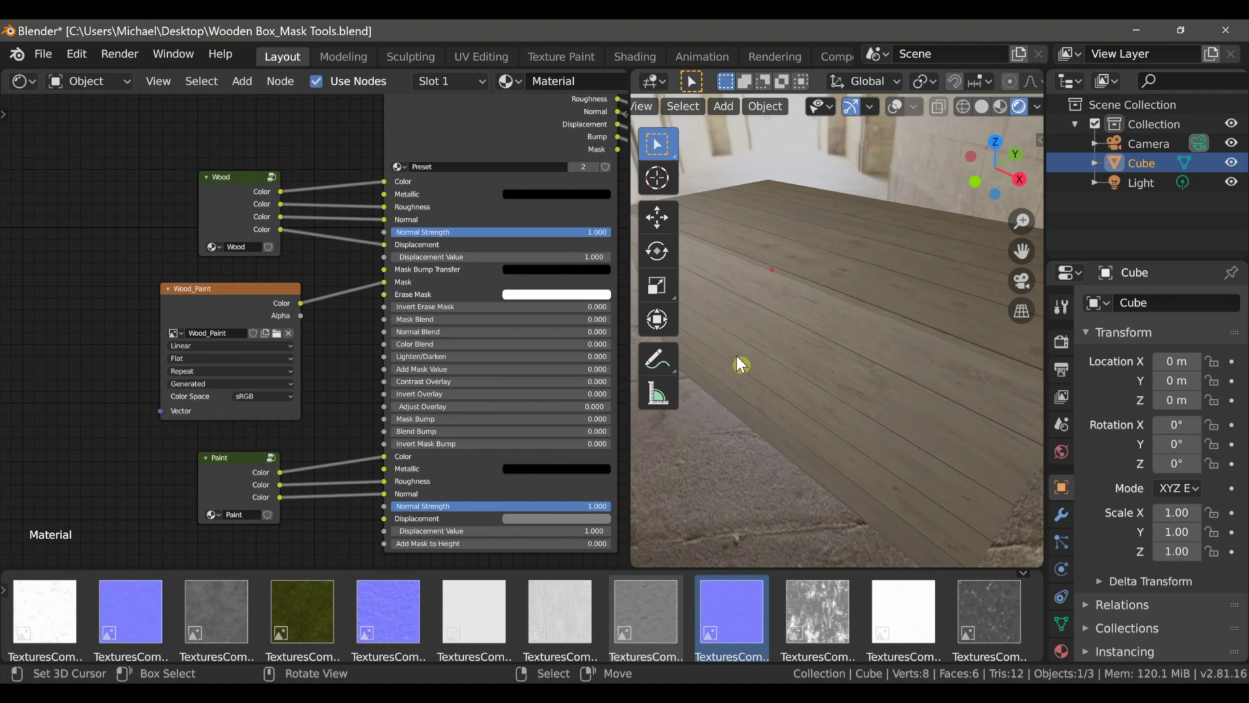
scroll(752, 377, "down", 2)
middle_click_drag(764, 378, 791, 378)
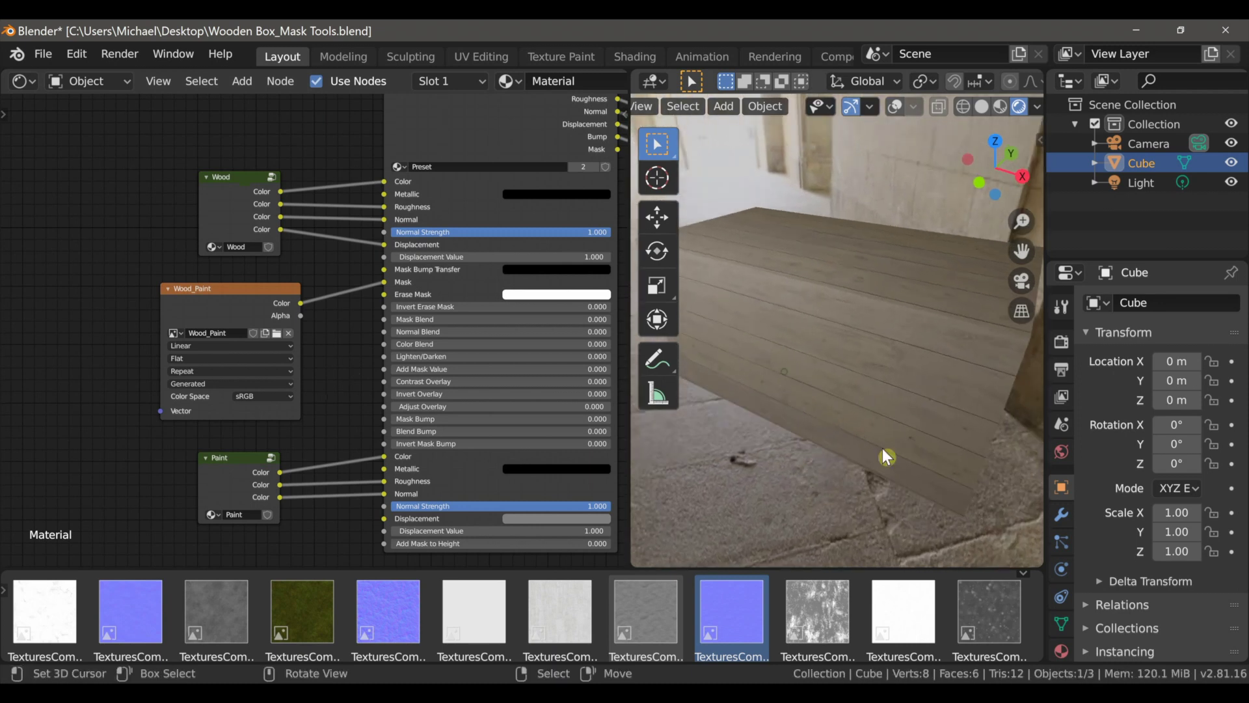
Create a new brush texture and load Brush 3.png from the Brushes folder as its image
scroll(1056, 604, "down", 2)
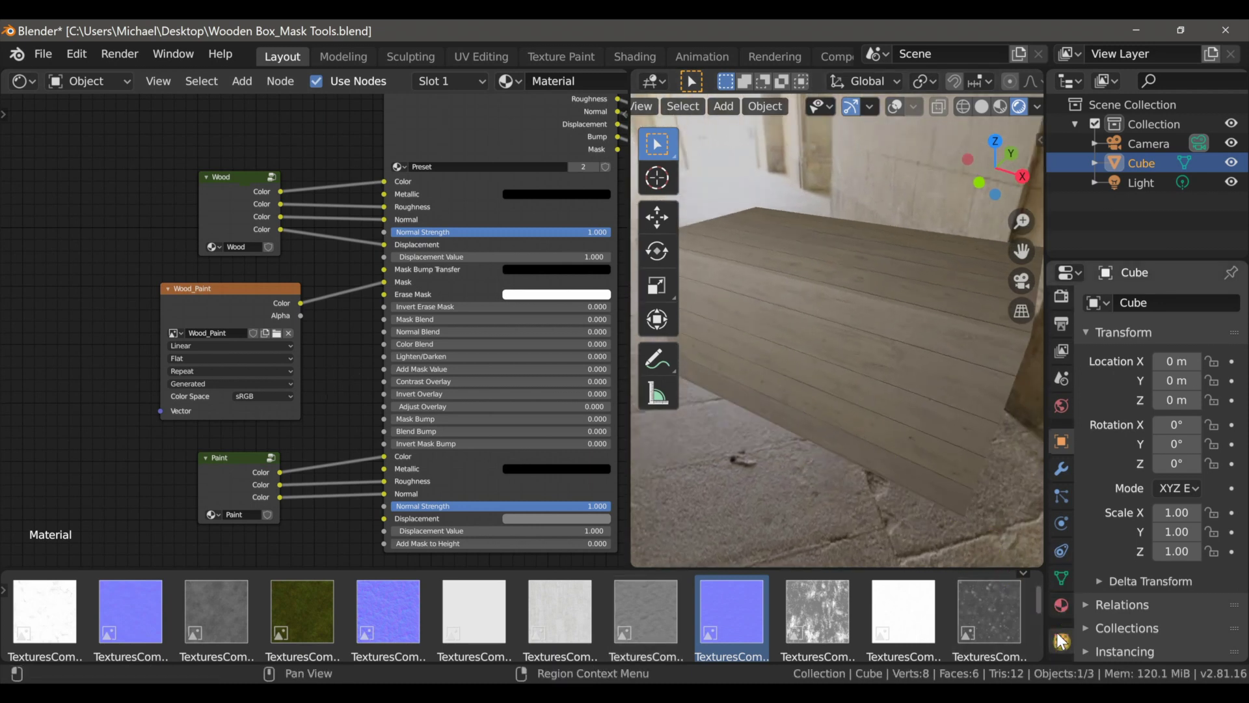
left_click(1062, 641)
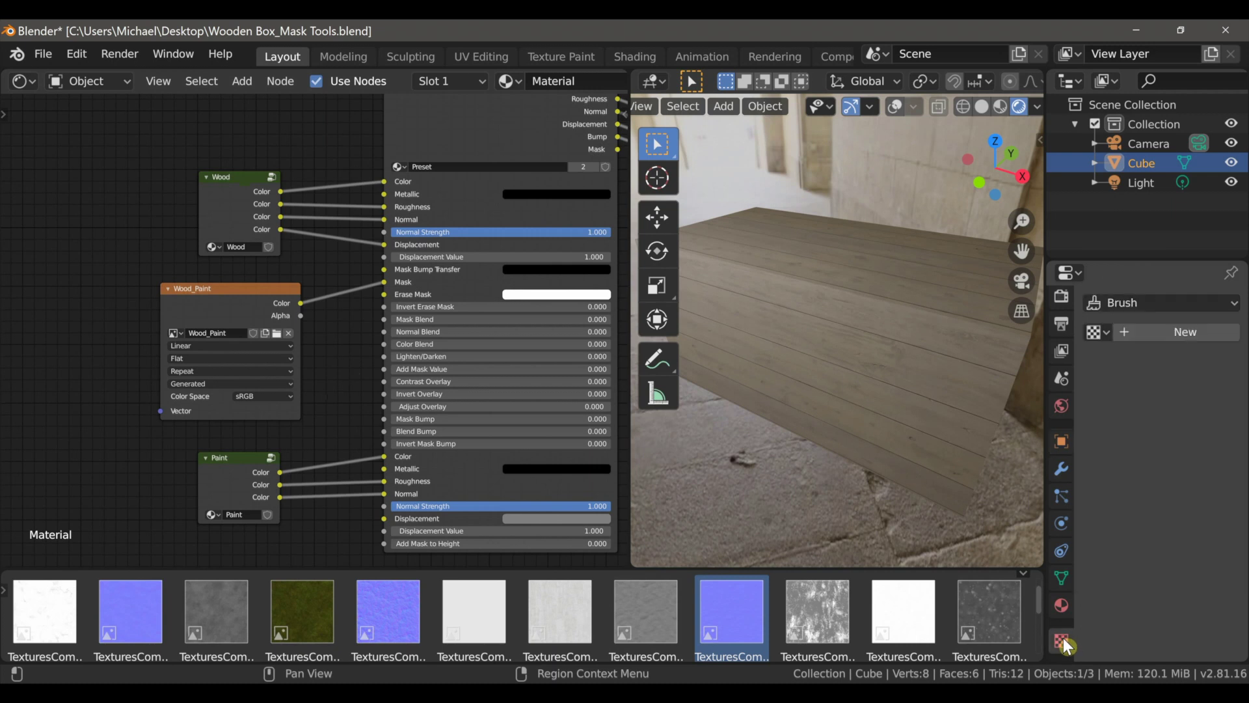
left_click(1162, 338)
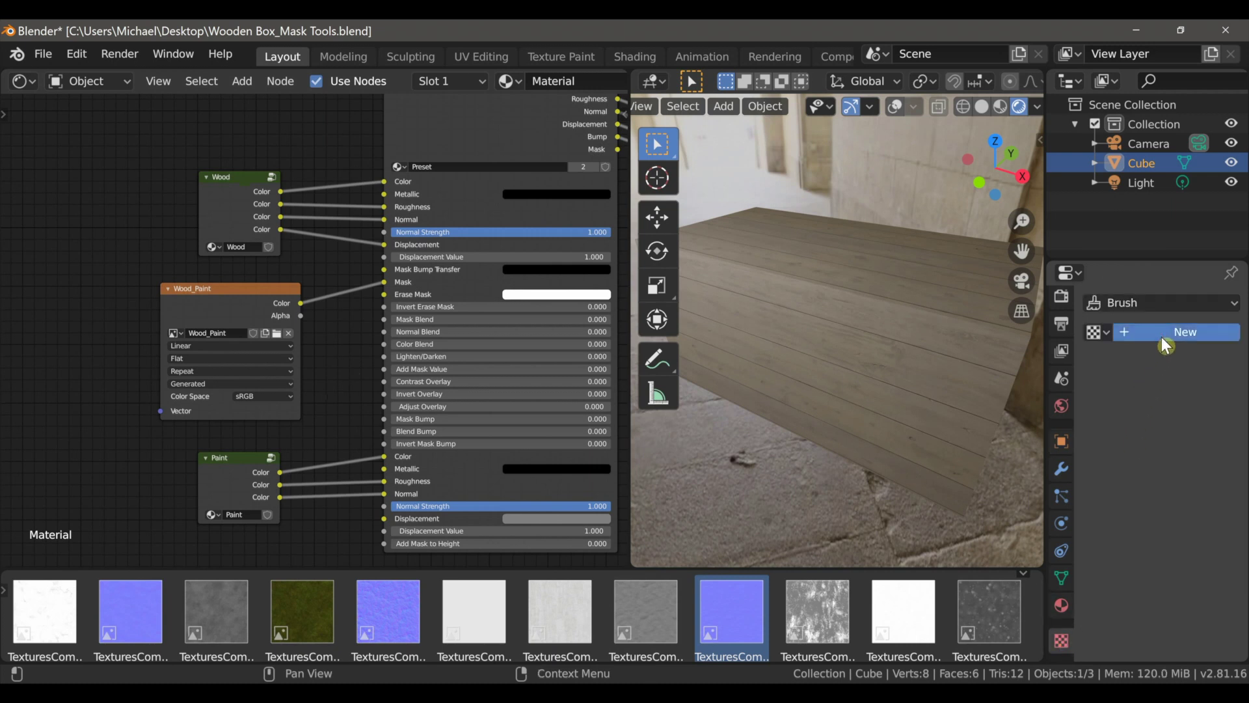
scroll(1168, 469, "down", 4)
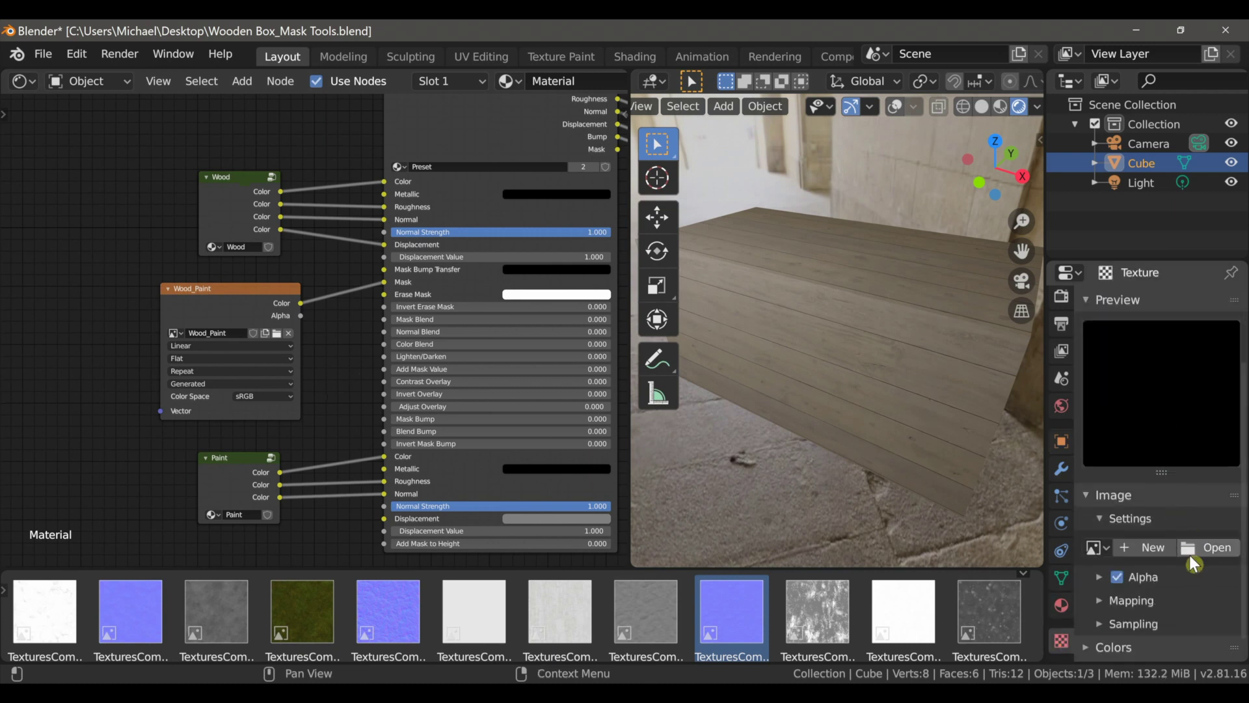
left_click(1203, 553)
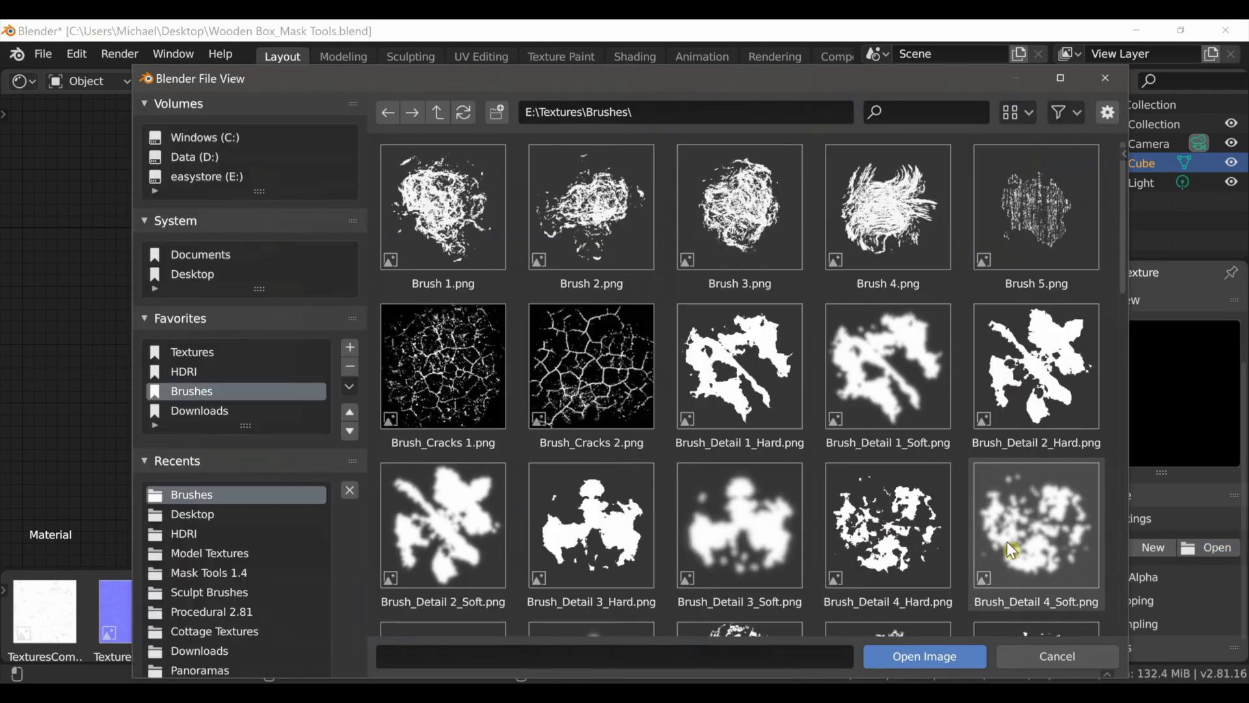
scroll(738, 342, "down", 1)
mouse_move(1122, 225)
left_mouse_down()
mouse_move(1098, 471)
mouse_move(1103, 192)
left_mouse_up()
left_click(758, 201)
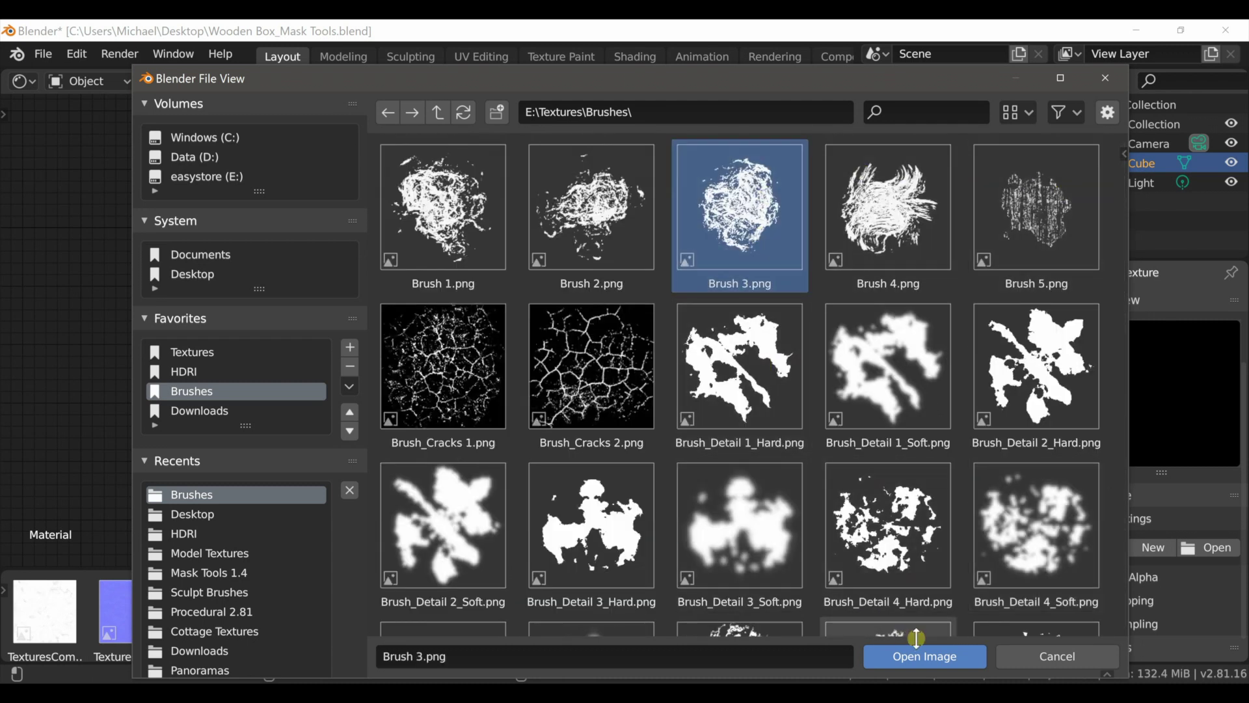
left_click(924, 658)
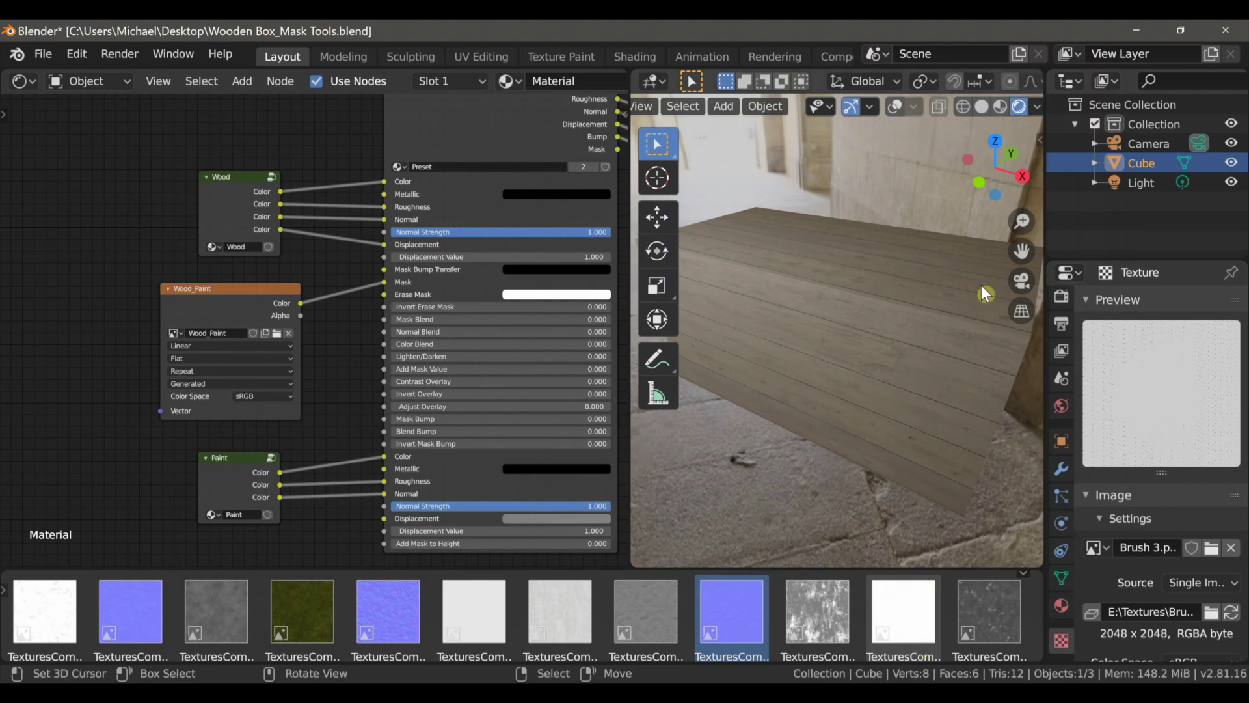
Select the Wood_Paint image node, switch to the Texture Paint workspace, and show the box in rendered shading without overlays
left_click(279, 313)
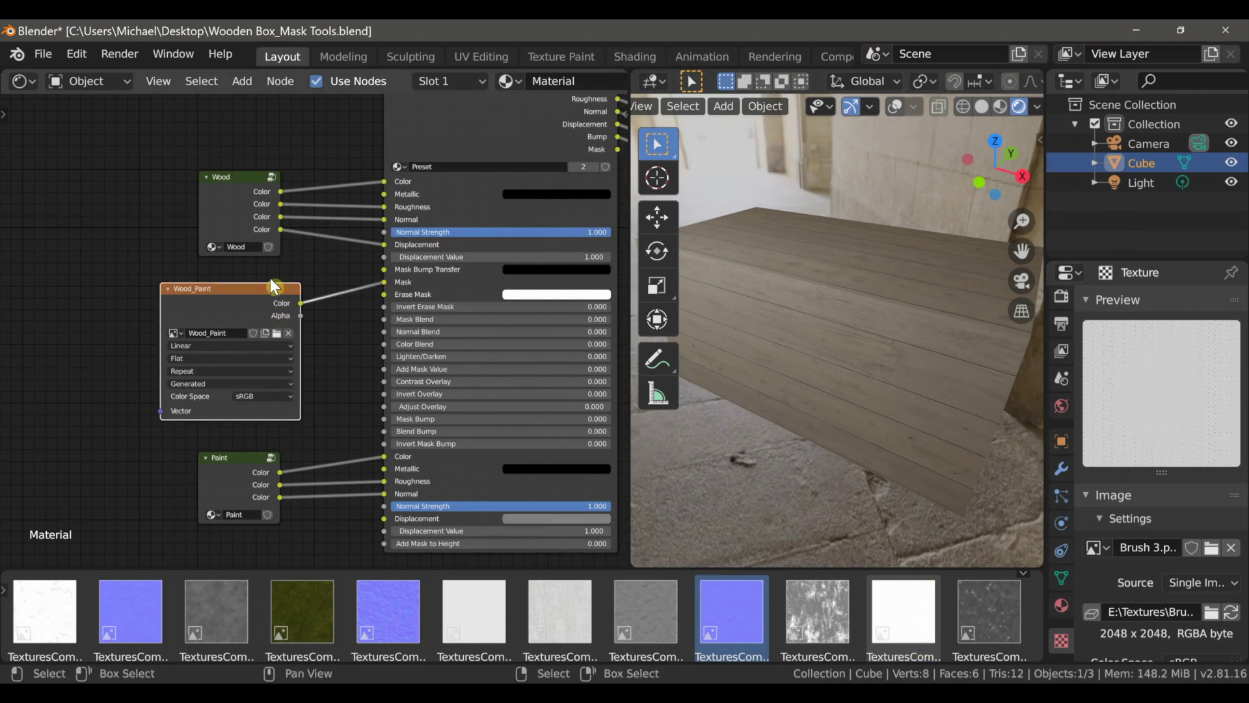
left_click(545, 58)
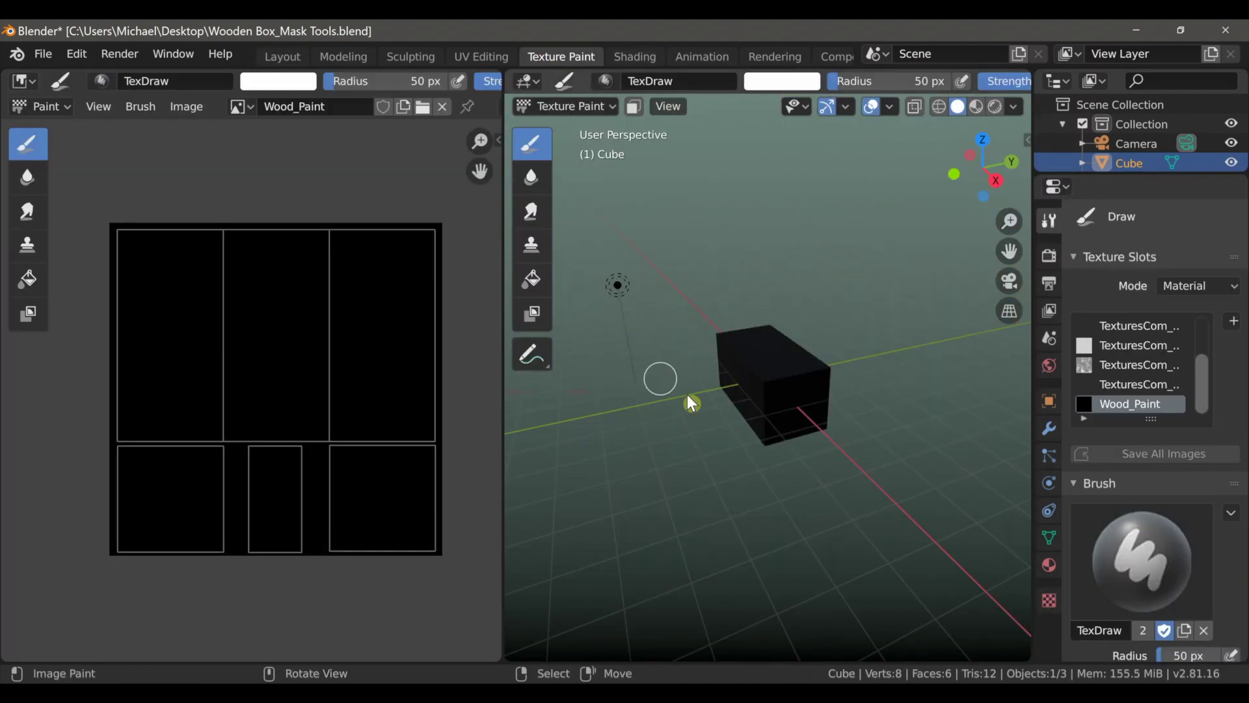
left_click(996, 110)
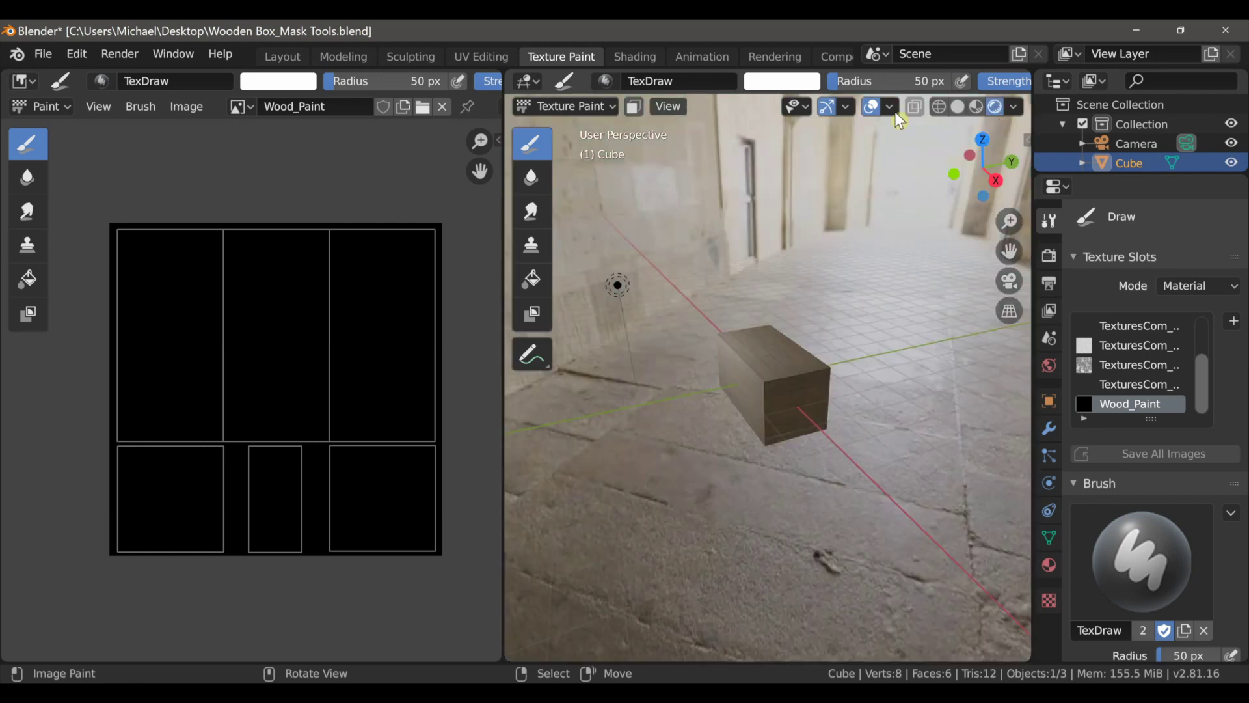
left_click(872, 107)
scroll(658, 438, "up", 3)
middle_click_drag(658, 438, 751, 423)
scroll(750, 418, "up", 2)
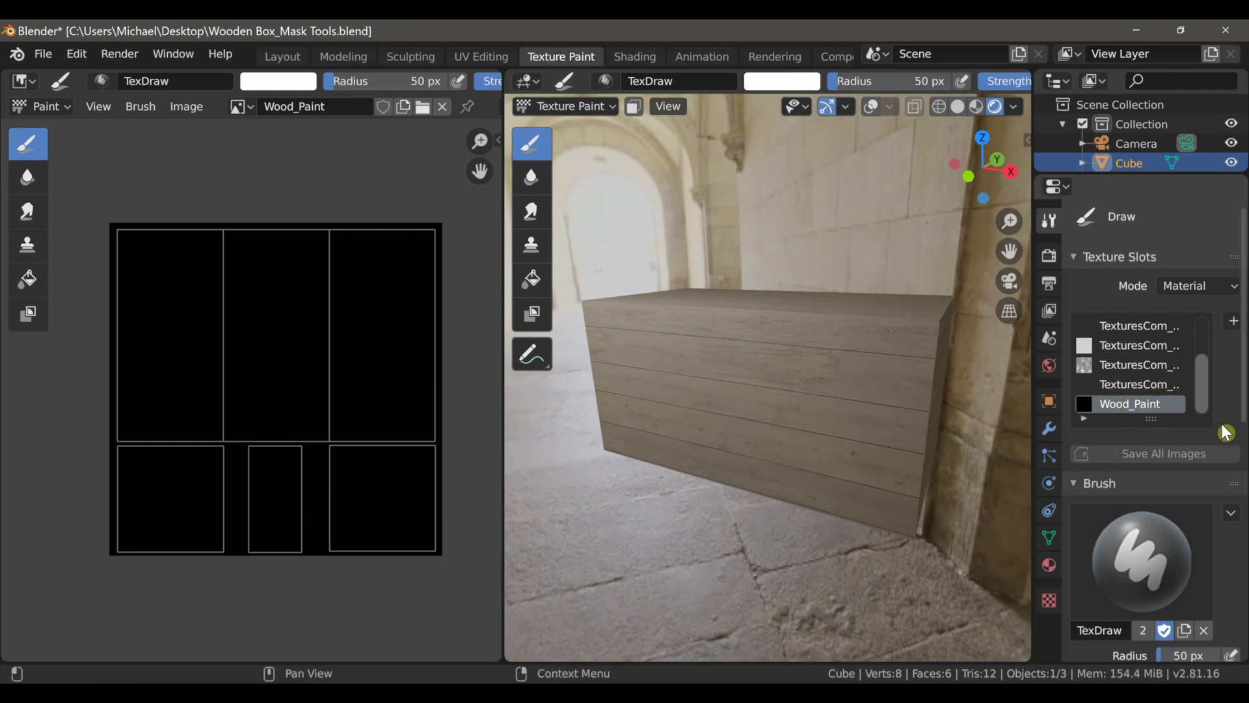
Set the brush texture's mapping to View Plane and enable its Random rotation
left_click_drag(1246, 411, 1245, 587)
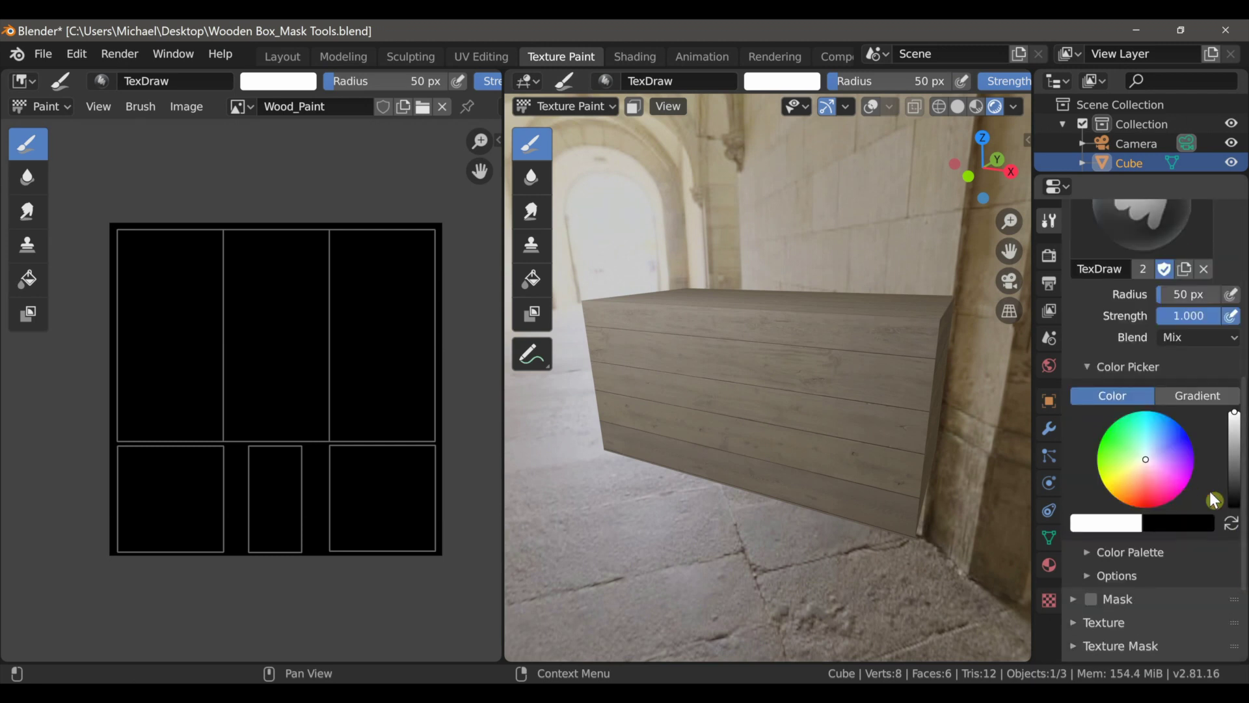
left_click_drag(1246, 449, 1246, 512)
left_click(1091, 495)
scroll(1135, 513, "down", 4)
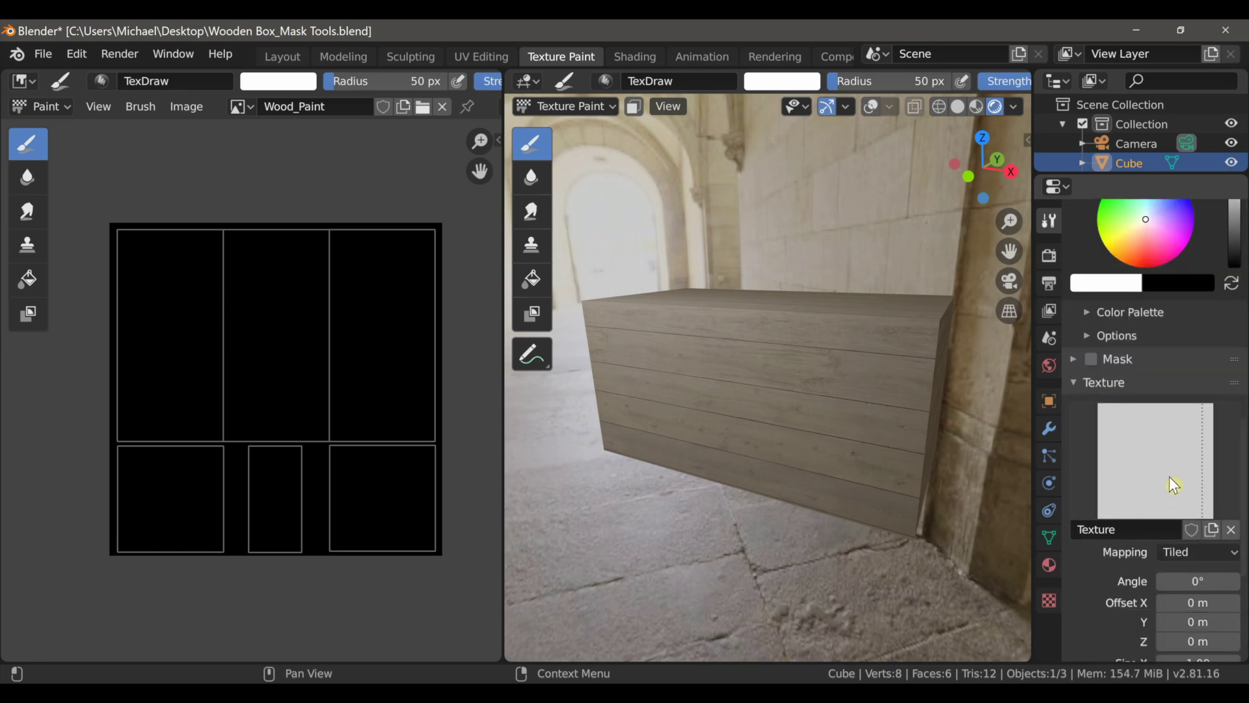
left_click(1184, 555)
left_click(1175, 538)
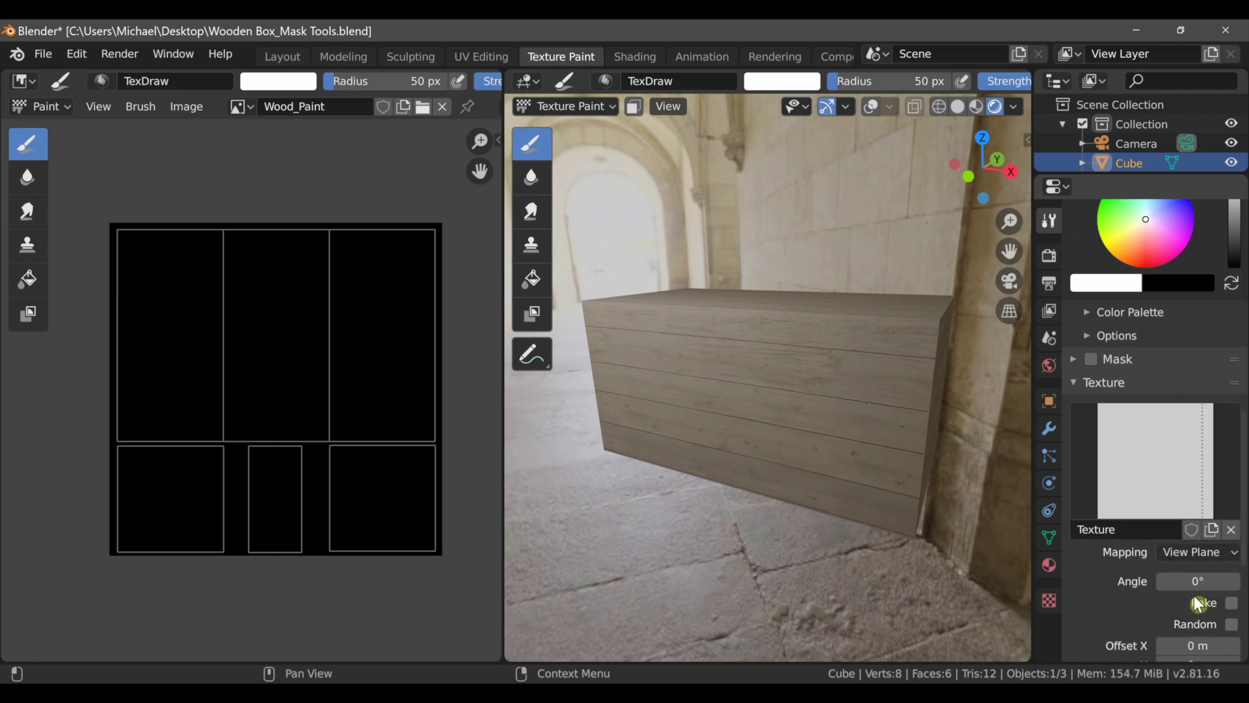
scroll(1204, 600, "down", 4)
left_click(1232, 519)
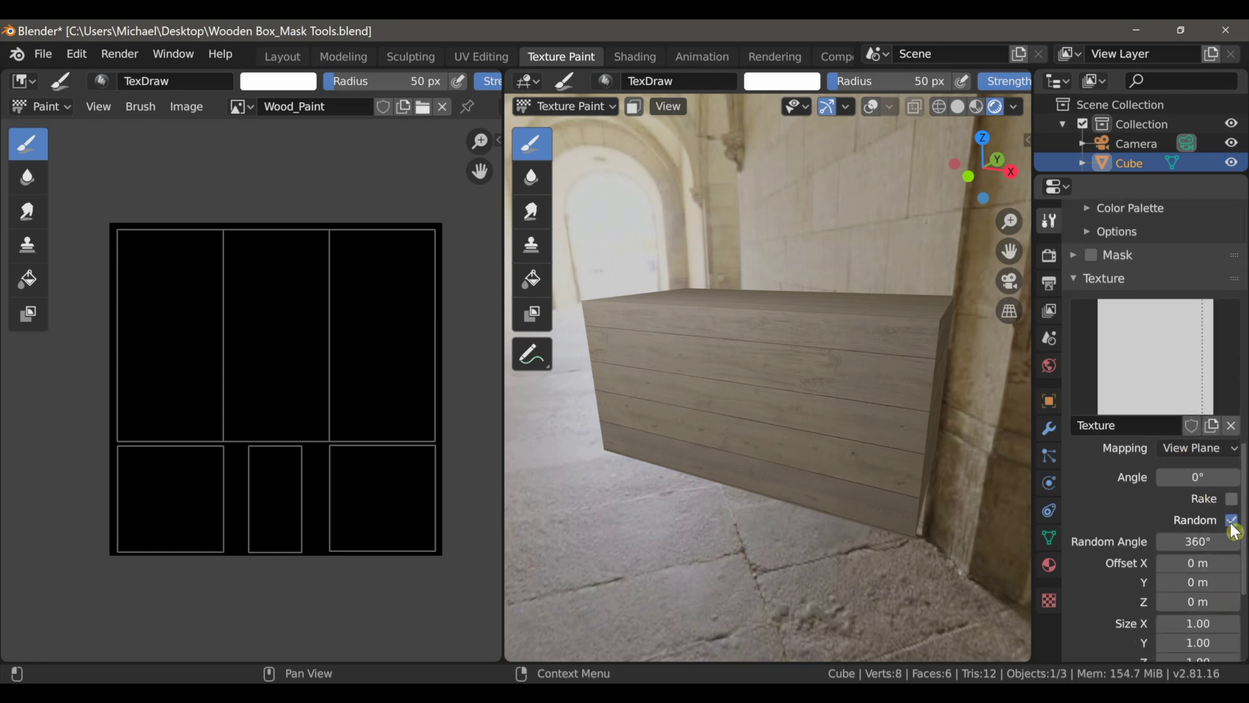
Try a wavy white stroke across the box's long side with a 170 px brush, and undo it
mouse_move(794, 479)
middle_mouse_down()
mouse_move(786, 449)
mouse_move(798, 443)
middle_mouse_up()
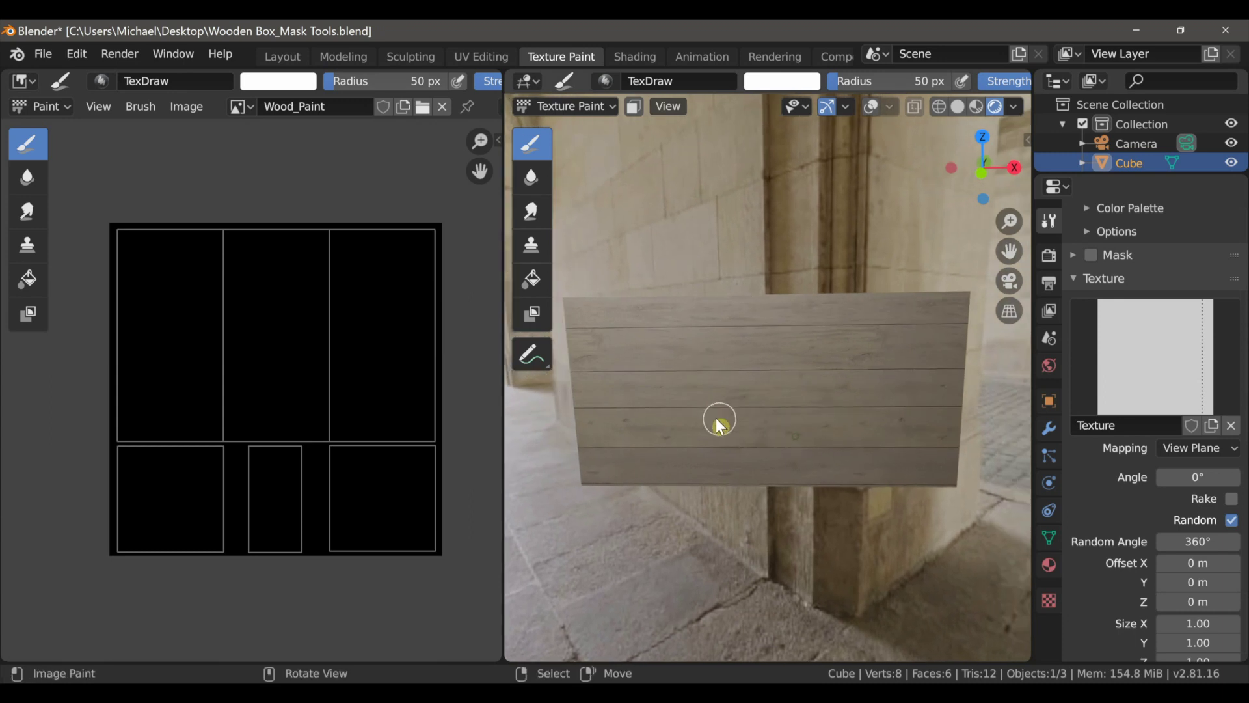
key("f")
left_click(751, 415)
mouse_move(644, 446)
left_mouse_down()
mouse_move(710, 358)
mouse_move(763, 408)
mouse_move(837, 388)
mouse_move(836, 356)
left_mouse_up()
scroll(829, 372, "up", 1)
middle_click_drag(817, 394, 824, 388)
scroll(830, 380, "up", 1)
scroll(789, 355, "up", 1)
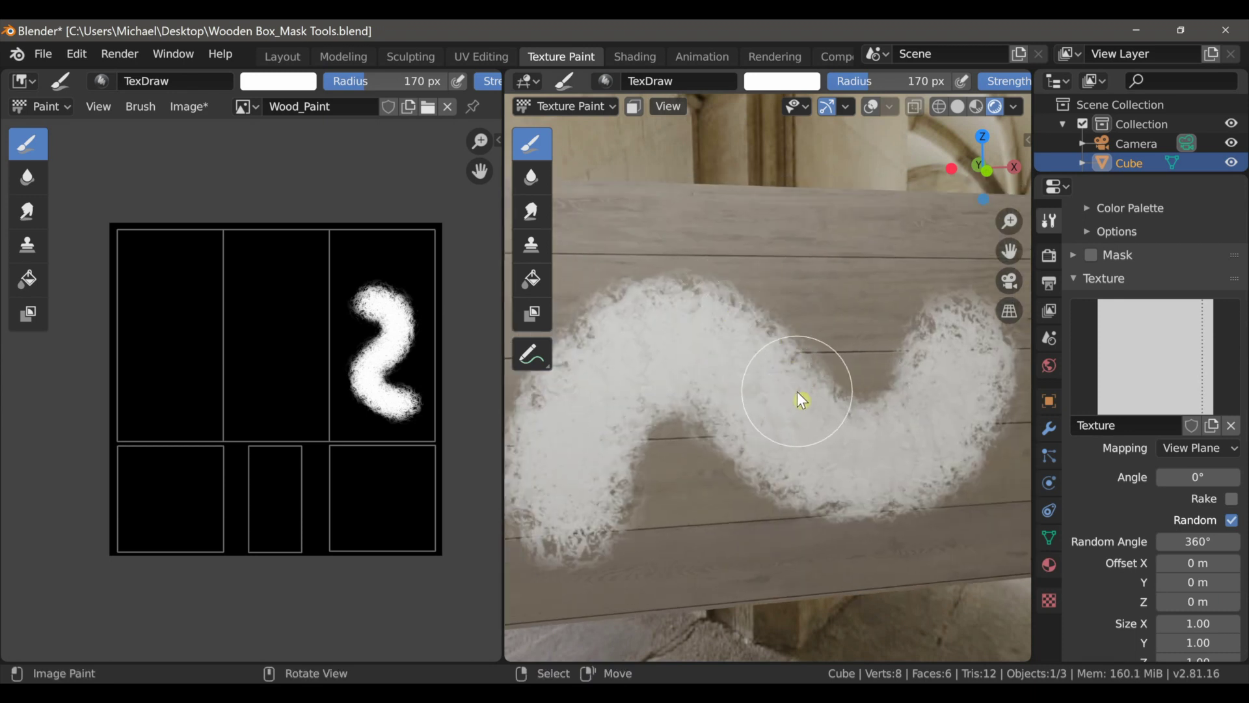
scroll(798, 391, "down", 1)
key("ctrl+z")
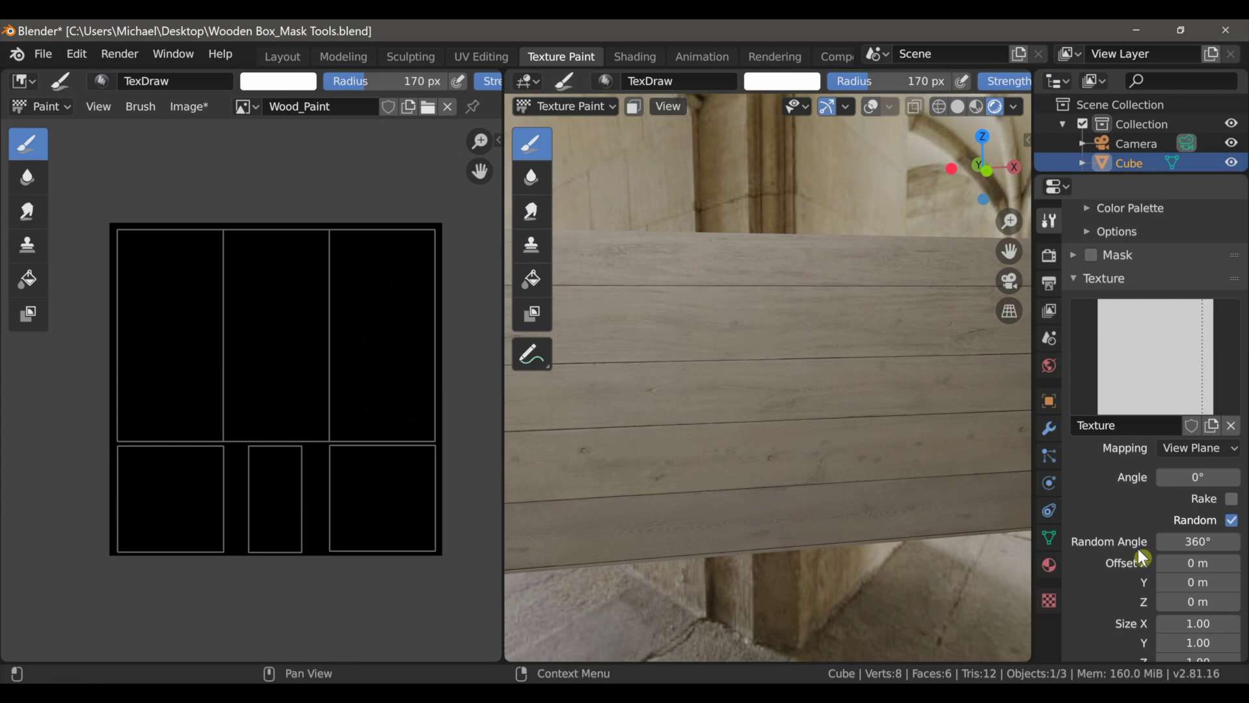
Set the brush falloff curve to the flat, constant preset
scroll(1142, 583, "down", 5)
scroll(1145, 585, "down", 2)
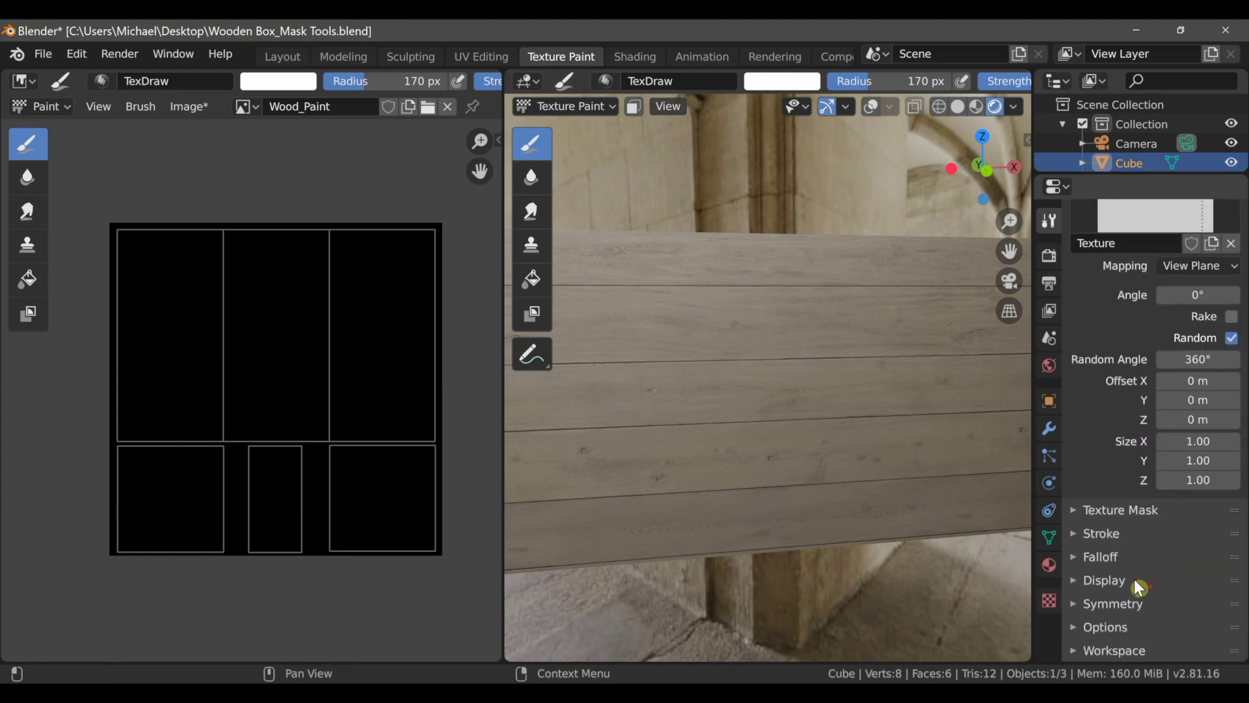
left_click(1076, 557)
scroll(1139, 586, "down", 1)
scroll(1145, 589, "down", 8)
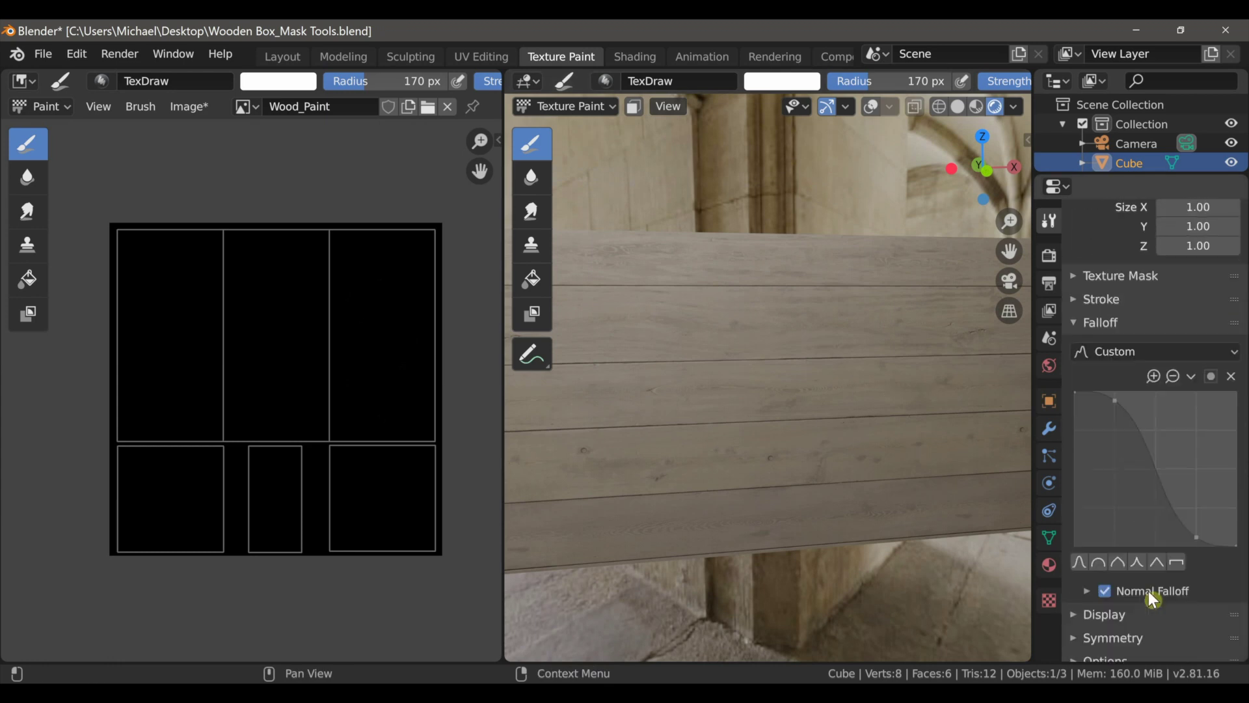
left_click(1179, 562)
scroll(674, 412, "down", 1)
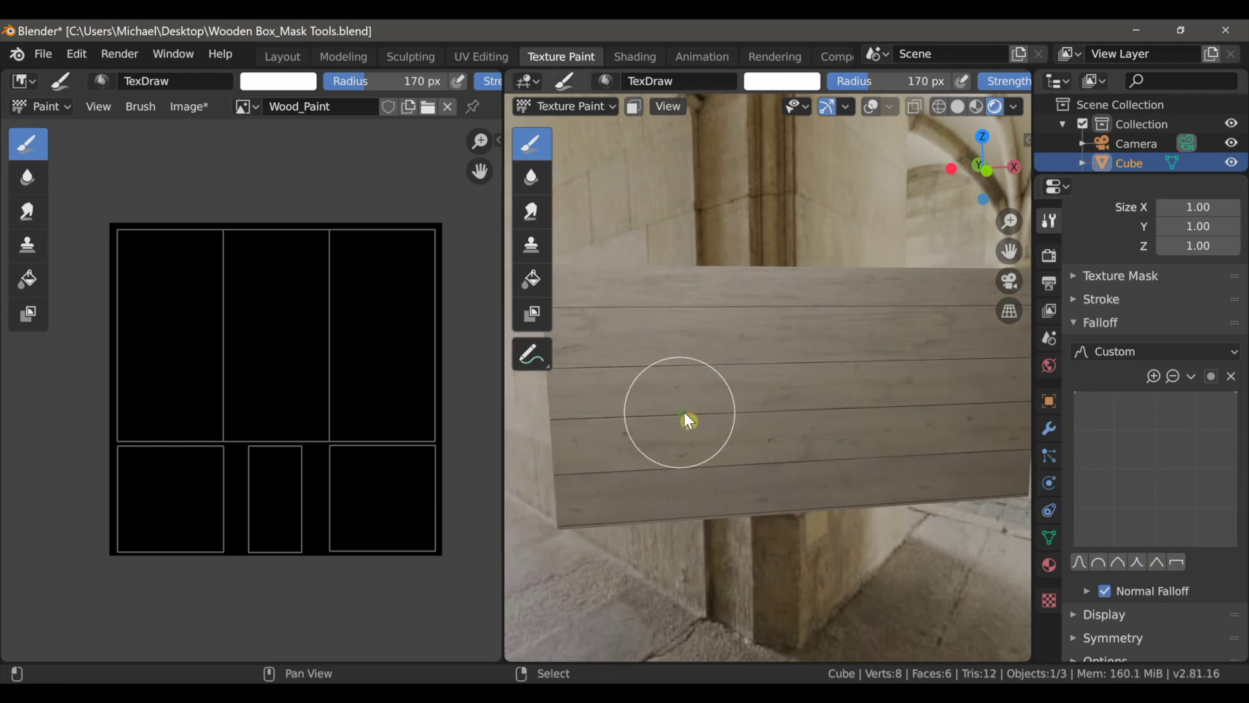
Enlarge the brush radius to 266 px and paint most of the box's faces white, leaving irregular patches of bare wood
key("f")
left_click(751, 408)
mouse_move(768, 350)
left_mouse_down()
mouse_move(731, 326)
mouse_move(630, 345)
mouse_move(583, 326)
mouse_move(599, 476)
mouse_move(809, 510)
mouse_move(748, 407)
mouse_move(749, 441)
mouse_move(935, 520)
mouse_move(925, 526)
left_mouse_up()
scroll(892, 539, "down", 2)
middle_click_drag(886, 541, 881, 543)
mouse_move(813, 553)
middle_mouse_down()
mouse_move(726, 554)
mouse_move(663, 533)
mouse_move(700, 474)
middle_mouse_up()
mouse_move(740, 331)
left_mouse_down()
mouse_move(681, 337)
mouse_move(647, 540)
mouse_move(822, 413)
mouse_move(795, 292)
mouse_move(831, 413)
left_mouse_up()
mouse_move(831, 412)
middle_mouse_down()
mouse_move(759, 482)
mouse_move(638, 456)
mouse_move(889, 489)
middle_mouse_up()
mouse_move(889, 490)
left_mouse_down()
mouse_move(807, 426)
mouse_move(633, 438)
mouse_move(723, 390)
mouse_move(954, 371)
mouse_move(892, 416)
left_mouse_up()
mouse_move(891, 416)
middle_mouse_down()
mouse_move(728, 423)
mouse_move(702, 382)
middle_mouse_up()
mouse_move(703, 381)
left_mouse_down()
mouse_move(703, 488)
mouse_move(807, 527)
mouse_move(859, 423)
mouse_move(901, 421)
left_mouse_up()
mouse_move(900, 421)
middle_mouse_down()
mouse_move(881, 475)
mouse_move(789, 497)
mouse_move(759, 494)
mouse_move(736, 407)
mouse_move(790, 510)
mouse_move(872, 539)
middle_mouse_up()
mouse_move(858, 537)
left_mouse_down()
mouse_move(685, 500)
mouse_move(824, 398)
mouse_move(720, 363)
mouse_move(753, 260)
mouse_move(799, 229)
left_mouse_up()
mouse_move(873, 414)
middle_mouse_down()
mouse_move(628, 321)
mouse_move(523, 265)
mouse_move(628, 274)
mouse_move(708, 250)
mouse_move(765, 252)
middle_mouse_up()
mouse_move(784, 332)
middle_mouse_down("ctrl")
mouse_move(787, 392)
mouse_move(799, 386)
middle_mouse_up("ctrl")
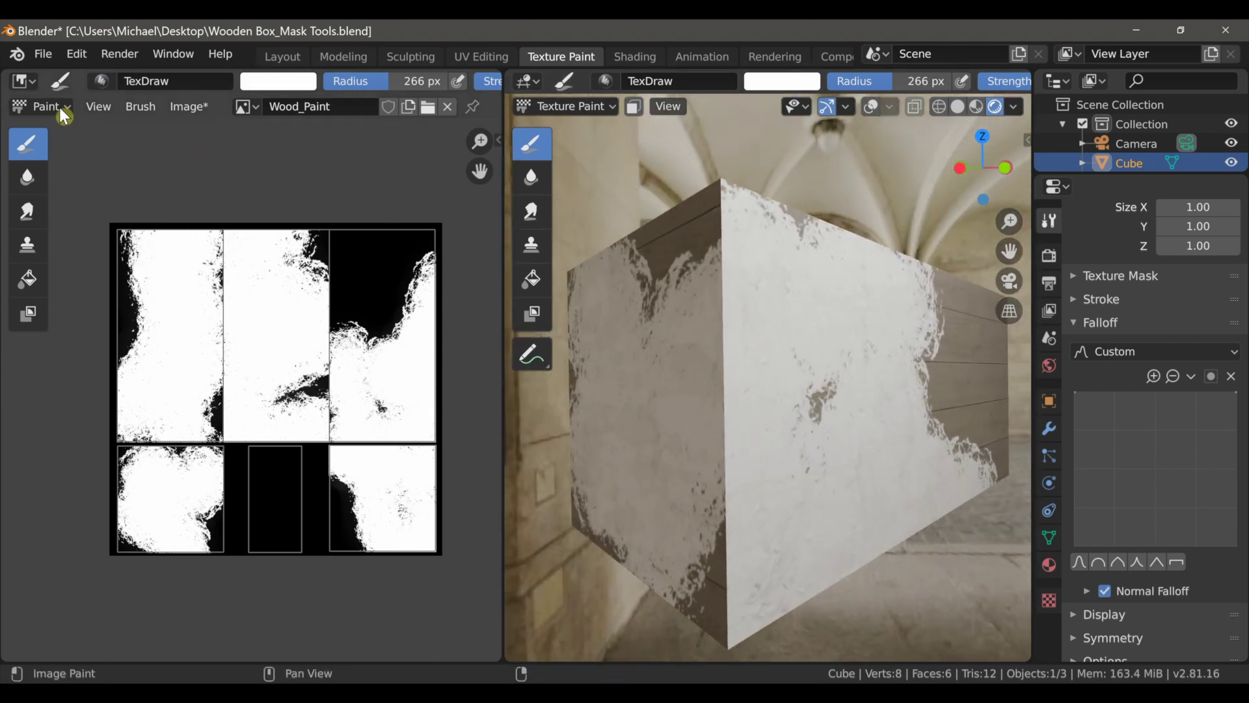
Split the image editor in two, narrow both, and turn the upper one into a Shader Editor framing the Preset node's blend sliders
left_click_drag(7, 67, 40, 361)
scroll(197, 514, "down", 2)
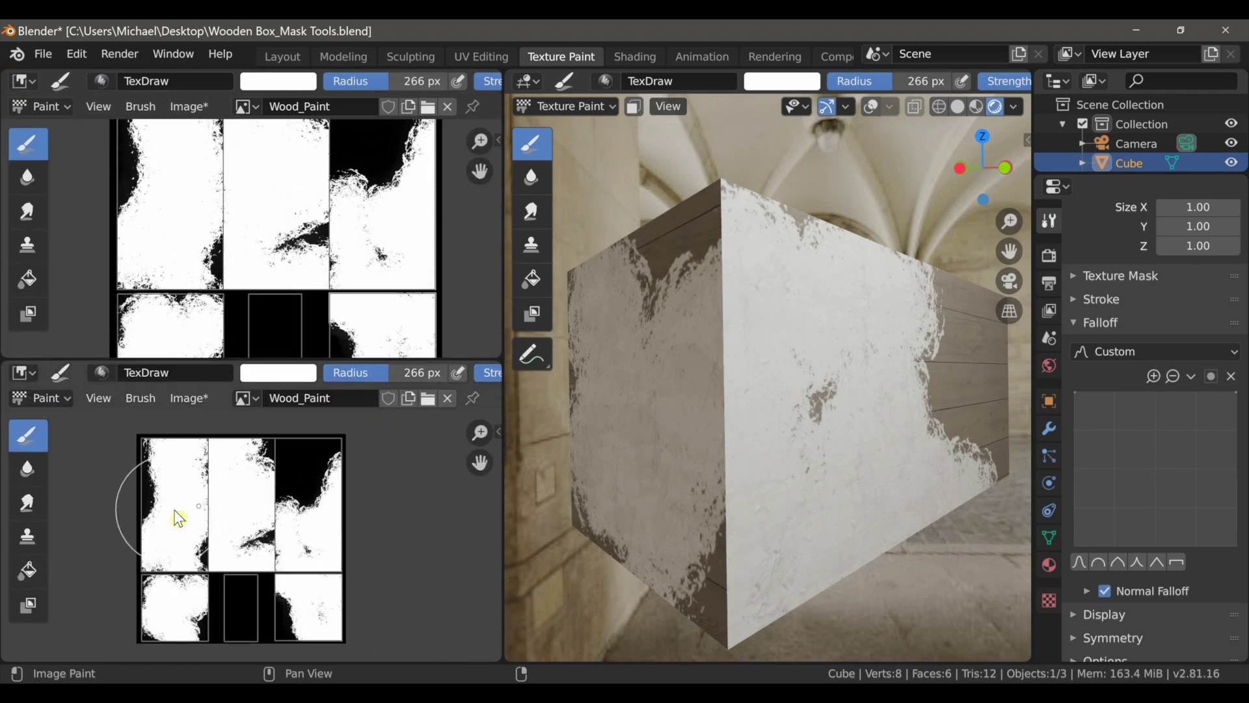
left_click_drag(501, 326, 368, 326)
left_click(28, 85)
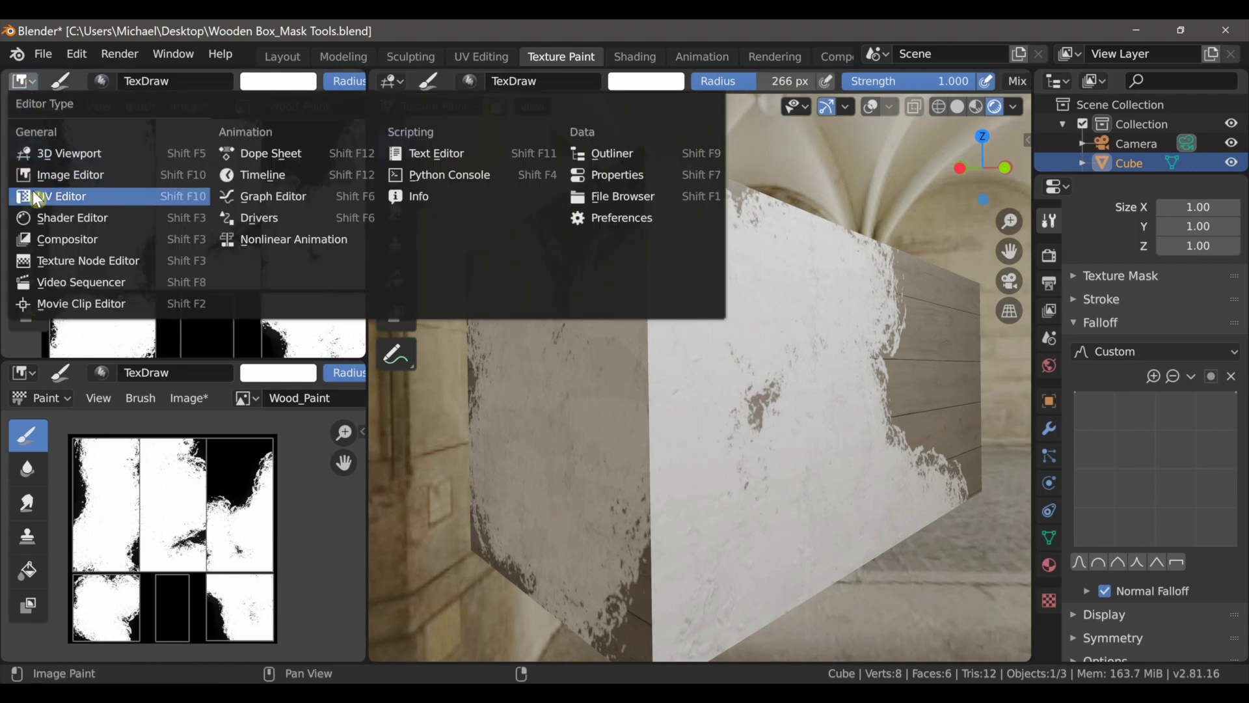
left_click(34, 210)
key("n")
scroll(79, 248, "down", 1)
middle_click_drag(136, 274, 279, 119)
scroll(289, 259, "up", 10)
middle_click_drag(298, 293, 289, 208, "ctrl")
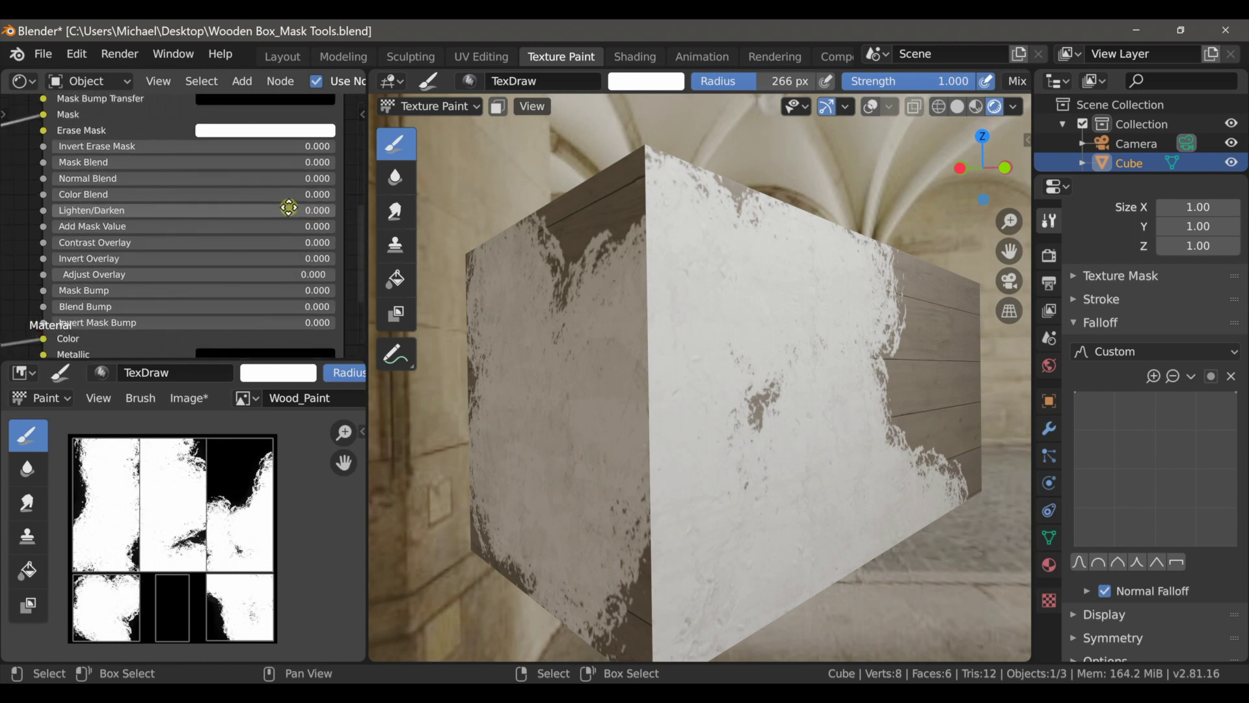
left_click_drag(22, 125, 258, 158)
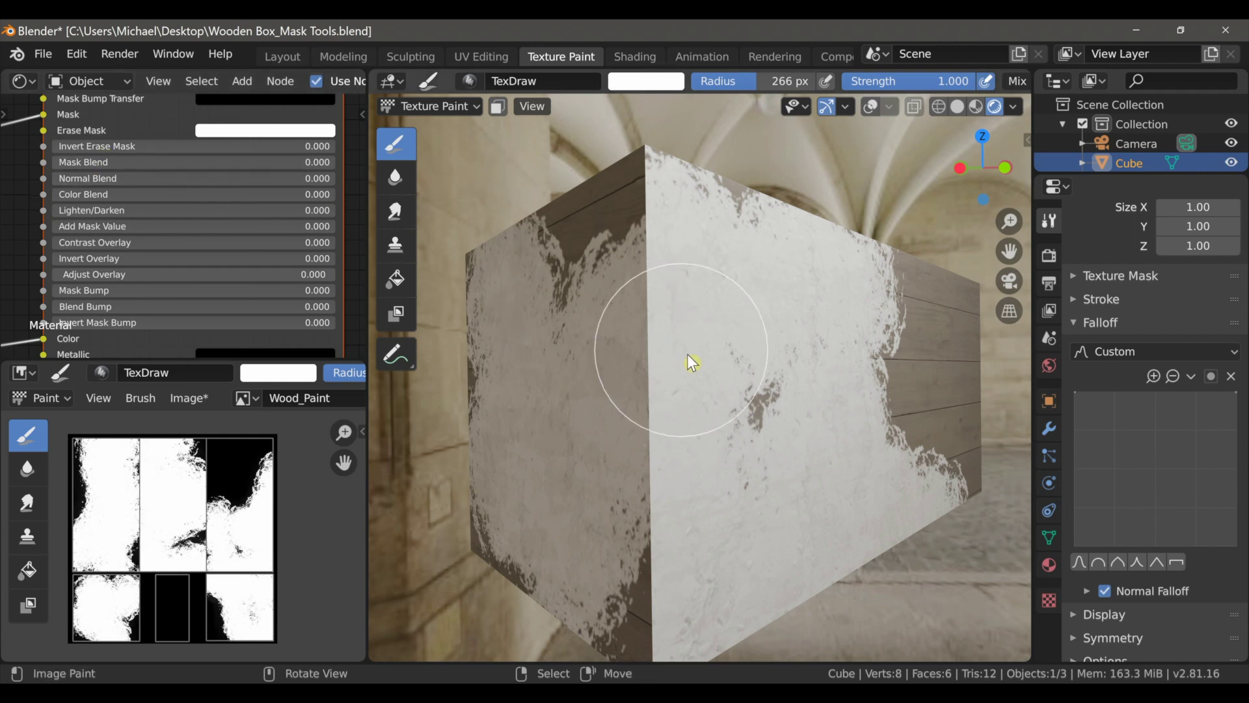
Try the Preset's Mask Blend on a close view of the paint edges, and return it to 0
scroll(696, 357, "up", 2)
middle_click_drag(771, 360, 666, 363)
mouse_move(756, 382)
middle_mouse_down("ctrl")
mouse_move(763, 359)
mouse_move(715, 348)
middle_mouse_up("ctrl")
mouse_move(97, 170)
left_mouse_down()
mouse_move(133, 170)
mouse_move(70, 170)
left_mouse_up()
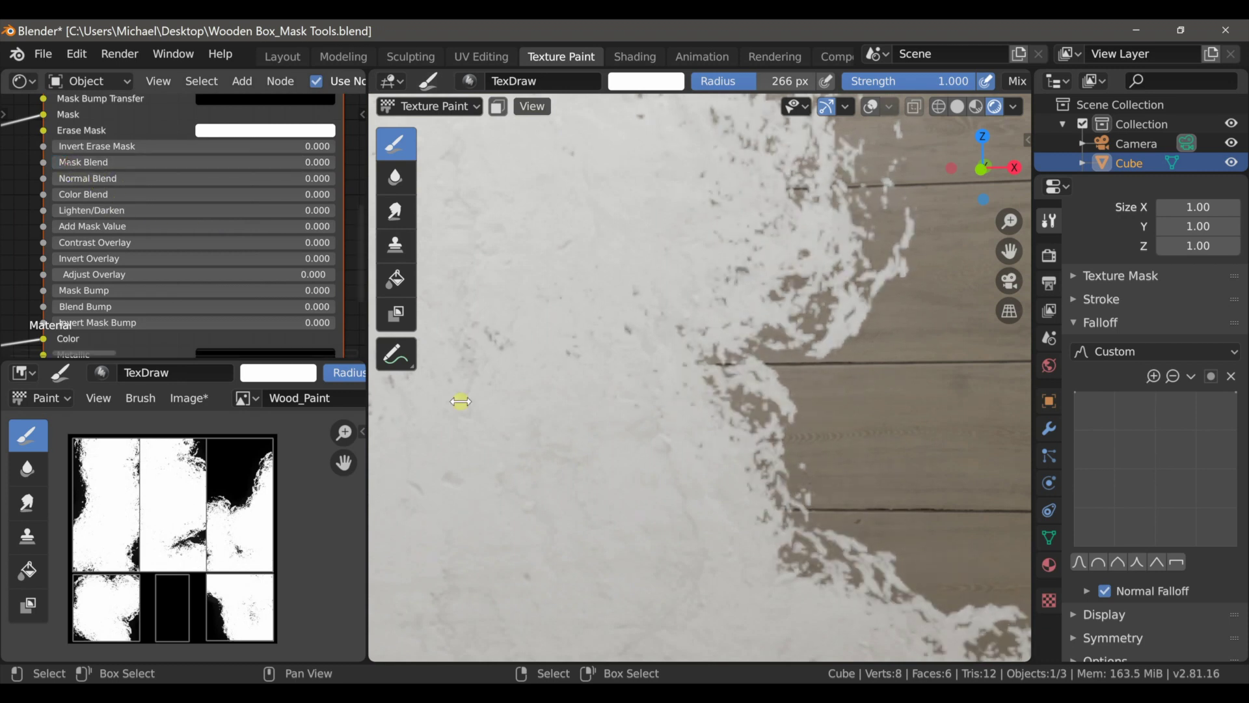
scroll(540, 424, "down", 3)
middle_click_drag(577, 435, 639, 420)
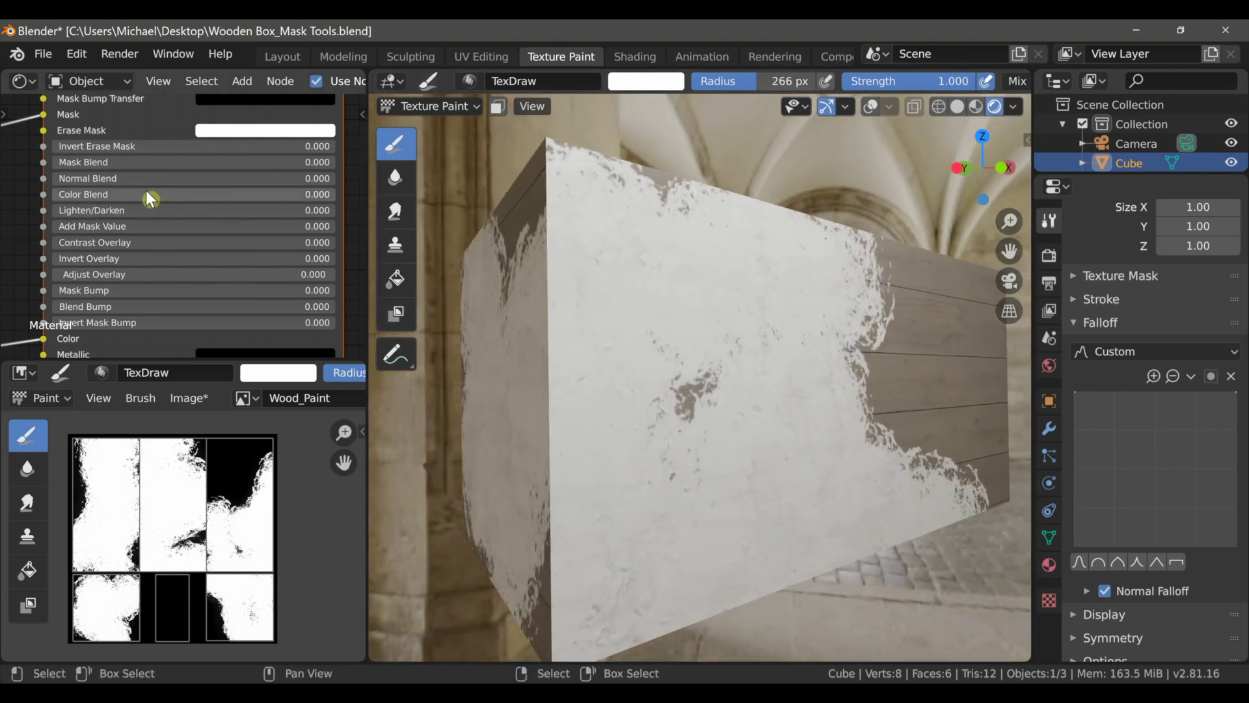
Set the Preset's Normal Blend to about 0.573, checking how the wood grooves show through the paint
left_click_drag(112, 178, 325, 178)
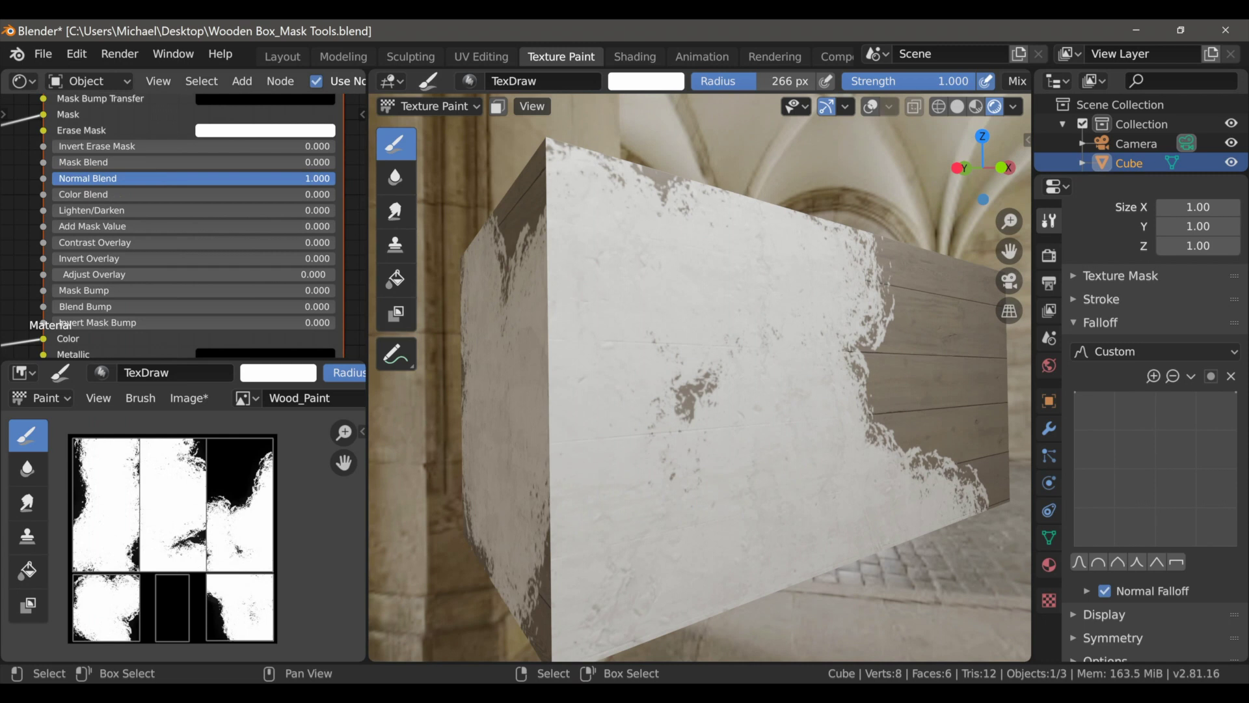
scroll(662, 309, "up", 1)
middle_click_drag(666, 310, 684, 314)
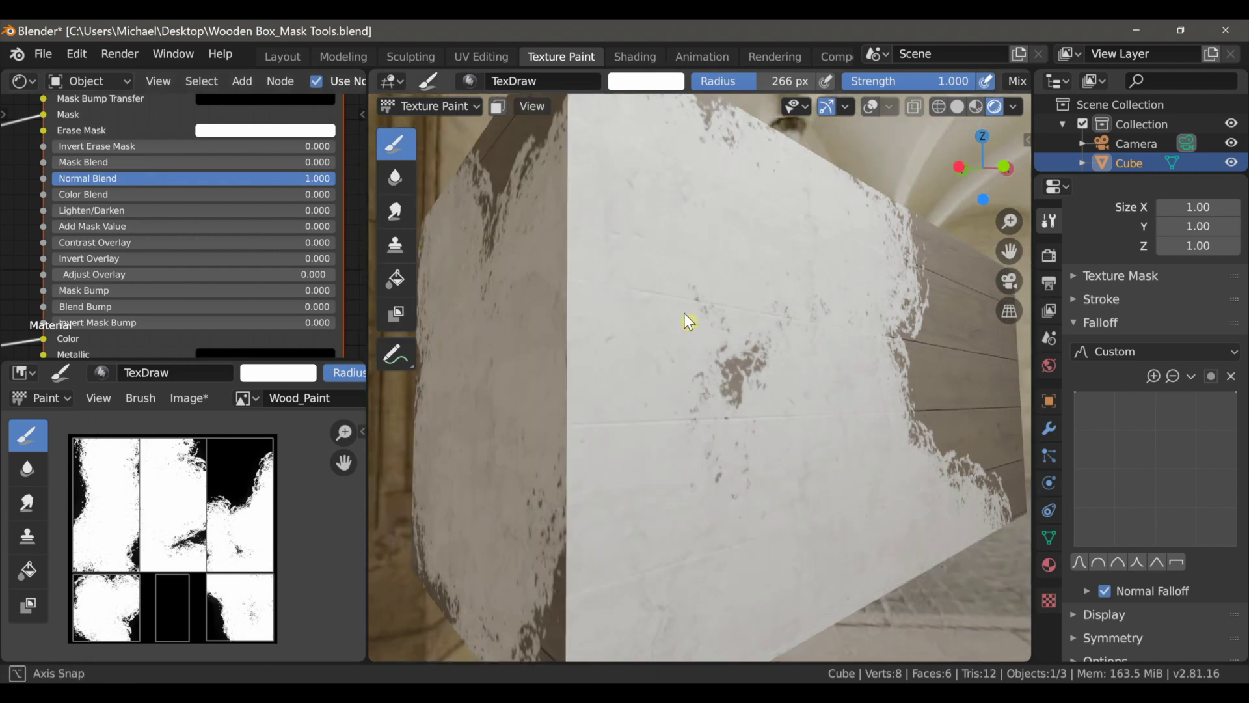
scroll(685, 316, "up", 2)
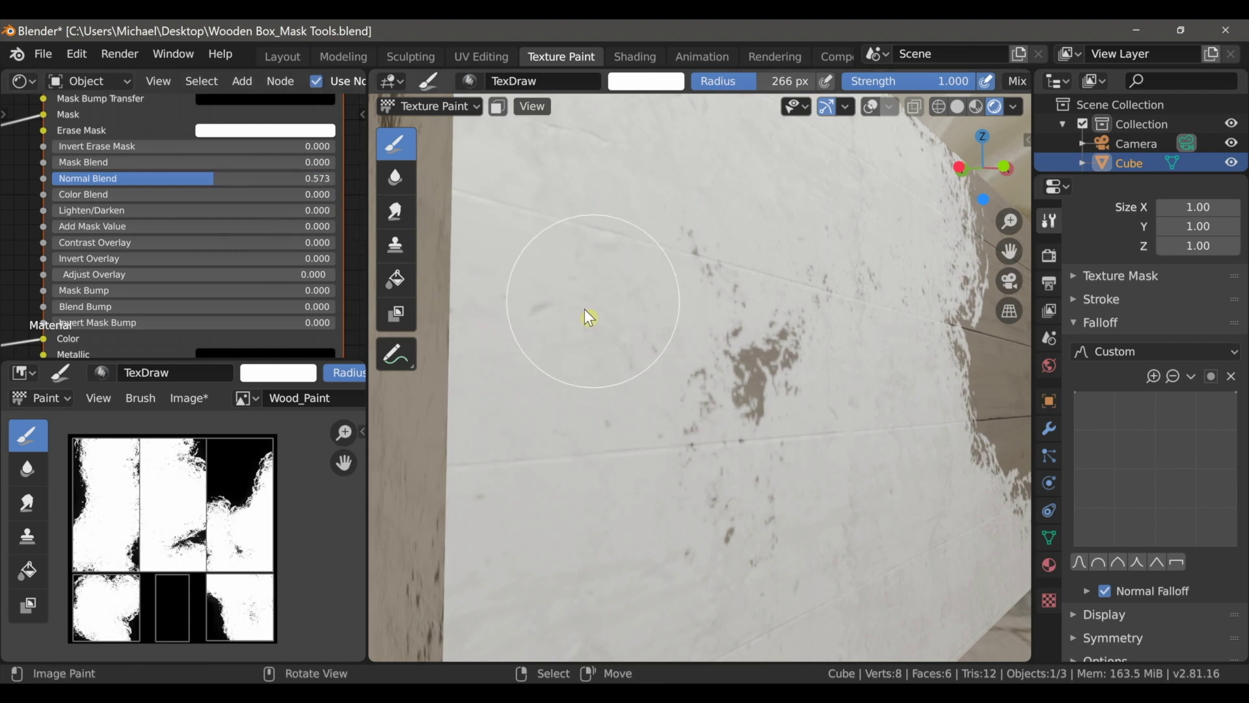
scroll(643, 334, "down", 5)
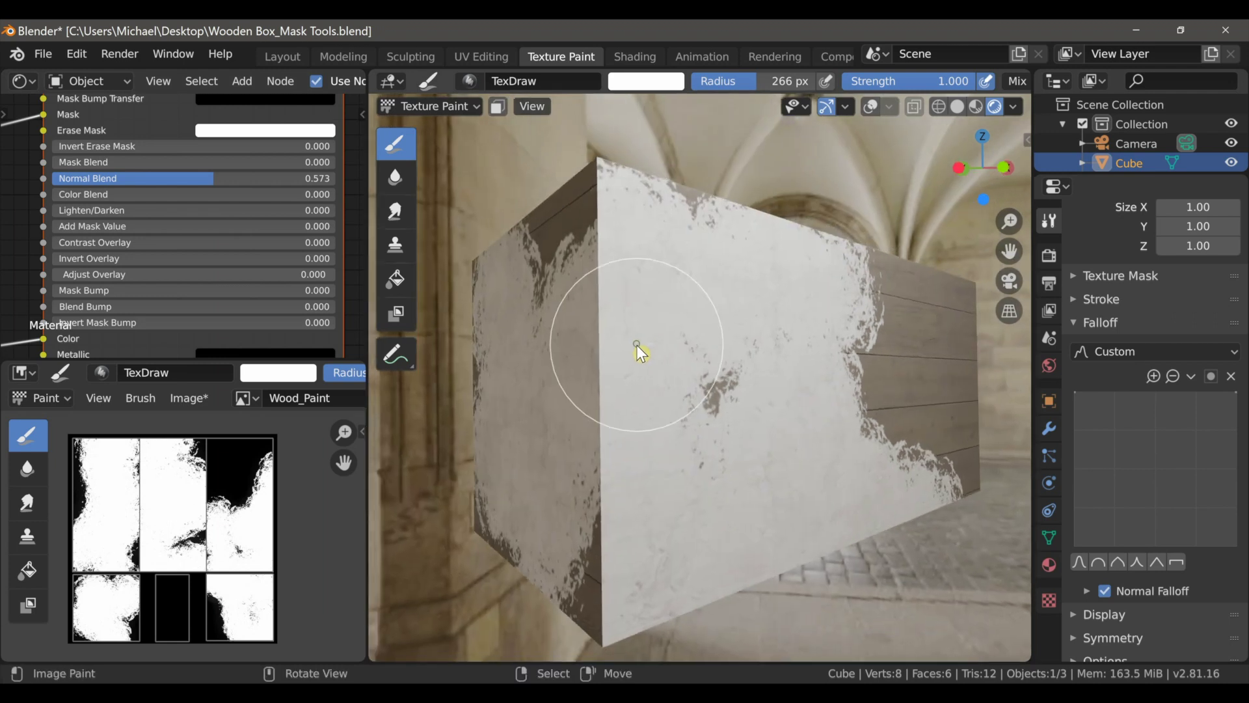
middle_click_drag(638, 353, 634, 340, "shift")
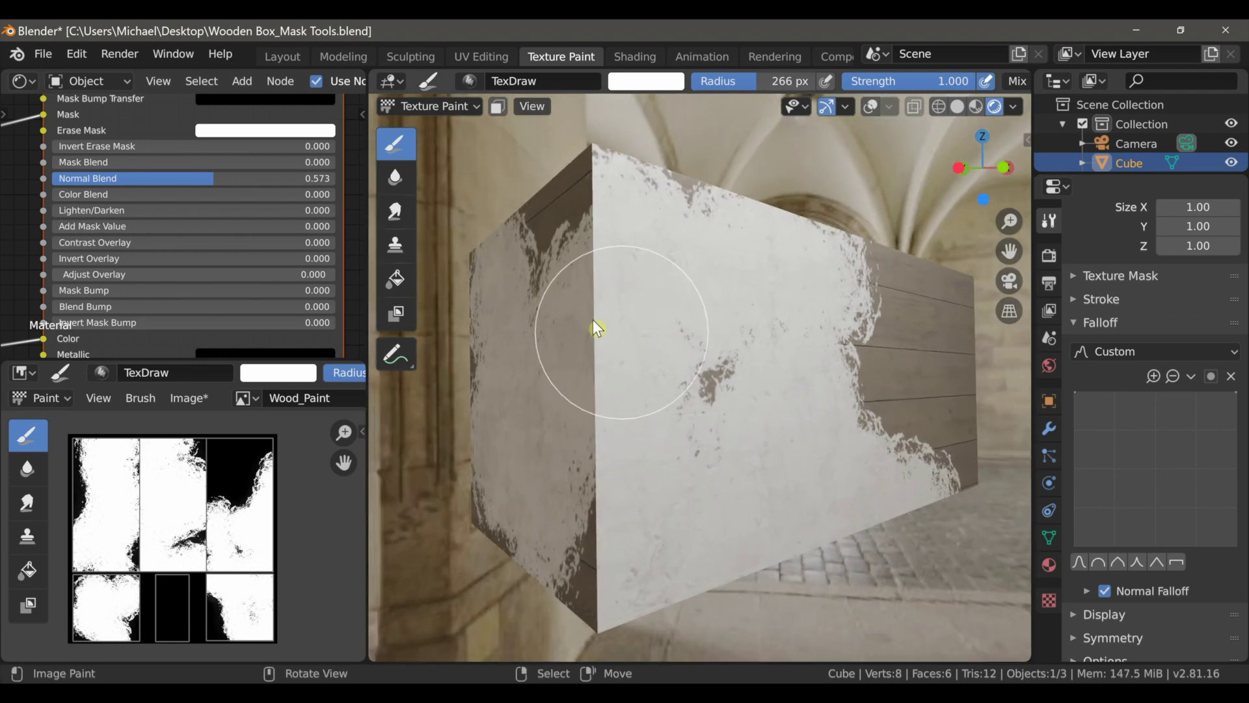
Try the Preset's Color Blend together with Lighten/Darken at 1.000, and return both to 0
left_click_drag(91, 205, 279, 194)
middle_click_drag(655, 326, 741, 365)
left_click_drag(96, 214, 342, 218)
mouse_move(817, 354)
middle_mouse_down()
mouse_move(628, 413)
mouse_move(454, 366)
mouse_move(541, 351)
mouse_move(609, 369)
mouse_move(517, 357)
mouse_move(592, 345)
mouse_move(424, 354)
mouse_move(939, 373)
mouse_move(805, 369)
mouse_move(787, 355)
mouse_move(819, 352)
mouse_move(802, 316)
mouse_move(785, 348)
mouse_move(740, 335)
middle_mouse_up()
scroll(555, 348, "up", 2)
left_click_drag(216, 194, 69, 194)
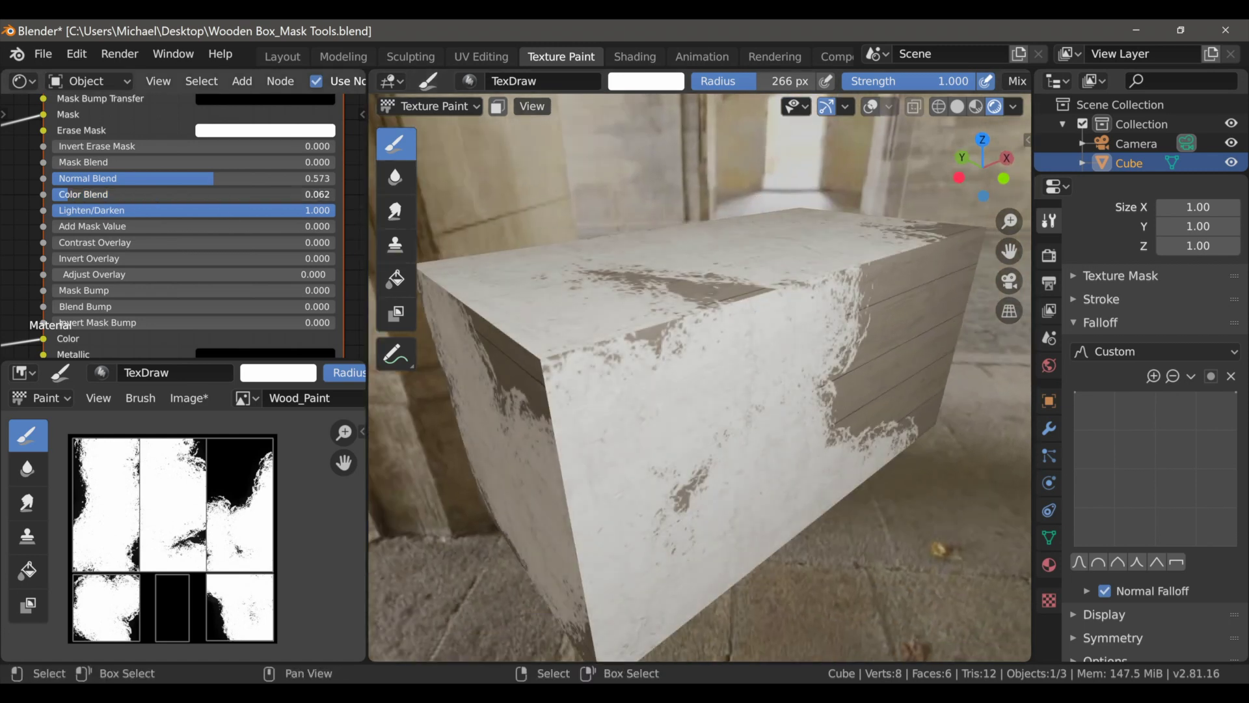
left_click_drag(145, 210, 55, 210)
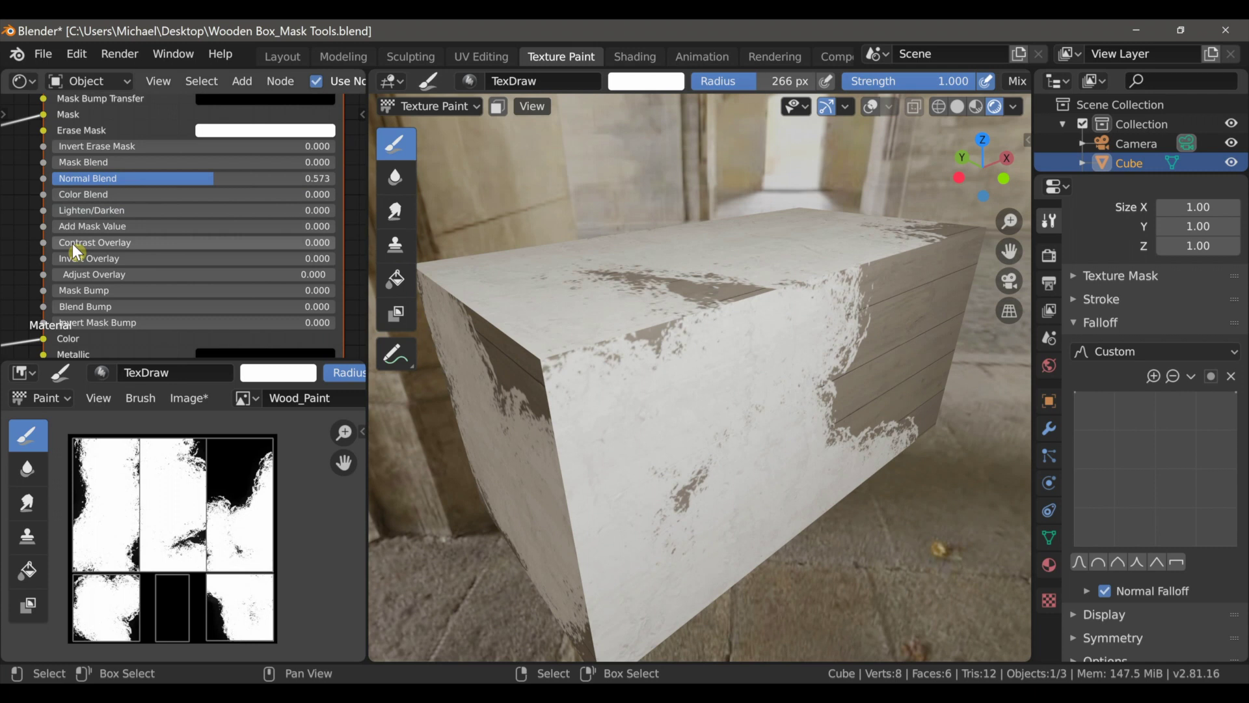
Set the Preset's Contrast Overlay to 1.000 and Adjust Overlay to -0.390, after trying Invert Overlay at 1.000 and returning it to 0
left_click_drag(112, 243, 336, 243)
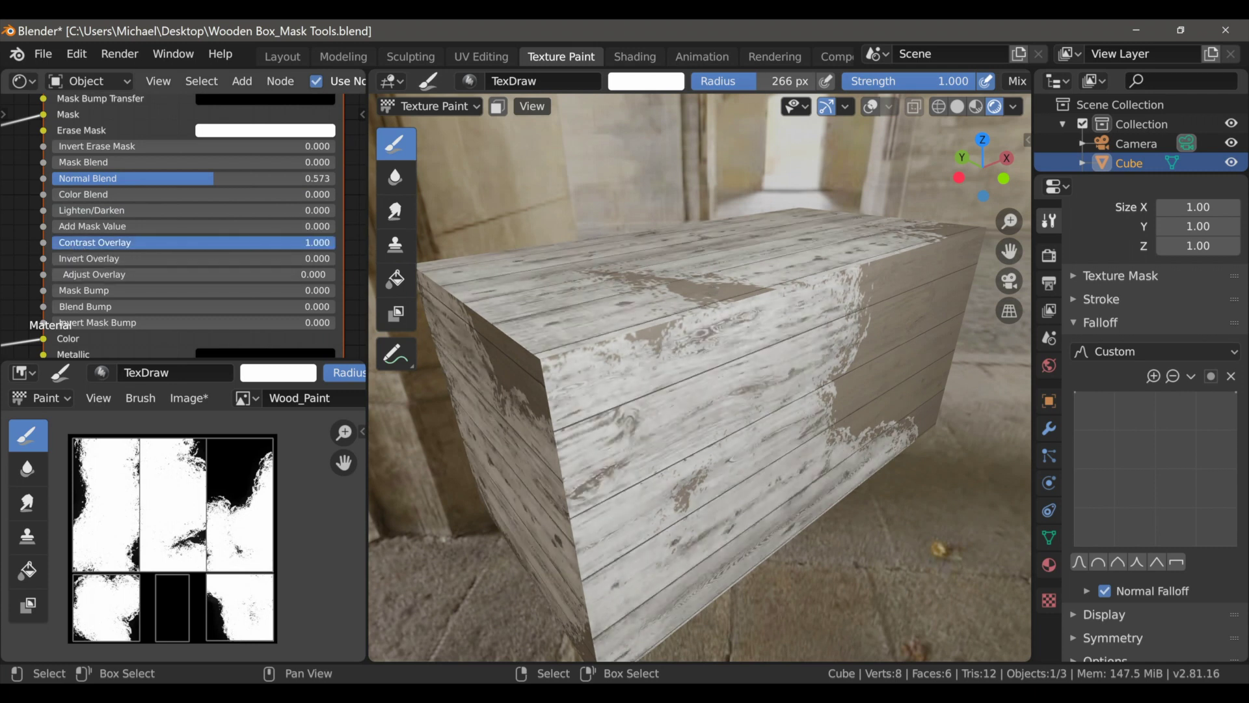
middle_click_drag(641, 409, 658, 381)
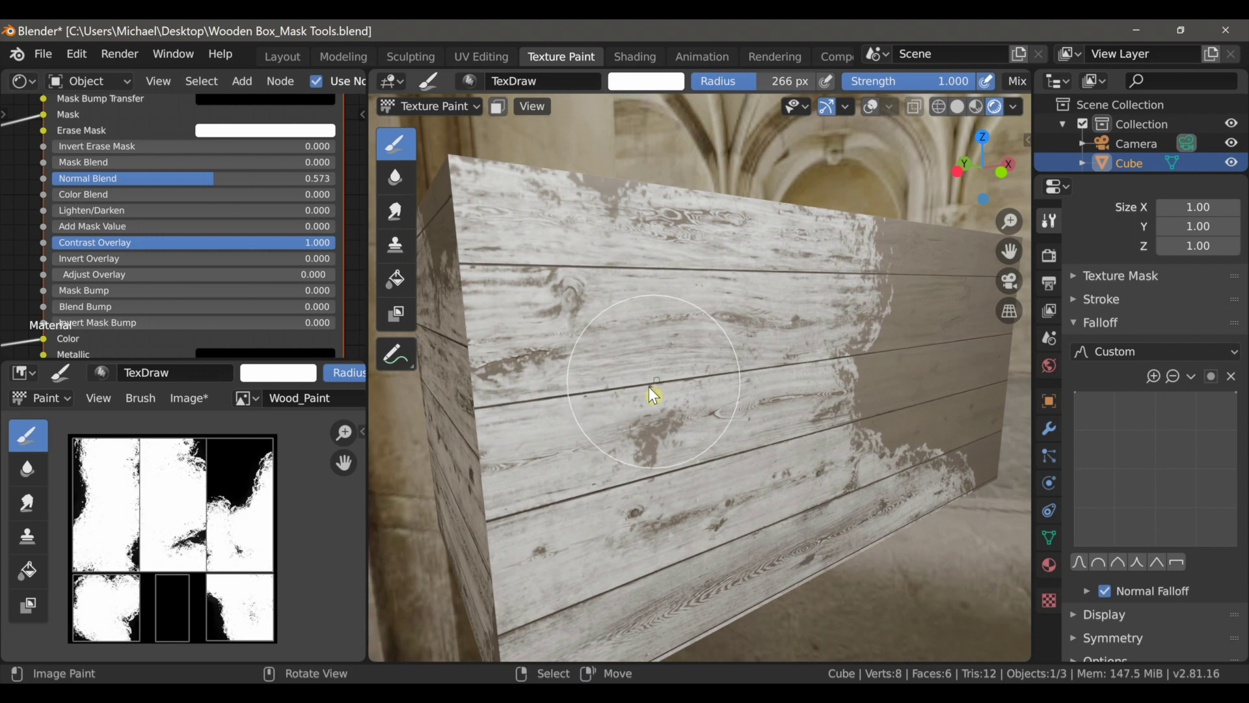
left_click_drag(144, 258, 337, 259)
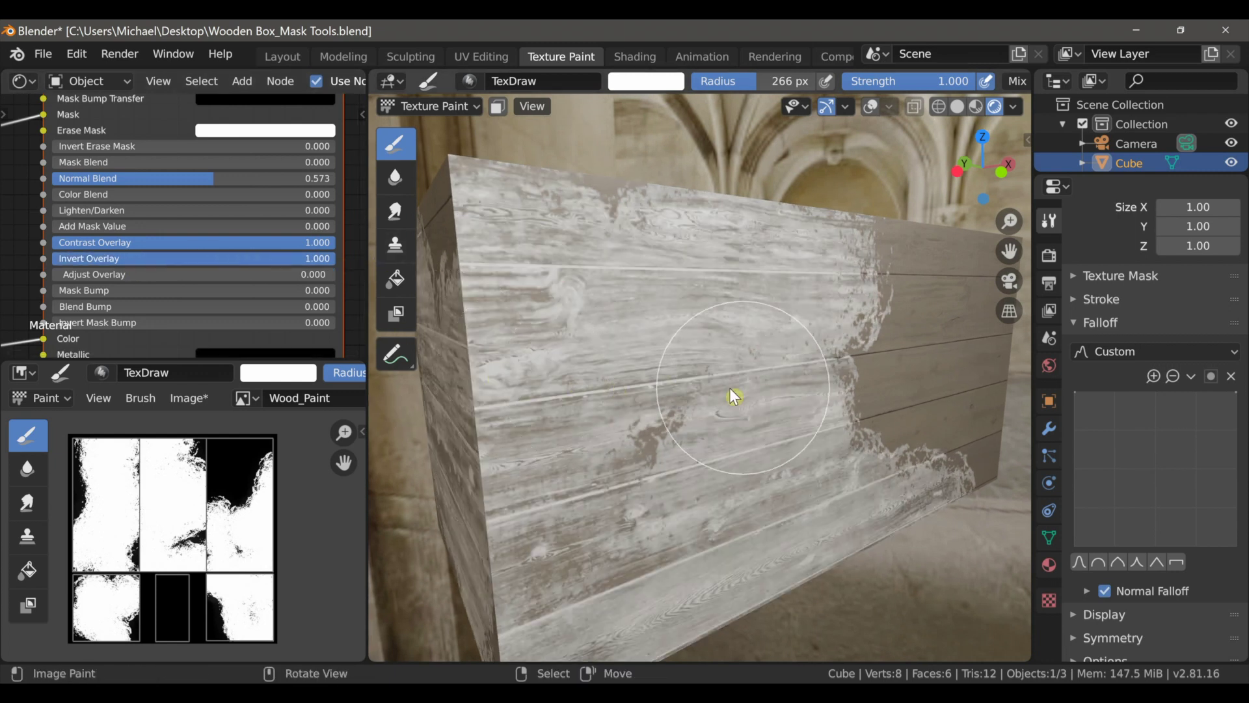
middle_click_drag(646, 402, 651, 385)
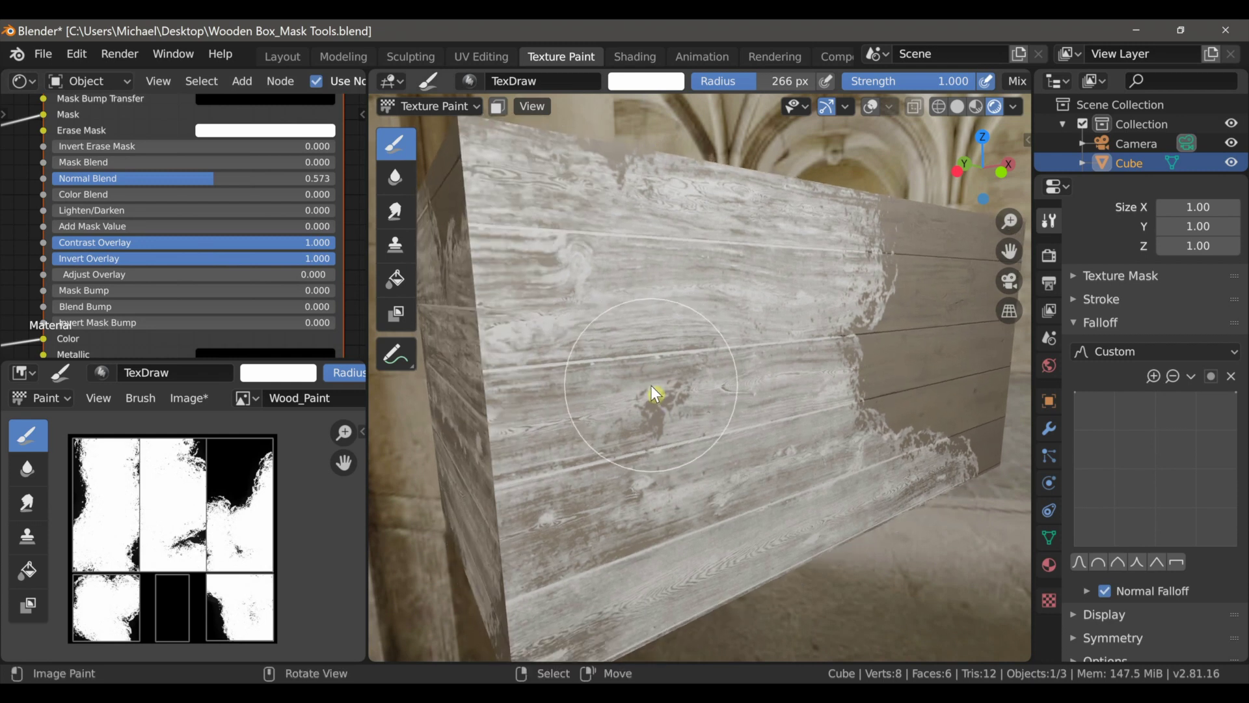
mouse_move(327, 261)
left_mouse_down()
mouse_move(55, 260)
mouse_move(98, 272)
mouse_move(56, 274)
mouse_move(123, 277)
left_mouse_up()
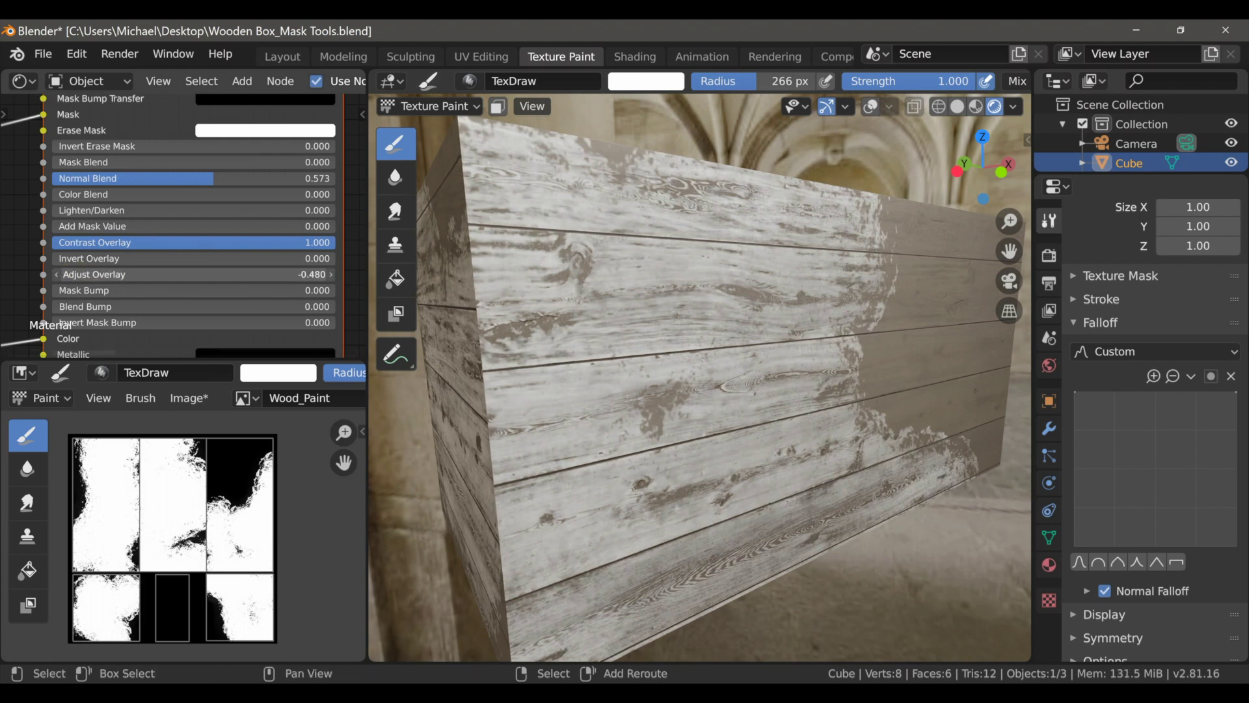
Paint white mask over the bare wood area at the far end of the box's long side
mouse_move(734, 424)
middle_mouse_down()
mouse_move(683, 441)
mouse_move(635, 424)
mouse_move(694, 441)
mouse_move(655, 429)
mouse_move(687, 419)
middle_mouse_up()
mouse_move(687, 419)
left_mouse_down()
mouse_move(805, 472)
mouse_move(791, 454)
mouse_move(784, 320)
mouse_move(697, 439)
mouse_move(575, 369)
mouse_move(660, 329)
left_mouse_up()
mouse_move(657, 322)
middle_mouse_down()
mouse_move(760, 373)
mouse_move(658, 373)
mouse_move(639, 322)
mouse_move(653, 362)
middle_mouse_up()
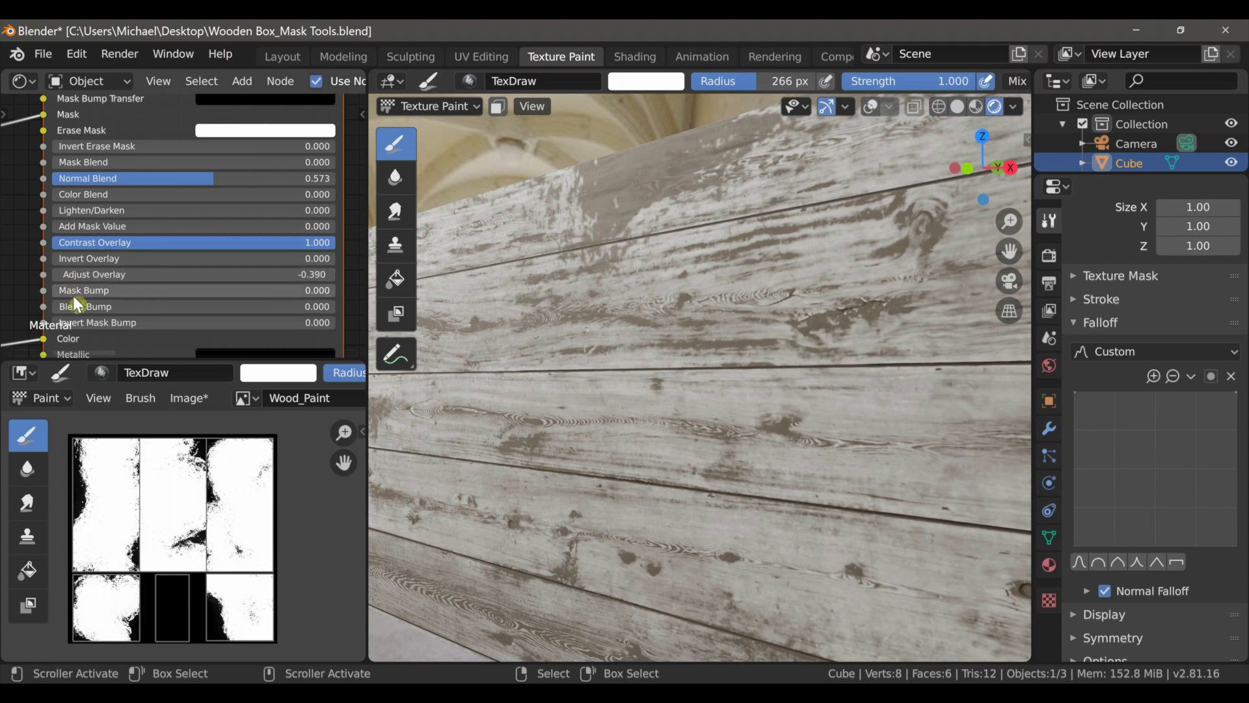
Set the Preset's Mask Bump to 0.005, after trying 0.010 on the paint edges
left_click_drag(87, 291, 60, 299)
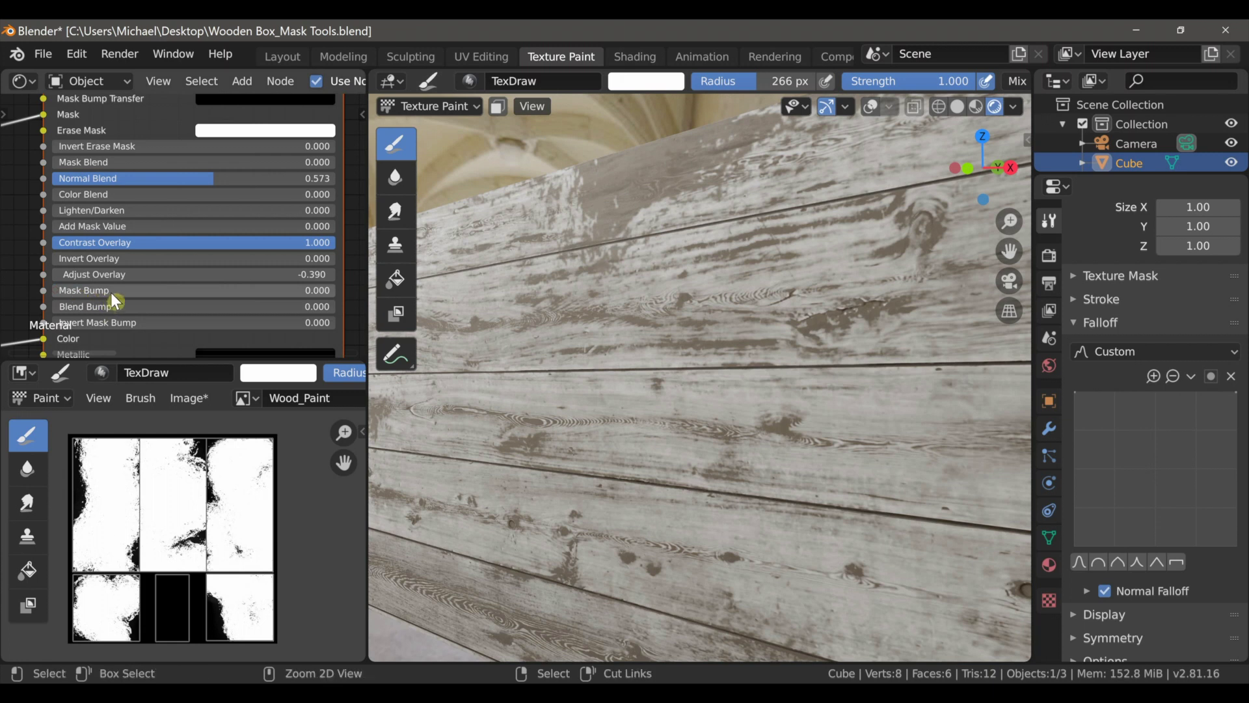
scroll(111, 293, "up", 1, "ctrl")
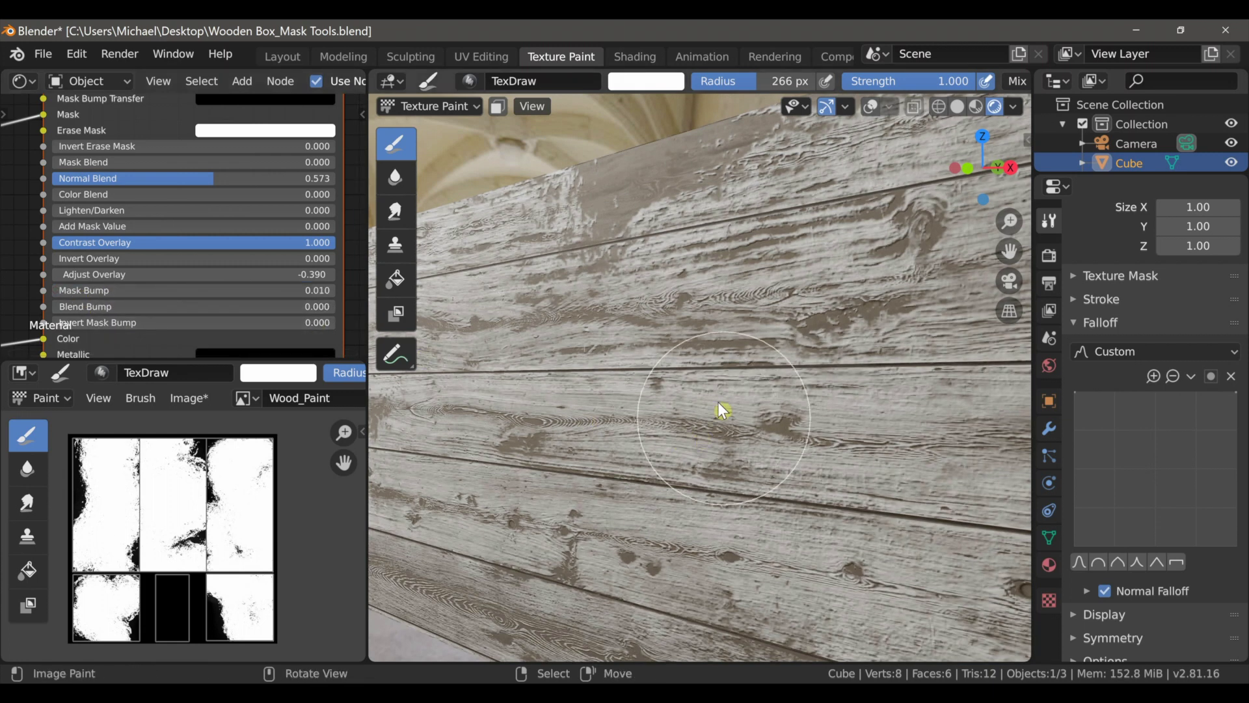
double_click(291, 291)
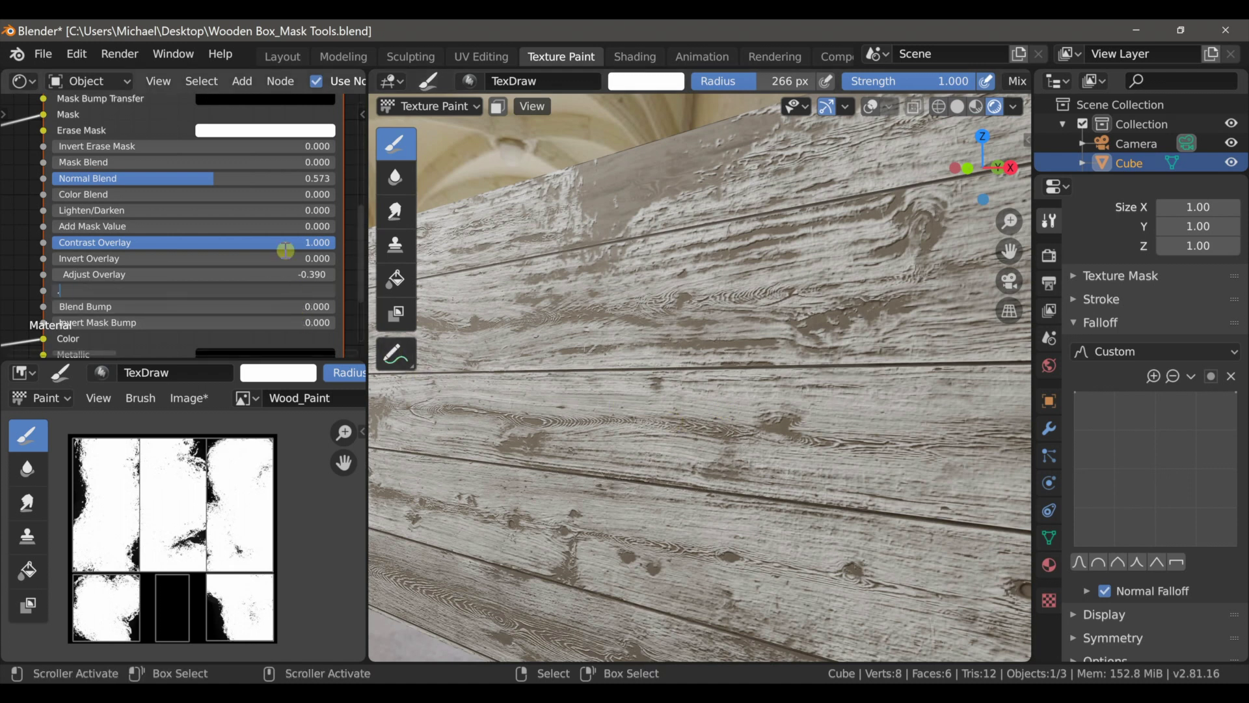
key("Return")
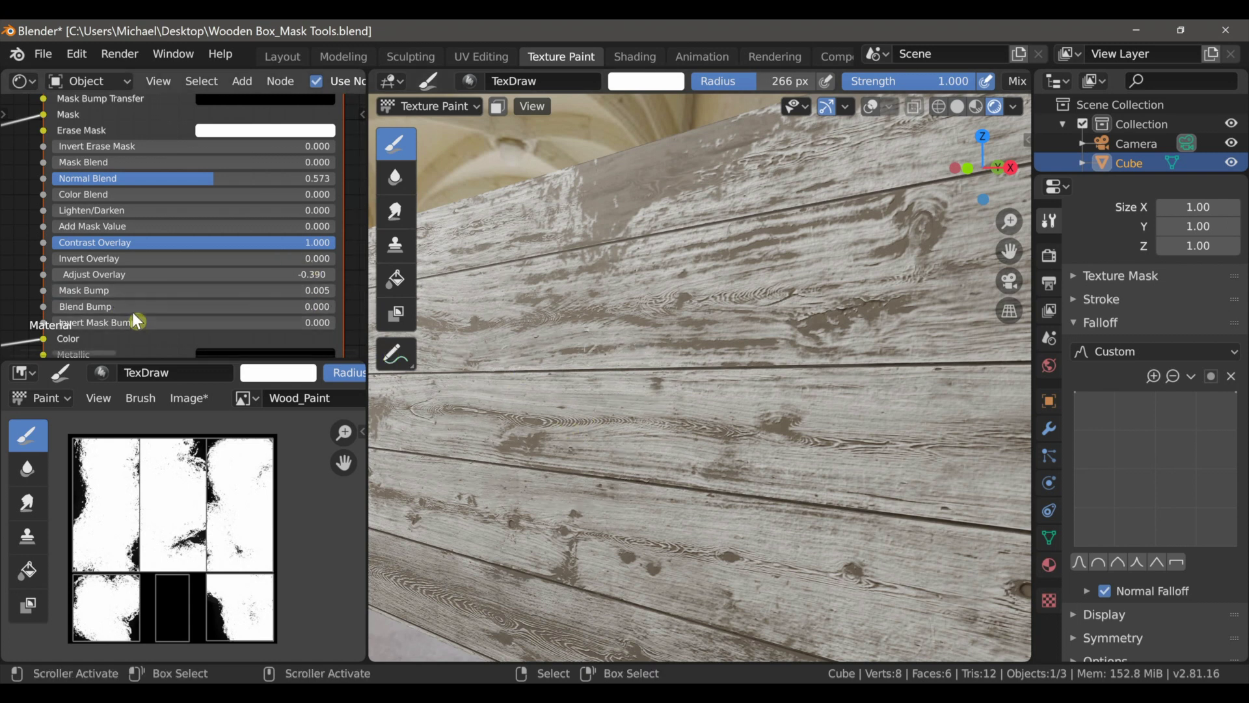
Add a Musgrave Texture node beside the Wood_Paint image node
scroll(124, 321, "down", 1)
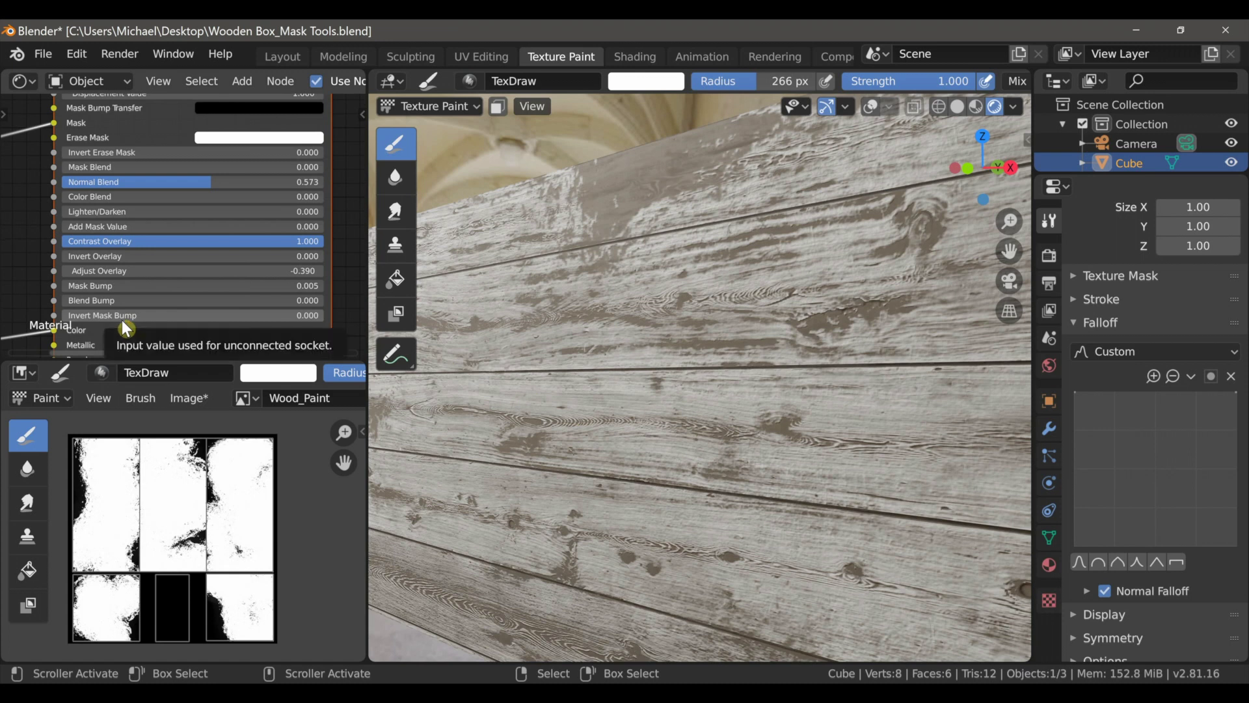
scroll(139, 318, "down", 3)
mouse_move(84, 284)
middle_mouse_down()
mouse_move(197, 308)
mouse_move(201, 289)
middle_mouse_up()
scroll(197, 305, "down", 1)
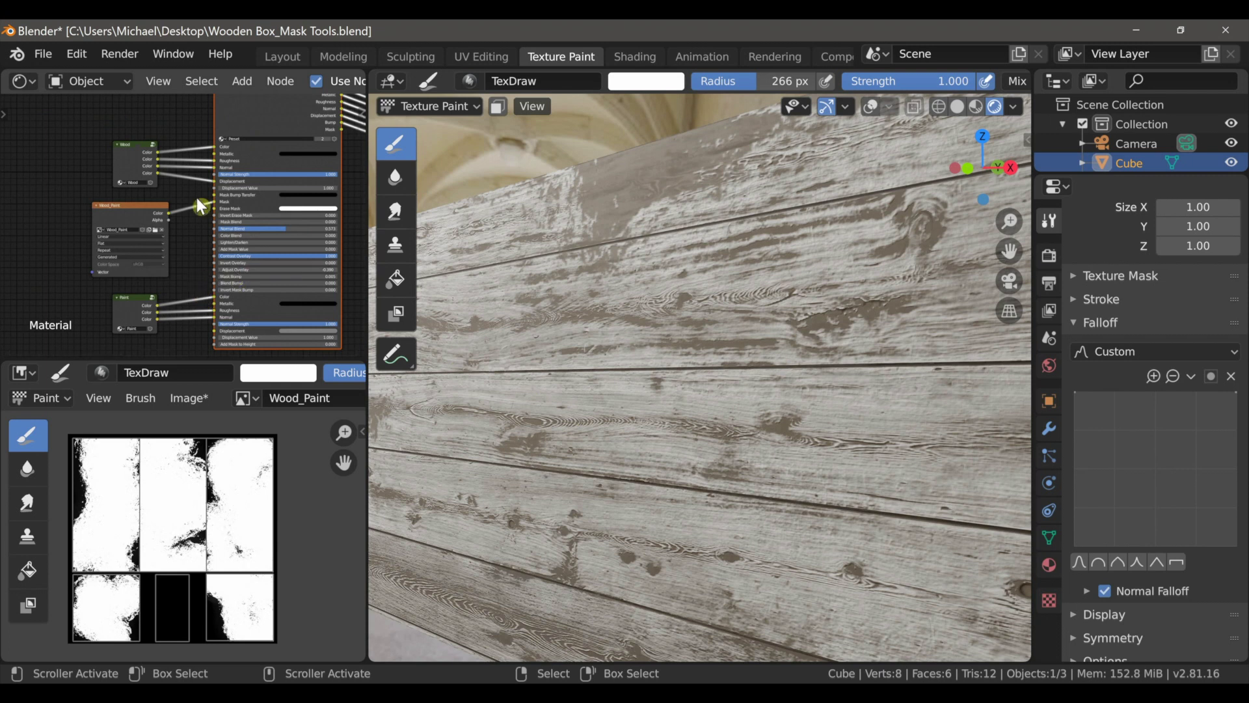
scroll(192, 227, "up", 1)
scroll(189, 220, "up", 2)
middle_click_drag(89, 226, 216, 236)
key("shift+a")
mouse_move(144, 223)
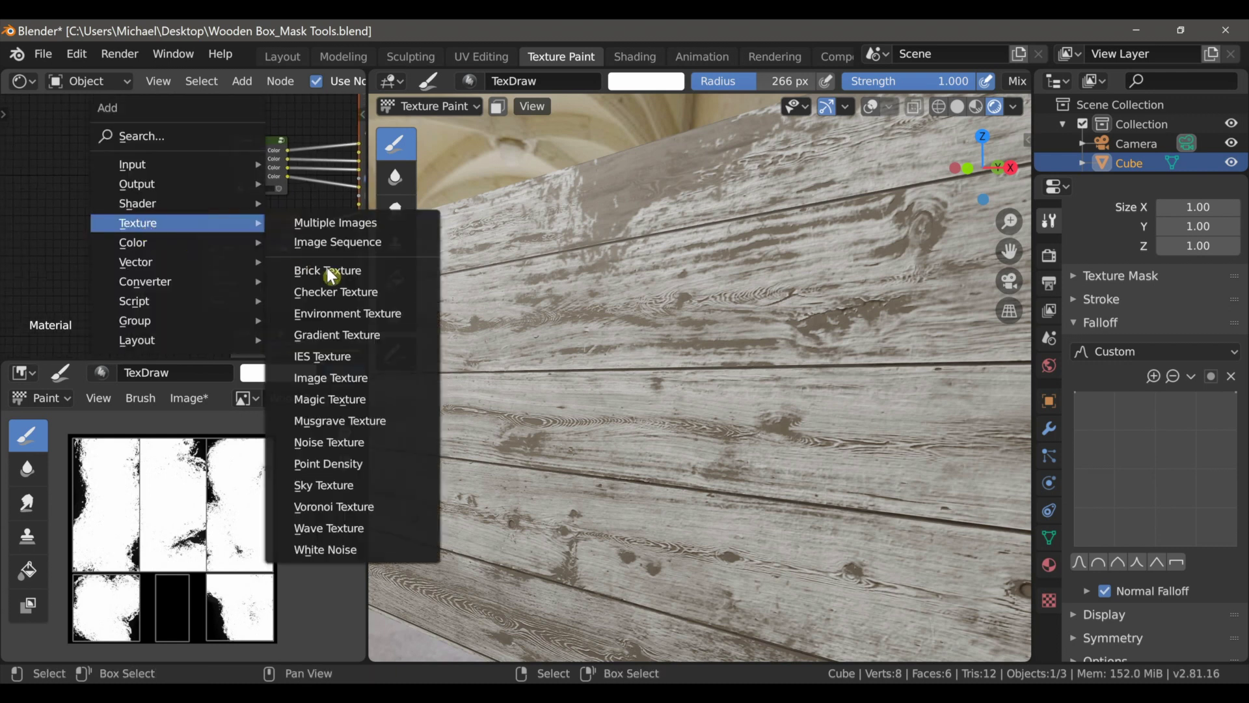
left_click(338, 426)
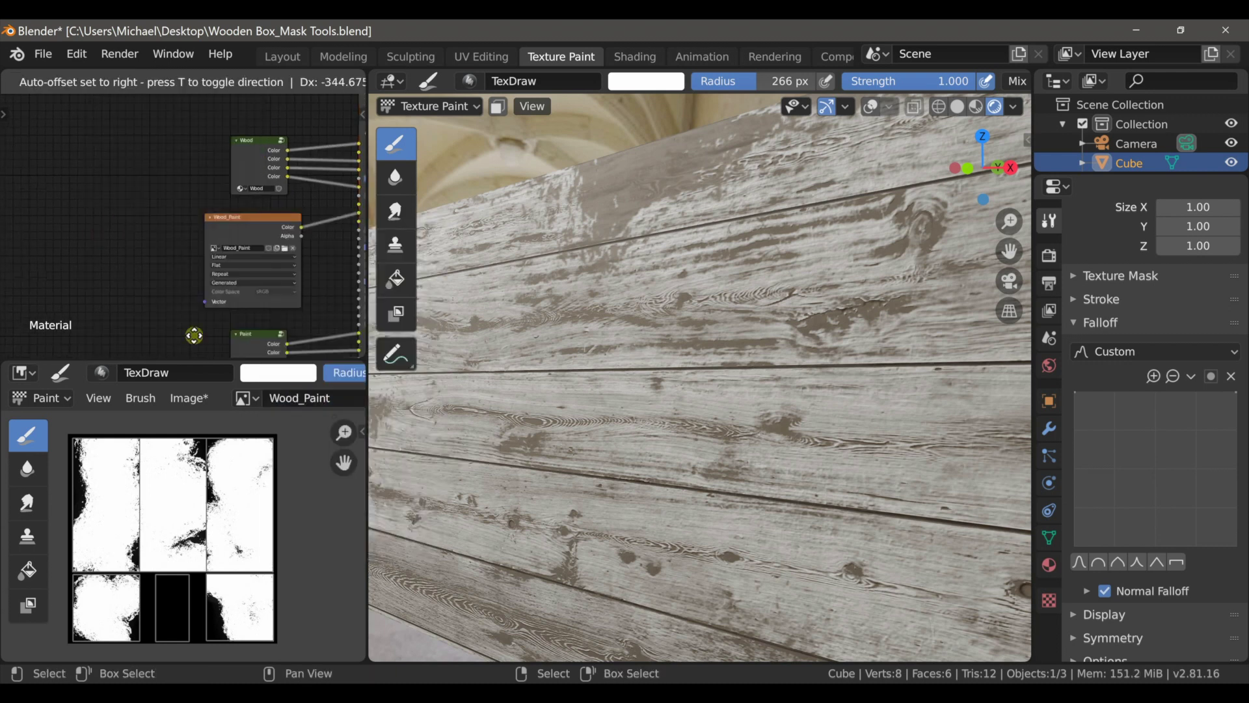
left_click(199, 257)
Try the Preset's Color Blend at 1.000 on the whole box, and return it to 0
scroll(200, 257, "up", 2)
middle_click_drag(207, 255, 64, 248)
scroll(92, 268, "up", 4)
scroll(89, 262, "up", 1)
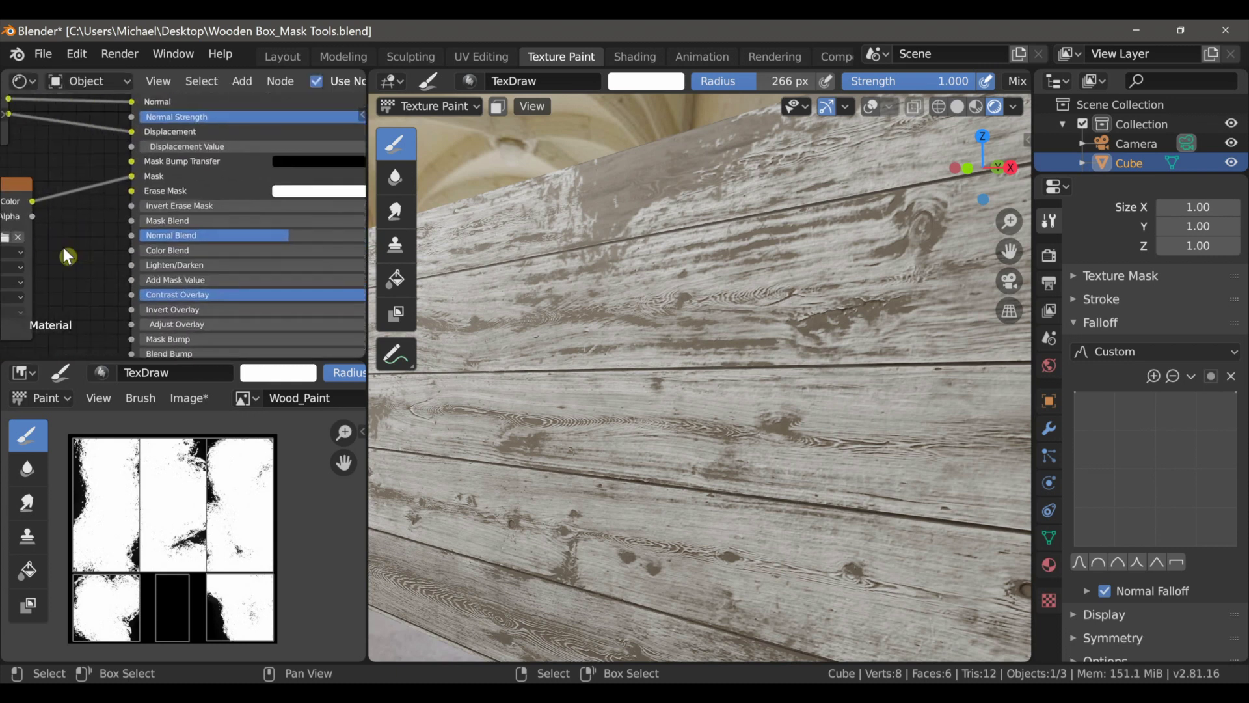
middle_click_drag(162, 257, 114, 250)
left_click_drag(131, 243, 393, 244)
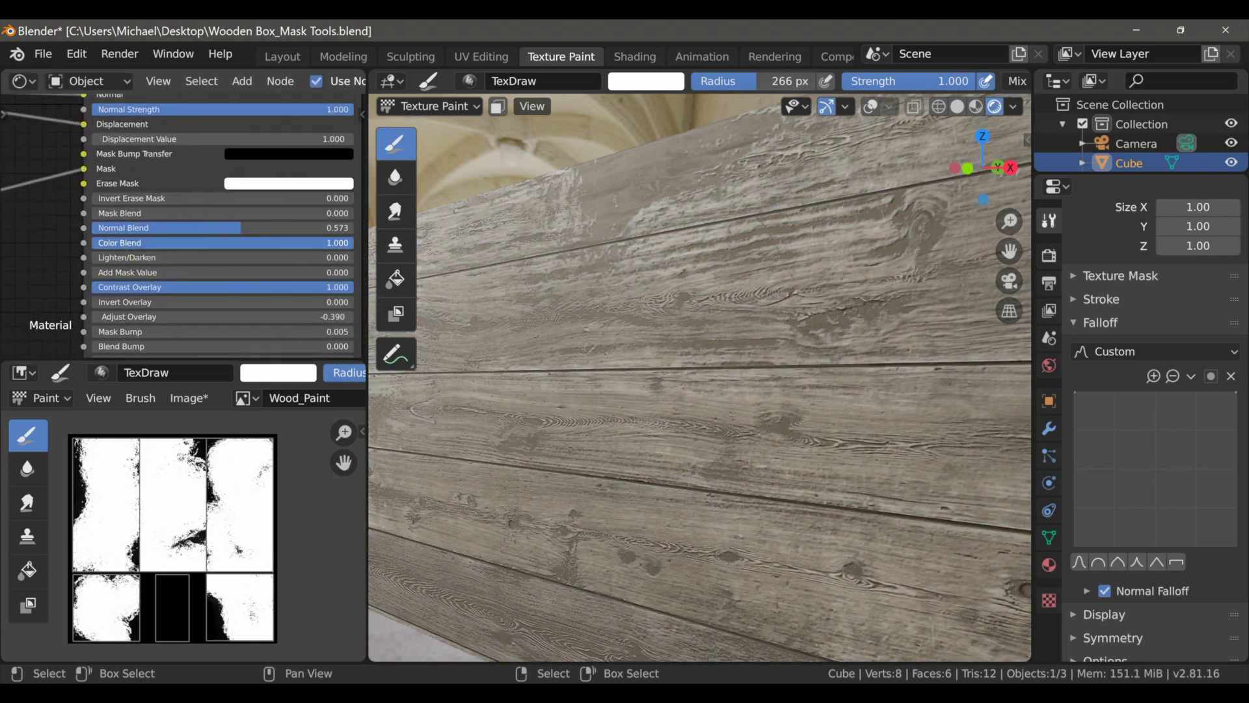
scroll(652, 352, "down", 5)
mouse_move(651, 353)
middle_mouse_down()
mouse_move(685, 384)
mouse_move(795, 381)
mouse_move(795, 354)
middle_mouse_up()
left_click_drag(328, 245, 153, 244)
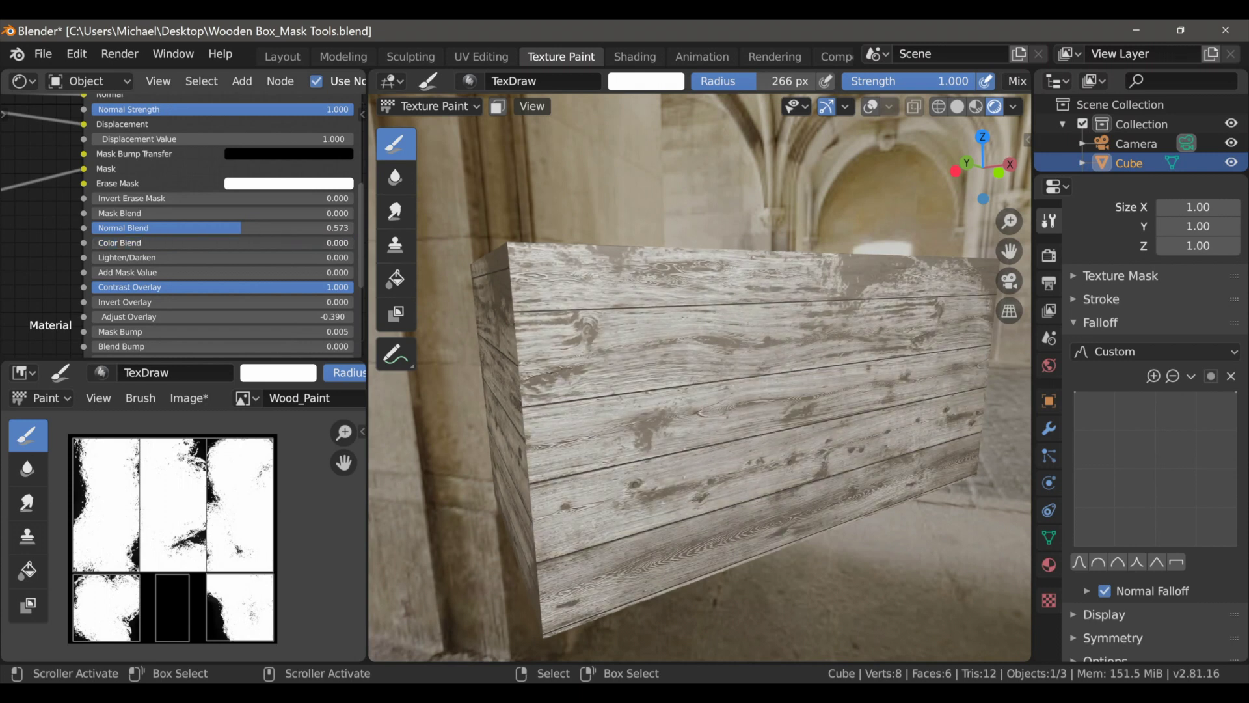
Connect the Musgrave Texture's Fac to the Preset's Color Blend and check the blend variation along the box side
scroll(22, 280, "down", 4)
mouse_move(33, 271)
middle_mouse_down()
mouse_move(142, 255)
mouse_move(121, 236)
middle_mouse_up()
scroll(142, 255, "down", 2)
left_click_drag(73, 215, 232, 238)
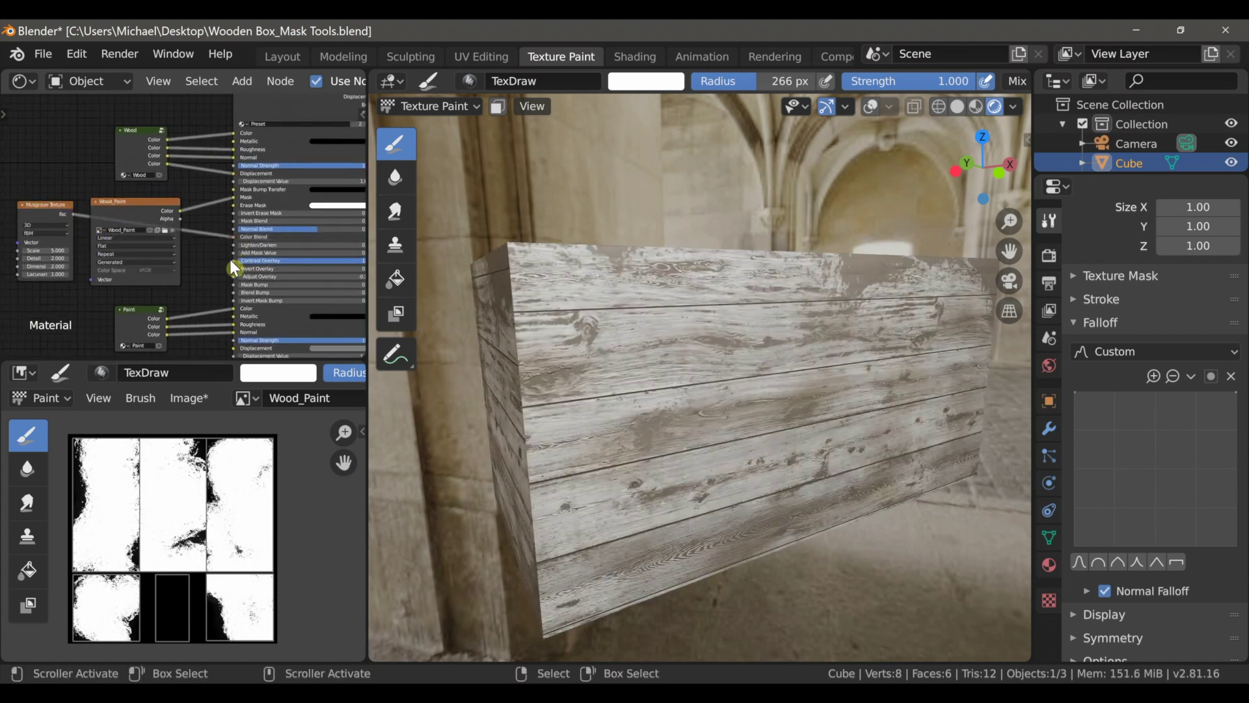
middle_click_drag(79, 274, 203, 290)
scroll(239, 273, "up", 4)
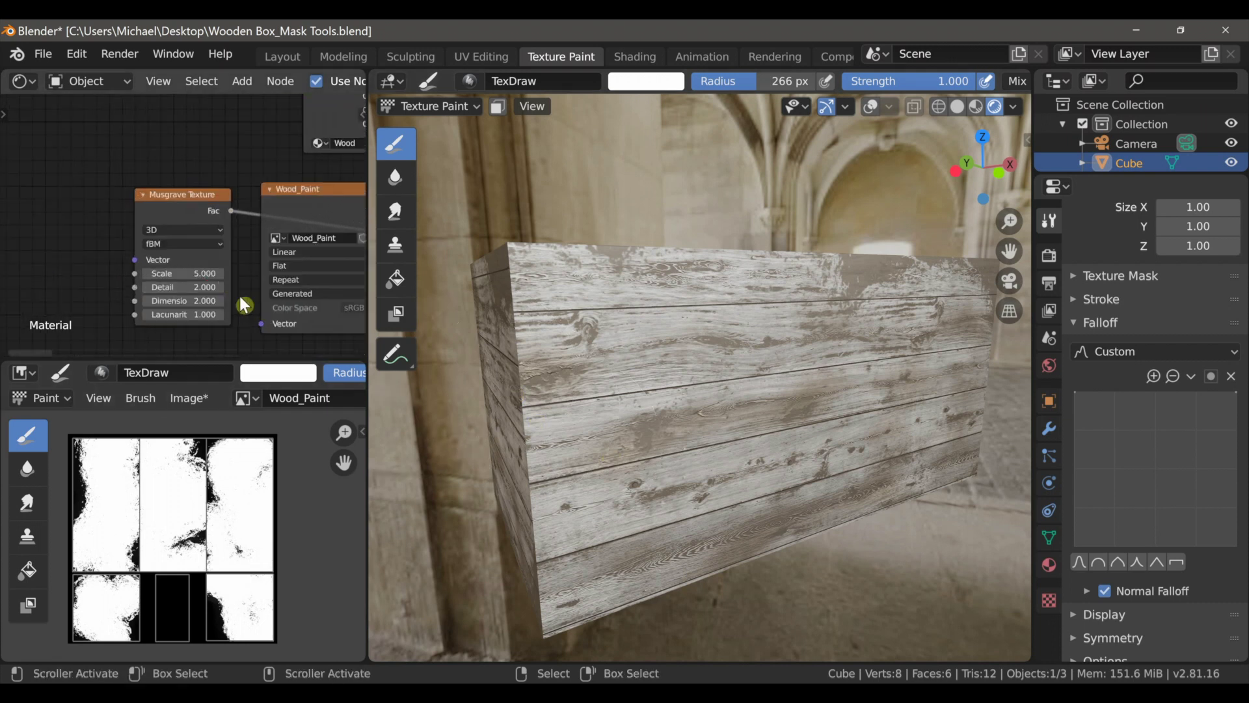
scroll(681, 355, "up", 4)
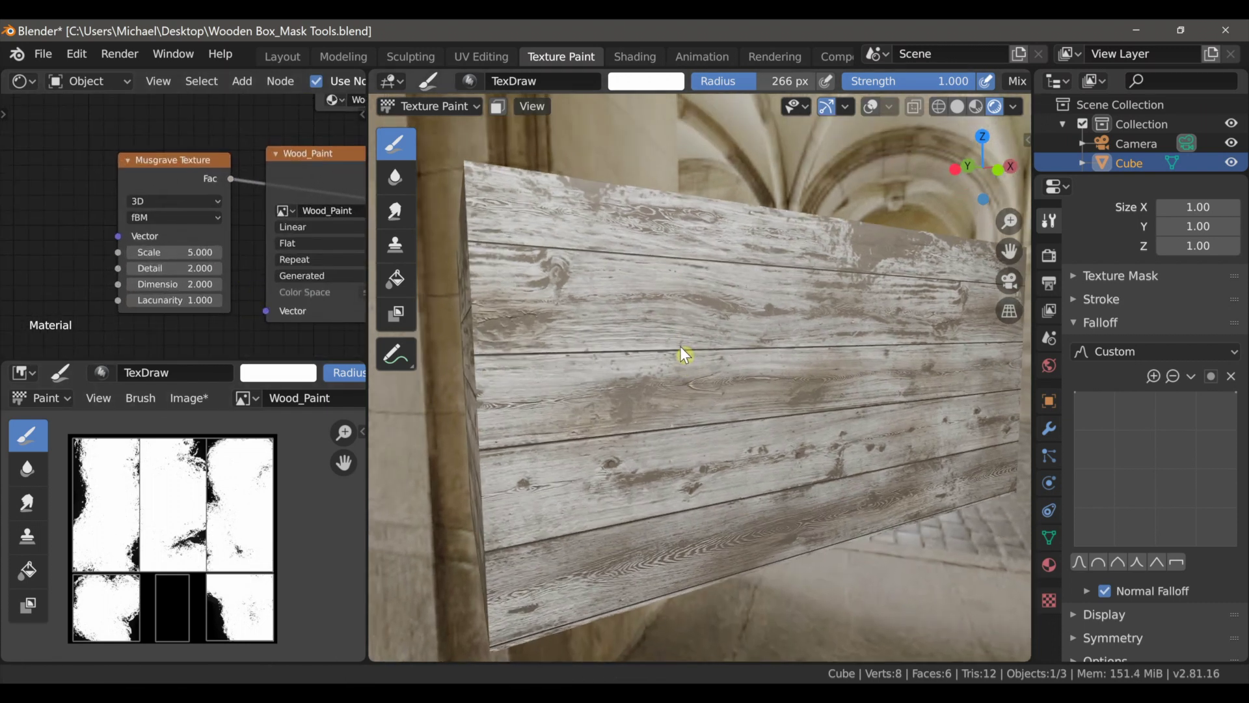
mouse_move(165, 247)
left_mouse_down()
mouse_move(123, 247)
mouse_move(166, 247)
left_mouse_up()
middle_click_drag(813, 361, 673, 373)
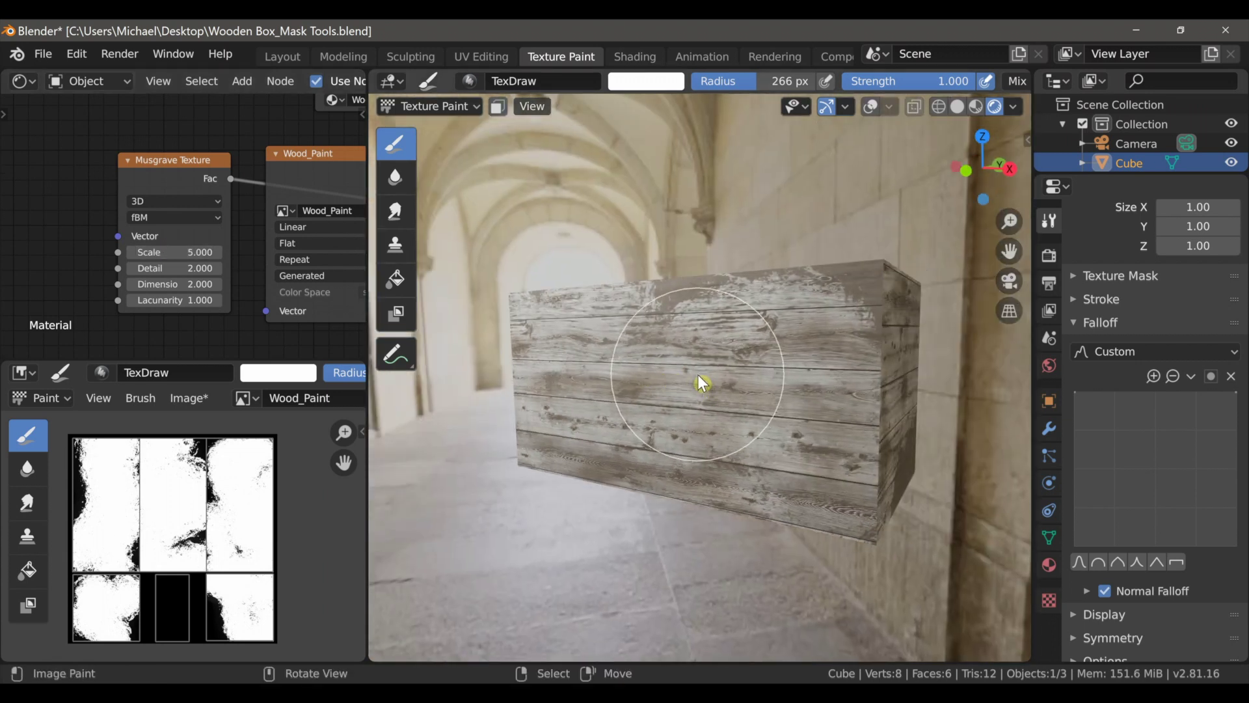
middle_click_drag(745, 415, 729, 361)
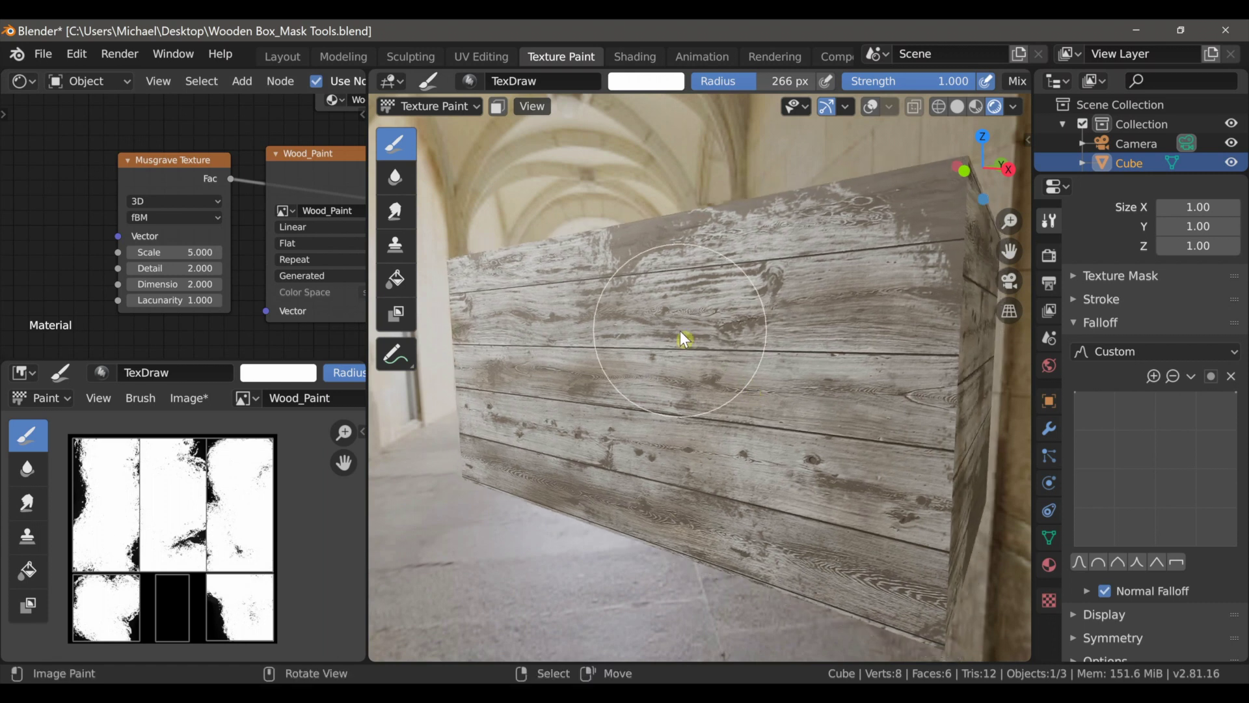
Collapse the Musgrave Texture node and place it between the Wood_Paint and Paint nodes
left_click(128, 161)
middle_click_drag(184, 207, 233, 241, "ctrl")
middle_click_drag(200, 232, 107, 208)
left_click_drag(99, 168, 213, 269)
middle_click_drag(280, 214, 189, 263)
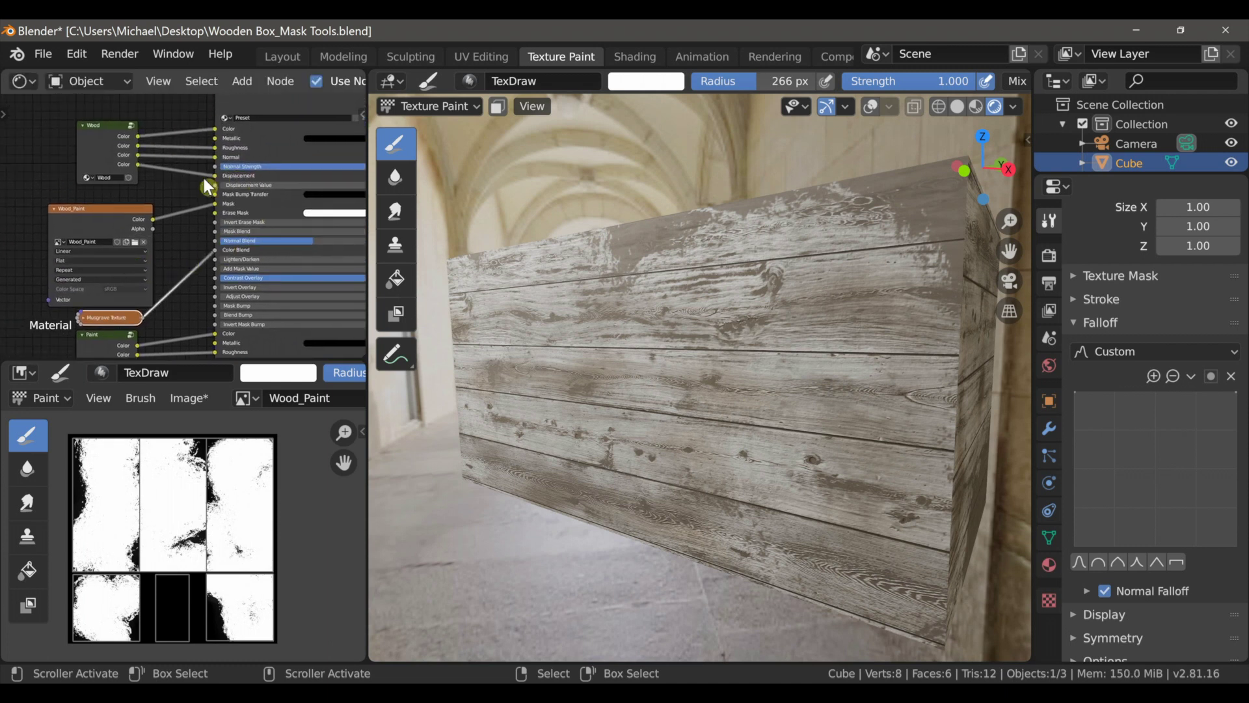
Duplicate the Wood_Paint image node and place the copy in front of the original
middle_click_drag(129, 238, 263, 241)
left_click(212, 222)
key("shift+d")
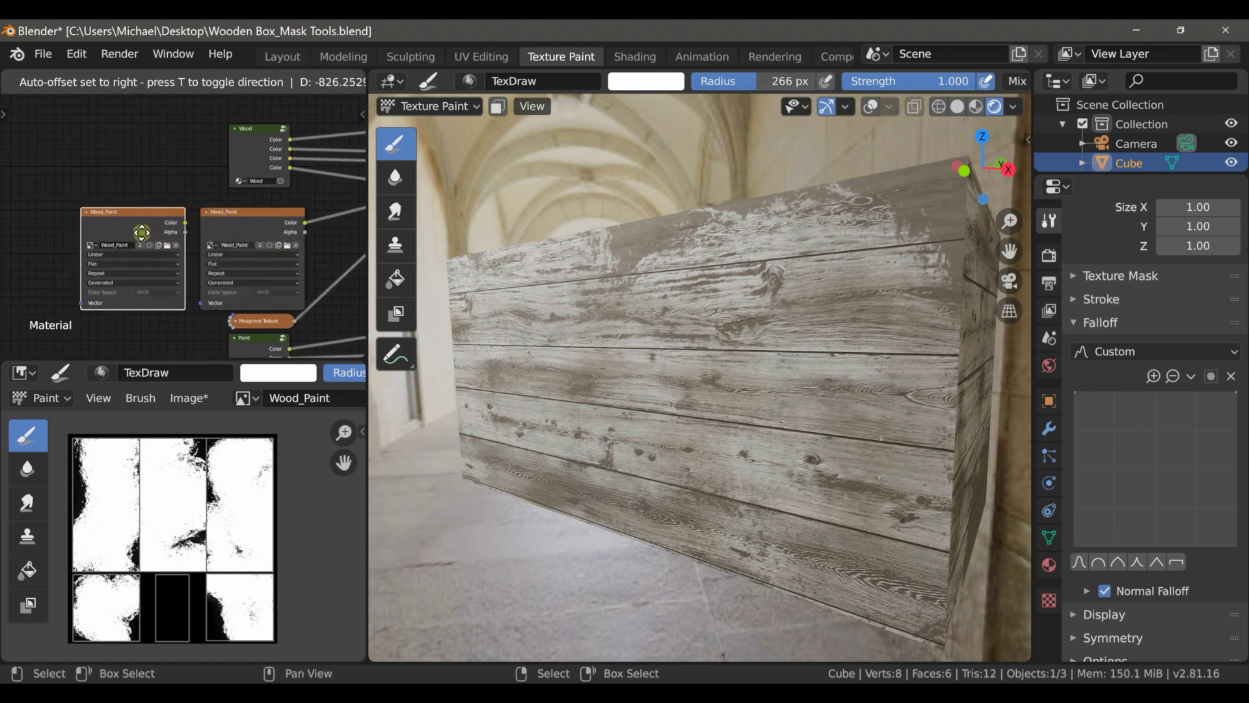
left_click(147, 240)
Unlink the duplicate node's image and load Seamless_Cracks_Paint.png from E:\Textures\Brushes into it
scroll(147, 242, "up", 6)
middle_click_drag(149, 260, 179, 231)
left_click(208, 228)
left_click(207, 228)
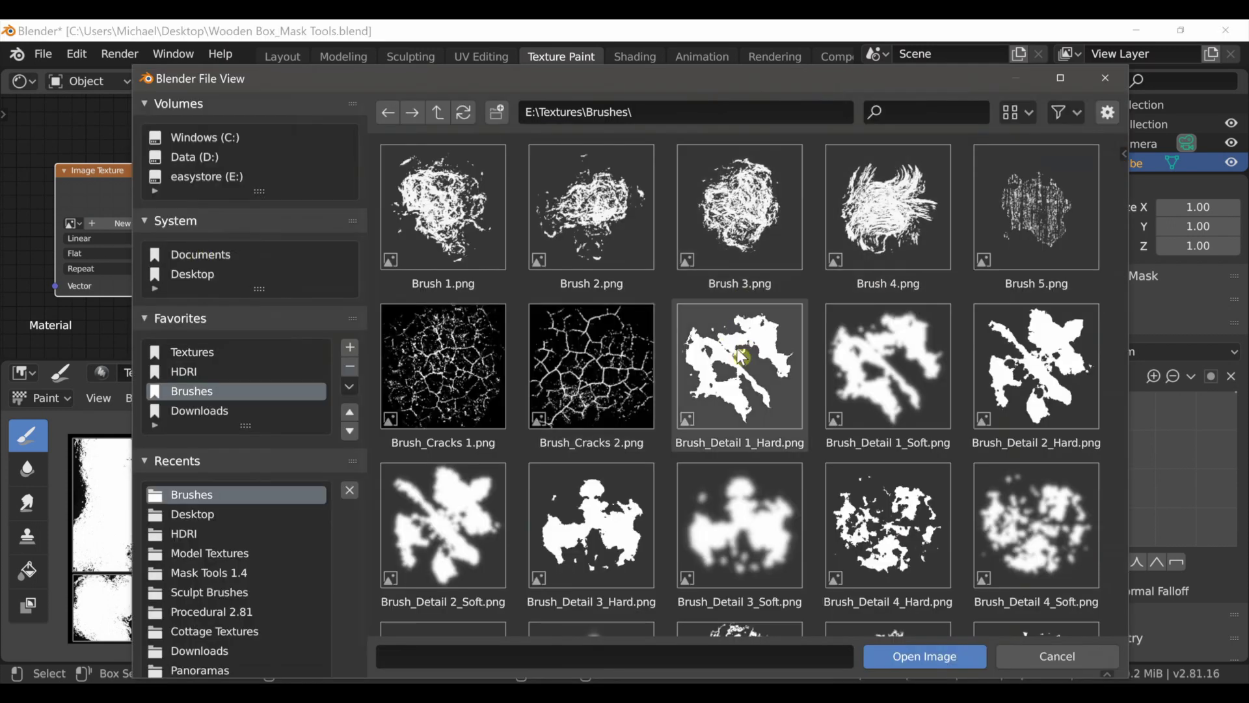
left_click_drag(1122, 244, 1076, 561)
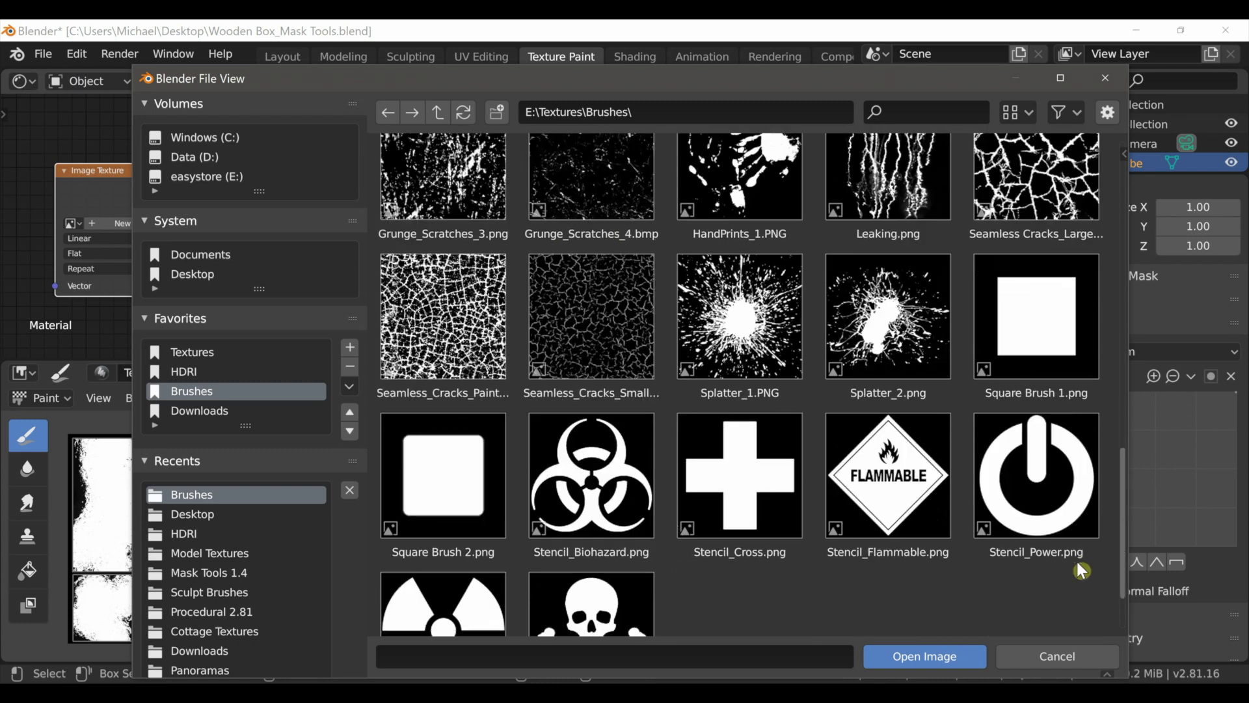
left_click(480, 328)
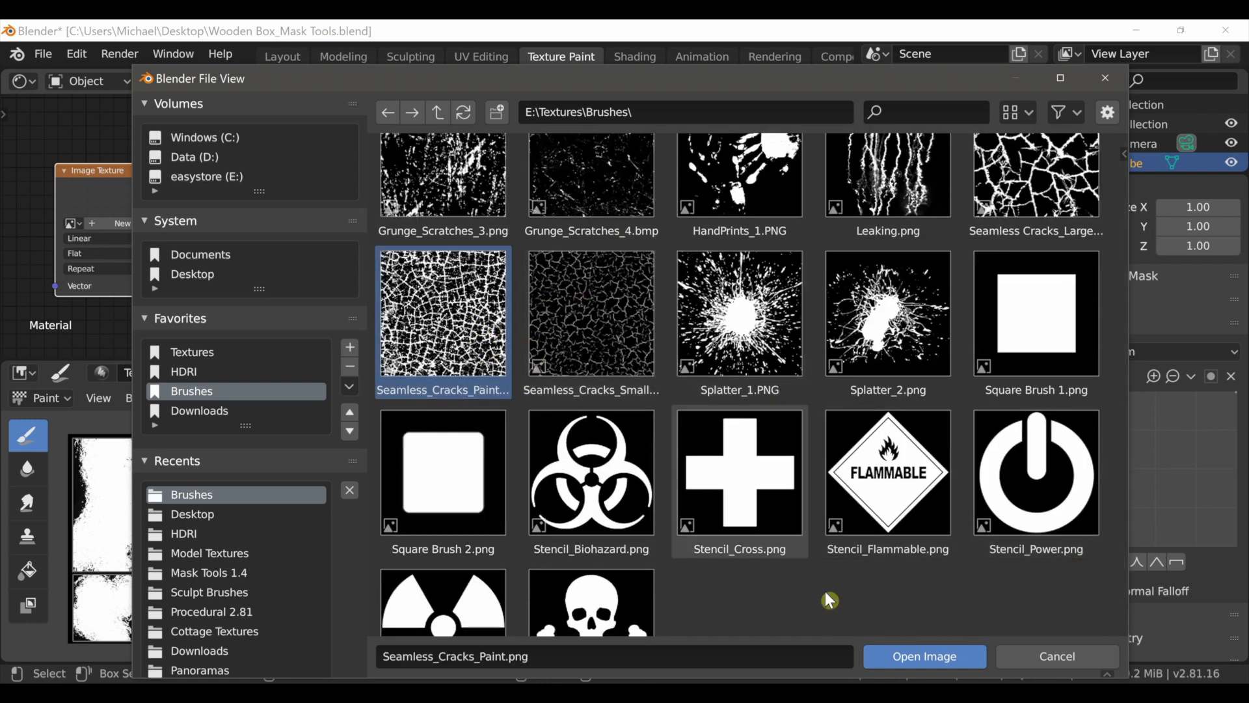
left_click(928, 658)
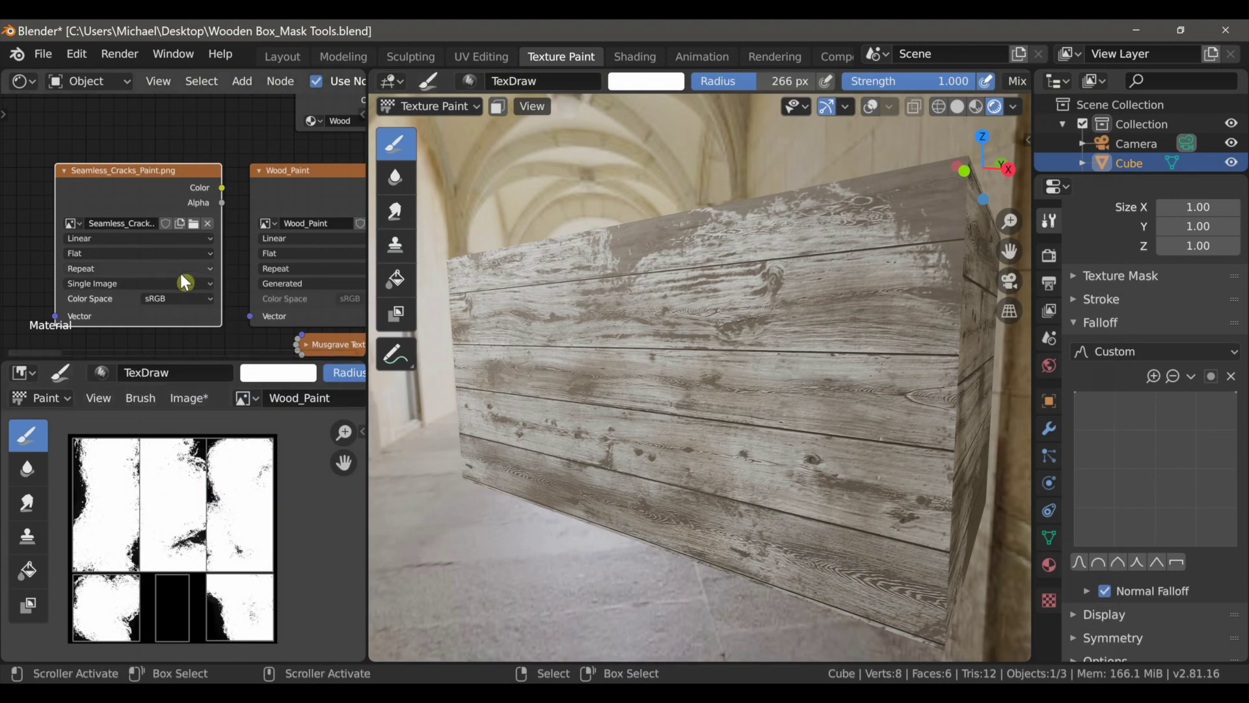
Connect the cracks image's Color output to the Preset's Erase Mask input
scroll(209, 250, "down", 8)
middle_click_drag(231, 235, 150, 266)
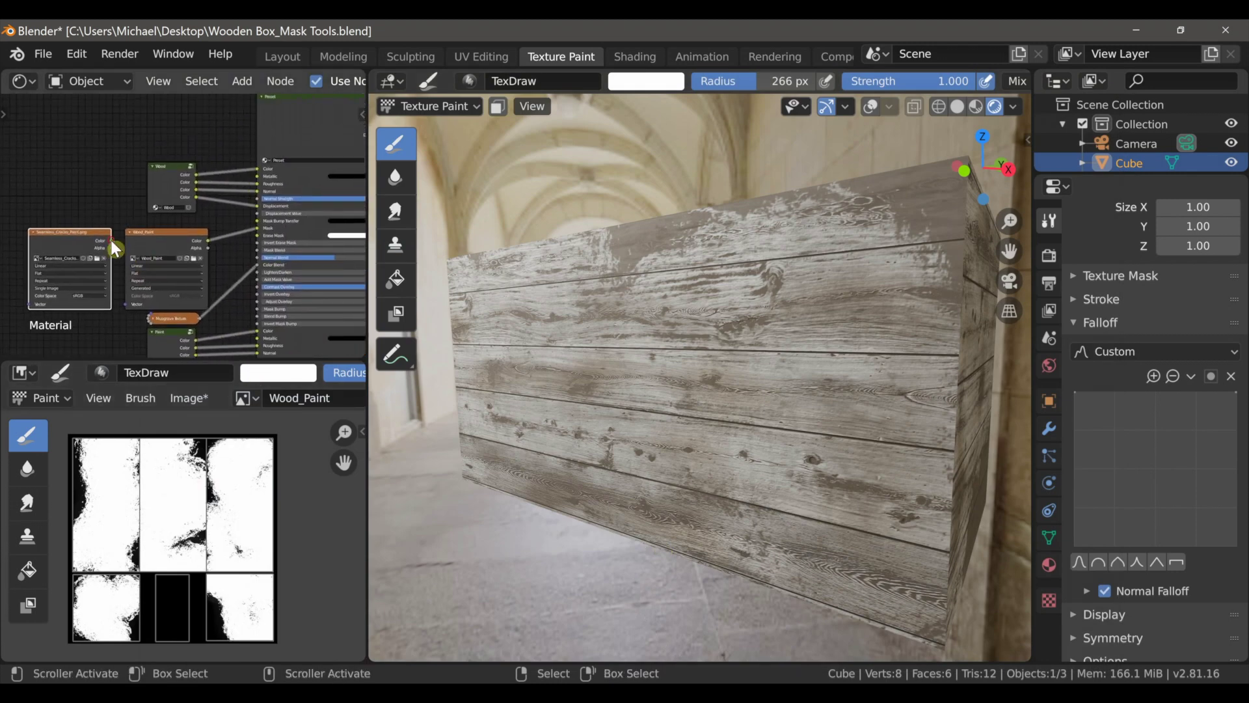
left_click_drag(112, 240, 258, 236)
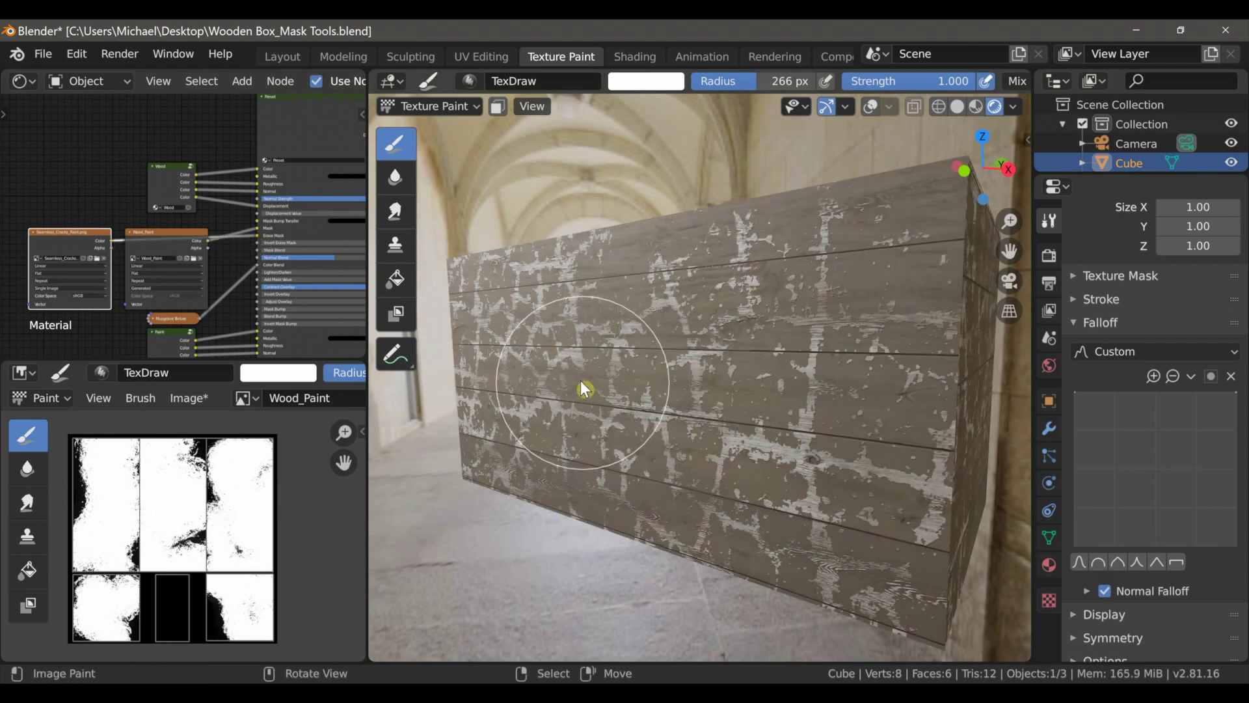
Feed the cracks image from new UV Texture Coordinate and Mapping nodes, and move the Mapping node higher
scroll(37, 259, "up", 1)
middle_click_drag(37, 259, 222, 276)
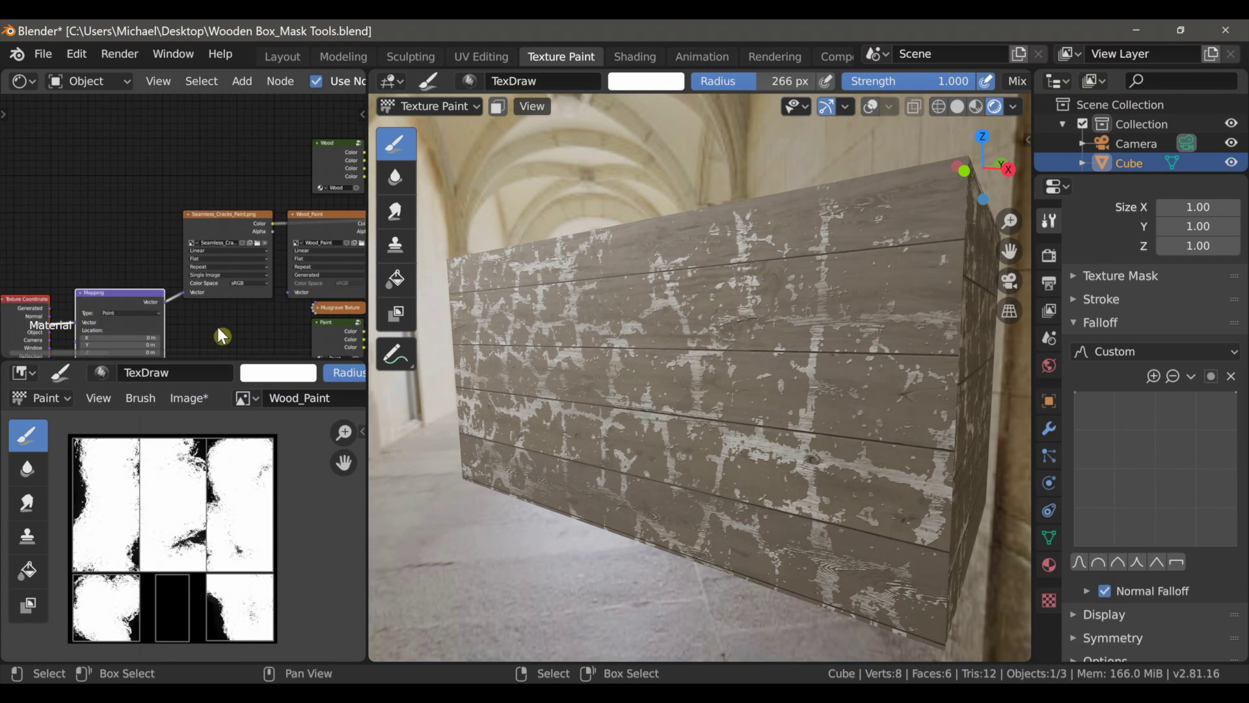
key("g")
left_click(216, 233)
scroll(161, 286, "up", 4)
middle_click_drag(161, 317, 194, 249)
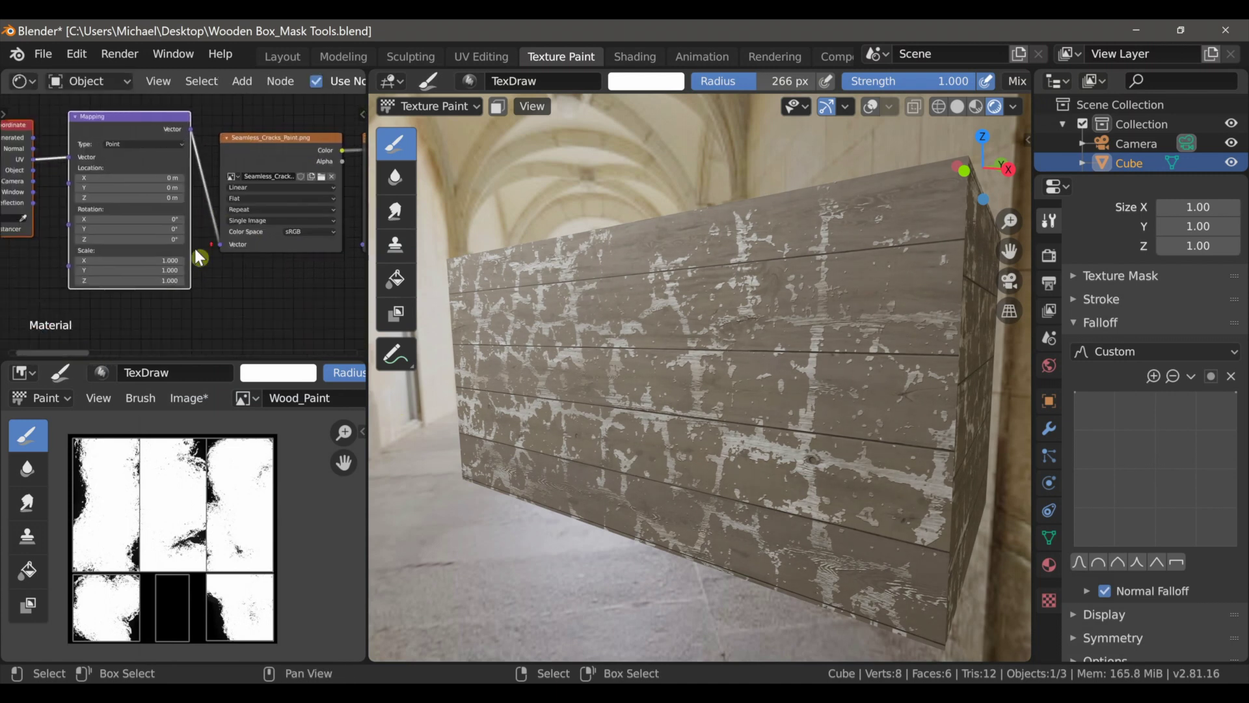
Set the Mapping node's X and Y scale to 14.100 and check the crack size on the planks
scroll(194, 249, "up", 1)
left_click_drag(154, 262, 239, 274)
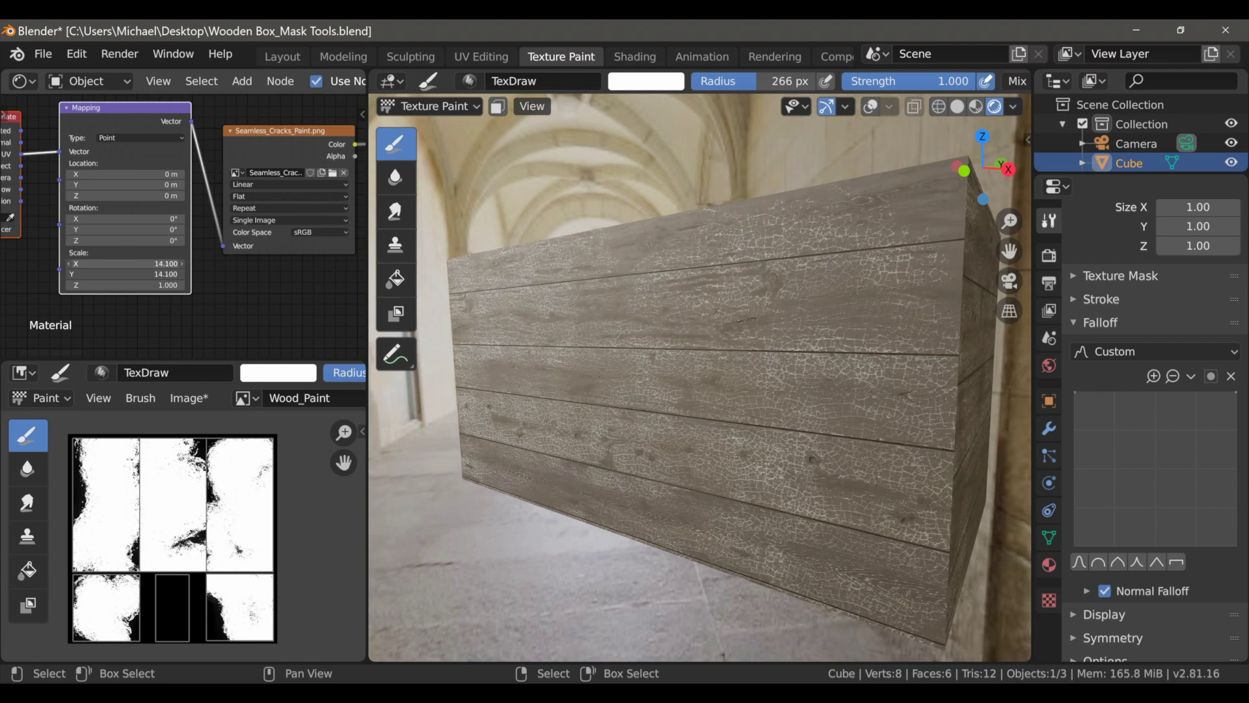
middle_click_drag(570, 355, 716, 404)
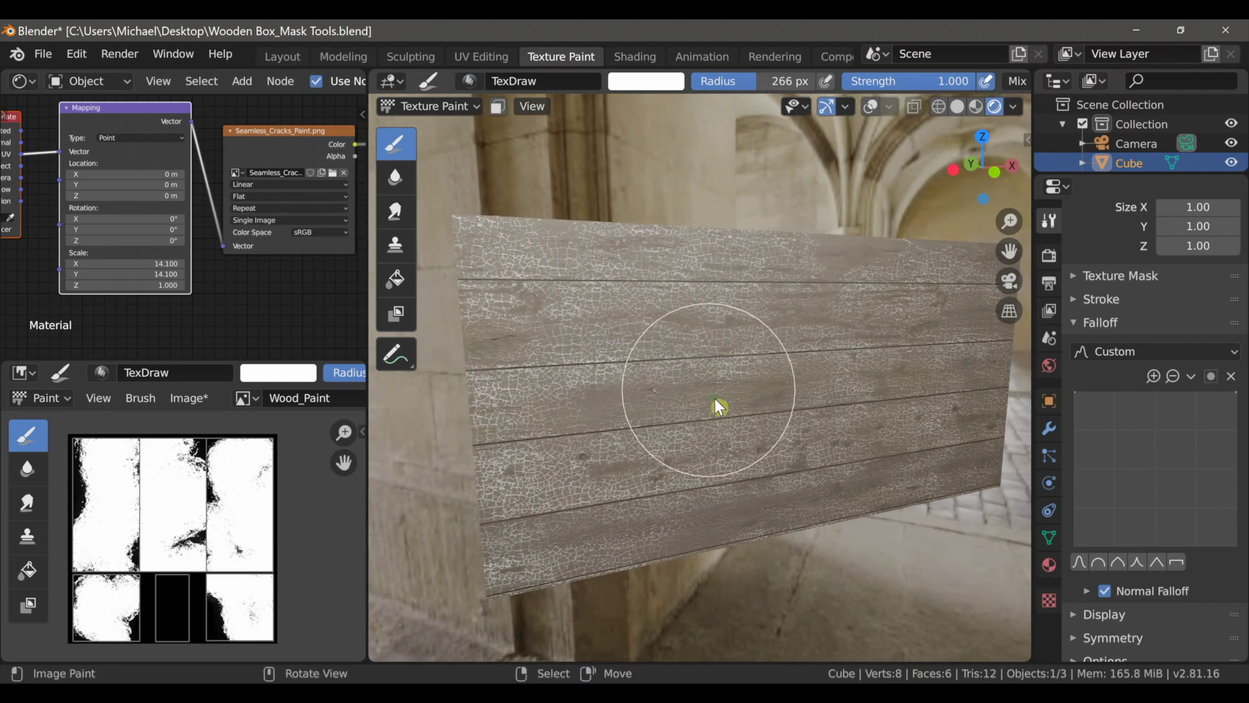
scroll(714, 398, "up", 1)
scroll(709, 369, "up", 2)
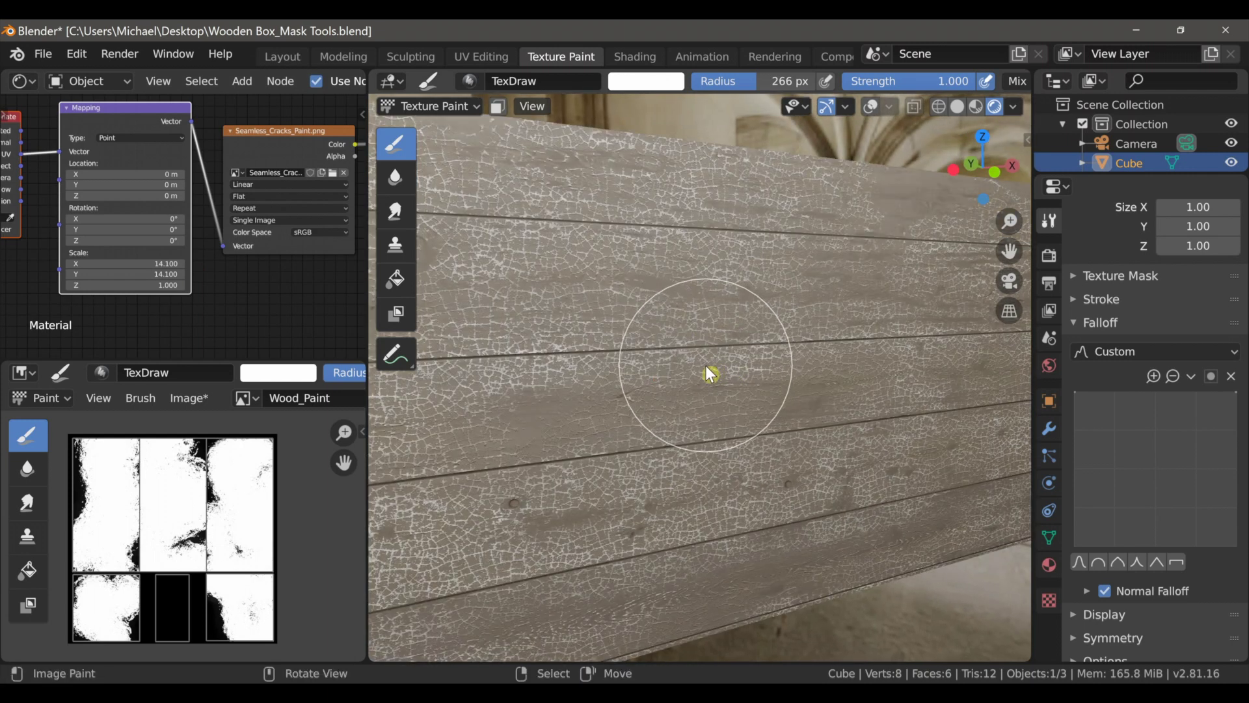
Set the first Preset's Invert Erase Mask to 1.000 and check the cracked paint on the planks
scroll(360, 269, "down", 5)
middle_click_drag(268, 248, 342, 286)
middle_click_drag(247, 267, 229, 161, "ctrl")
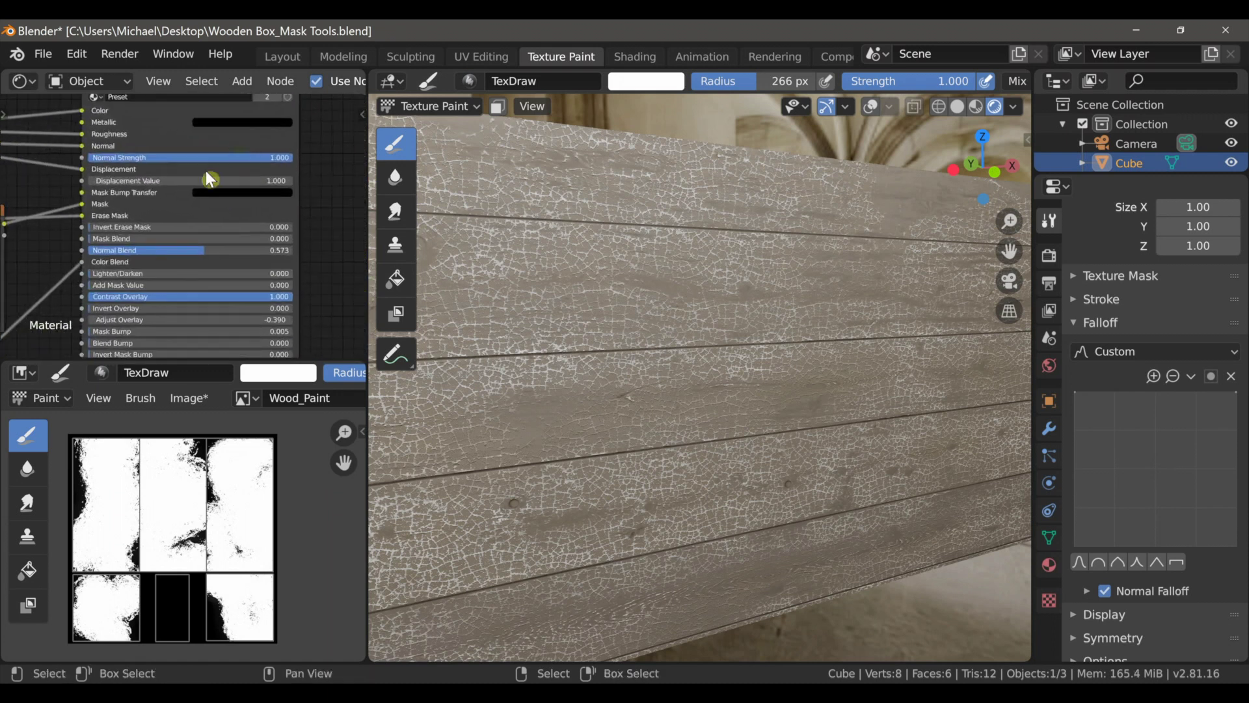
scroll(187, 190, "up", 1)
scroll(159, 278, "up", 2)
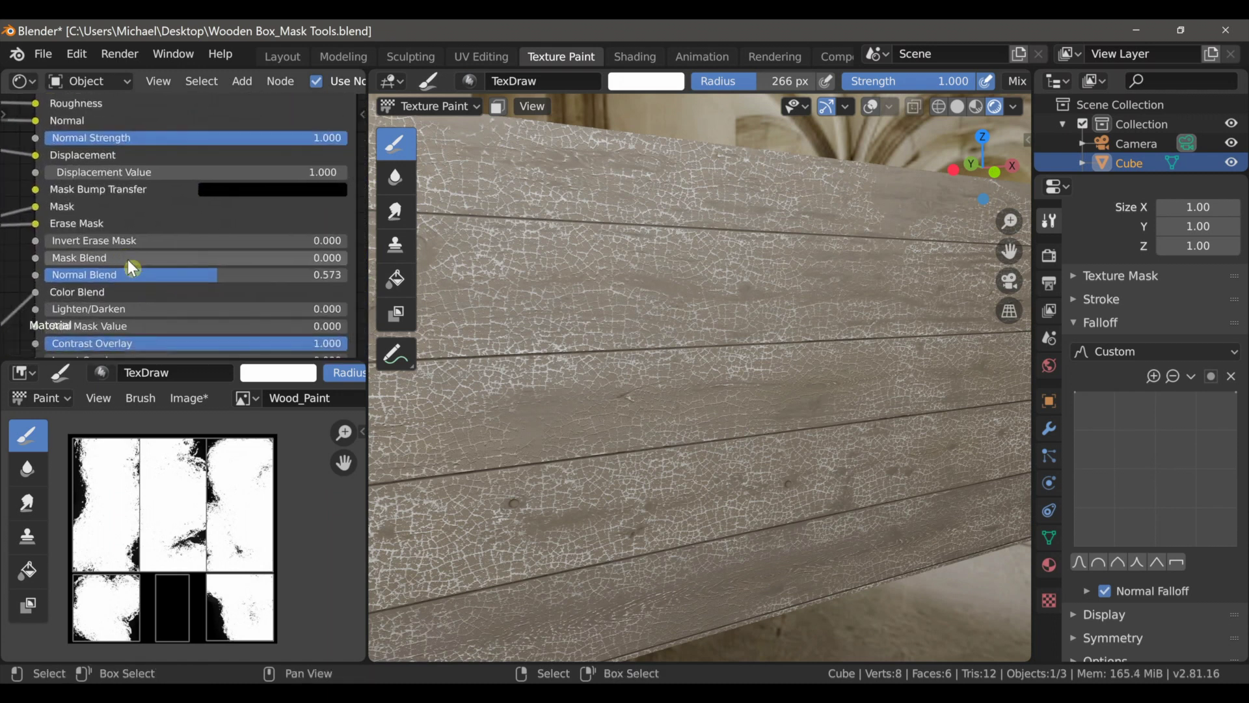
left_click_drag(63, 242, 365, 242)
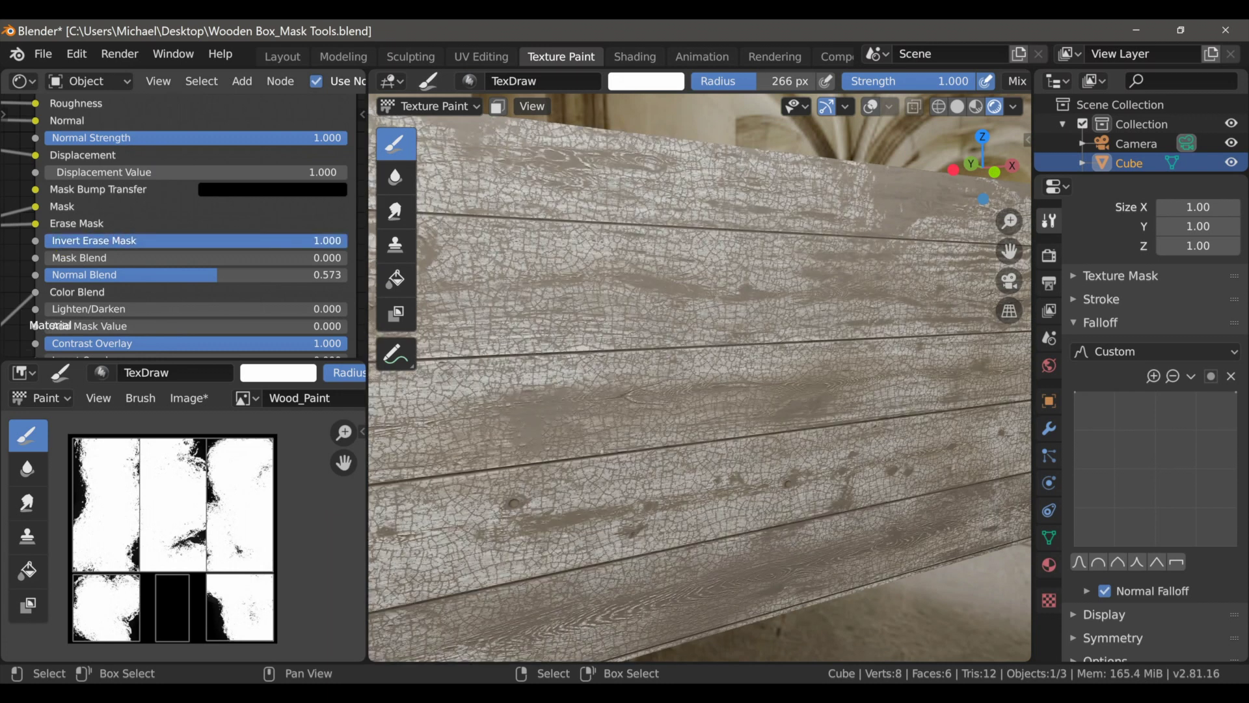
scroll(872, 369, "down", 5)
mouse_move(874, 371)
middle_mouse_down()
mouse_move(861, 380)
mouse_move(780, 363)
mouse_move(752, 397)
mouse_move(792, 491)
mouse_move(796, 415)
mouse_move(778, 392)
middle_mouse_up()
scroll(794, 373, "up", 1)
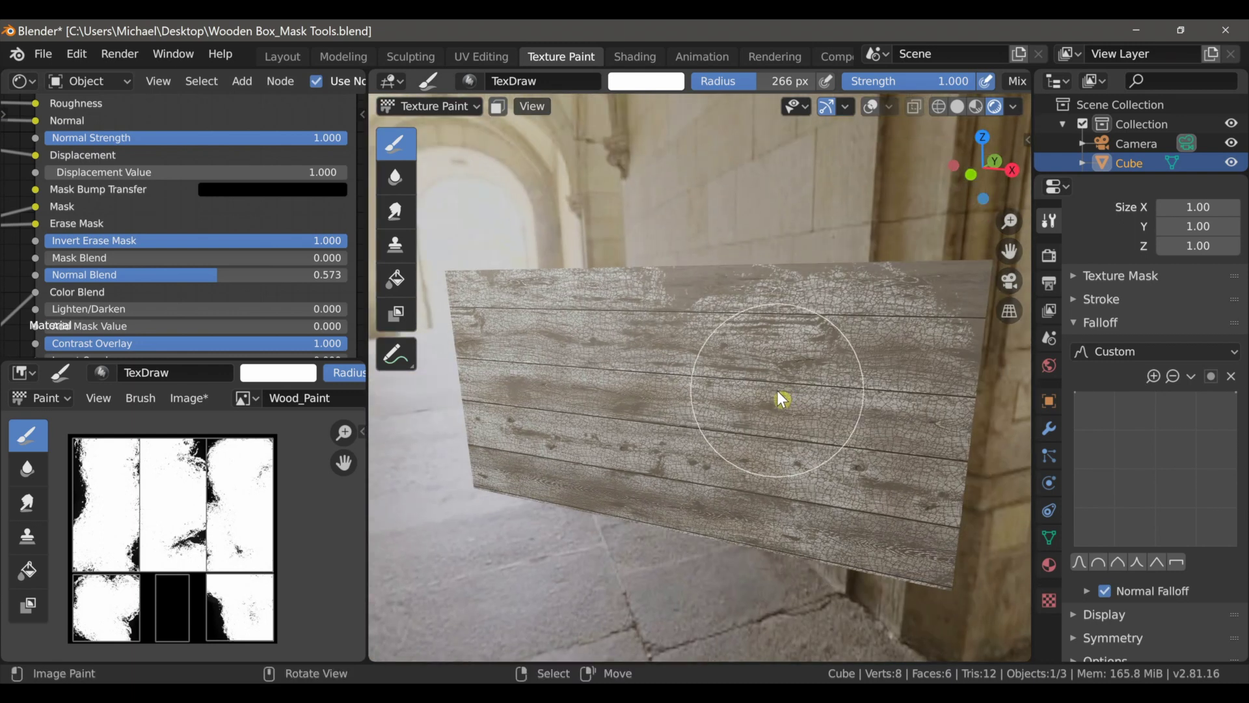
Switch to the Layout workspace and examine how the first Preset's wood-and-paint nodes feed the second Preset
left_click(272, 55)
scroll(556, 306, "down", 4)
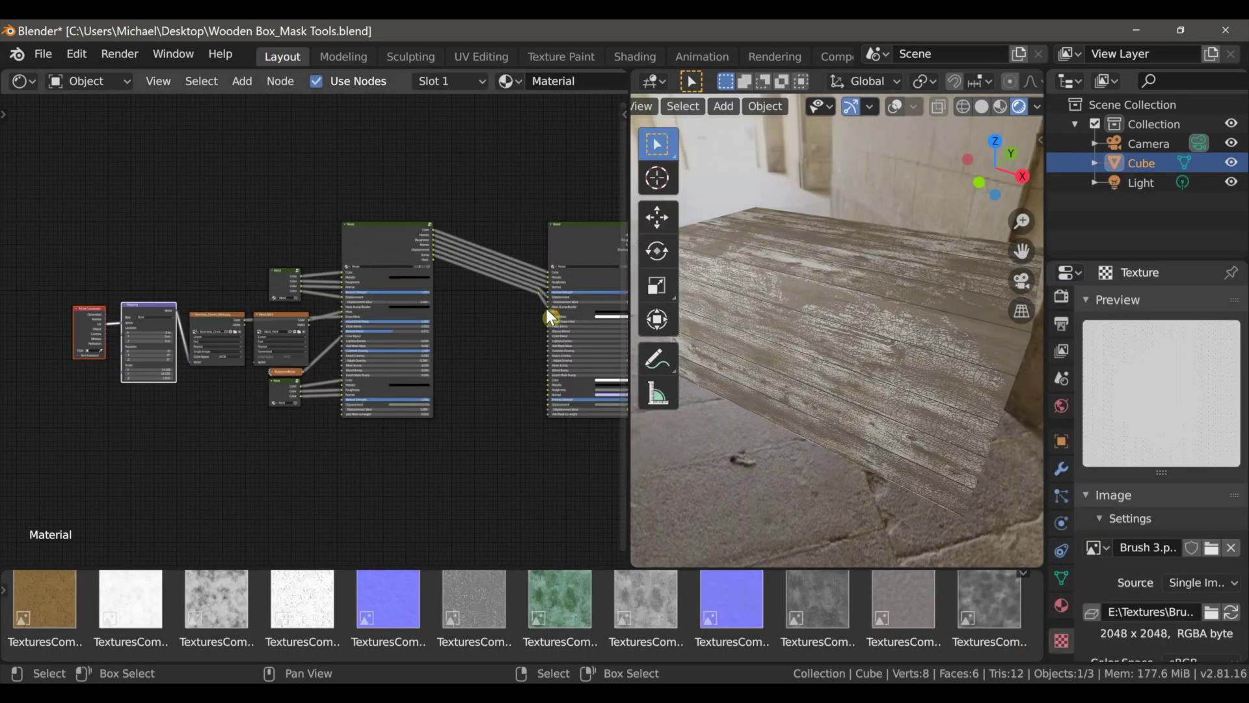
scroll(545, 308, "down", 3)
middle_click_drag(377, 296, 369, 299)
left_click_drag(130, 229, 384, 408)
middle_click_drag(386, 408, 332, 402)
scroll(364, 390, "up", 4)
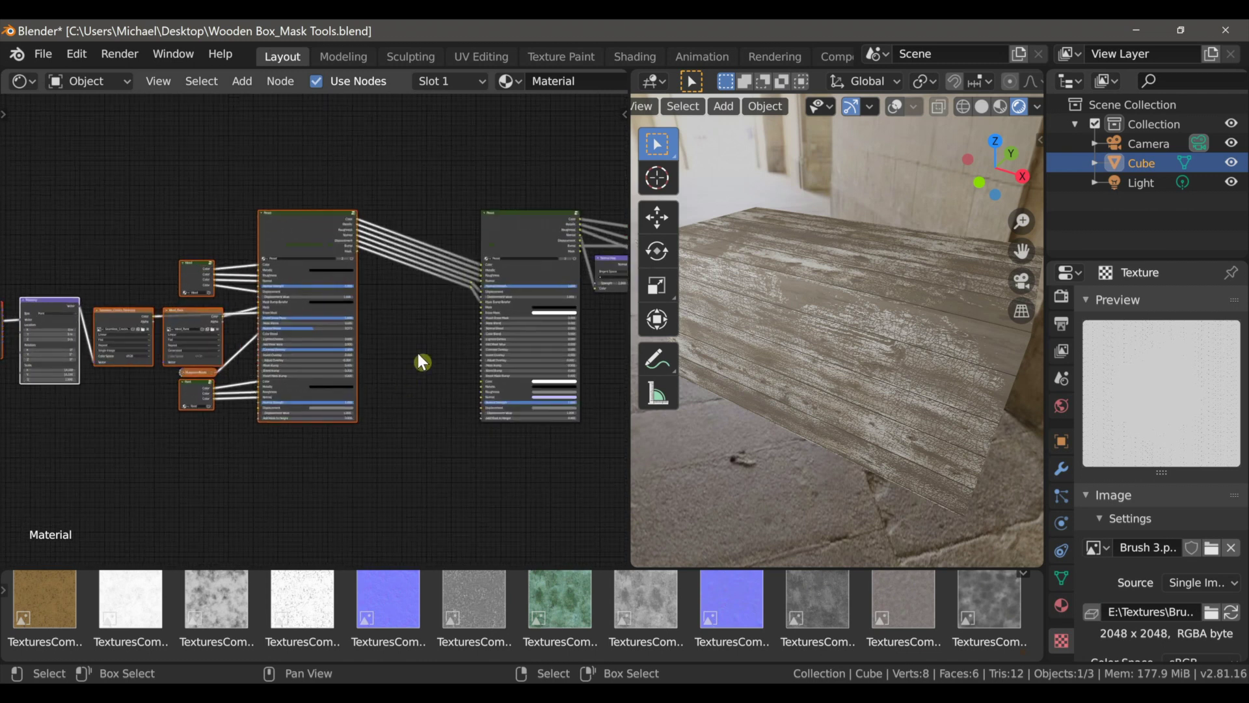
middle_click_drag(417, 352, 263, 395)
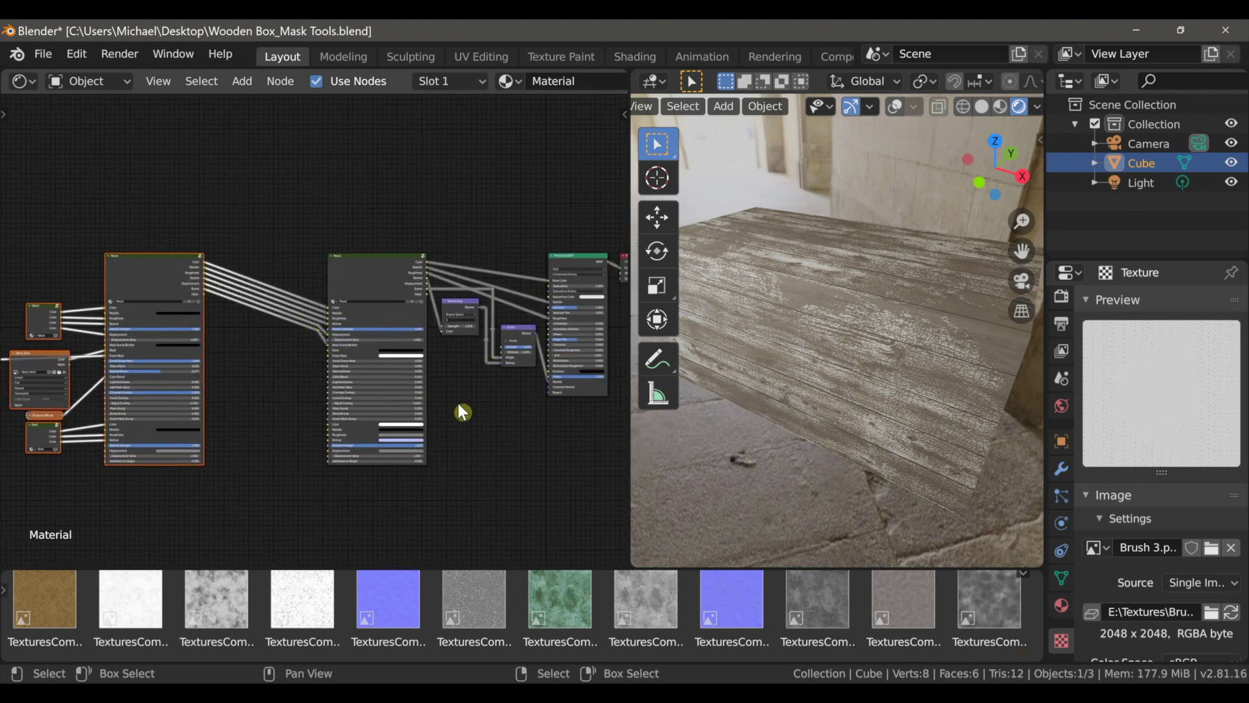
scroll(460, 405, "up", 4)
middle_click_drag(480, 423, 492, 364)
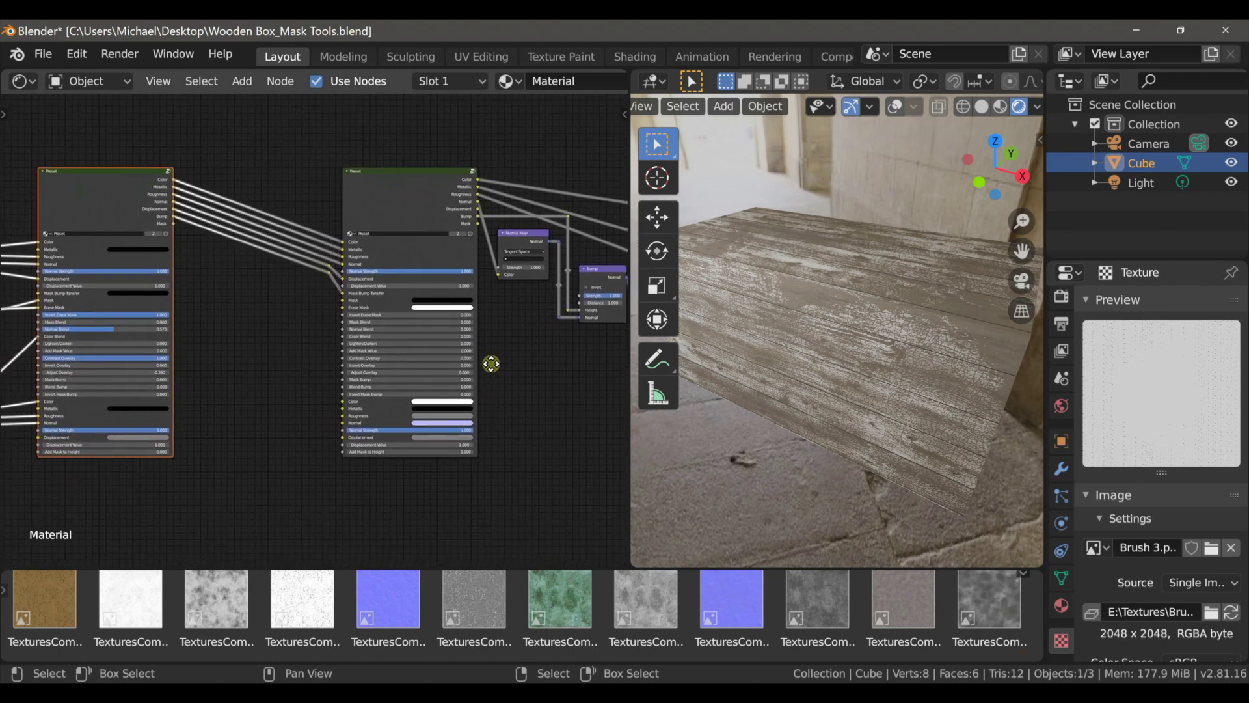
scroll(501, 376, "up", 1)
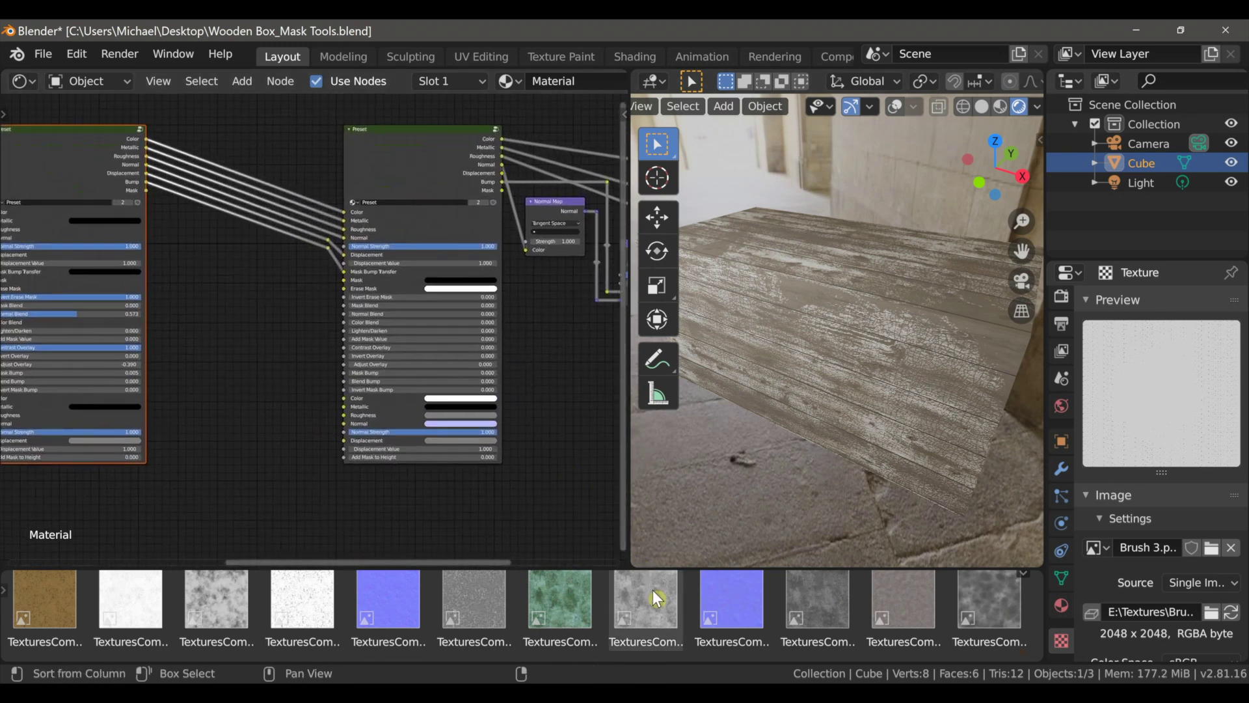
Add the damaged-metal albedo and metallic textures for the second Preset's lower Color and Metallic inputs, setting the metallic map to Non-Color
left_click_drag(884, 594, 195, 360)
left_click_drag(278, 369, 343, 398)
scroll(556, 610, "down", 2)
left_click_drag(55, 602, 199, 507)
left_click_drag(231, 360, 225, 293)
left_click_drag(237, 511, 214, 391)
left_click(243, 464)
left_click(241, 500)
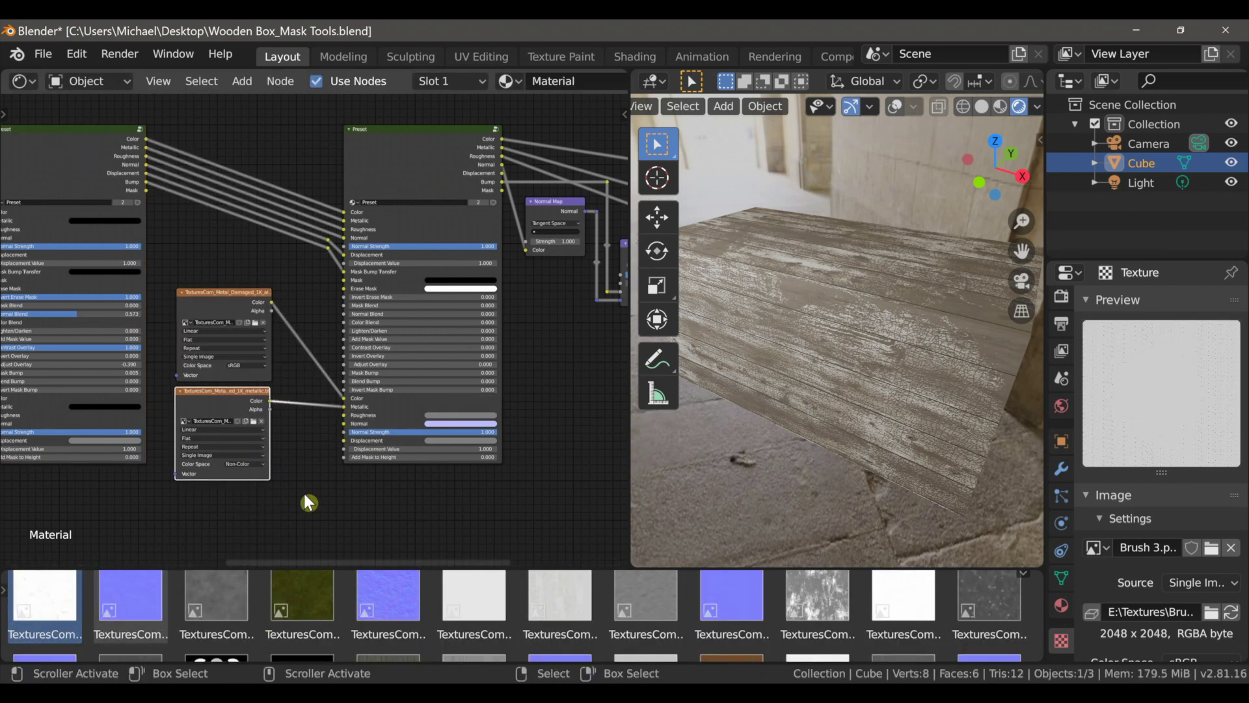
Add the damaged-metal roughness map as Non-Color on the lower Roughness input, and collapse and reposition the three metal texture nodes
left_click_drag(228, 595, 352, 378)
left_click(252, 525)
left_click(252, 559)
left_click_drag(232, 228, 272, 493)
key("h")
key("shift+equal")
key("g")
left_click(300, 349)
Add the damaged-metal normal and height maps as Non-Color images feeding the second Preset's lower Normal and Displacement inputs
left_click_drag(130, 597, 228, 431)
left_click_drag(255, 434, 354, 387)
left_click(250, 370)
left_click(253, 405)
scroll(870, 600, "up", 4)
left_click_drag(988, 598, 210, 419)
left_click_drag(239, 423, 353, 403)
left_click(259, 470)
left_click(259, 505)
Feed the metal textures from new UV Texture Coordinate and Mapping nodes, with the mapping's X and Y scale at 2.000
middle_click_drag(254, 449, 321, 414)
key("ctrl+t")
key("g")
left_click(326, 395)
left_click_drag(293, 416, 337, 200)
scroll(316, 443, "up", 3)
middle_click_drag(316, 443, 341, 366)
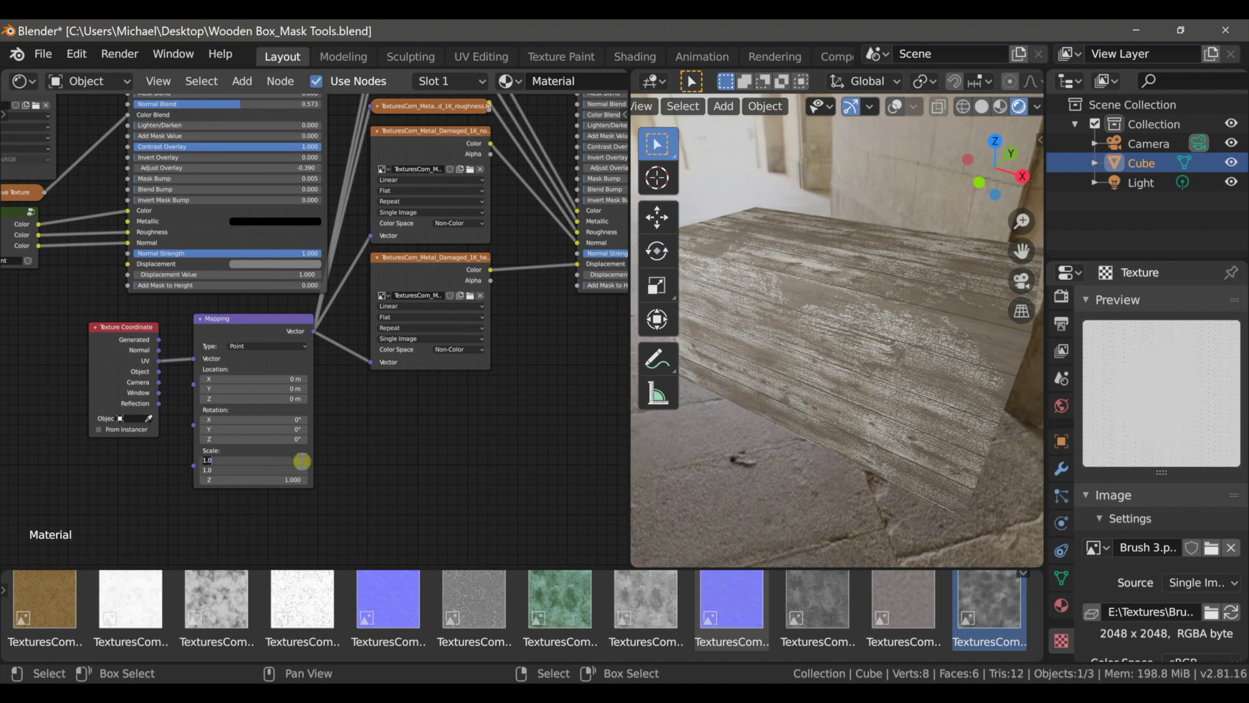
key("Return")
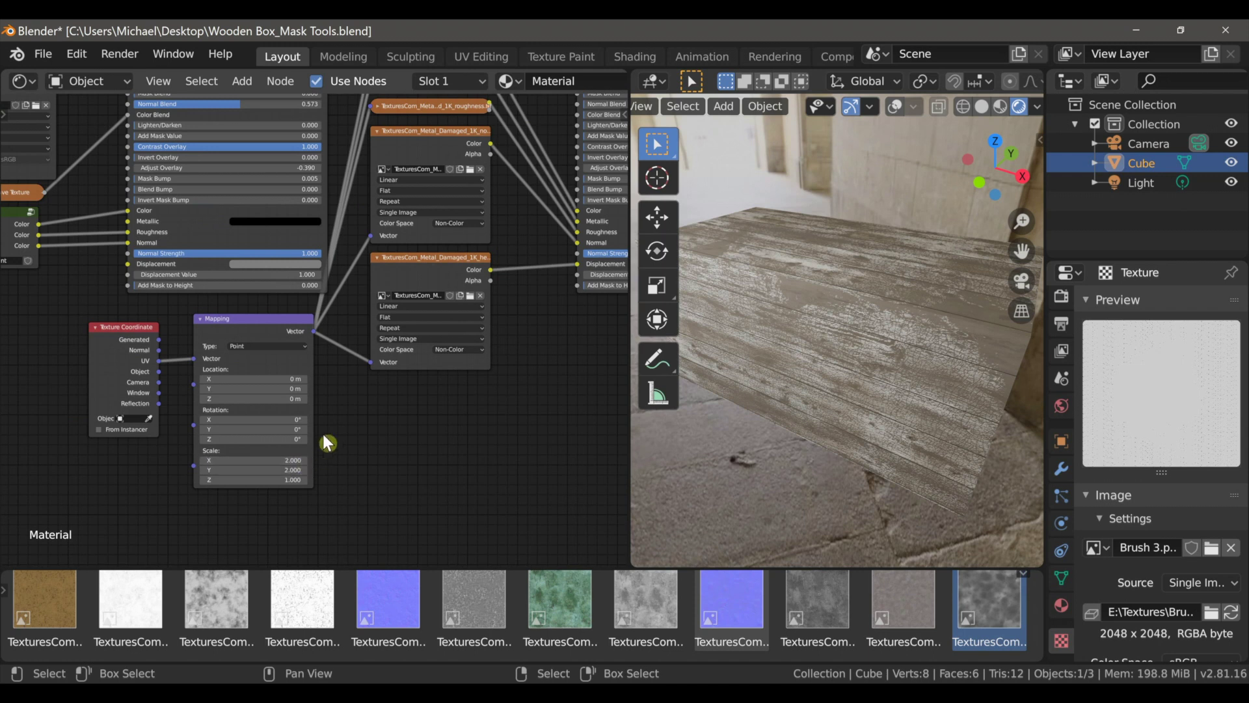
Combine the five metal texture nodes with their Texture Coordinate and Mapping nodes into one node group
scroll(327, 443, "down", 2)
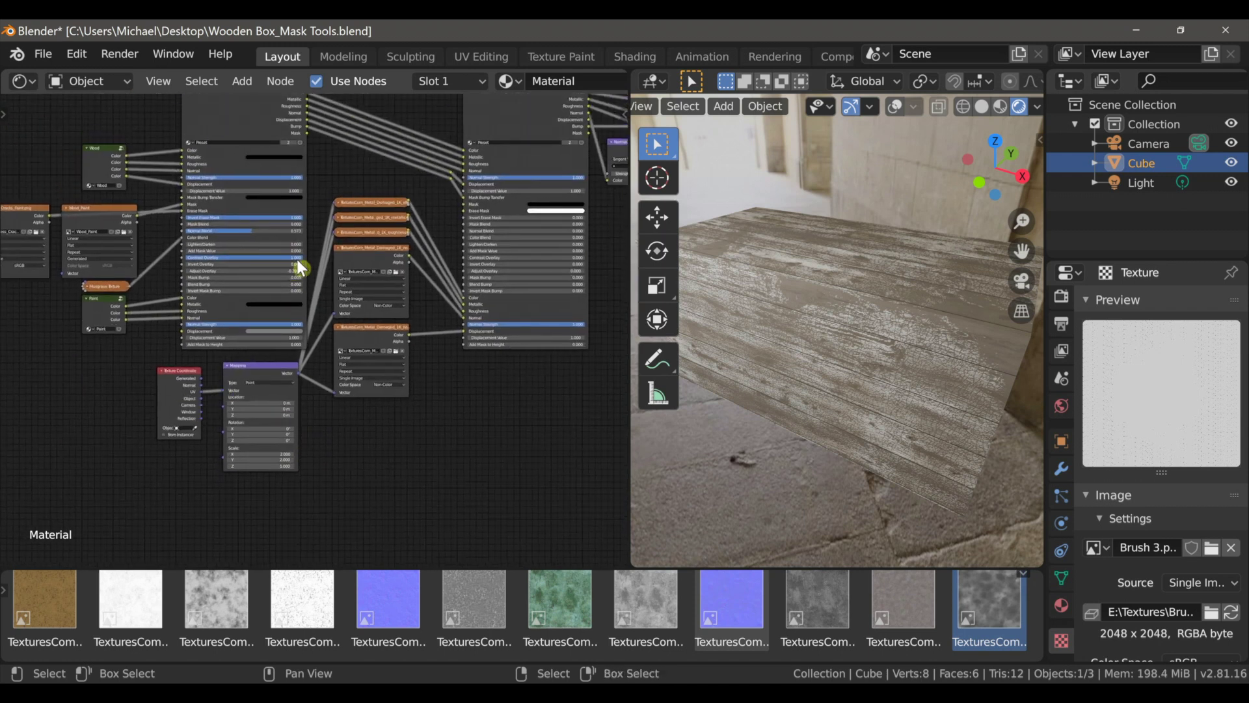
key("b")
left_click_drag(335, 193, 402, 396)
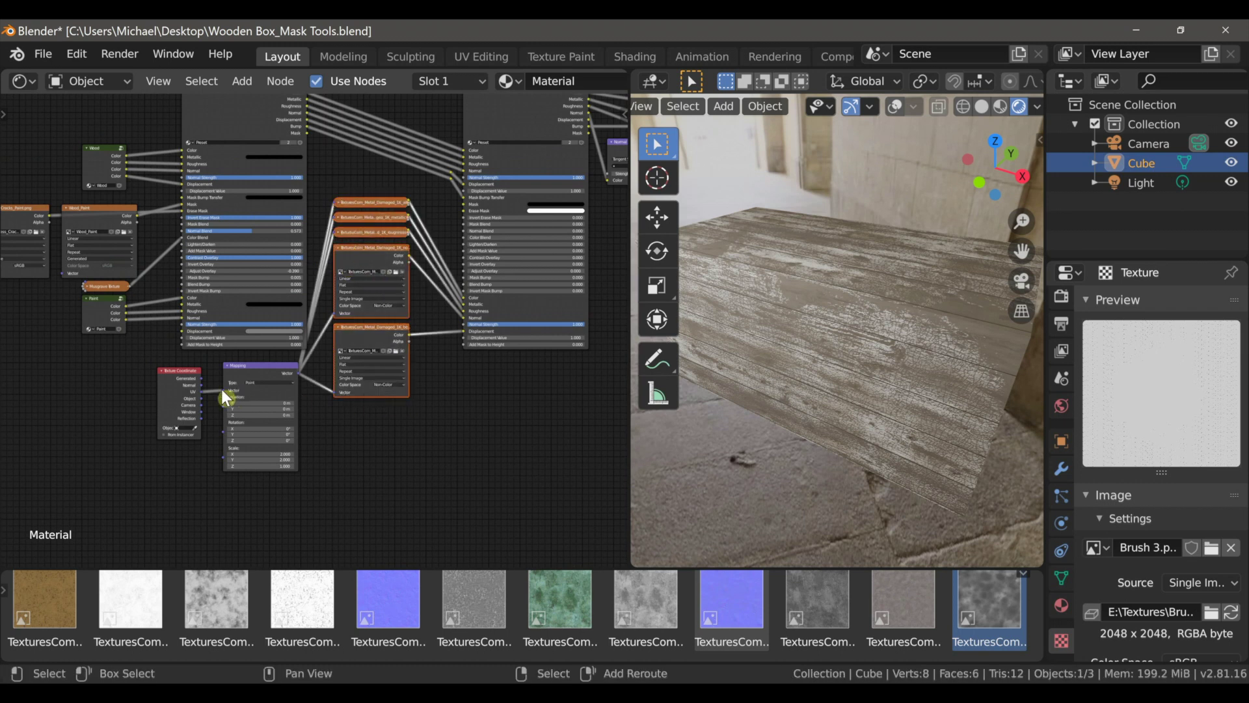
left_click(181, 384, "shift")
left_click(246, 380, "shift")
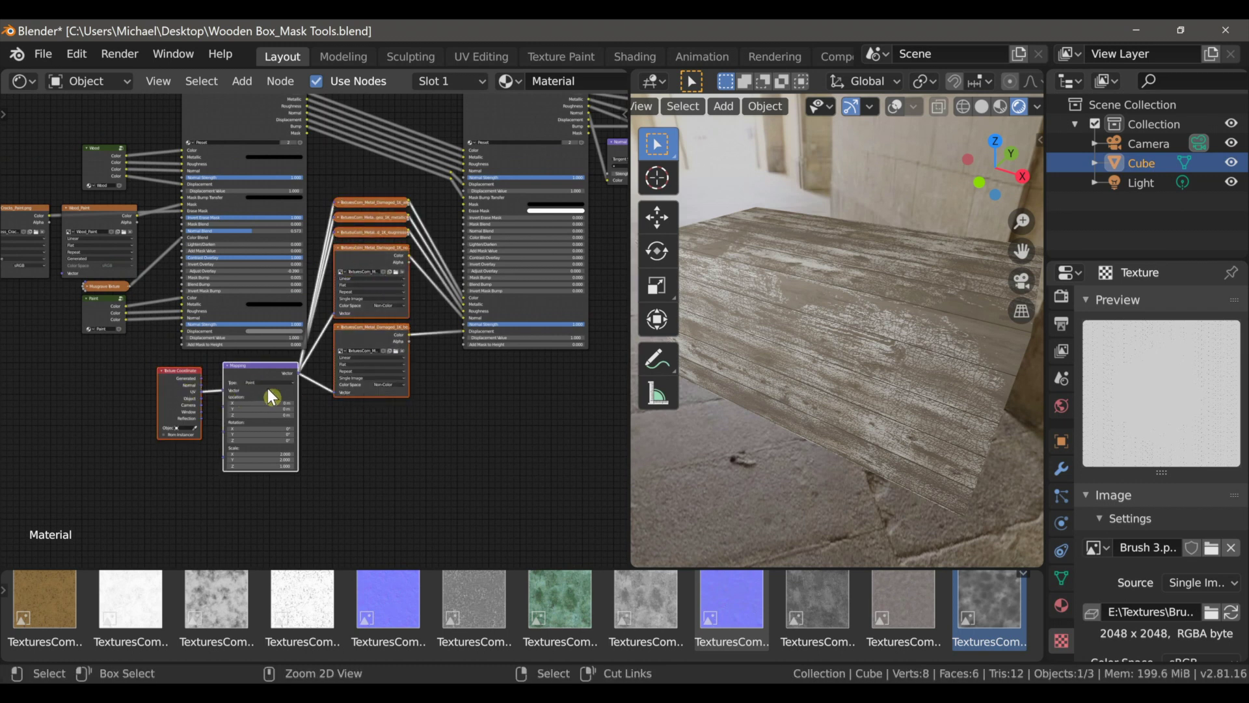
key("ctrl+g")
key("Tab")
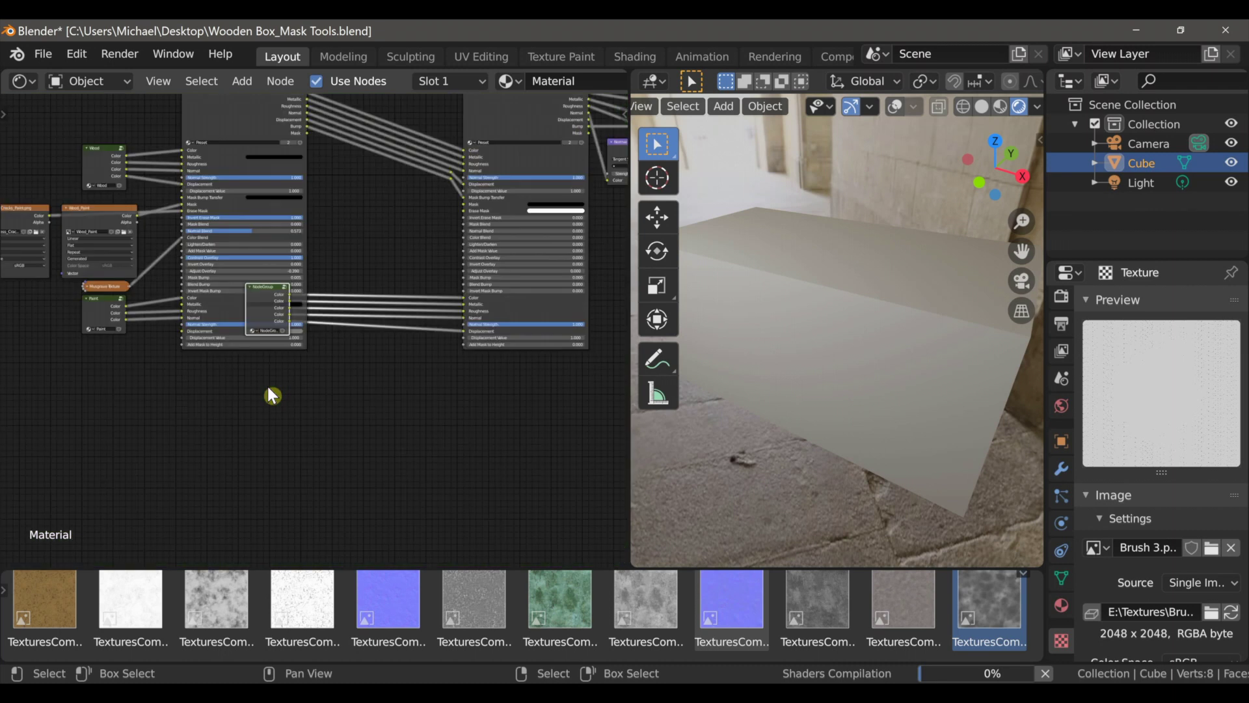
Place the new group beside the second Preset's lower inputs and name it Metal
key("g")
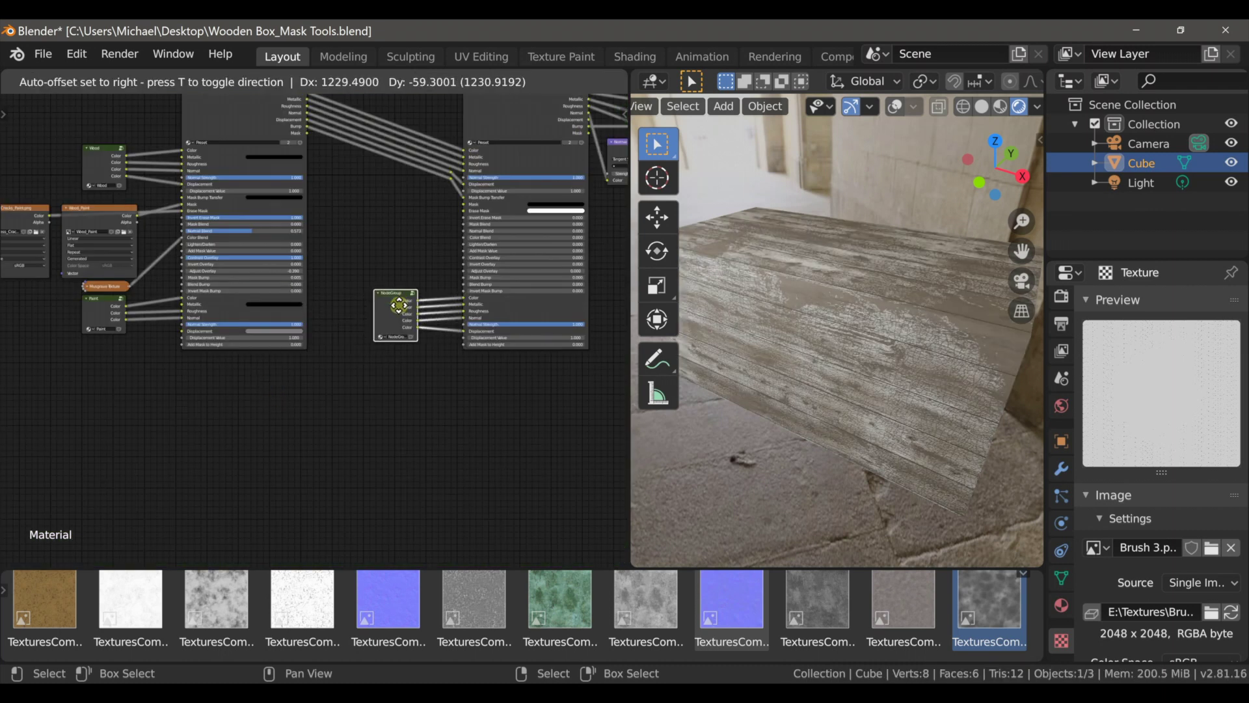
left_click(402, 301)
scroll(401, 306, "up", 4)
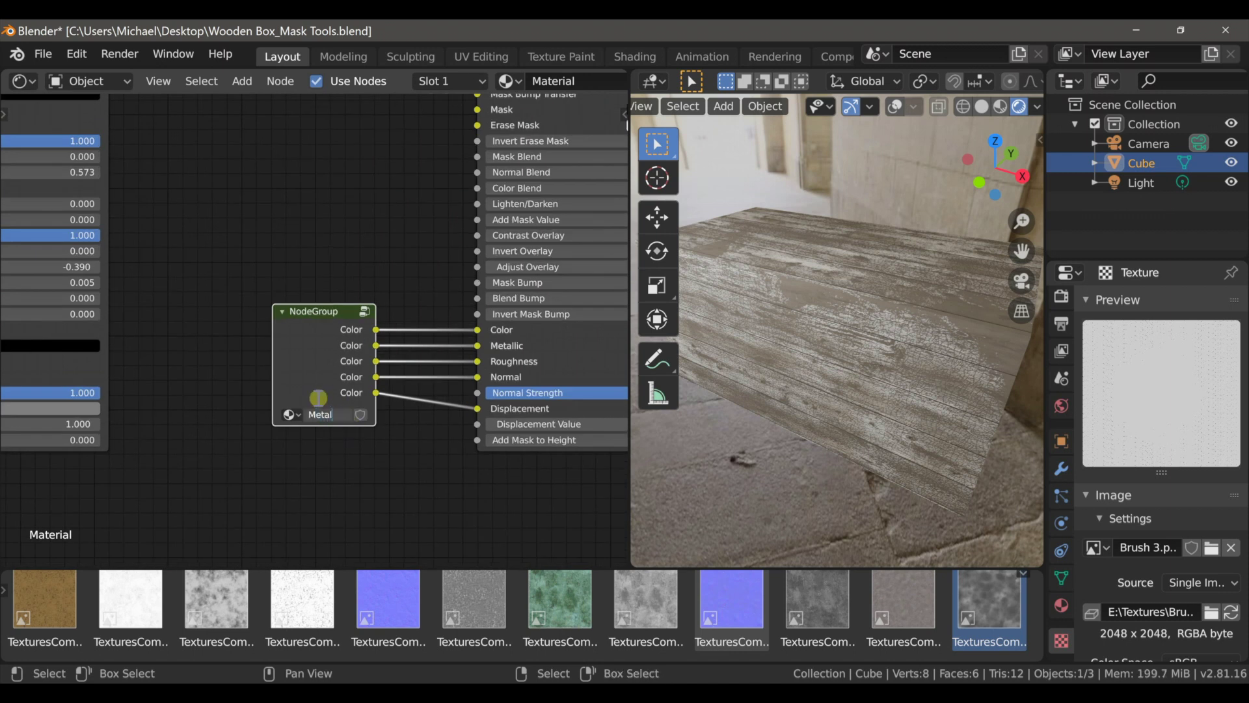
key("Return")
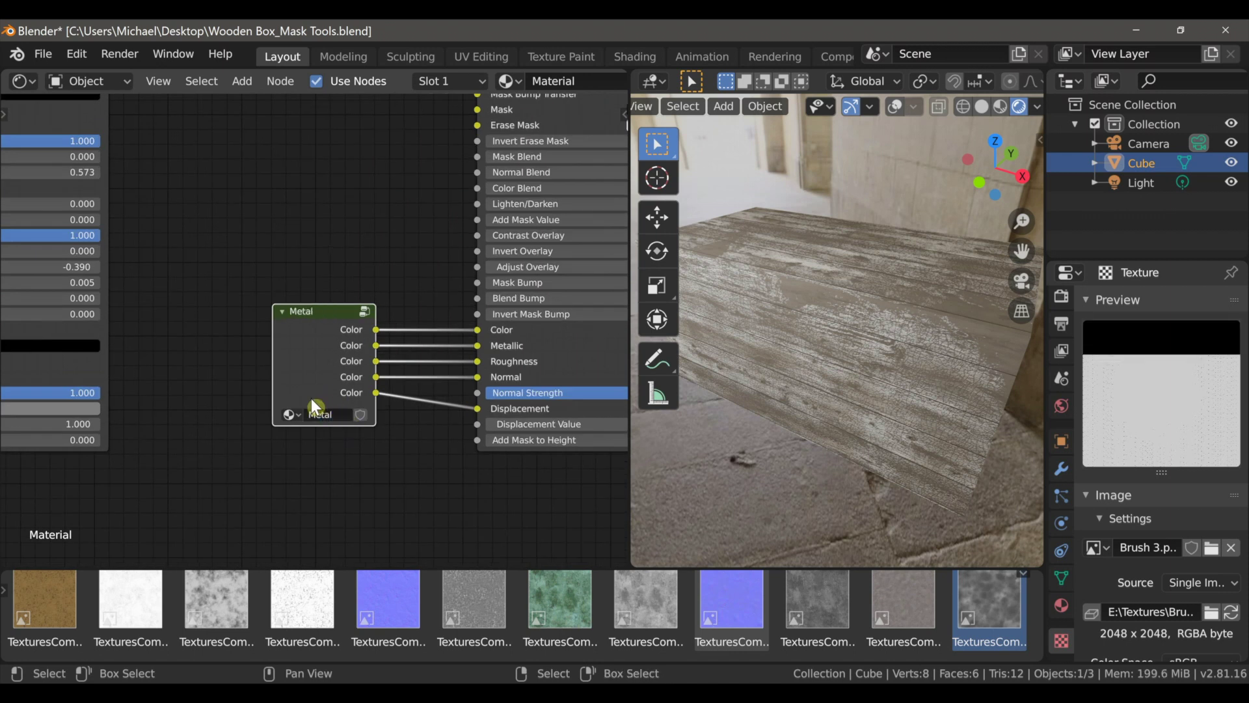
Add an Image Texture node between the two Presets, above the Metal group
scroll(302, 228, "down", 11)
middle_click_drag(292, 236, 380, 262)
left_click(114, 274)
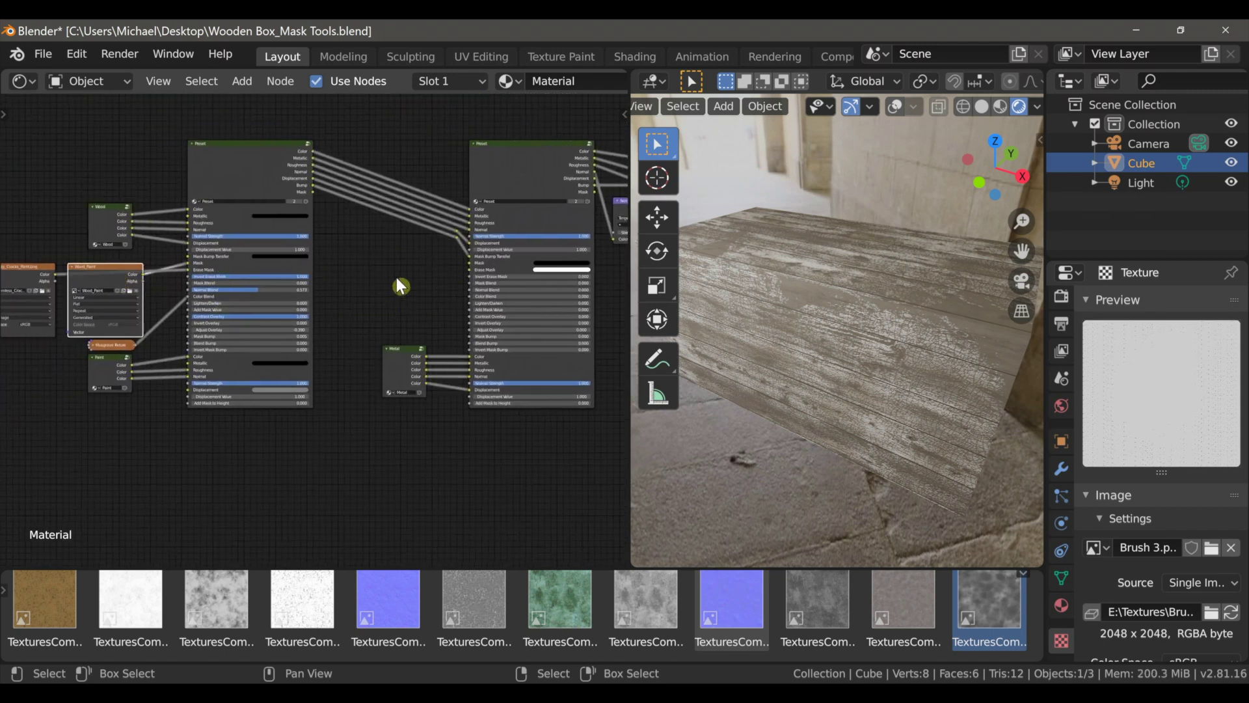
scroll(457, 308, "up", 5)
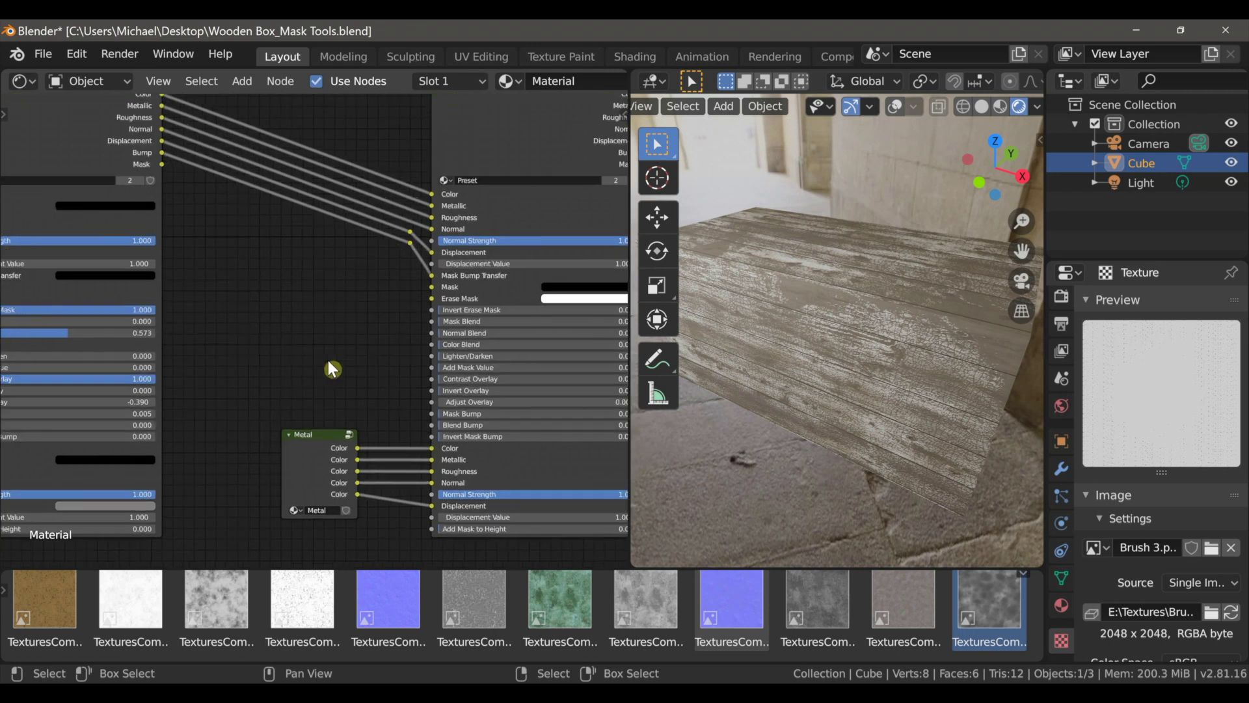
key("shift+a")
mouse_move(307, 345)
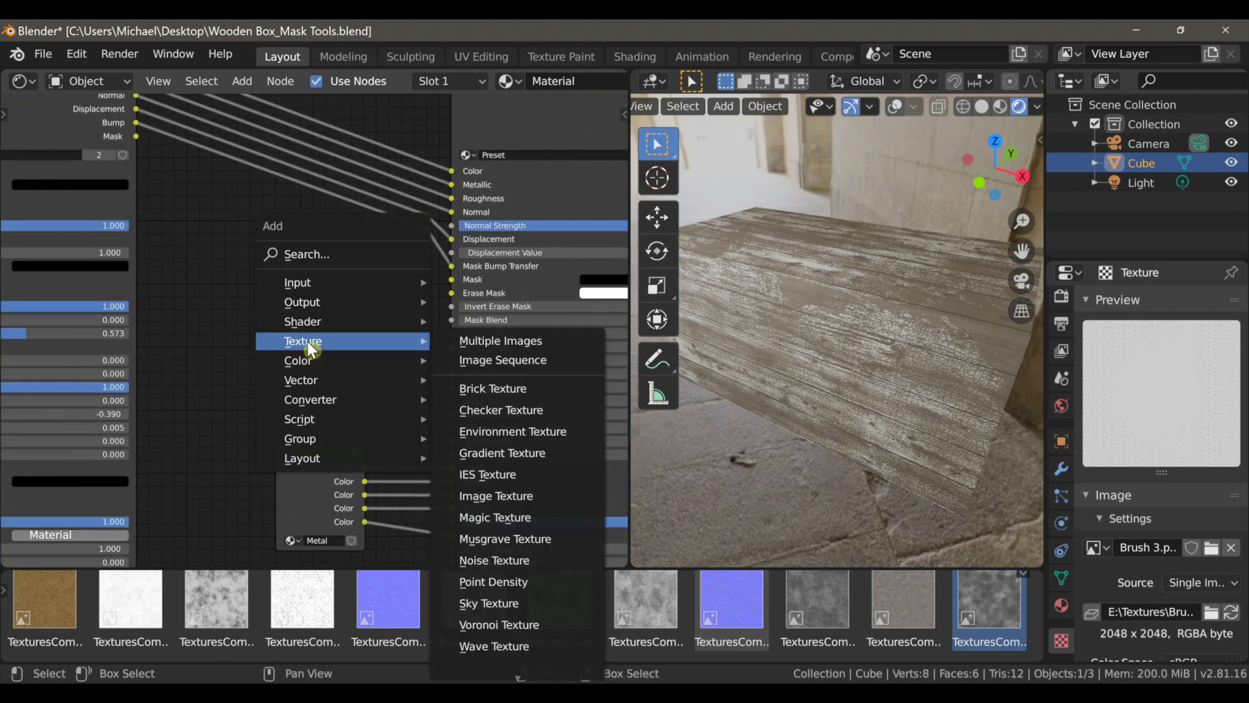
left_click(471, 495)
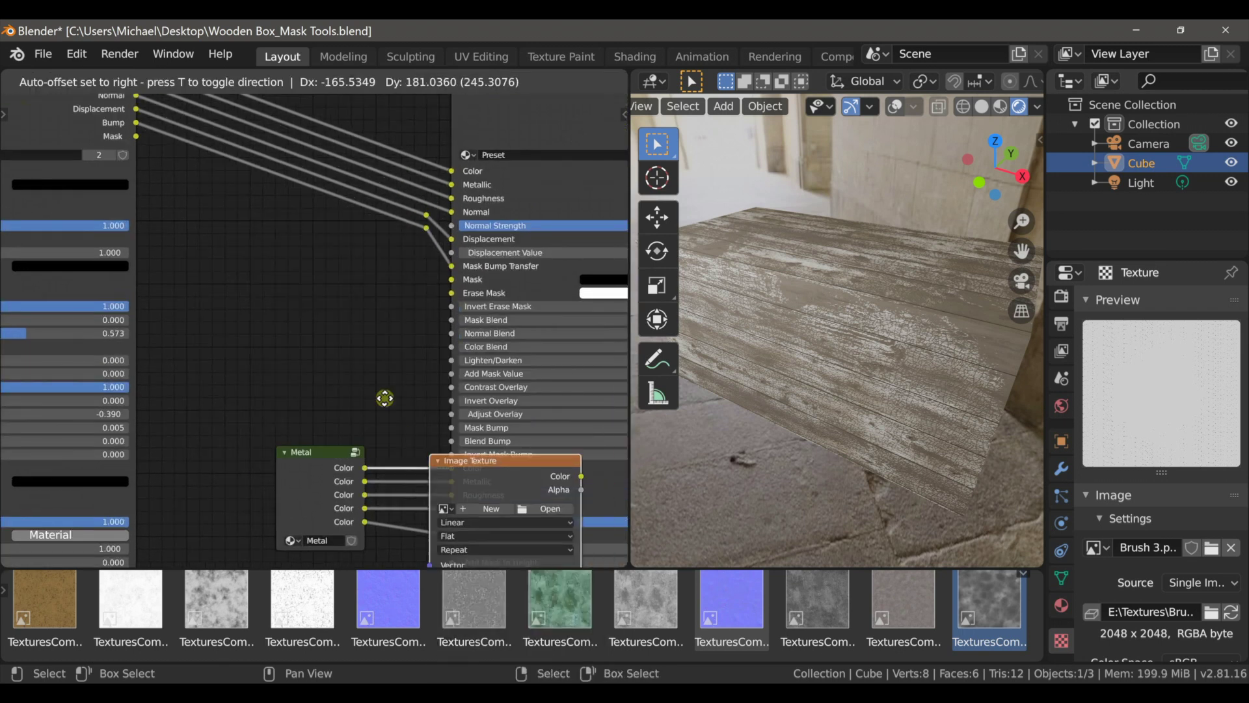
left_click(202, 253)
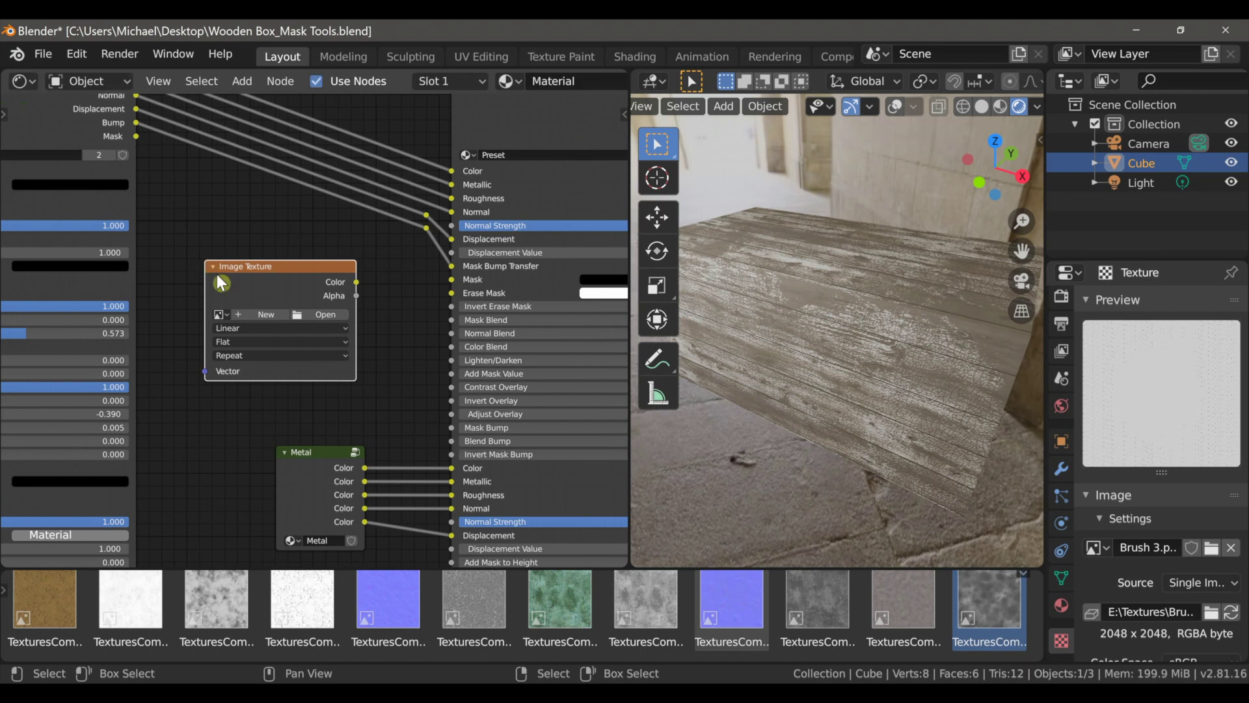
Create a new 2048 x 2048 px black image named Metal with 32 bit Float in the Image Texture node
left_click(275, 311)
left_click(361, 292)
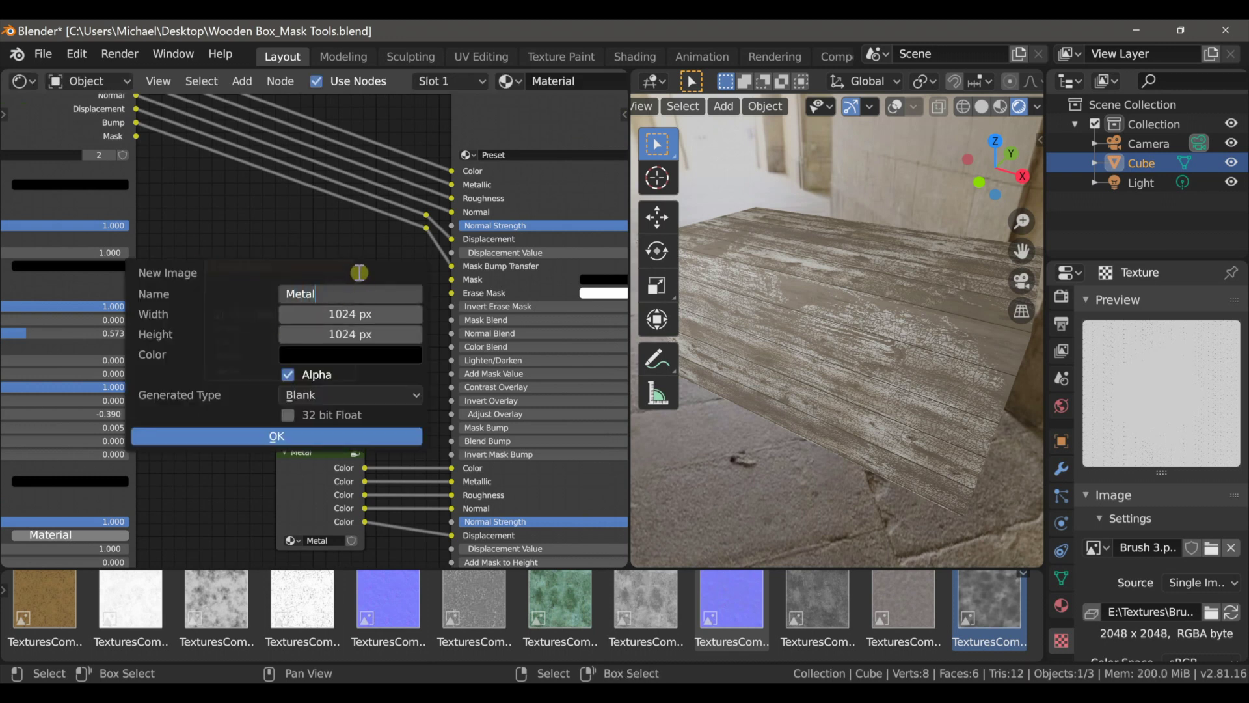
left_click(343, 318)
left_click_drag(359, 311, 360, 334)
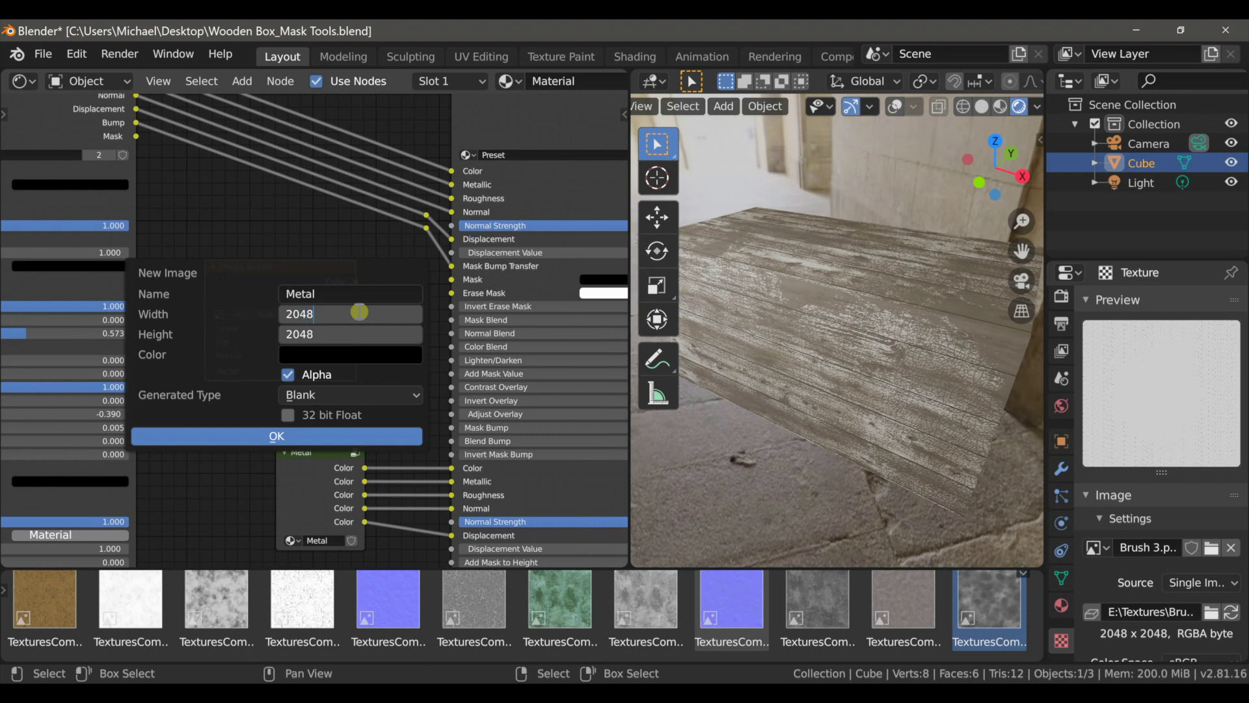
type("2048")
key("Return")
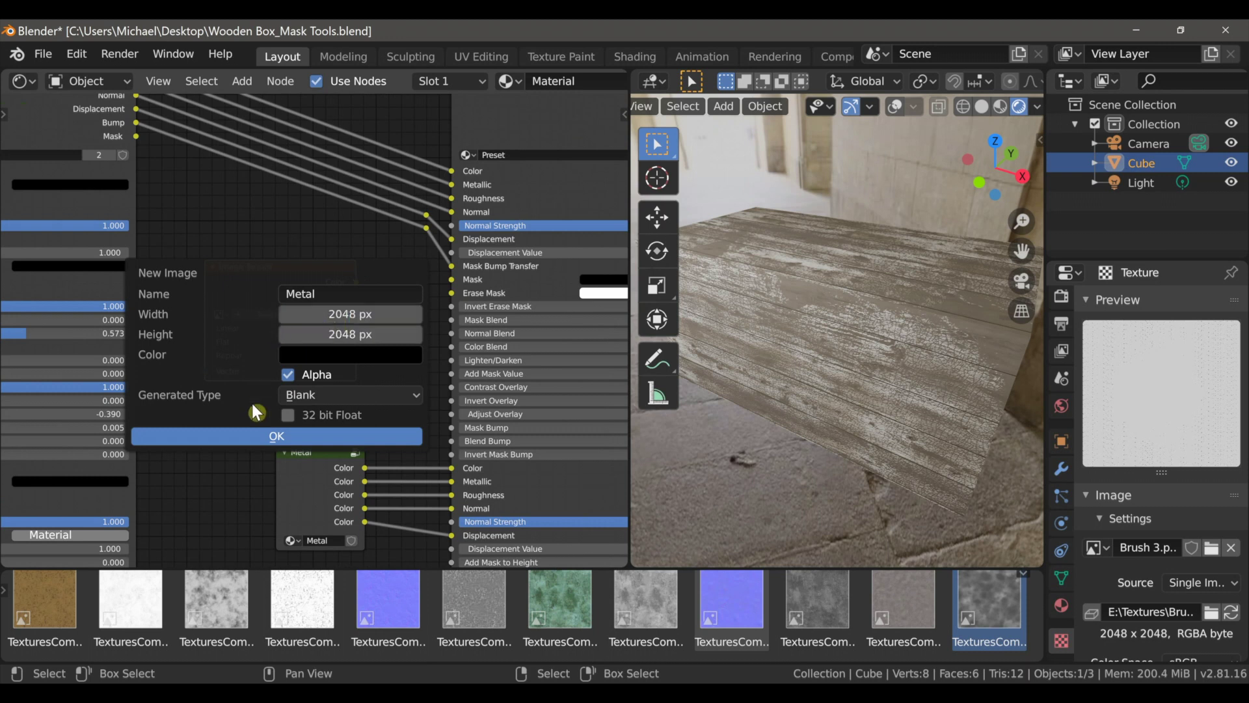
left_click(289, 416)
left_click(374, 433)
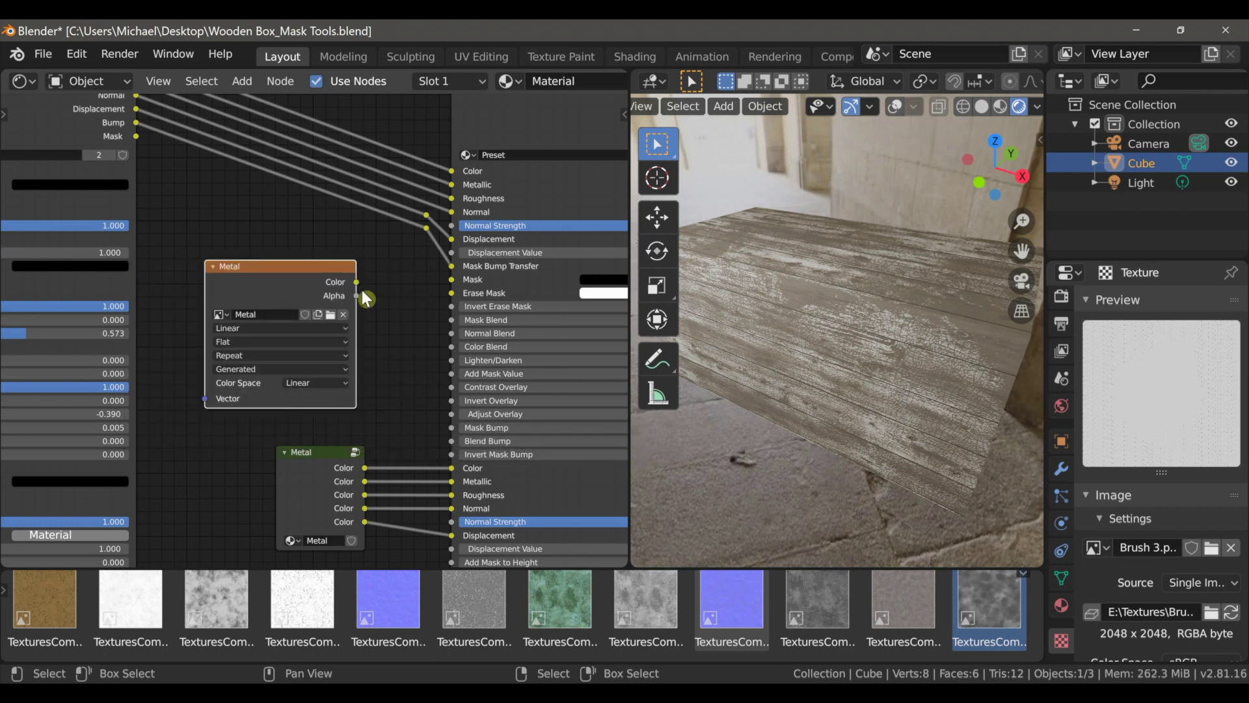
Connect the Metal image's Color output to the second Preset's Mask input and switch to the Texture Paint workspace for it
left_click_drag(357, 282, 459, 279)
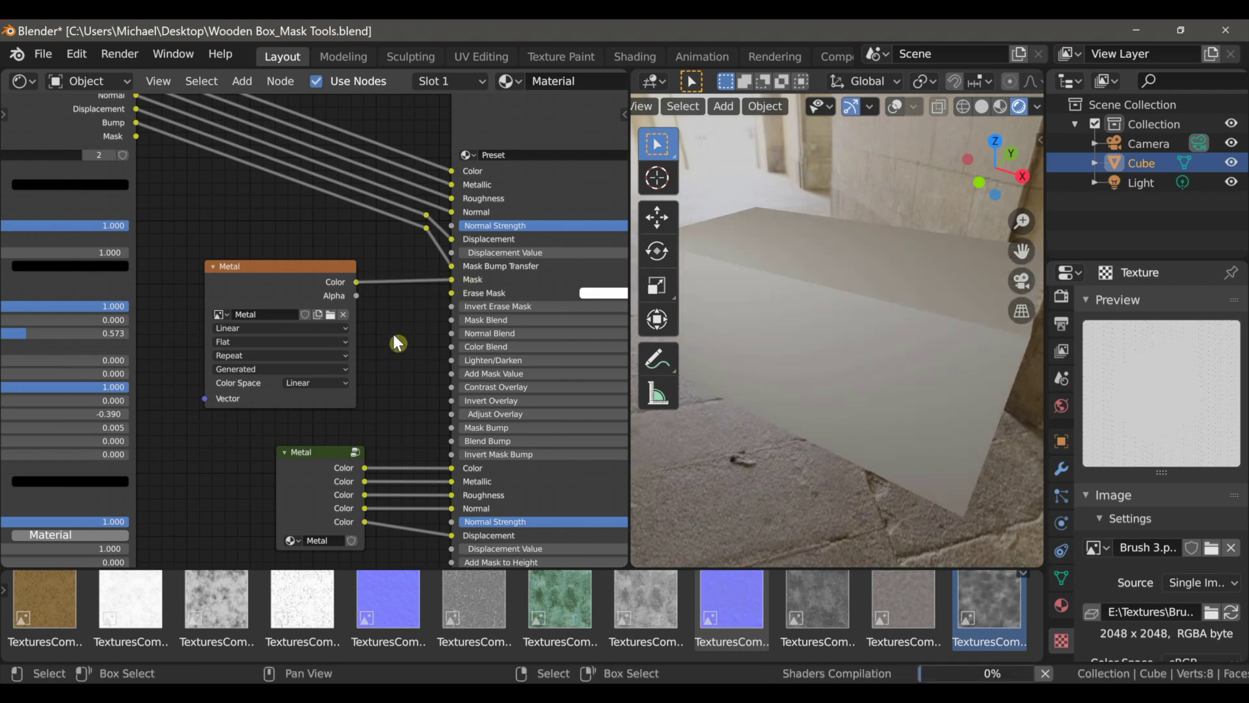
left_click(318, 280)
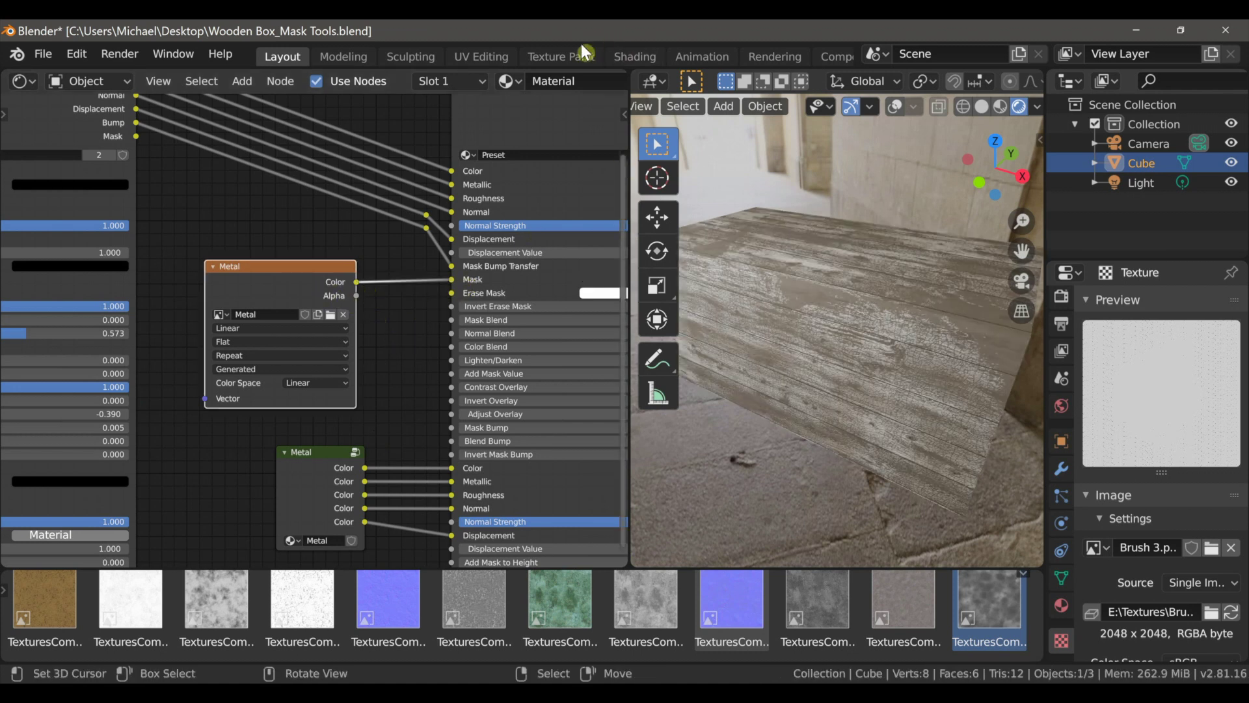
left_click(573, 60)
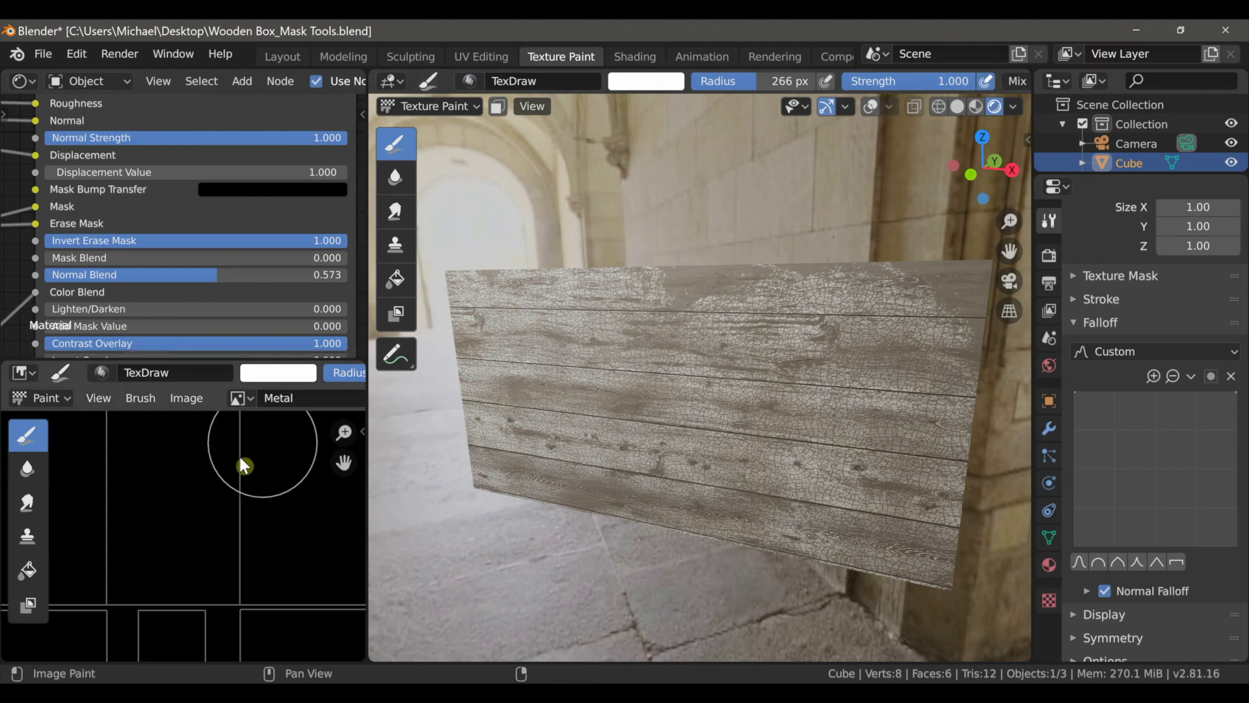
scroll(231, 463, "down", 3)
scroll(291, 302, "down", 2)
middle_click_drag(238, 294, 29, 253)
middle_click_drag(114, 273, 135, 240)
scroll(132, 218, "up", 1)
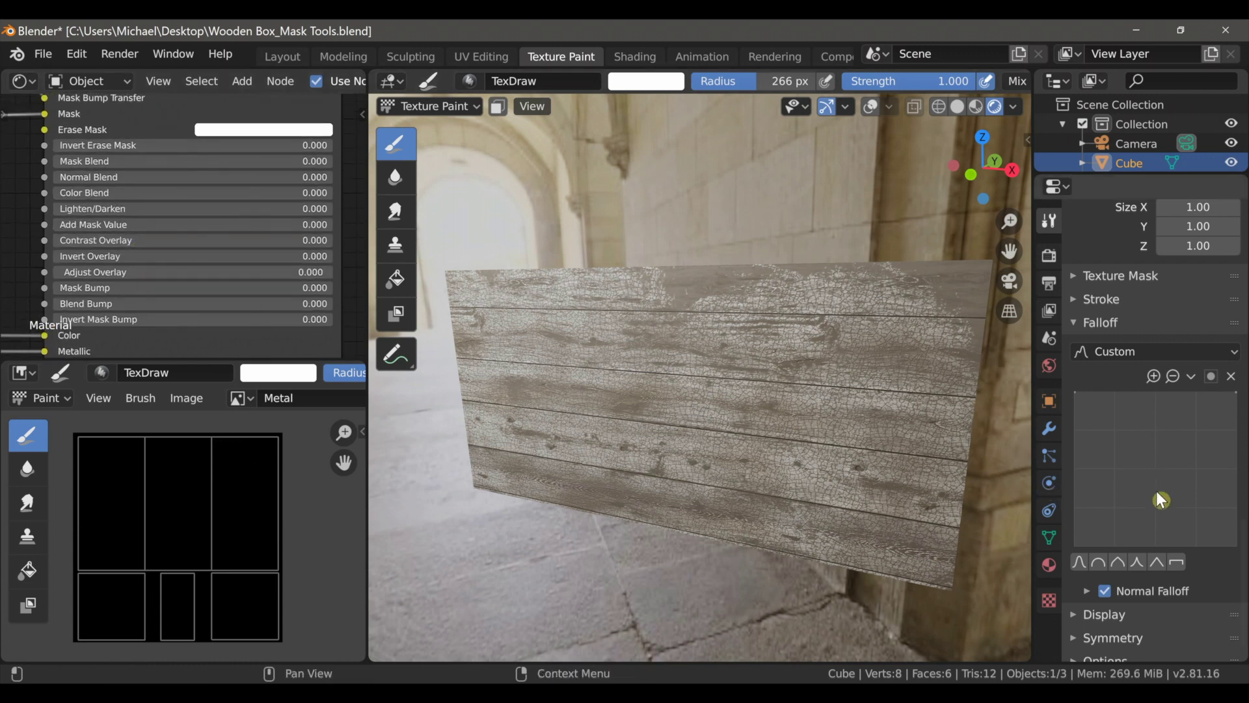
Show the brush's Symmetry settings and apply the smooth preset to its falloff curve
scroll(1160, 495, "down", 2)
left_click(1117, 603)
scroll(1156, 593, "down", 2)
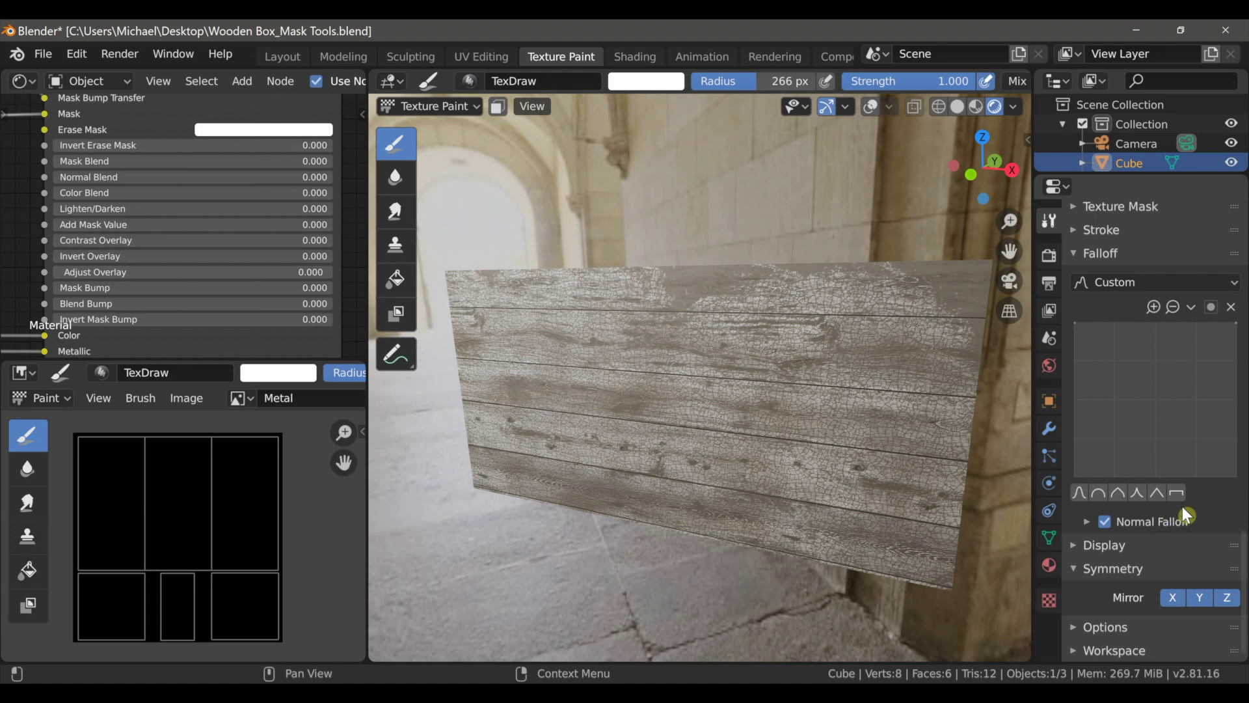
left_click(1080, 491)
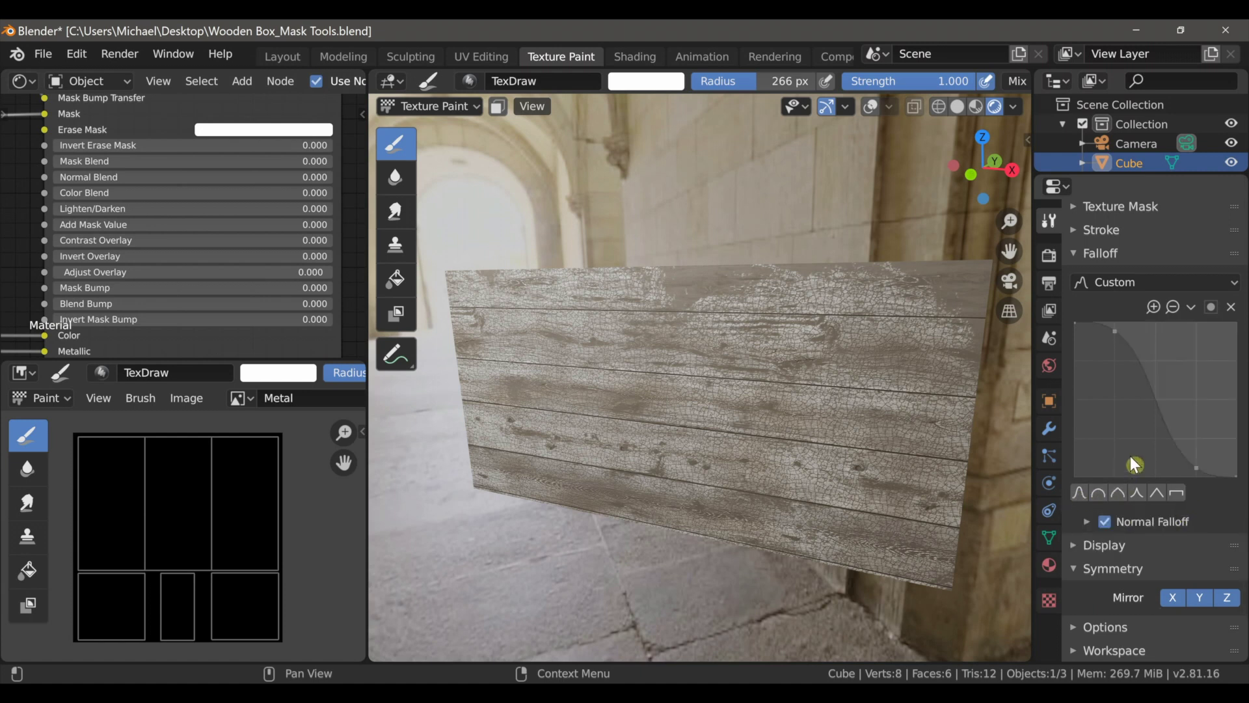
scroll(1131, 452, "up", 2)
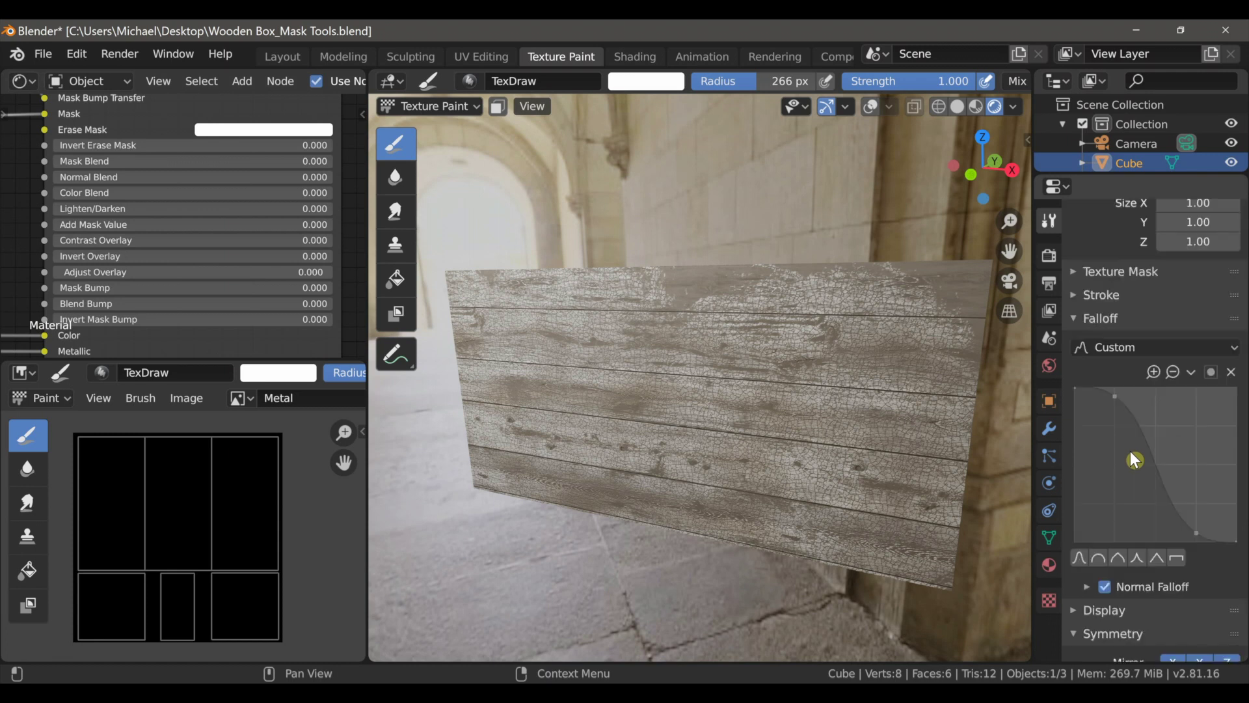
Set the brush's stroke method to Line
scroll(1135, 456, "up", 4)
left_click(1079, 414)
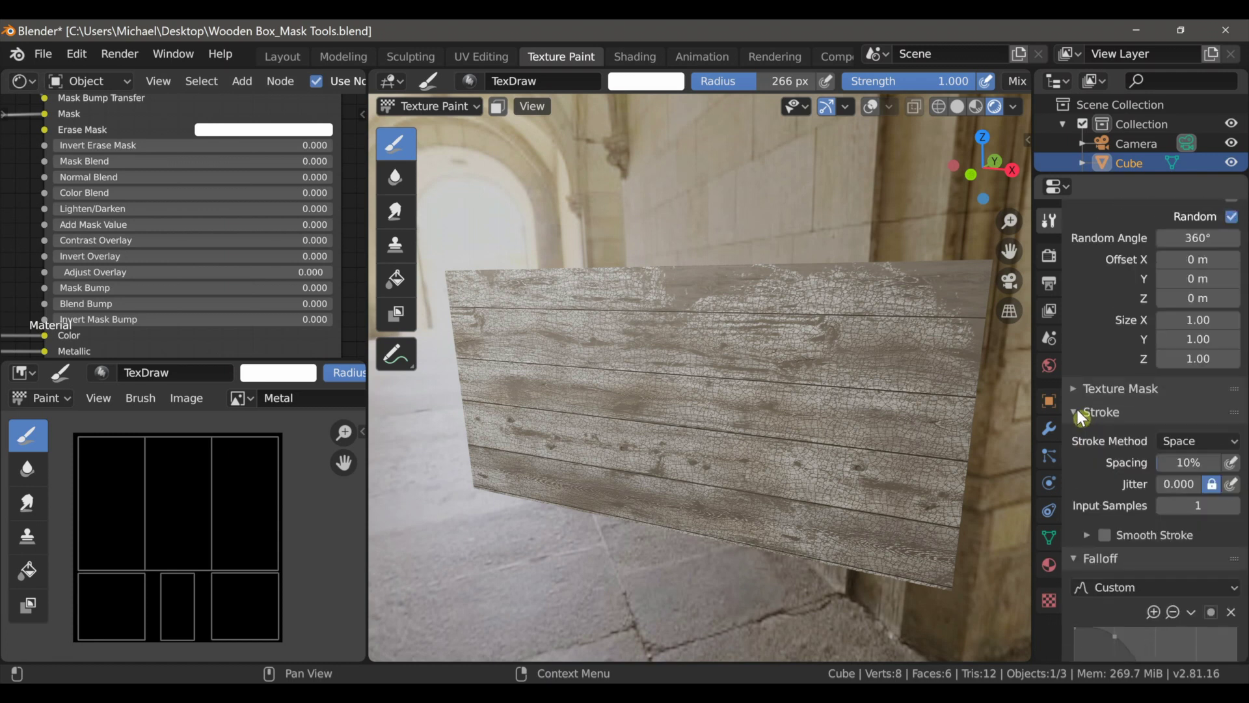
left_click(1180, 443)
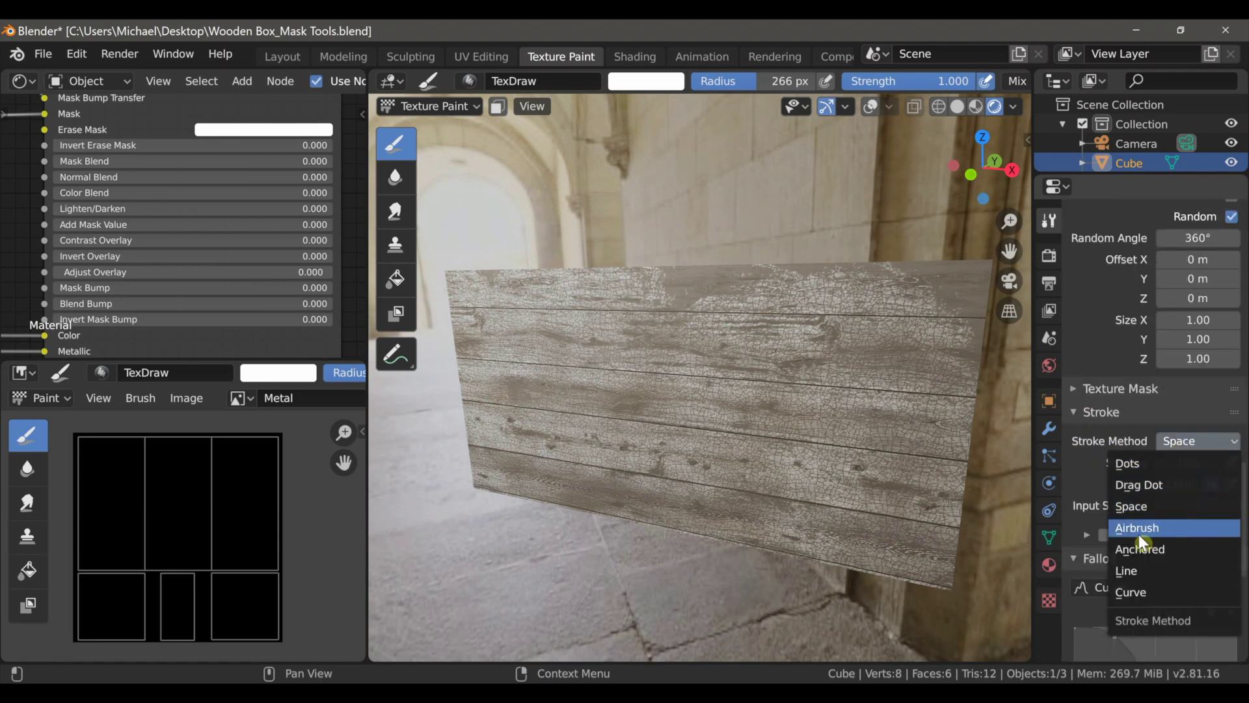
left_click(1135, 570)
Remove the texture assigned to the TexDraw brush
scroll(1168, 467, "up", 9)
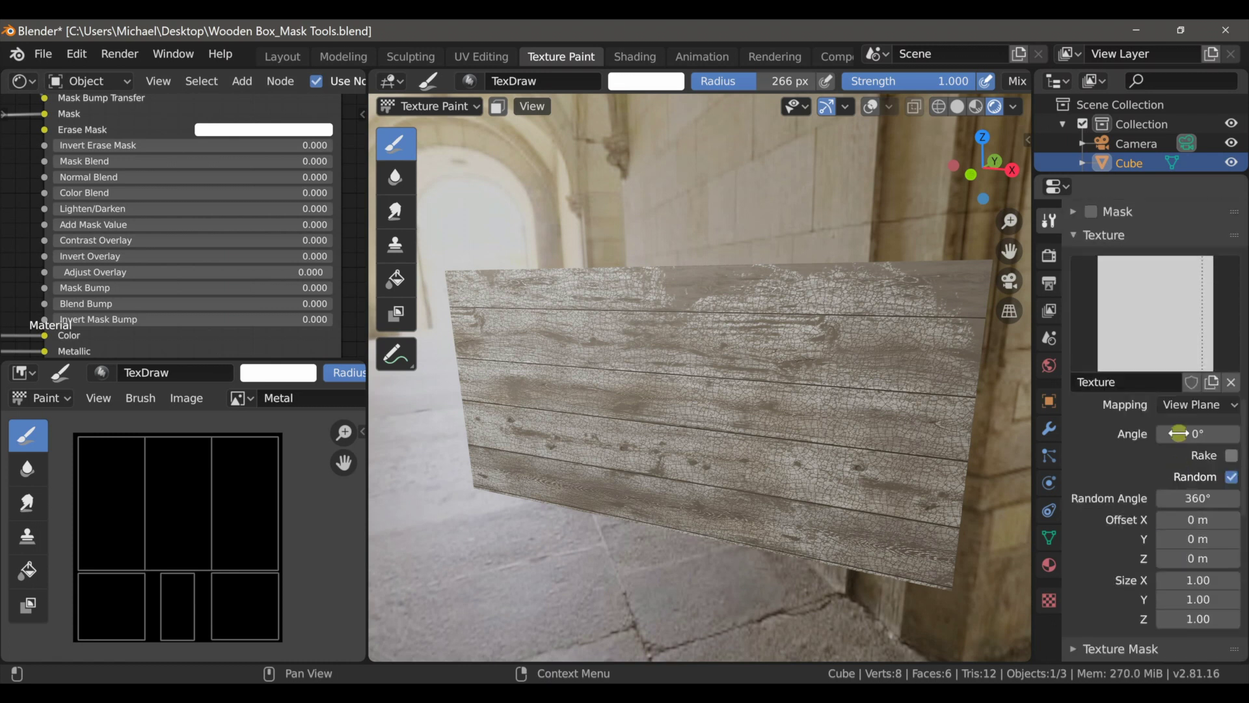
left_click(1231, 382)
scroll(1165, 434, "up", 3)
scroll(1173, 447, "up", 8)
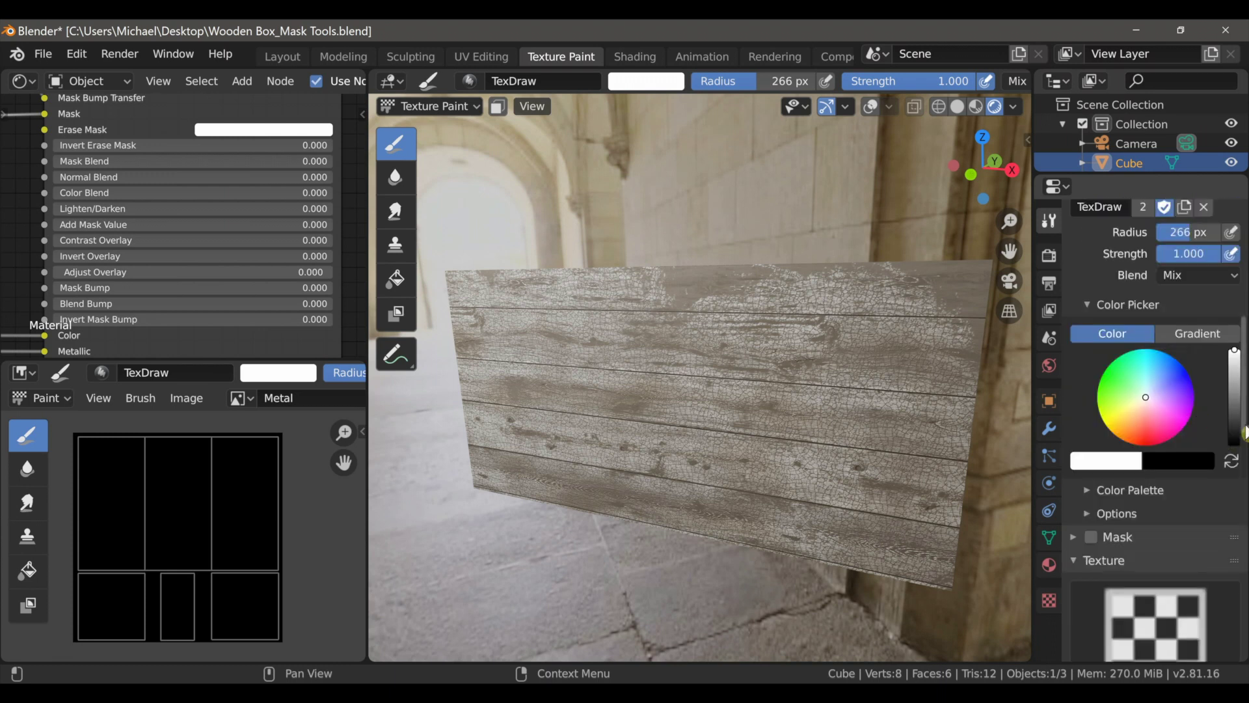
Lower the brush colour's brightness from white to a light grey
scroll(1244, 432, "up", 10)
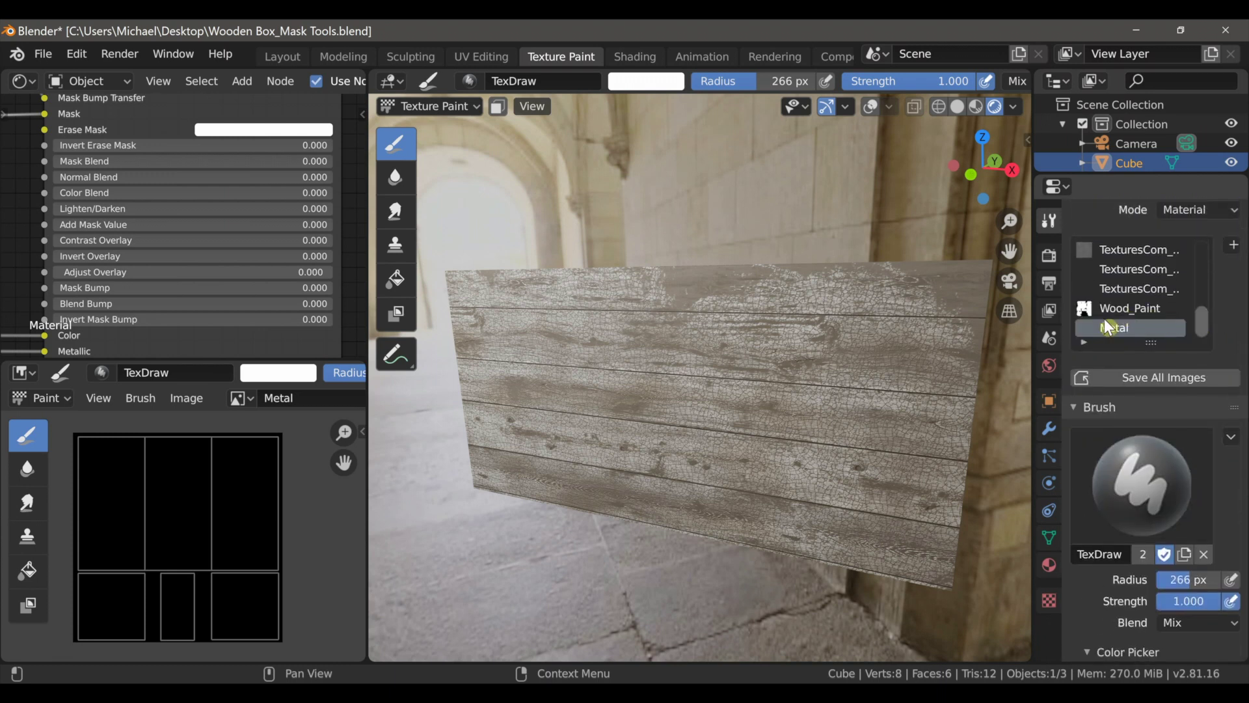
scroll(1244, 420, "down", 8)
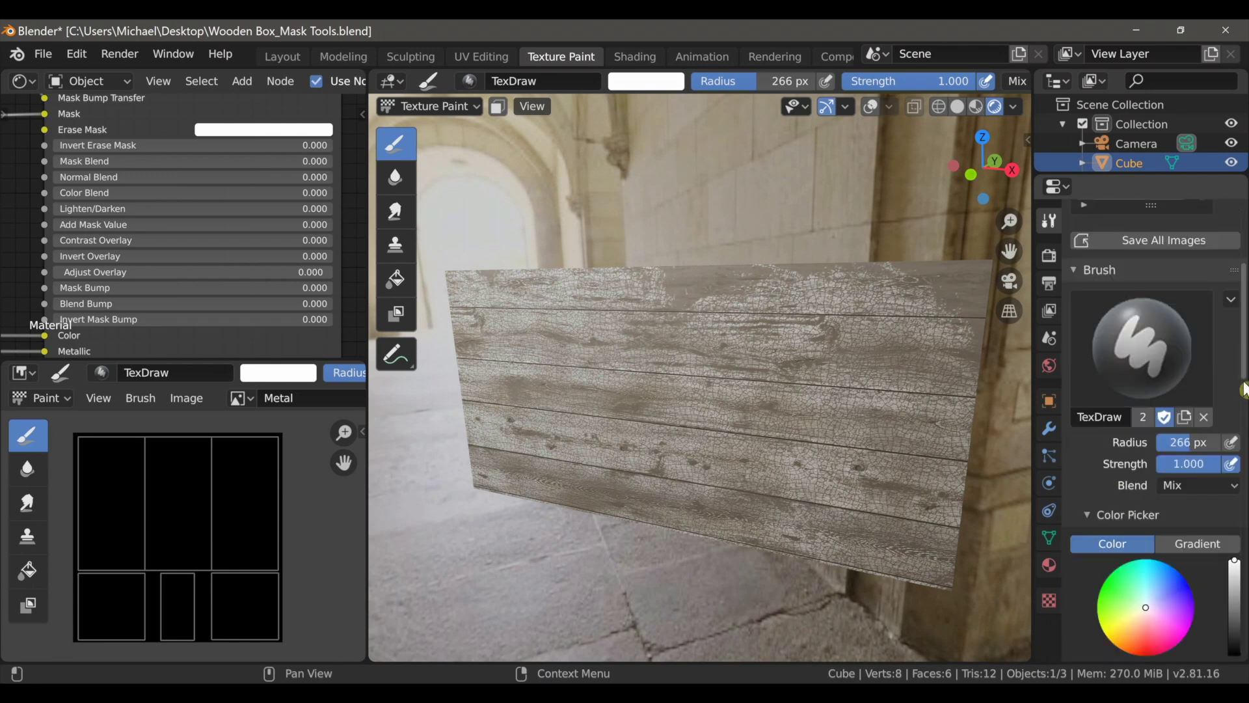
left_click_drag(1237, 416, 1235, 443)
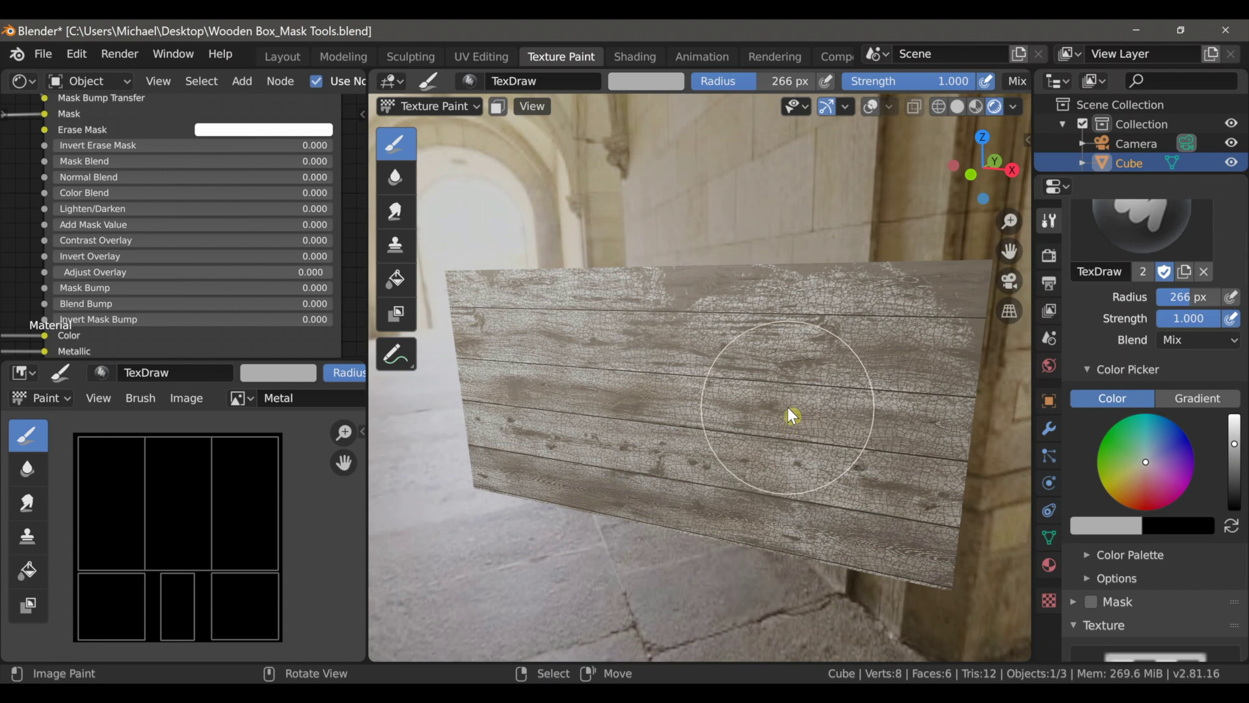
View the box straight from the front and reduce the brush radius to 68 px
key("KP_1")
scroll(780, 376, "up", 2)
middle_click_drag(775, 368, 757, 392, "shift")
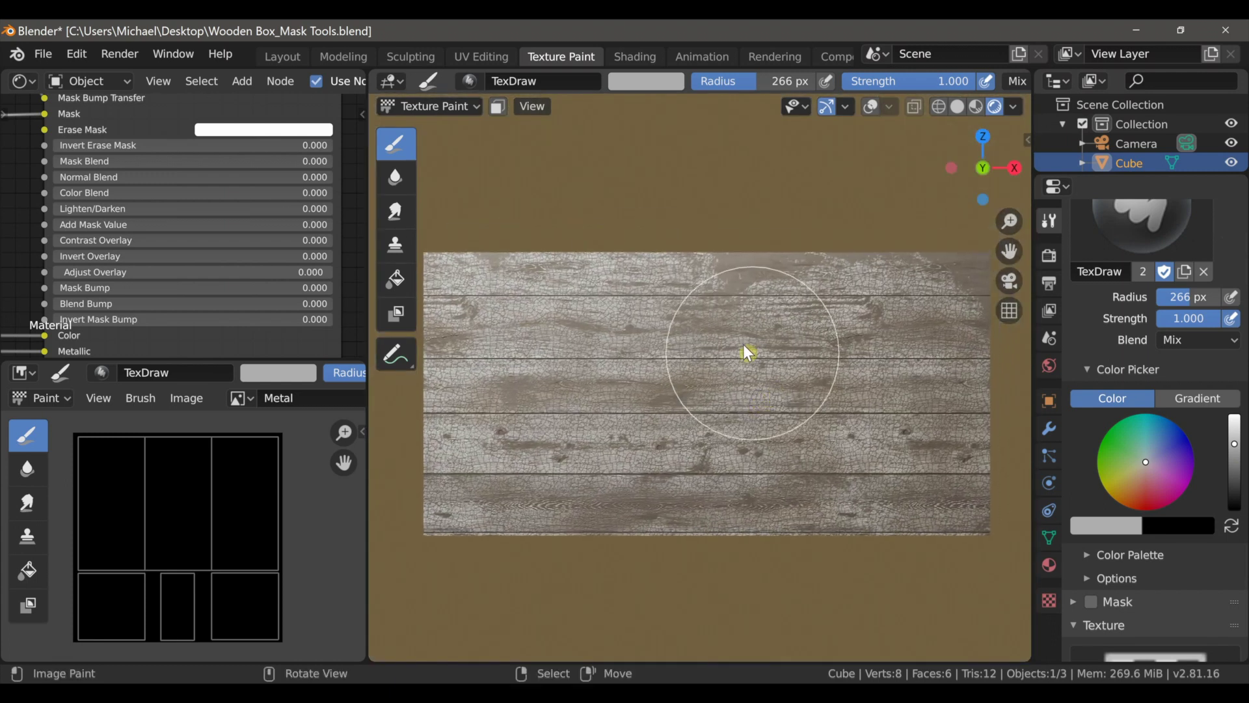
scroll(576, 311, "down", 2)
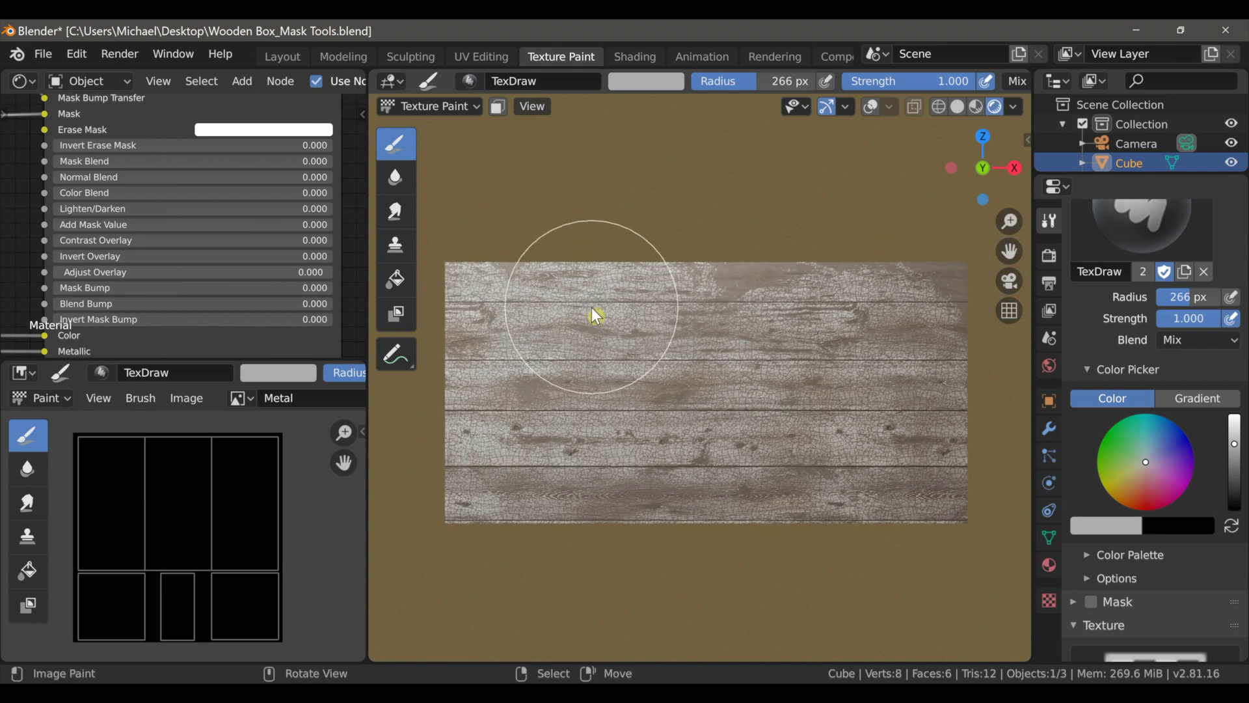
key("f")
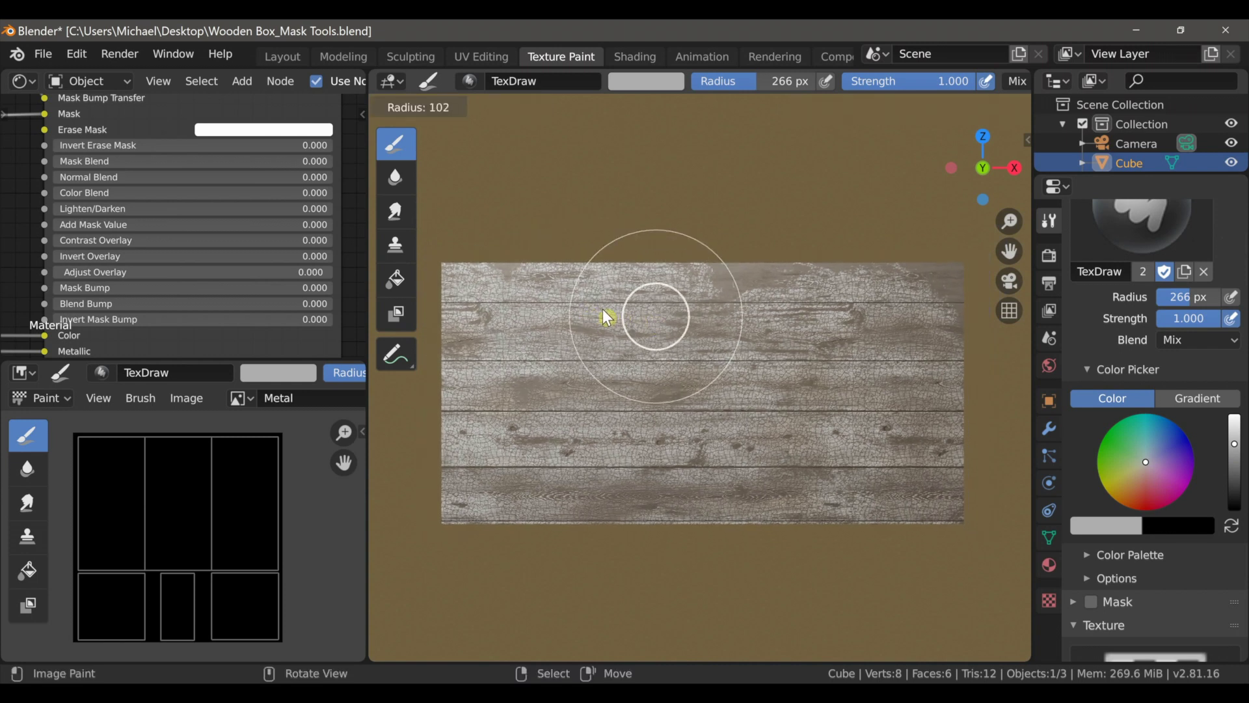
left_click(605, 318)
key("f")
left_click(505, 289)
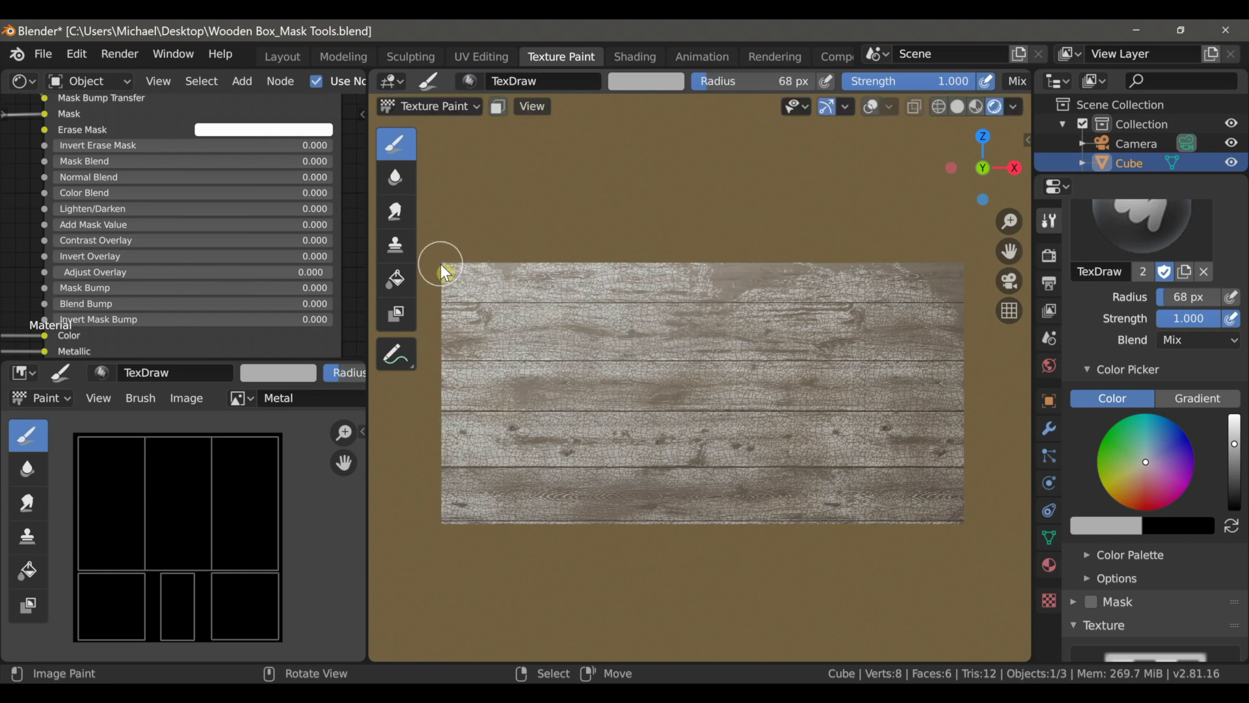
Paint straight grey lines along the edges of the box's front face on the Metal mask
left_click_drag(442, 263, 843, 343)
mouse_move(686, 508)
left_mouse_down()
mouse_move(768, 597)
mouse_move(842, 585)
mouse_move(800, 301)
mouse_move(966, 265)
left_mouse_up()
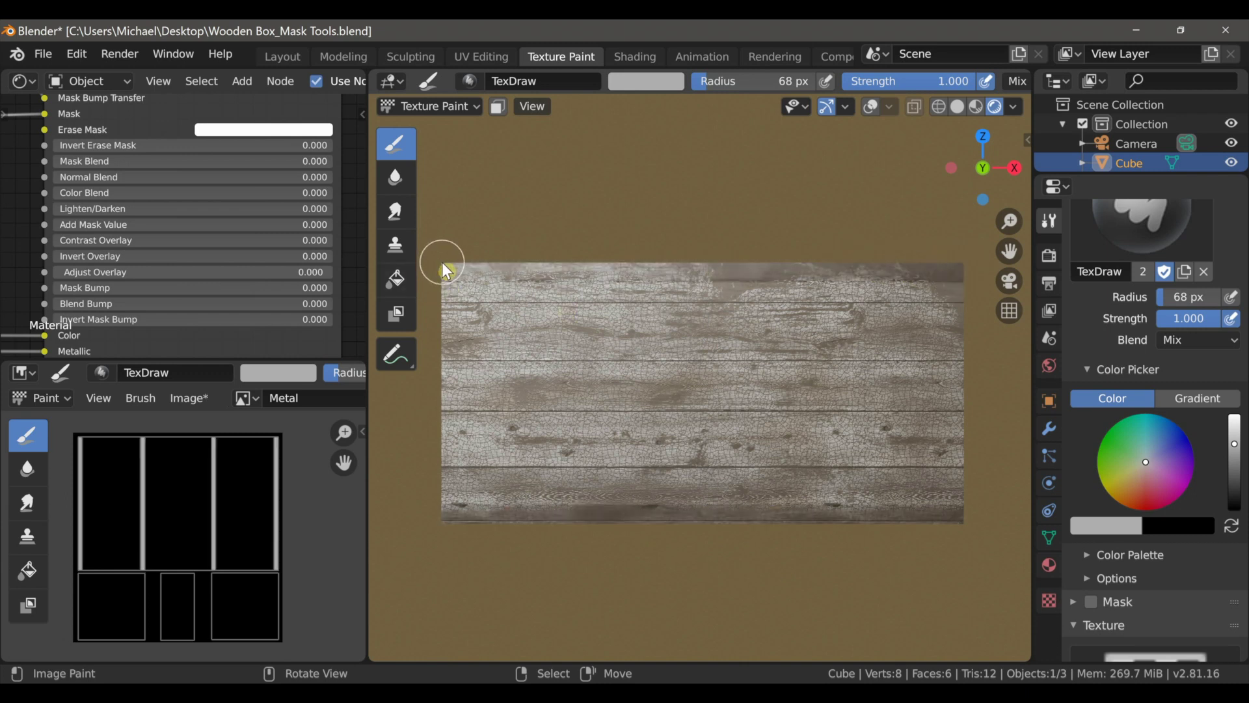
mouse_move(441, 263)
left_mouse_down()
mouse_move(458, 463)
mouse_move(441, 536)
left_mouse_up()
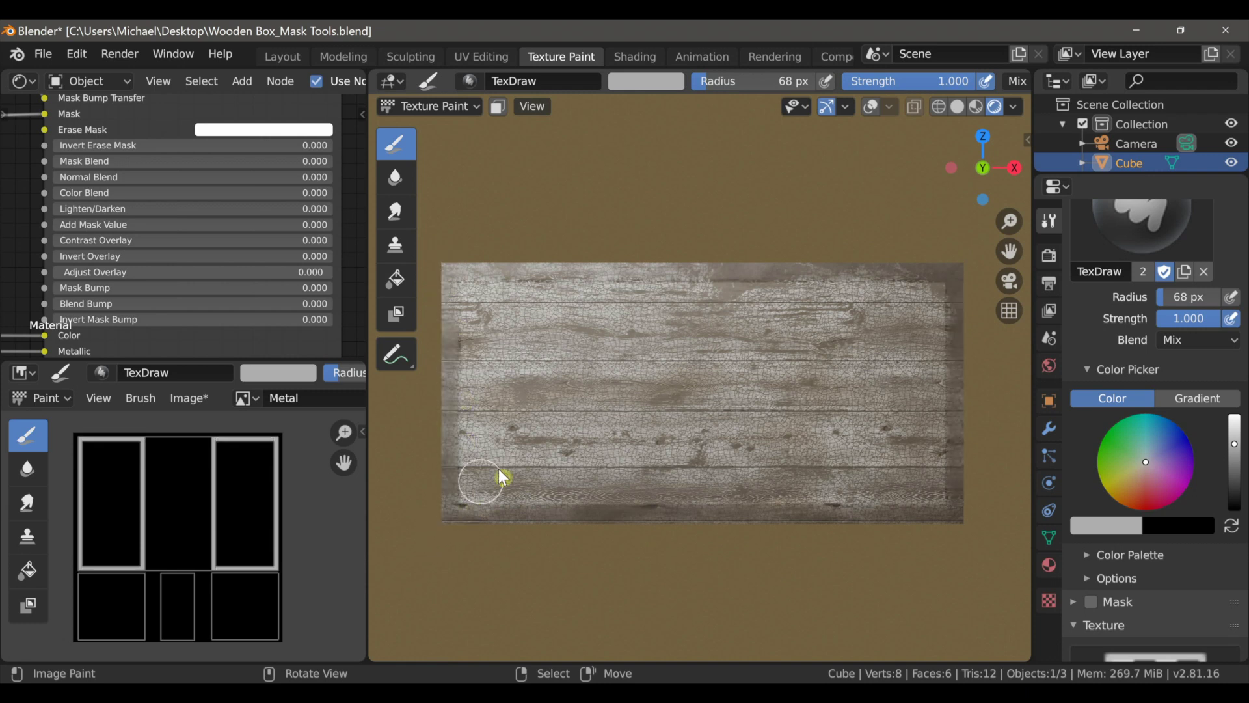
In the right side view, paint straight grey lines along the upper and vertical edges of the box's end face
key("KP_3")
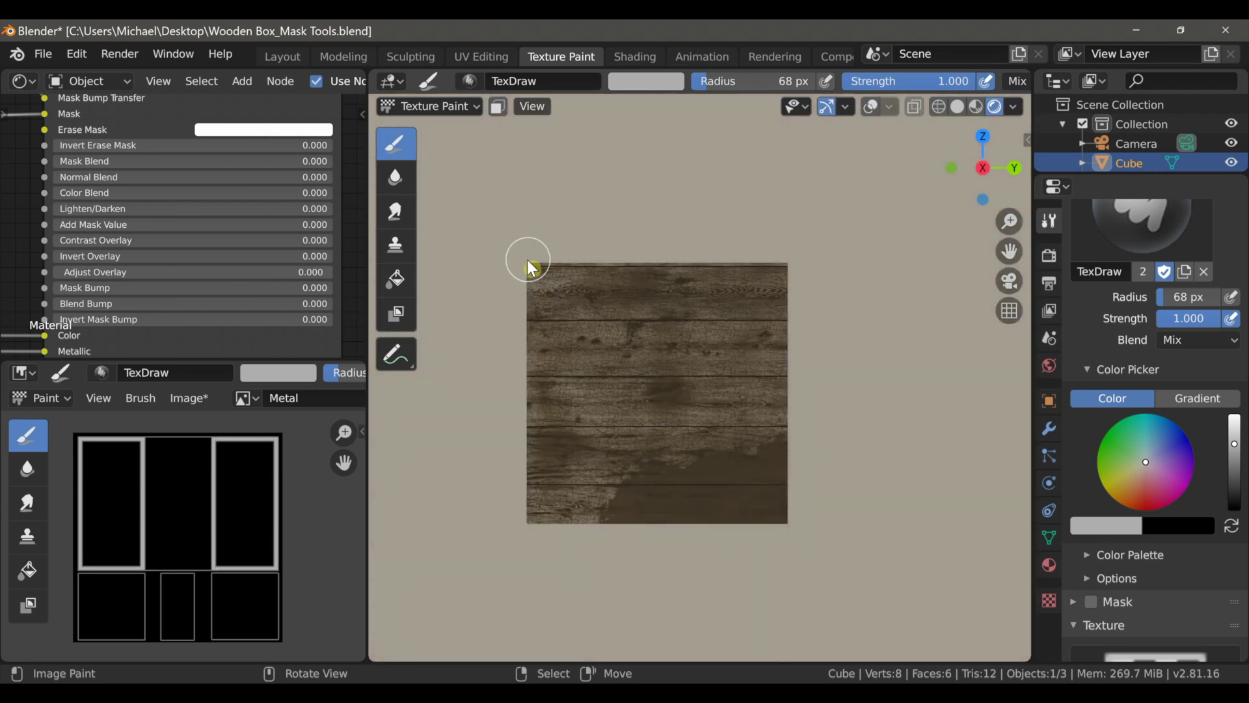
left_click_drag(527, 262, 798, 263)
left_click_drag(528, 264, 529, 536)
In the top view, paint straight grey lines along the edges of the box's top face
key("KP_7")
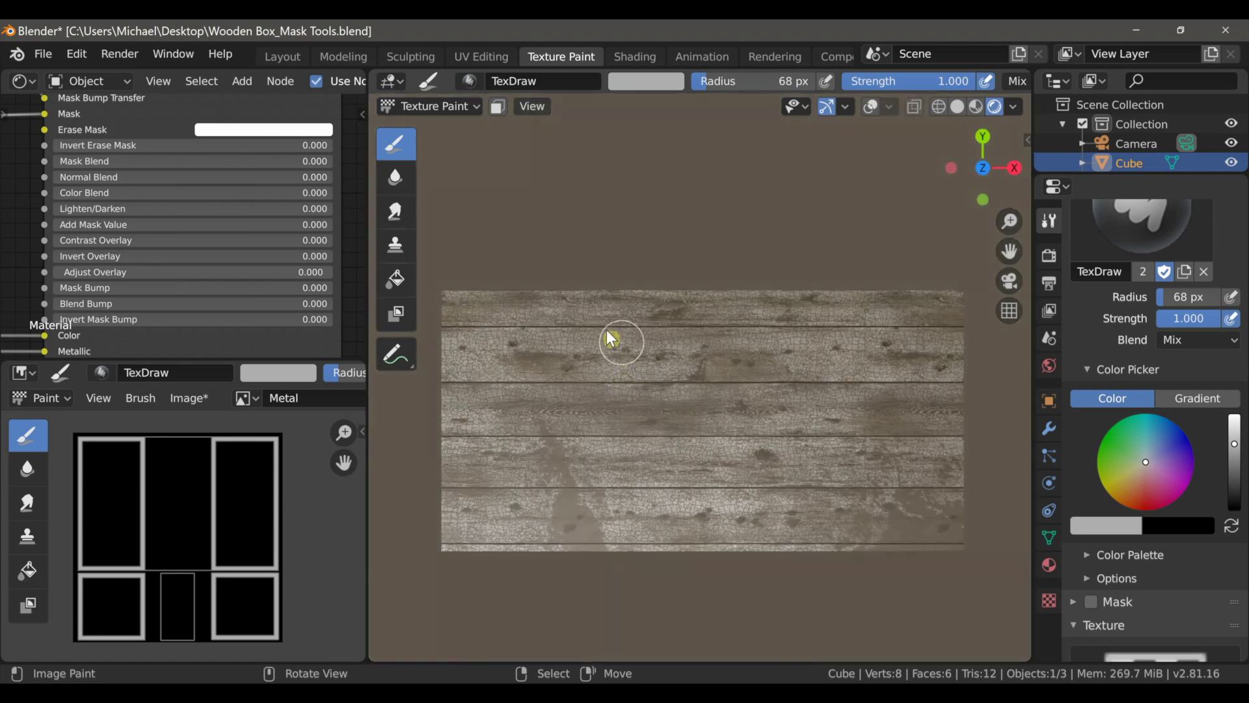
mouse_move(441, 290)
left_mouse_down()
mouse_move(580, 310)
mouse_move(917, 304)
mouse_move(966, 290)
left_mouse_up()
left_click_drag(442, 294, 443, 568)
mouse_move(508, 513)
middle_mouse_down()
mouse_move(578, 503)
mouse_move(668, 419)
mouse_move(681, 332)
mouse_move(664, 415)
mouse_move(669, 377)
mouse_move(697, 396)
mouse_move(673, 361)
middle_mouse_up()
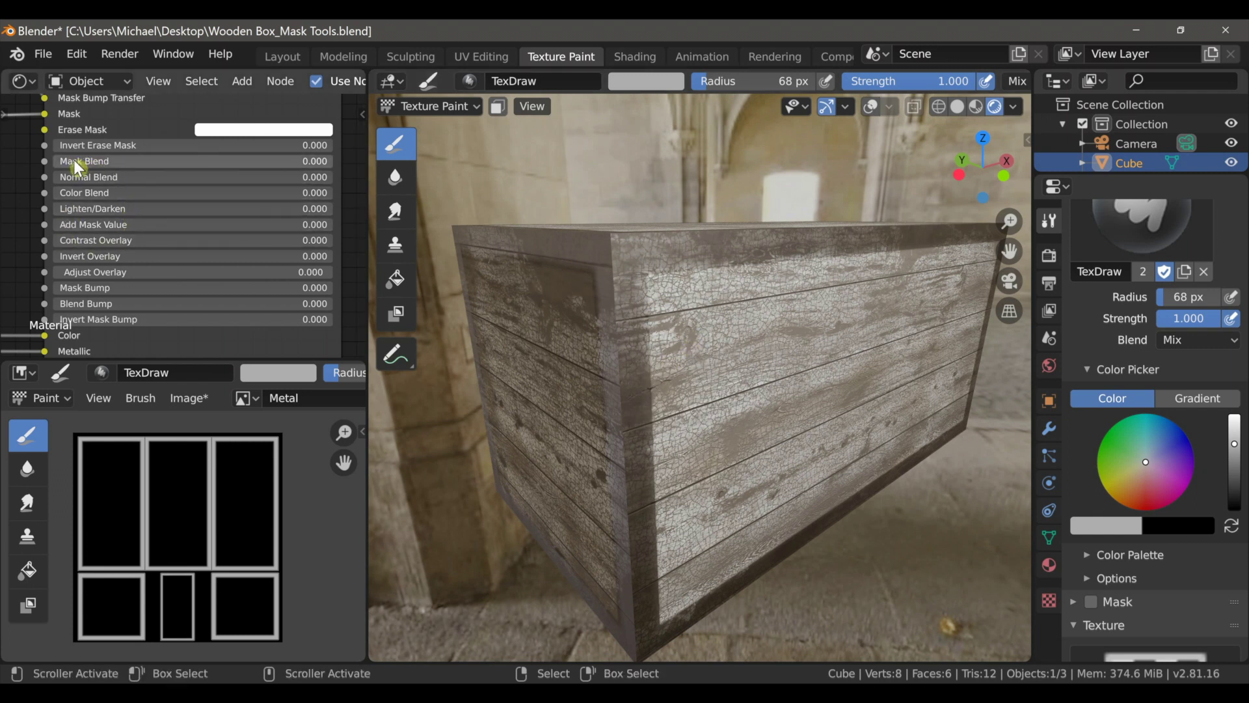
Set the second Preset's Mask Blend to 1.000 and its Mask Bump to 0.189
left_click_drag(104, 164, 283, 164)
middle_click_drag(727, 291, 758, 323)
left_click_drag(99, 293, 177, 293)
middle_click_drag(706, 332, 723, 400, "ctrl")
middle_click_drag(722, 401, 528, 355)
mouse_move(659, 392)
middle_mouse_down("ctrl")
mouse_move(659, 359)
mouse_move(693, 311)
mouse_move(677, 393)
middle_mouse_up("ctrl")
middle_click_drag(677, 397, 729, 333, "ctrl")
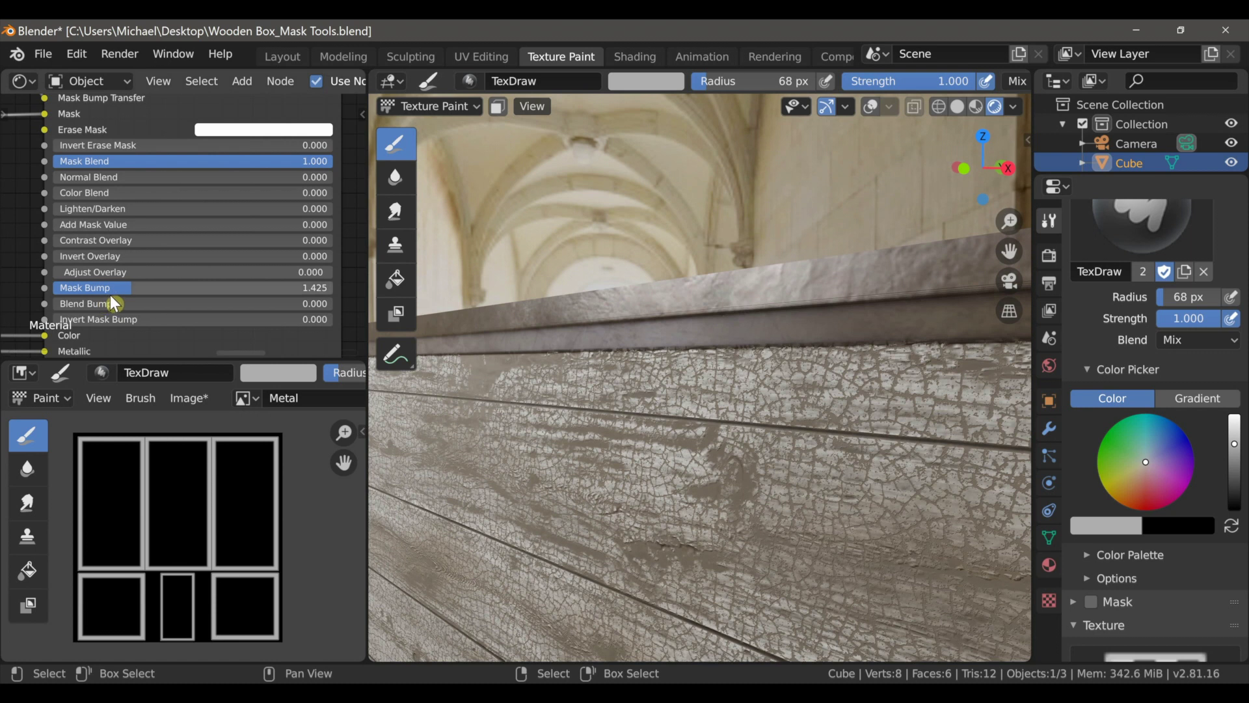
left_click_drag(195, 288, 130, 287)
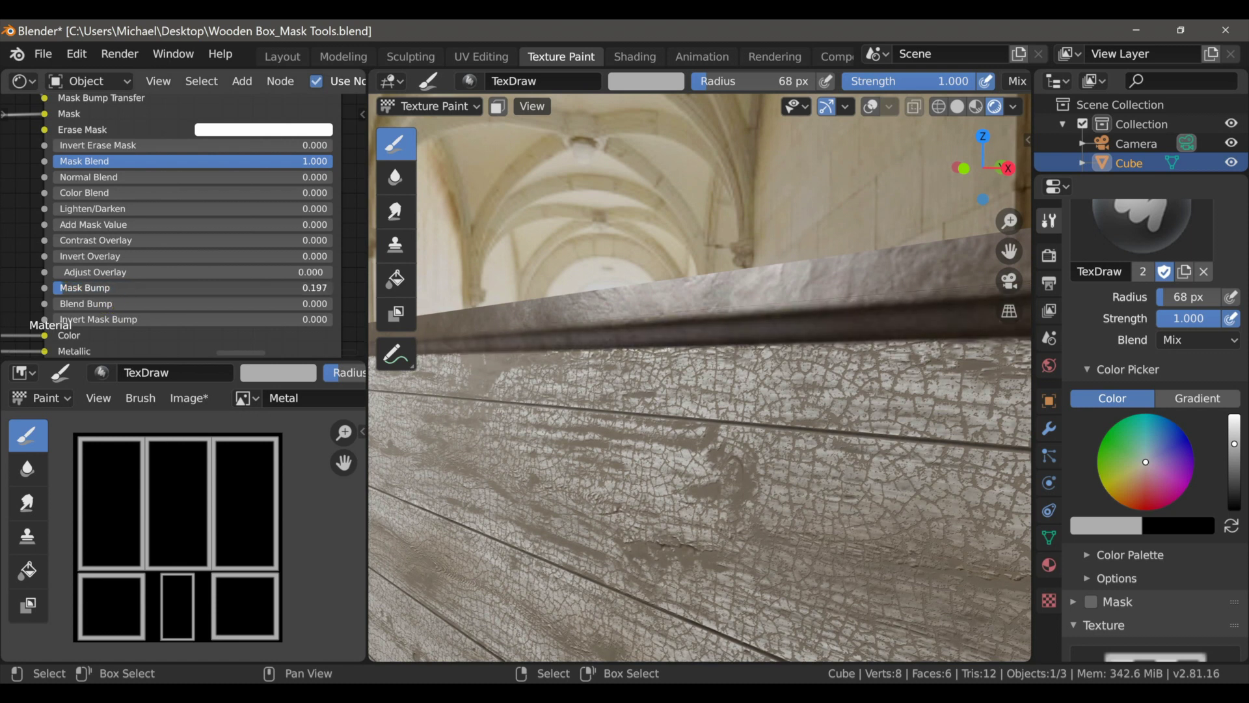
Examine the metal frame on the box and the soft edge of the grey line in the Metal mask image
scroll(521, 358, "down", 5)
mouse_move(521, 358)
middle_mouse_down()
mouse_move(711, 378)
mouse_move(687, 357)
mouse_move(536, 360)
mouse_move(628, 395)
mouse_move(640, 374)
mouse_move(619, 363)
mouse_move(643, 393)
mouse_move(646, 373)
mouse_move(631, 373)
middle_mouse_up()
scroll(646, 372, "down", 1)
scroll(242, 523, "up", 8)
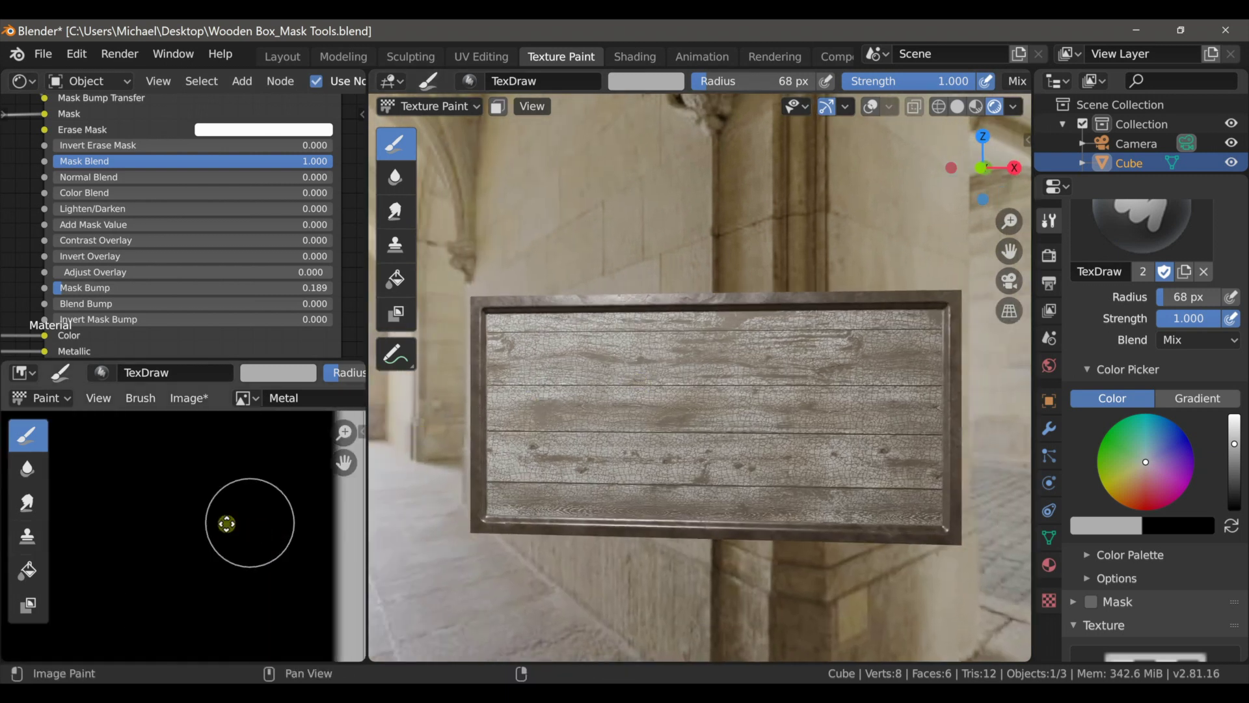
middle_click_drag(64, 495, 39, 490)
scroll(123, 517, "up", 2)
middle_click_drag(207, 533, 189, 529)
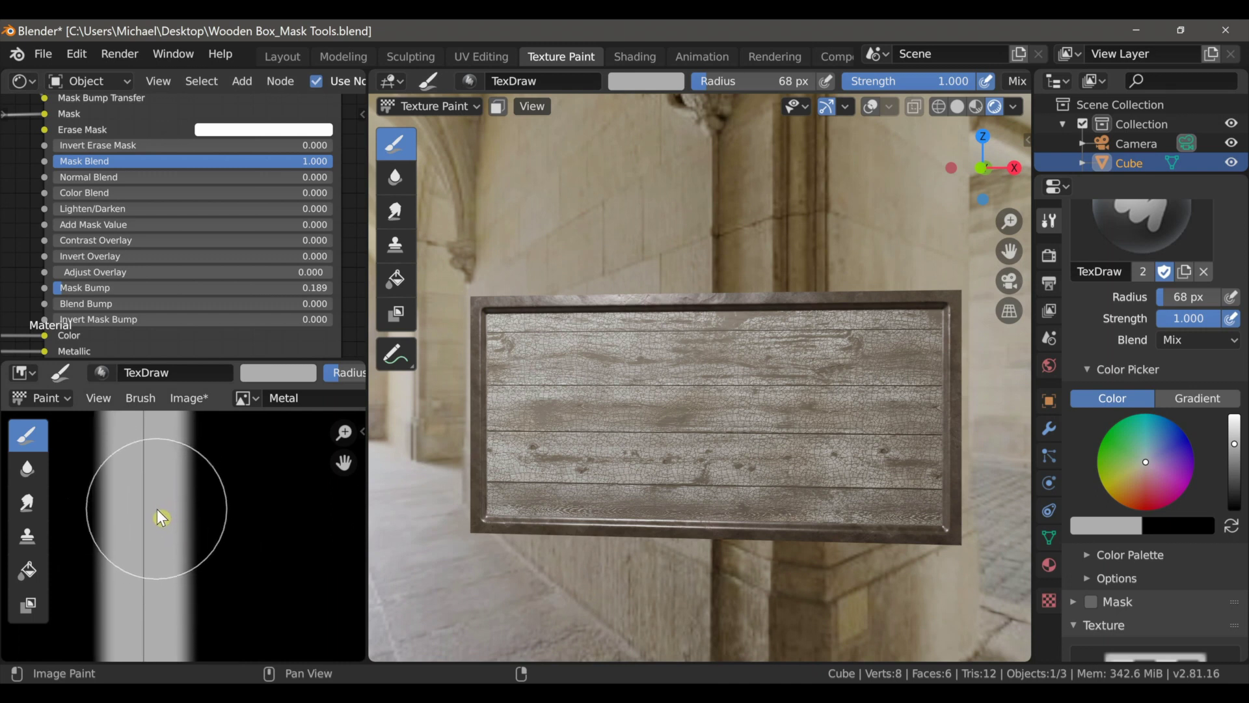
scroll(279, 512, "up", 3)
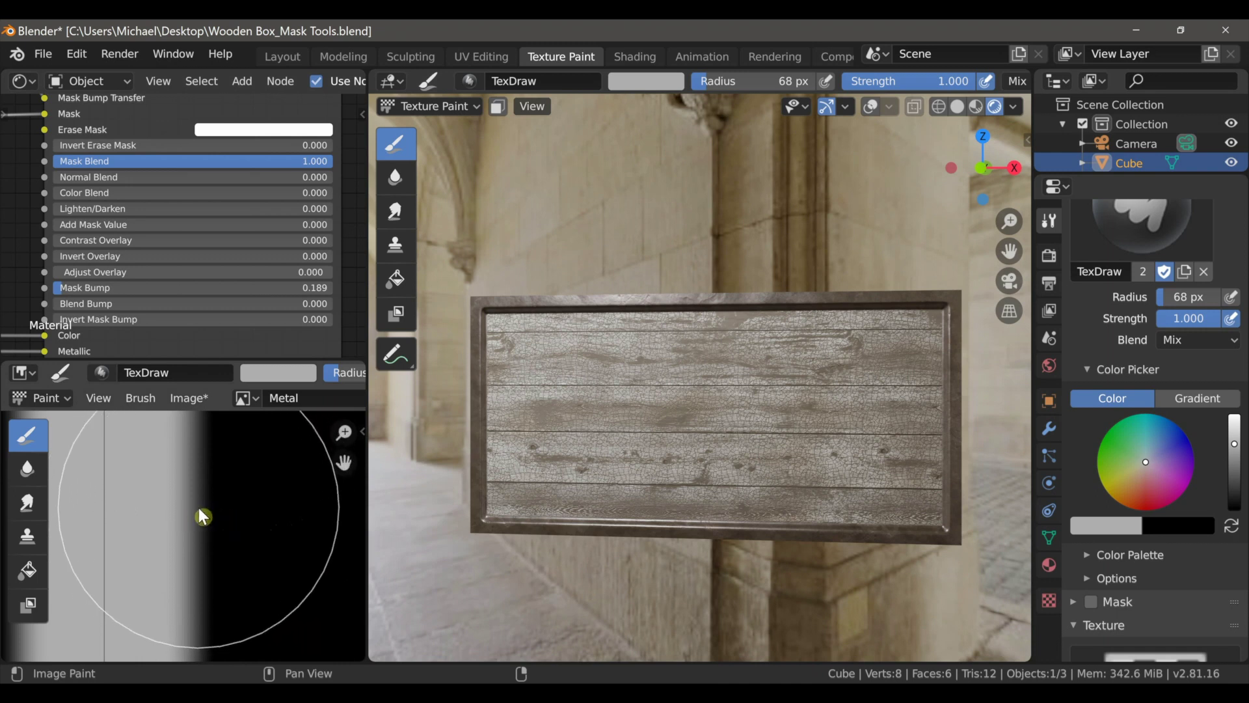
Set the second Preset's Add Mask Value to 0.692 and save the file
middle_click_drag(611, 333, 572, 382)
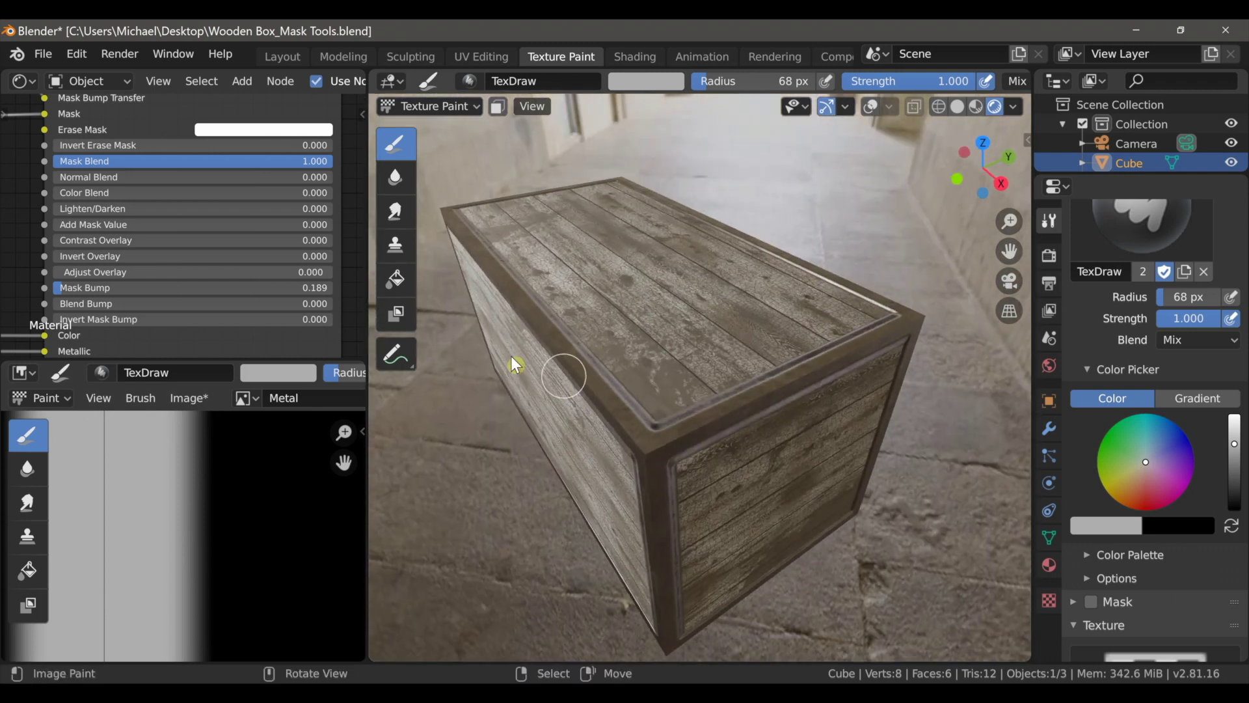
left_click_drag(79, 226, 359, 226)
middle_click_drag(522, 294, 539, 259)
scroll(540, 260, "up", 3)
middle_click_drag(592, 345, 607, 316)
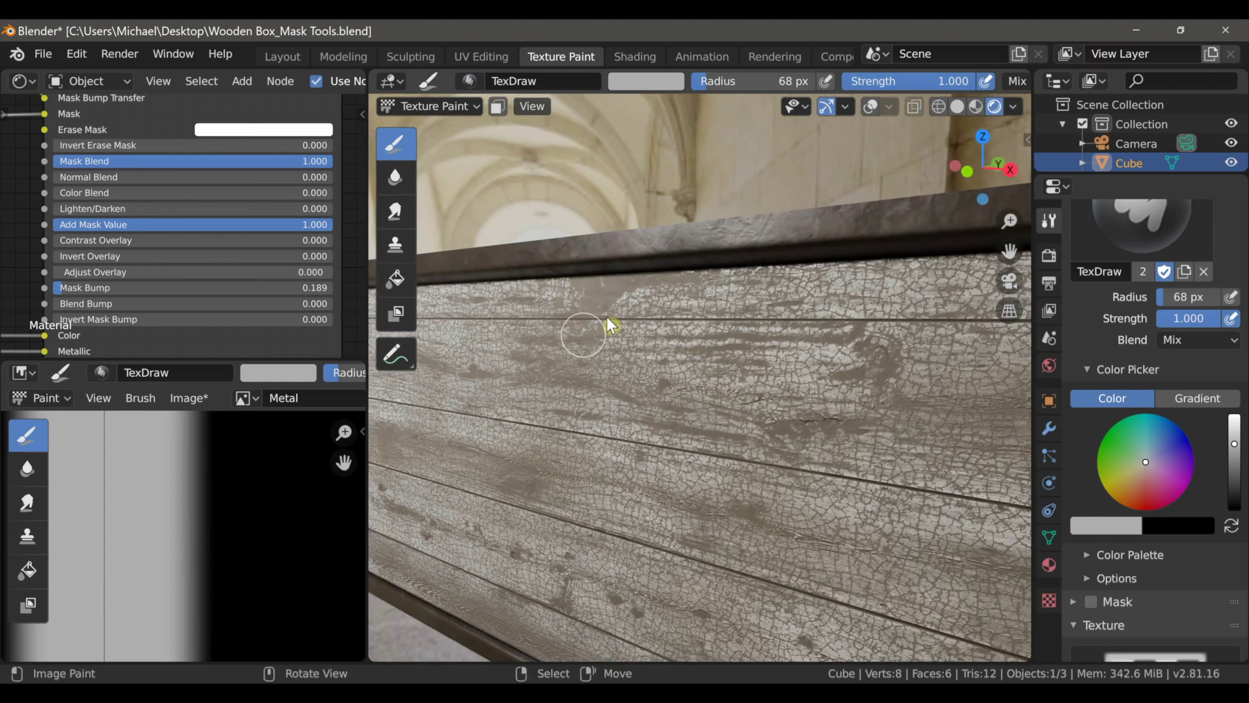
left_click_drag(326, 224, 220, 225)
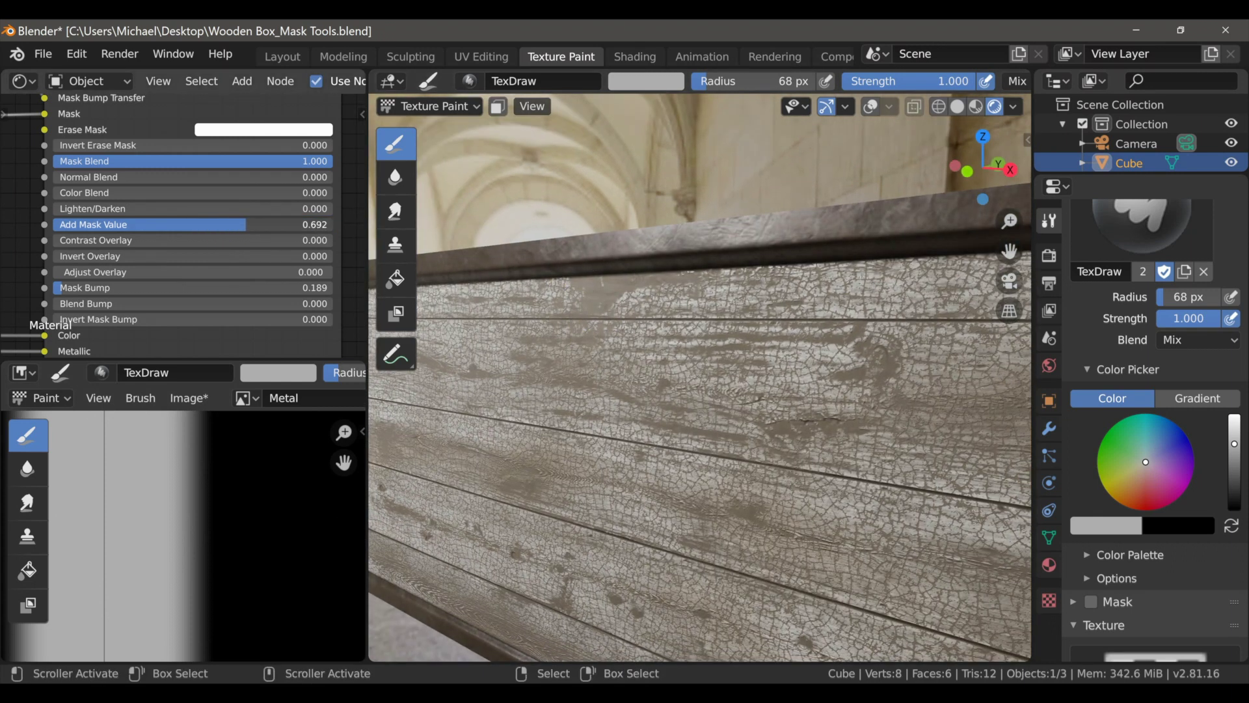
scroll(506, 311, "down", 5)
mouse_move(521, 319)
middle_mouse_down()
mouse_move(618, 346)
mouse_move(639, 326)
mouse_move(644, 338)
mouse_move(636, 314)
mouse_move(719, 332)
middle_mouse_up()
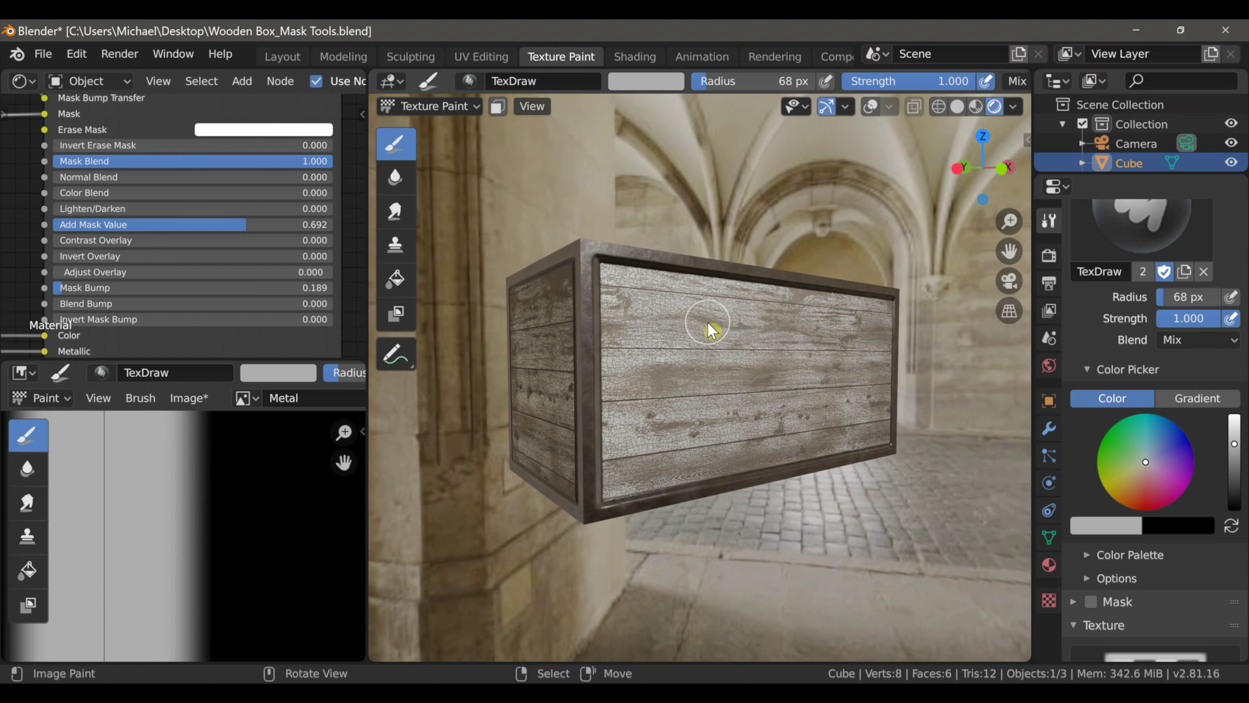
key("ctrl+s")
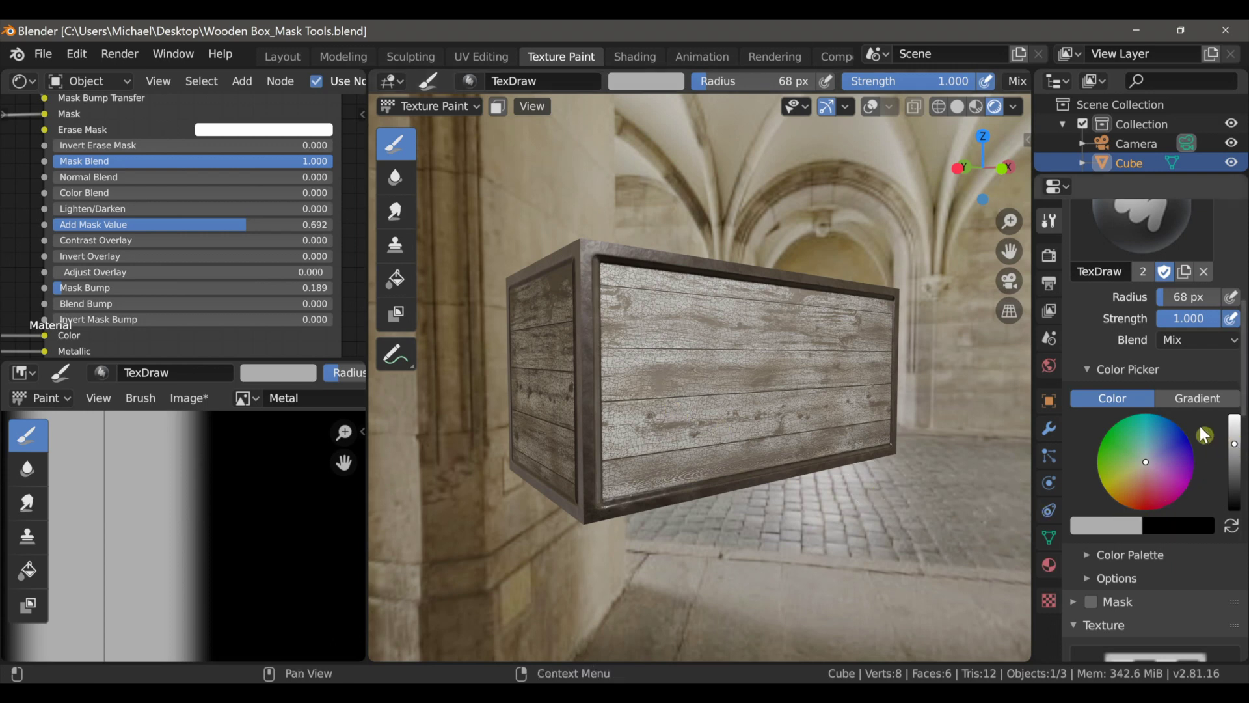
Return to the front view of the box and raise the brush colour's brightness to full white
key("KP_1")
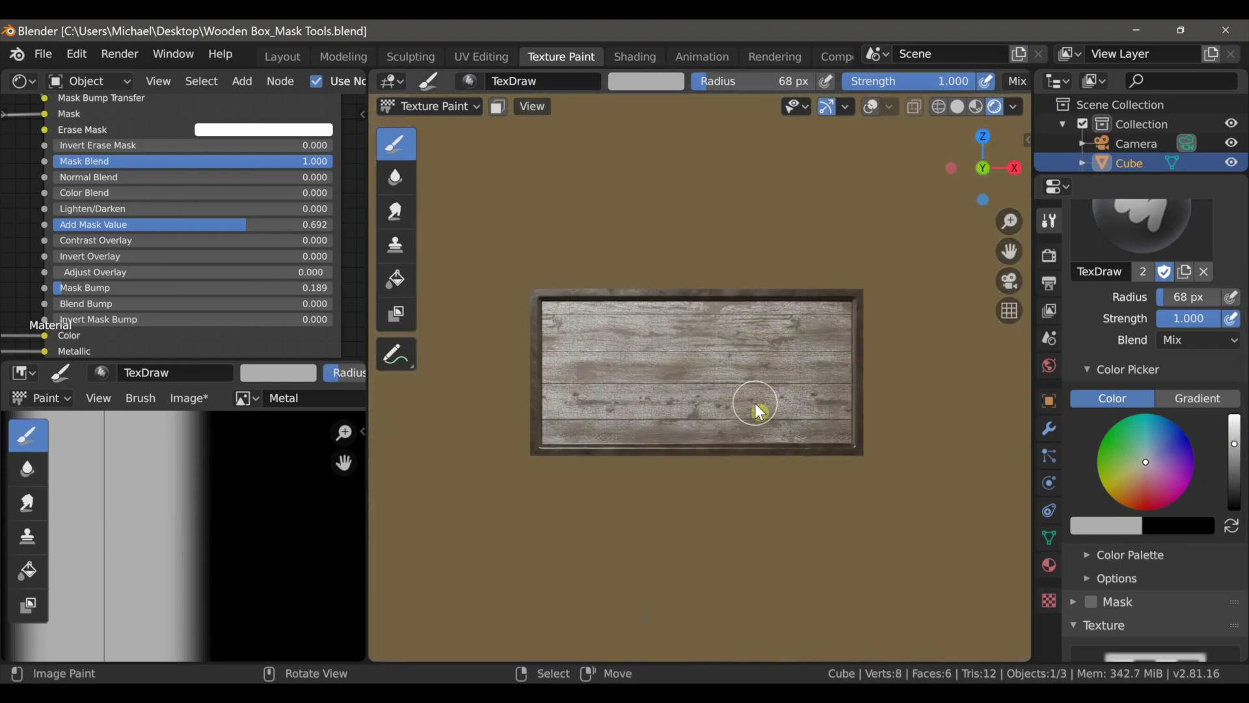
scroll(755, 404, "up", 4)
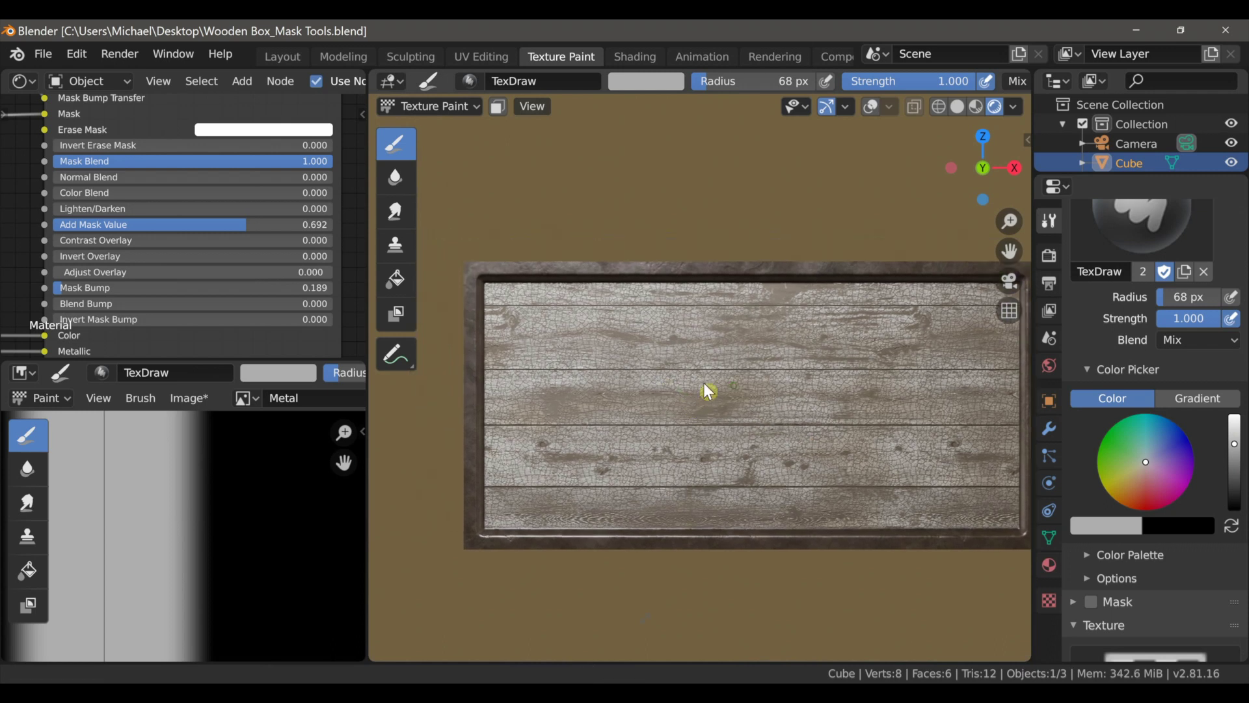
middle_click_drag(734, 385, 693, 381, "shift")
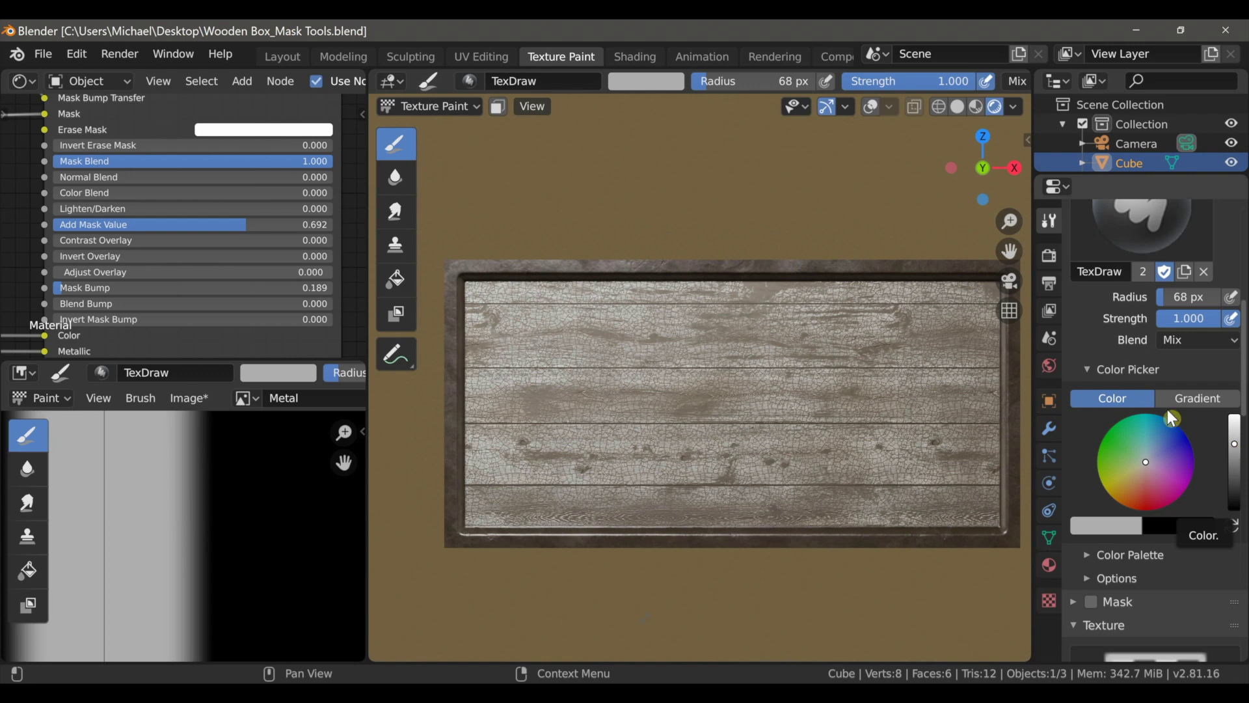
scroll(652, 369, "up", 2)
middle_click_drag(632, 362, 823, 431, "shift")
left_click_drag(1234, 445, 1235, 414)
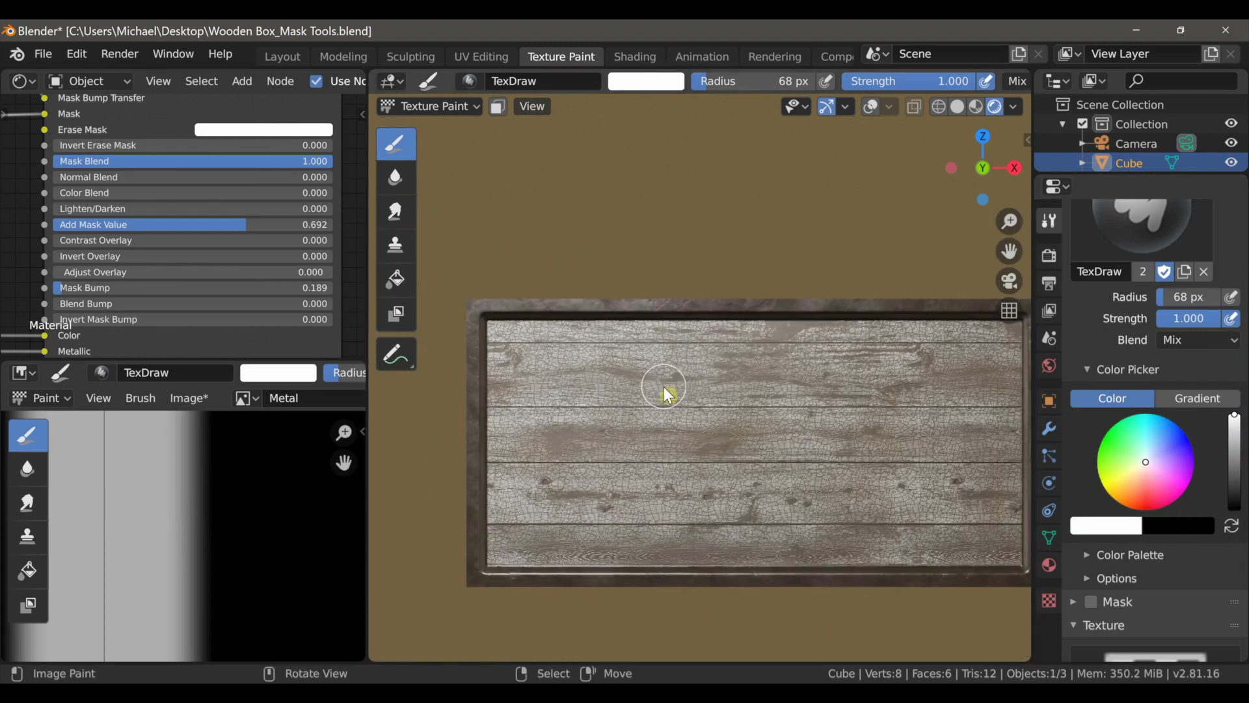
Try a short white vertical line across the upper metal frame of the front face and undo the stroke
scroll(662, 380, "up", 4)
middle_click_drag(649, 357, 699, 406, "shift")
left_click_drag(608, 279, 608, 391)
scroll(611, 388, "up", 3)
mouse_move(610, 371)
middle_mouse_down("ctrl")
mouse_move(637, 354)
mouse_move(608, 352)
mouse_move(660, 414)
middle_mouse_up("ctrl")
middle_click_drag(661, 414, 666, 350, "ctrl")
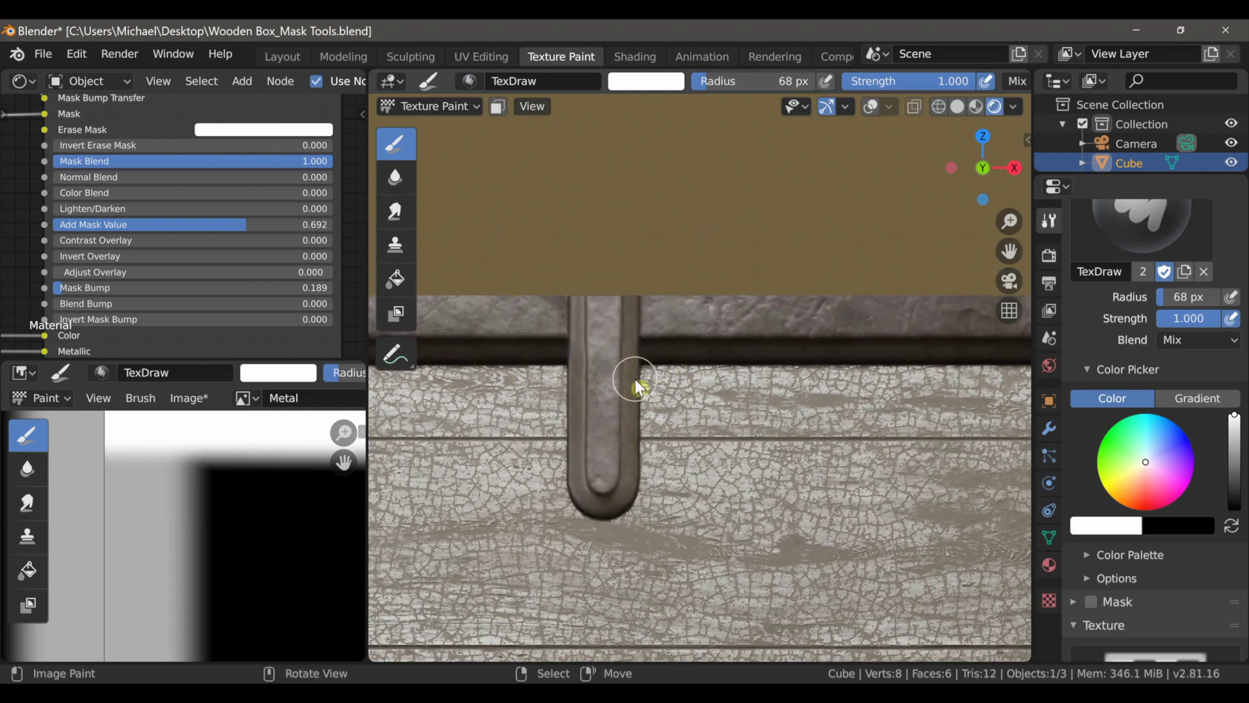
key("ctrl+z")
mouse_move(684, 416)
middle_mouse_down("ctrl")
mouse_move(735, 438)
mouse_move(675, 385)
mouse_move(693, 399)
middle_mouse_up("ctrl")
scroll(701, 408, "up", 1)
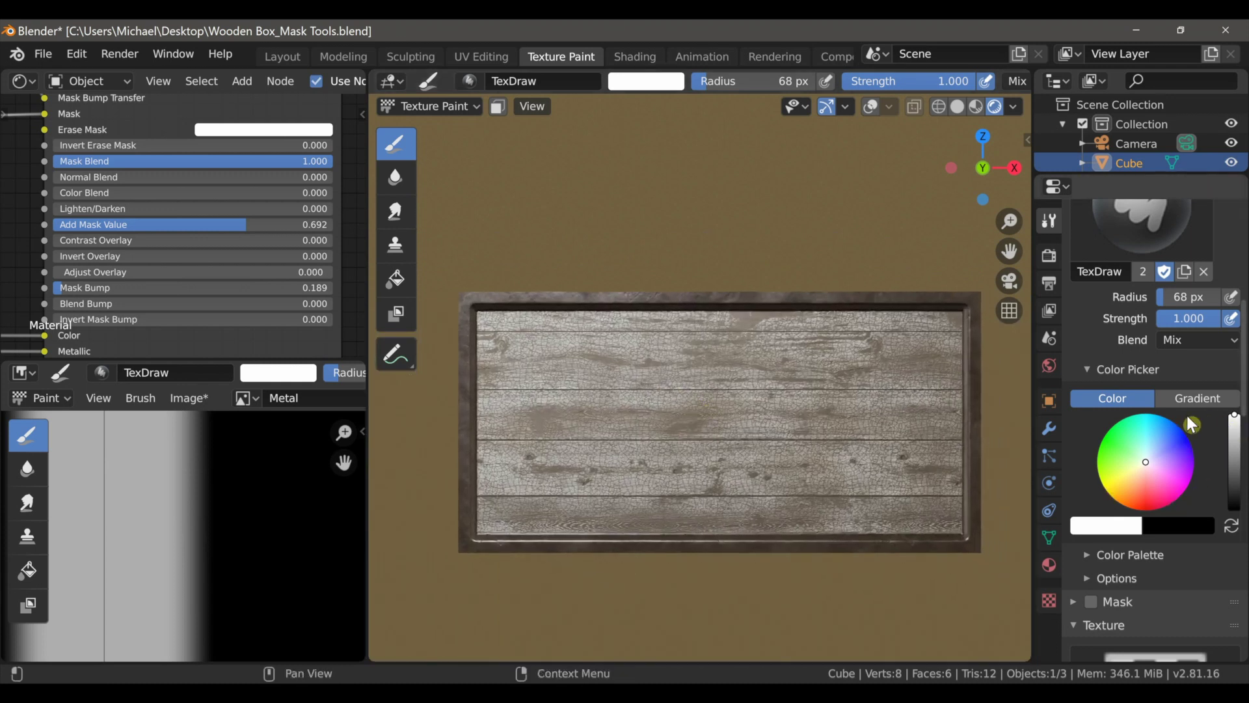
Change the brush's stroke method to Space
middle_click_drag(912, 424, 867, 404, "shift")
scroll(1168, 605, "down", 8)
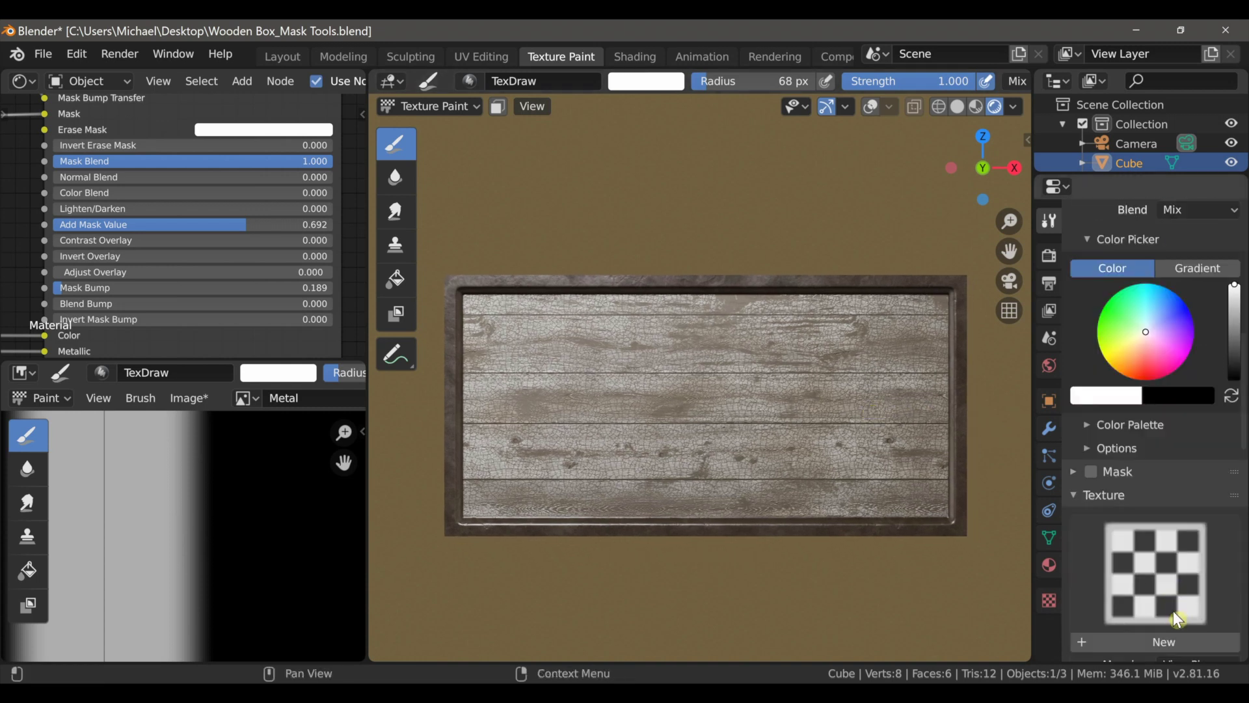
scroll(1183, 623, "down", 8)
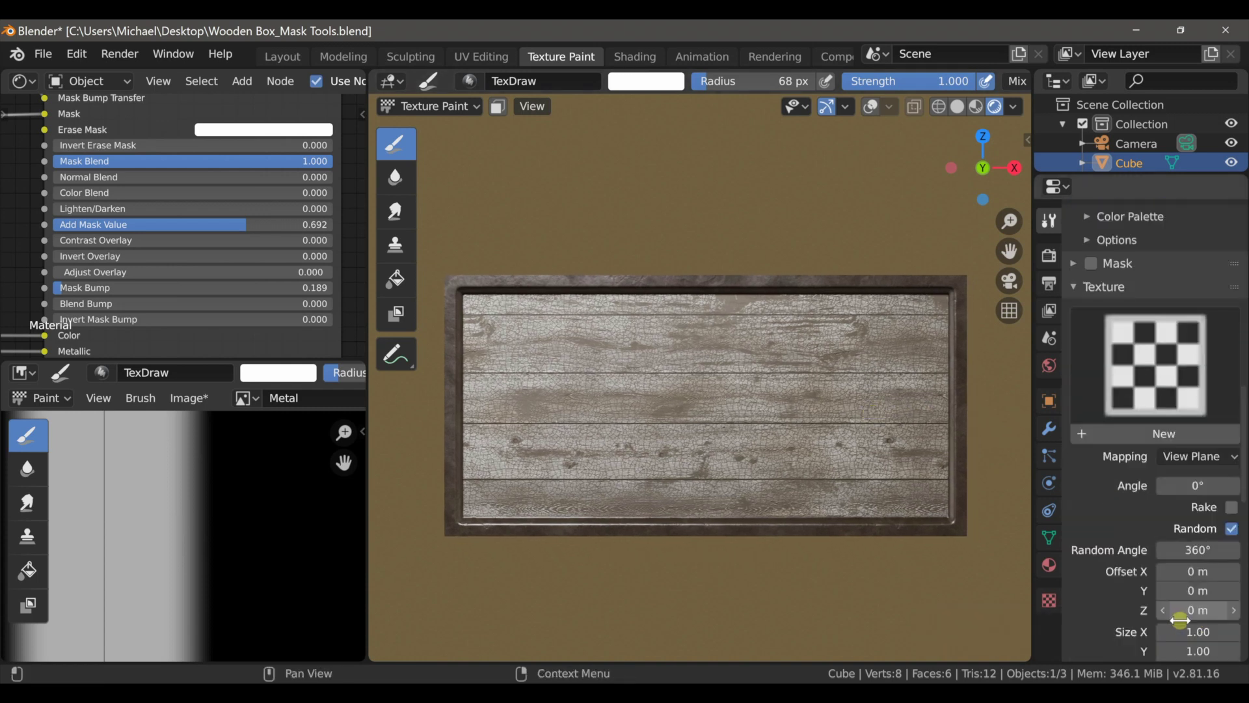
scroll(1184, 625, "down", 3)
left_click(1188, 546)
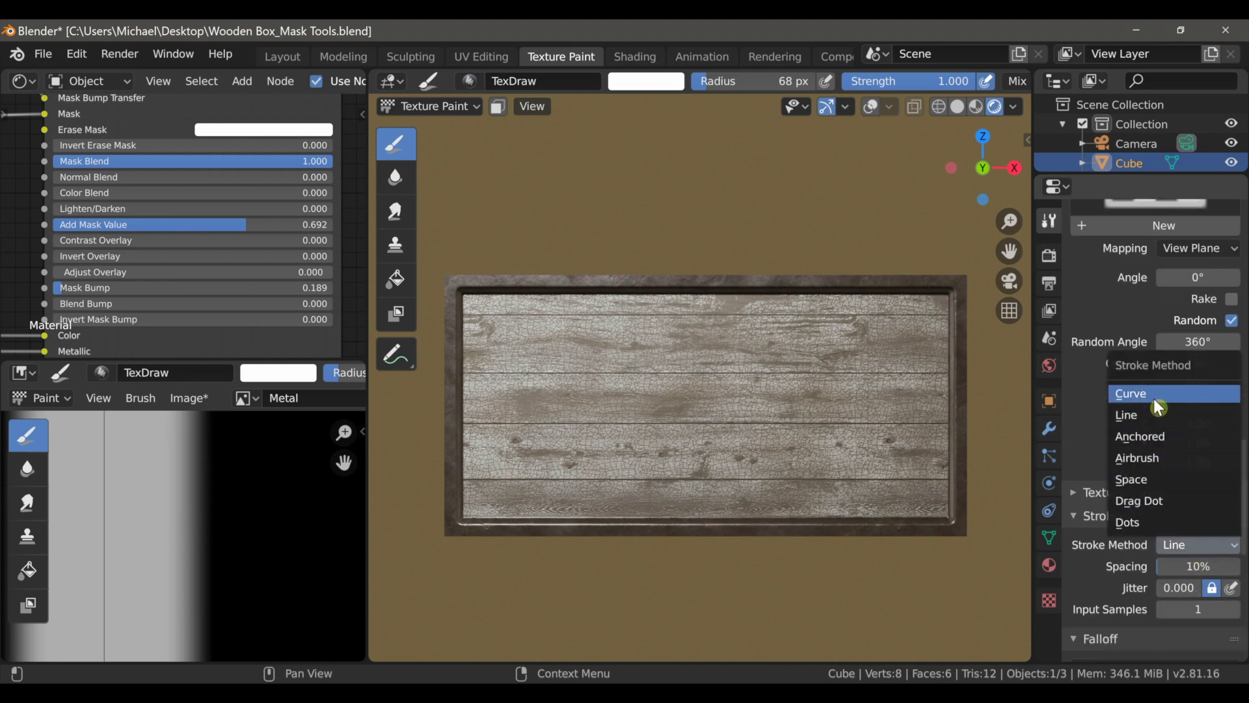
left_click(1162, 477)
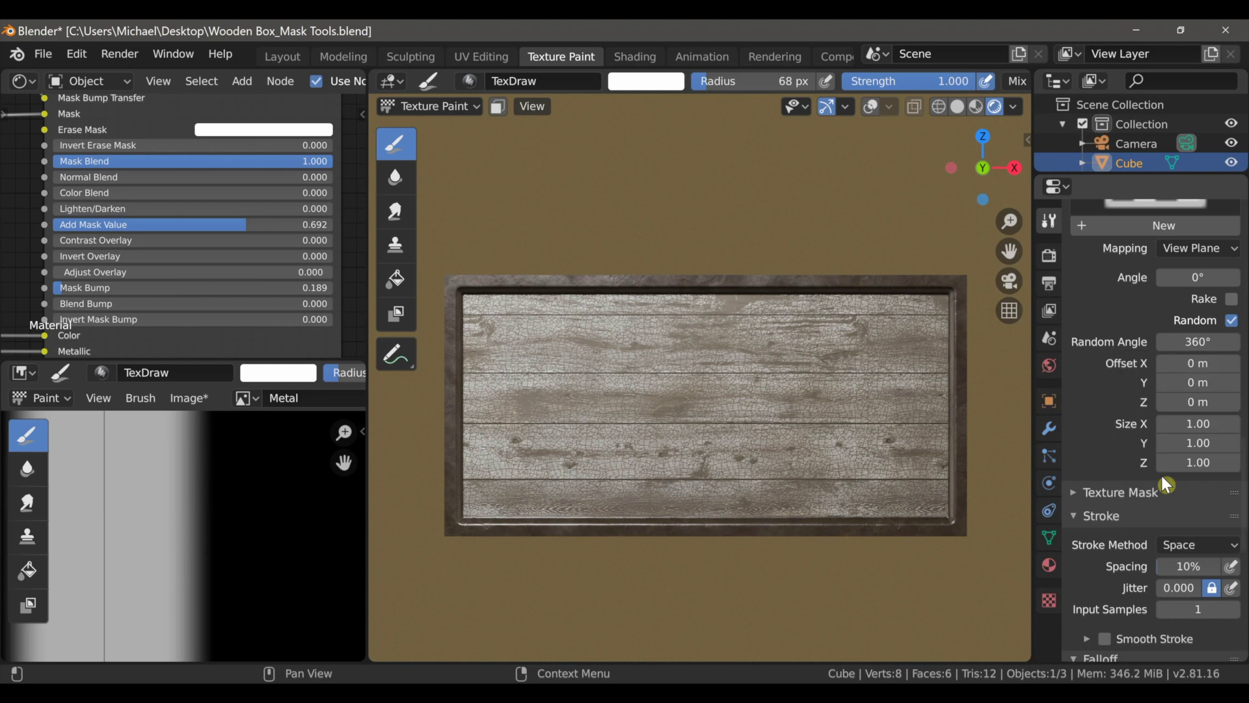
Paint a solid rectangular metal plate in the centre of the front face with a mid-grey brush colour and a 93 px radius
scroll(784, 466, "up", 1)
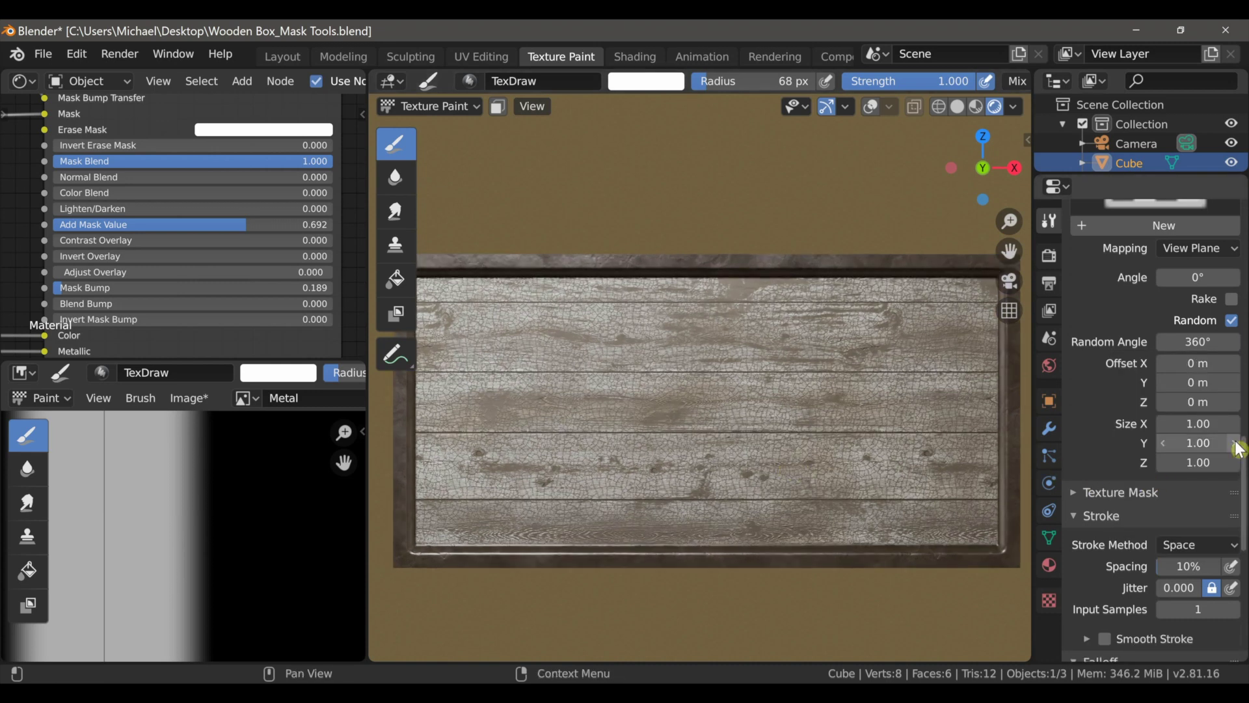
mouse_move(1242, 453)
left_mouse_down()
mouse_move(1242, 388)
mouse_move(1239, 447)
left_mouse_up()
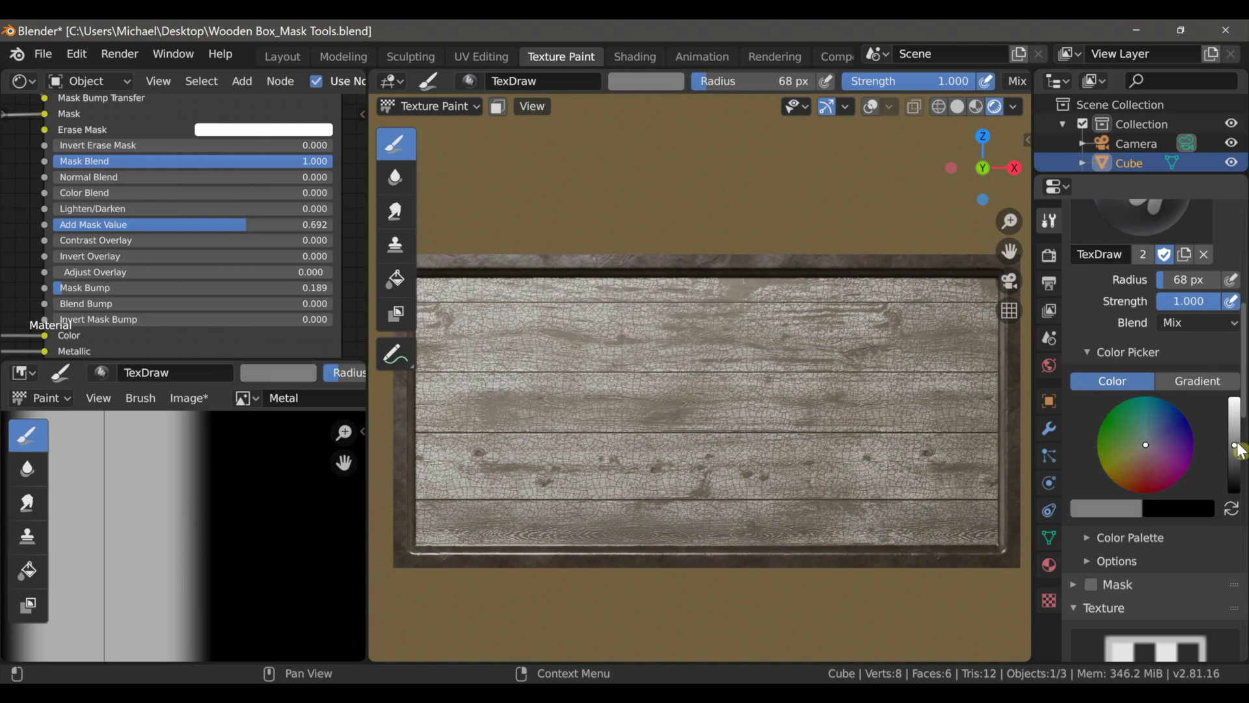
scroll(803, 460, "up", 1)
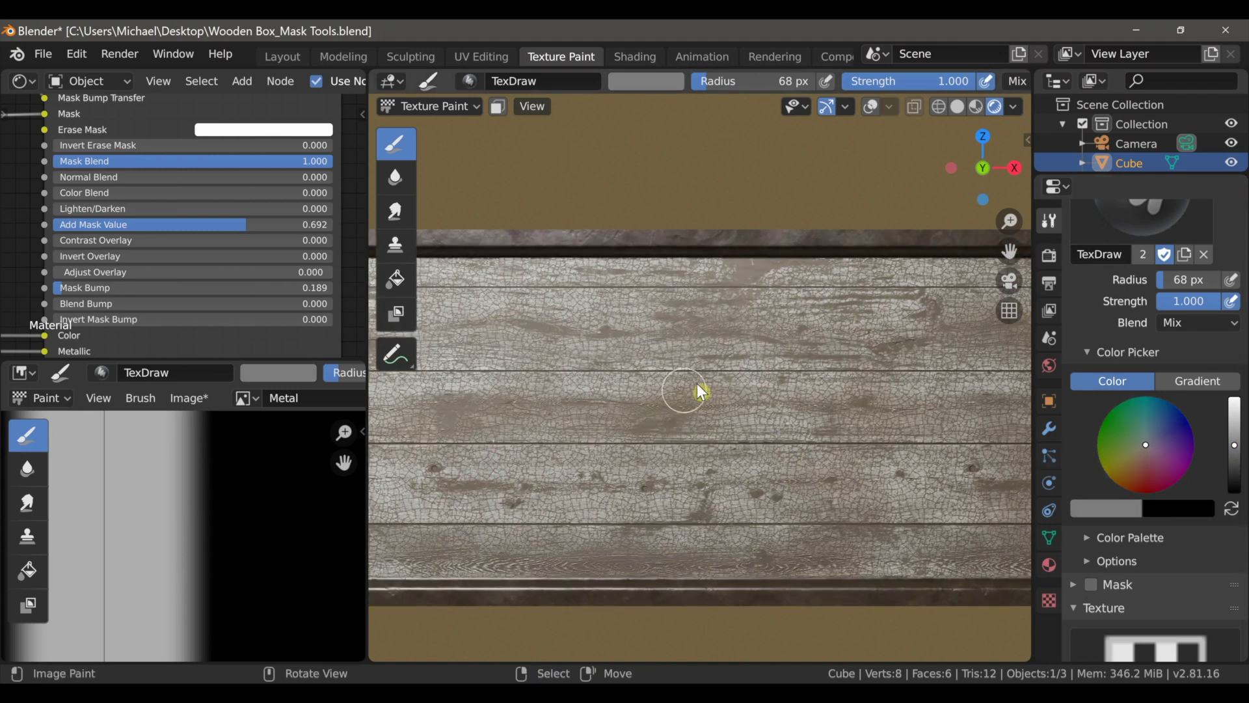
key("f")
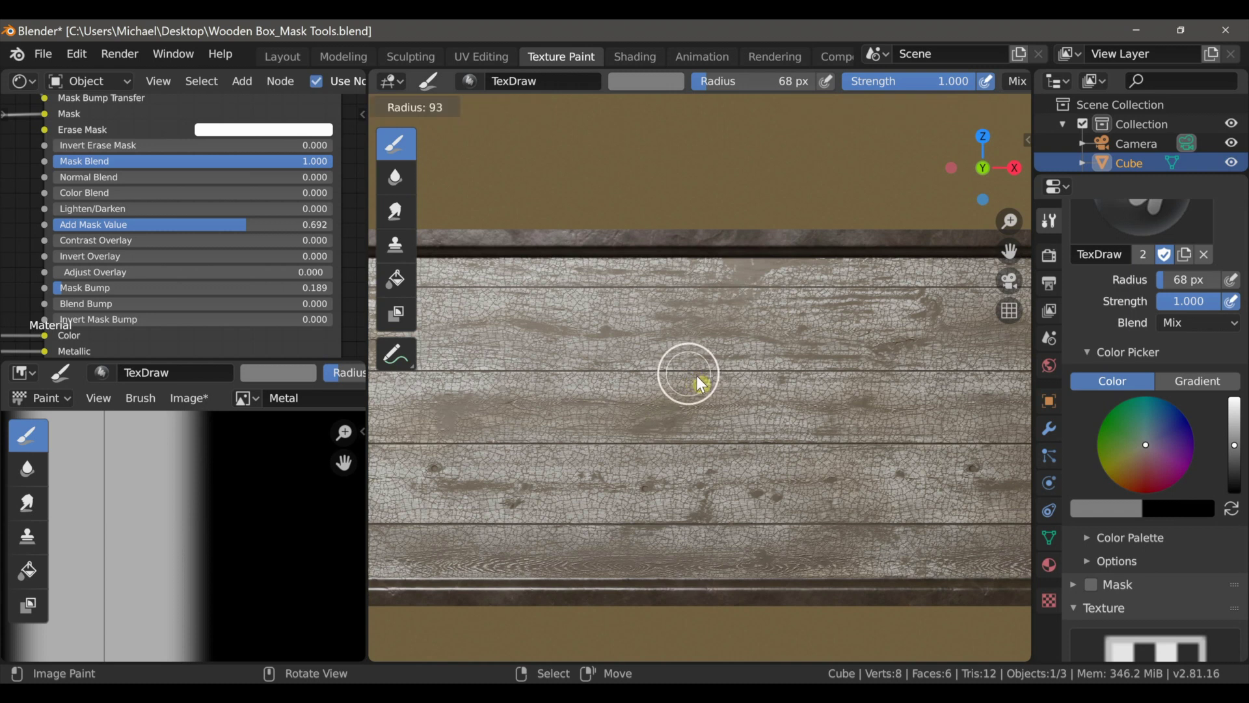
left_click(696, 376)
mouse_move(640, 383)
left_mouse_down()
mouse_move(705, 378)
mouse_move(678, 397)
mouse_move(725, 431)
mouse_move(675, 391)
left_mouse_up()
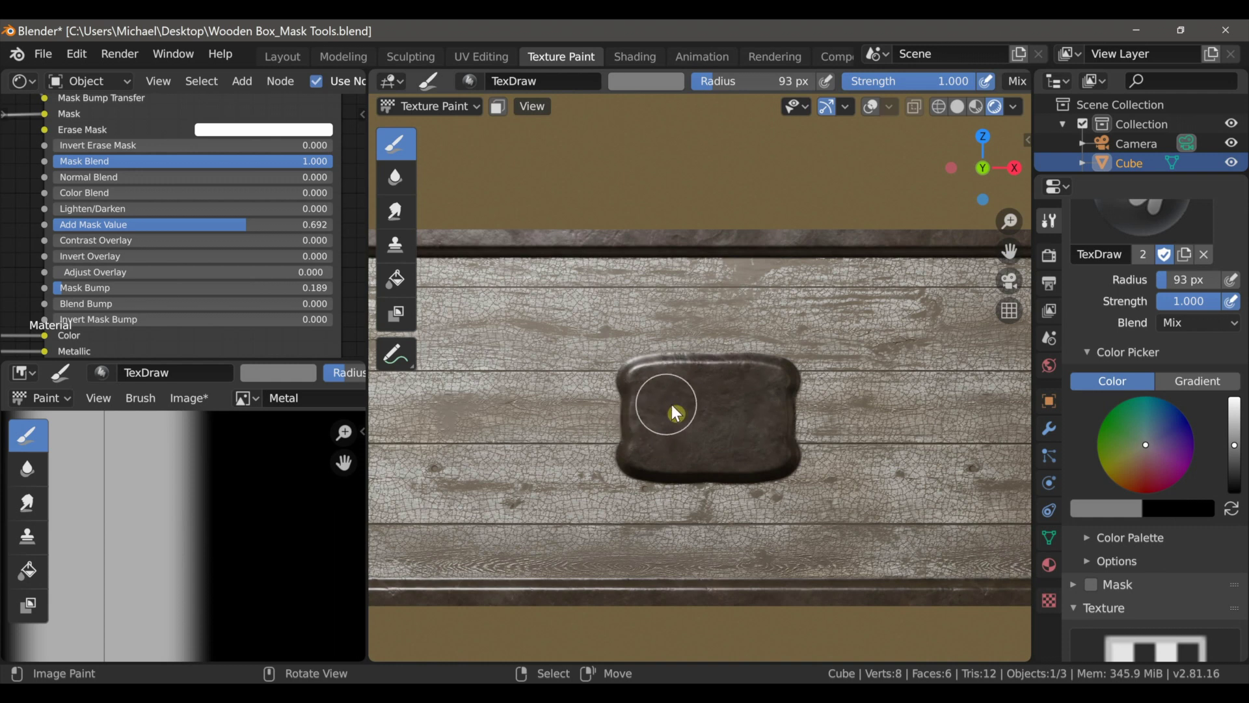
Switch to the Smear brush and give its falloff curve the Sharp shape
scroll(1218, 553, "down", 10)
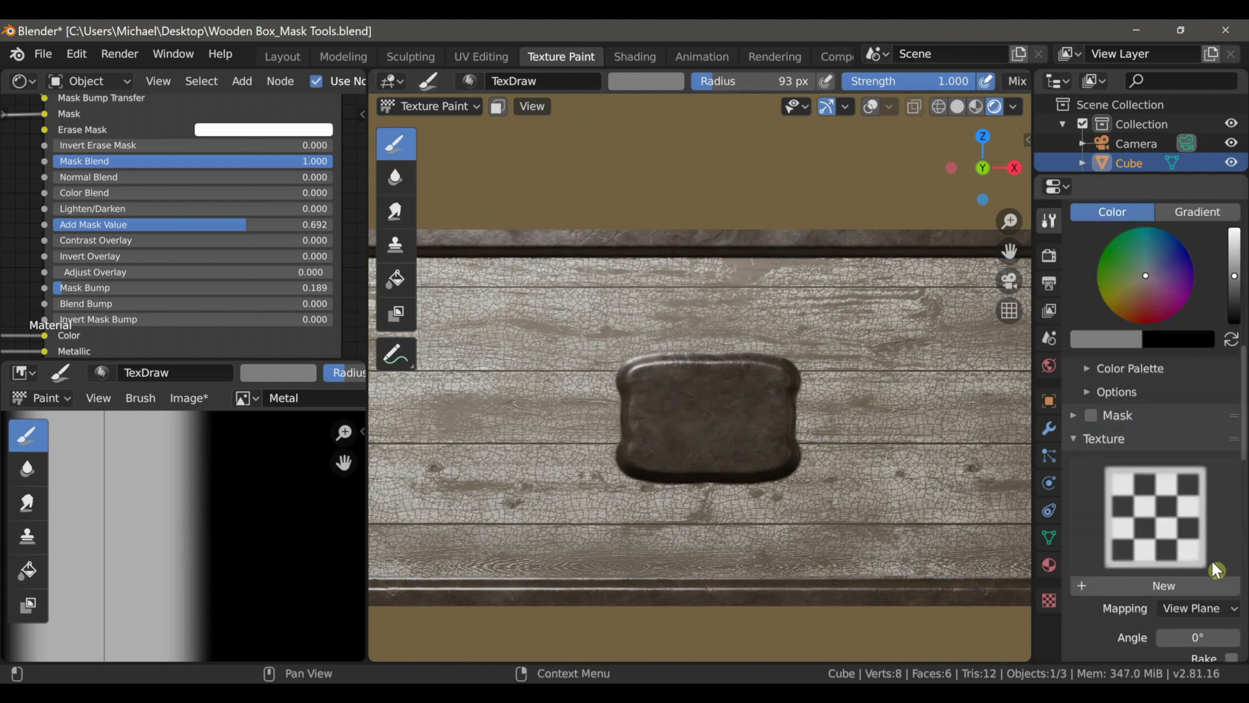
scroll(1210, 570, "down", 10)
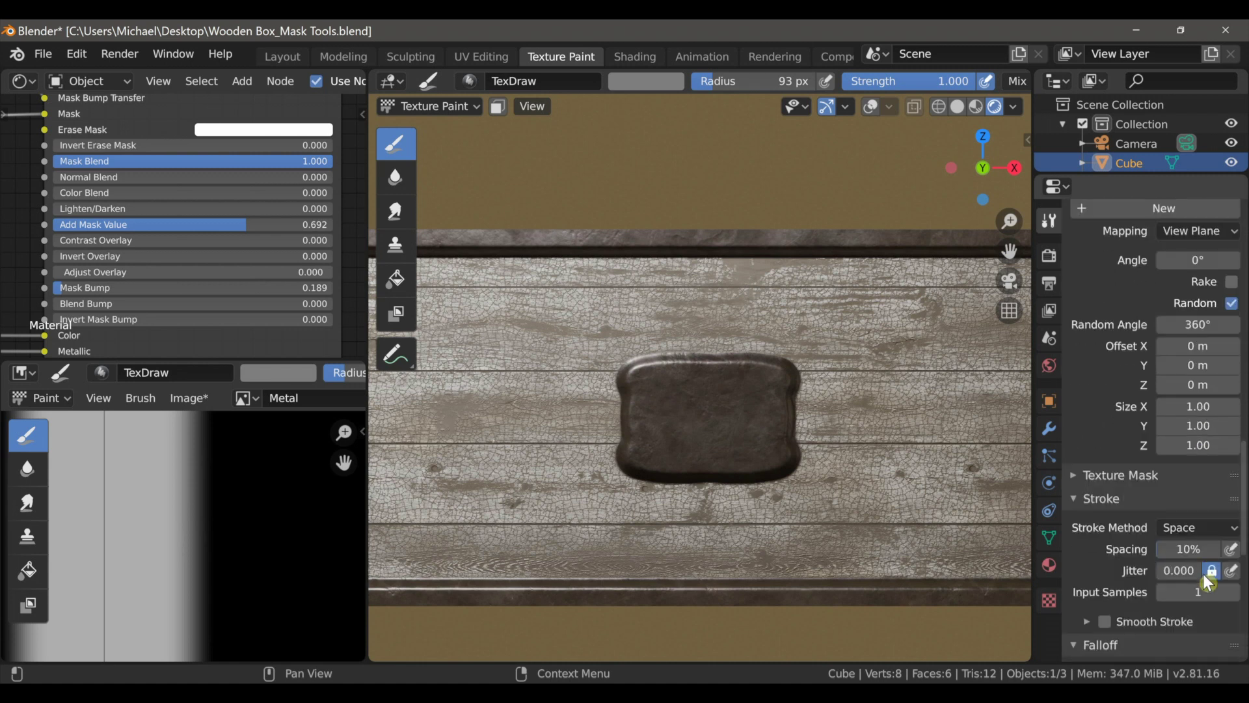
scroll(1204, 574, "down", 4)
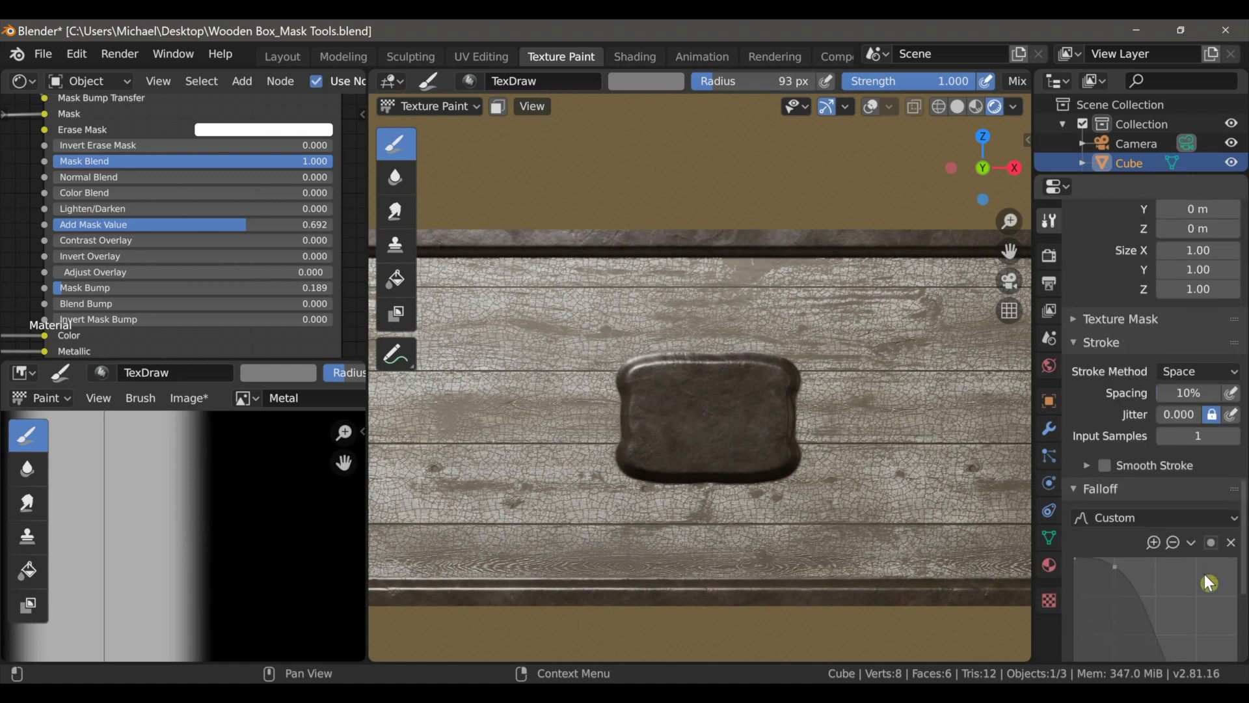
scroll(1209, 583, "down", 6)
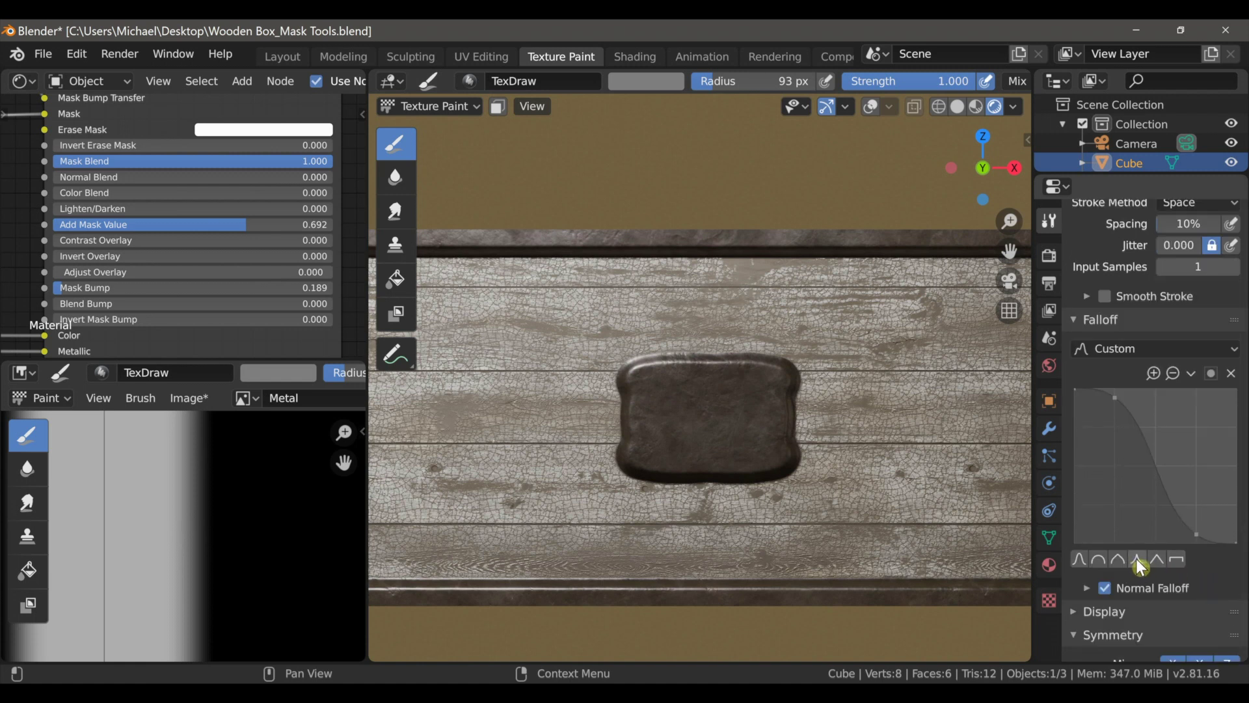
left_click(395, 213)
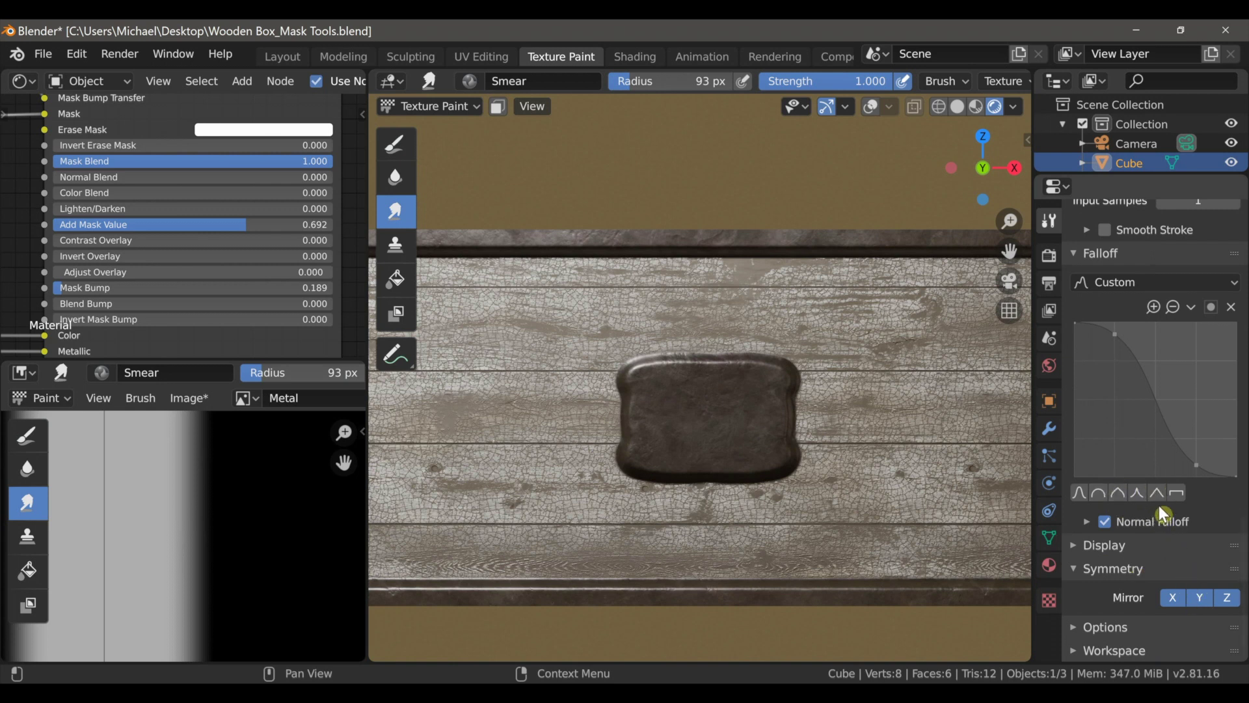
left_click(1136, 495)
Set the Smear radius to 193 px and pull the plate's upper corner outward and up into a curved horn
scroll(778, 458, "up", 5)
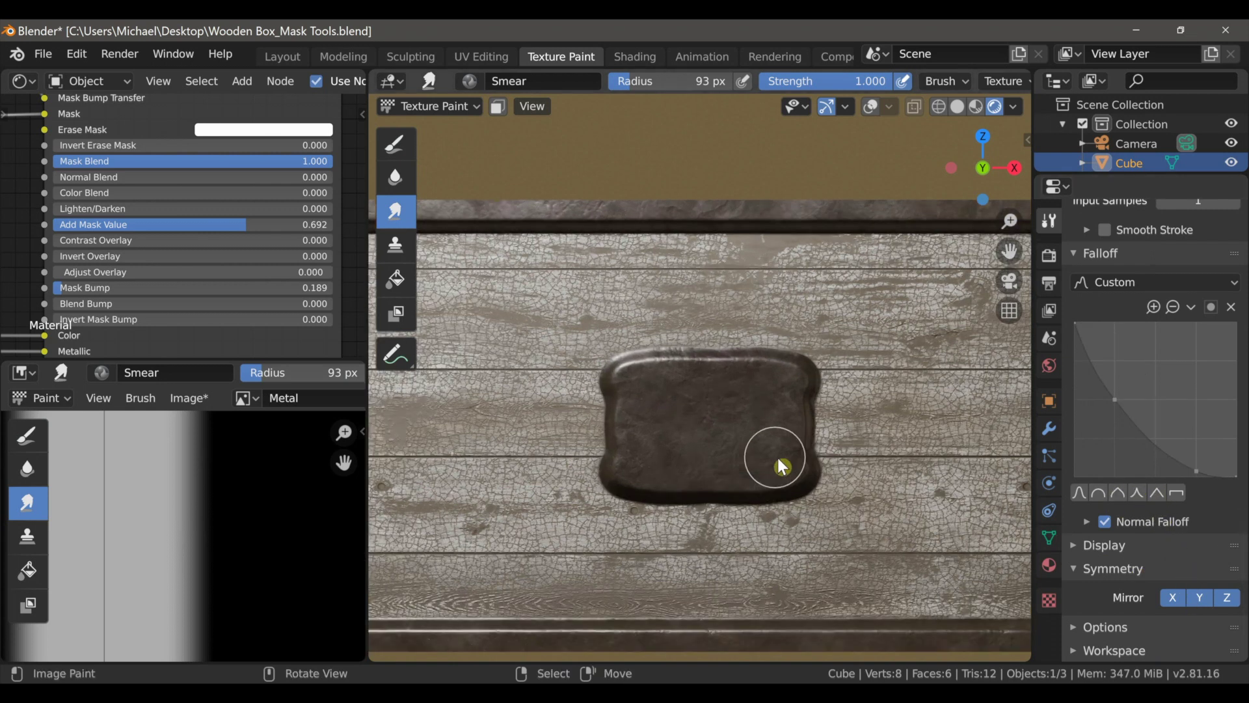
middle_click_drag(867, 425, 835, 414, "shift")
scroll(850, 418, "up", 1)
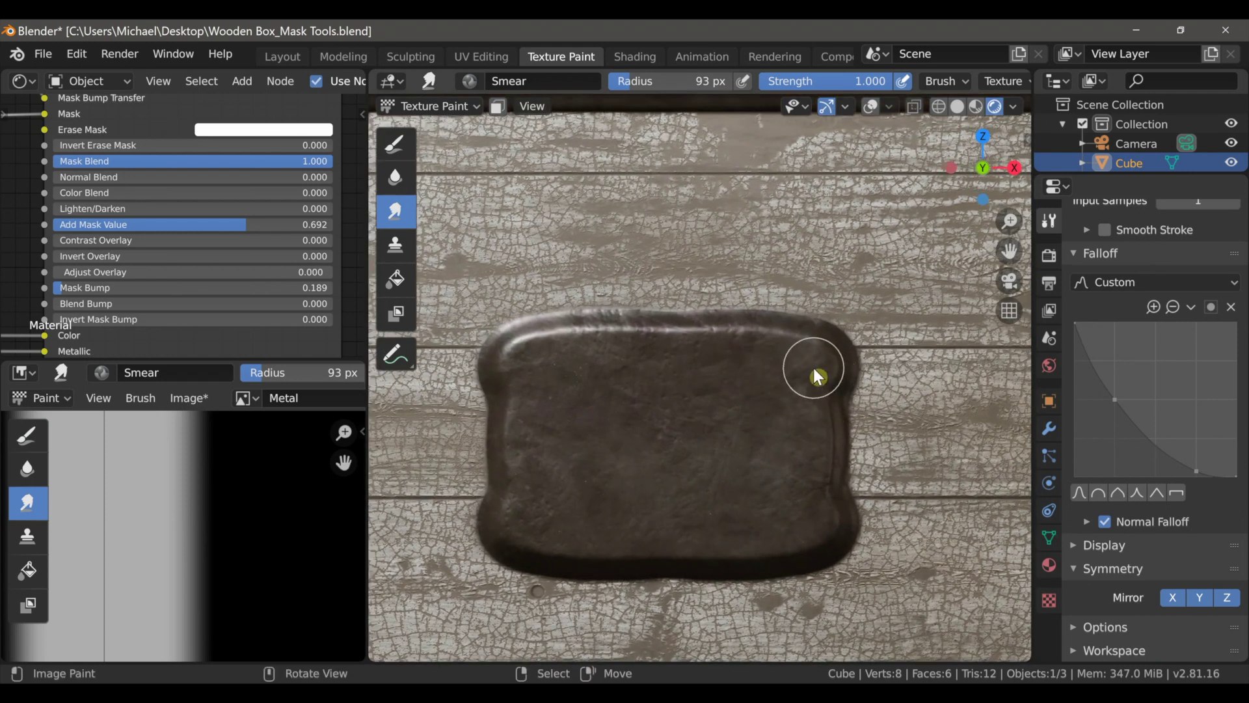
key("f")
left_click(865, 368)
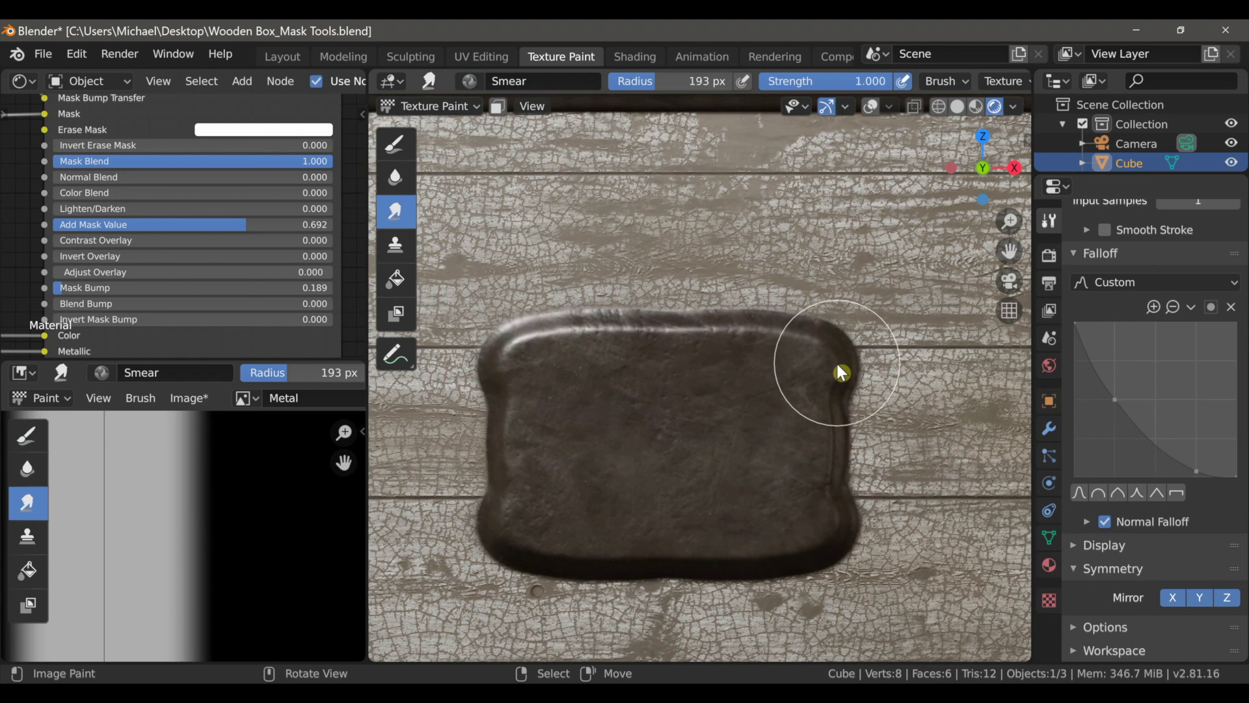
scroll(836, 364, "up", 1)
middle_click_drag(864, 364, 854, 362, "shift")
mouse_move(838, 358)
left_mouse_down()
mouse_move(901, 323)
mouse_move(917, 285)
mouse_move(907, 243)
left_mouse_up()
scroll(897, 245, "down", 3)
middle_click_drag(881, 288, 885, 276, "shift")
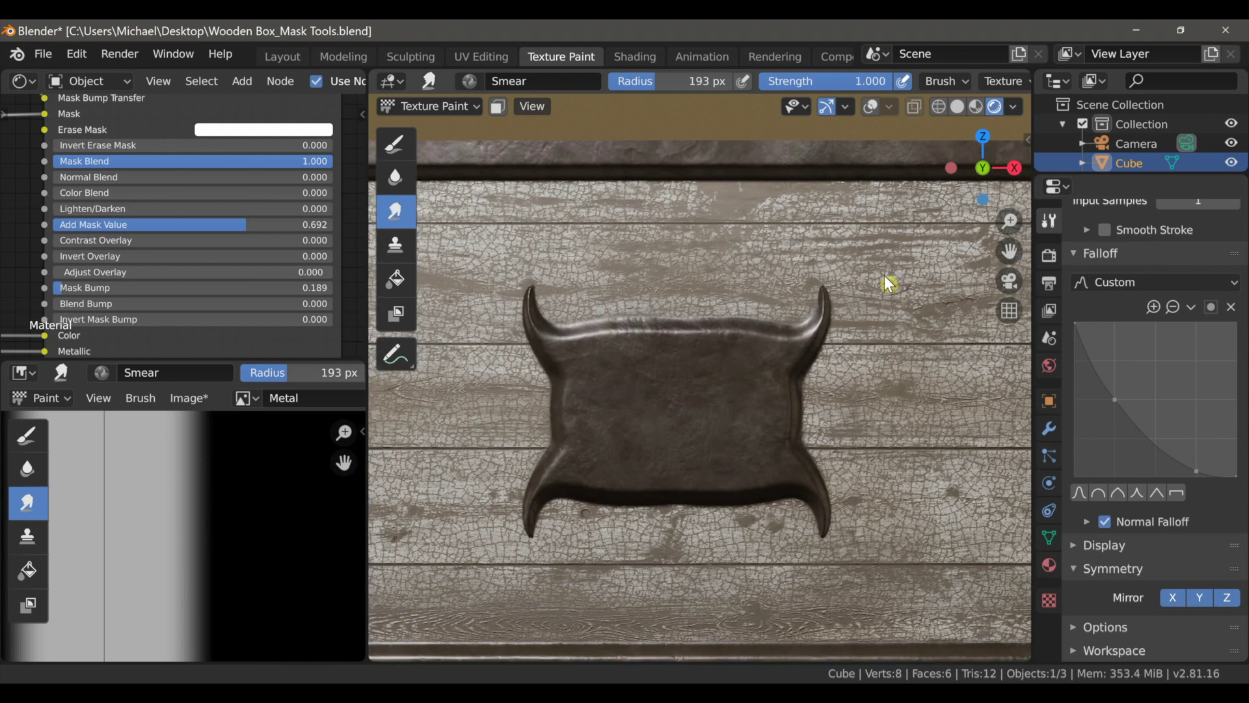
Smear the middle of the plate's upper edge upward into a rounded central point
scroll(891, 327, "up", 2)
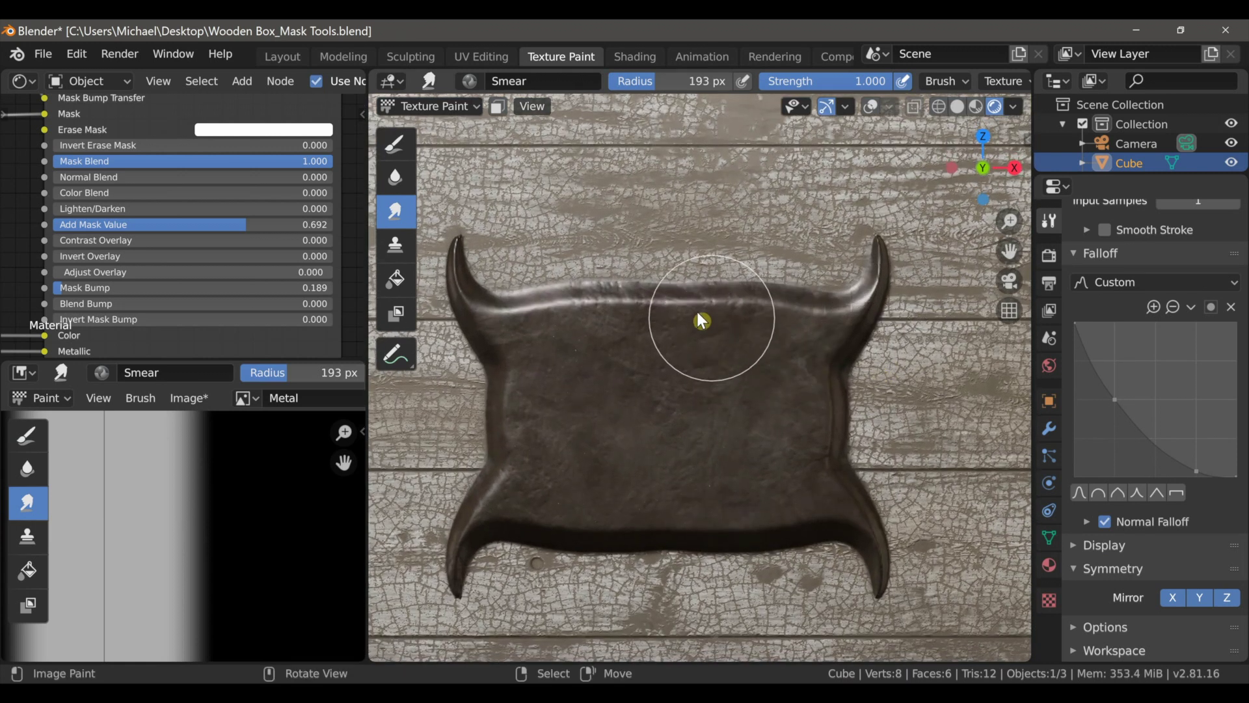
left_click_drag(668, 301, 674, 221)
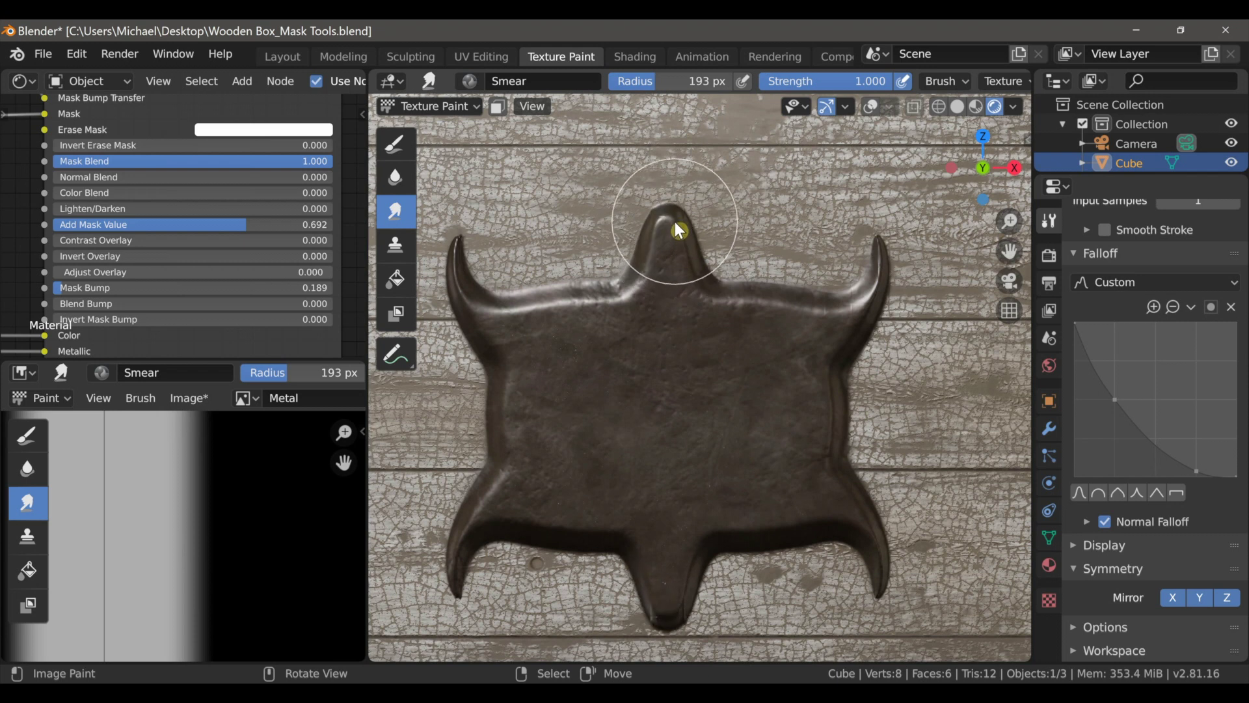
middle_click_drag(836, 396, 822, 380, "shift")
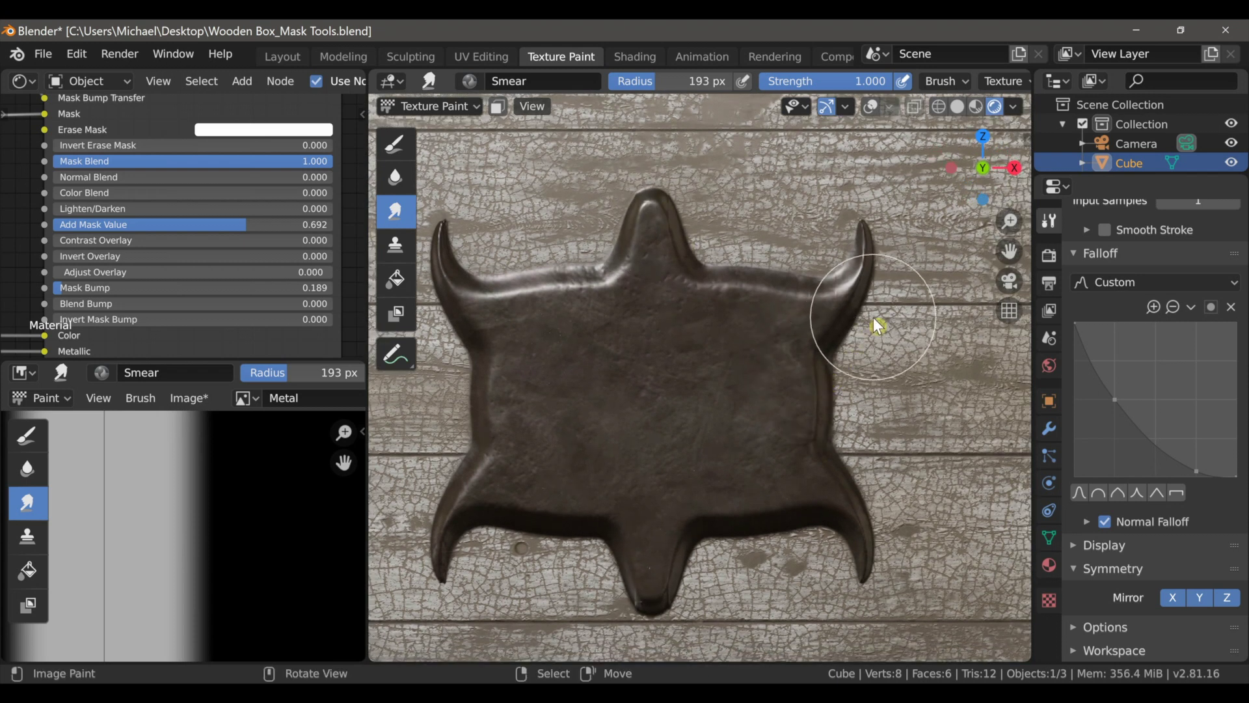
Reduce the Smear radius to 84 px and pull a small curved hook out of the plate's side just below the upper corner horn
scroll(875, 320, "up", 2)
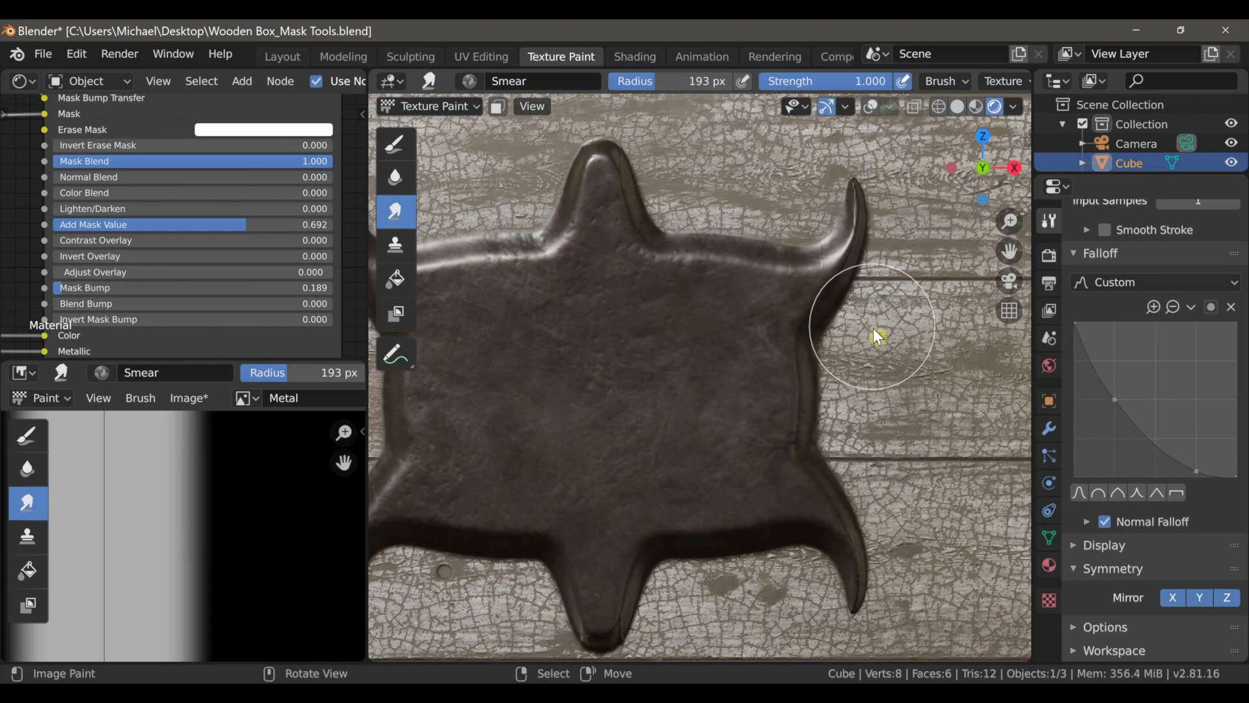
key("f")
left_click(840, 331)
mouse_move(826, 306)
left_mouse_down()
mouse_move(849, 296)
mouse_move(873, 326)
mouse_move(872, 363)
left_mouse_up()
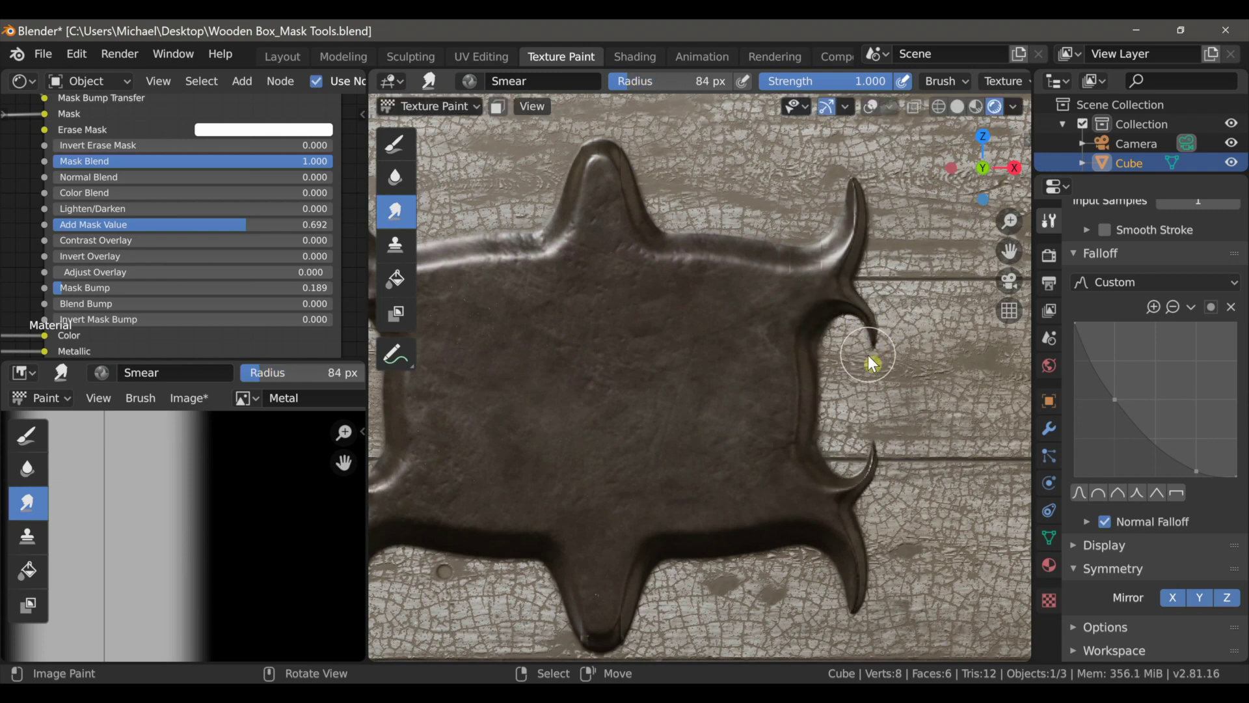
scroll(806, 393, "down", 2)
middle_click_drag(786, 398, 818, 349, "shift")
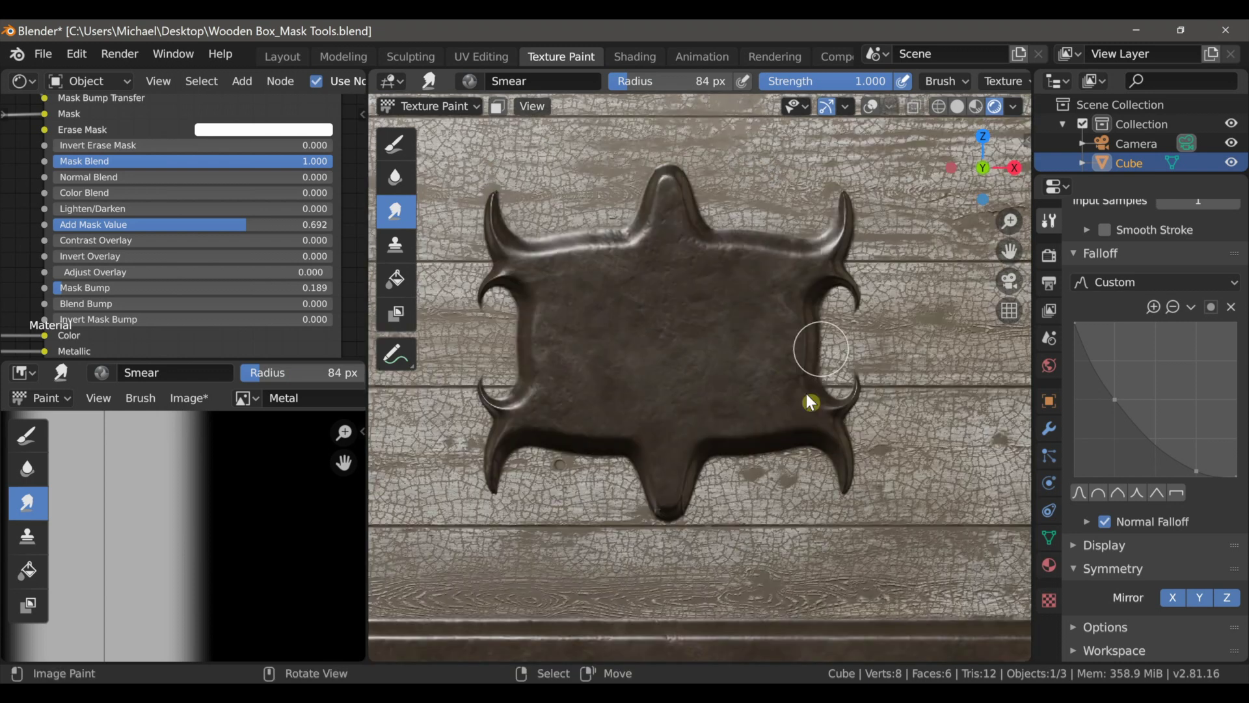
Smear a small sideways spike out of the edge of the plate's lower central point
scroll(805, 395, "up", 2)
middle_click_drag(778, 483, 818, 392, "shift")
scroll(819, 396, "up", 2)
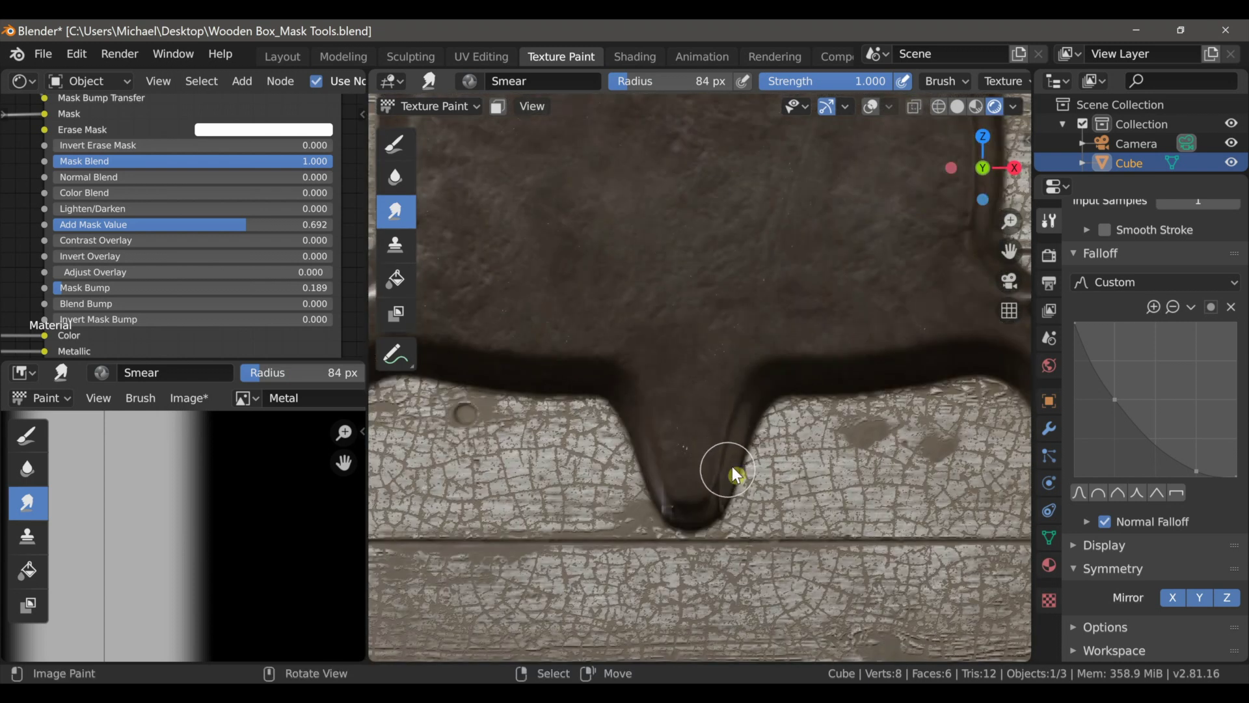
left_click_drag(734, 450, 814, 465)
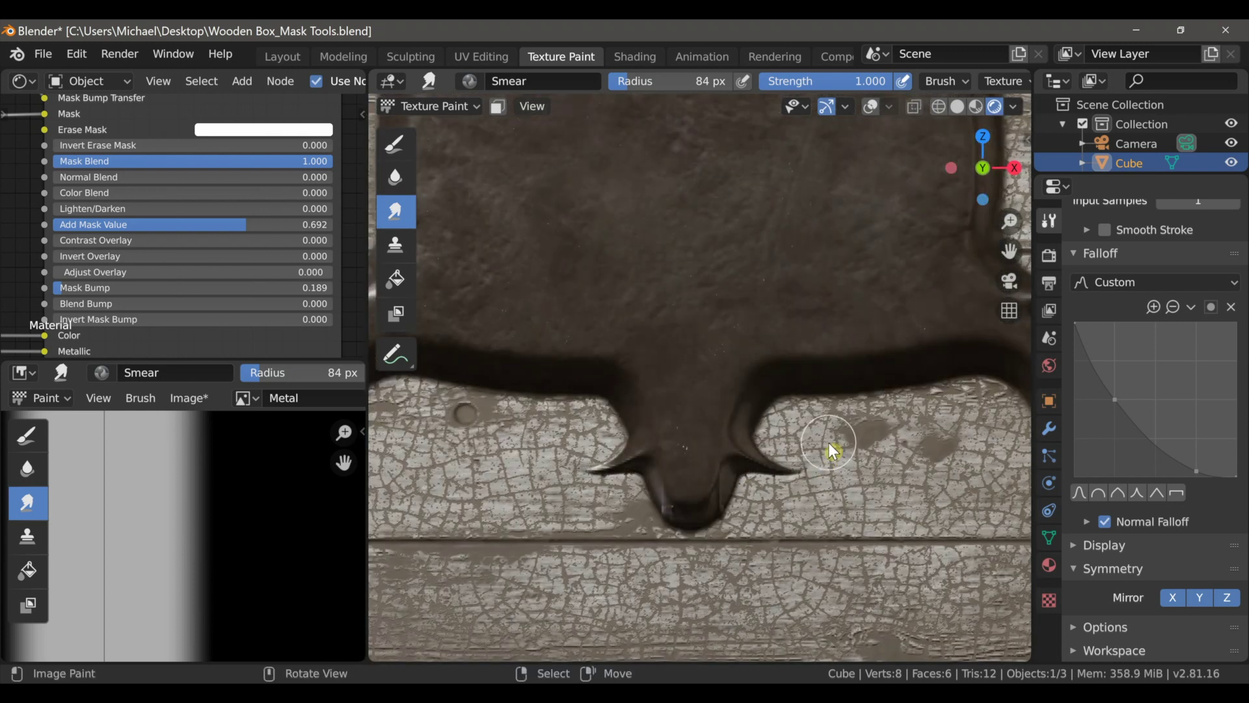
scroll(805, 410, "down", 4)
scroll(805, 409, "down", 3)
middle_click_drag(788, 337, 787, 402, "shift")
scroll(832, 410, "up", 1)
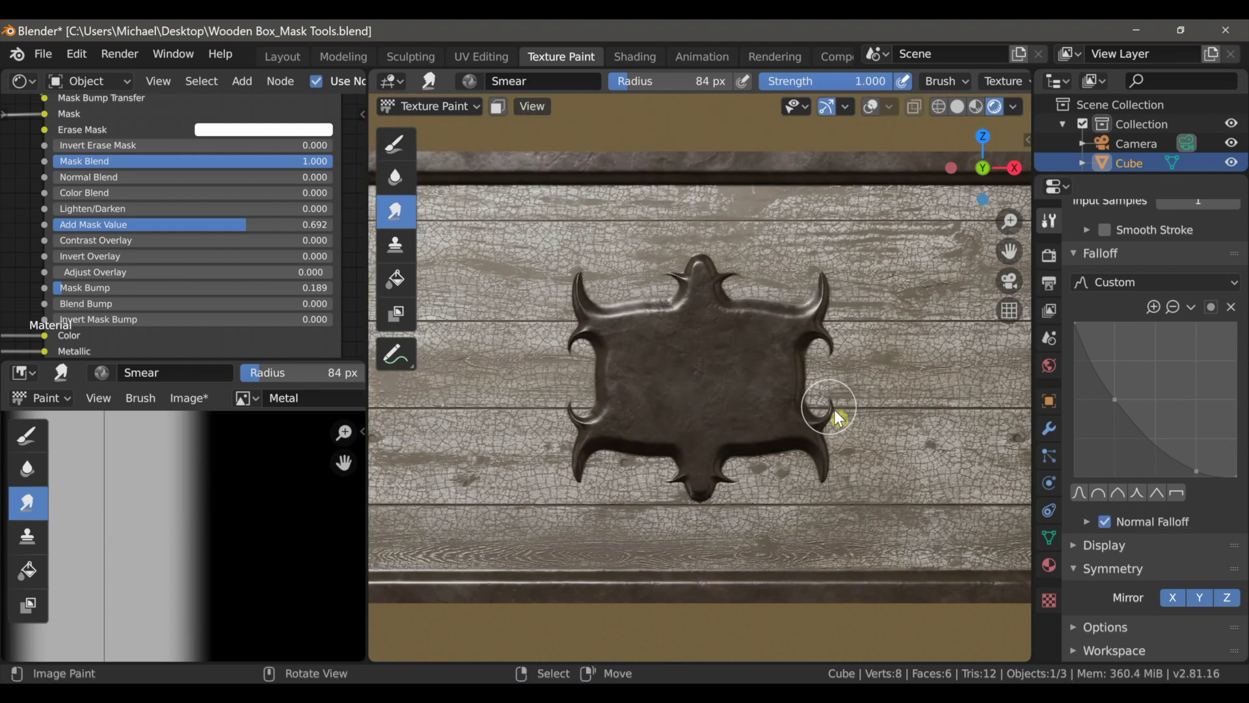
scroll(833, 411, "up", 2)
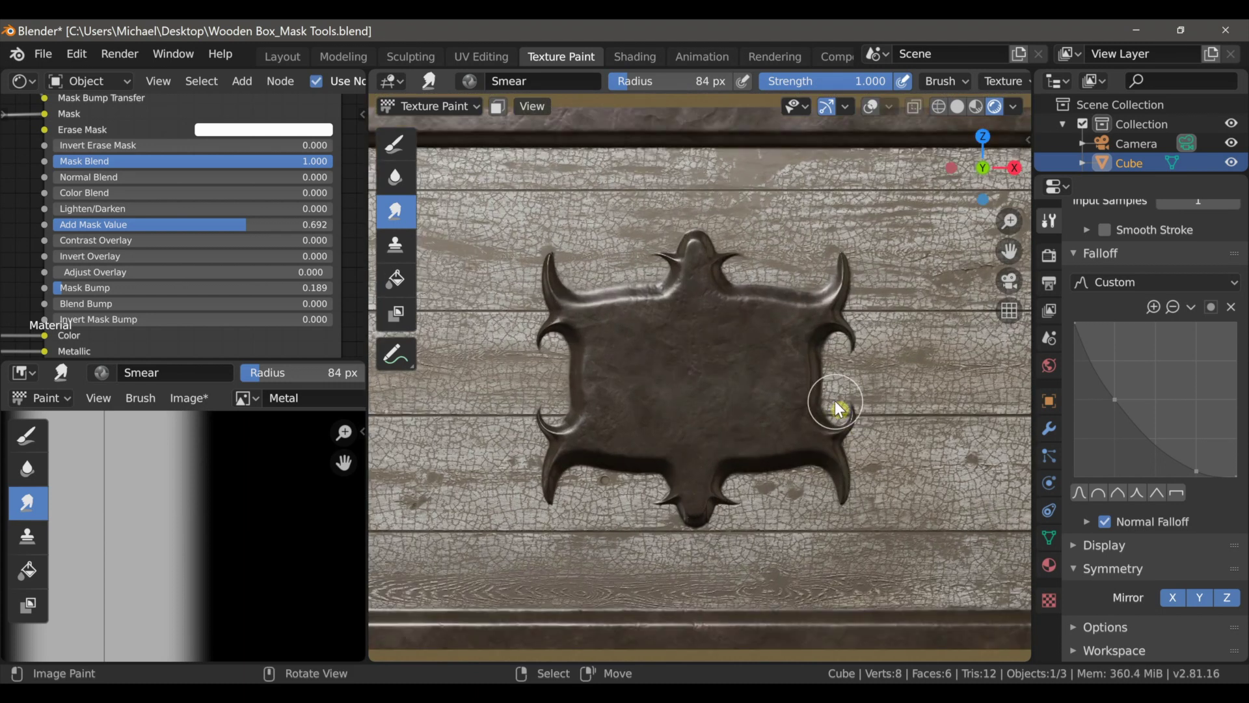
Switch back to the TexDraw brush and darken its colour to dark grey
scroll(1178, 357, "up", 6)
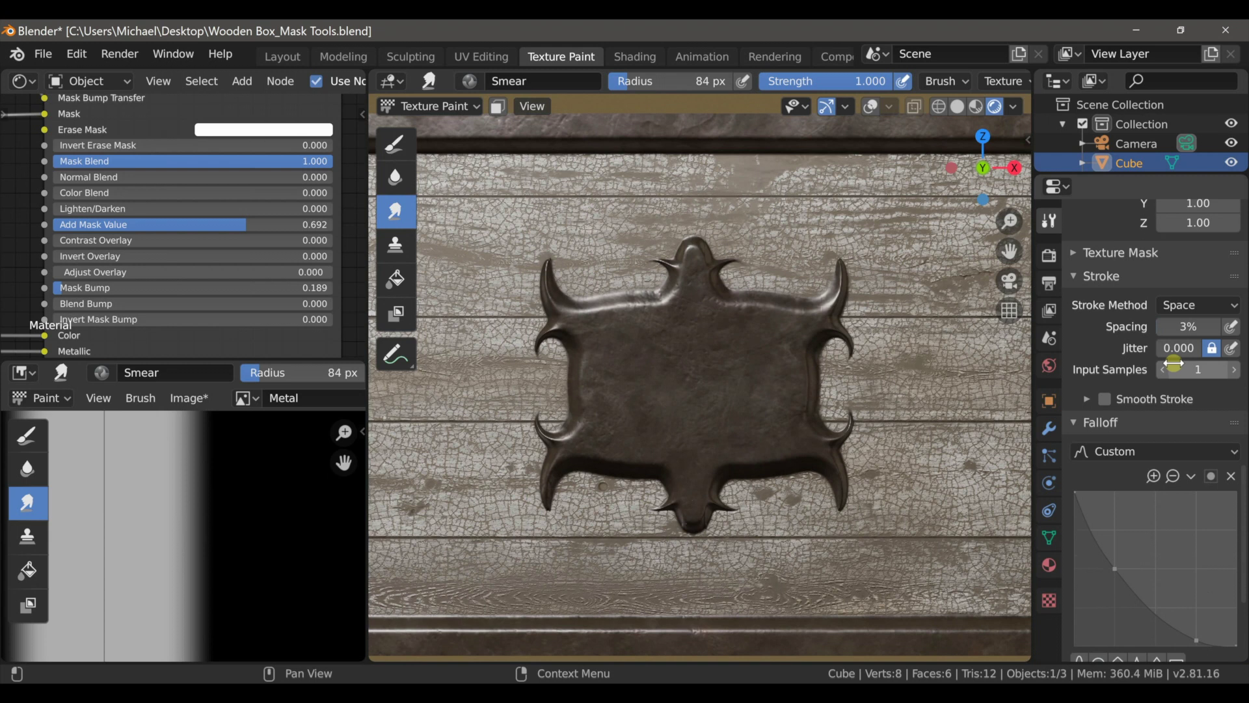
scroll(1174, 365, "up", 10)
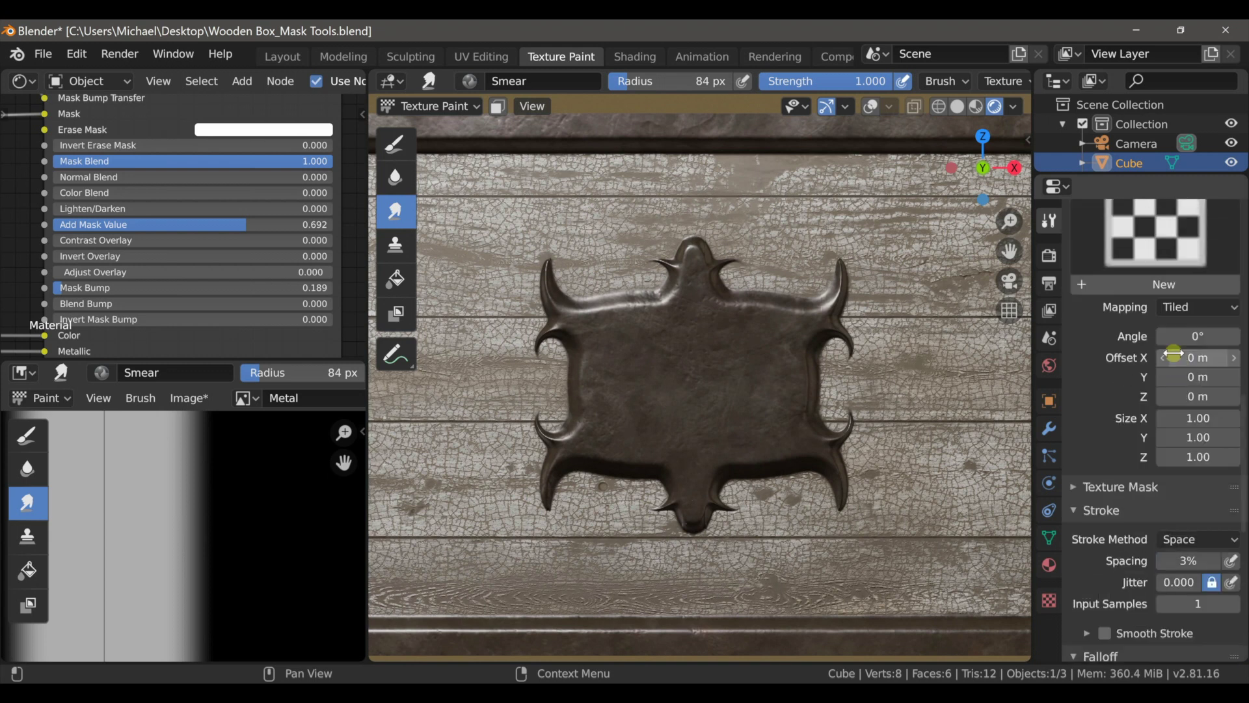
scroll(1178, 357, "up", 10)
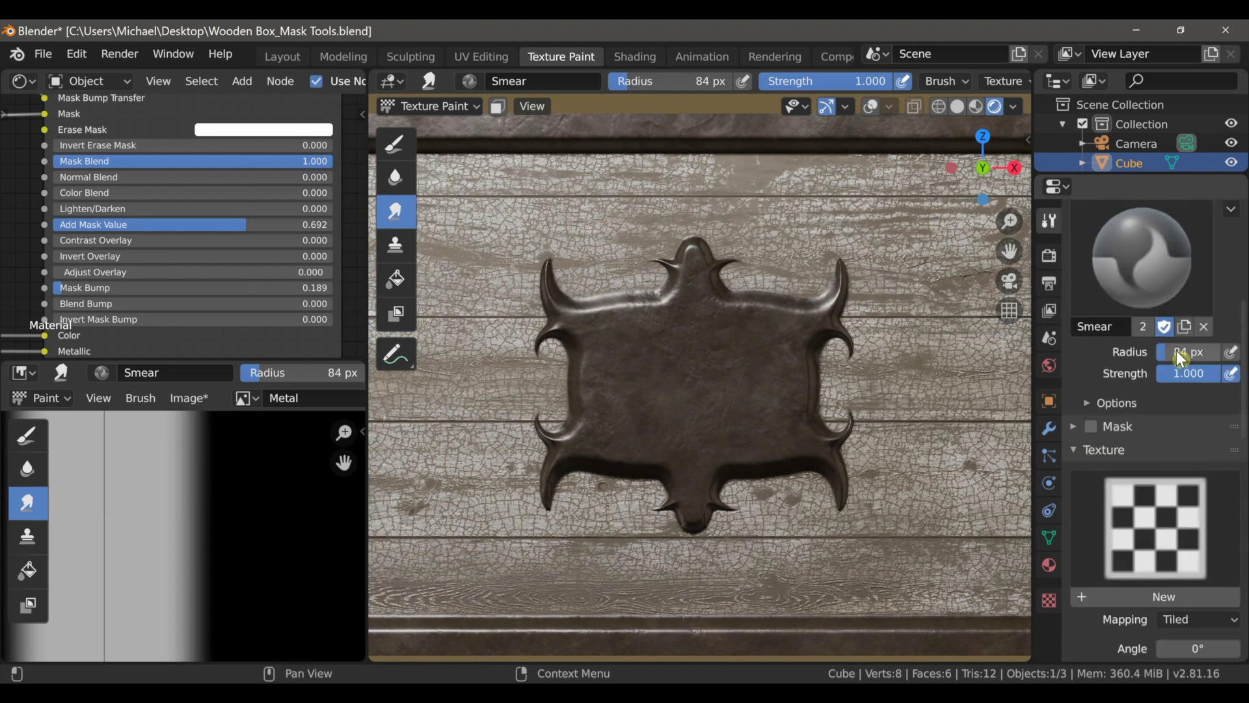
left_click(394, 143)
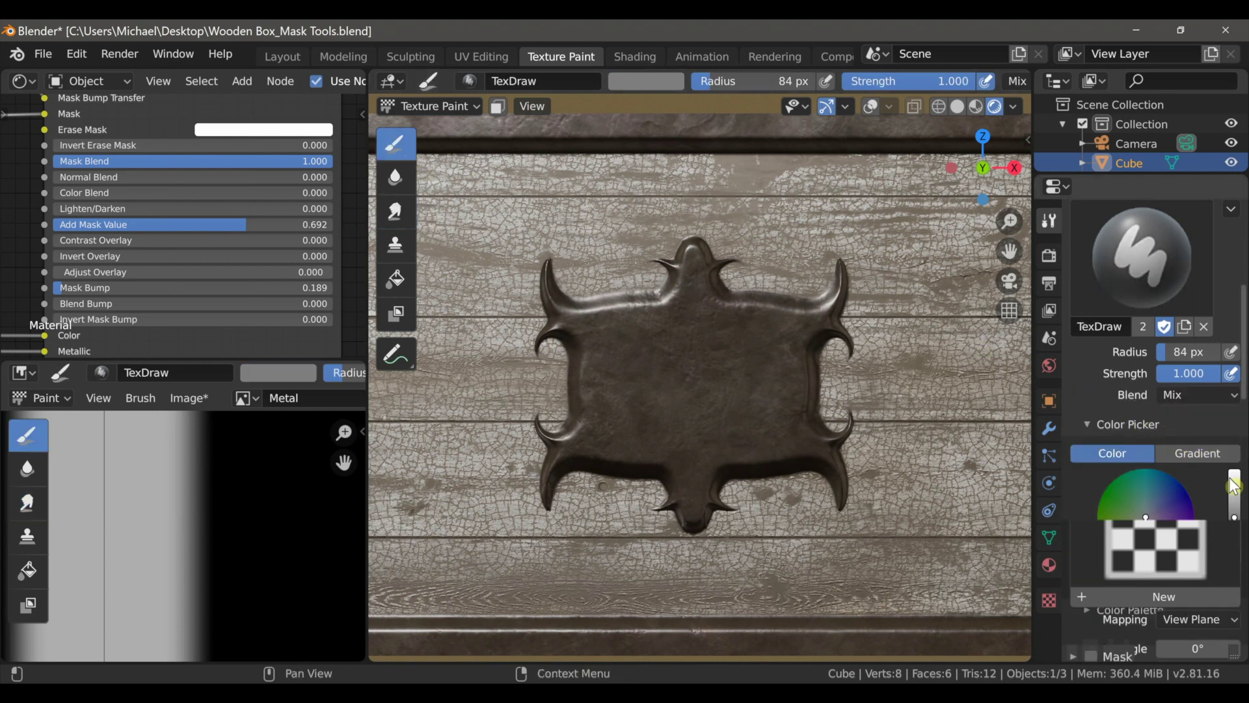
left_click_drag(1235, 518, 1235, 538)
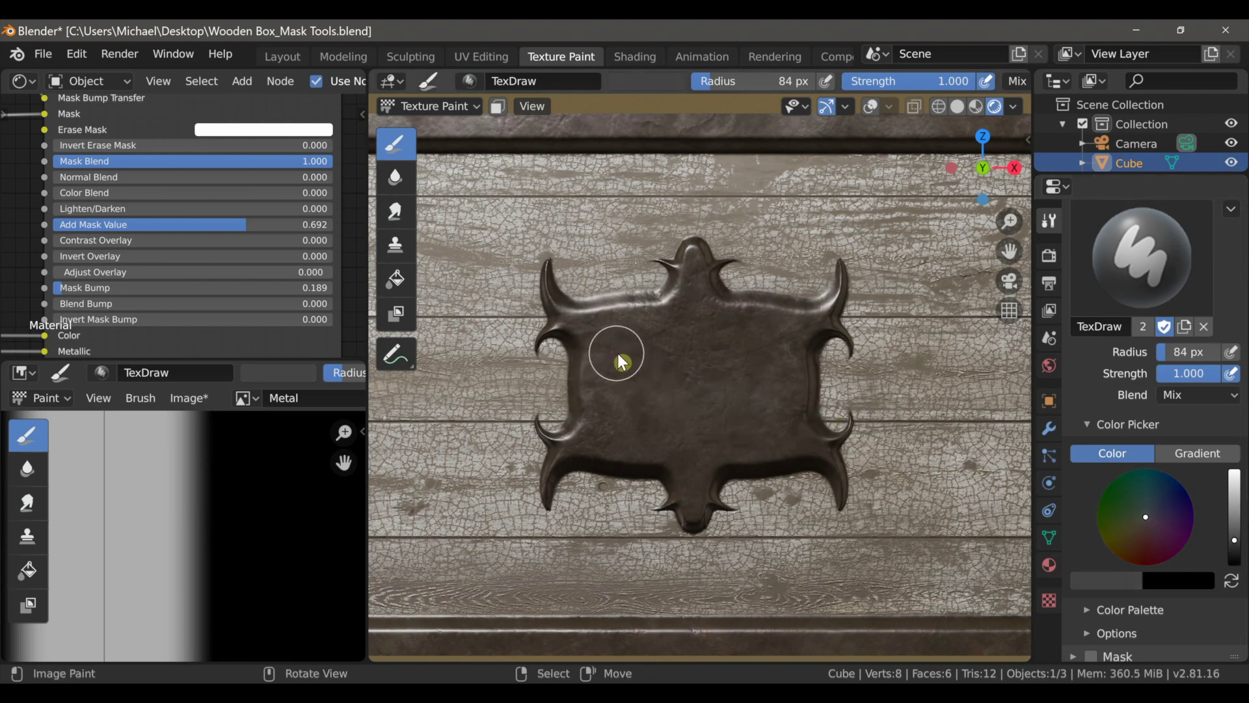
Paint a dark grey recess into the middle of the metal plate, and add white rivets at its four corners
mouse_move(620, 357)
left_mouse_down()
mouse_move(733, 354)
mouse_move(766, 391)
left_mouse_up()
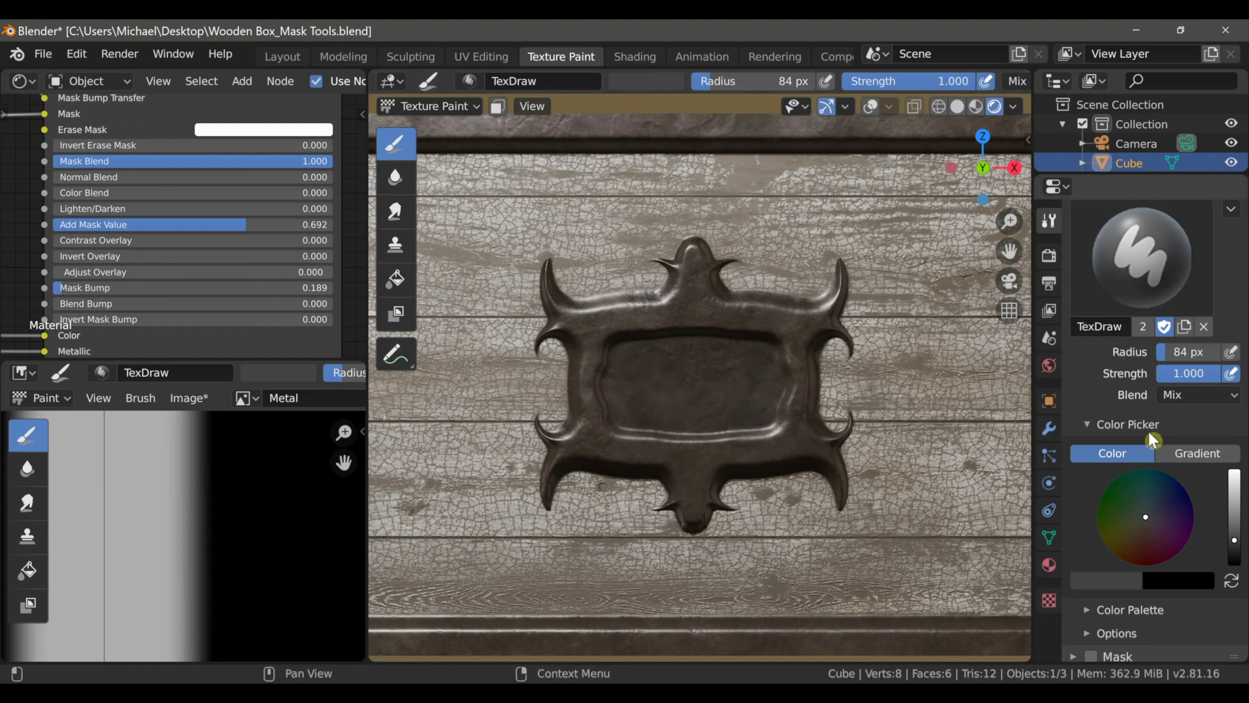
left_click_drag(1234, 539, 1235, 468)
scroll(1211, 555, "down", 9)
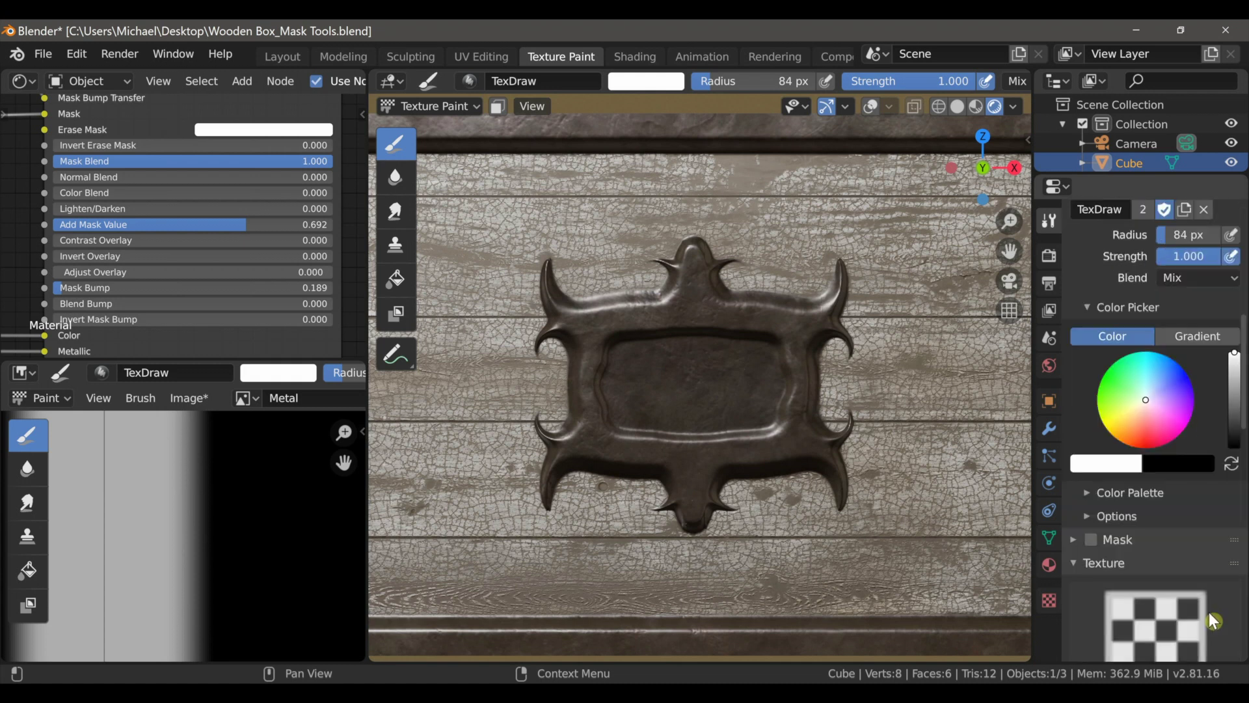
scroll(1168, 431, "up", 8)
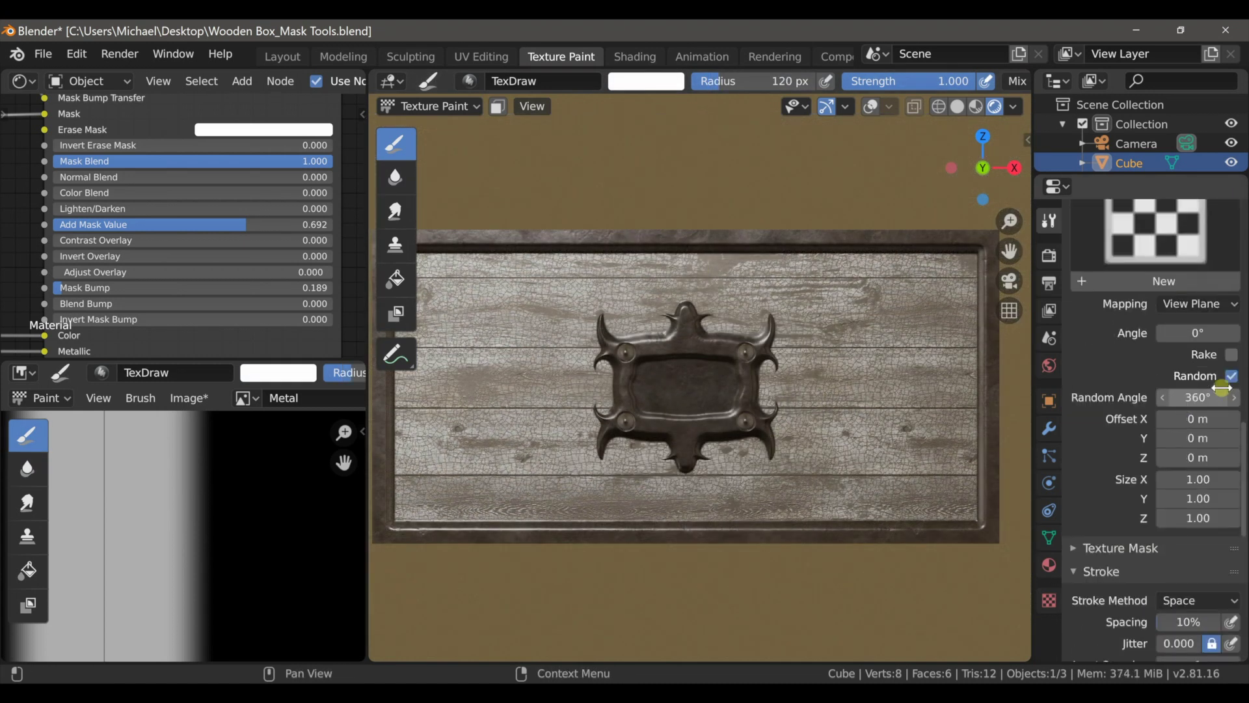
Set the brush color to black and paint out the whole metal plate on the box's front panel
scroll(1223, 391, "up", 10)
left_click_drag(1235, 292, 1235, 319)
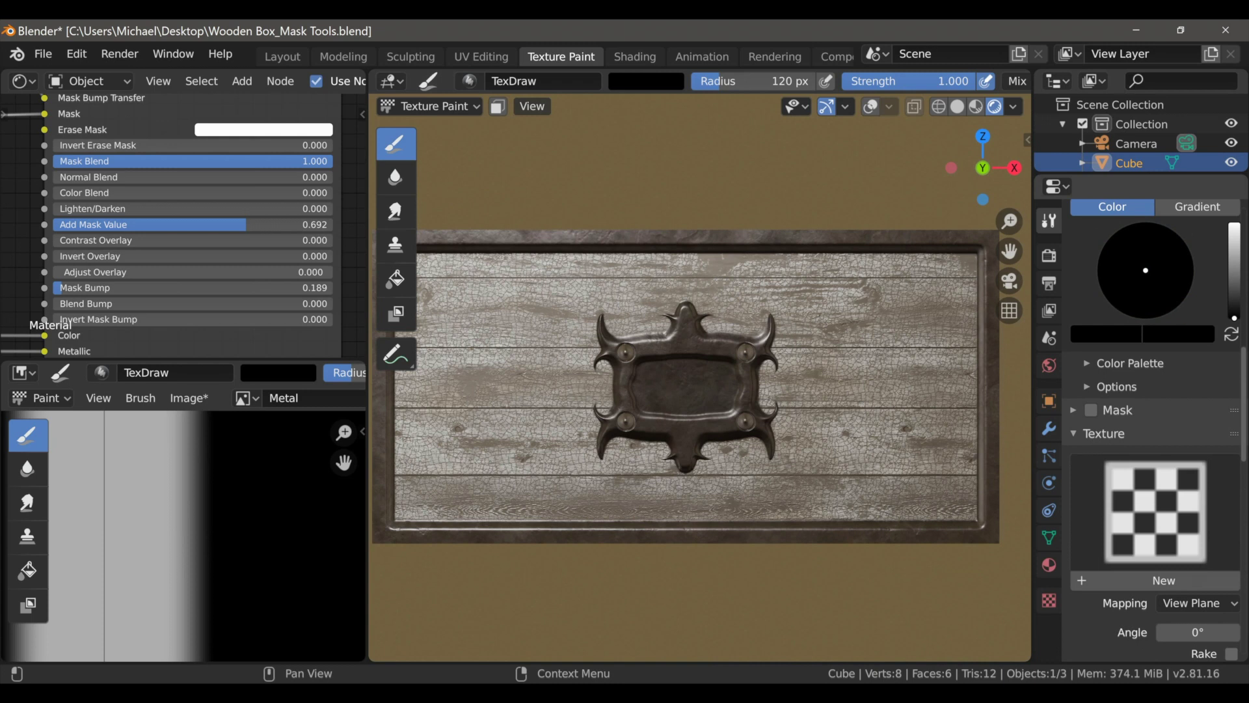
mouse_move(599, 339)
left_mouse_down()
mouse_move(703, 341)
mouse_move(618, 377)
mouse_move(750, 392)
mouse_move(615, 402)
left_mouse_up()
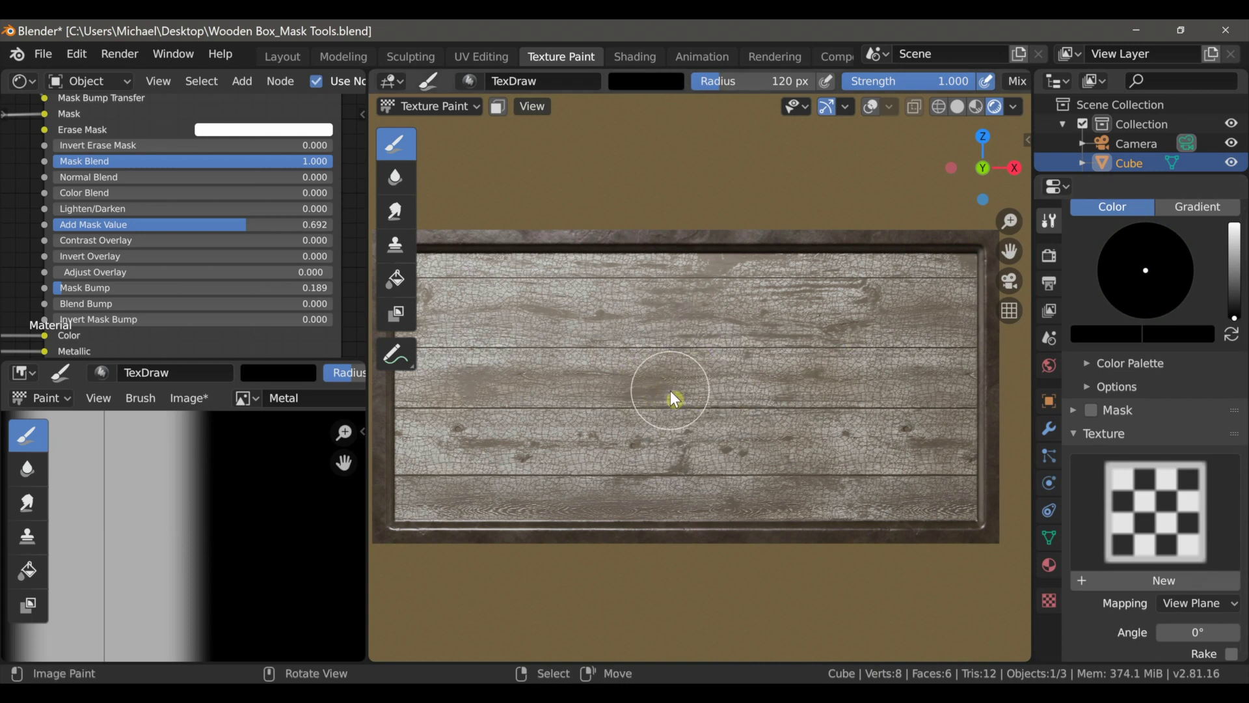
Set the brush color to white and apply the Smooth preset to the brush's falloff curve
scroll(670, 390, "down", 1)
left_click_drag(1232, 309, 1234, 223)
scroll(1145, 519, "down", 8)
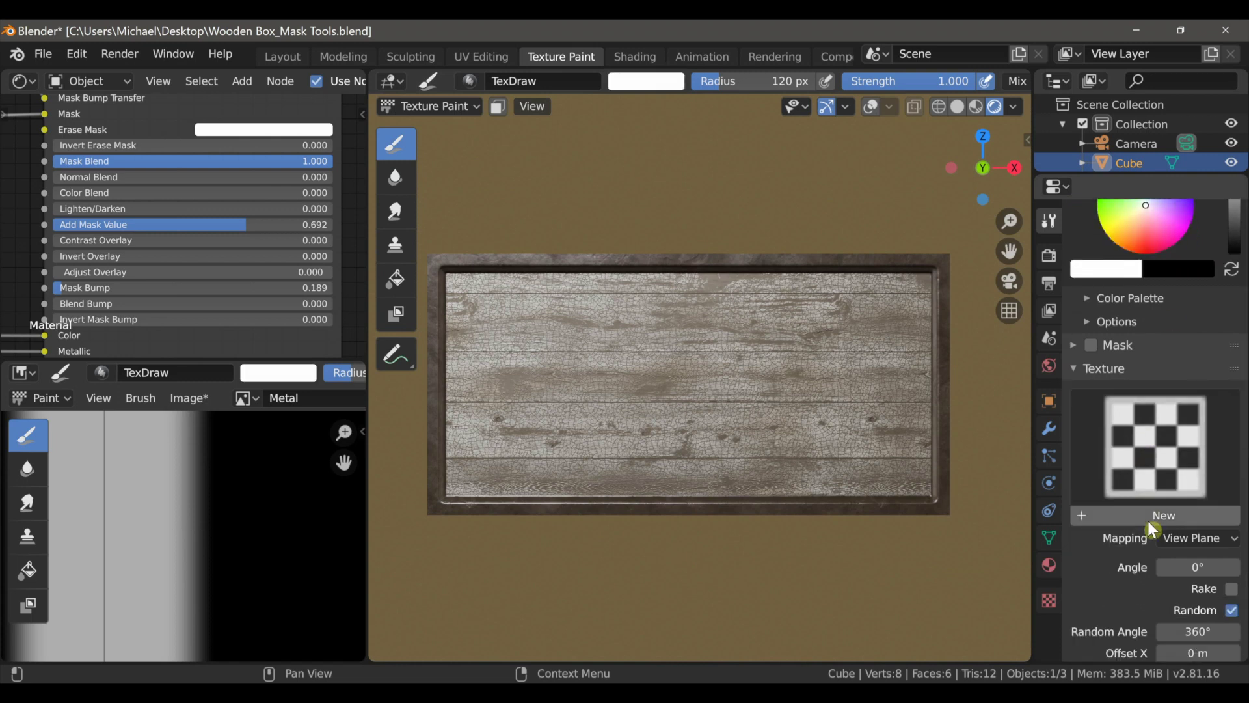
scroll(1157, 541, "down", 6)
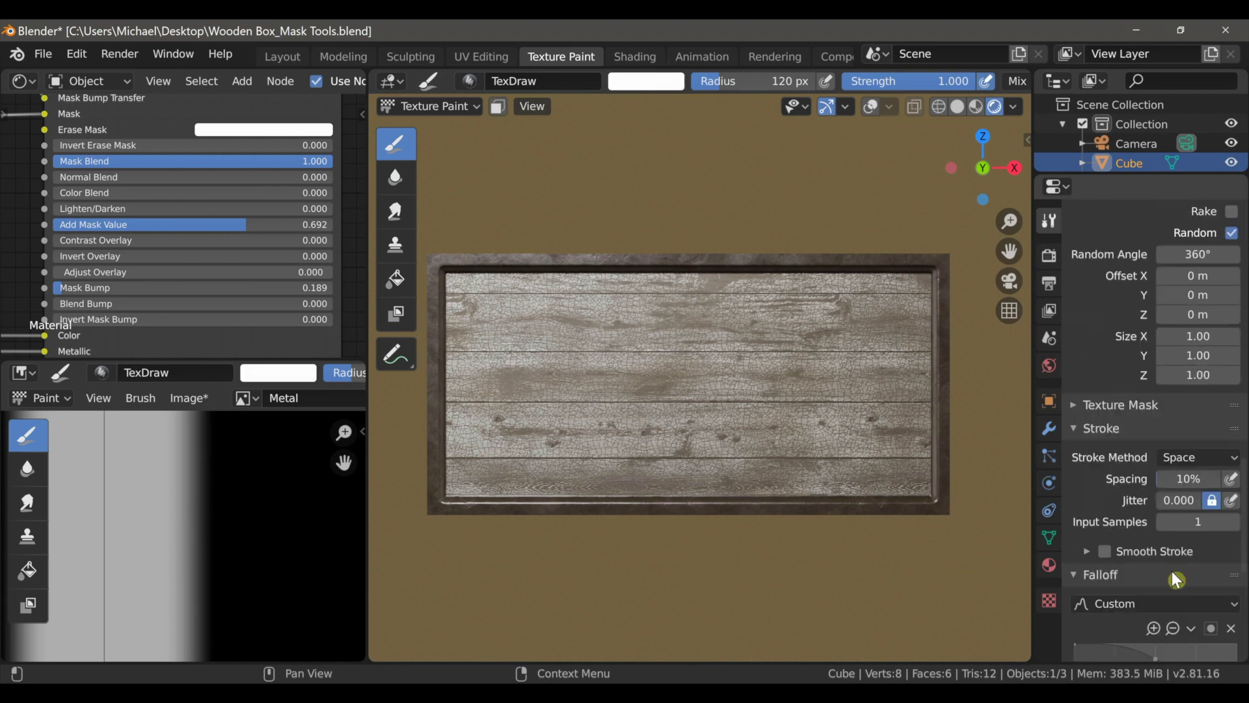
scroll(1237, 455, "down", 6)
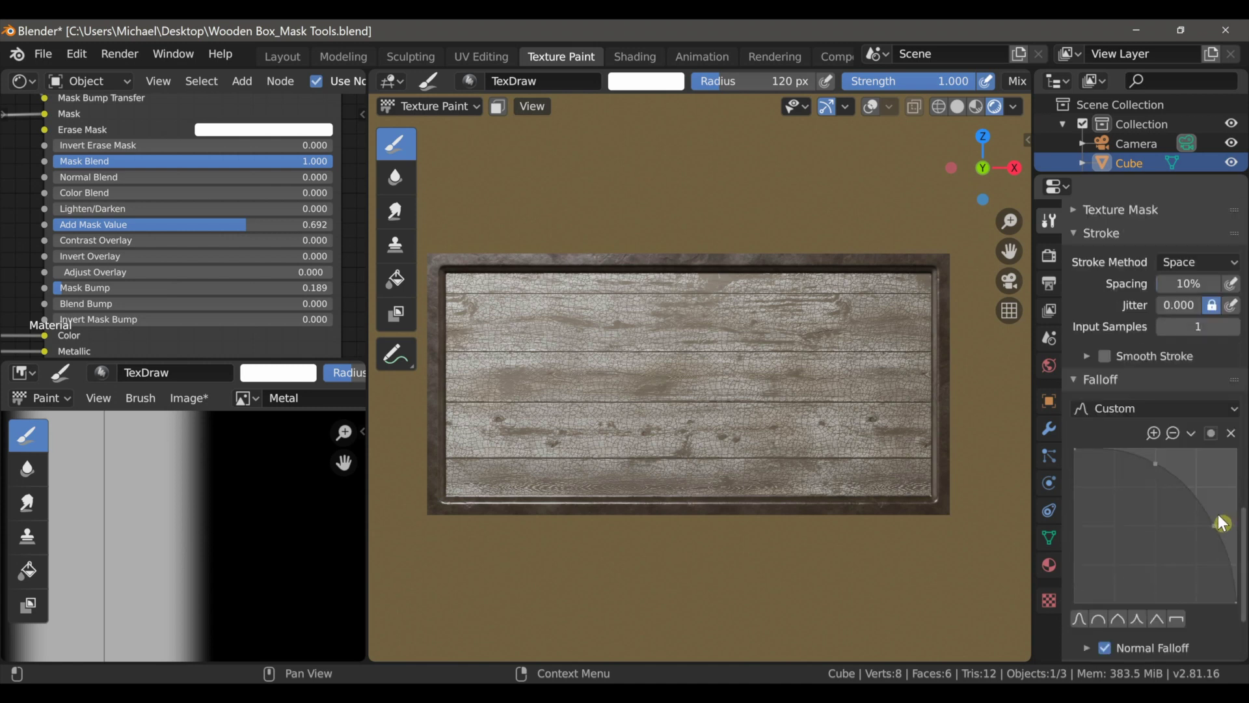
scroll(1222, 524, "down", 2)
left_click(1080, 568)
scroll(1103, 557, "down", 2)
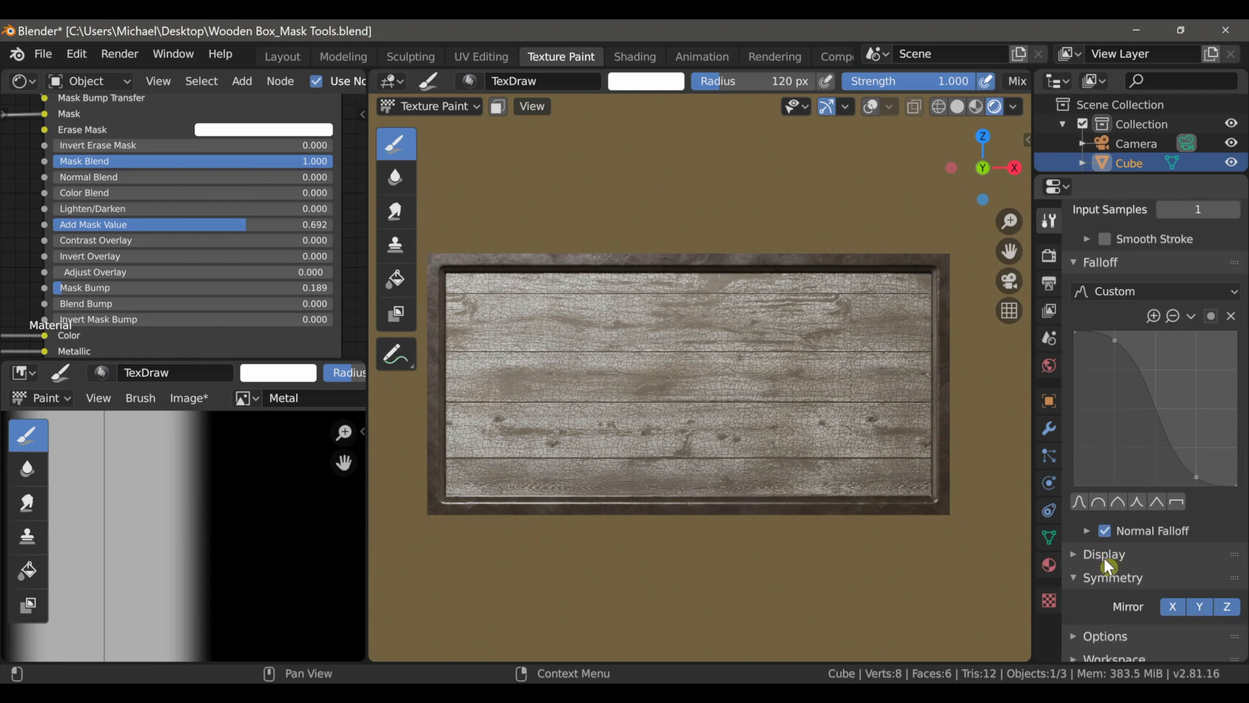
Create a new brush texture from the image TexturesCom_RomanesqueSet02_15_512_3dbrush.tif in the Model Textures folder
left_click(1049, 600)
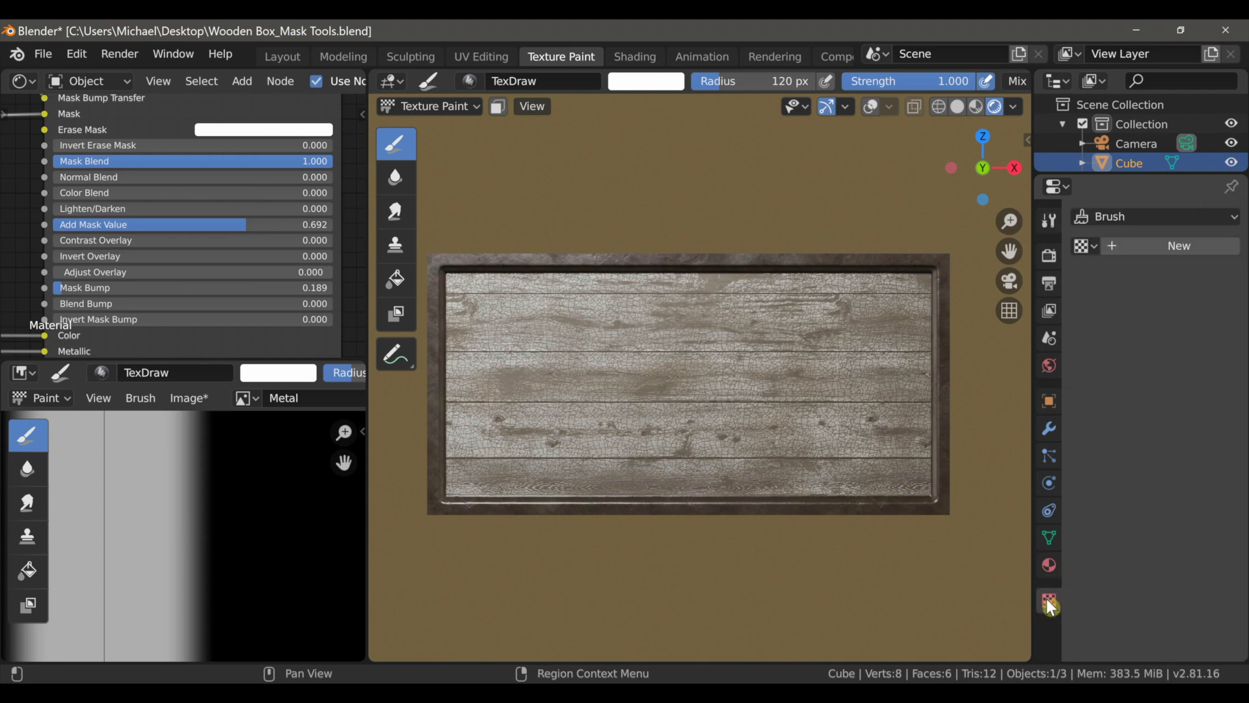
left_click(1154, 248)
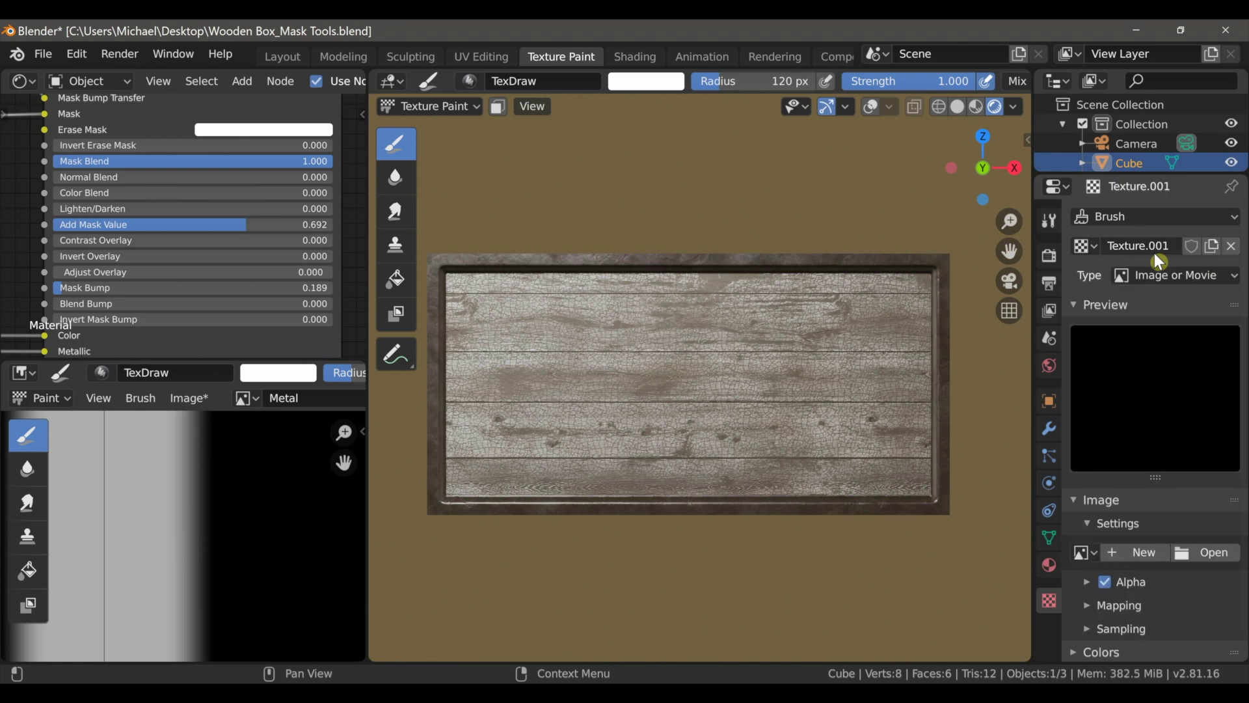
left_click(1199, 553)
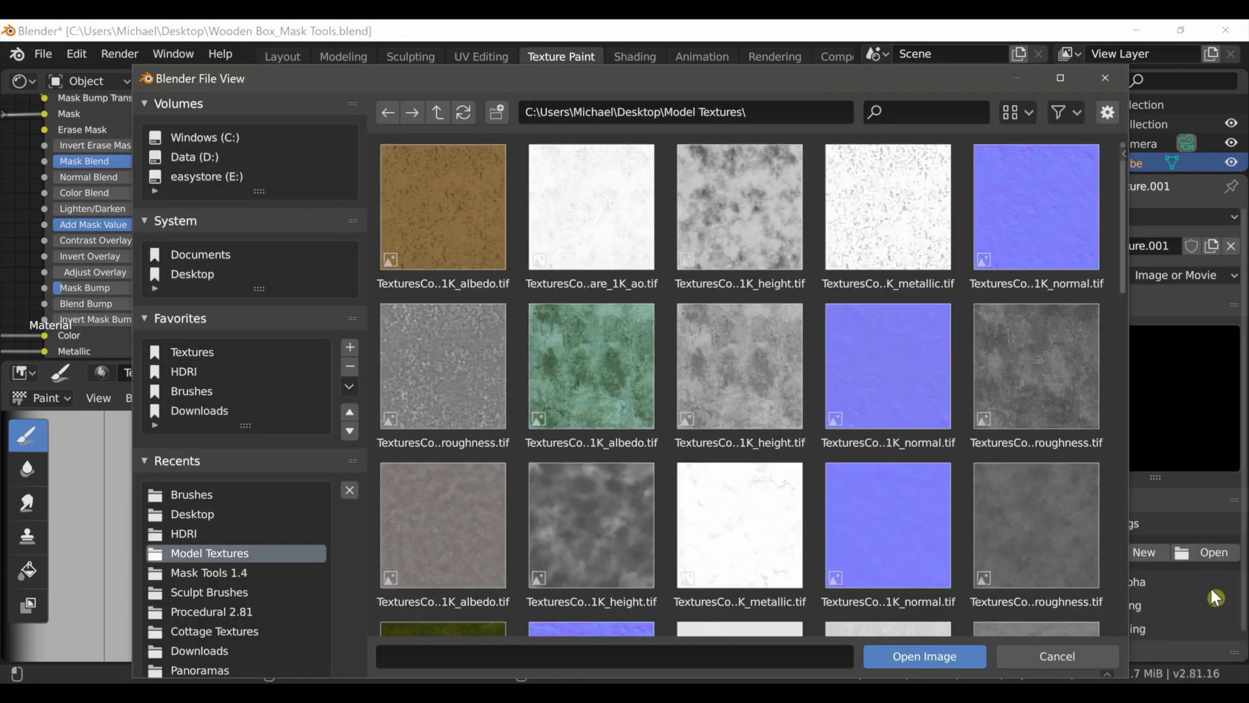
scroll(811, 477, "down", 10)
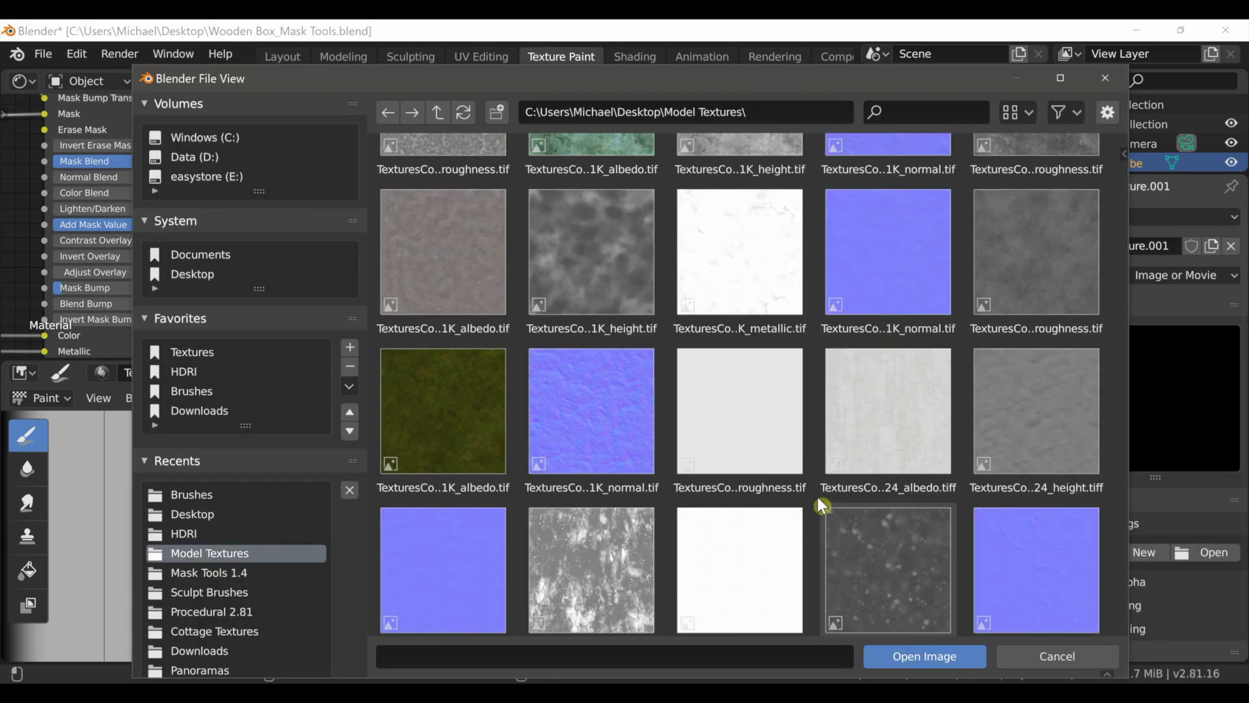
scroll(818, 498, "down", 2)
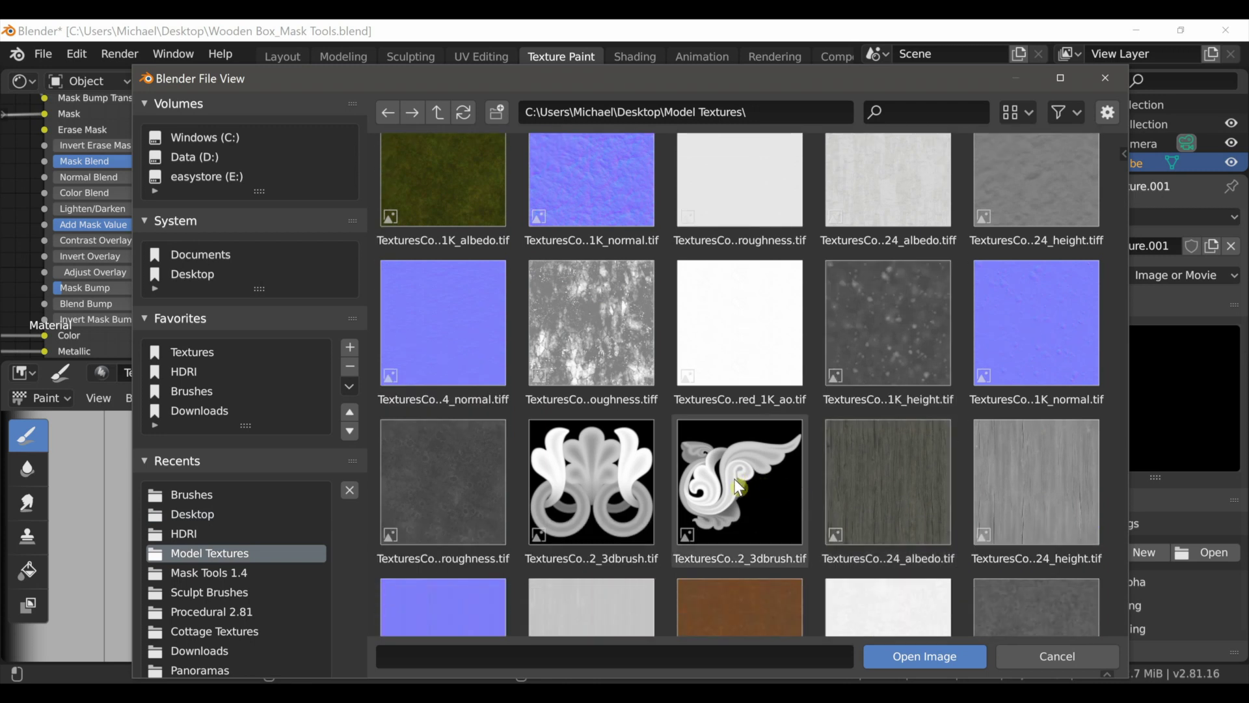
left_click(618, 475)
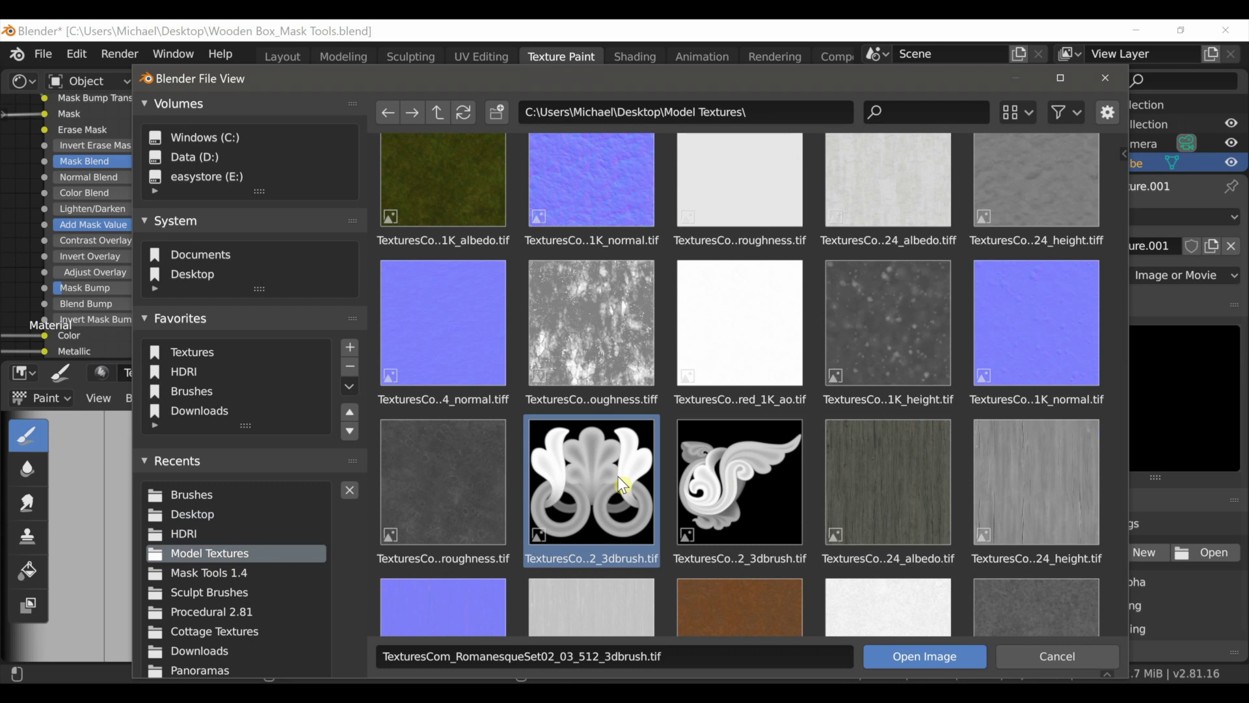
left_click(724, 472)
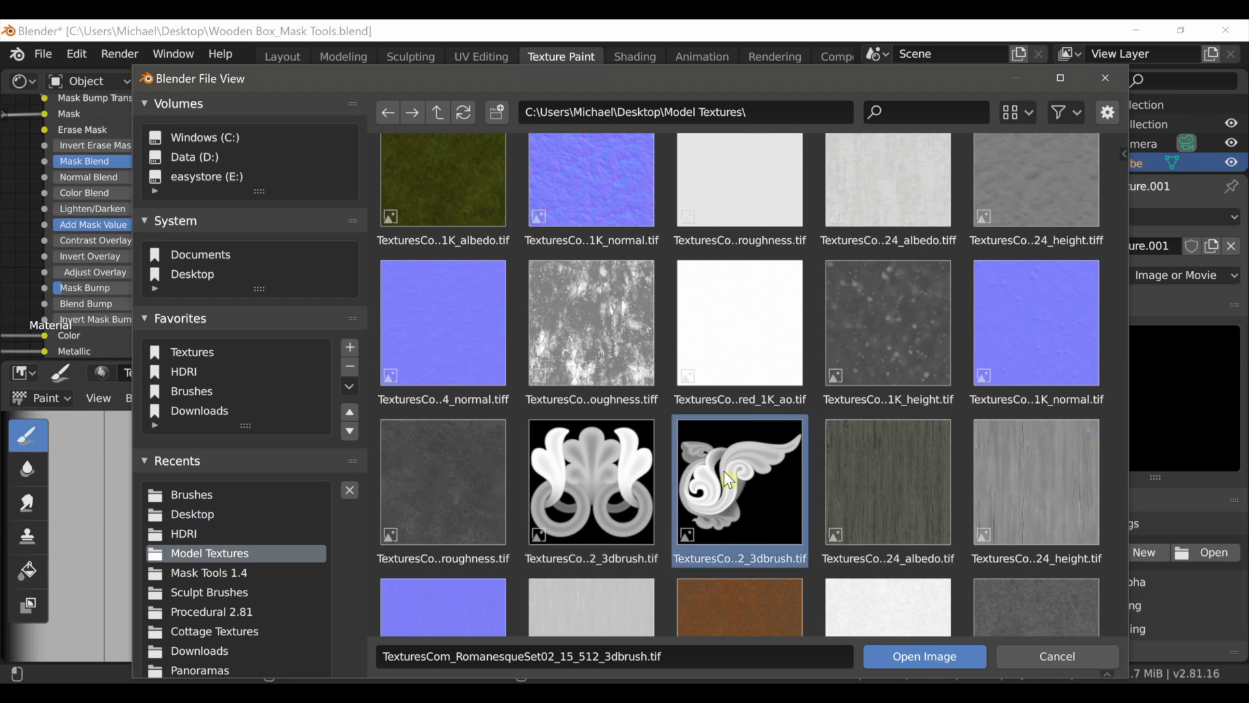
left_click(918, 657)
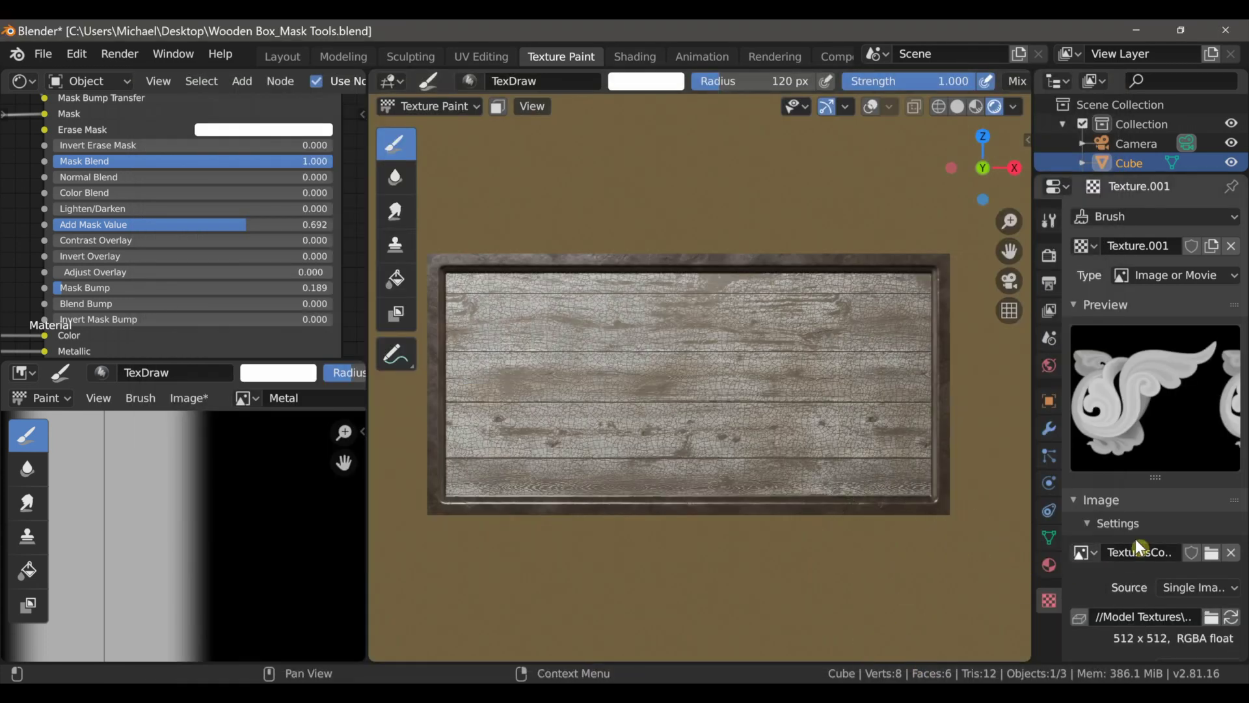
Set the brush texture's mapping to Stencil and move the stencil over the upper-left corner of the wooden panel
left_click(1048, 221)
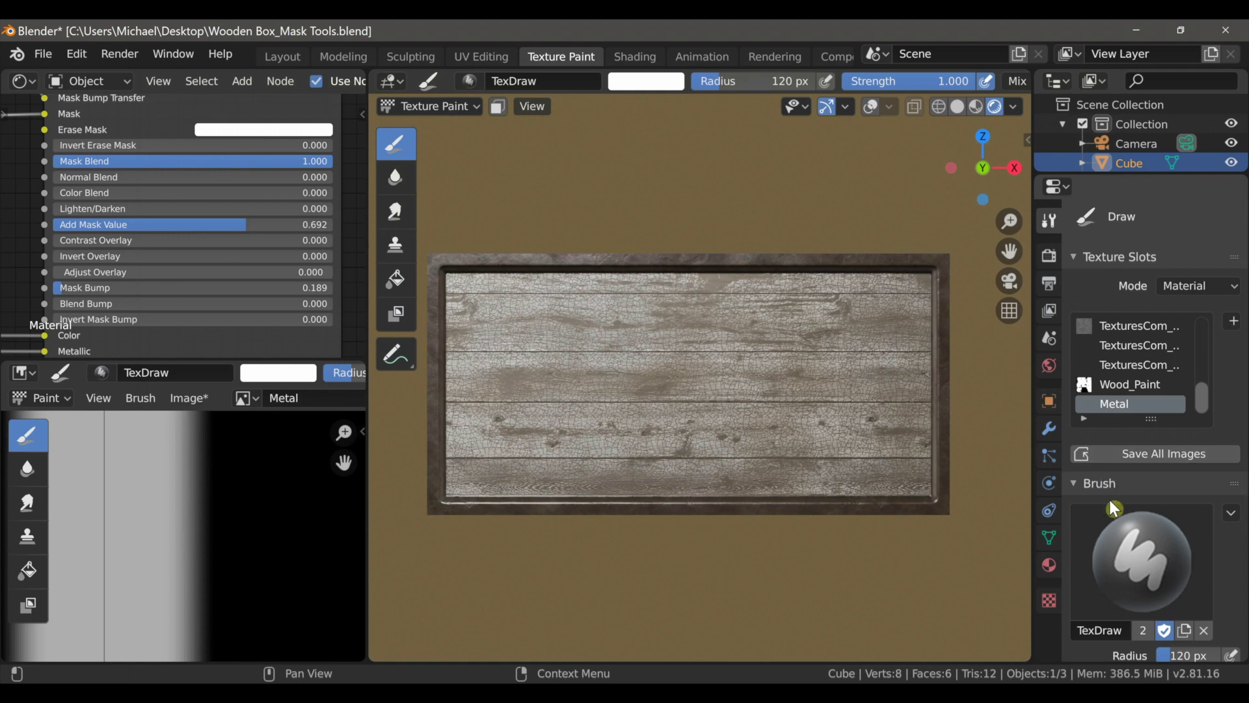
left_click_drag(1245, 319, 1228, 576)
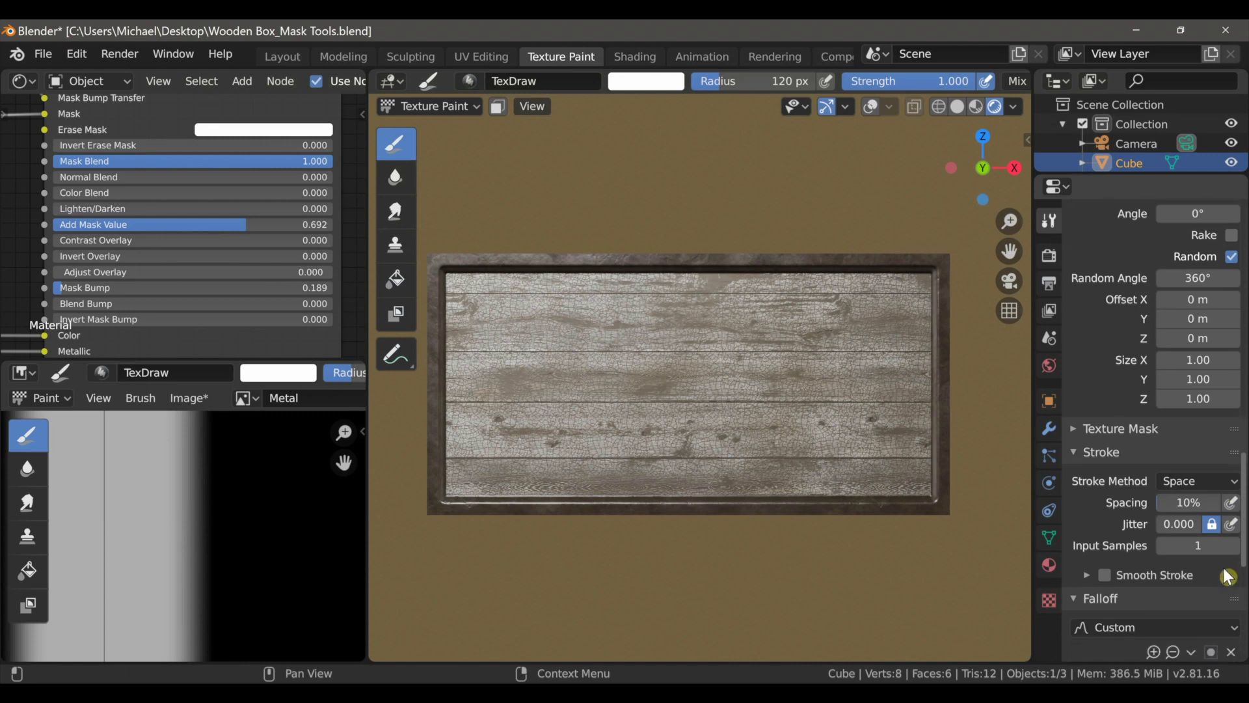
scroll(1210, 469, "up", 8)
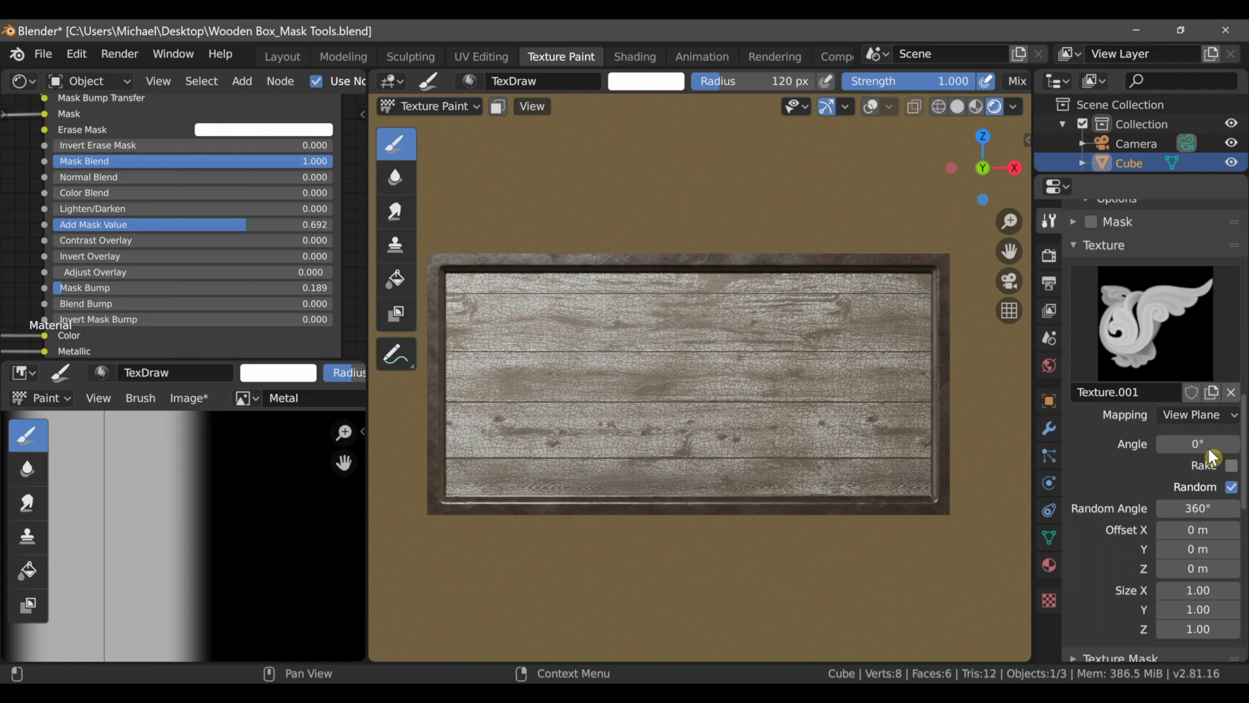
left_click(1192, 416)
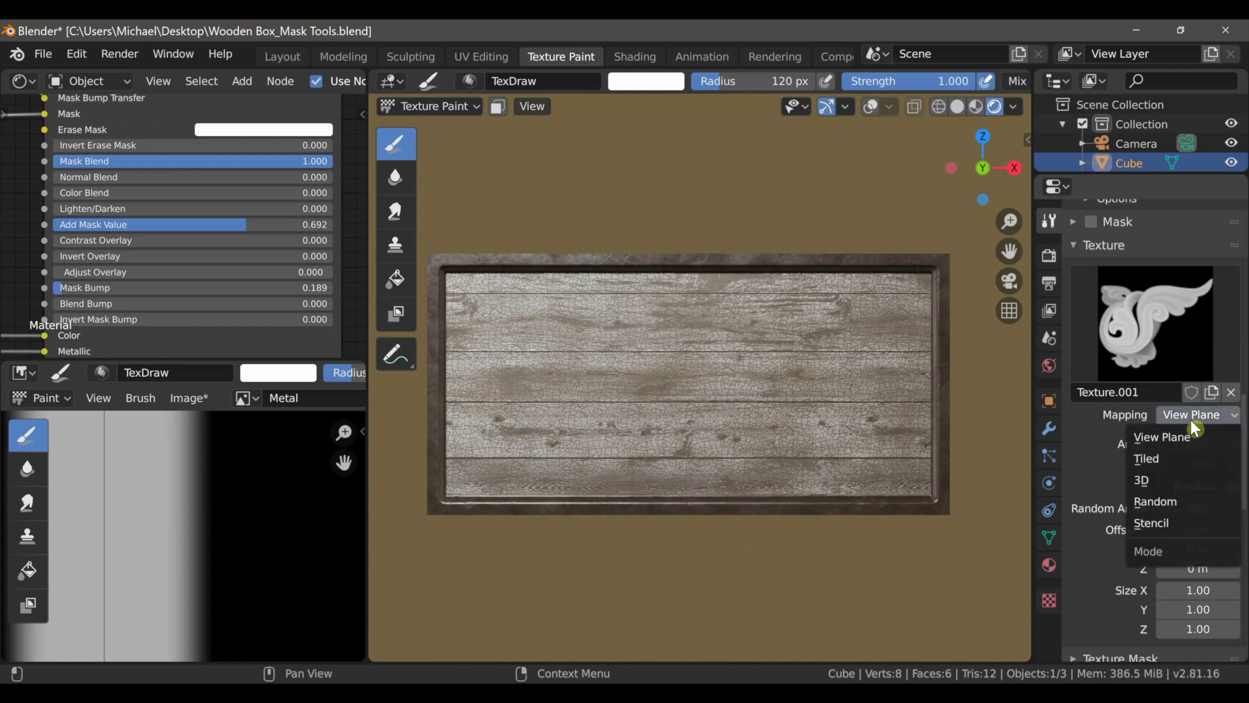
left_click(1183, 524)
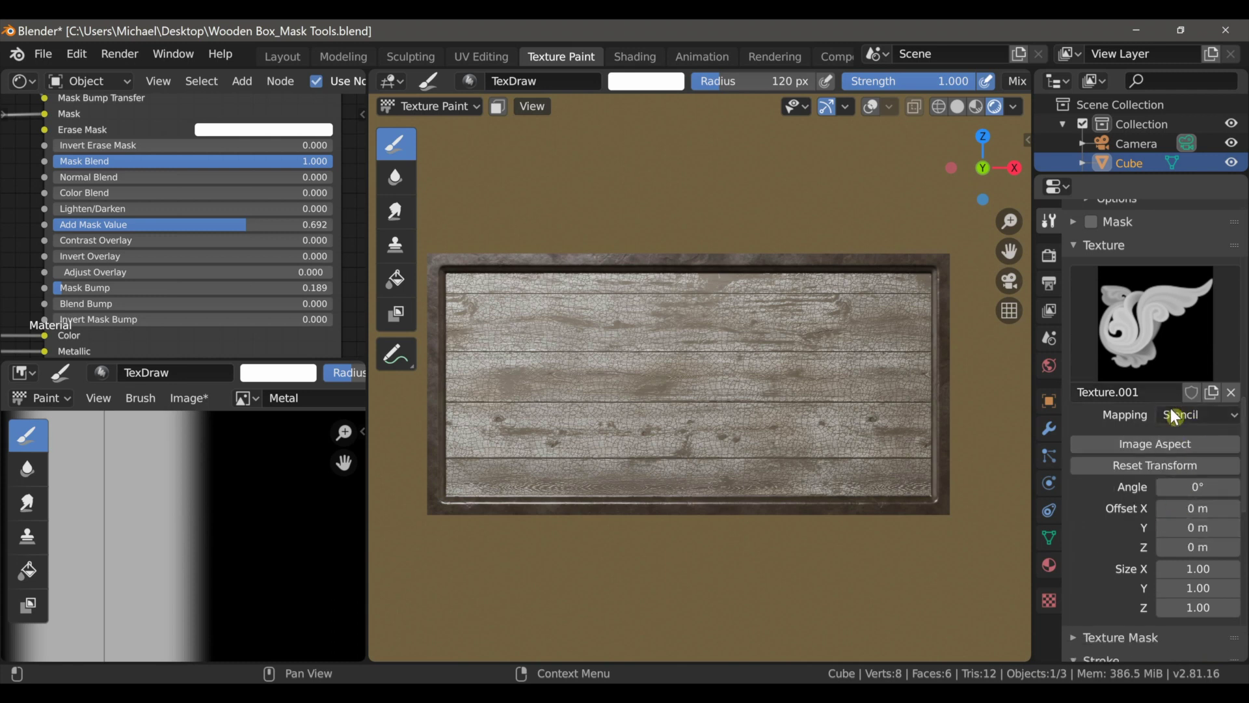
mouse_move(491, 578)
right_mouse_down()
mouse_move(529, 514)
mouse_move(556, 347)
right_mouse_up()
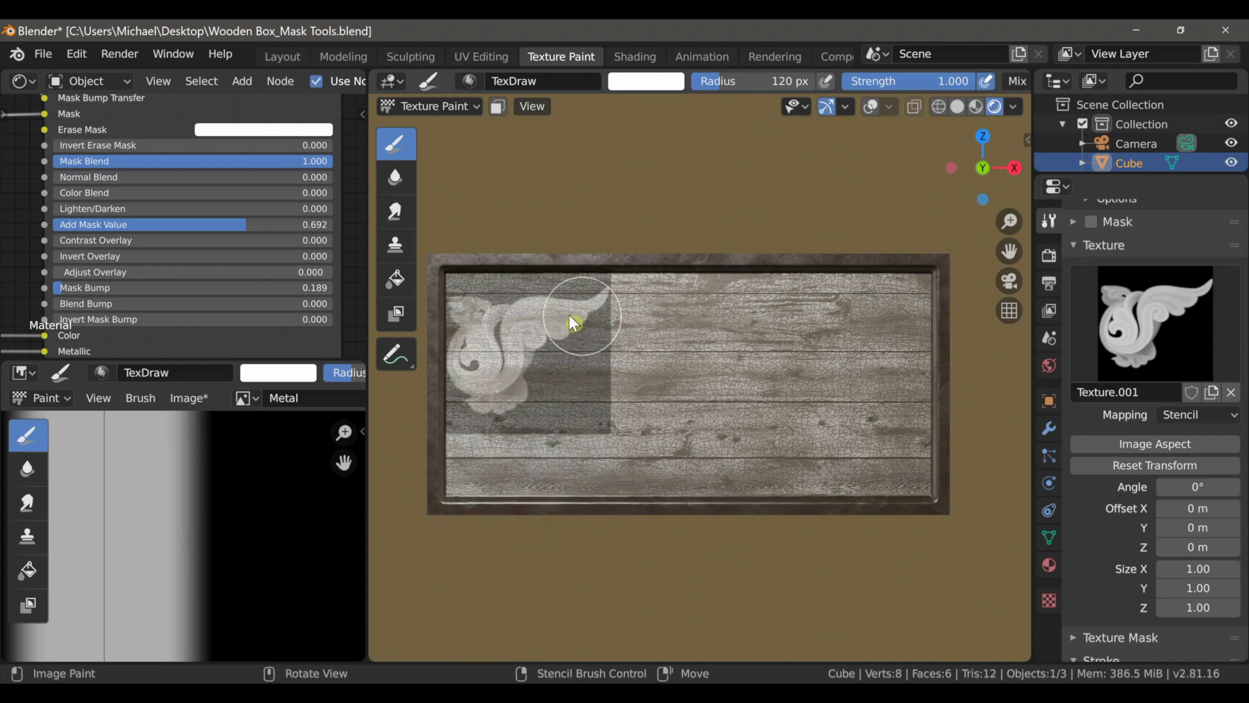
Set the TexDraw brush's blending mode to Add
scroll(1141, 432, "up", 15)
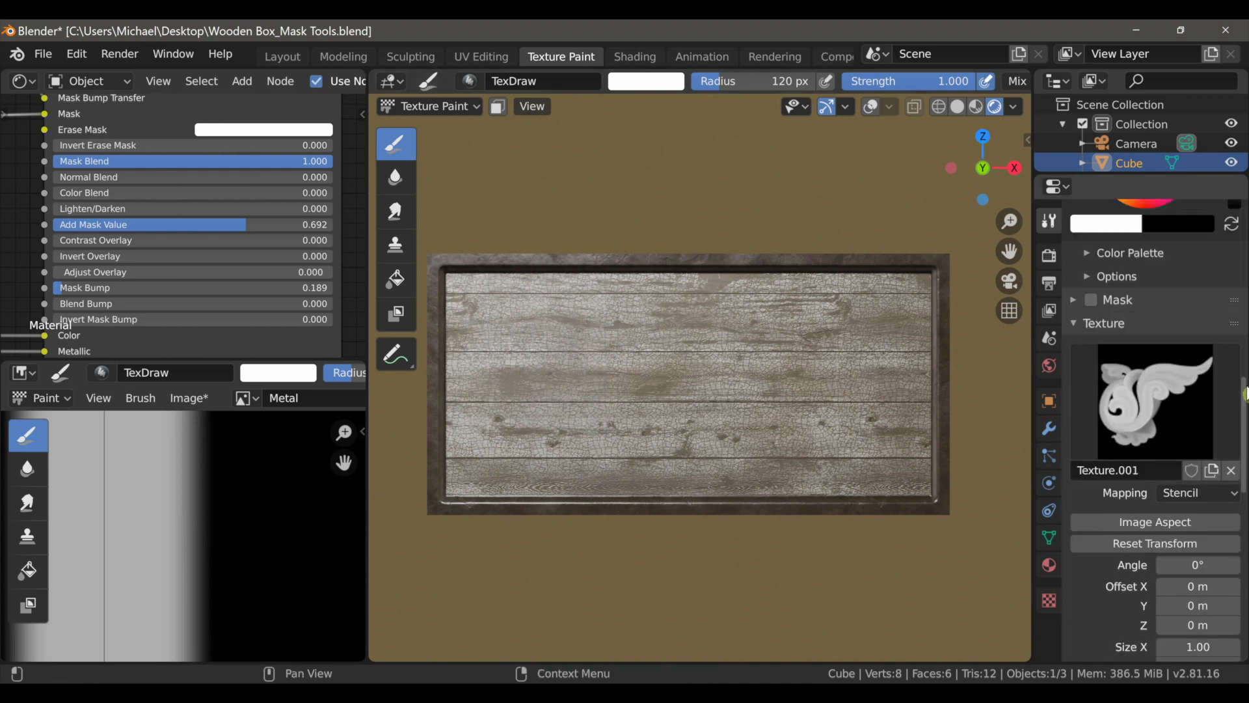
scroll(1141, 432, "up", 3)
left_click_drag(1247, 232, 1247, 271)
left_click(1185, 415)
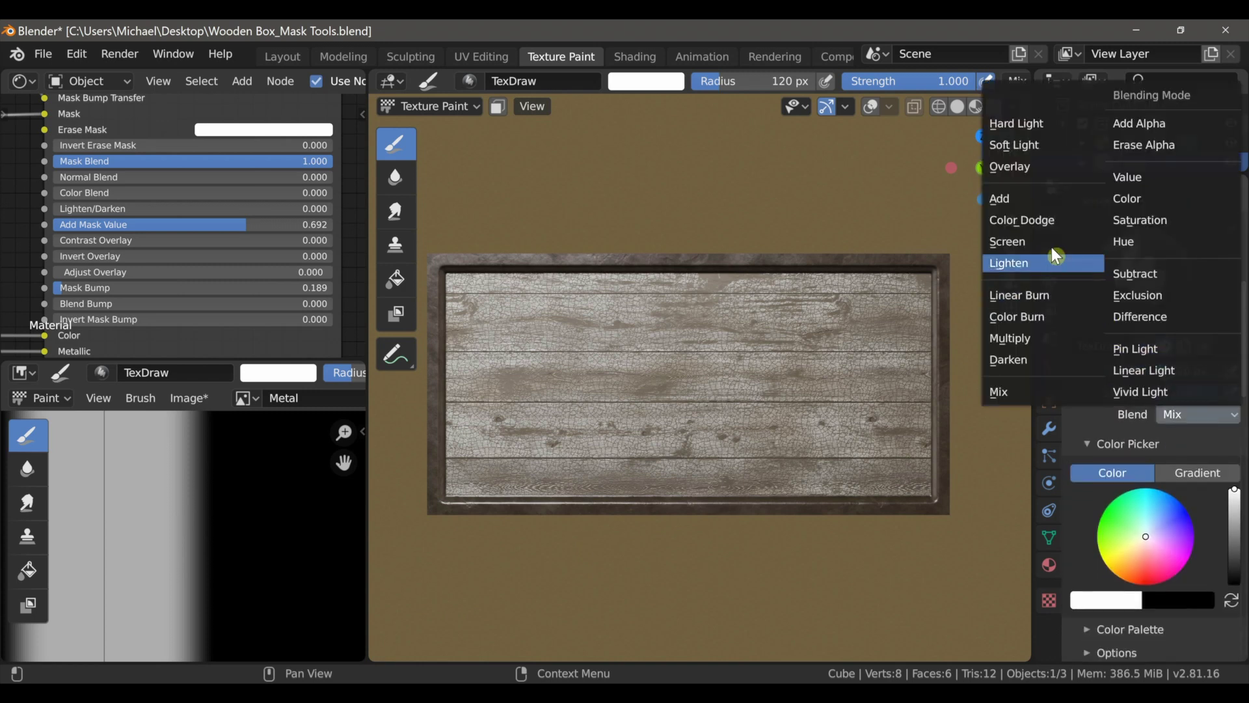
left_click(1037, 200)
Shrink the ornament stencil and fit it inside the upper-left corner of the front panel's metal frame
scroll(549, 392, "up", 1)
scroll(550, 392, "up", 1)
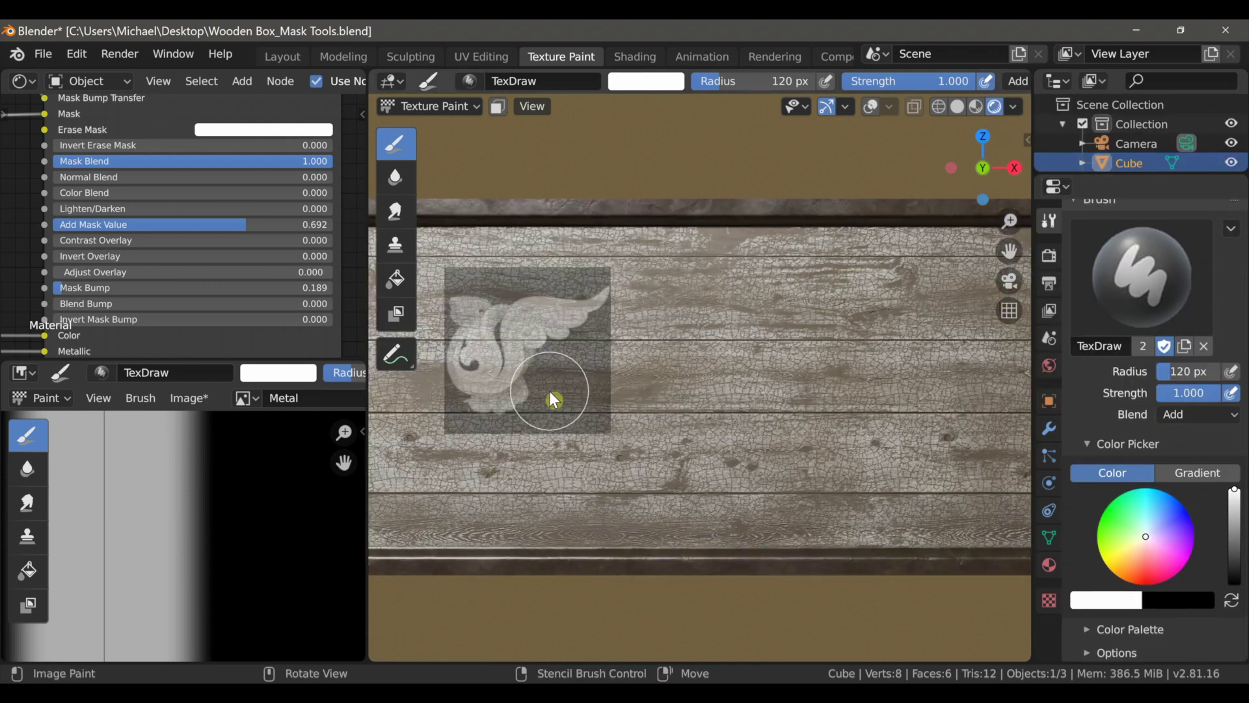
middle_click_drag(548, 389, 665, 393, "shift")
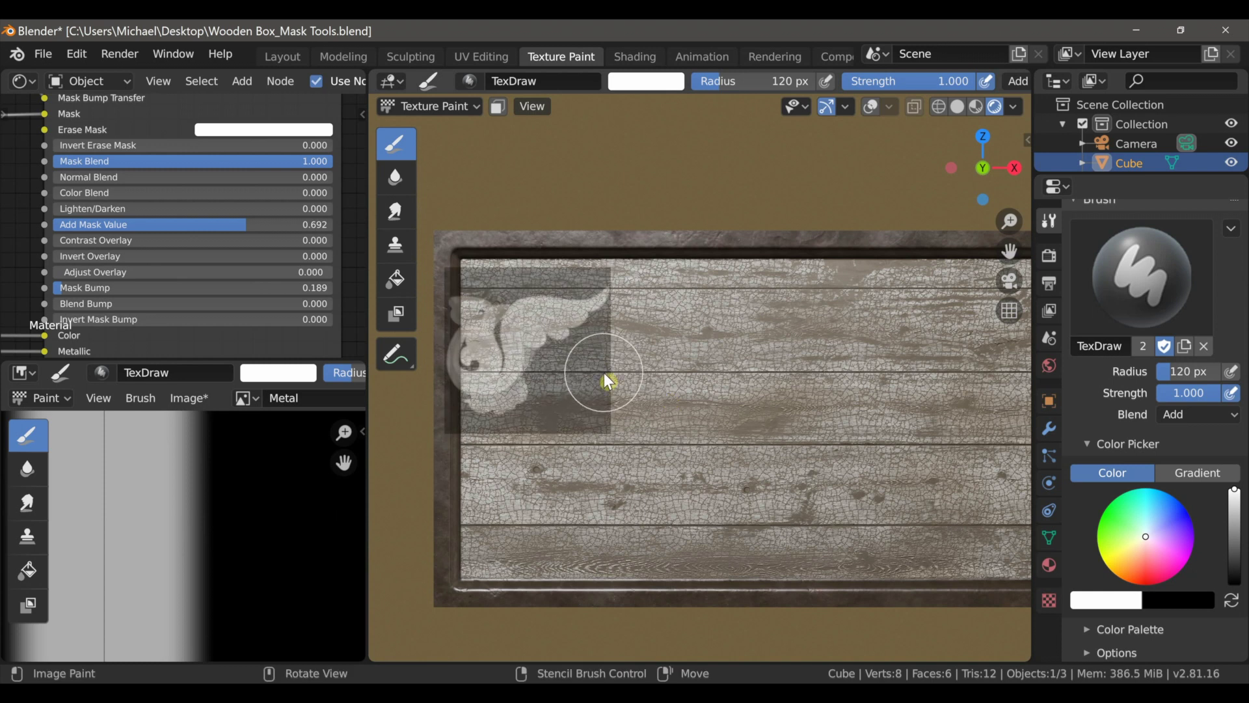
scroll(604, 373, "down", 3)
scroll(606, 354, "up", 1)
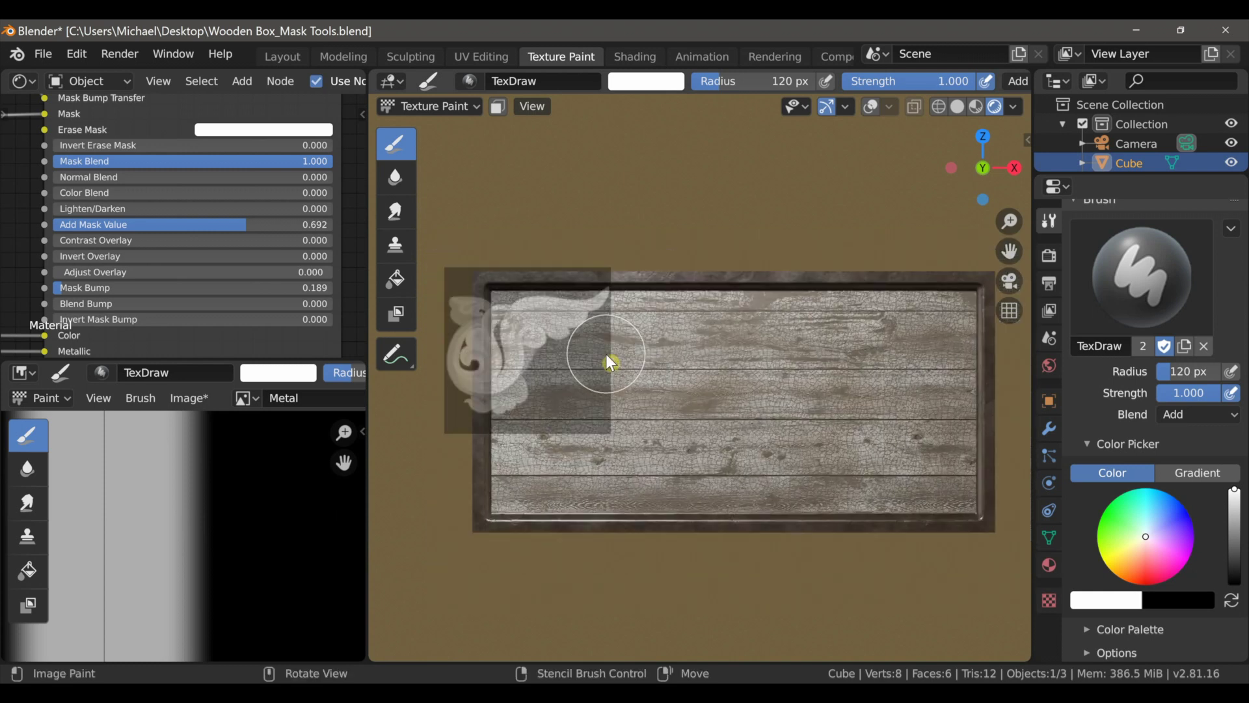
right_click_drag(566, 347, 609, 359)
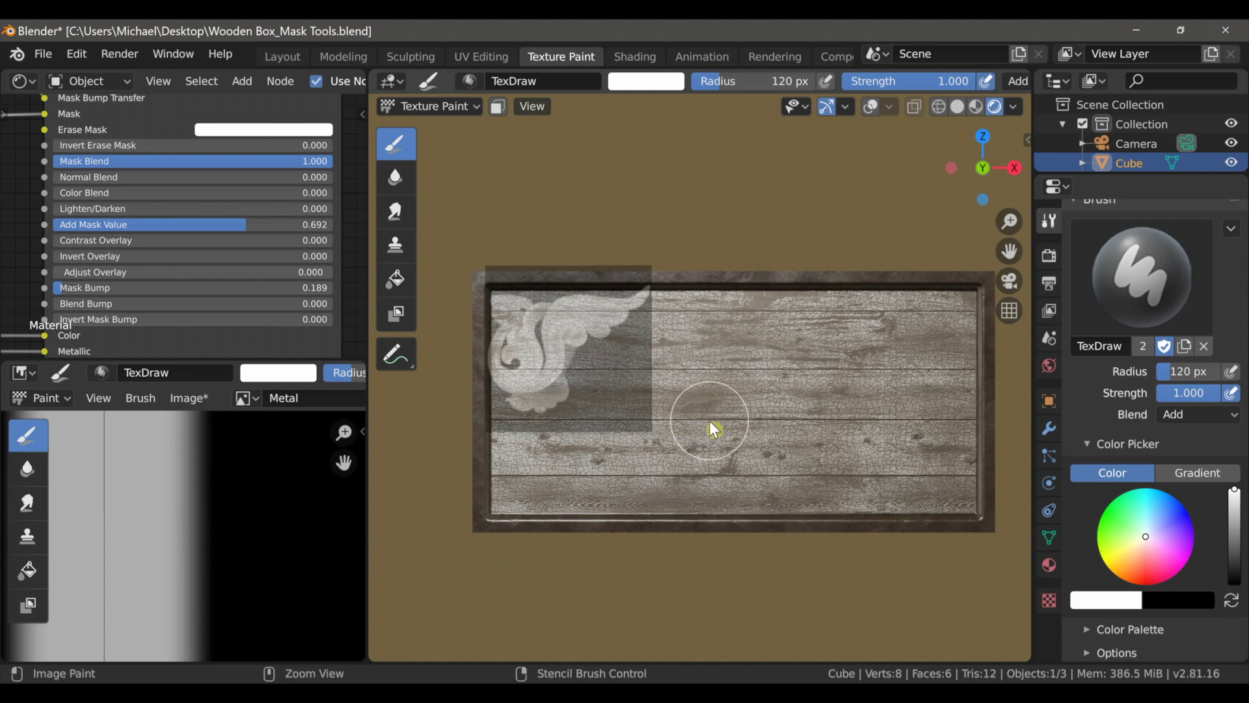
right_click_drag(732, 430, 678, 395, "shift")
right_click_drag(585, 349, 559, 333)
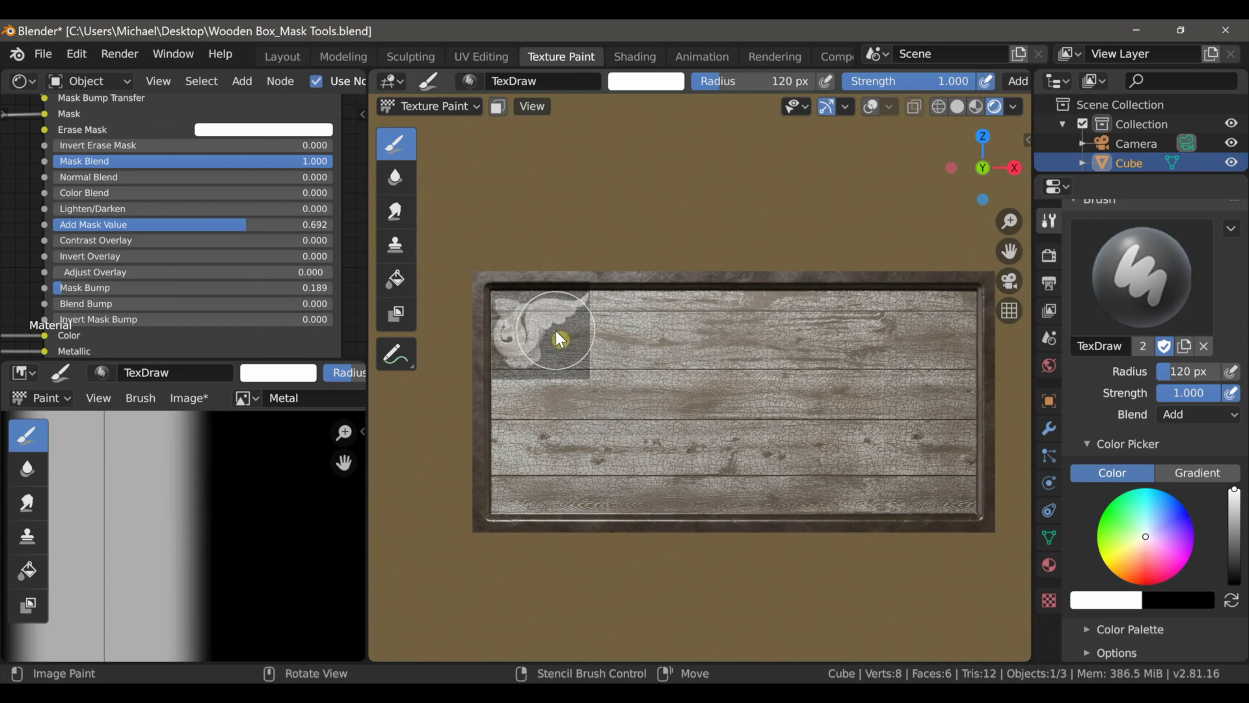
Paint the scroll ornament through the stencil onto the front panel's corner, and check the whole Metal mask image
mouse_move(586, 315)
left_mouse_down()
mouse_move(503, 326)
mouse_move(510, 357)
mouse_move(530, 334)
mouse_move(514, 369)
mouse_move(588, 304)
left_mouse_up()
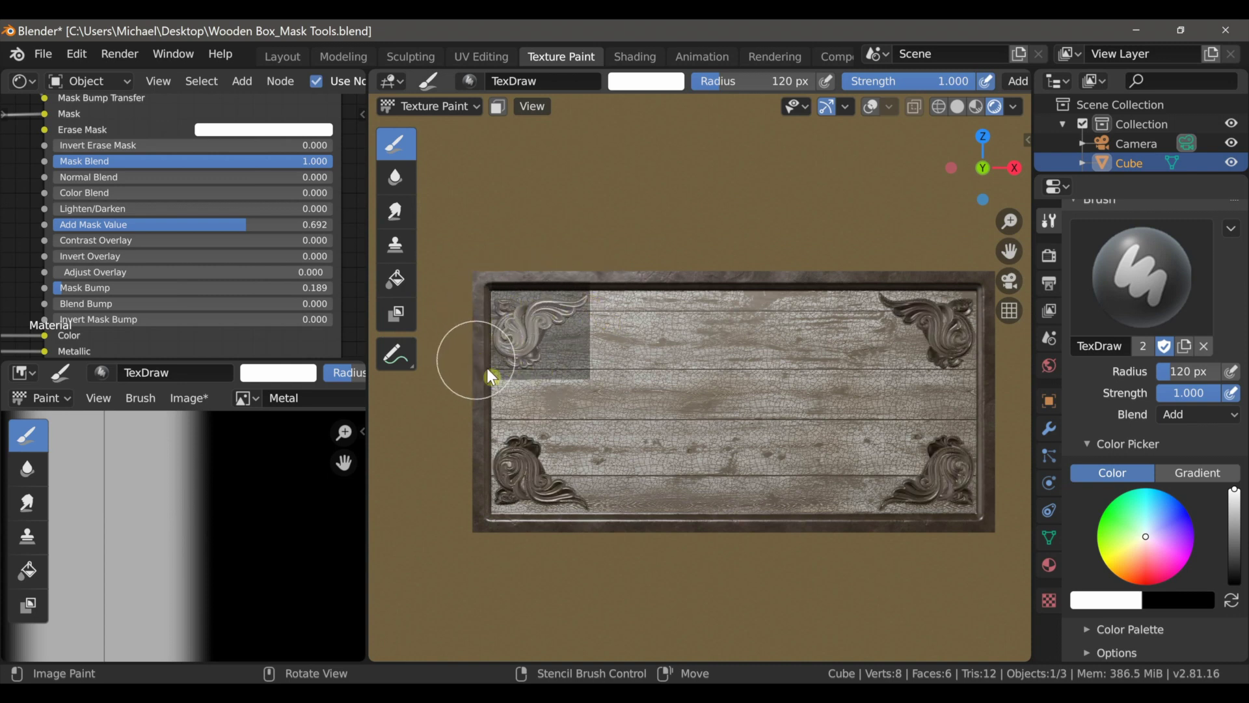
left_click(516, 360)
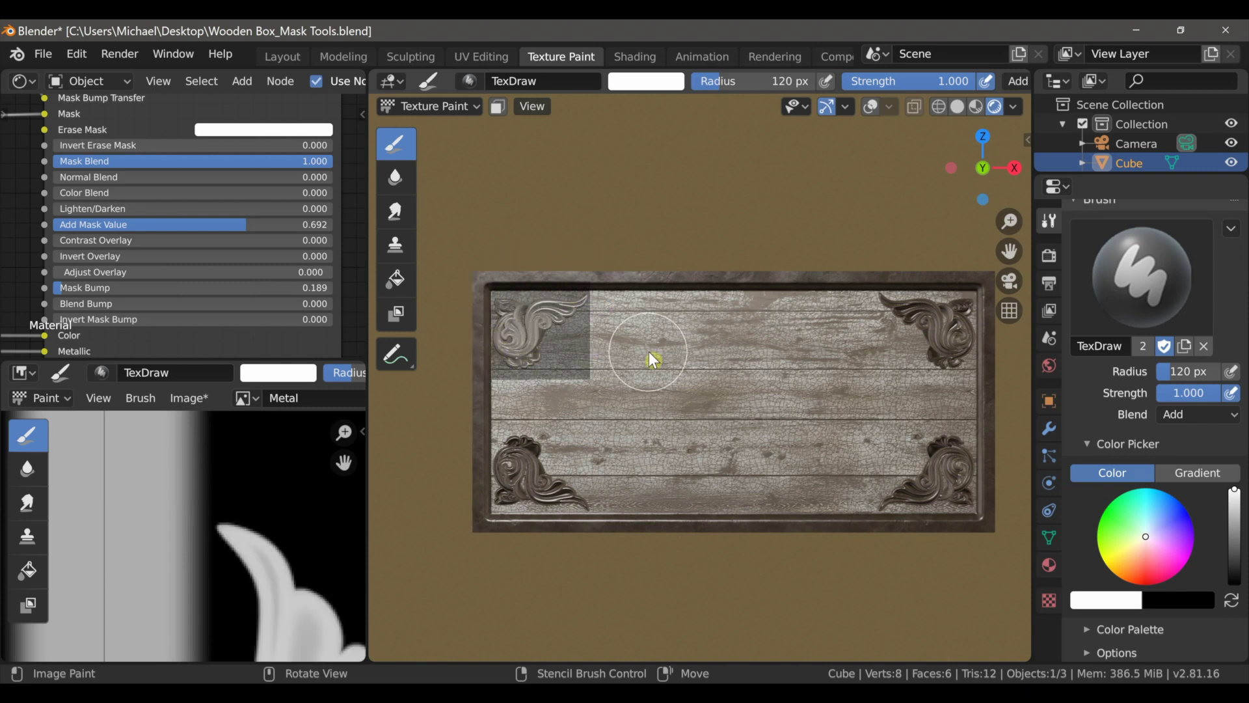
scroll(263, 563, "down", 6)
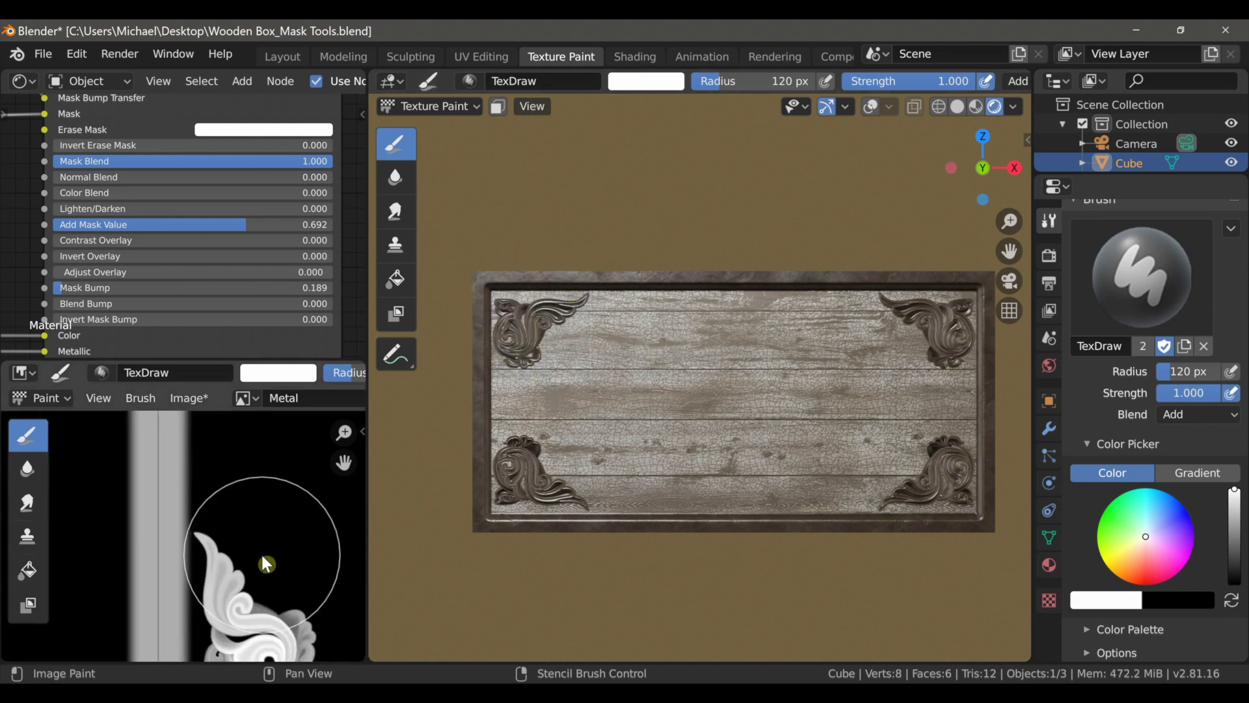
middle_click_drag(212, 549, 257, 553)
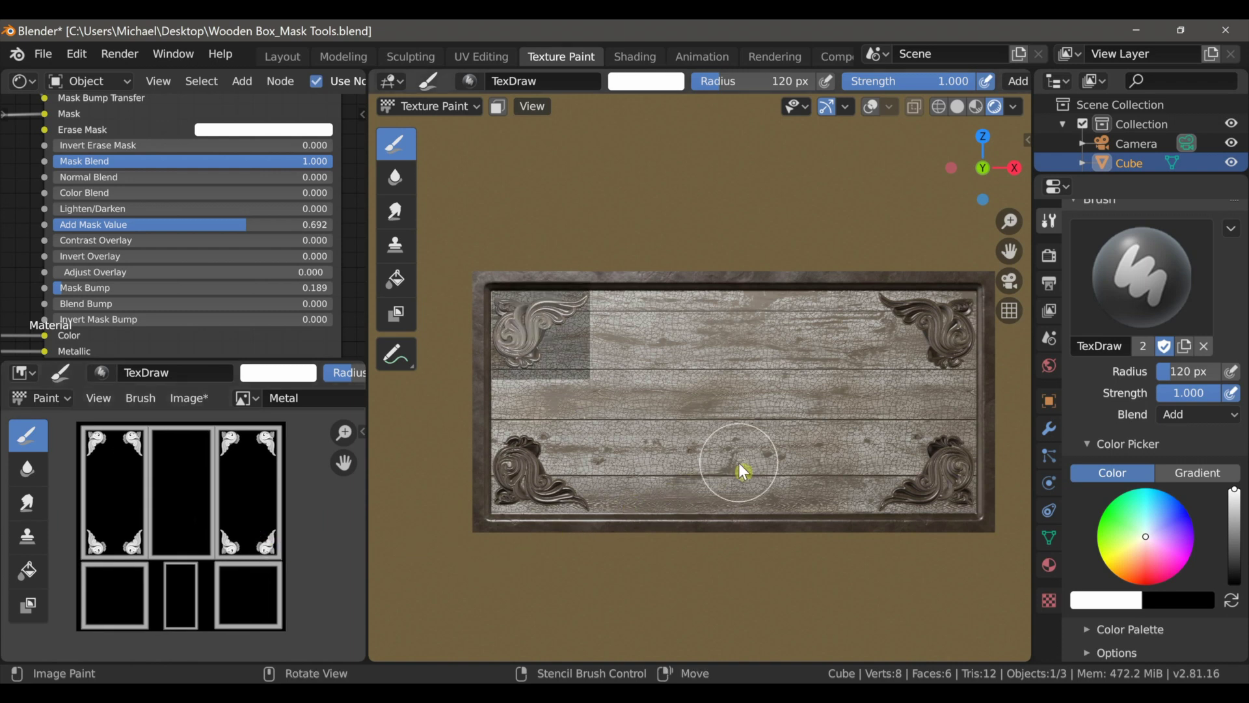
In top view, fit the stencil into the upper-left corner of the box's top face and paint the ornament there
key("KP_7")
right_click_drag(533, 343, 543, 372)
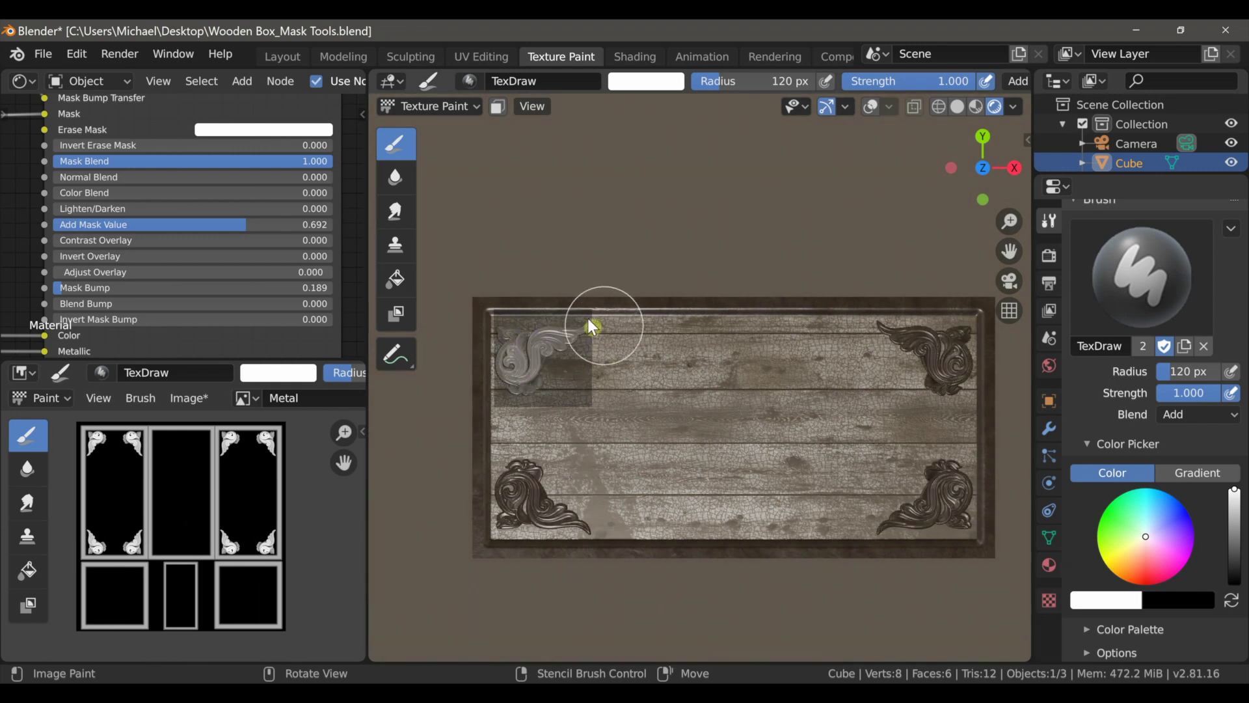
Finish the top face's corner ornament, and in side view fit the stencil into the end panel's upper-left corner and paint it there
left_click_drag(590, 332, 581, 327)
key("KP_3")
right_click_drag(558, 366, 603, 342)
mouse_move(639, 312)
left_mouse_down()
mouse_move(579, 374)
mouse_move(560, 294)
left_mouse_up()
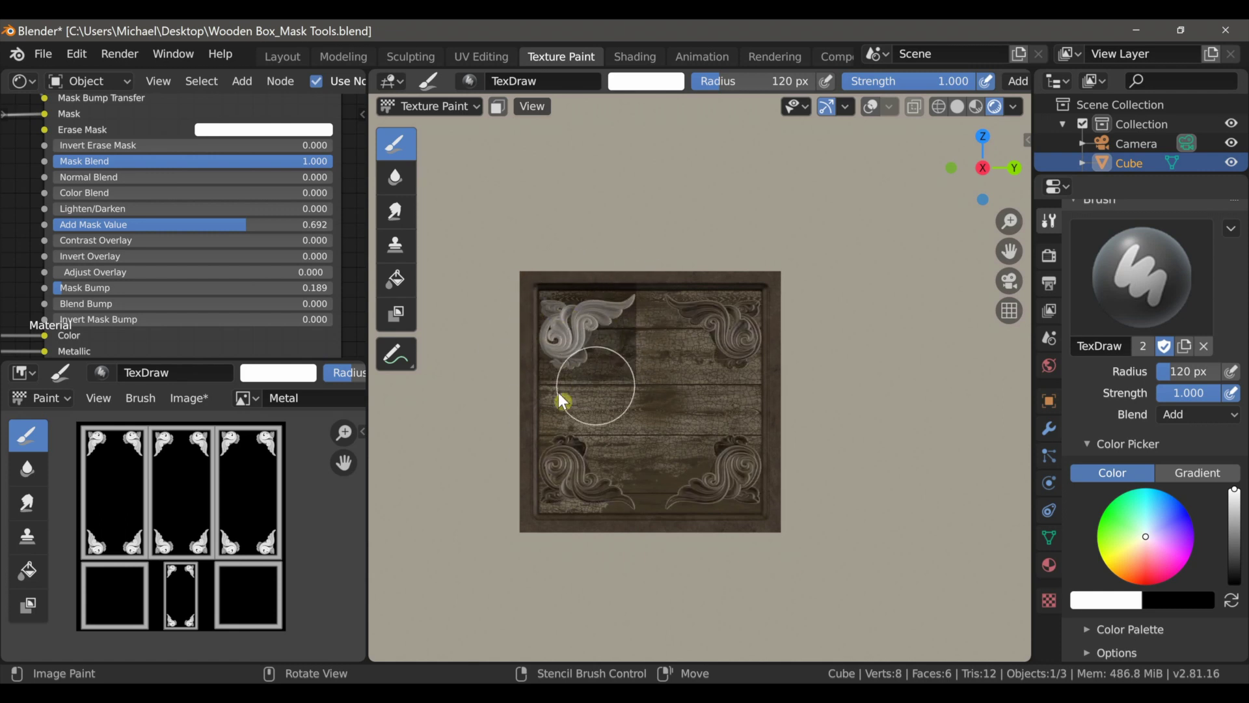
left_click_drag(594, 395, 626, 404)
Move the stencil clear of the box and inspect the corner ornaments on its front and end panels
key("KP_1")
middle_click_drag(647, 447, 678, 442)
scroll(660, 455, "up", 1)
mouse_move(575, 347)
right_mouse_down()
mouse_move(540, 479)
mouse_move(475, 571)
right_mouse_up()
left_click(545, 485)
mouse_move(595, 410)
middle_mouse_down()
mouse_move(725, 407)
mouse_move(749, 393)
middle_mouse_up()
right_click_drag(489, 571, 480, 590)
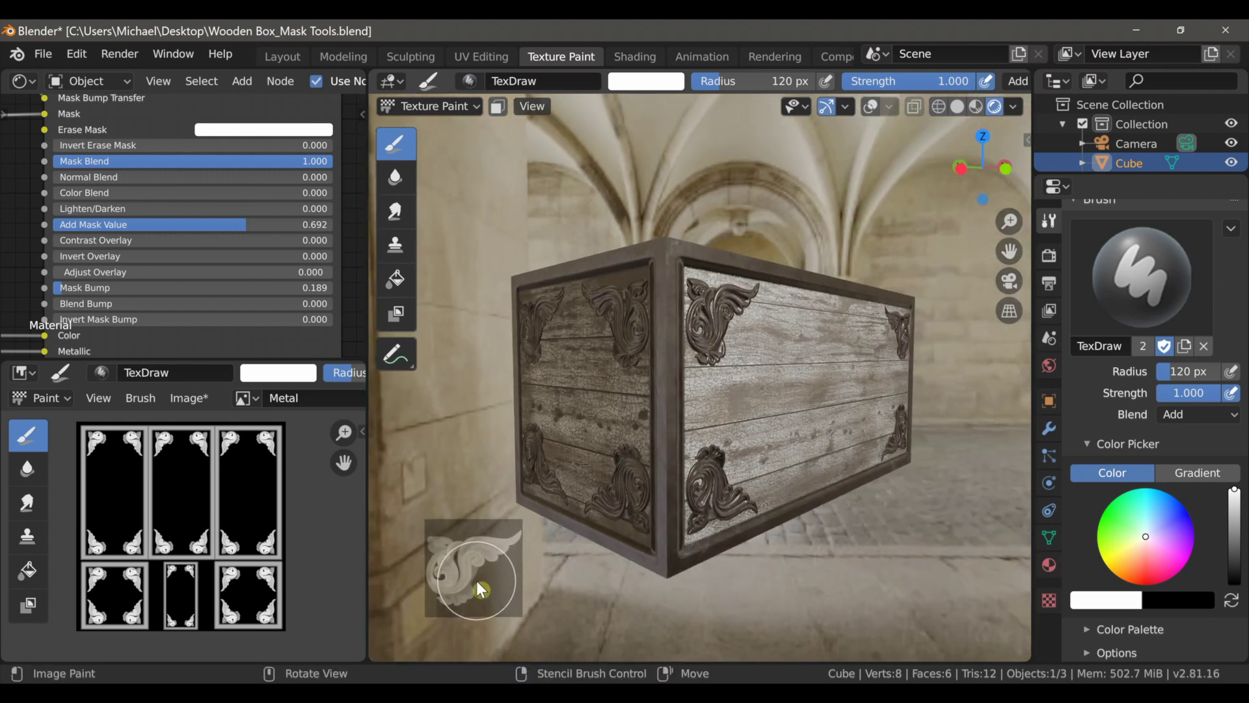
Replace the brush texture's image with TexturesCom_RomanesqueSet02_03_512_3dbrush.tif from the Model Textures folder
left_click(1048, 599)
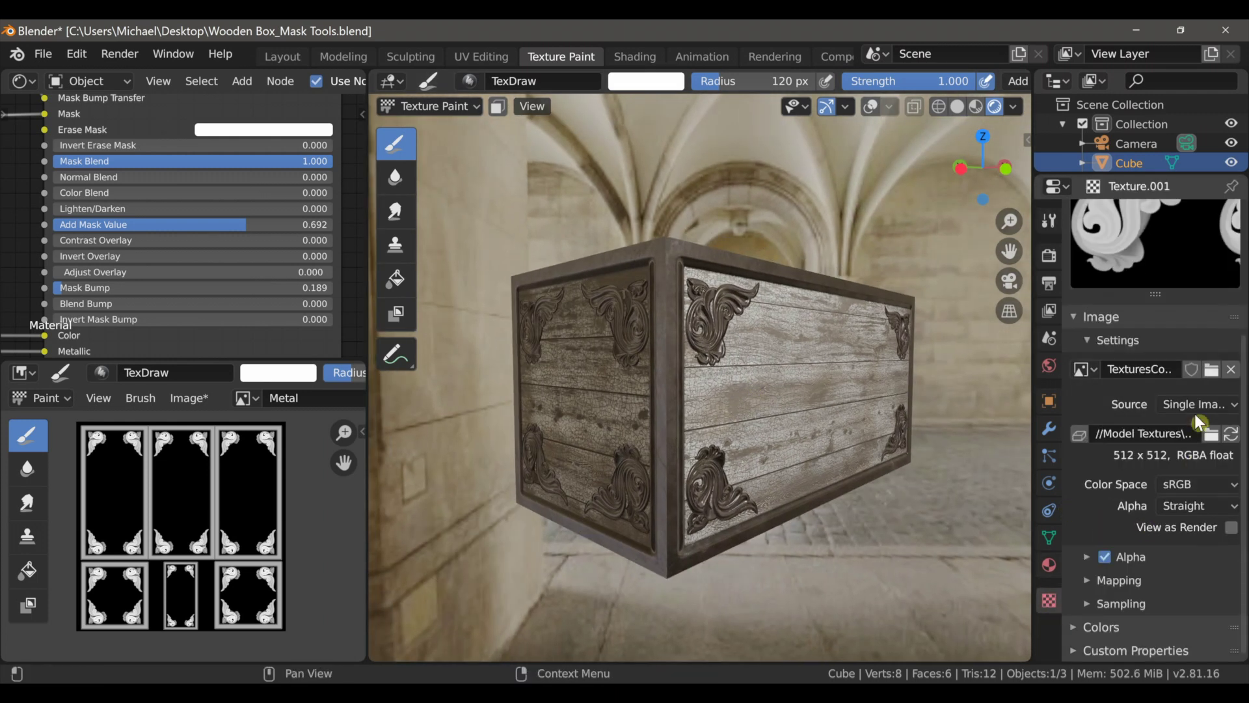
scroll(1204, 411, "up", 2)
scroll(1204, 411, "up", 3)
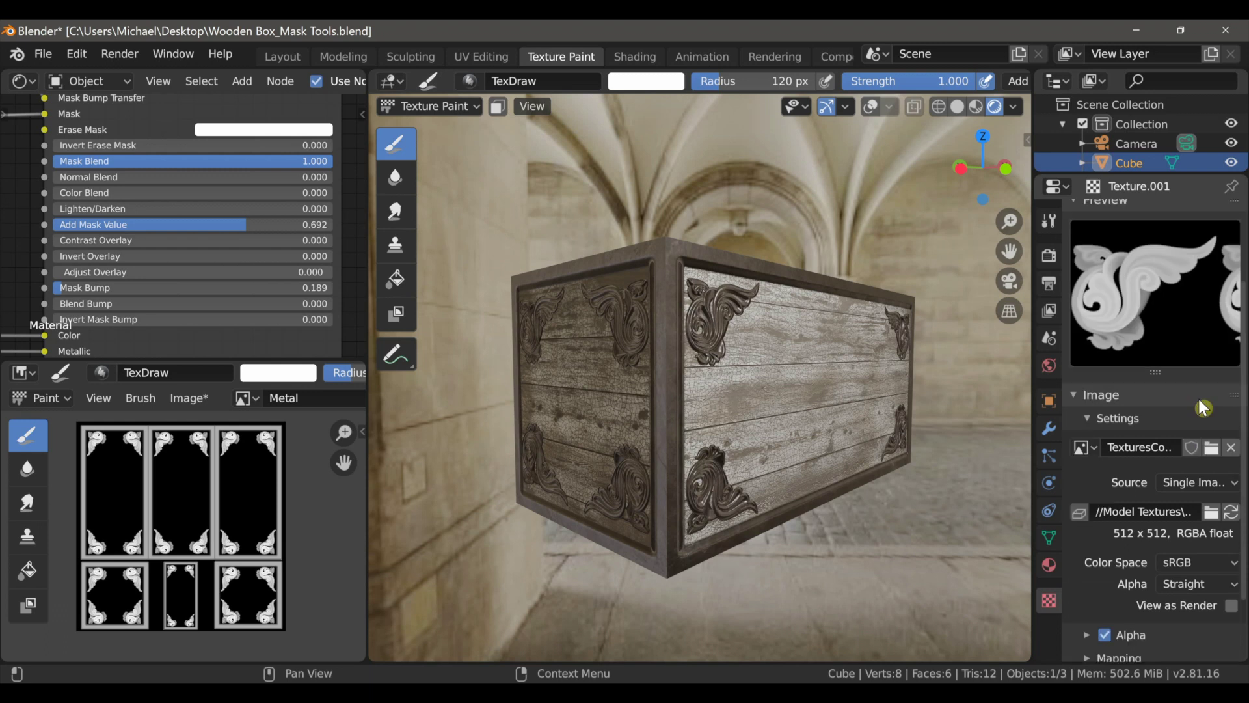
left_click(1213, 462)
scroll(838, 489, "down", 4)
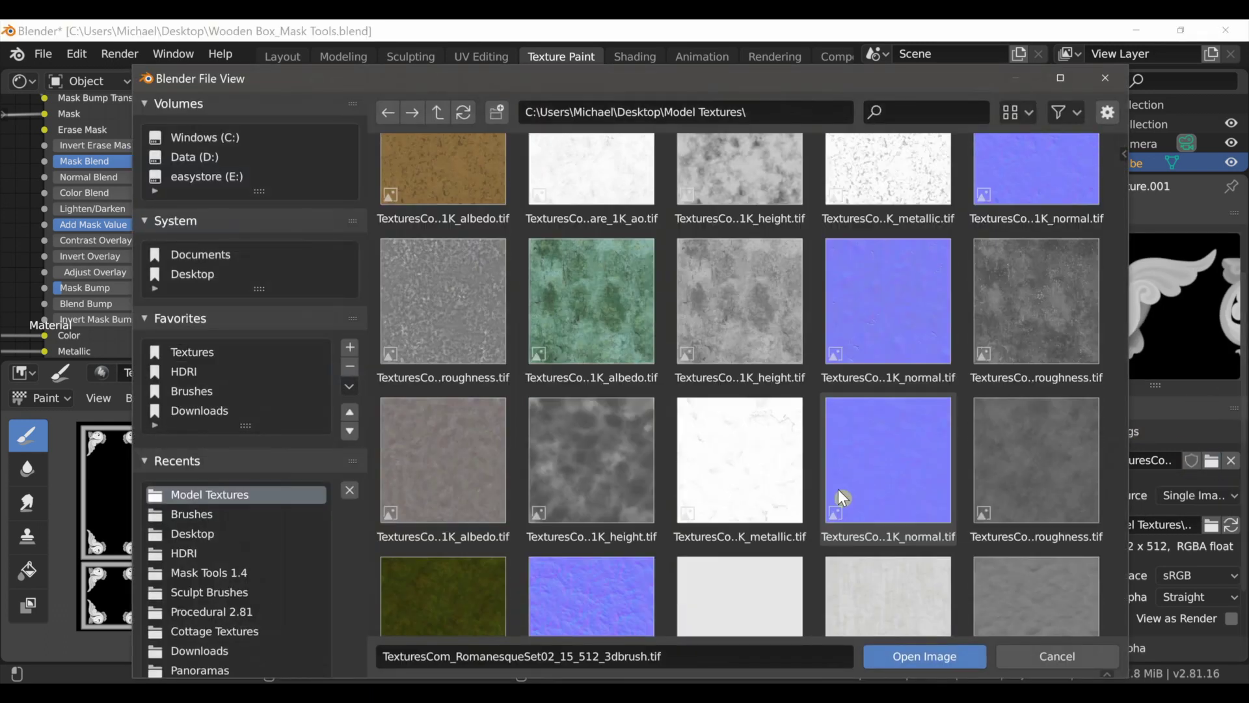
scroll(815, 556, "down", 4)
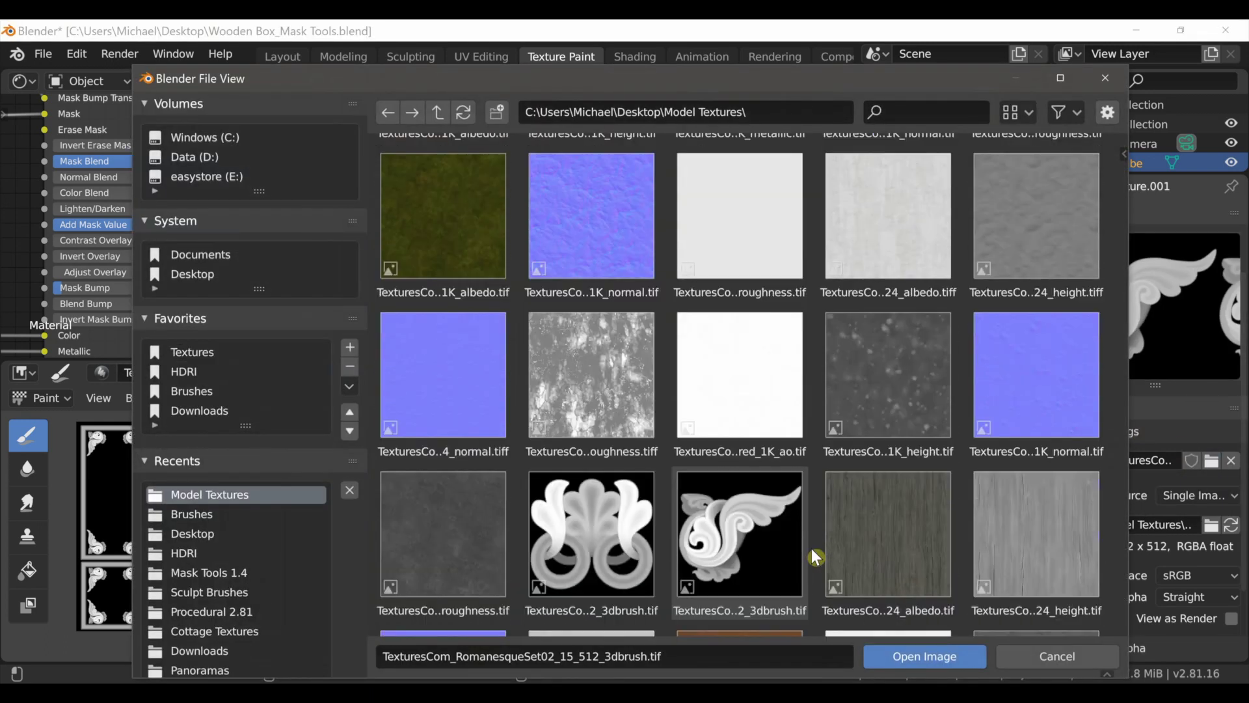
left_click(588, 526)
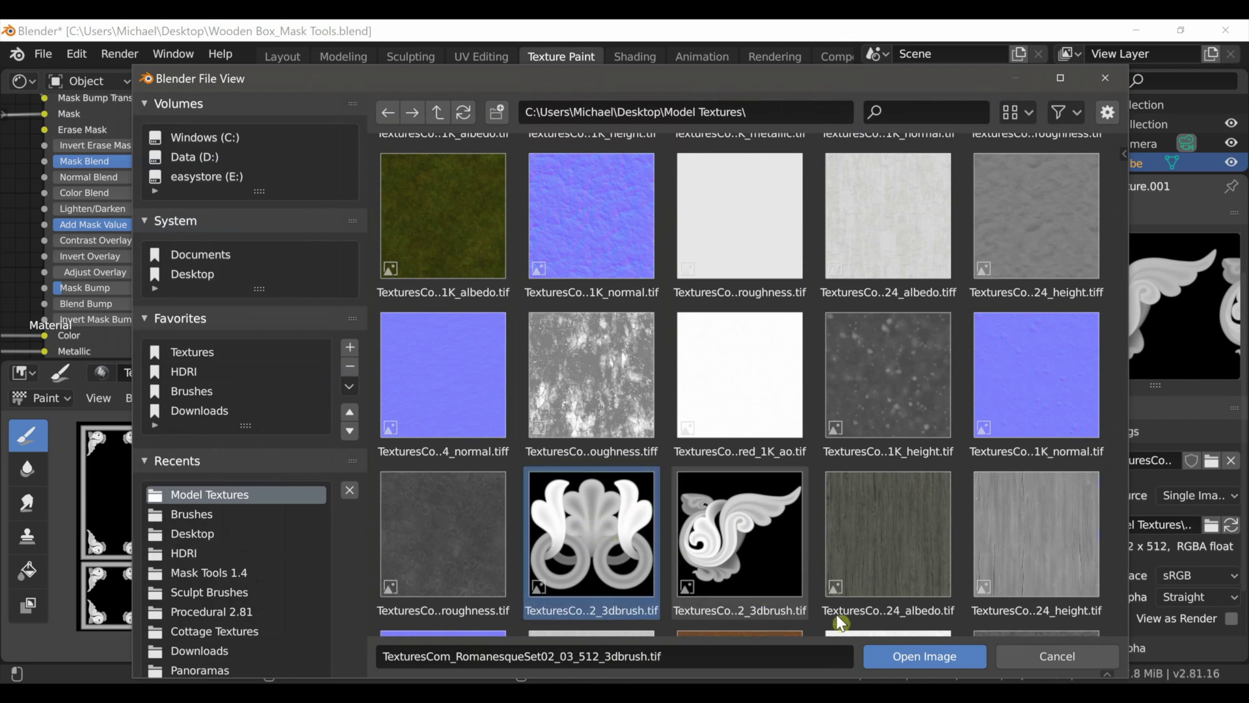
left_click(883, 657)
Set the TexDraw brush's blending mode to Mix
left_click(1050, 222)
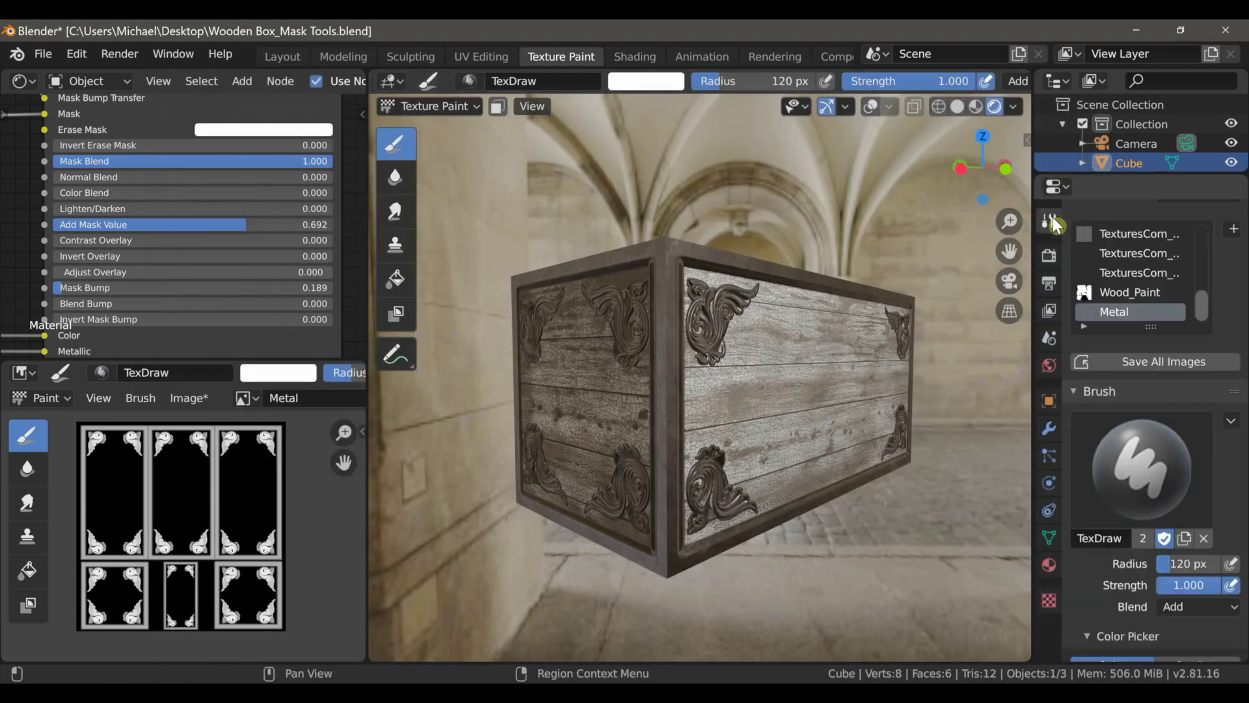
left_click_drag(1244, 341, 1229, 671)
scroll(1219, 449, "up", 15)
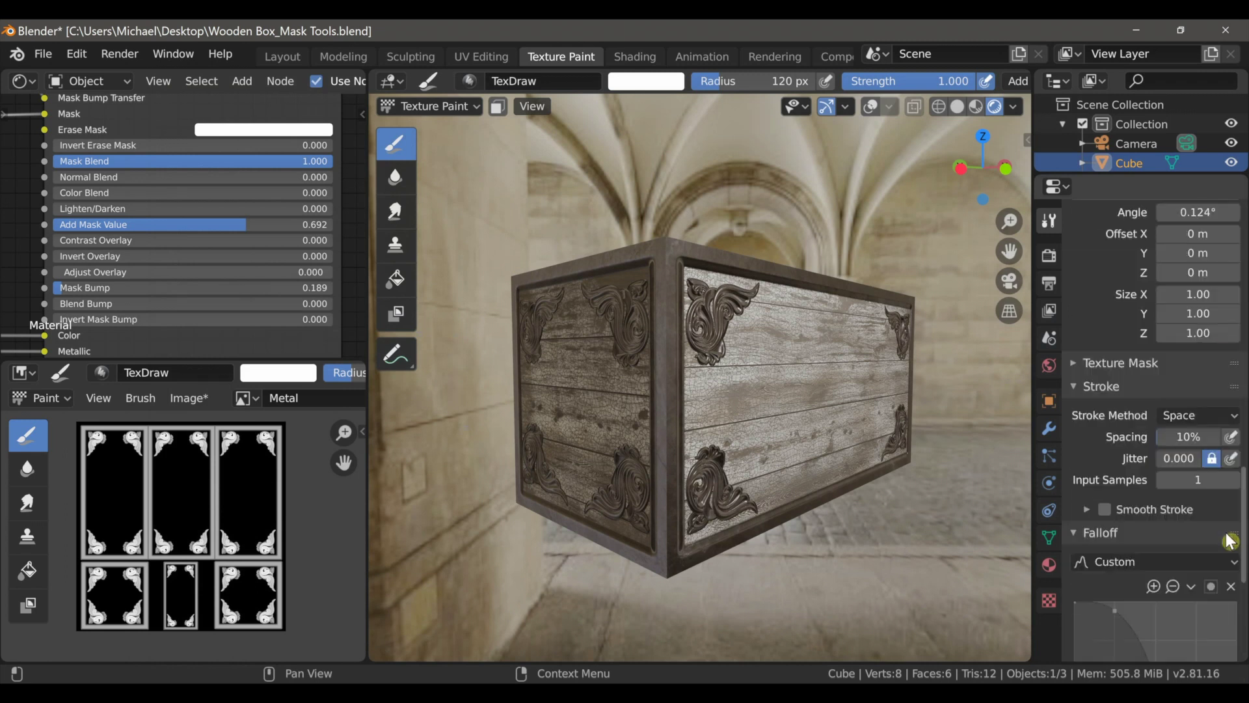
scroll(1219, 443, "up", 10)
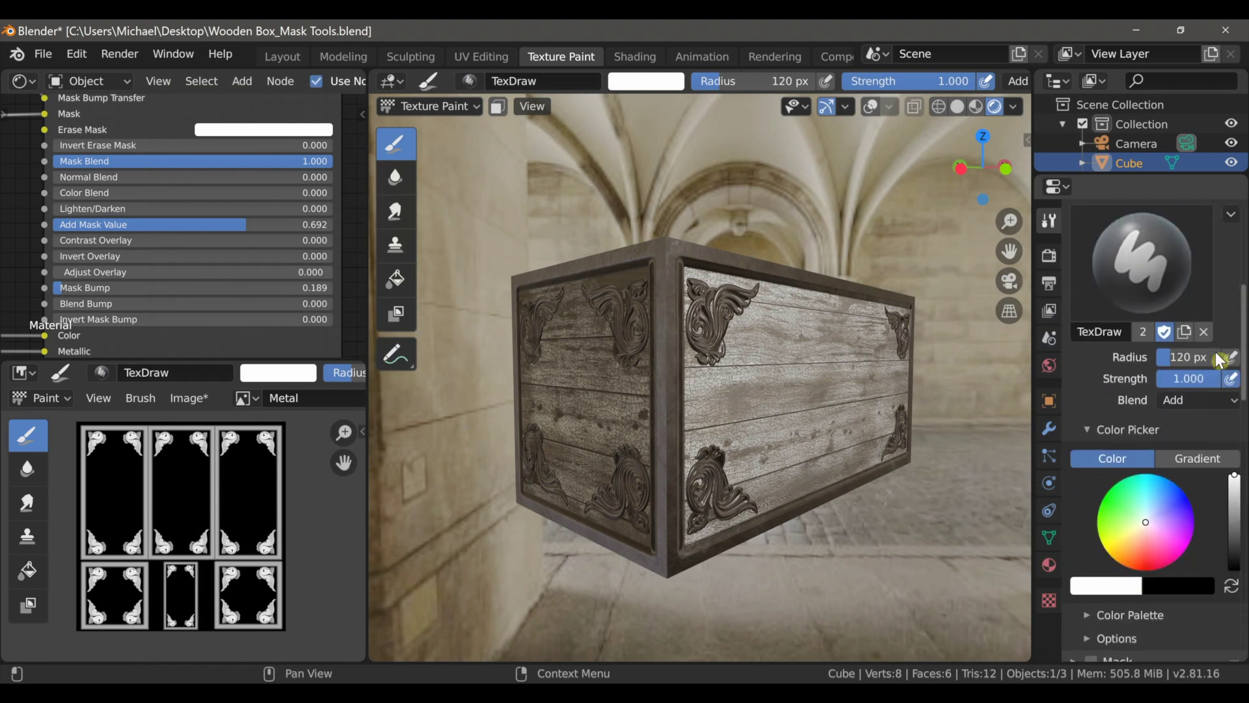
left_click(1217, 416)
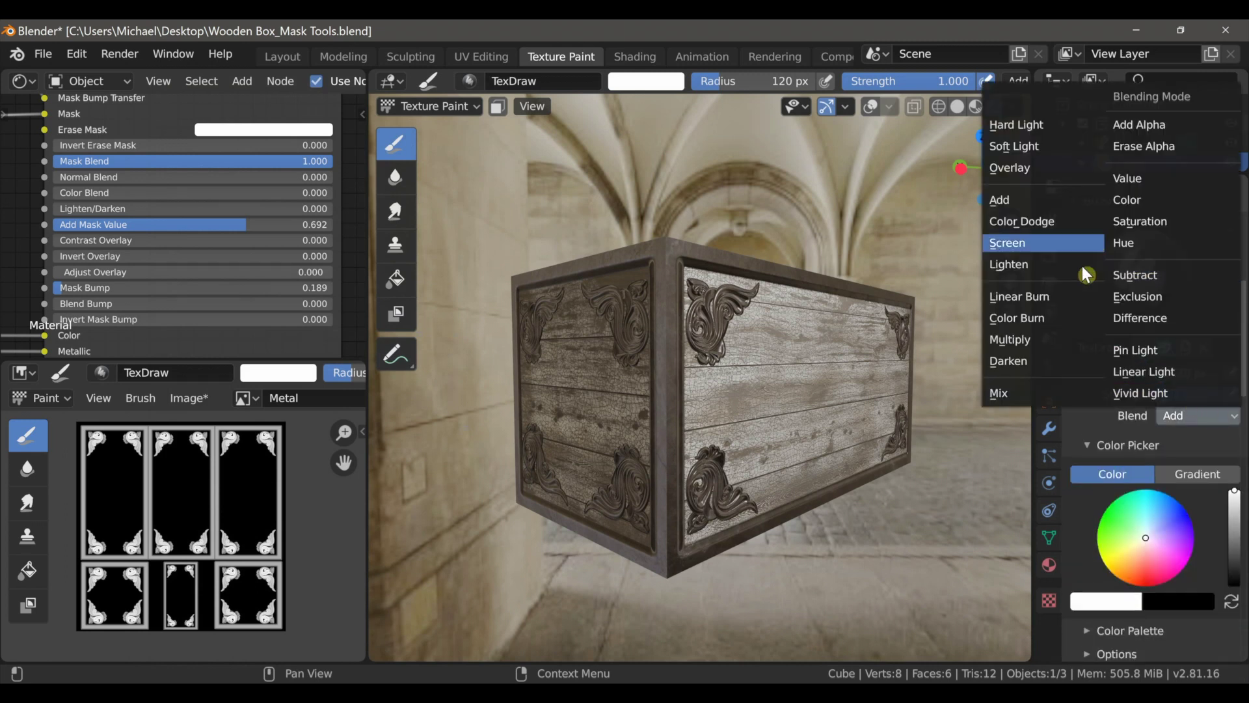
left_click(1061, 393)
In front view, move the new leaf-and-rings stencil to the centre of the front panel and enlarge it between the corner ornaments
key("KP_1")
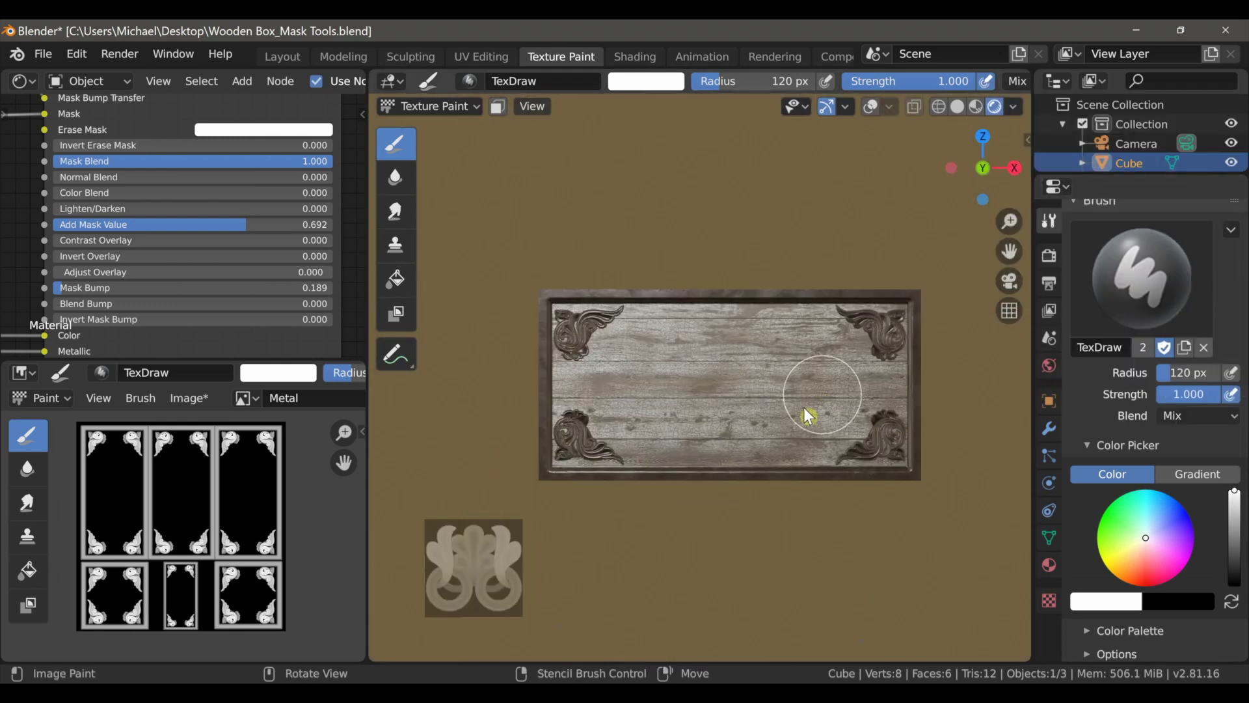
right_click_drag(494, 583, 751, 399)
scroll(809, 474, "up", 2)
scroll(826, 453, "up", 1)
right_click_drag(829, 449, 909, 465, "shift")
right_click_drag(763, 393, 742, 399)
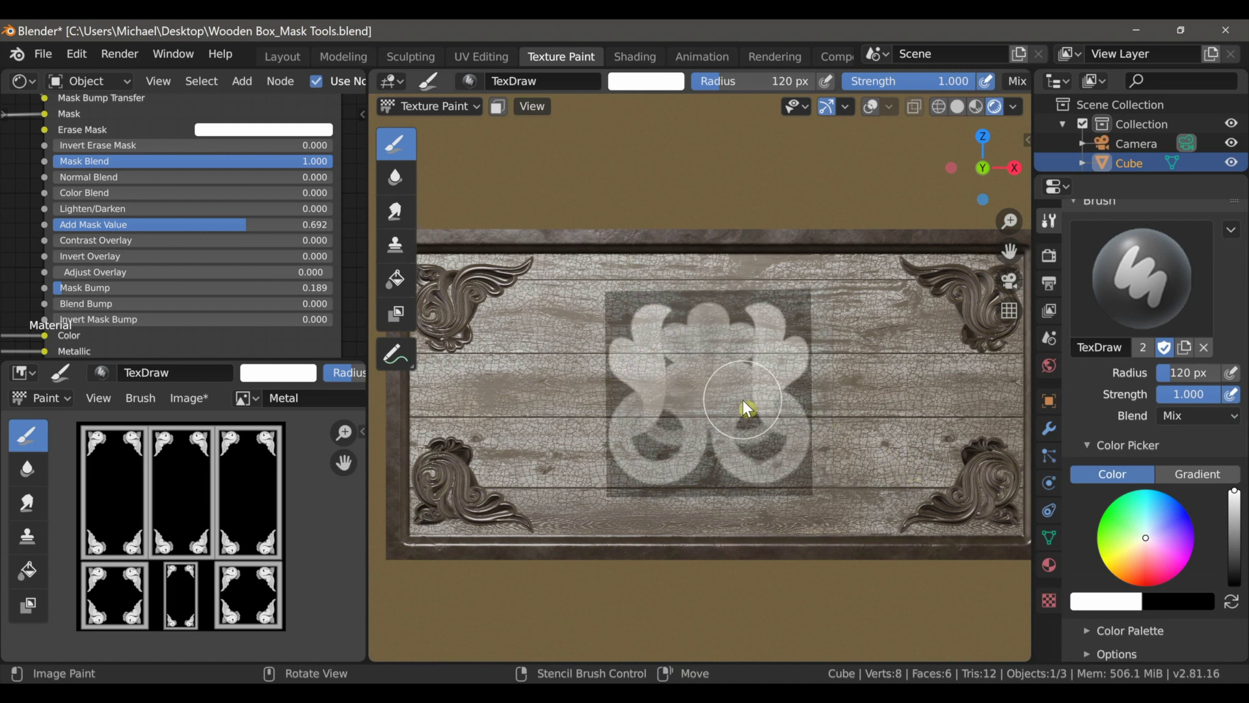
Set the brush radius to 262 px, paint the ornament through the stencil at the front panel's centre, and move the stencil aside
key("f")
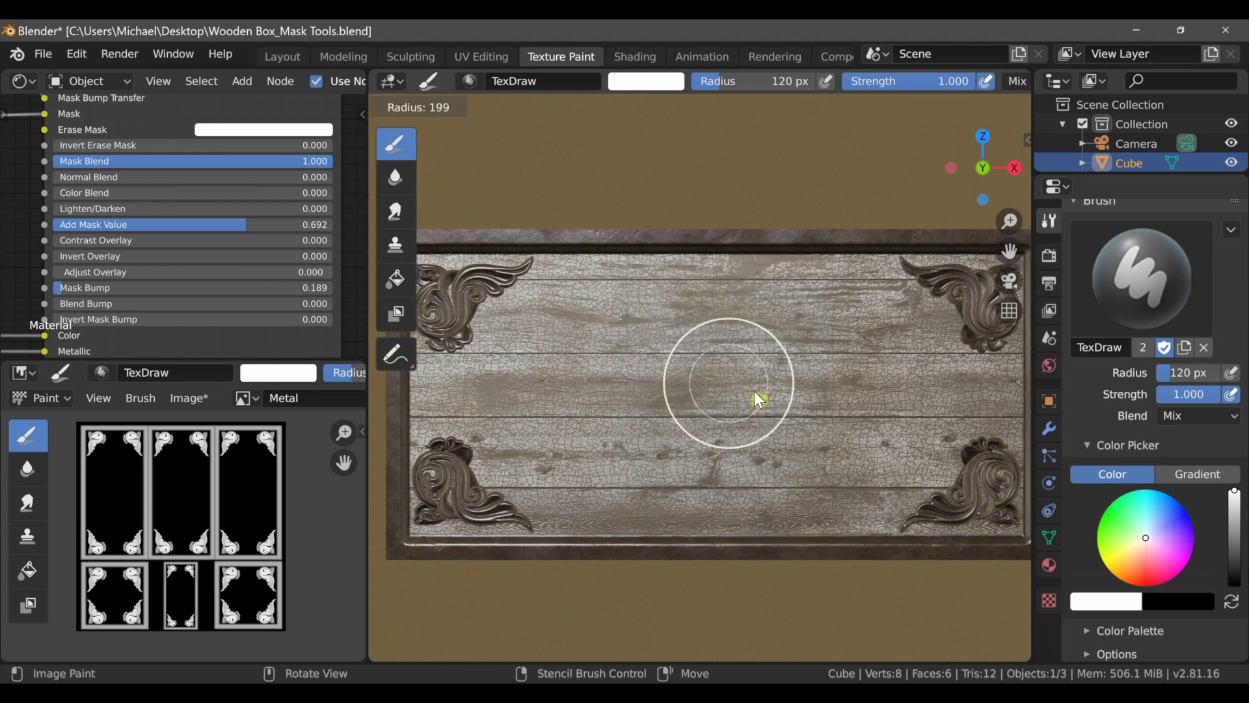
left_click(780, 402)
mouse_move(776, 390)
left_mouse_down()
mouse_move(795, 357)
mouse_move(626, 406)
mouse_move(764, 465)
mouse_move(756, 323)
mouse_move(625, 432)
mouse_move(765, 313)
mouse_move(697, 474)
mouse_move(753, 432)
left_mouse_up()
mouse_move(753, 432)
right_mouse_down()
mouse_move(677, 511)
mouse_move(496, 635)
right_mouse_up()
scroll(729, 469, "down", 3)
mouse_move(781, 446)
middle_mouse_down()
mouse_move(702, 491)
mouse_move(891, 497)
mouse_move(687, 483)
mouse_move(688, 501)
mouse_move(655, 458)
mouse_move(665, 457)
middle_mouse_up()
scroll(687, 493, "up", 4)
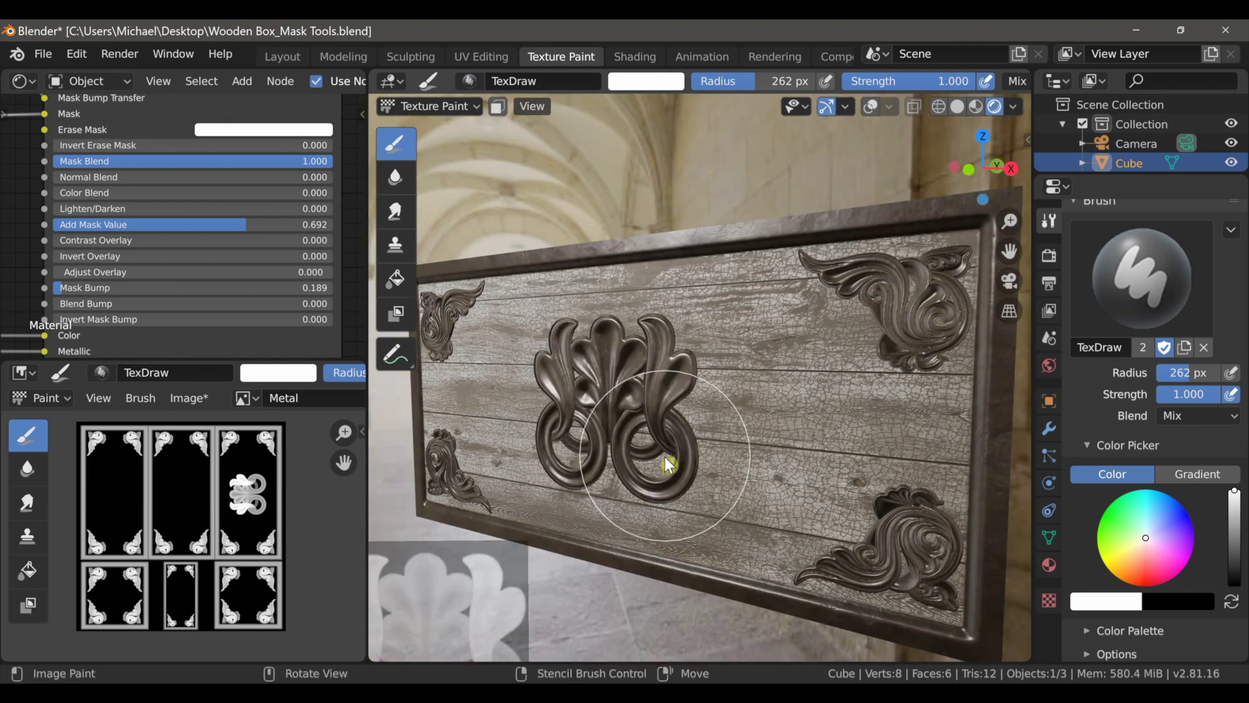
Switch to the Smear tool and bring its brush falloff settings into view
left_click(395, 210)
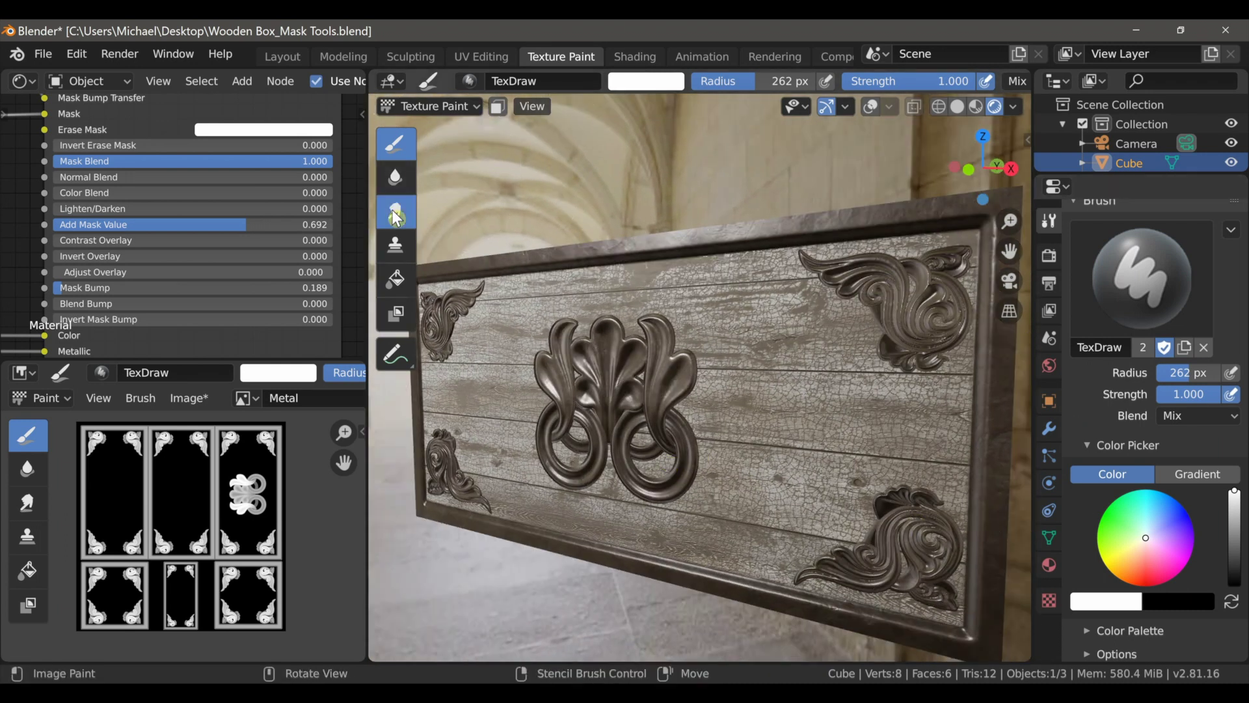
middle_click_drag(644, 538, 662, 532)
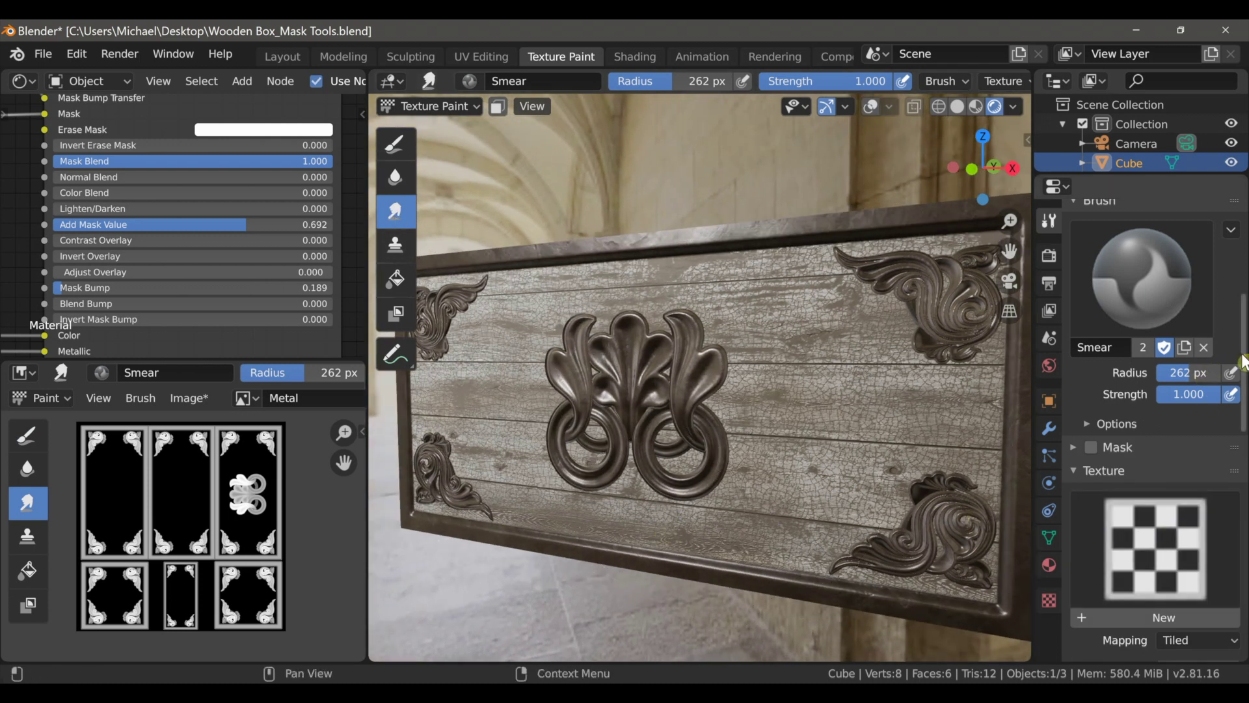
scroll(1158, 455, "down", 20)
scroll(1147, 538, "up", 5)
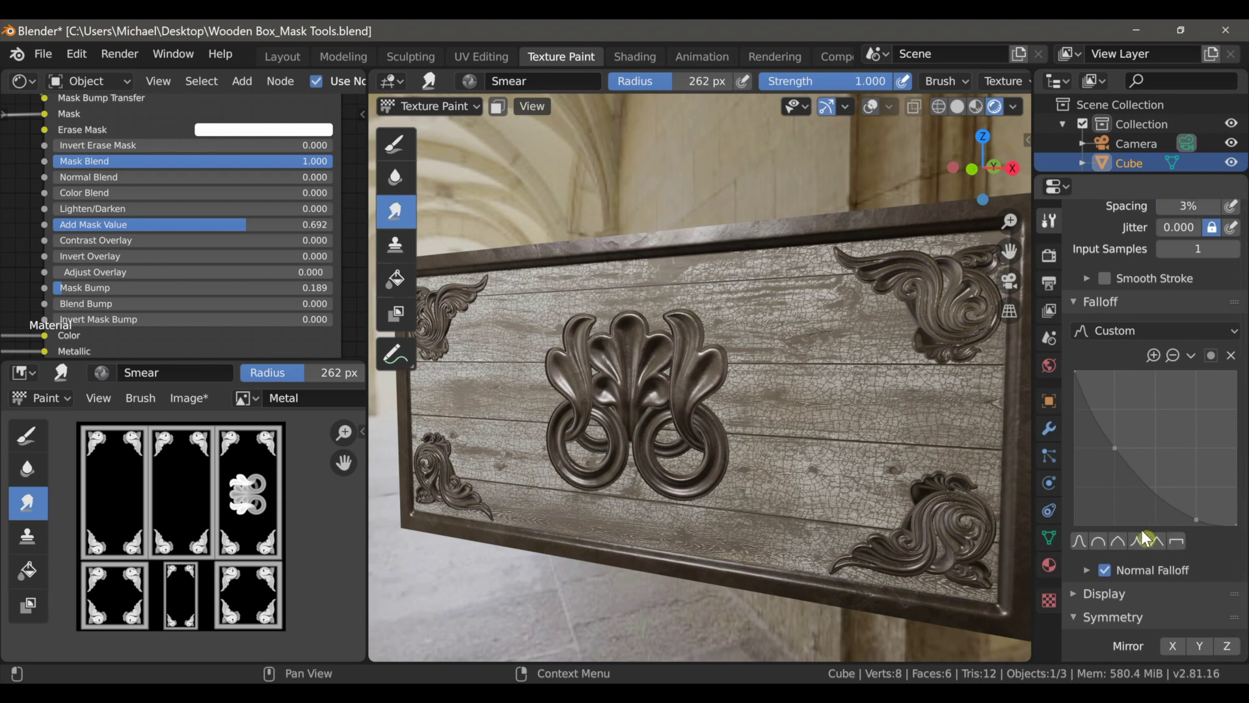
scroll(694, 401, "up", 2)
Set the Smear radius to 54 px and, in front view, smear the outer edge of the central ornament's right leaf inward
middle_click_drag(694, 402, 674, 461, "shift")
middle_click_drag(674, 460, 704, 438)
scroll(706, 432, "up", 2)
scroll(710, 427, "up", 1)
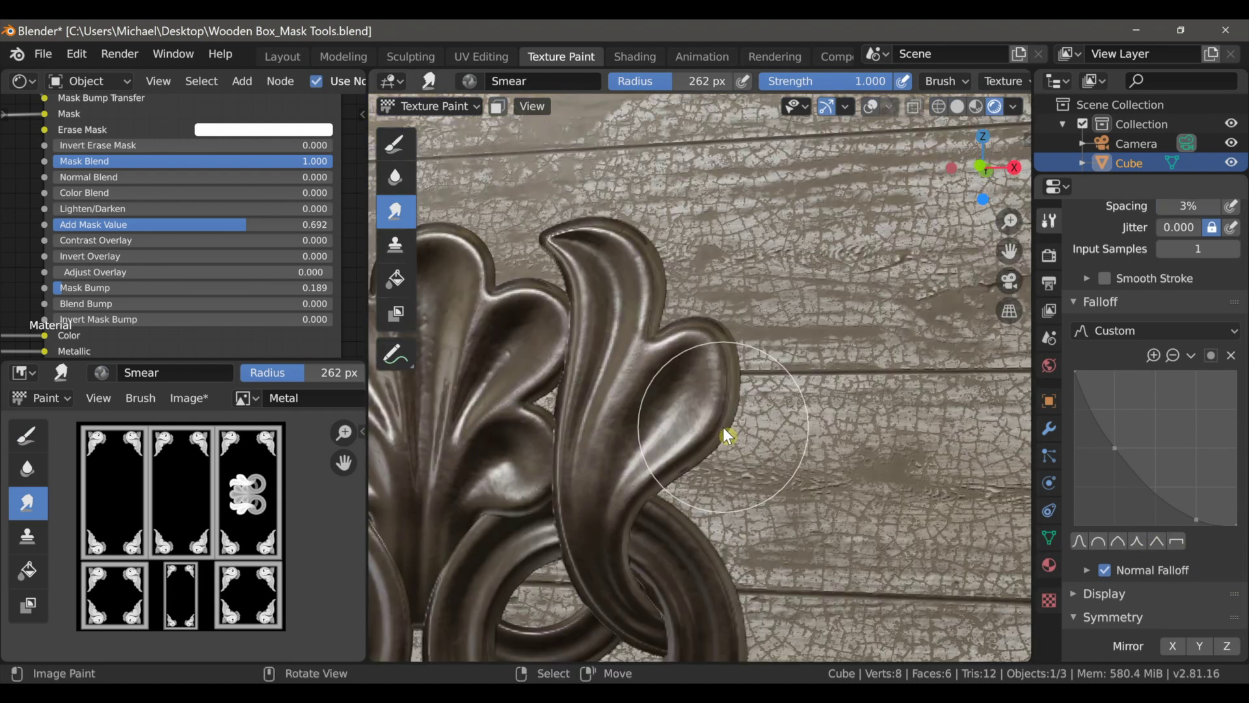
key("f")
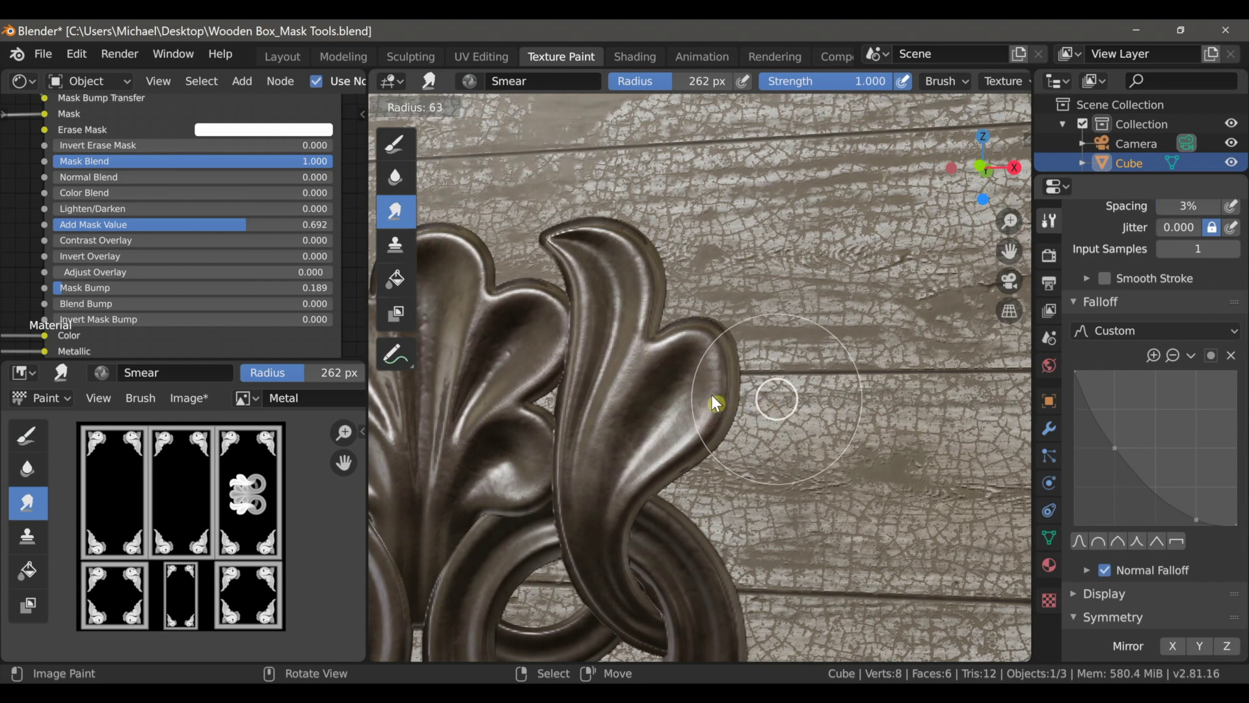
left_click(717, 404)
key("KP_1")
scroll(744, 423, "up", 4)
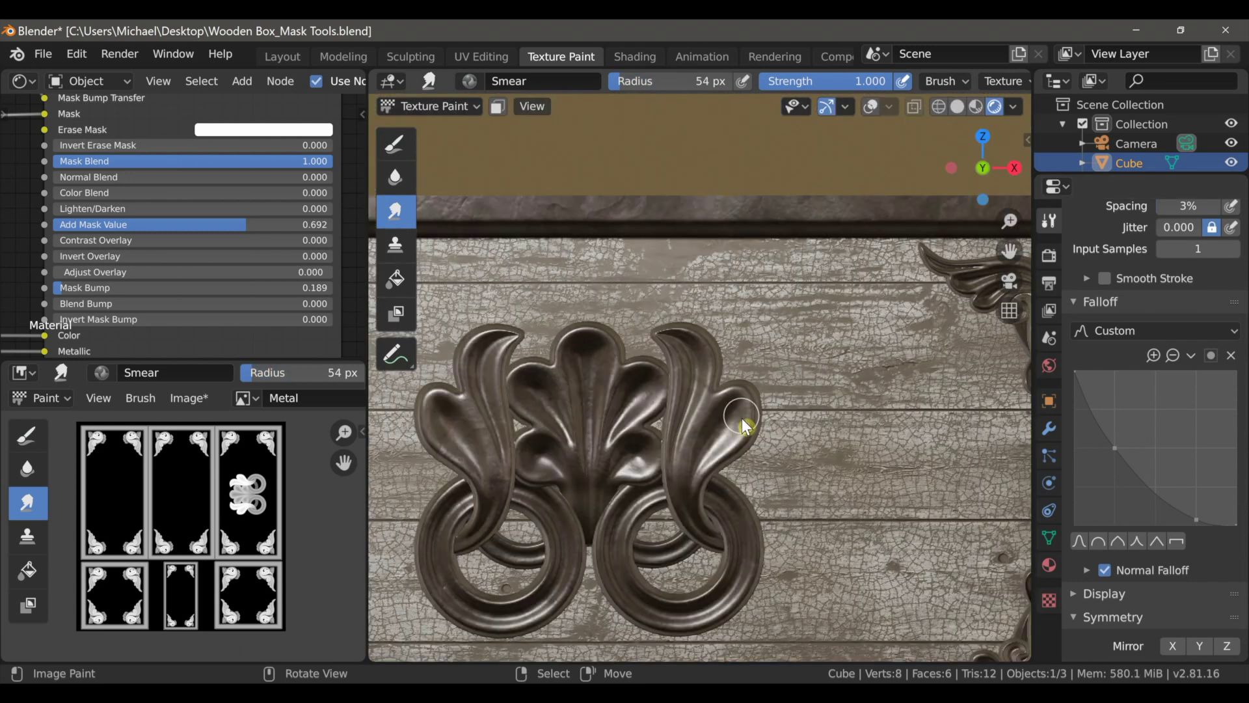
middle_click_drag(779, 431, 769, 368, "shift")
scroll(753, 385, "up", 4)
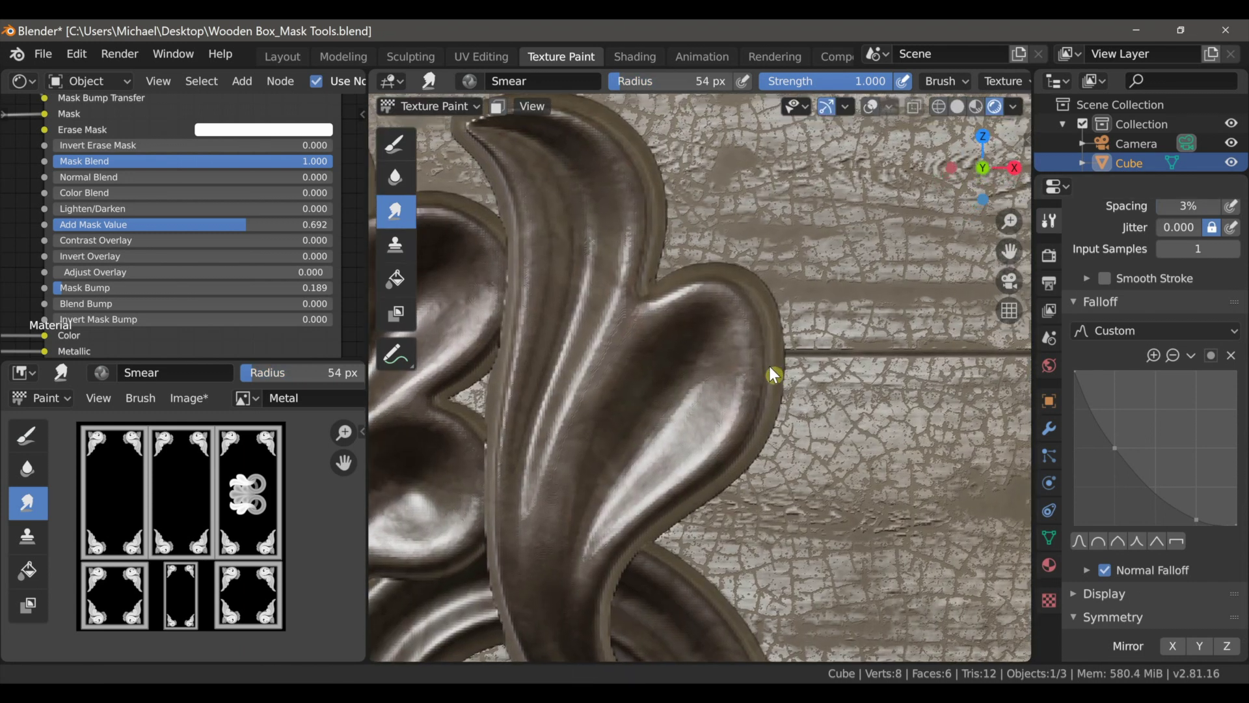
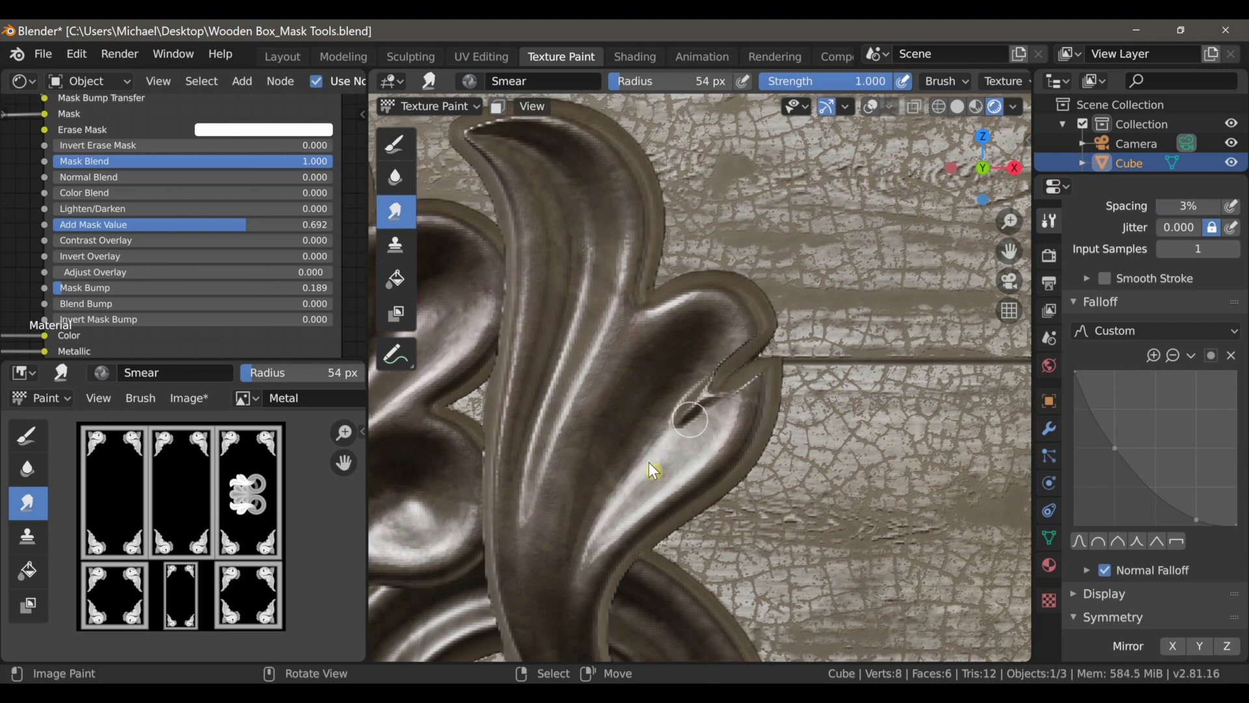
Set the Smear radius to 86 px and smear the notch in the right leaf further down into the metal
scroll(666, 459, "down", 4)
scroll(683, 458, "up", 7)
key("f")
left_click(755, 408)
left_click_drag(694, 423, 590, 535)
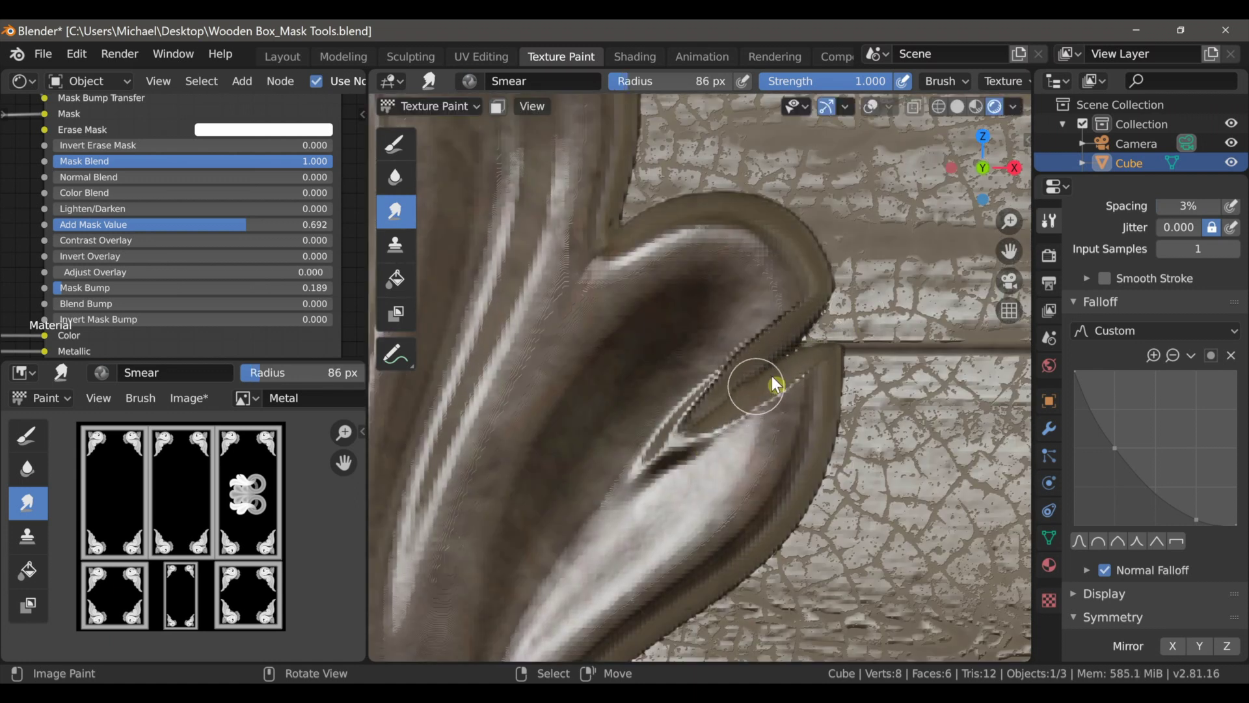
scroll(741, 408, "down", 6)
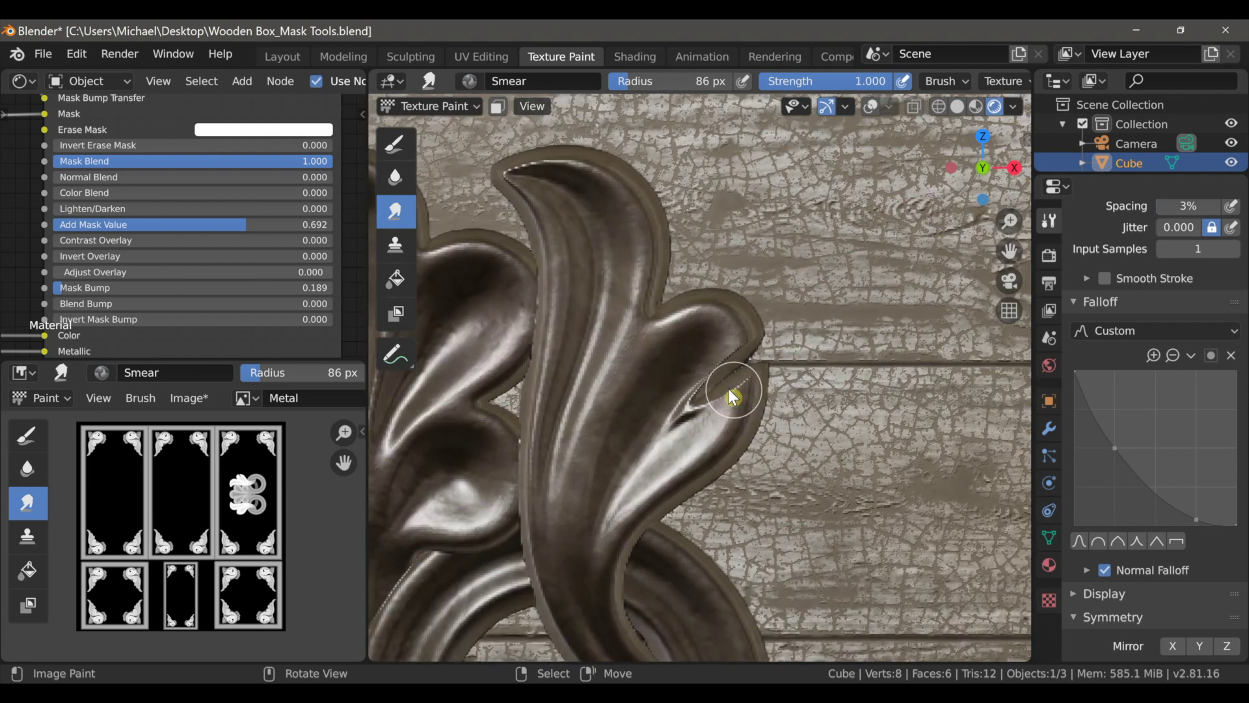
Smear a small upward spike into the inner edge of the front panel's upper metal frame
scroll(671, 456, "up", 8)
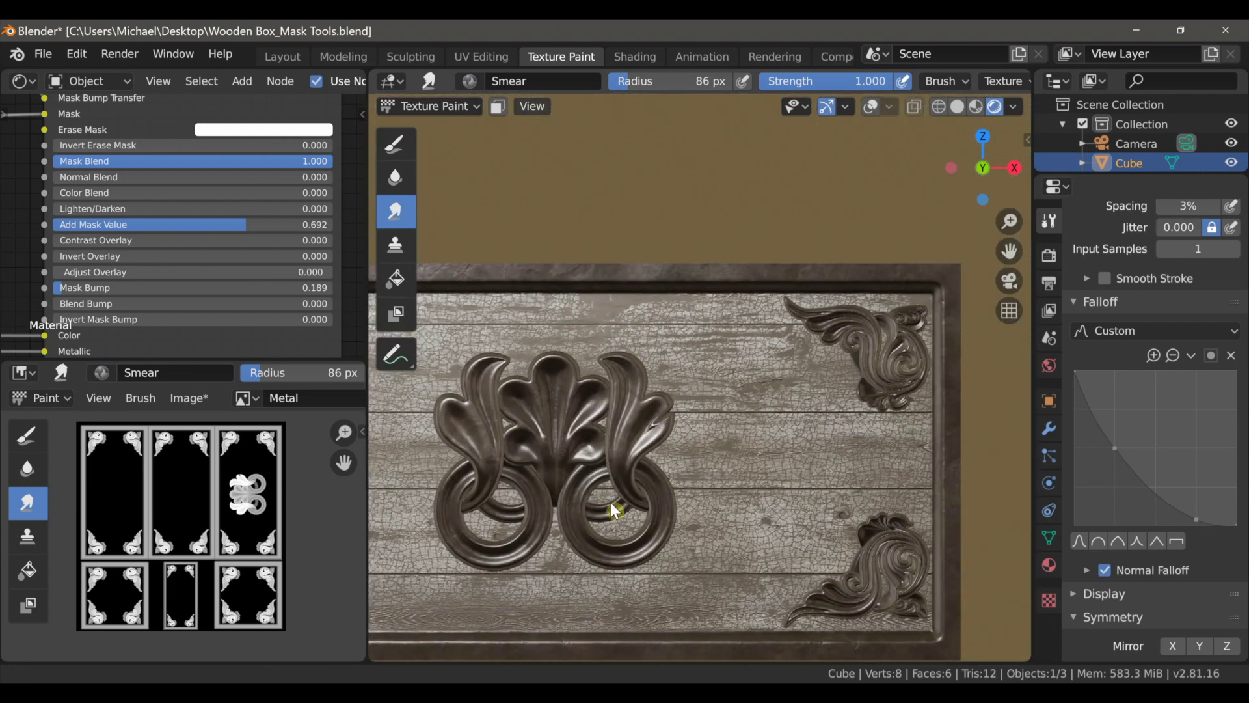
left_click_drag(660, 389, 698, 302)
scroll(698, 325, "down", 3)
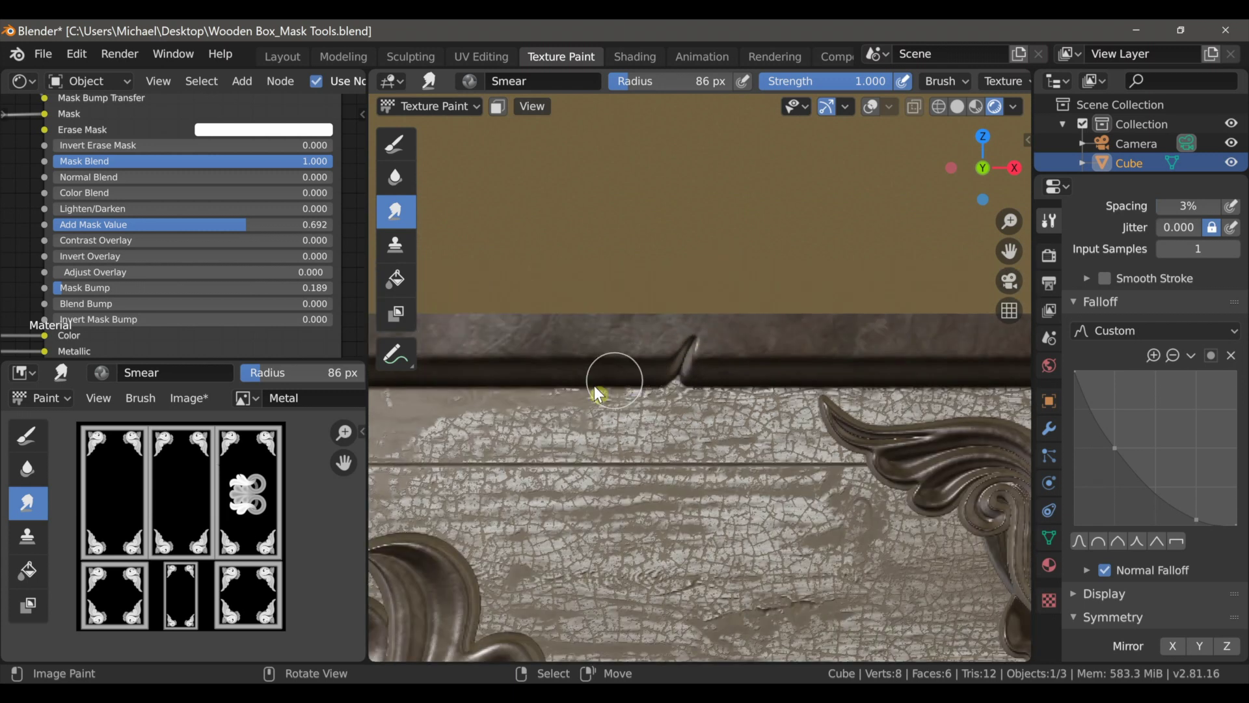
scroll(597, 393, "down", 6)
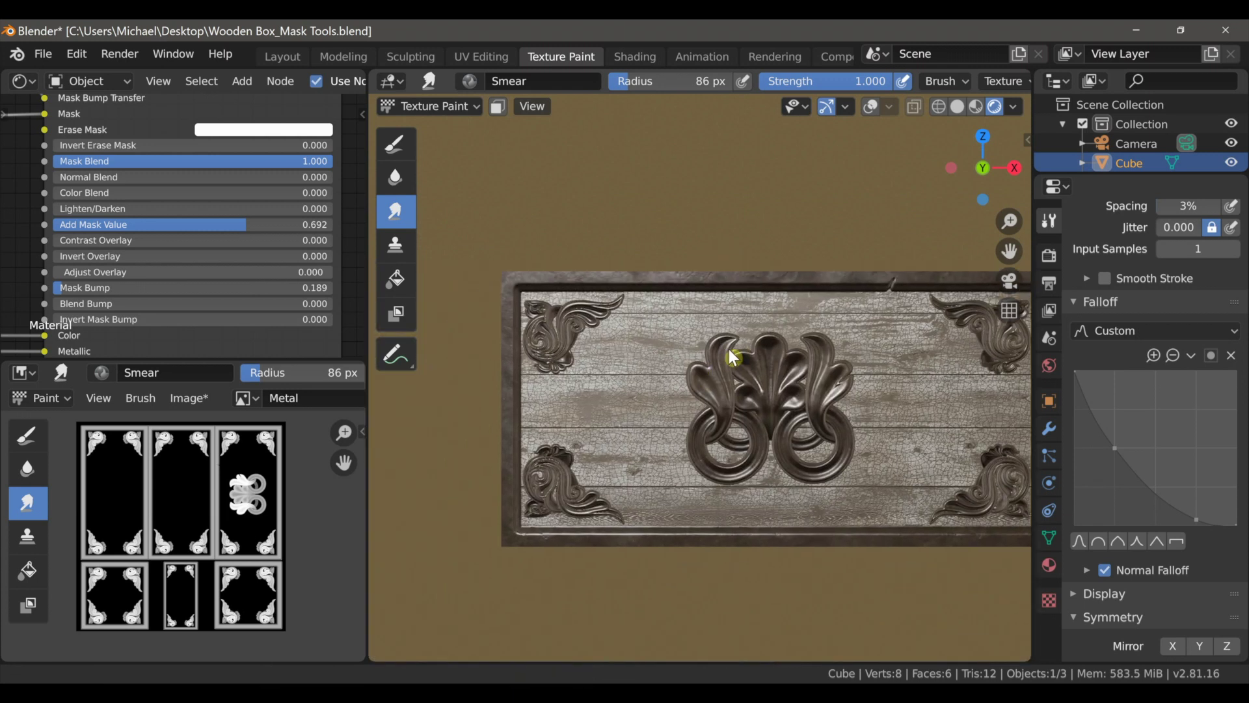
Smear a diagonal notch outward and down across the front panel's left metal frame, above the lower corner ornament
middle_click_drag(602, 395, 699, 352, "shift")
scroll(698, 351, "up", 4)
middle_click_drag(600, 460, 738, 439, "shift")
scroll(738, 439, "up", 4)
middle_click_drag(685, 341, 706, 354, "shift")
scroll(706, 354, "up", 3)
left_click_drag(654, 387, 505, 526)
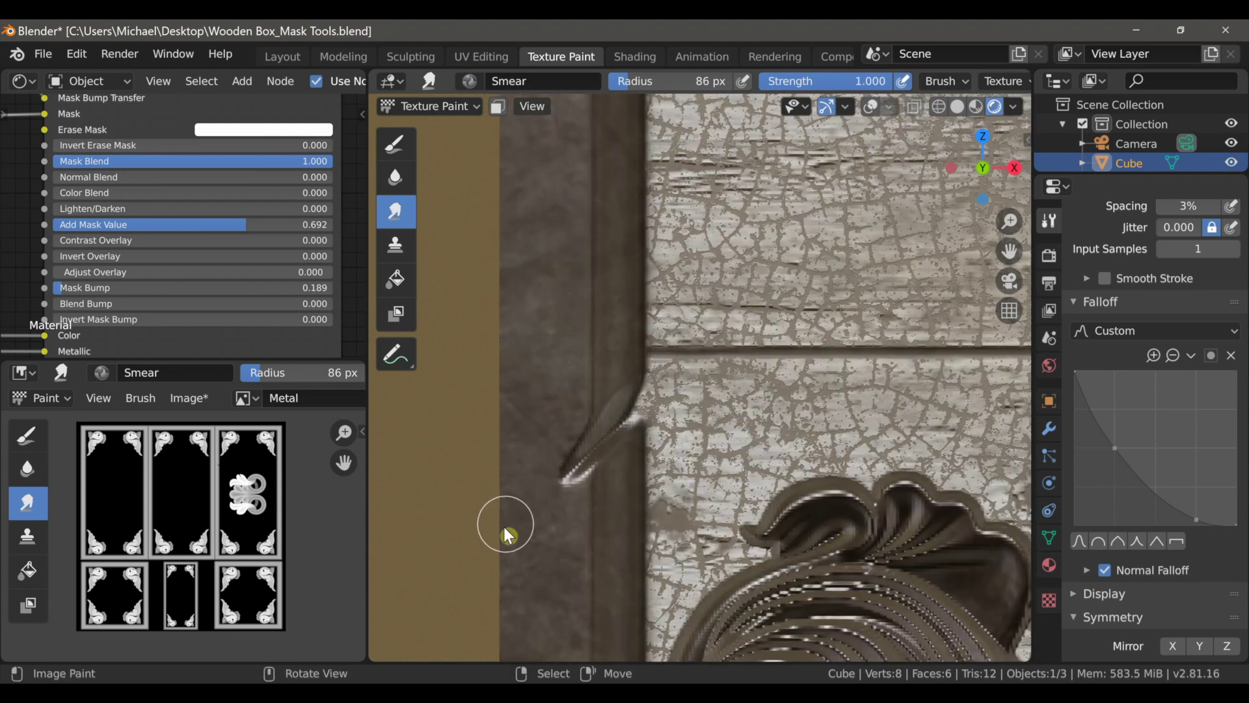
Try a wide full-strength smear on the upper frame's edge of the front panel, and undo the stroke
scroll(552, 447, "down", 4)
middle_click_drag(552, 448, 602, 337, "shift")
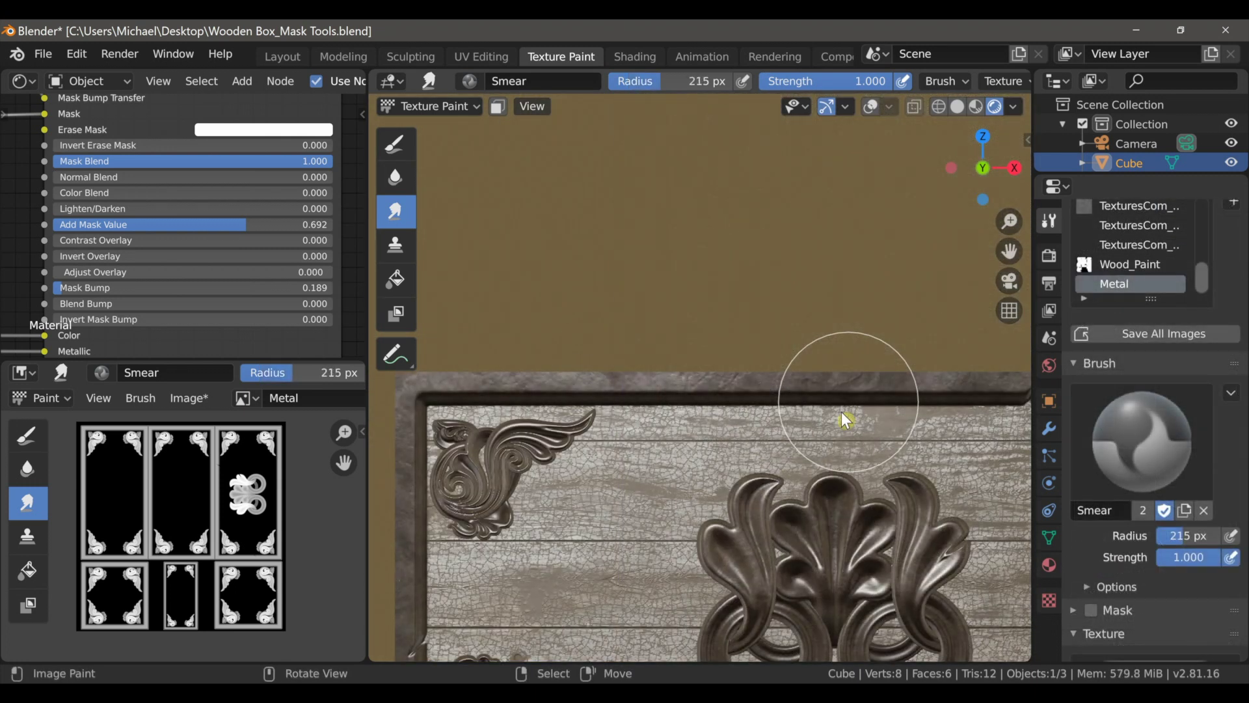
scroll(813, 423, "up", 8)
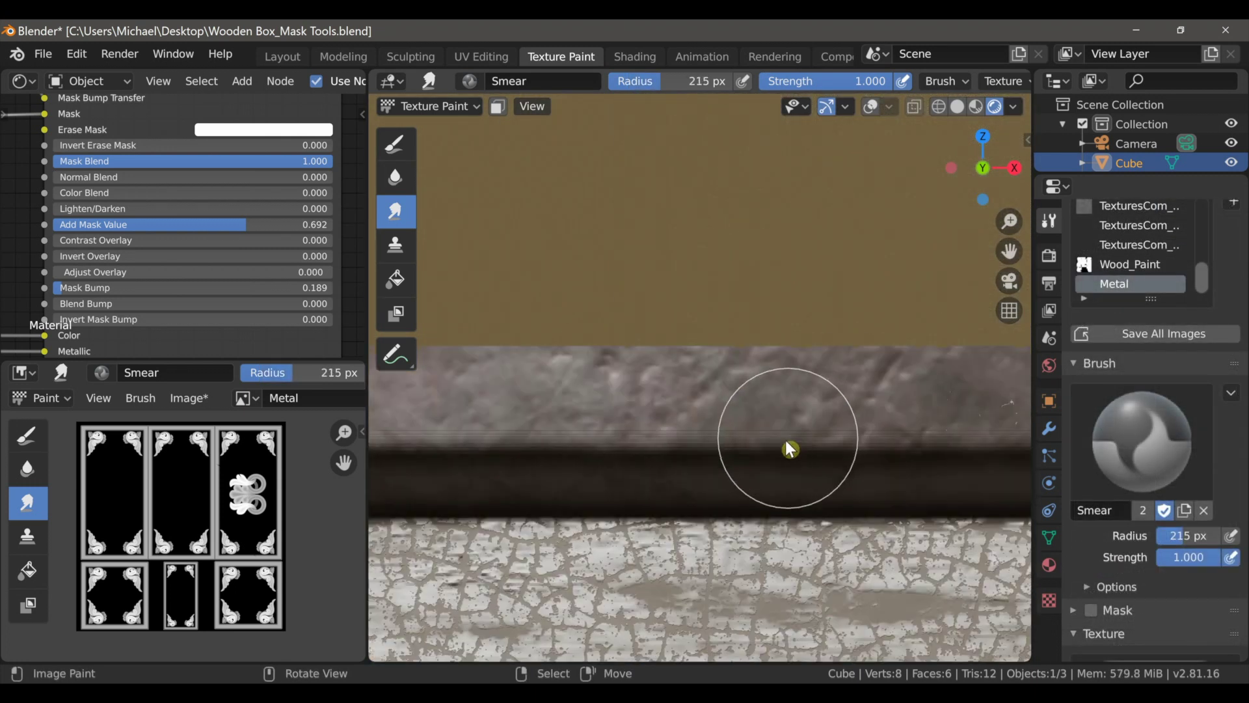
mouse_move(724, 432)
left_mouse_down()
mouse_move(700, 442)
mouse_move(712, 447)
left_mouse_up()
mouse_move(713, 447)
middle_mouse_down("shift")
mouse_move(725, 422)
mouse_move(751, 437)
middle_mouse_up("shift")
key("ctrl+z")
Set the Smear strength to 0.392, smear along the upper frame's edge to wear it down, and resize the brush
scroll(742, 447, "up", 1)
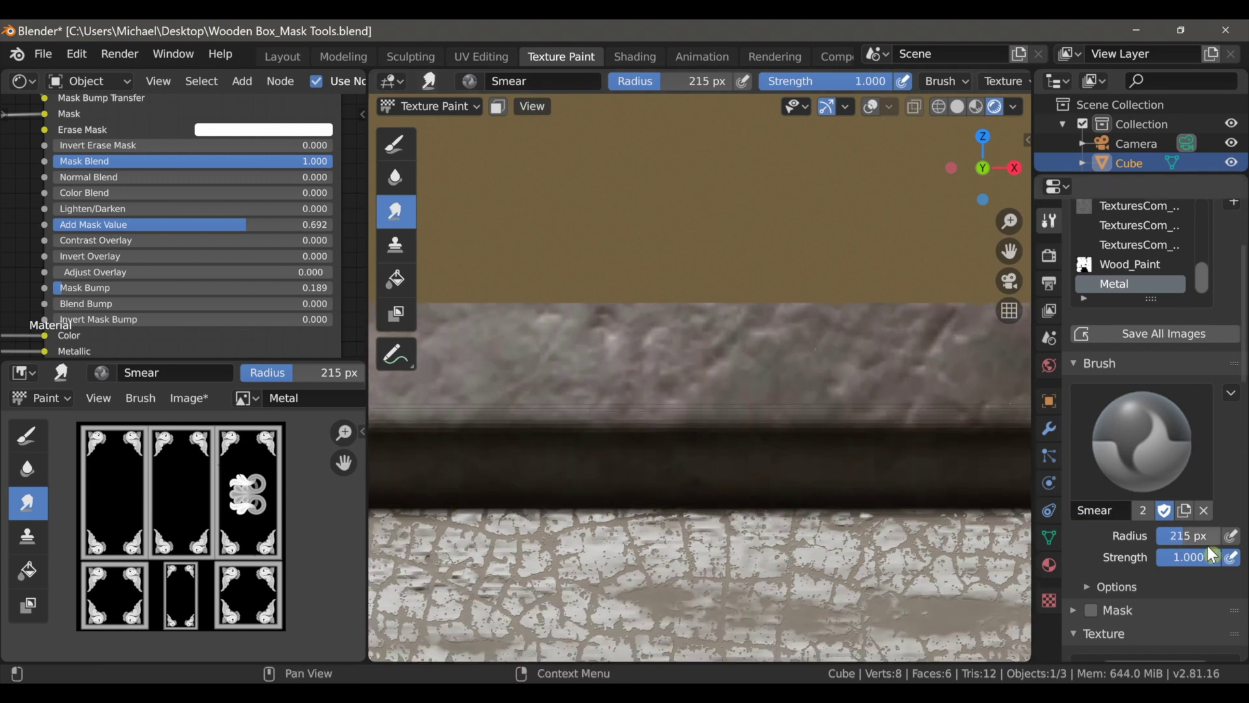
mouse_move(1198, 557)
left_mouse_down()
mouse_move(1159, 557)
mouse_move(1171, 557)
left_mouse_up()
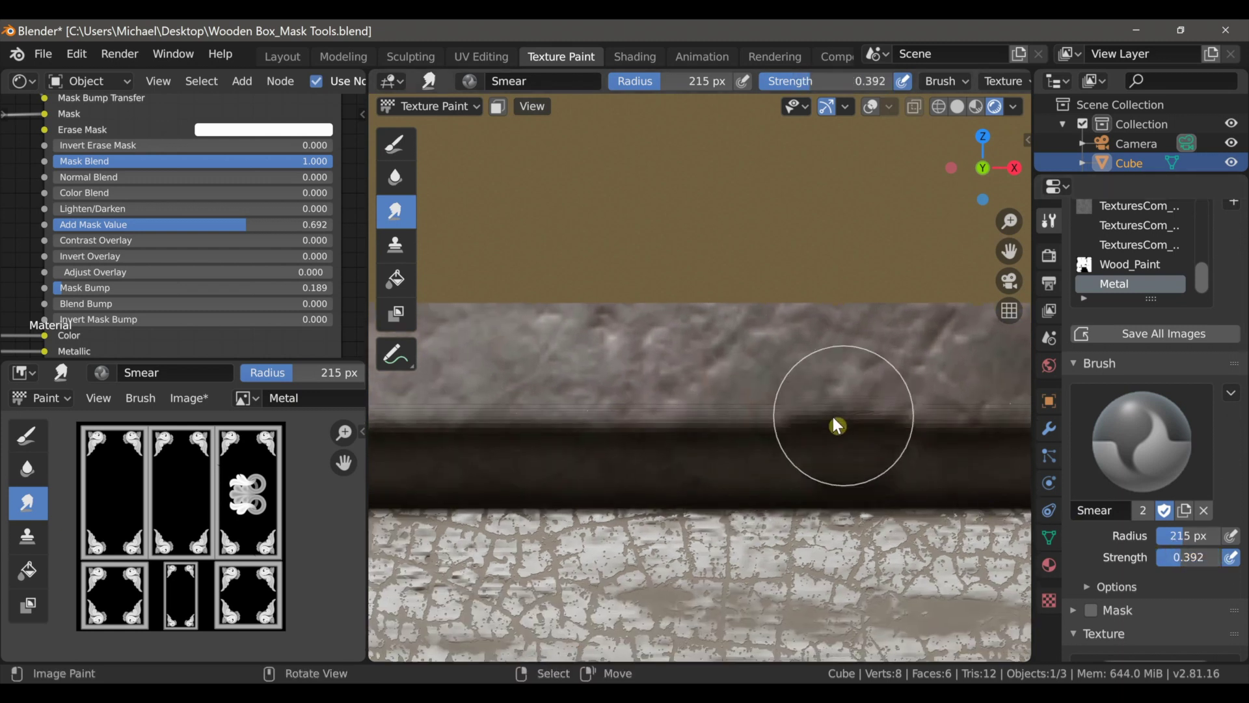
mouse_move(781, 431)
left_mouse_down()
mouse_move(638, 413)
mouse_move(557, 423)
mouse_move(594, 400)
mouse_move(708, 430)
mouse_move(670, 416)
mouse_move(538, 435)
mouse_move(462, 417)
mouse_move(487, 432)
mouse_move(763, 428)
mouse_move(685, 434)
mouse_move(475, 400)
mouse_move(649, 406)
mouse_move(618, 420)
left_mouse_up()
scroll(741, 432, "down", 12)
scroll(763, 486, "up", 7)
mouse_move(810, 479)
middle_mouse_down()
mouse_move(763, 486)
mouse_move(760, 461)
mouse_move(739, 452)
mouse_move(791, 465)
mouse_move(802, 427)
mouse_move(840, 411)
mouse_move(838, 436)
middle_mouse_up()
scroll(761, 486, "down", 2)
key("f")
left_click(822, 456)
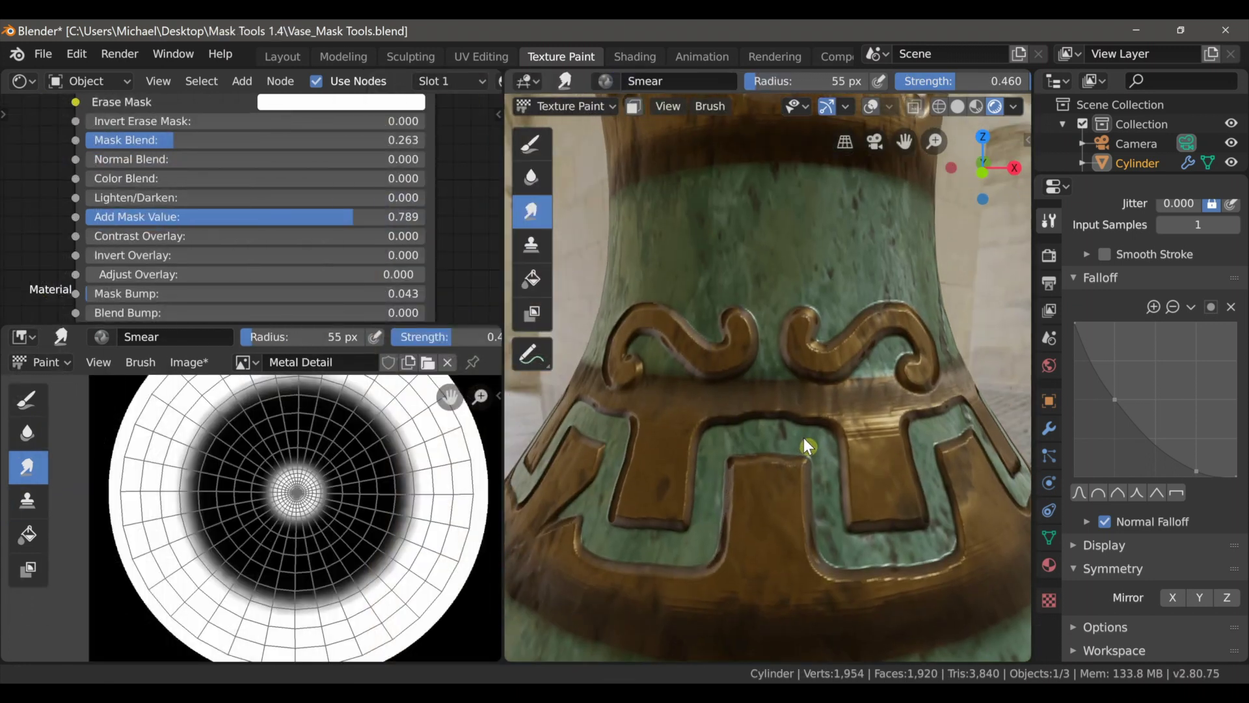
For the vase's metal detail, set the Smear brush to a 163 px radius, the round falloff preset and 0.391 strength
mouse_move(807, 446)
middle_mouse_down()
mouse_move(823, 412)
mouse_move(753, 413)
mouse_move(772, 390)
mouse_move(823, 503)
middle_mouse_up()
key("f")
left_click(823, 497)
left_click(1099, 493)
scroll(1126, 469, "up", 10)
left_click_drag(1189, 295, 1183, 294)
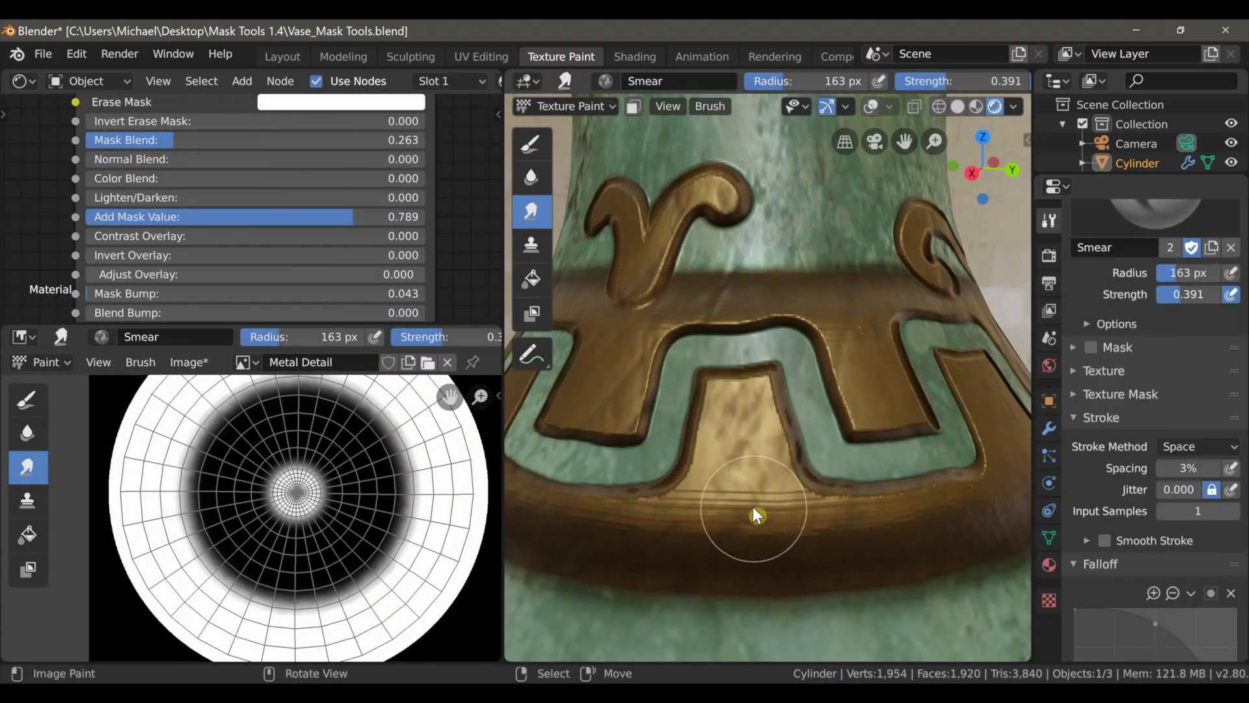
Smear the raised metal block above the vase's wide lower band upward, and inspect the metal edges around the vase
left_click_drag(745, 478, 777, 412)
mouse_move(721, 390)
middle_mouse_down()
mouse_move(776, 453)
mouse_move(889, 408)
mouse_move(710, 455)
middle_mouse_up()
middle_click_drag(896, 431, 869, 429)
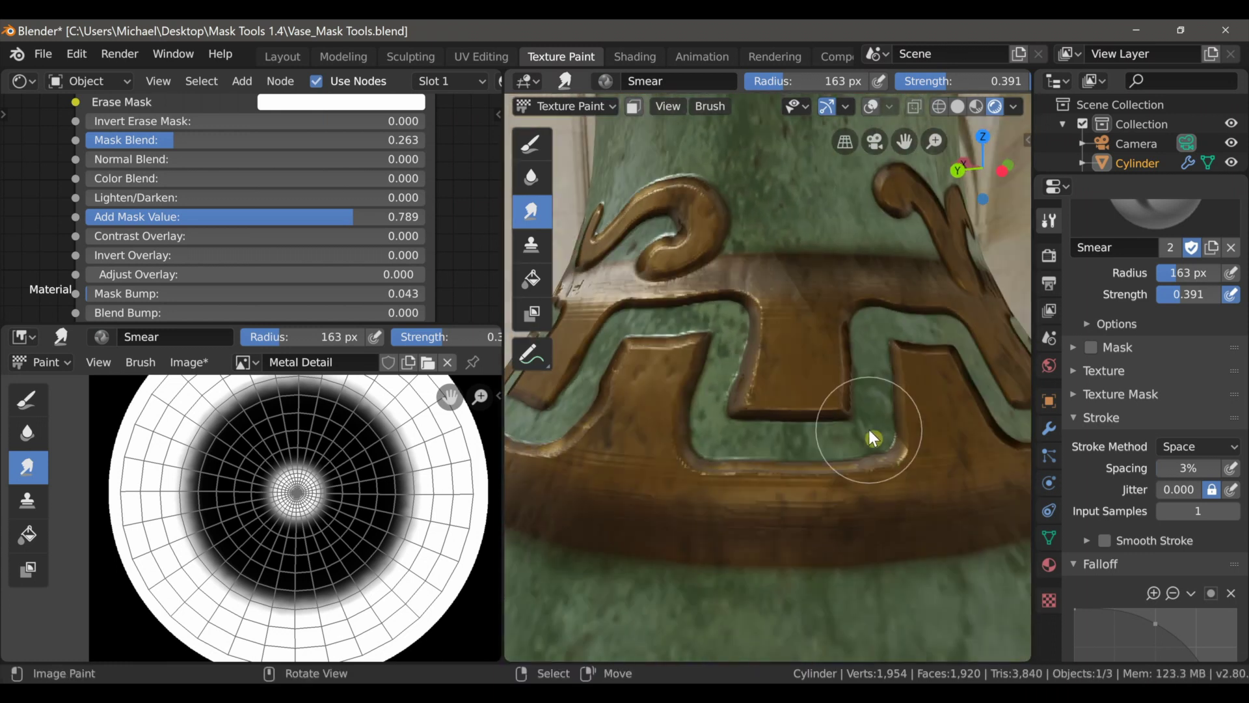
scroll(833, 364, "down", 8)
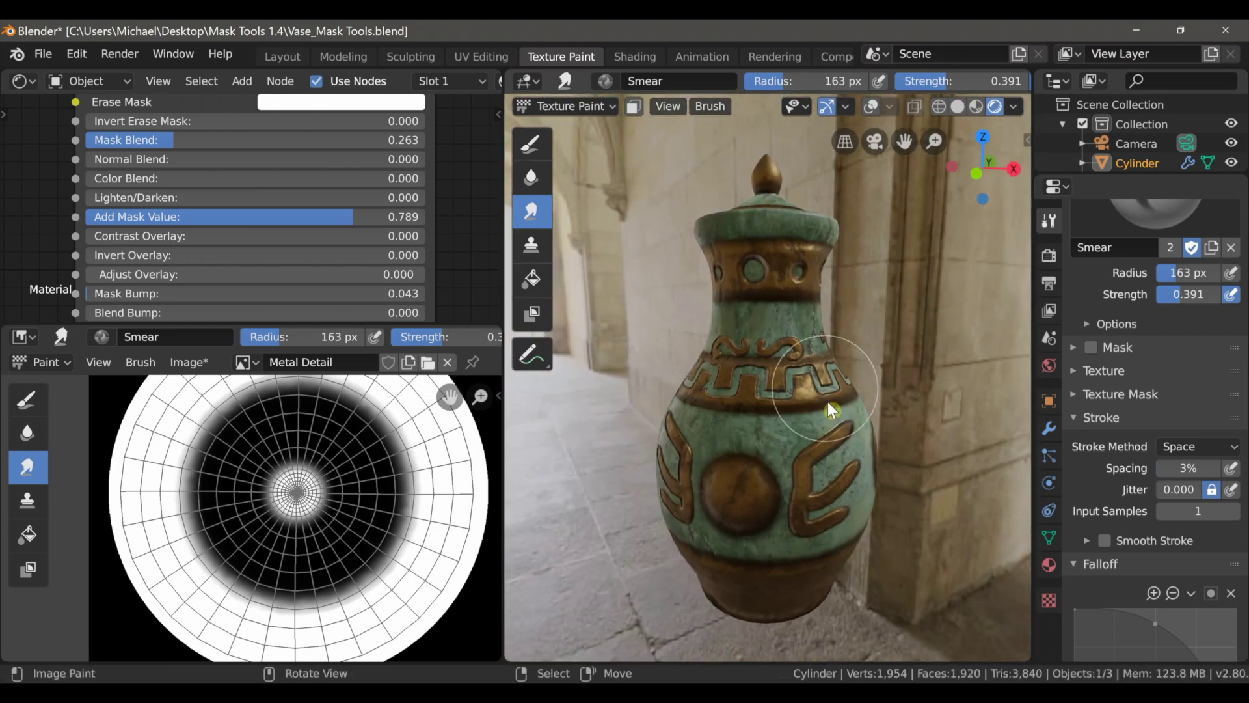
middle_click_drag(828, 401, 937, 435)
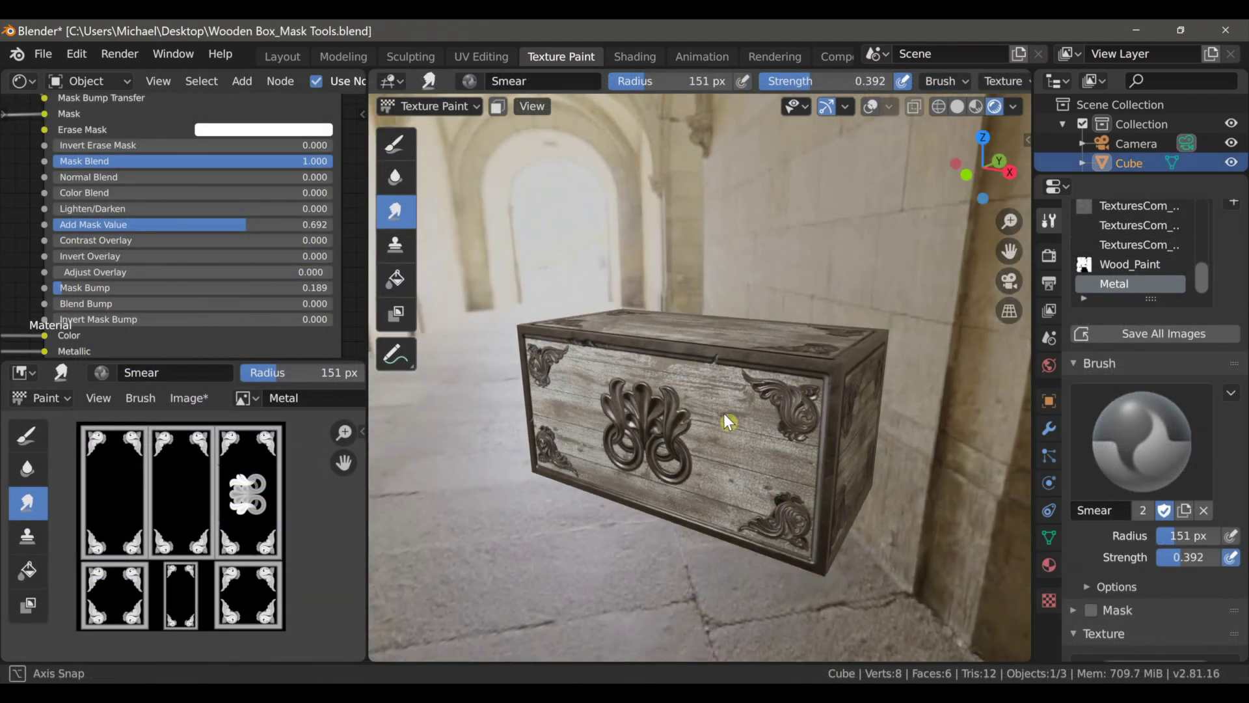
For the wooden box, switch to the Layout workspace and set the render engine to Cycles
mouse_move(725, 414)
middle_mouse_down()
mouse_move(721, 424)
mouse_move(715, 370)
middle_mouse_up()
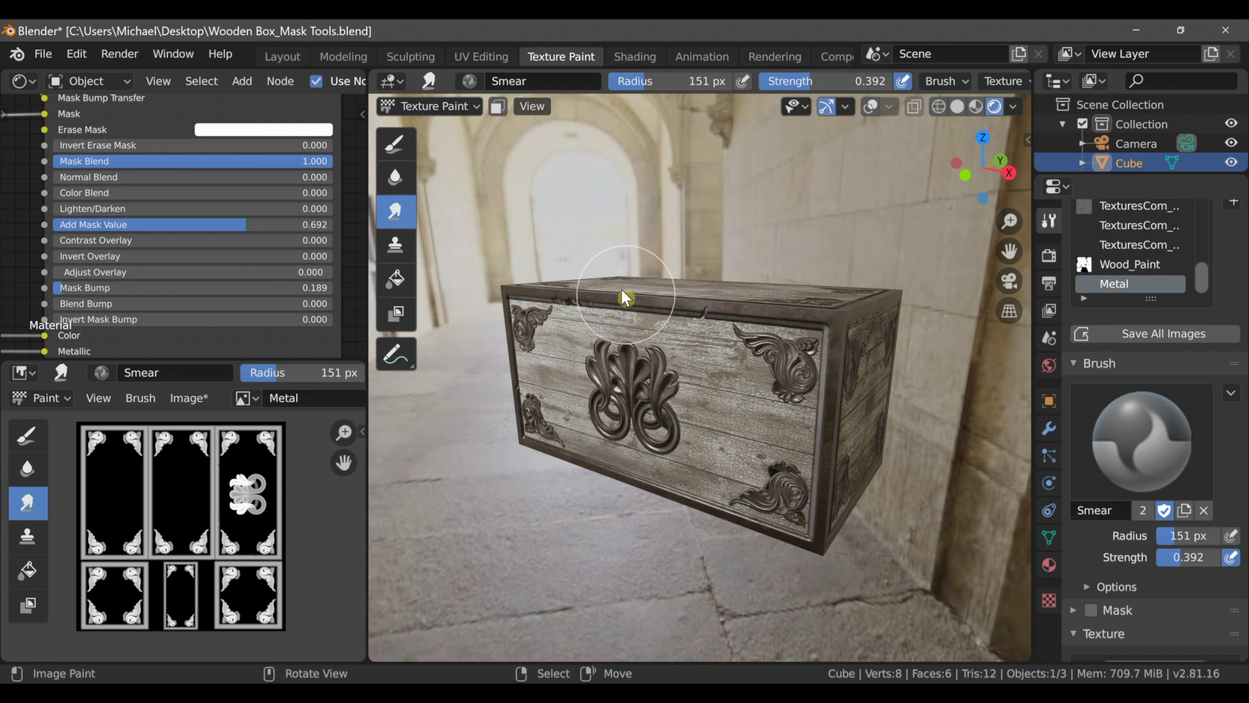
left_click(279, 60)
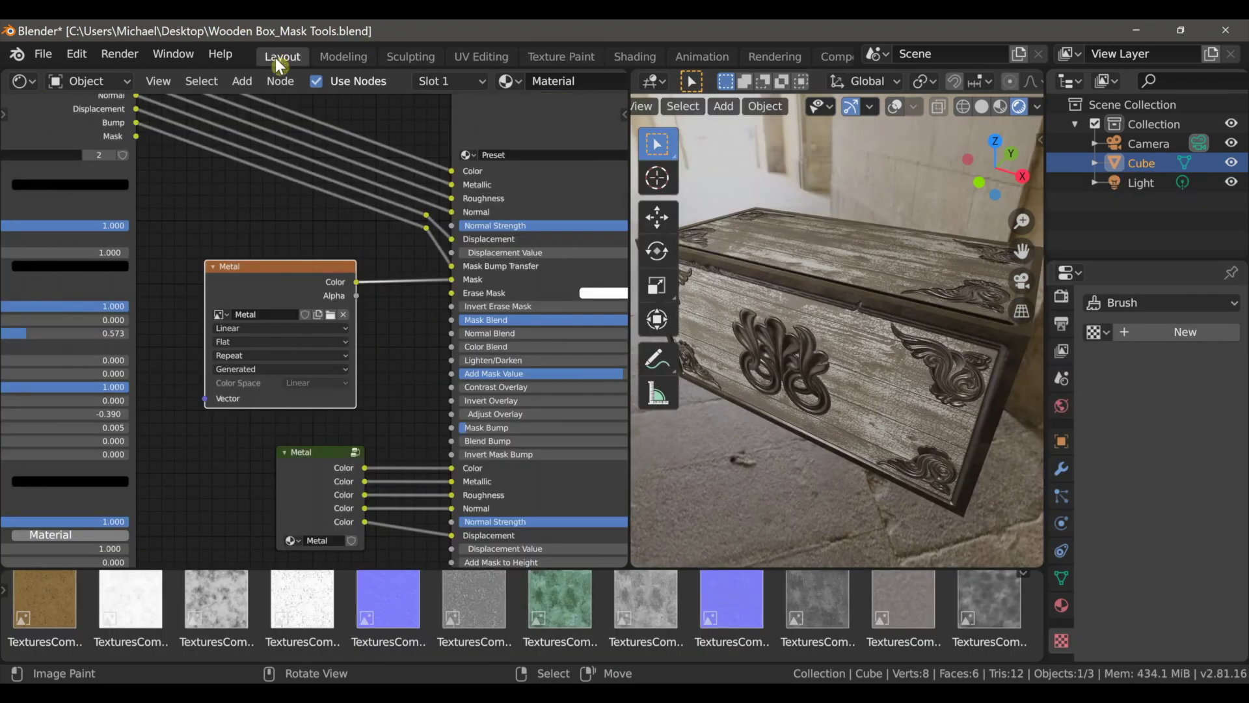
scroll(777, 362, "down", 1)
middle_click_drag(779, 363, 786, 354)
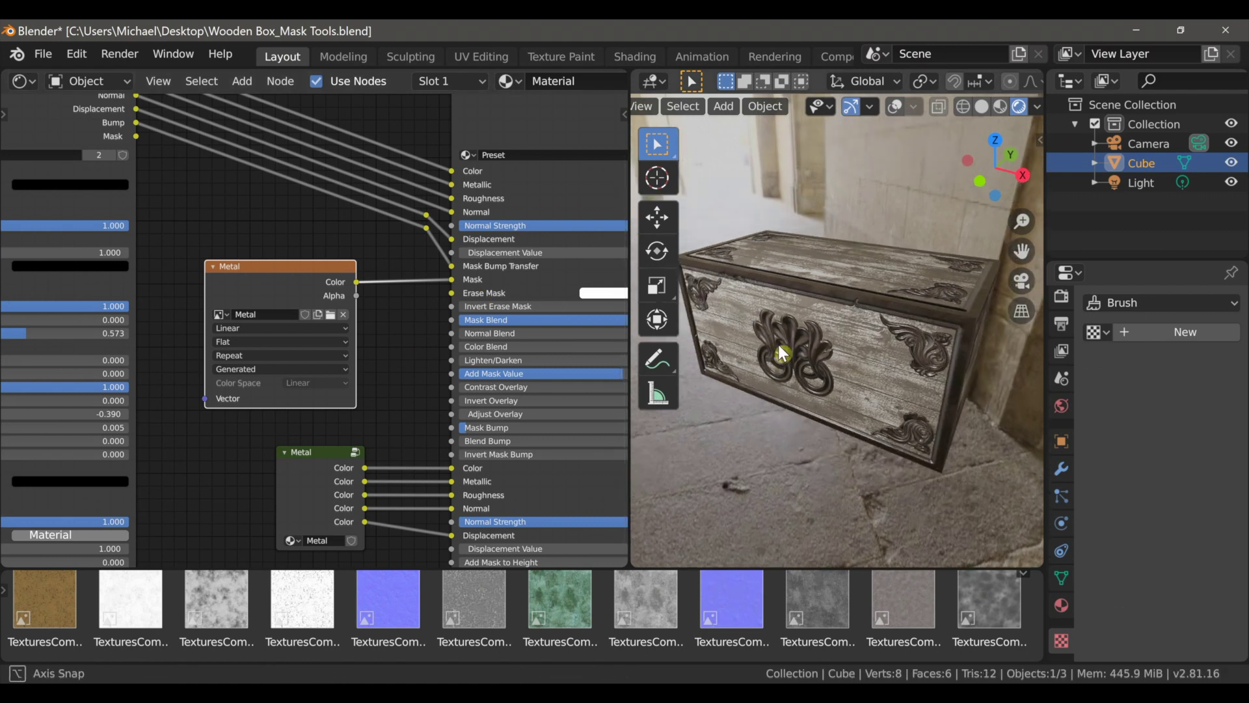
left_click(1063, 324)
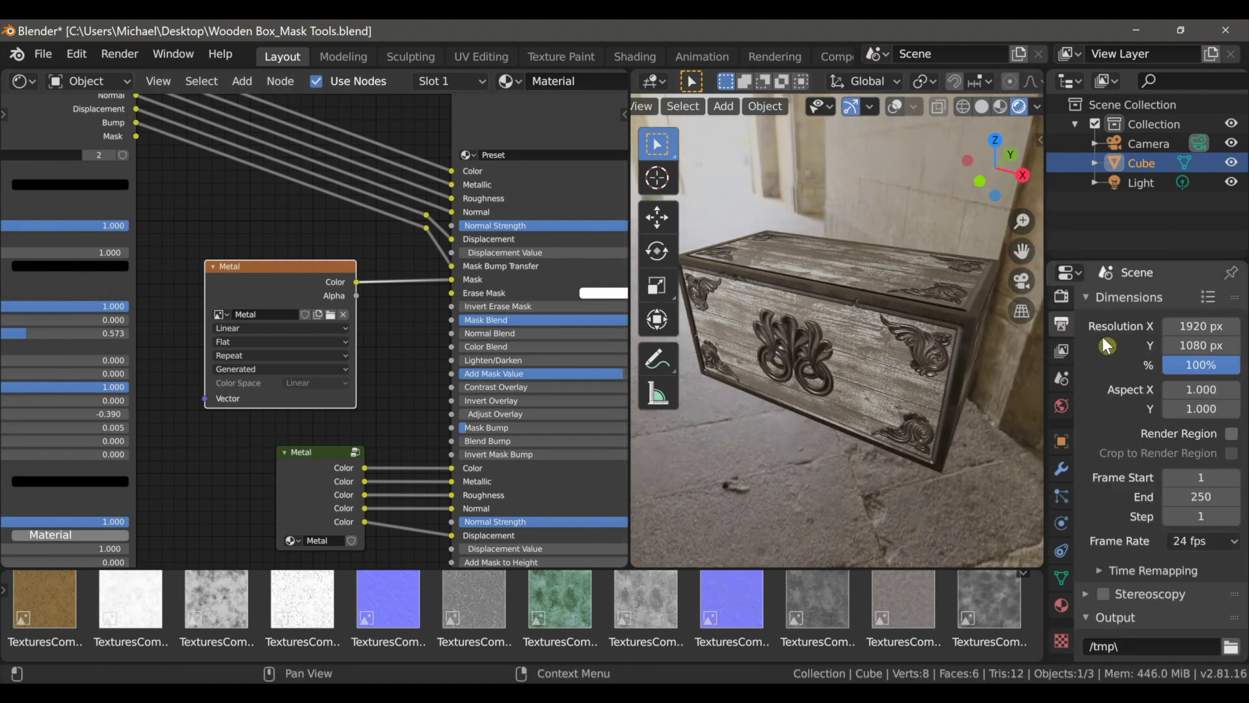
left_click(1065, 298)
left_click(1191, 302)
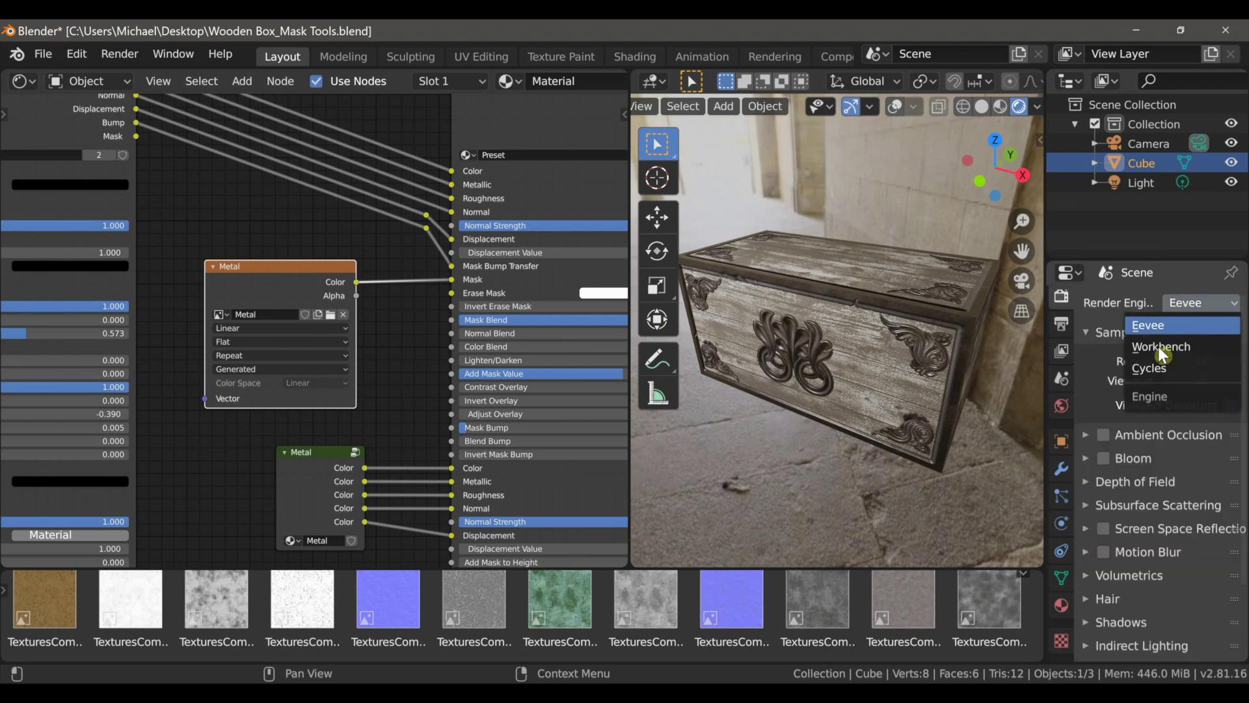
left_click(1155, 368)
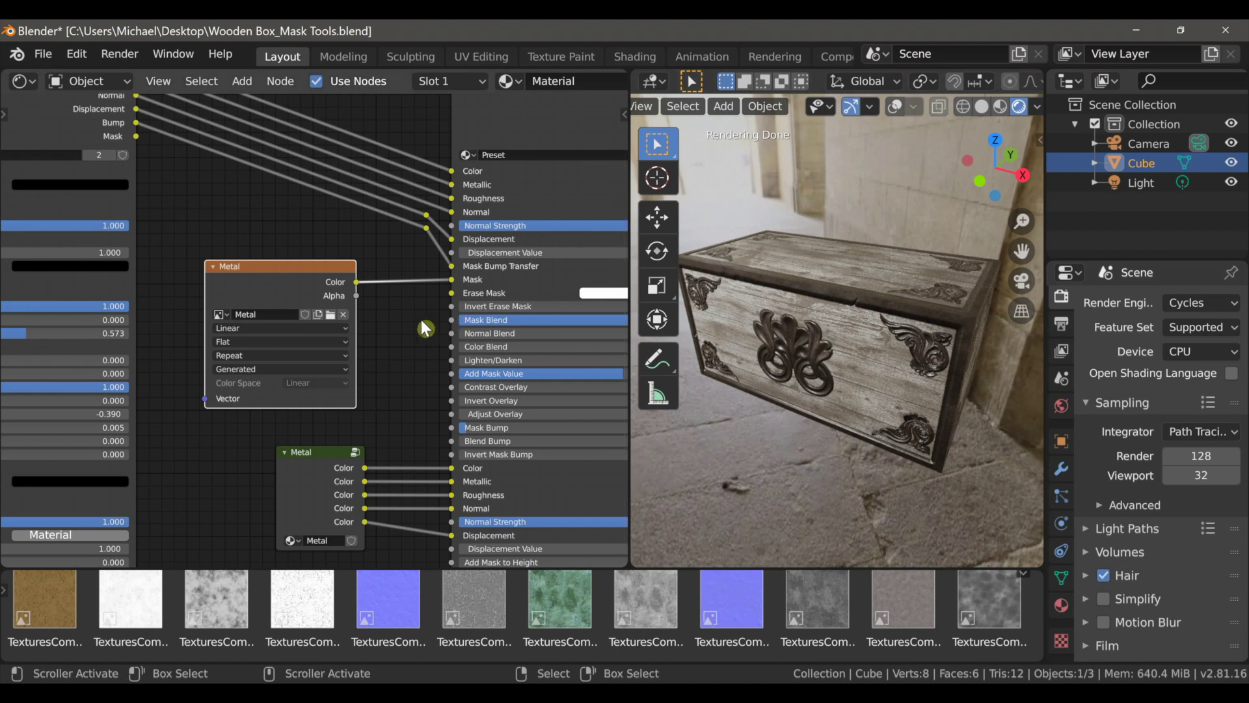
Move the Material Output node away from the Principled BSDF to make room between them
scroll(453, 323, "down", 6)
middle_click_drag(305, 327, 226, 351)
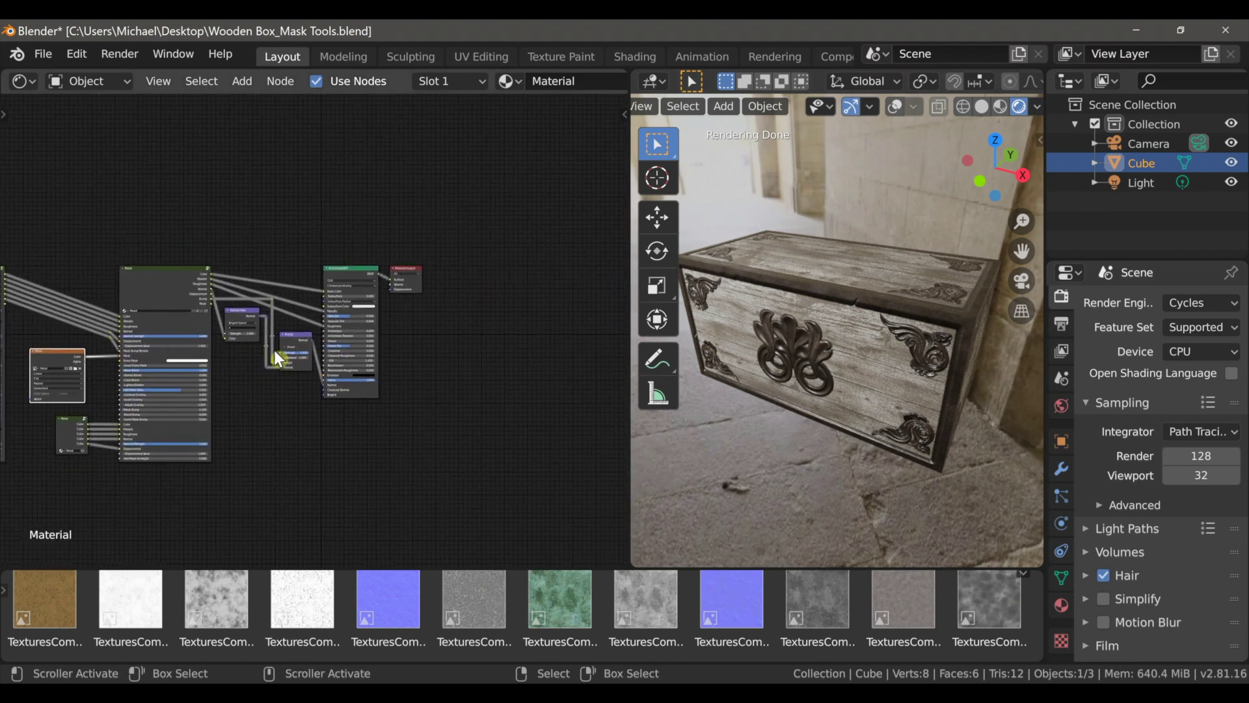
scroll(320, 338, "up", 5)
middle_click_drag(402, 316, 386, 331)
left_click(452, 282)
left_click_drag(451, 279, 558, 316)
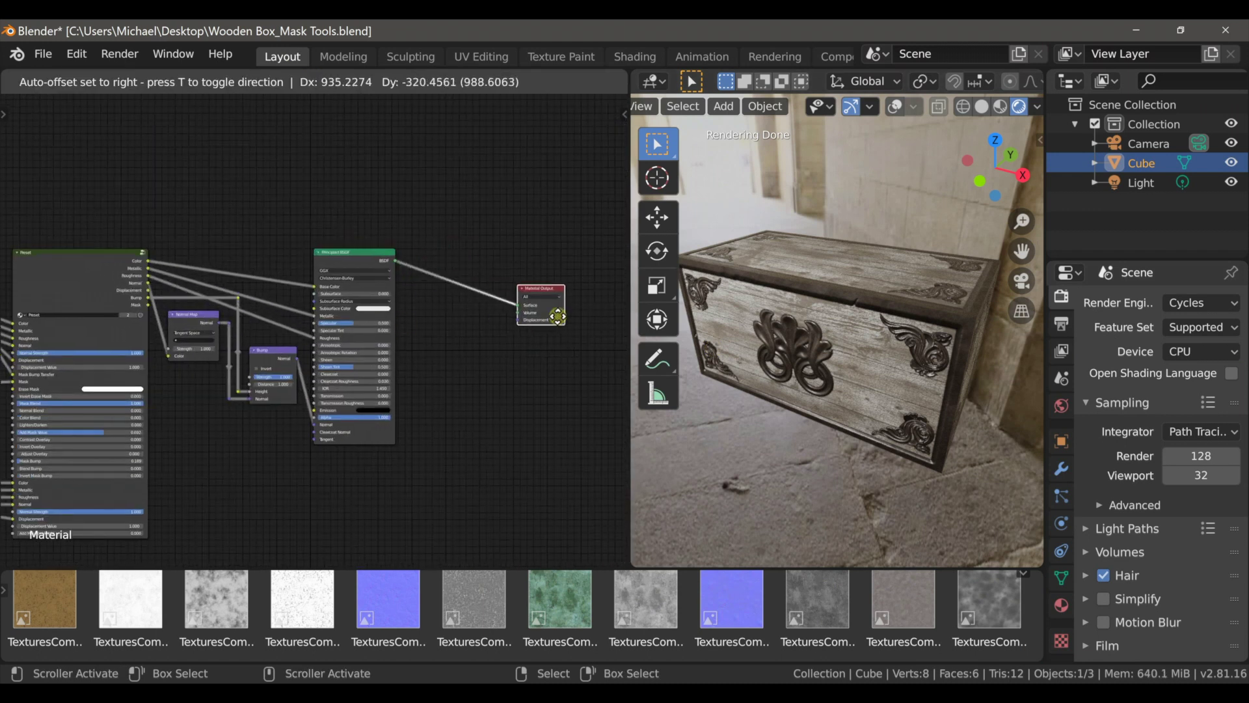
Add a Displacement node between the Principled BSDF and Material Output, and link it to the output's Displacement input
key("shift+a")
mouse_move(463, 369)
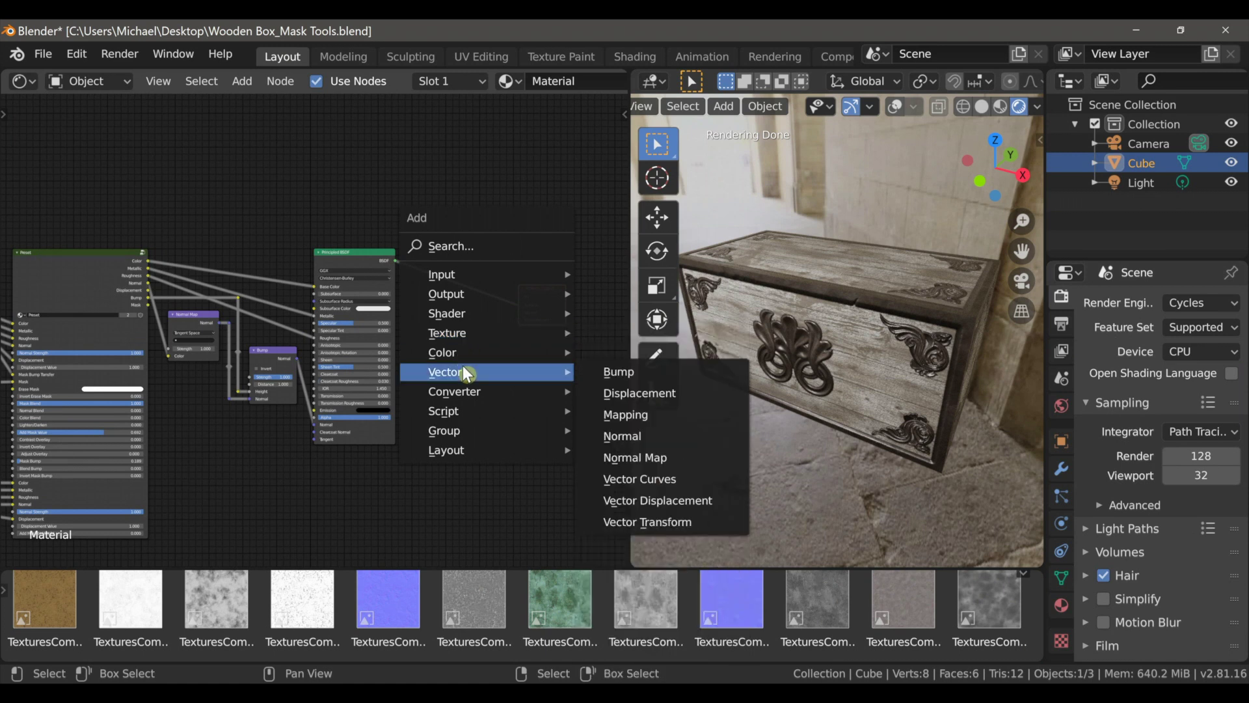
left_click(615, 391)
left_click(449, 313)
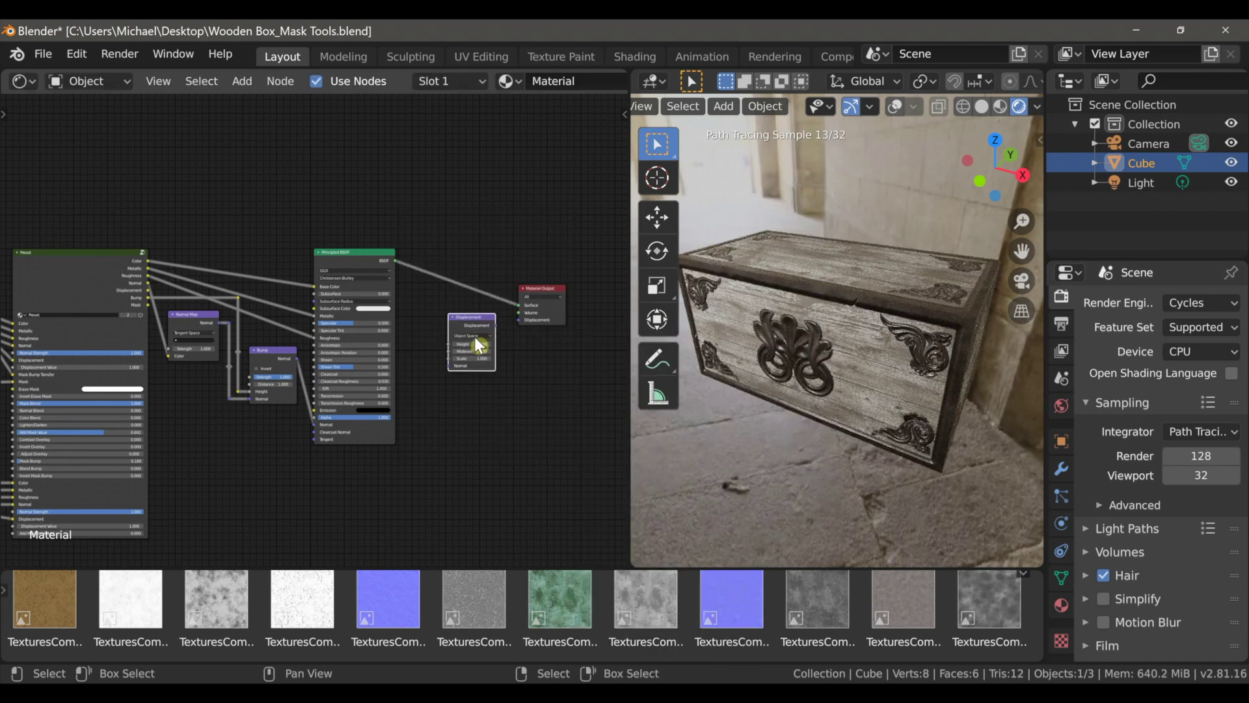
scroll(475, 337, "up", 1)
left_click_drag(542, 324, 573, 317)
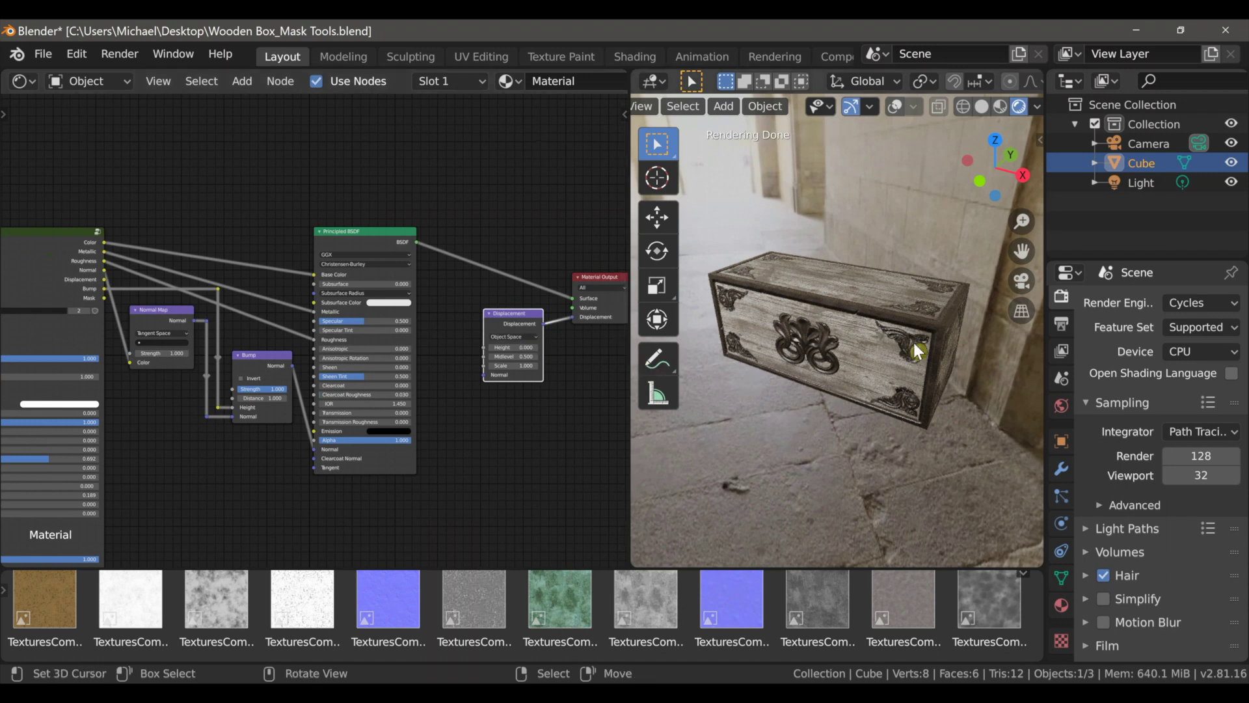
Show the box in solid shading with overlays, and cut a centred edge loop across its length in Edit Mode
left_click(984, 107)
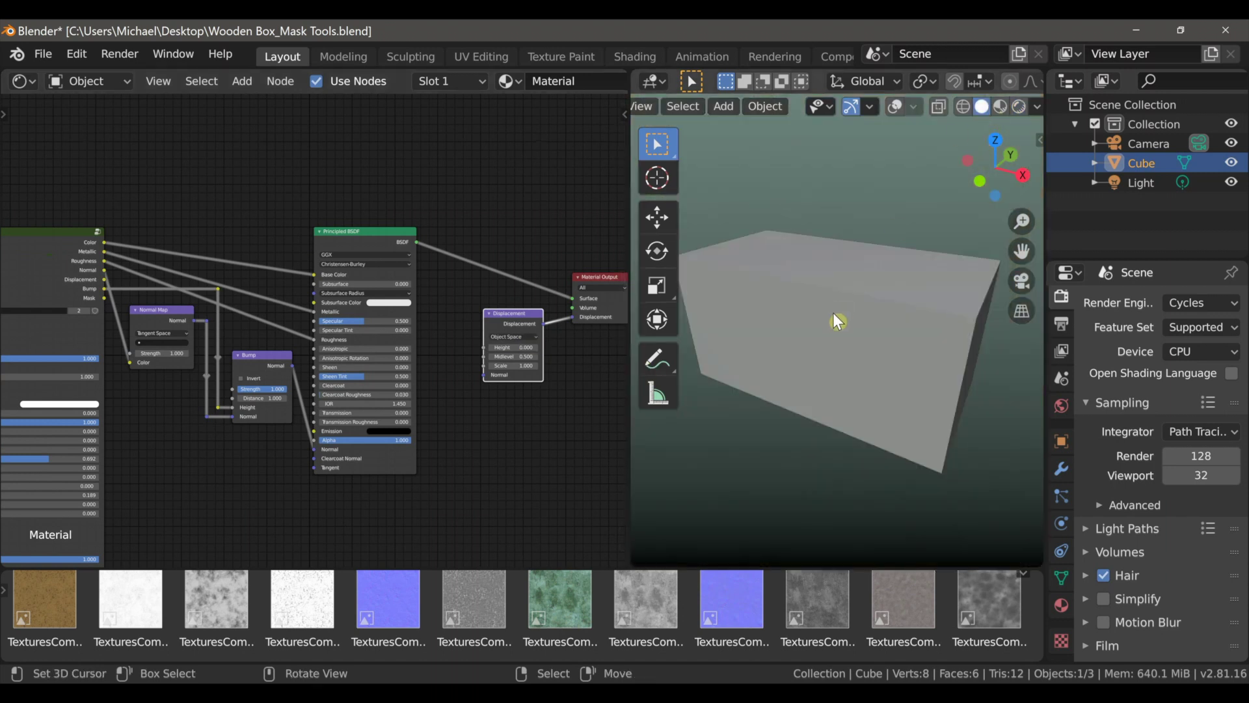
left_click(896, 108)
key("Tab")
middle_click_drag(840, 276, 865, 302)
scroll(865, 302, "down", 1)
key("ctrl+r")
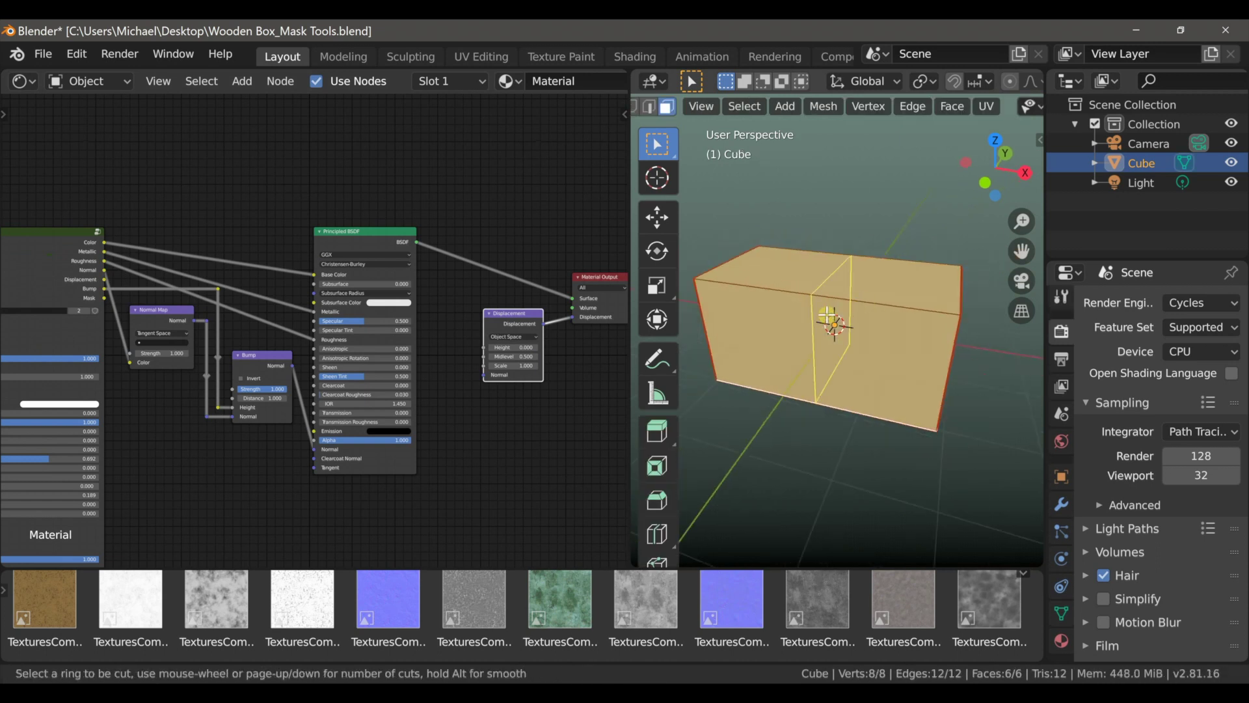
left_click(827, 317)
right_click(828, 317)
middle_click_drag(830, 316, 834, 376)
Subdivide the entire box mesh with 10 cuts and return to Object Mode
key("a")
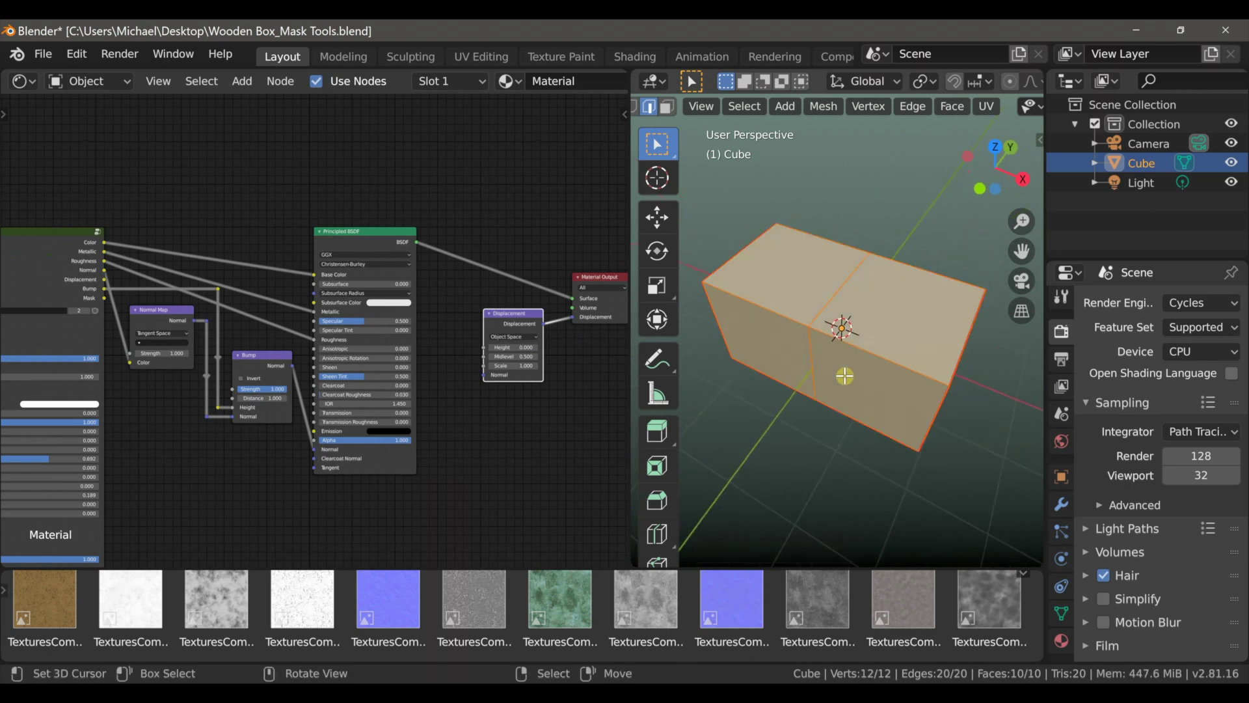
right_click(845, 375)
left_click(846, 101)
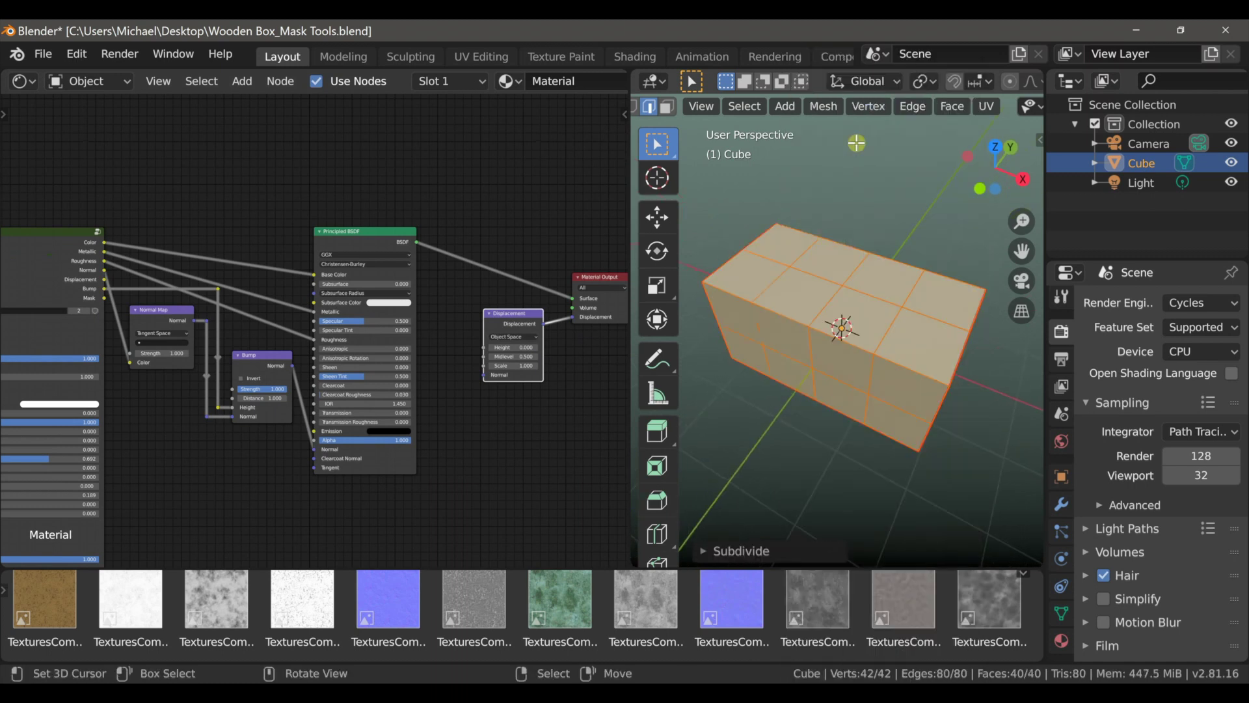
left_click(715, 550)
left_click_drag(892, 416, 950, 417)
key("Tab")
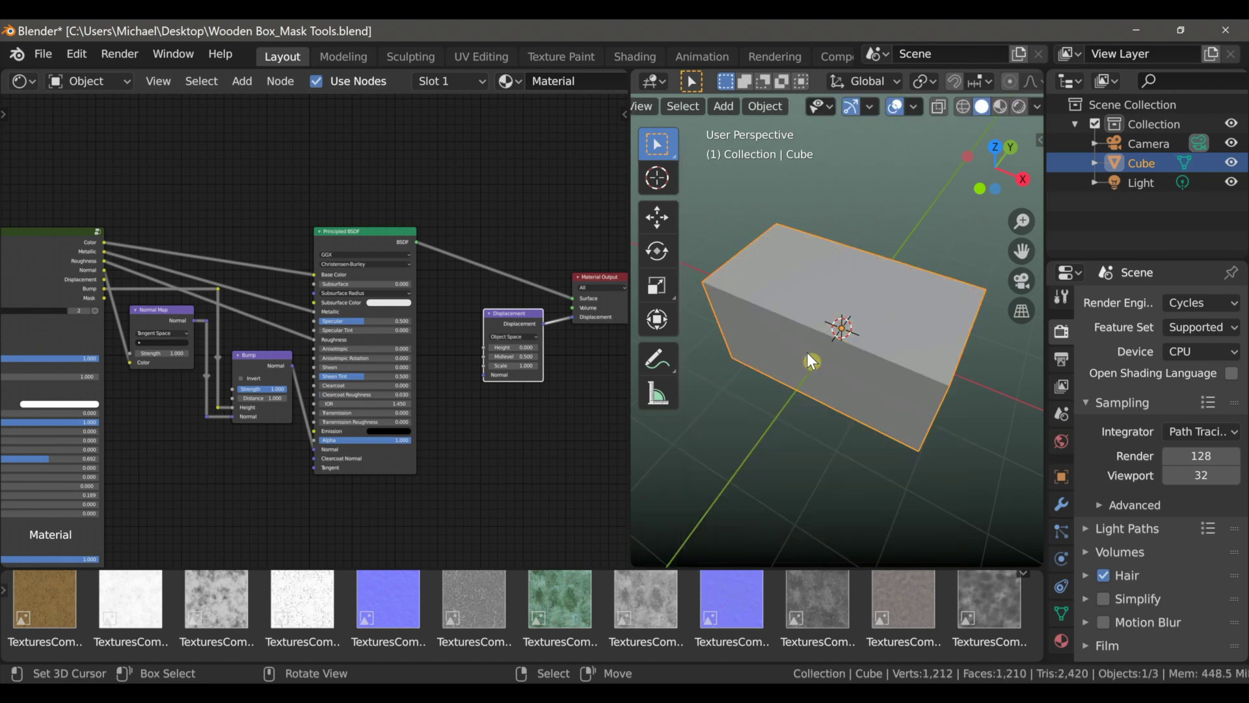
Add a Subdivision Surface modifier to the box and set its viewport level to 4
left_click(1061, 504)
left_click(1145, 304)
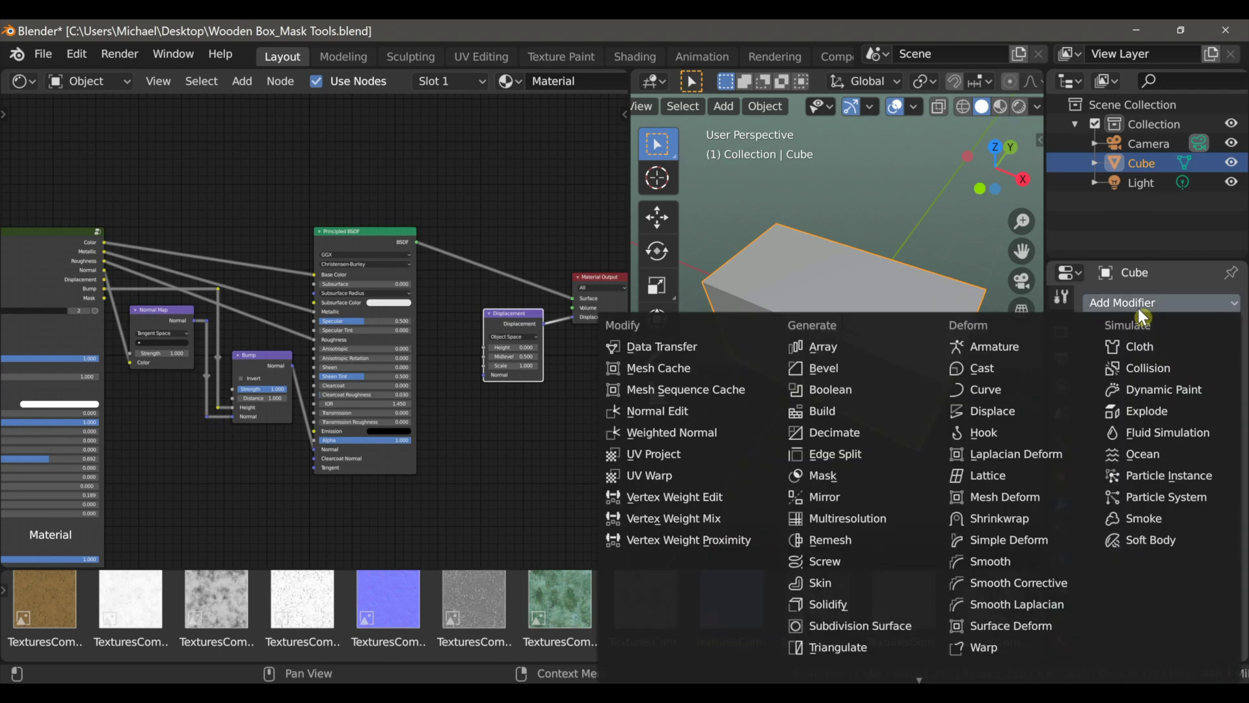
left_click(866, 627)
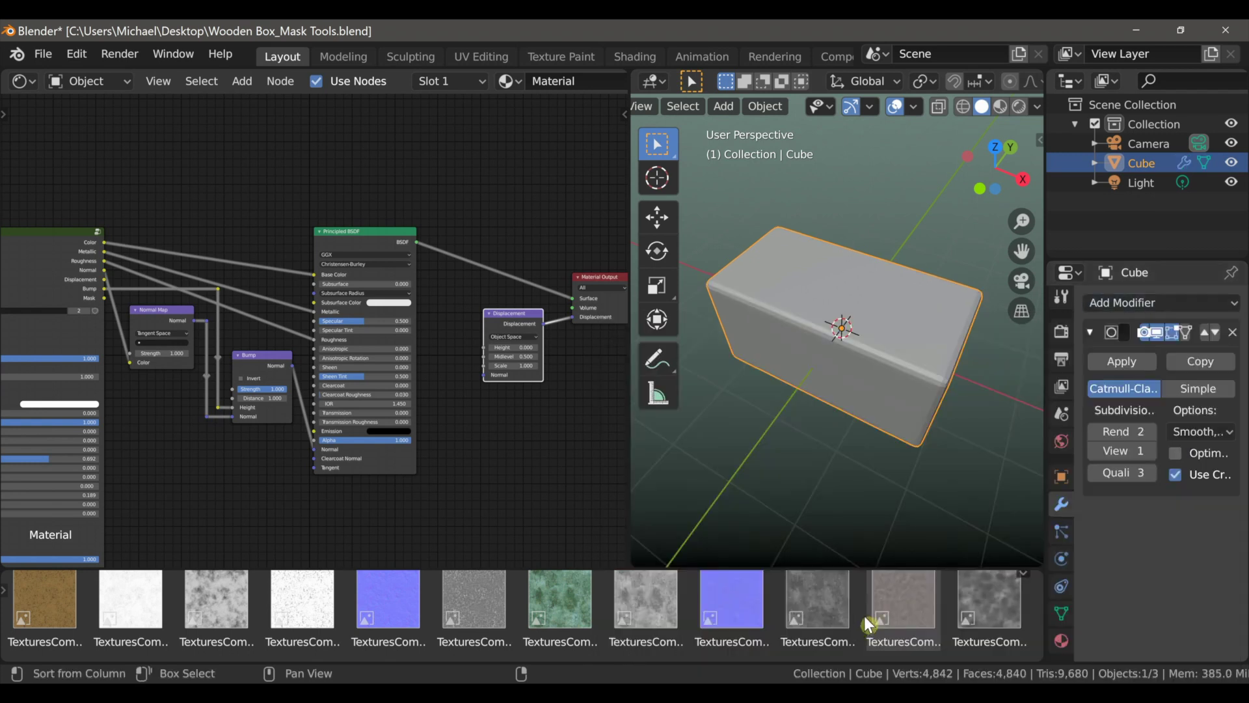
left_click(1150, 454)
left_click(1150, 454)
left_click(1150, 453)
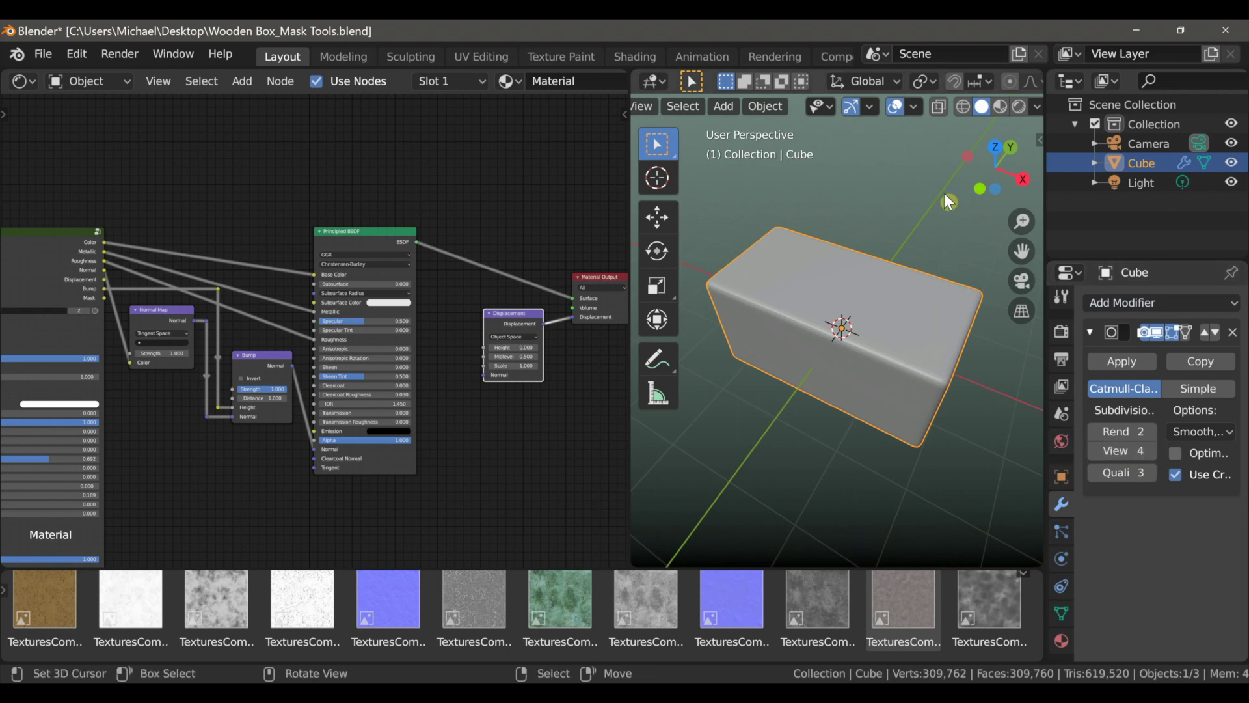
Examine the box's mesh density with the wireframe overlay on, and turn the overlay back off
left_click(915, 110)
left_click(798, 435)
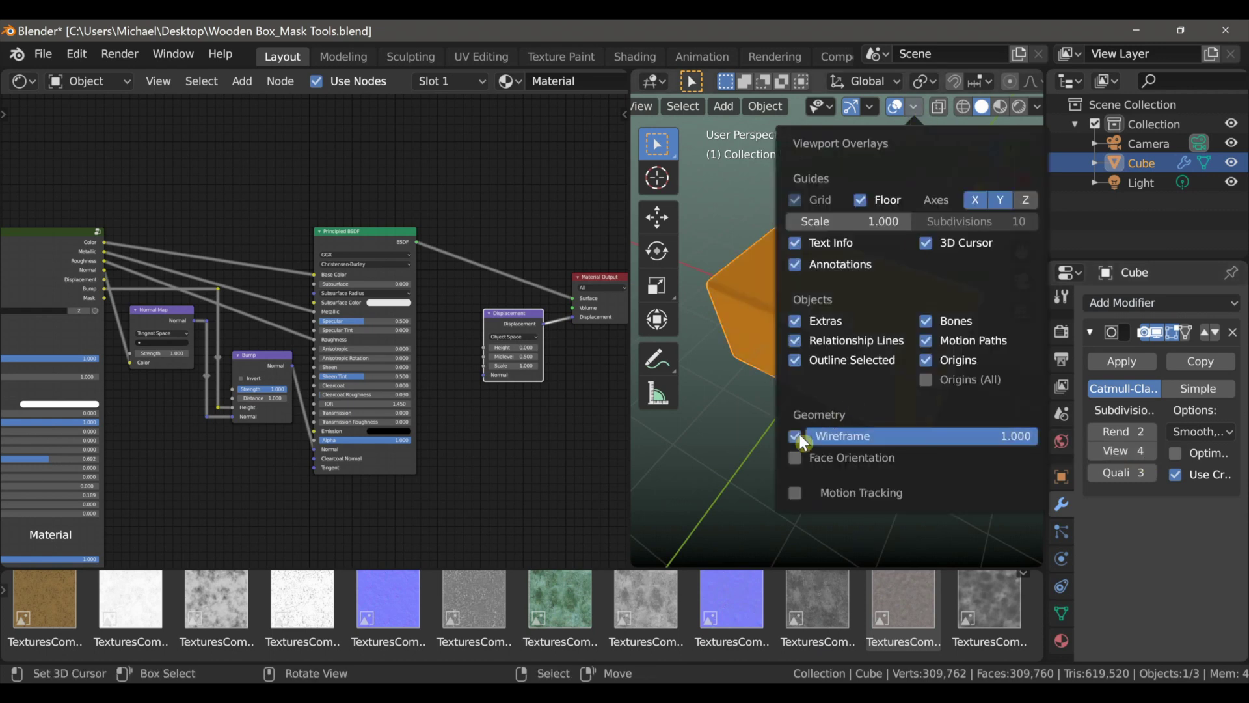
scroll(815, 377, "up", 6)
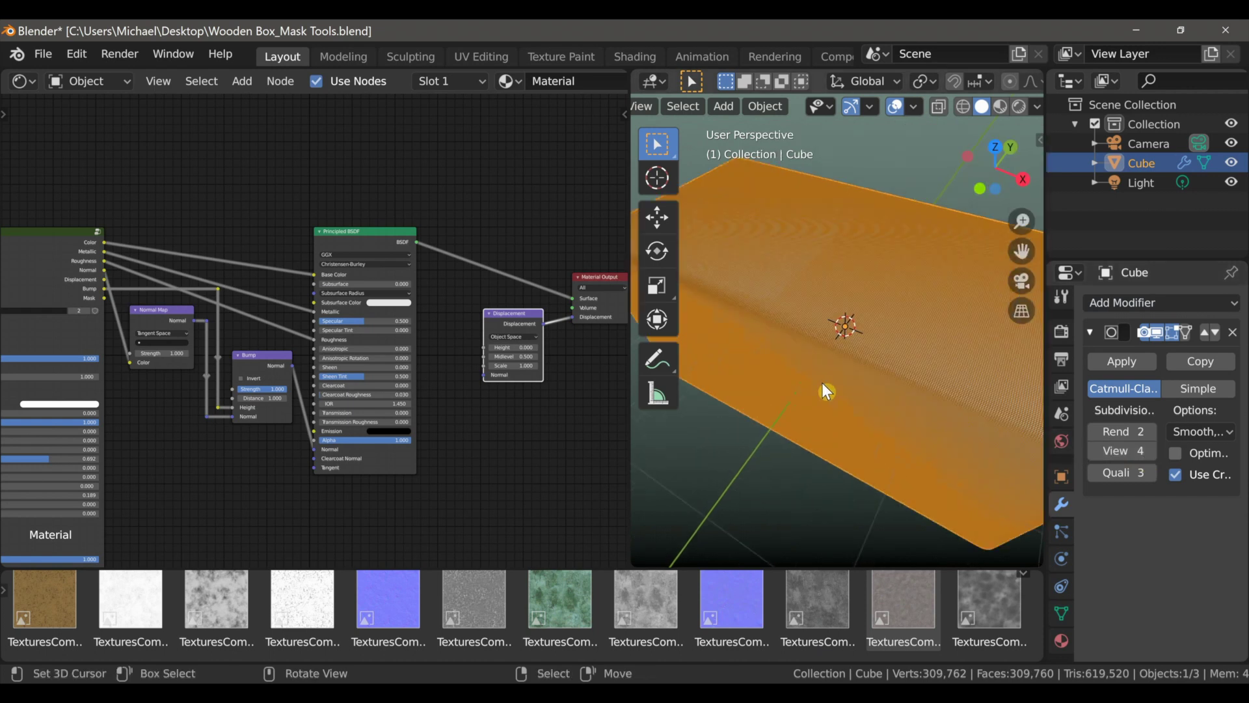
scroll(846, 345, "down", 5)
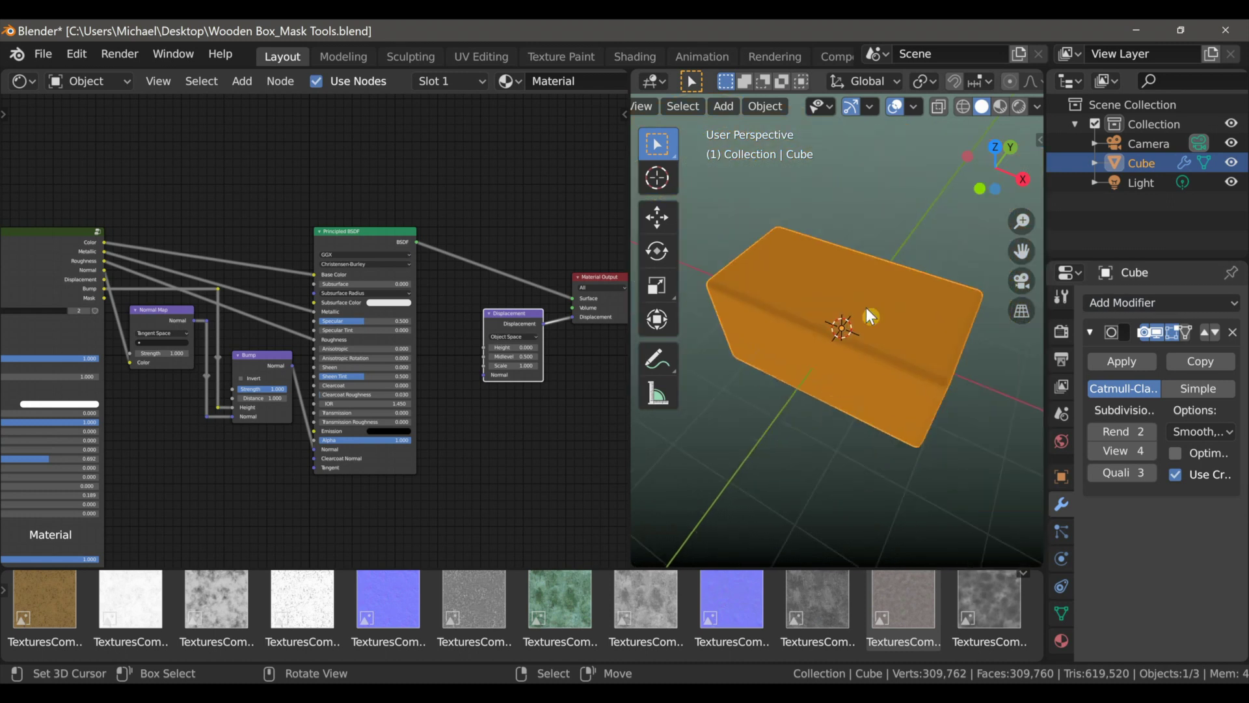
left_click(910, 109)
left_click(795, 435)
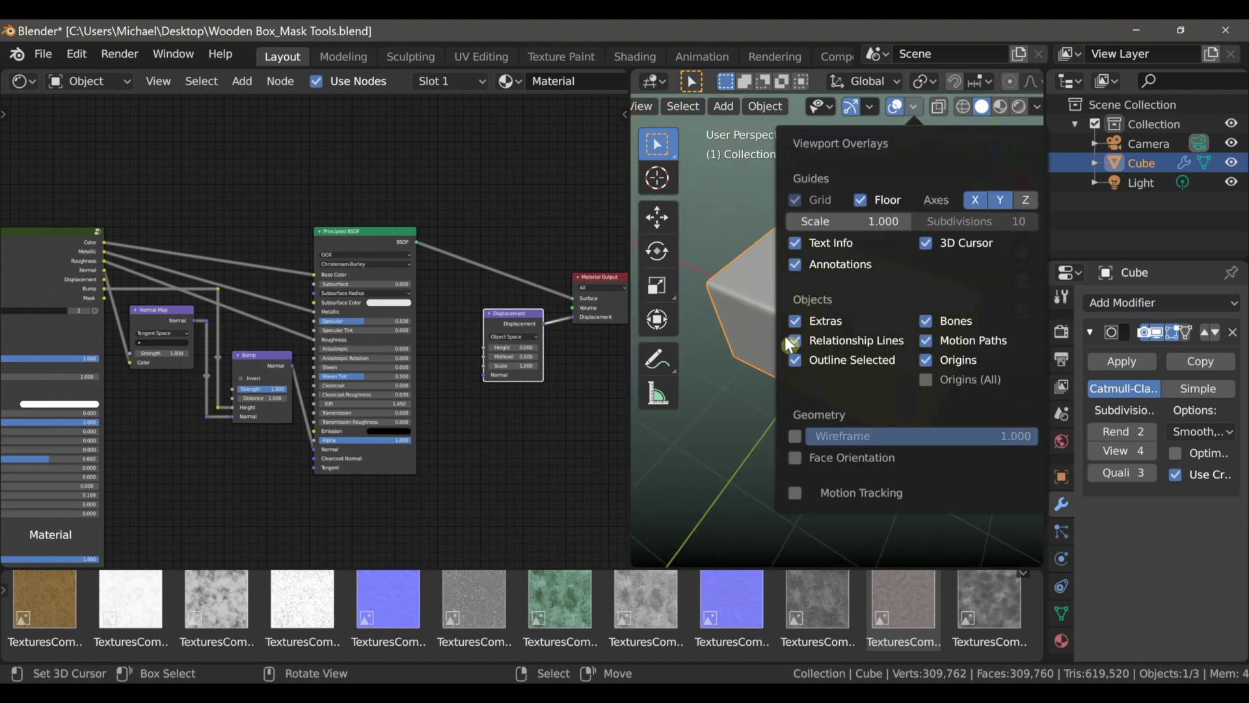
Shade the box smooth and show it in rendered shading with overlays hidden
left_click(776, 107)
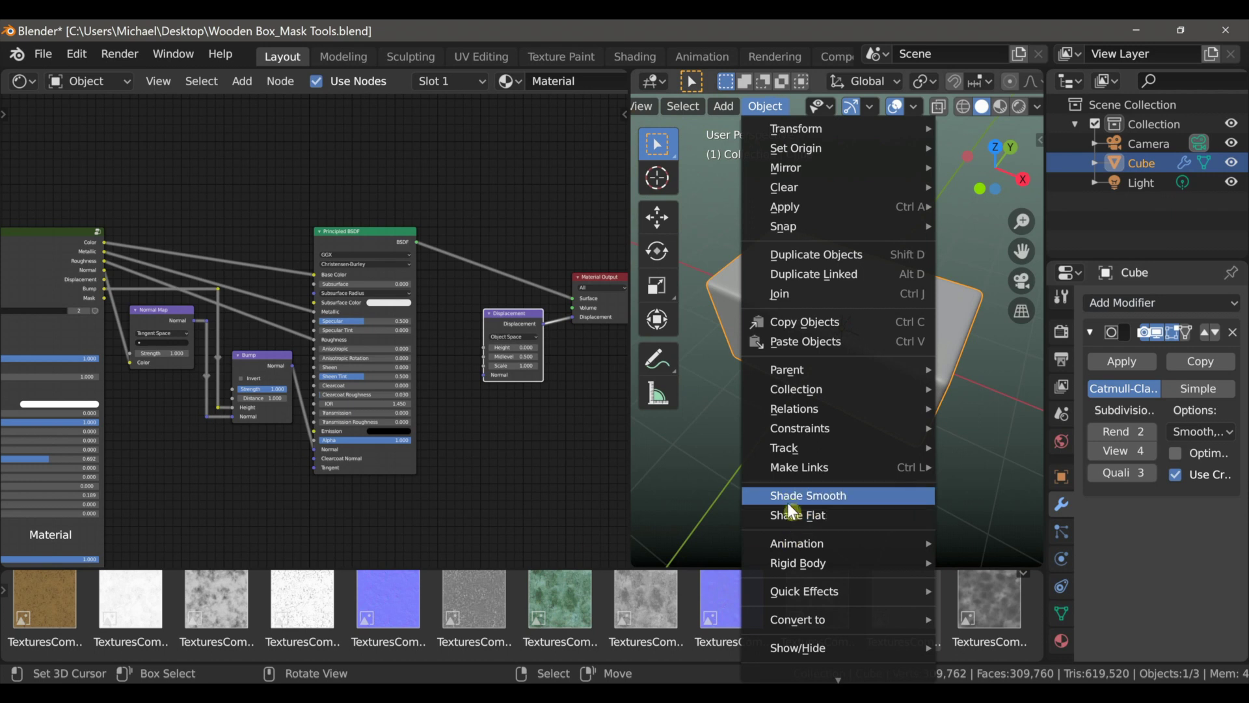
left_click(790, 497)
middle_click_drag(850, 446, 853, 399)
left_click(1017, 108)
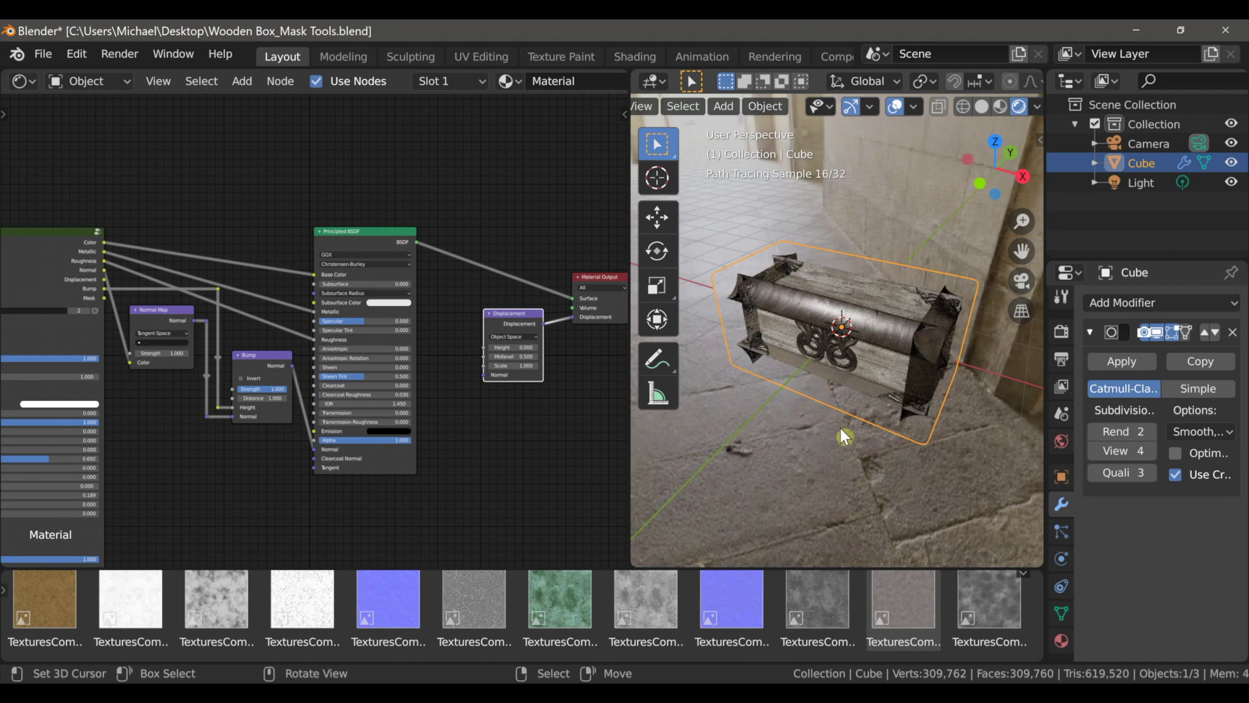
left_click(896, 106)
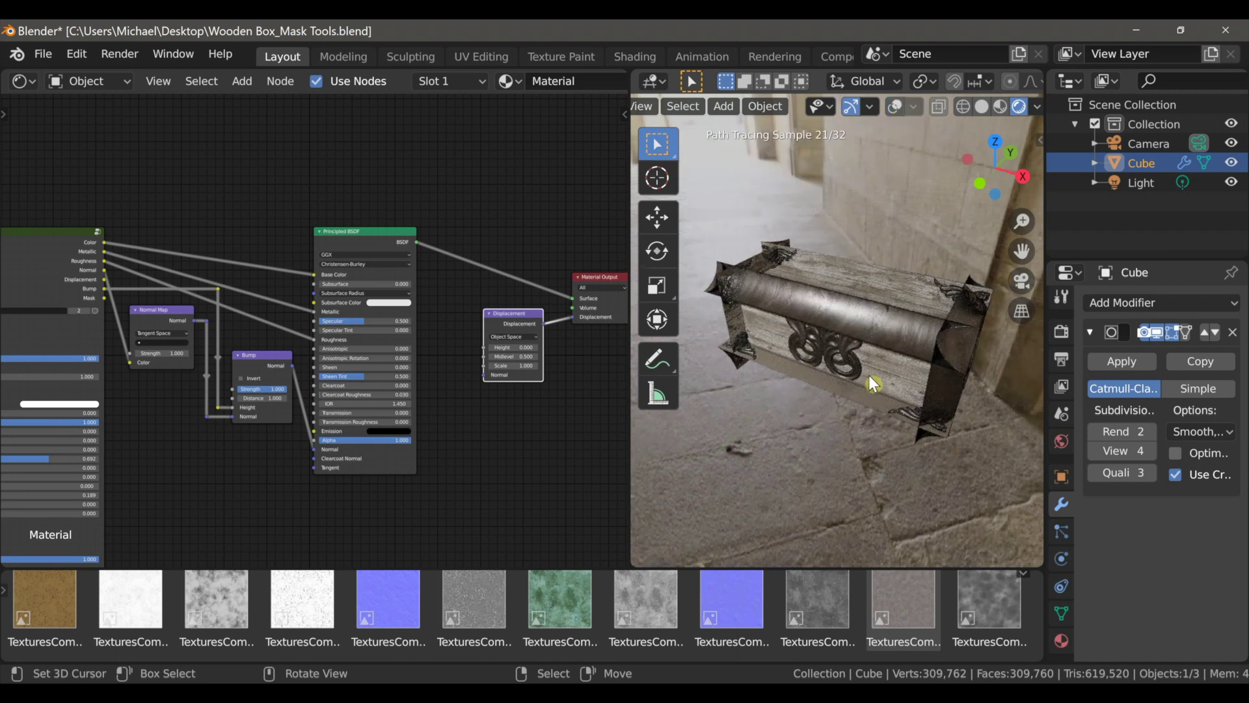
key("t")
scroll(844, 380, "up", 2)
scroll(866, 381, "down", 1)
middle_click_drag(866, 382, 861, 377)
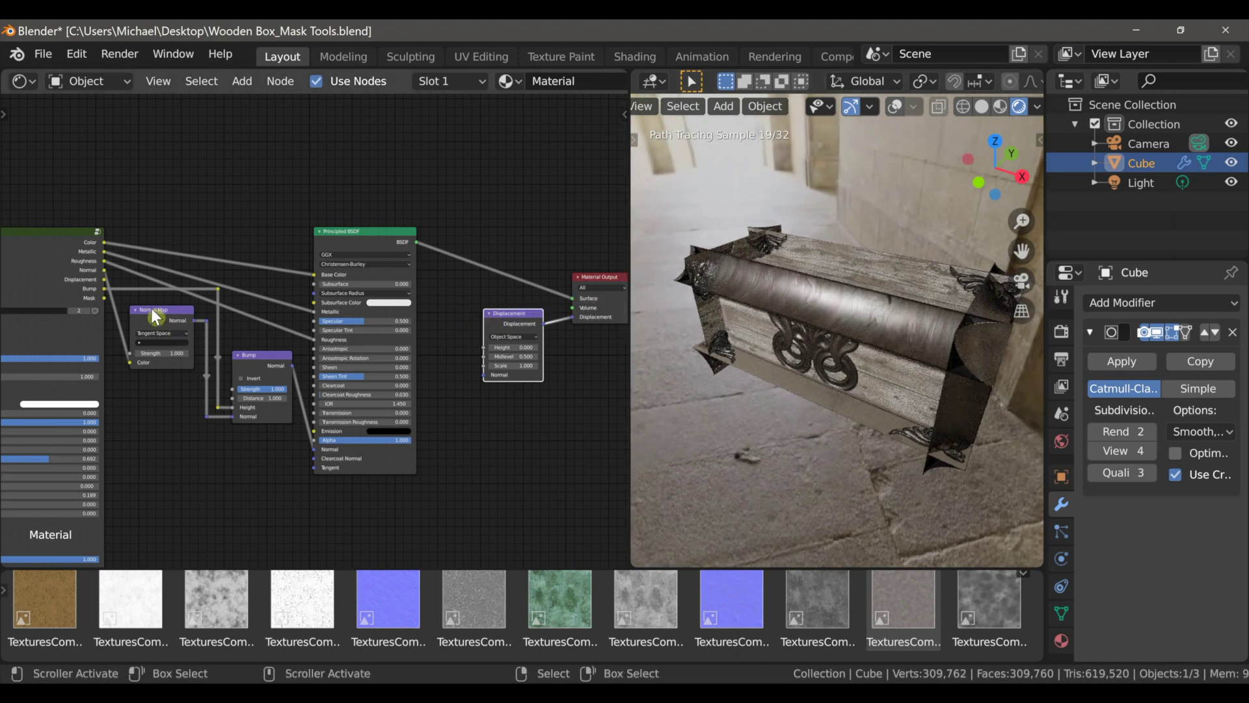
Link the Preset group's Displacement output to the Displacement node's Height input, and set the node's Scale to 0.000
left_click_drag(104, 279, 488, 357)
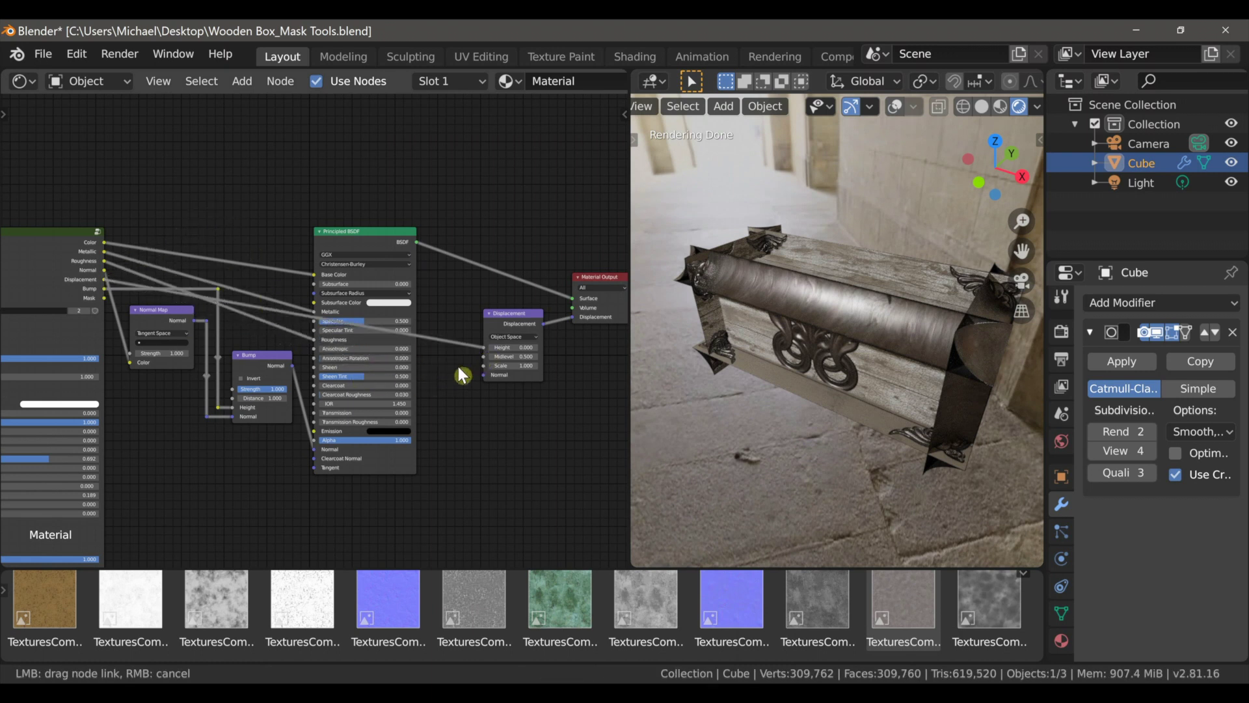
left_click_drag(449, 436, 449, 442)
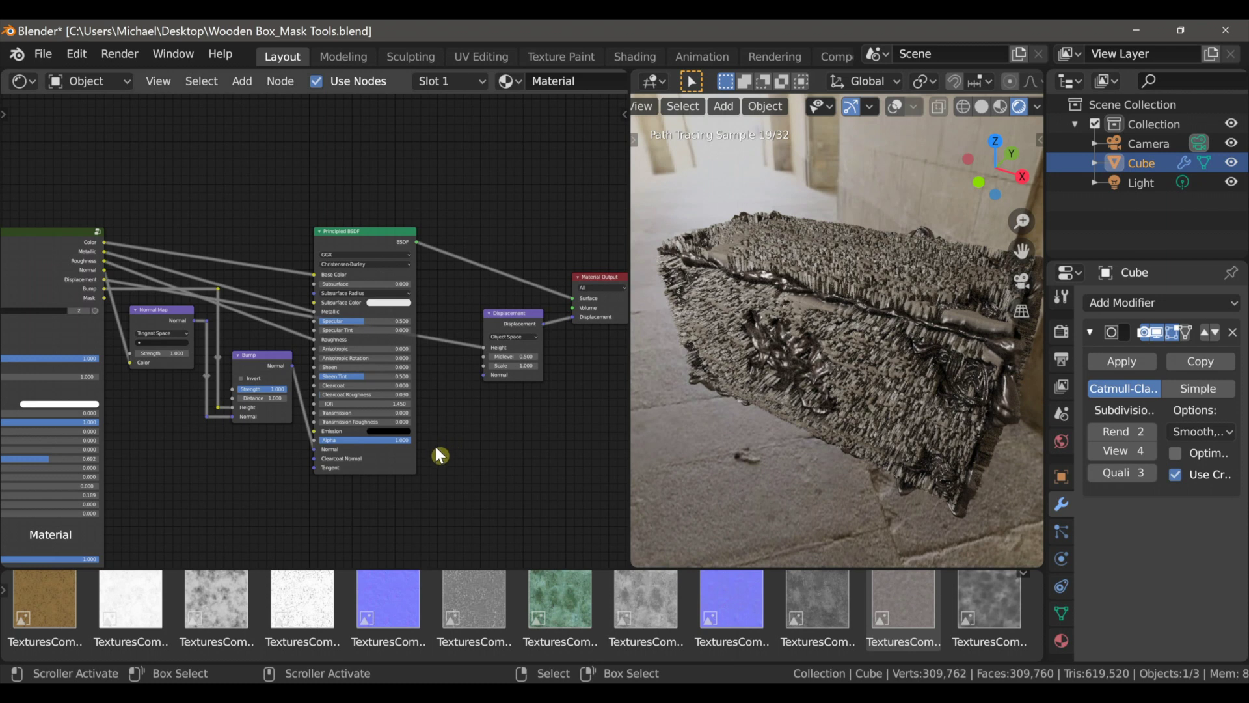
scroll(507, 428, "up", 4)
middle_click_drag(566, 442, 448, 443)
scroll(447, 443, "up", 3)
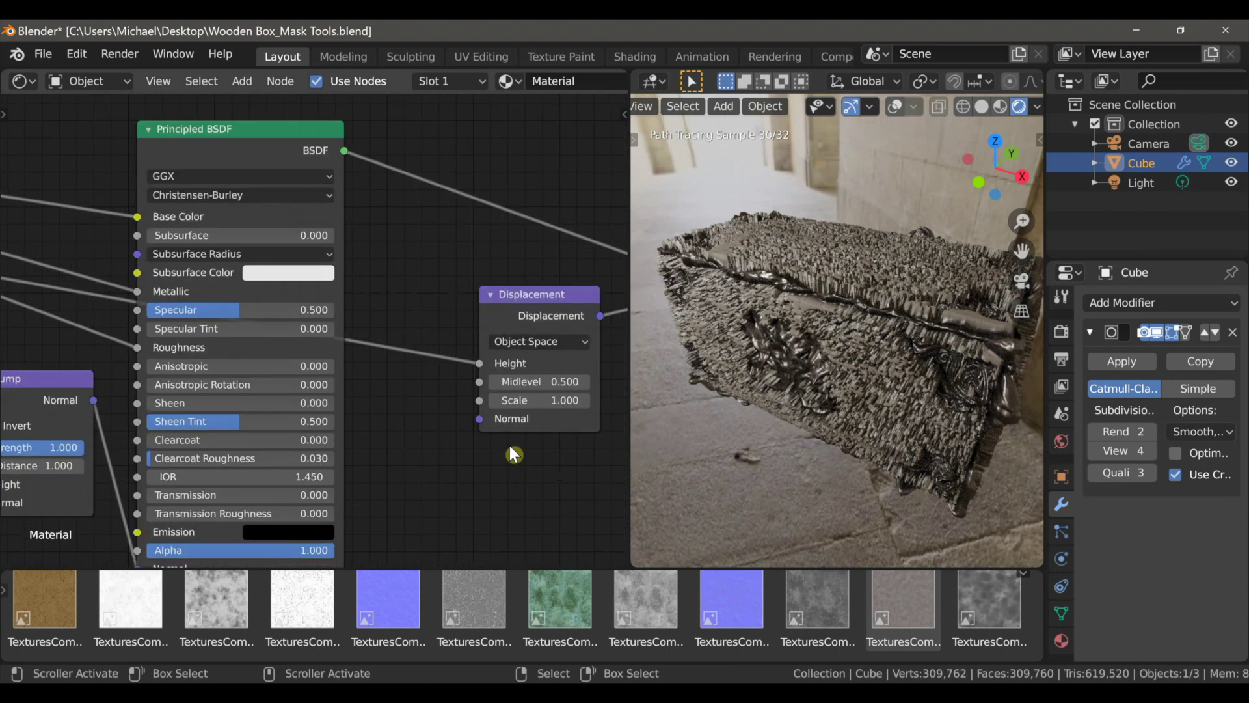
middle_click_drag(541, 426, 506, 428)
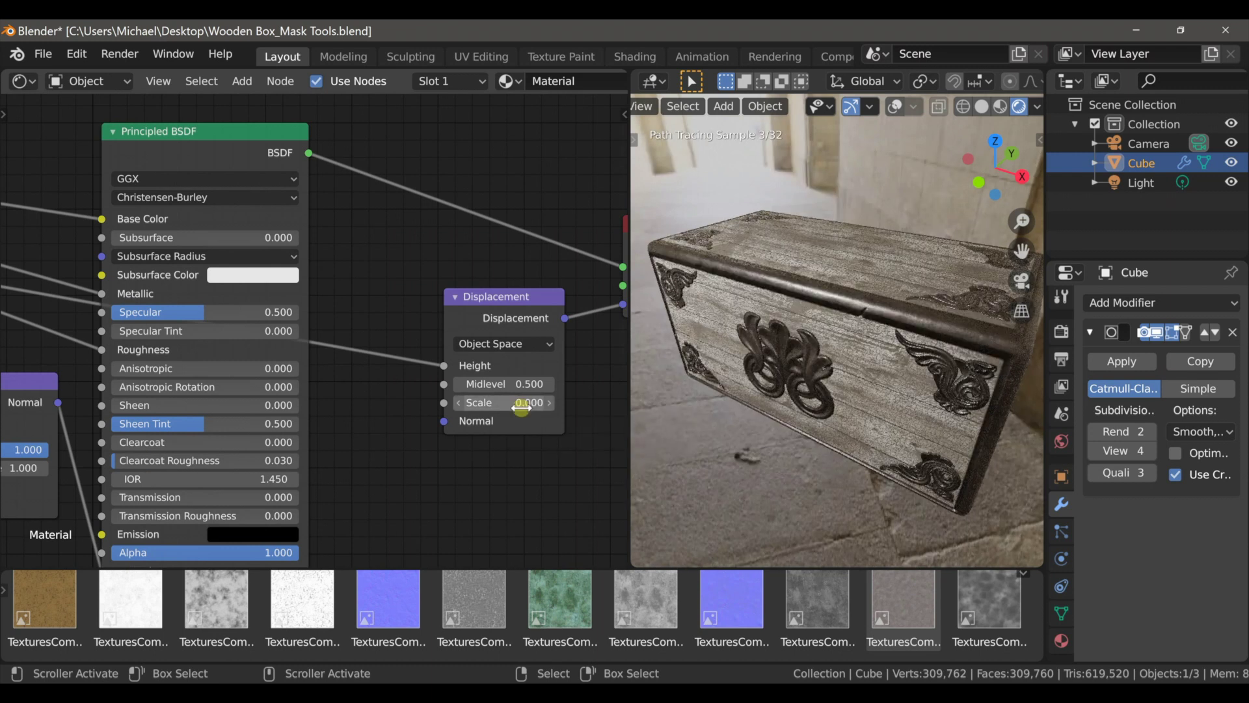
Preview the ornament Preset group's outputs on the box, from Color through to Displacement, and examine the displacement map up close
scroll(417, 429, "down", 4)
middle_click_drag(69, 341, 537, 315)
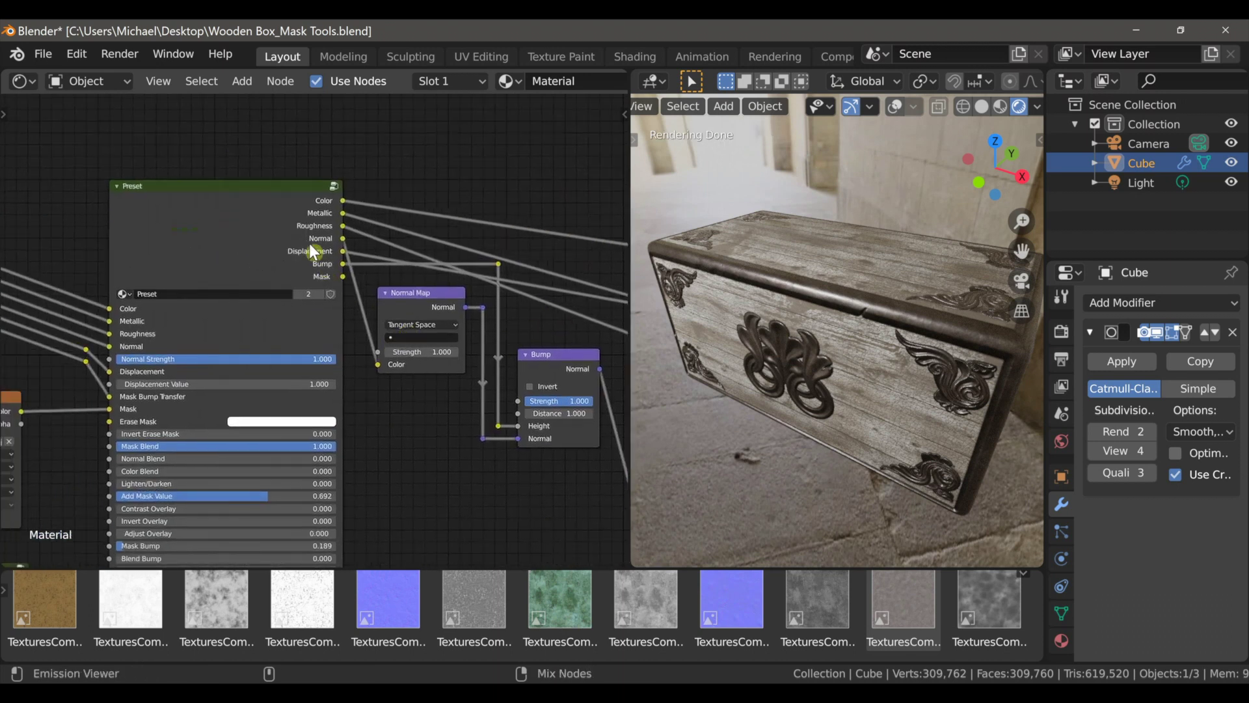
left_click(299, 230, "ctrl+shift")
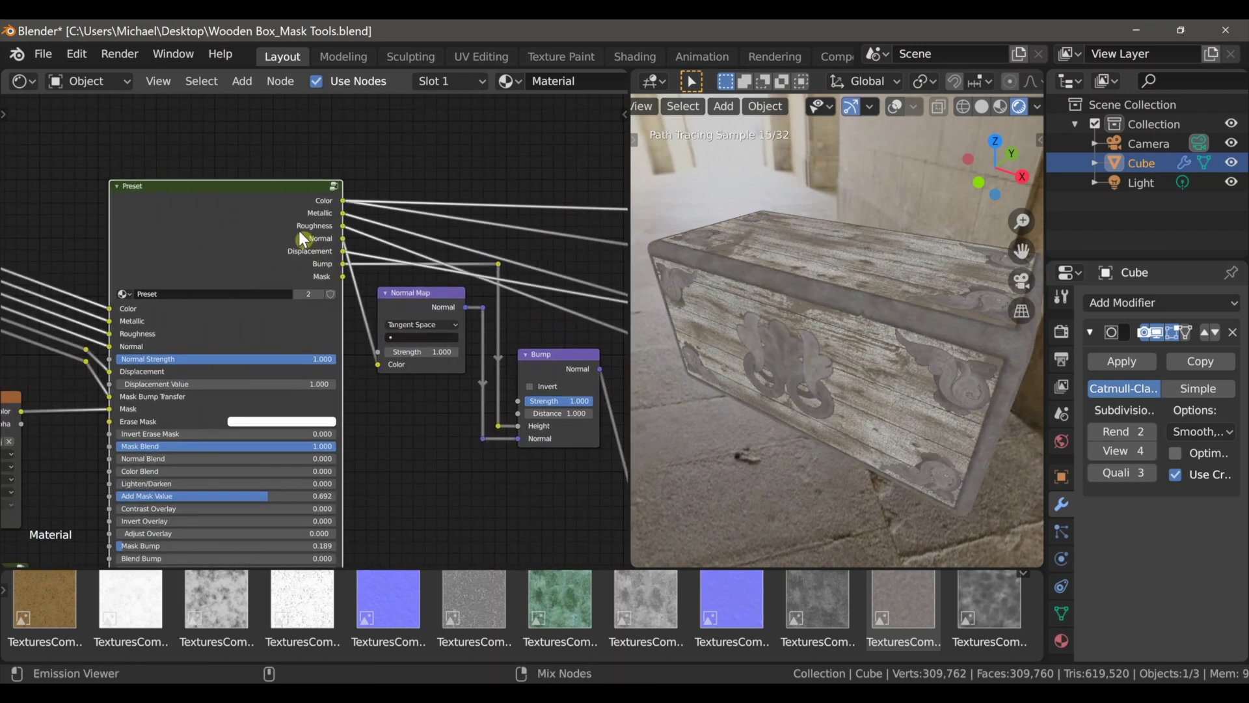
middle_click_drag(825, 390, 833, 359)
scroll(837, 368, "up", 3)
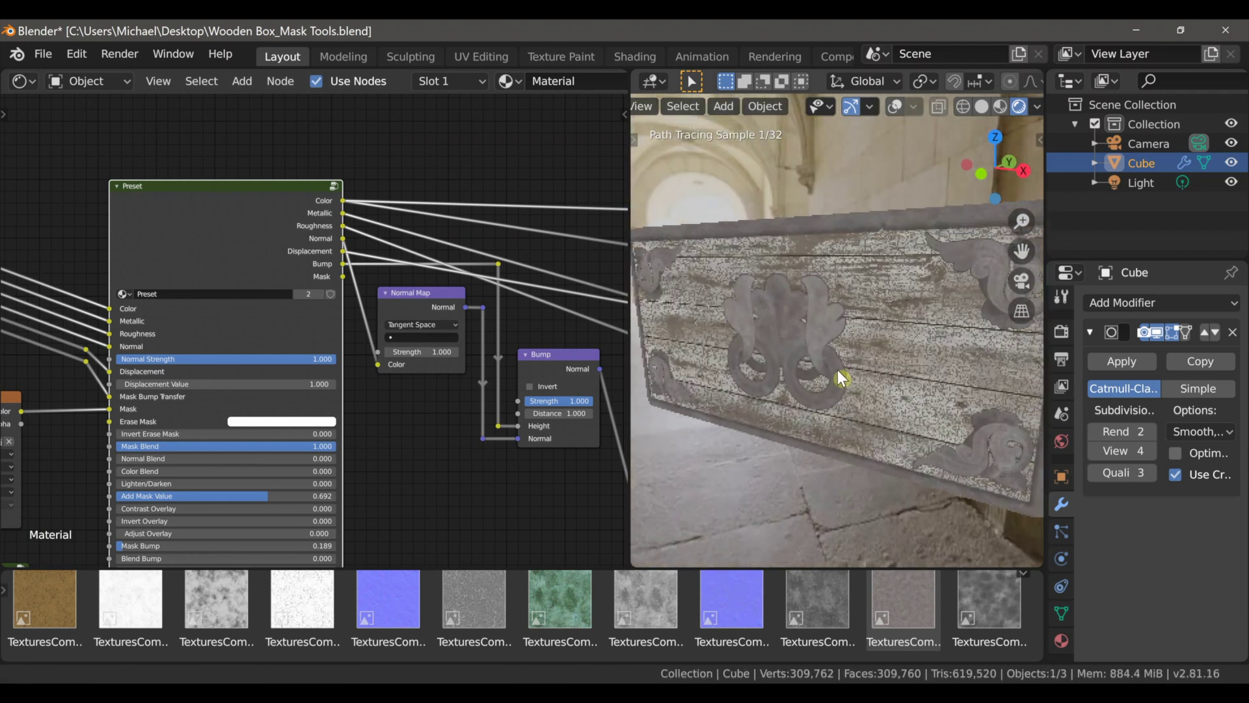
left_click(260, 246, "ctrl+shift")
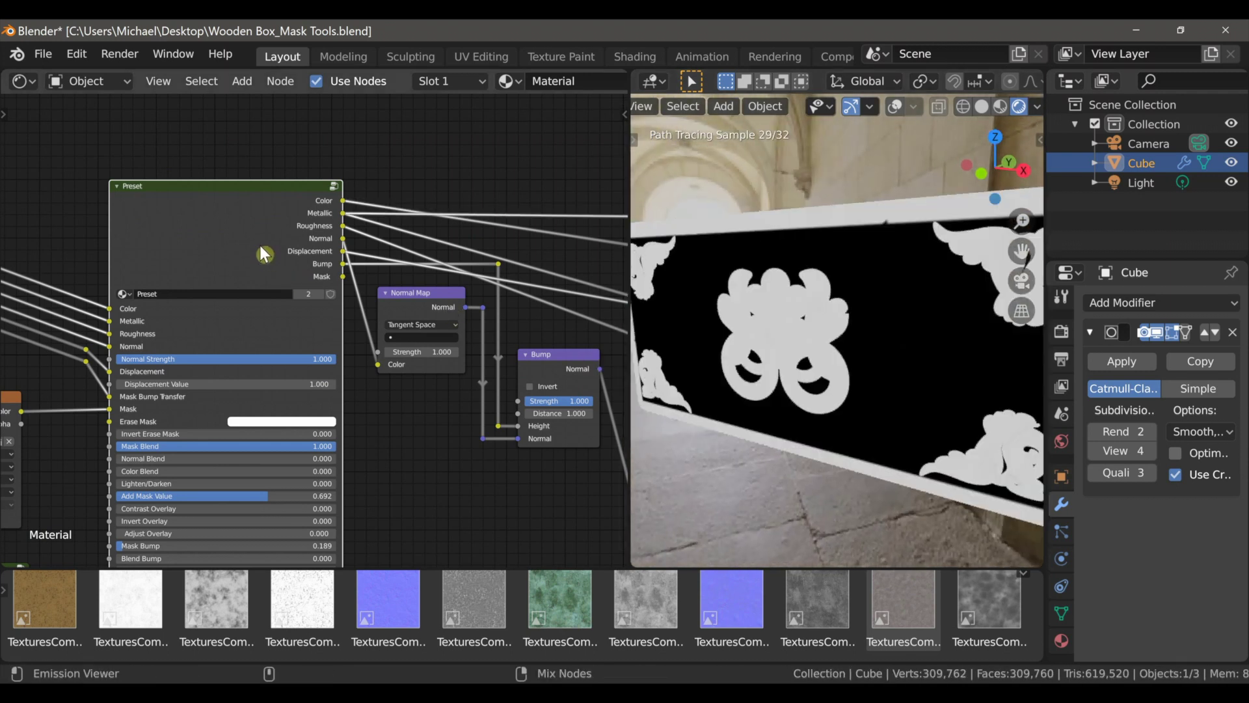
left_click(260, 245, "ctrl+shift")
left_click(260, 246, "ctrl+shift")
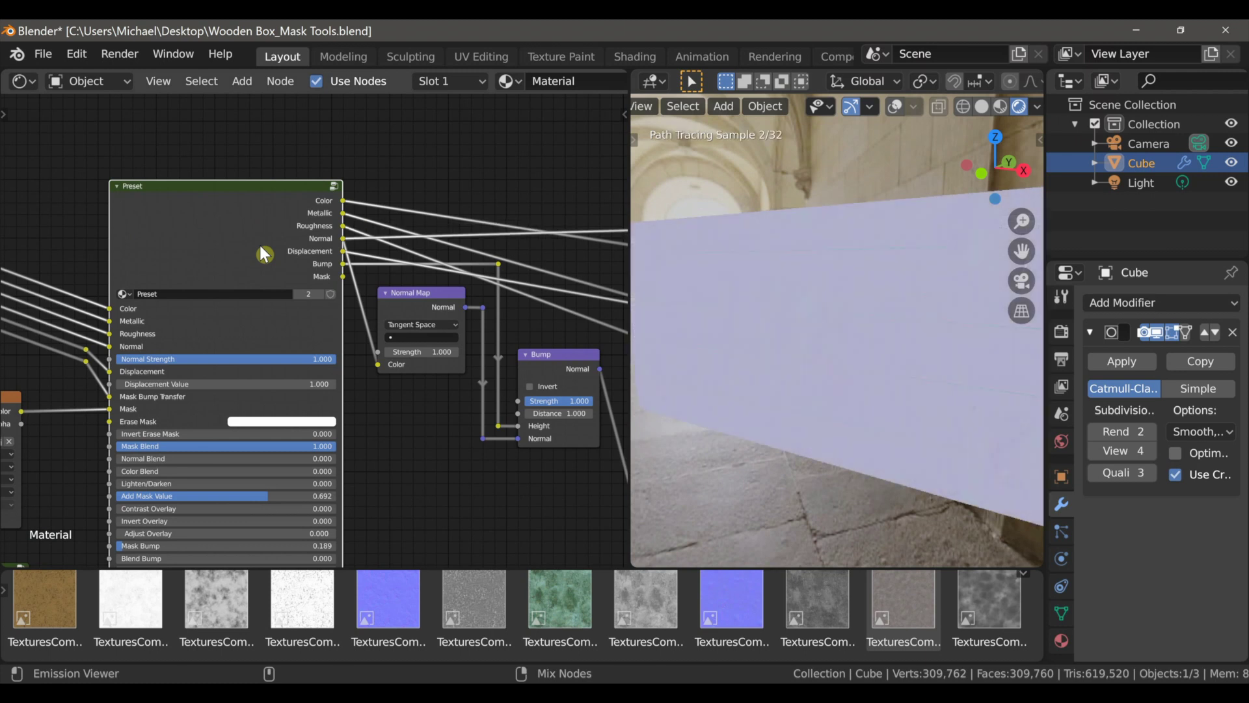
left_click(261, 246, "ctrl+shift")
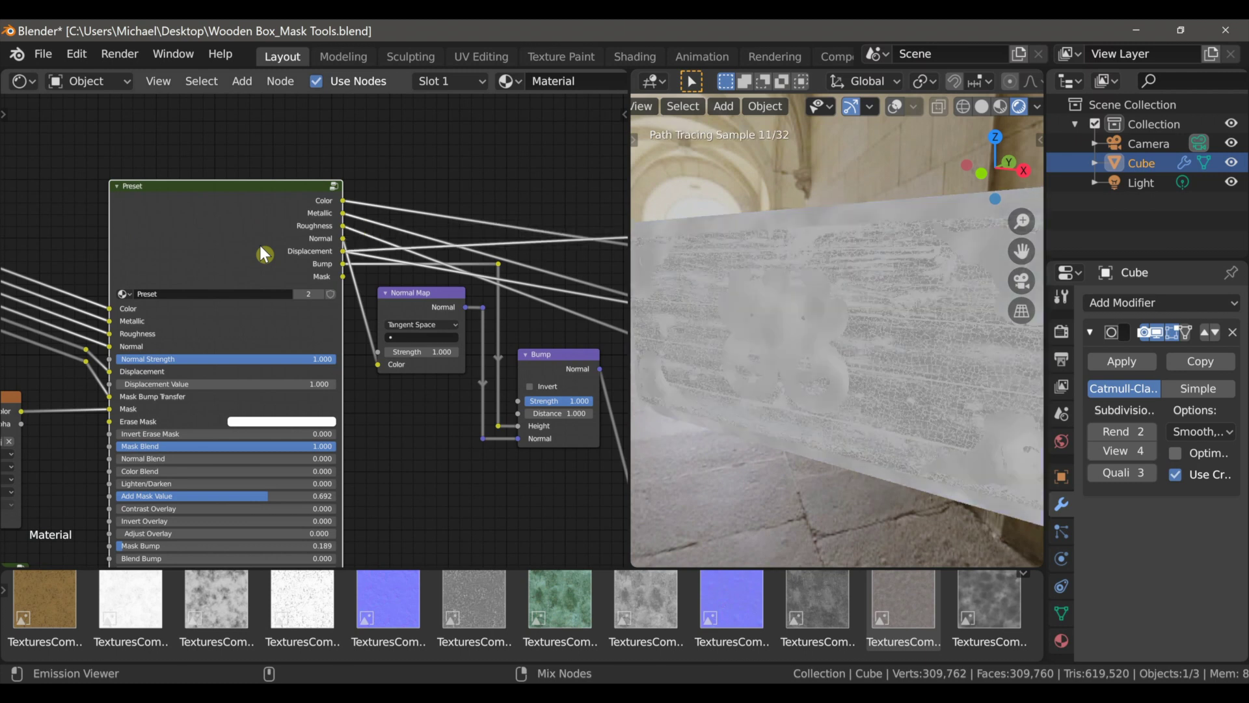
middle_click_drag(775, 430, 863, 355)
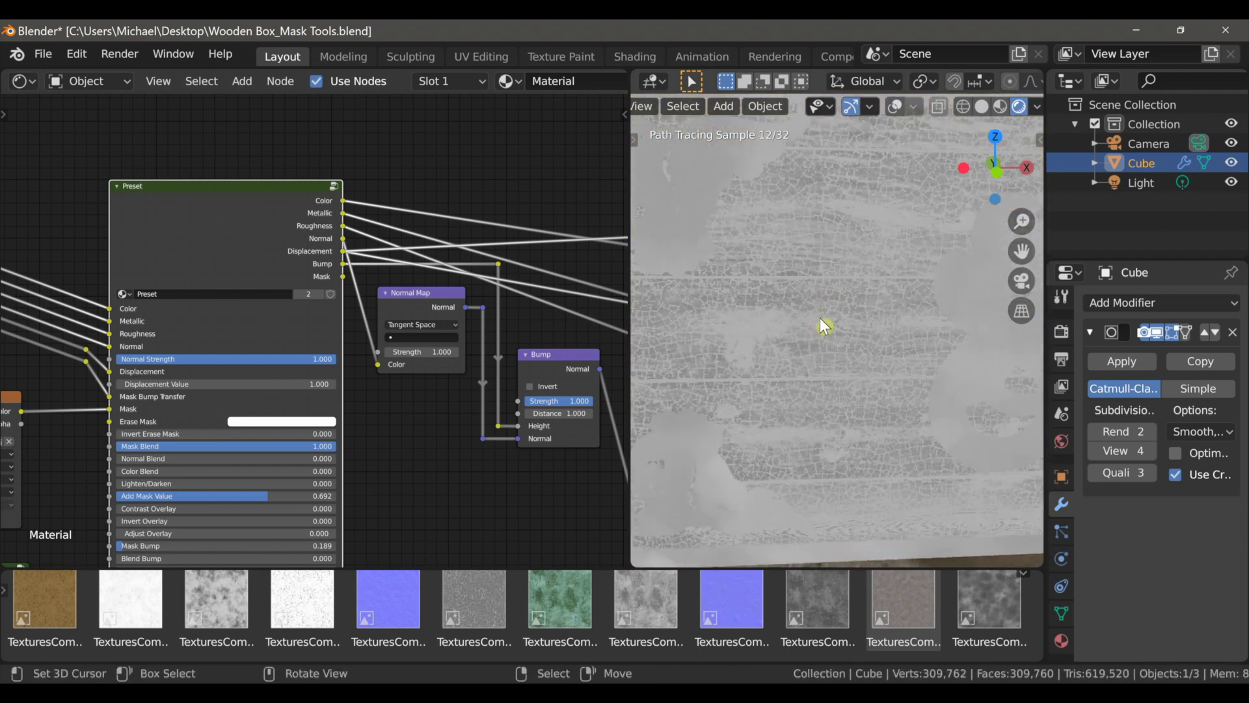
Link the Wood group's displacement output to the Paint layer's Displacement input on the wood and paint Preset group, checking the box front
scroll(277, 443, "down", 4)
middle_click_drag(268, 454, 669, 426)
scroll(462, 466, "up", 8)
middle_click_drag(376, 493, 430, 446)
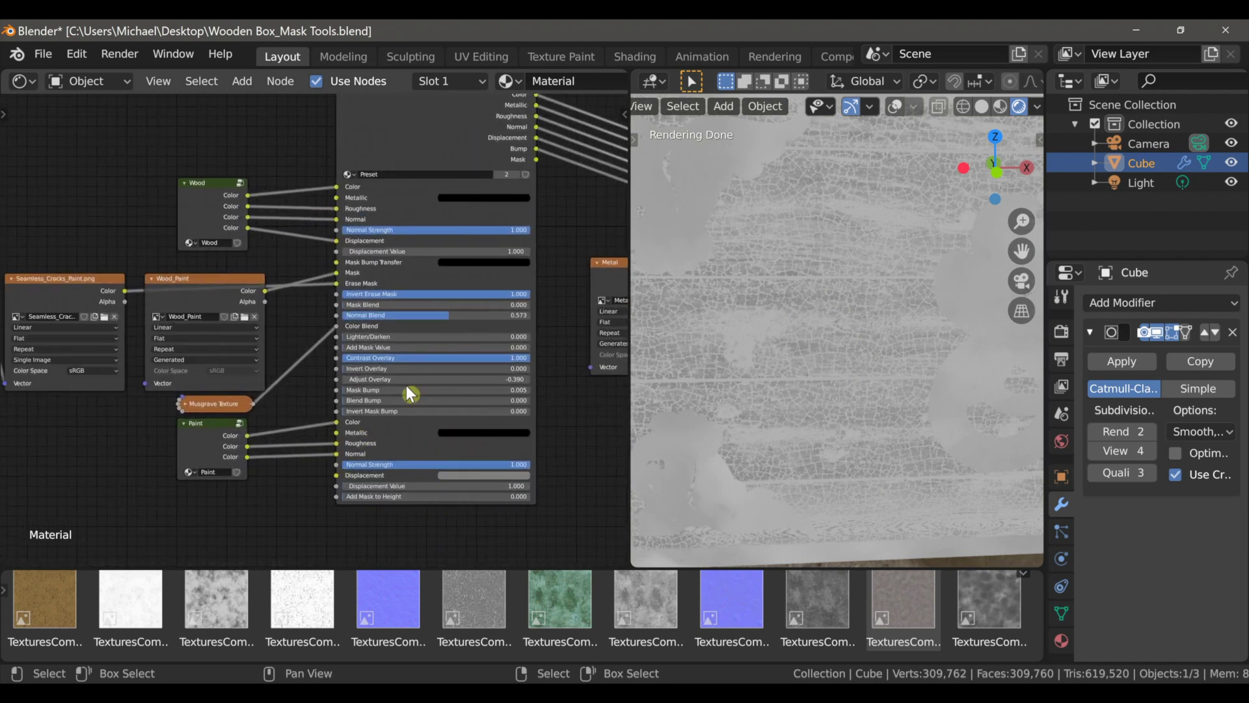
mouse_move(248, 228)
left_mouse_down()
mouse_move(279, 219)
mouse_move(277, 481)
mouse_move(336, 479)
left_mouse_up()
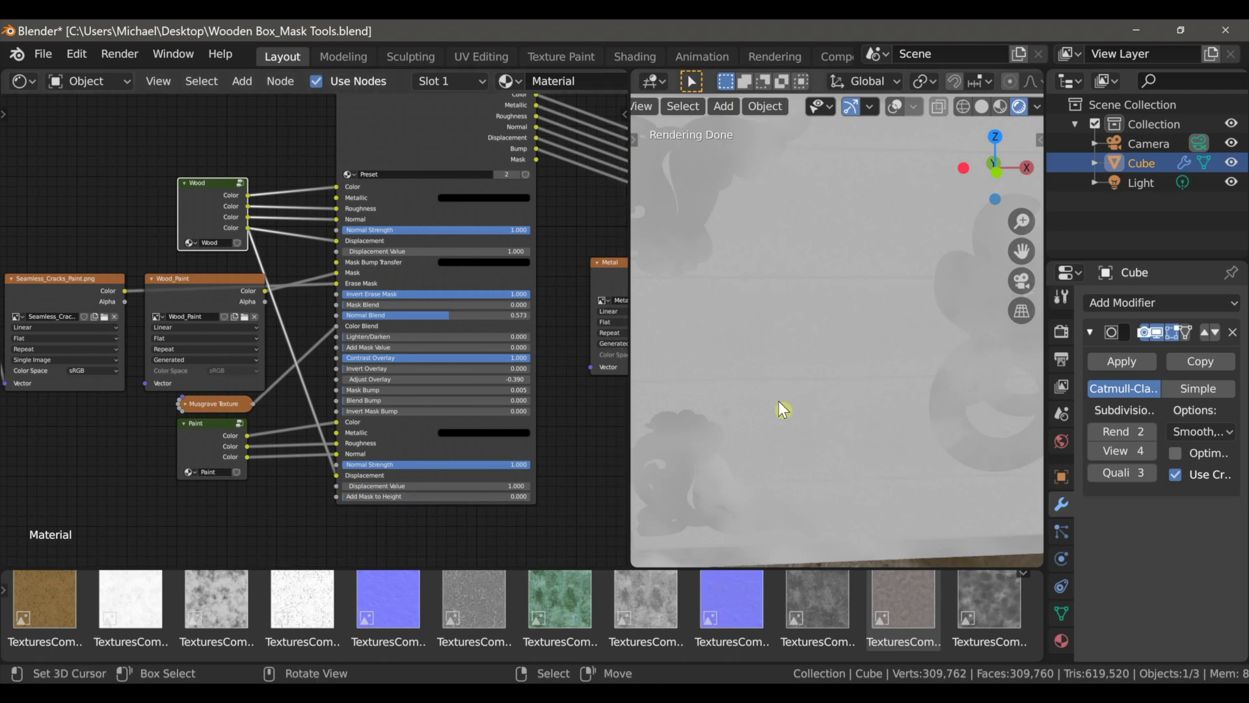
mouse_move(779, 429)
middle_mouse_down()
mouse_move(893, 440)
mouse_move(830, 444)
mouse_move(889, 446)
mouse_move(829, 426)
mouse_move(855, 470)
mouse_move(850, 427)
mouse_move(863, 427)
middle_mouse_up()
scroll(846, 426, "up", 3)
scroll(845, 427, "up", 3)
scroll(862, 427, "down", 1)
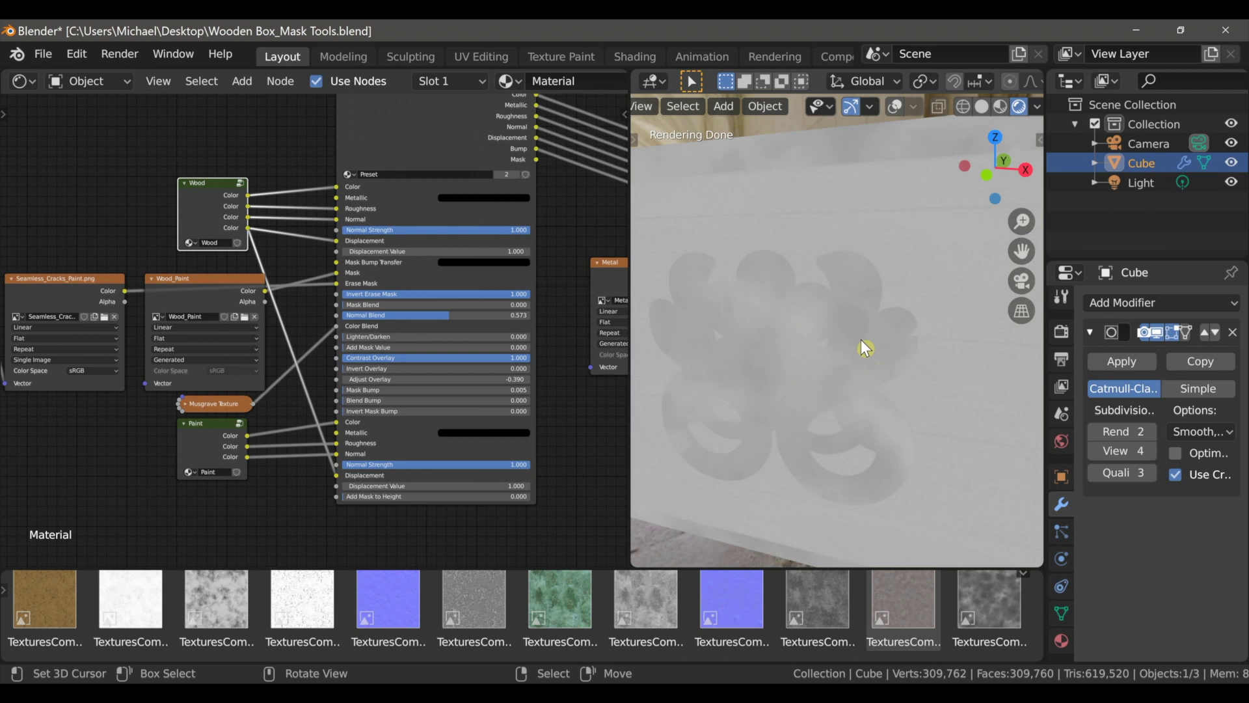
scroll(859, 341, "down", 3)
middle_click_drag(856, 345, 857, 345)
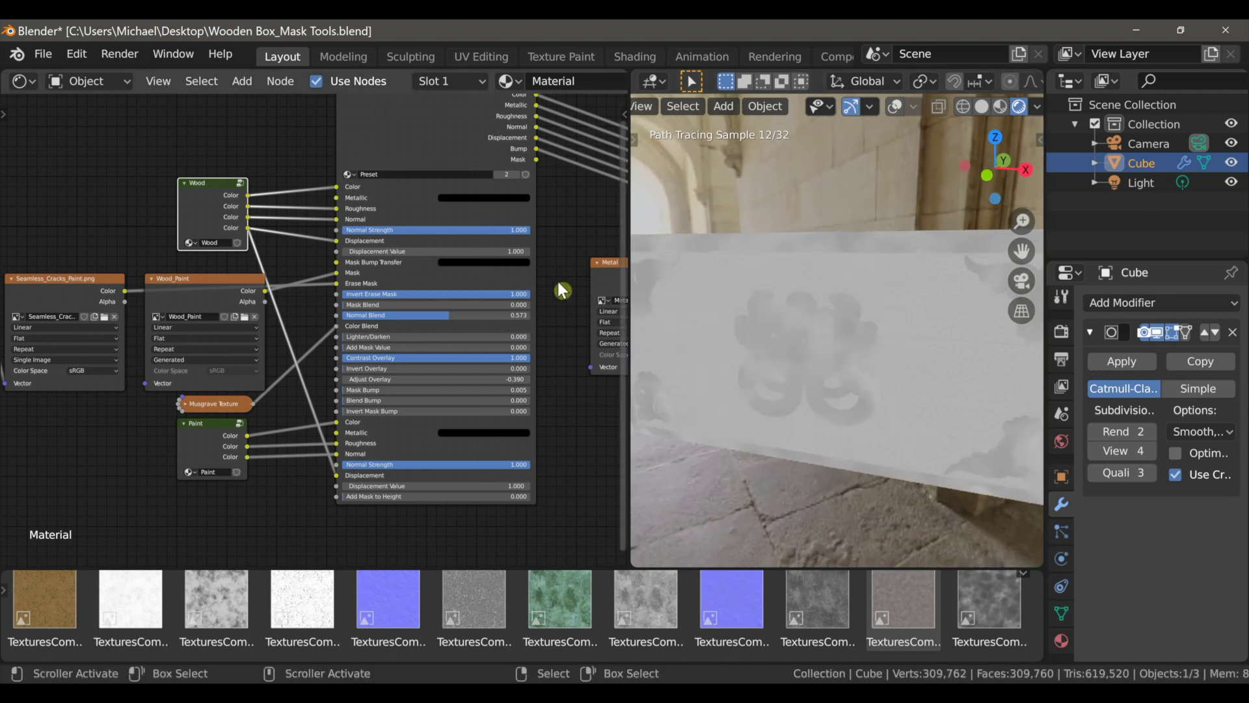
Set the Metal layer's Displacement Value to 1.100 in the ornament Preset group
scroll(482, 274, "up", 2)
scroll(551, 311, "down", 3)
middle_click_drag(551, 310, 98, 312)
scroll(340, 511, "up", 4)
middle_click_drag(367, 516, 309, 452)
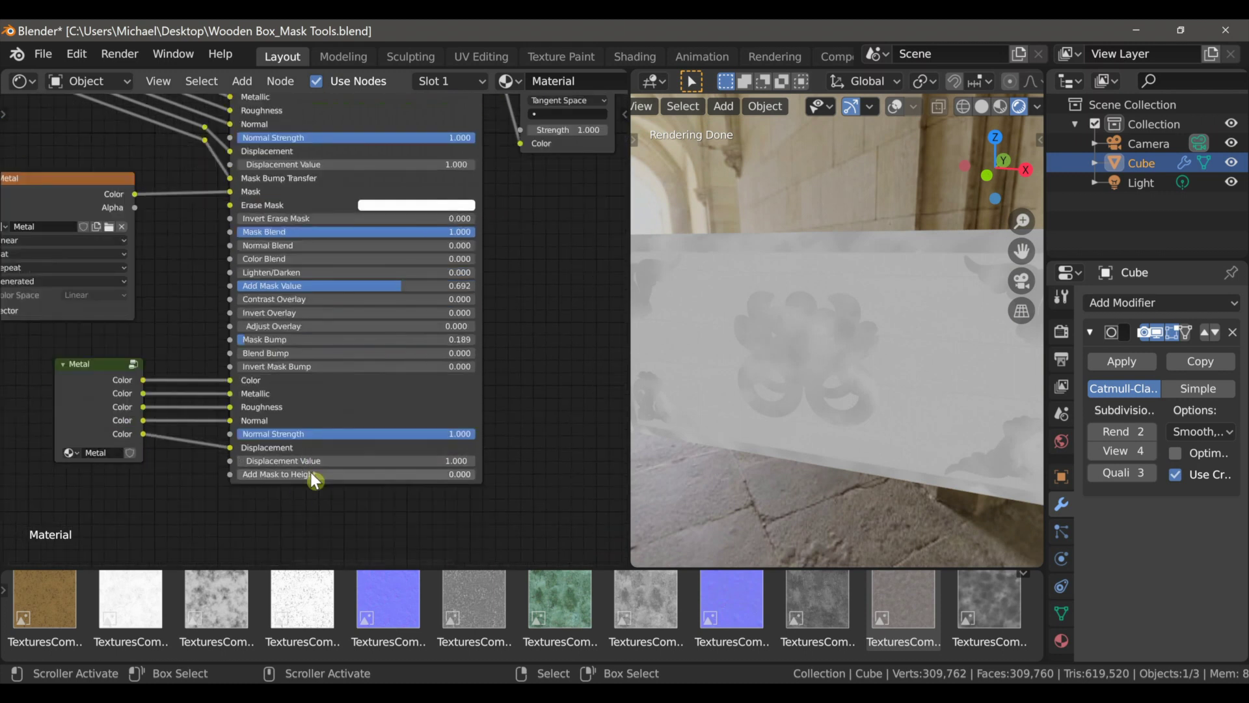
scroll(265, 507, "up", 3)
middle_click_drag(316, 532, 298, 501)
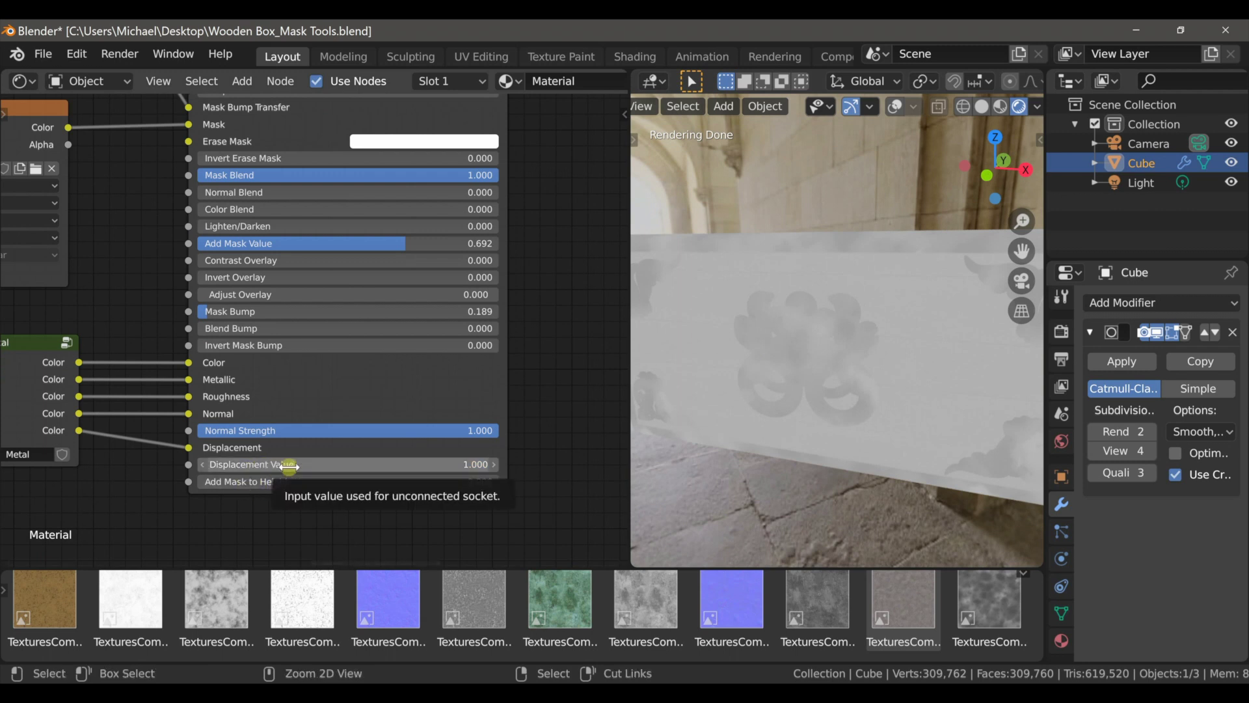
scroll(289, 467, "up", 2, "ctrl")
scroll(289, 467, "up", 1, "ctrl")
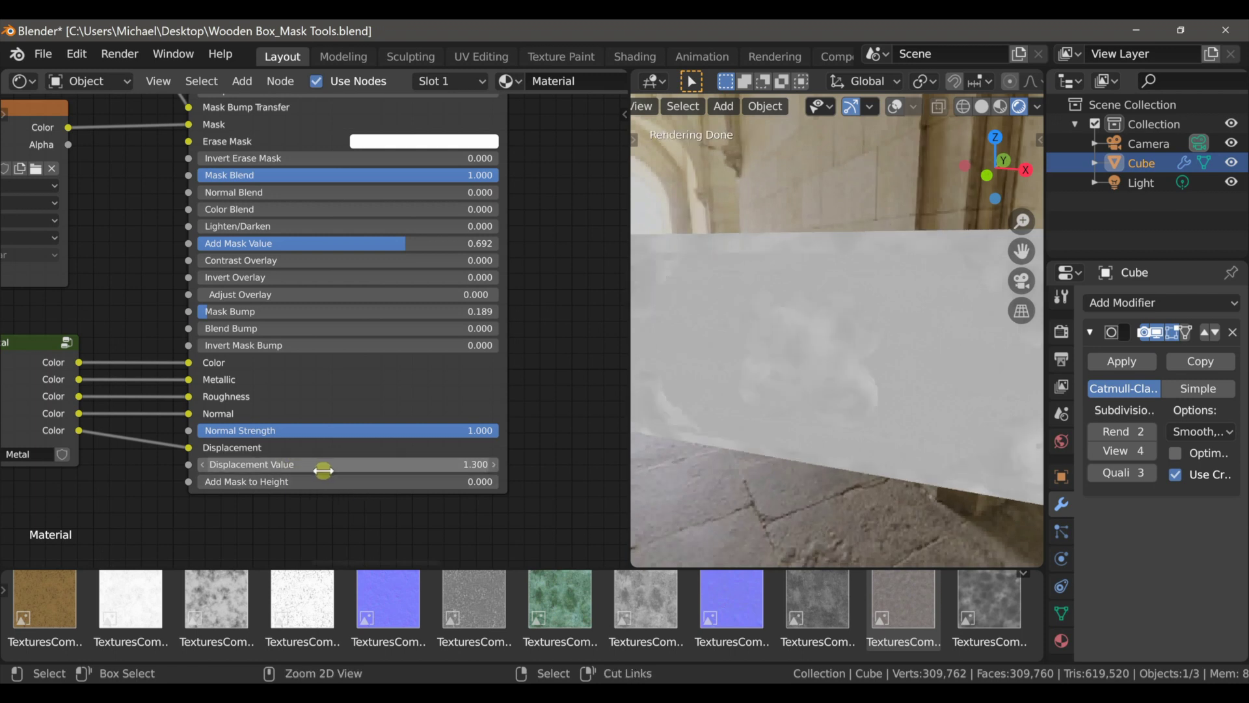
scroll(323, 464, "down", 1, "ctrl")
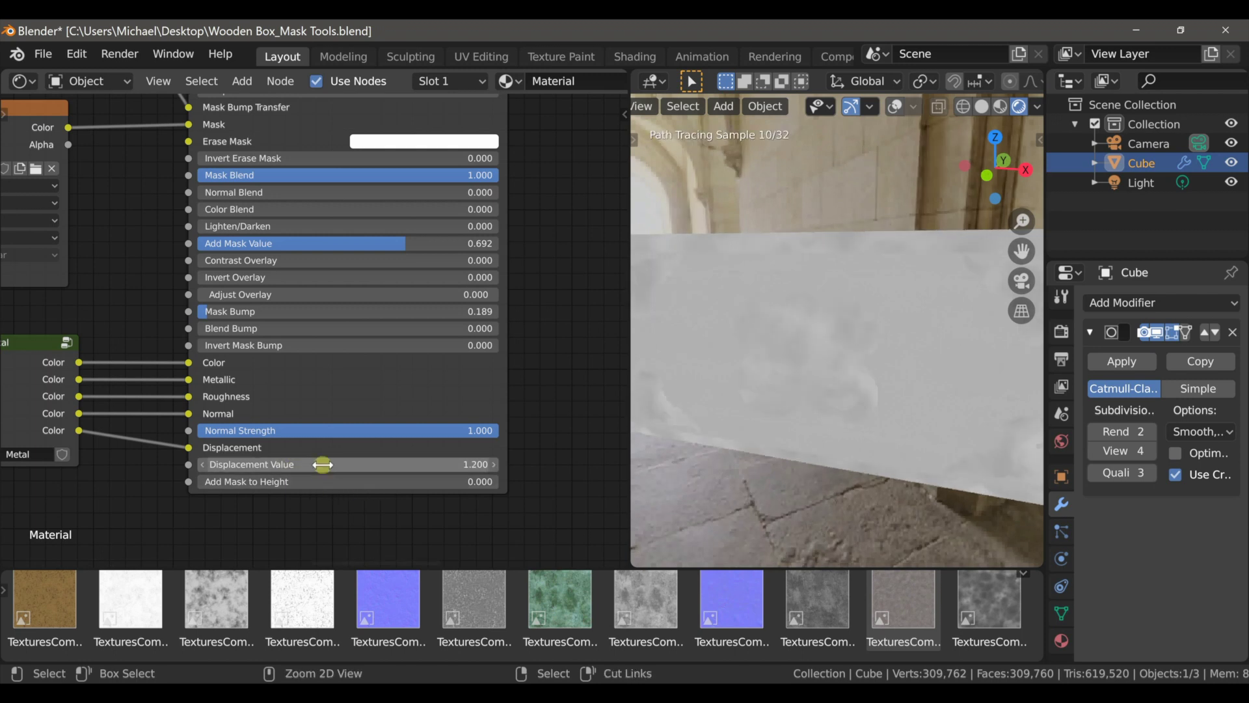
scroll(323, 464, "down", 1, "ctrl")
Set Add Mask to Height to 0.596 in the ornament Preset group, checking the ornaments in the displacement preview
middle_click_drag(736, 460, 710, 474)
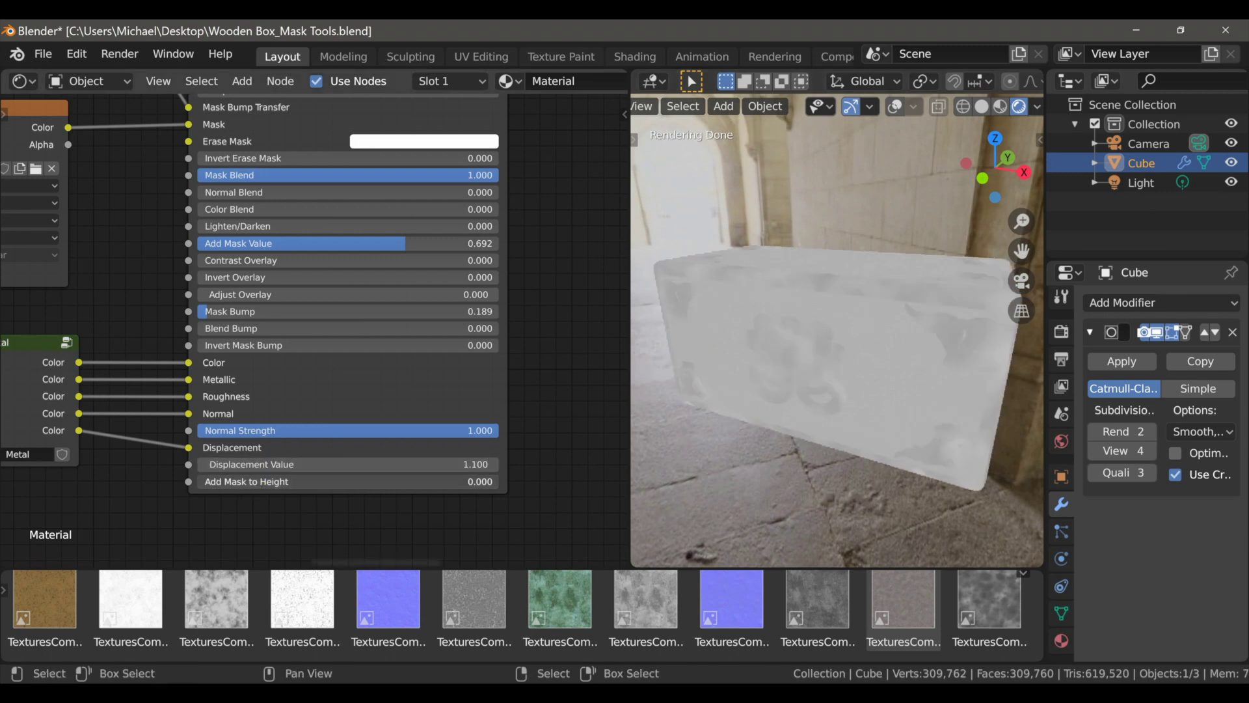
left_click_drag(274, 481, 564, 482)
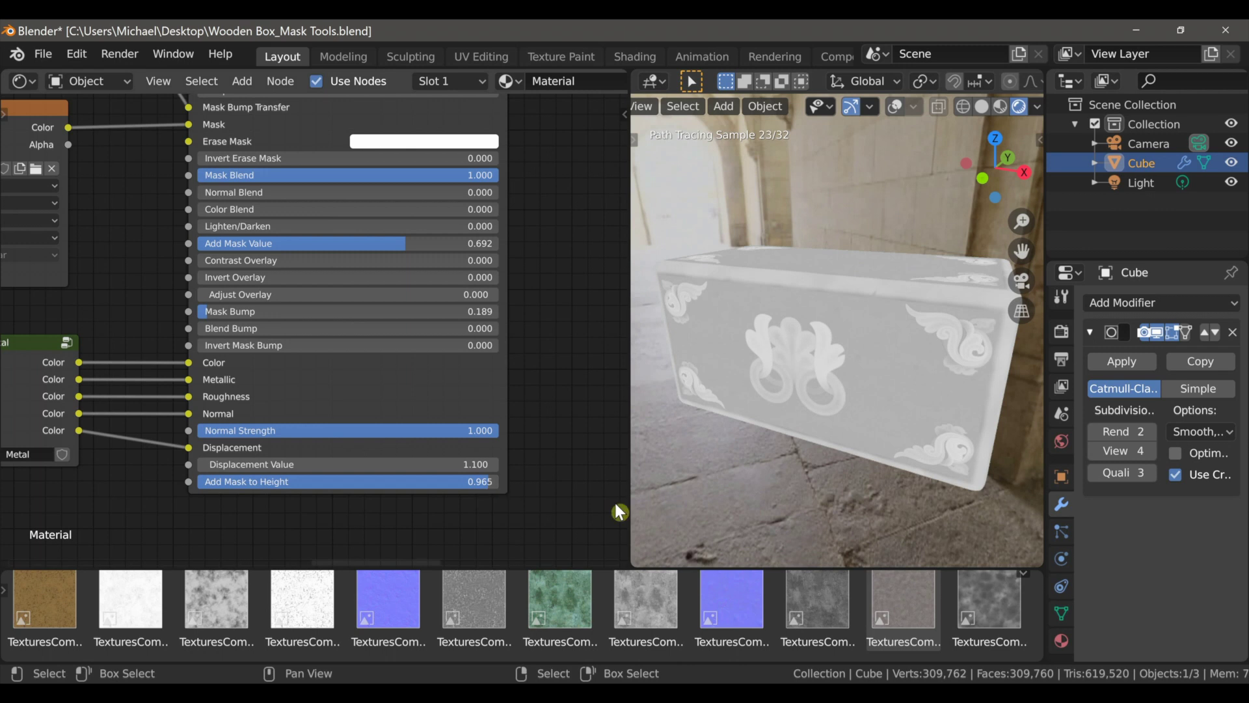
scroll(791, 491, "up", 1)
middle_click_drag(791, 491, 797, 467)
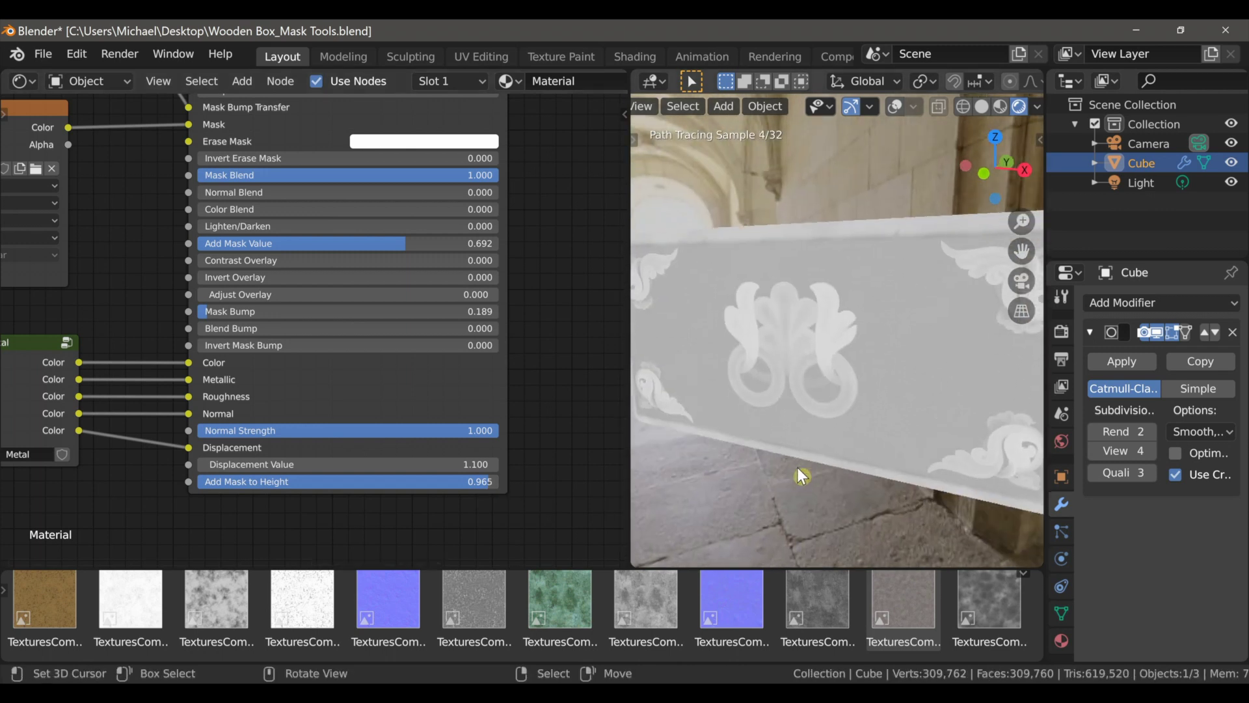
scroll(798, 467, "up", 1)
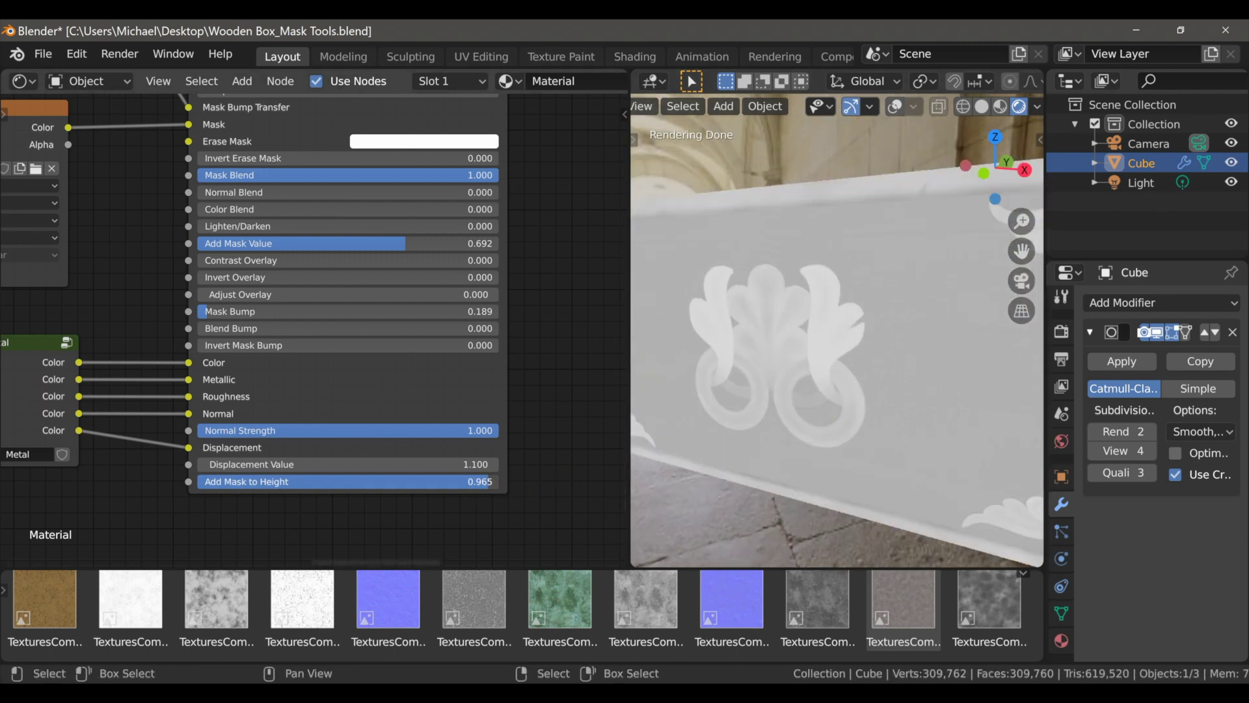
left_click_drag(488, 482, 407, 482)
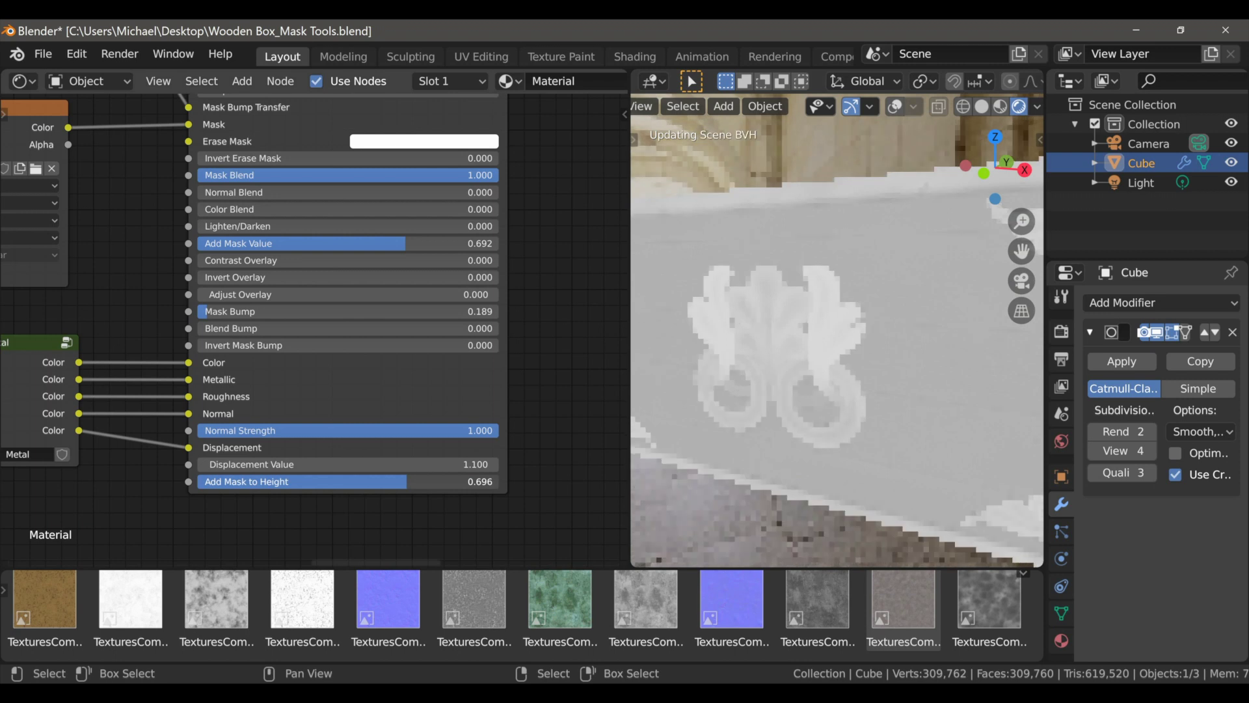
left_click_drag(407, 482, 376, 483)
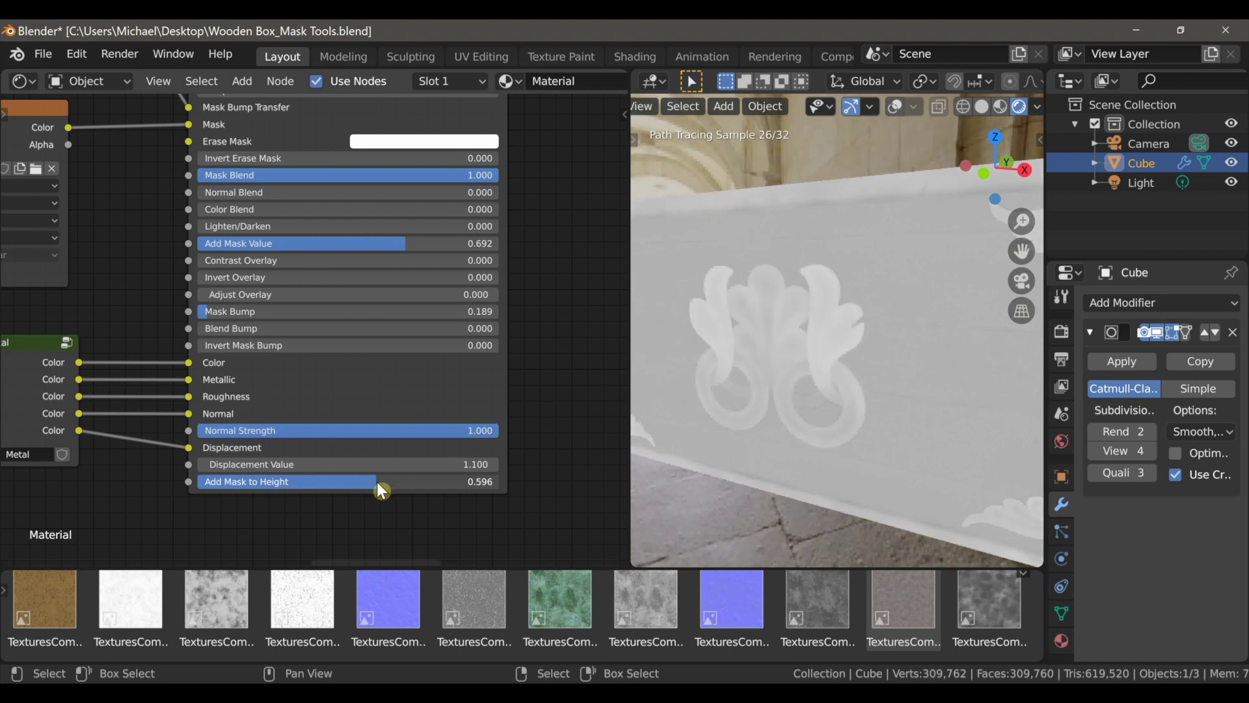
scroll(856, 454, "down", 5)
middle_click_drag(857, 454, 821, 474)
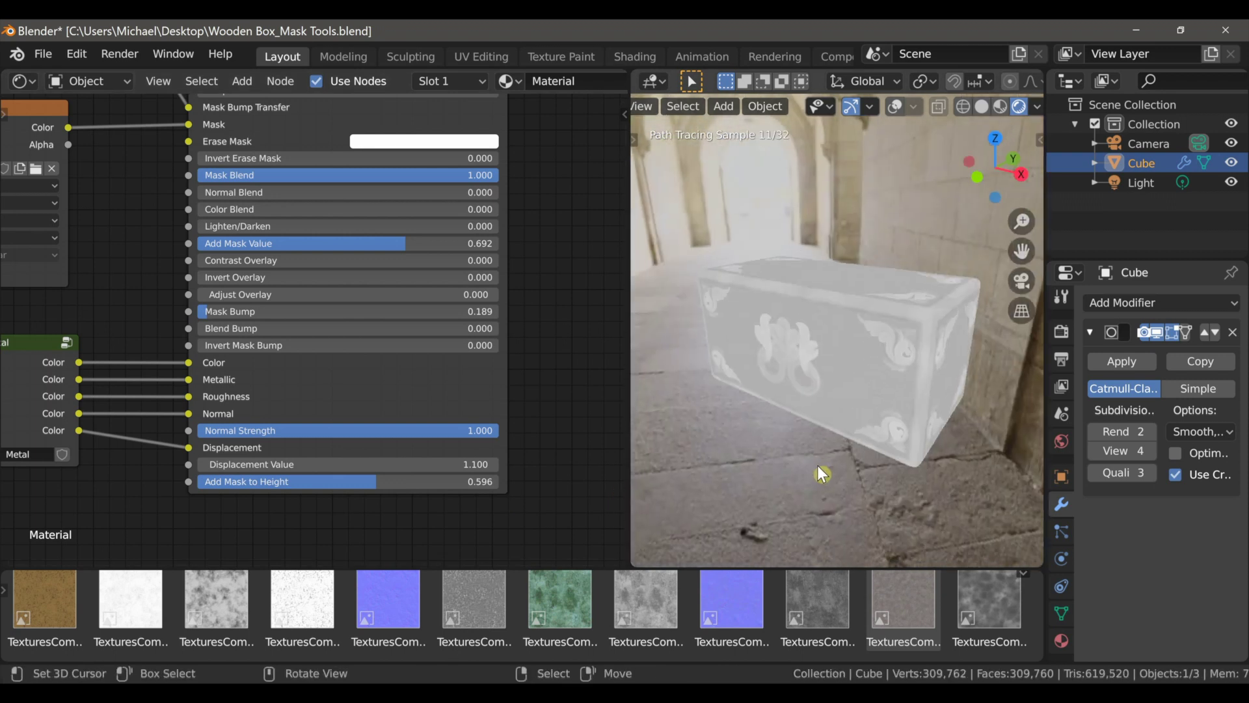
Connect the Principled BSDF back to the material output and set the Displacement node's Scale to 0.100
scroll(502, 372, "down", 4)
middle_click_drag(508, 359, 215, 512)
left_click(350, 253, "ctrl+shift")
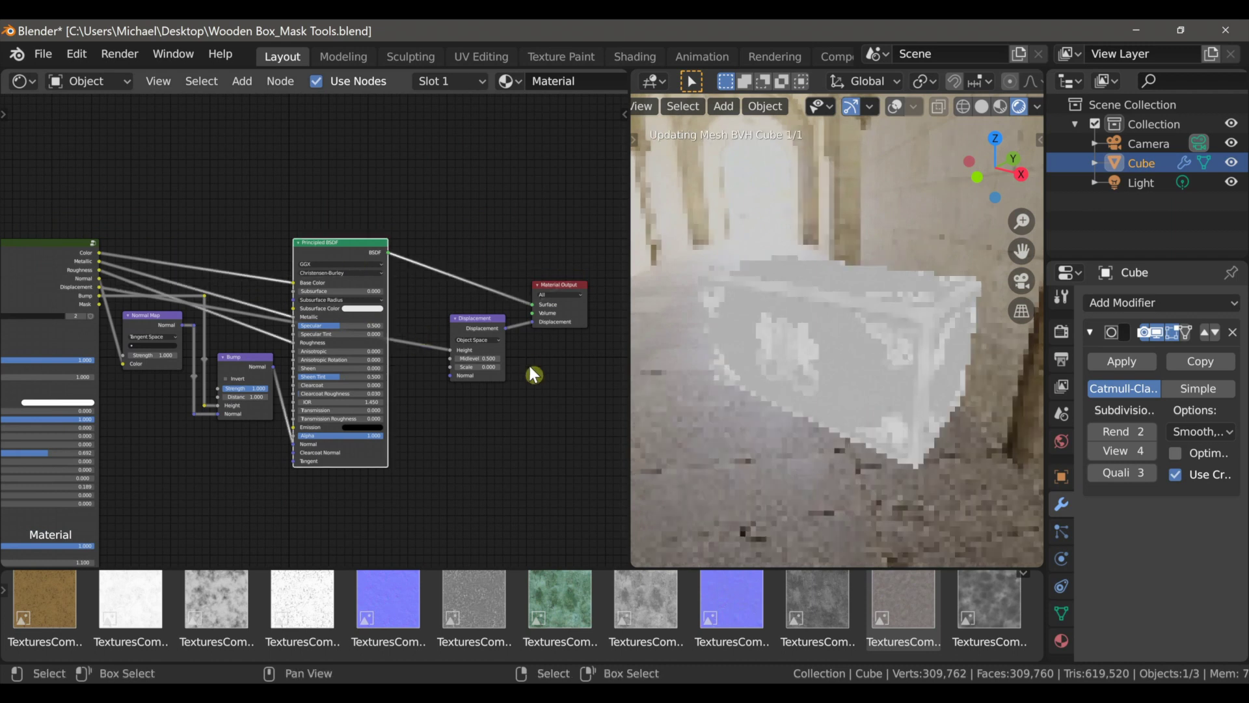
scroll(524, 367, "up", 4)
middle_click_drag(552, 371, 510, 372)
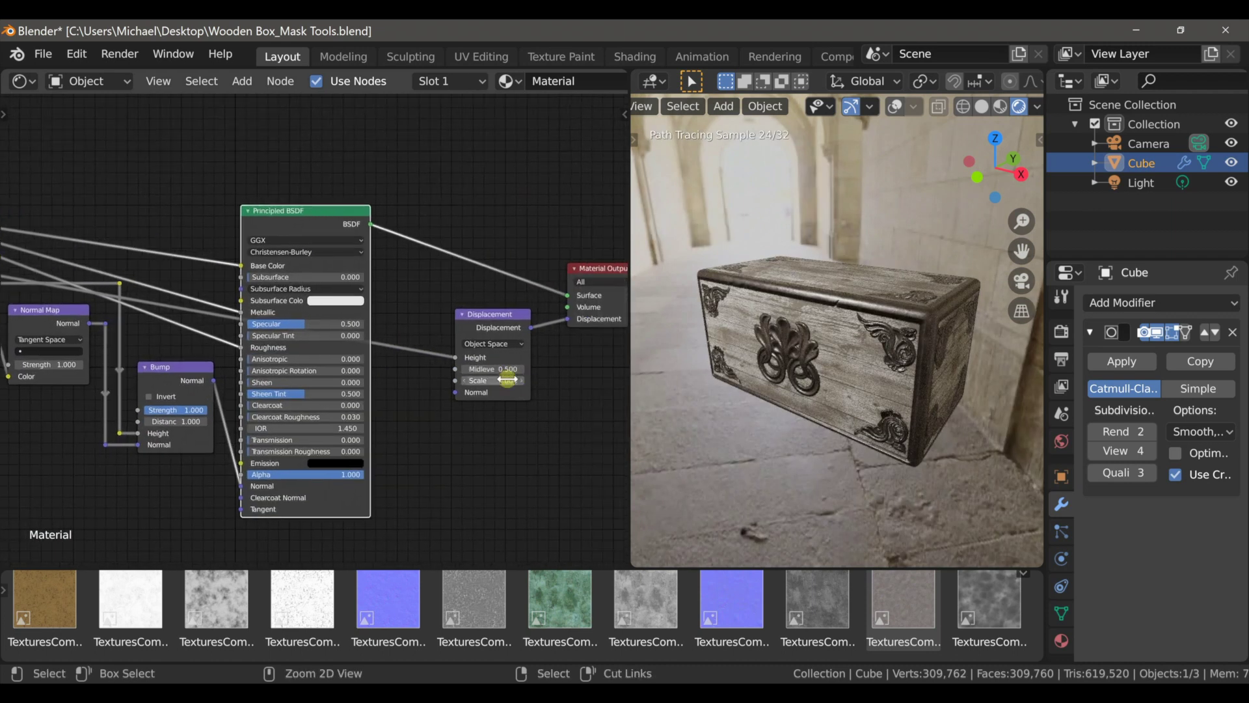
left_click(522, 381)
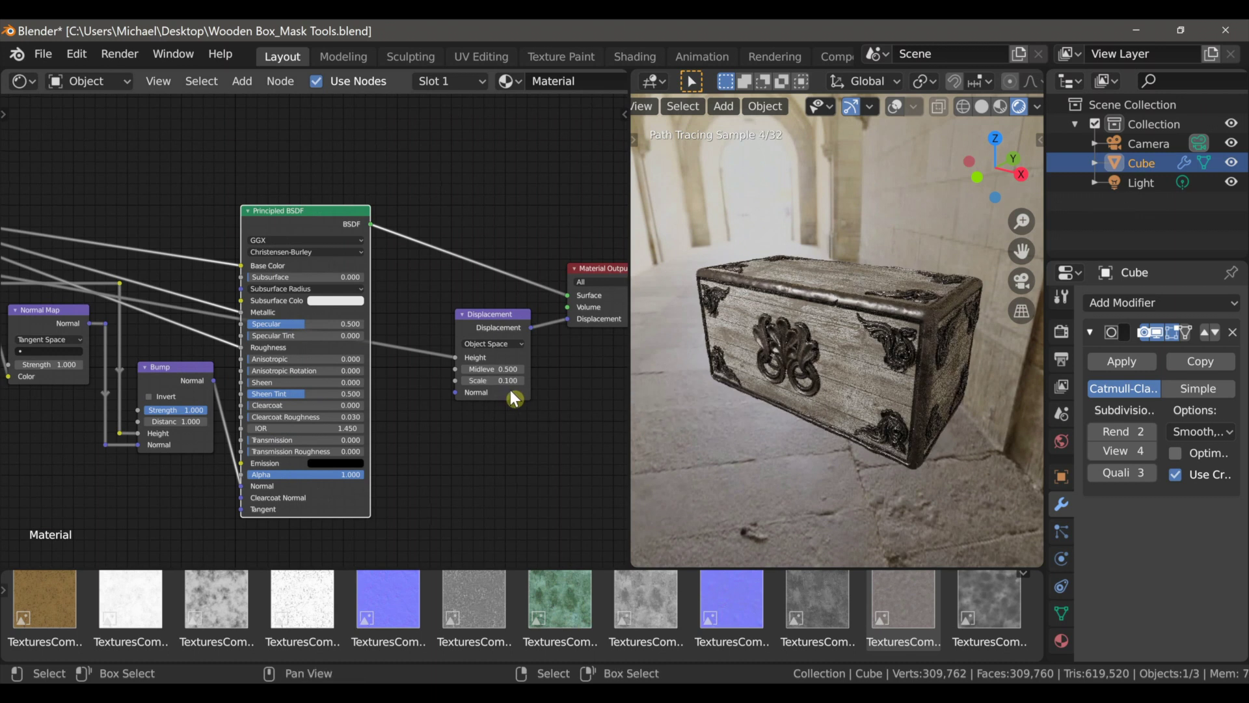
mouse_move(801, 416)
middle_mouse_down()
mouse_move(790, 416)
mouse_move(809, 418)
middle_mouse_up()
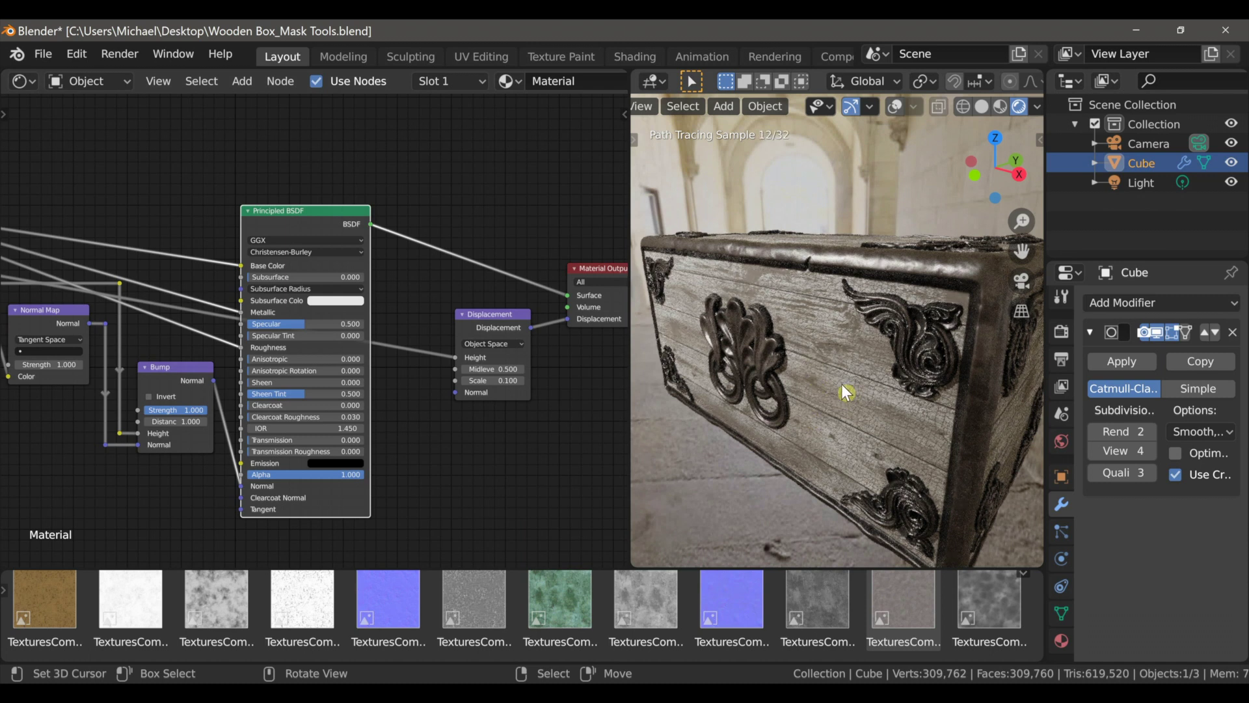
scroll(840, 384, "down", 1)
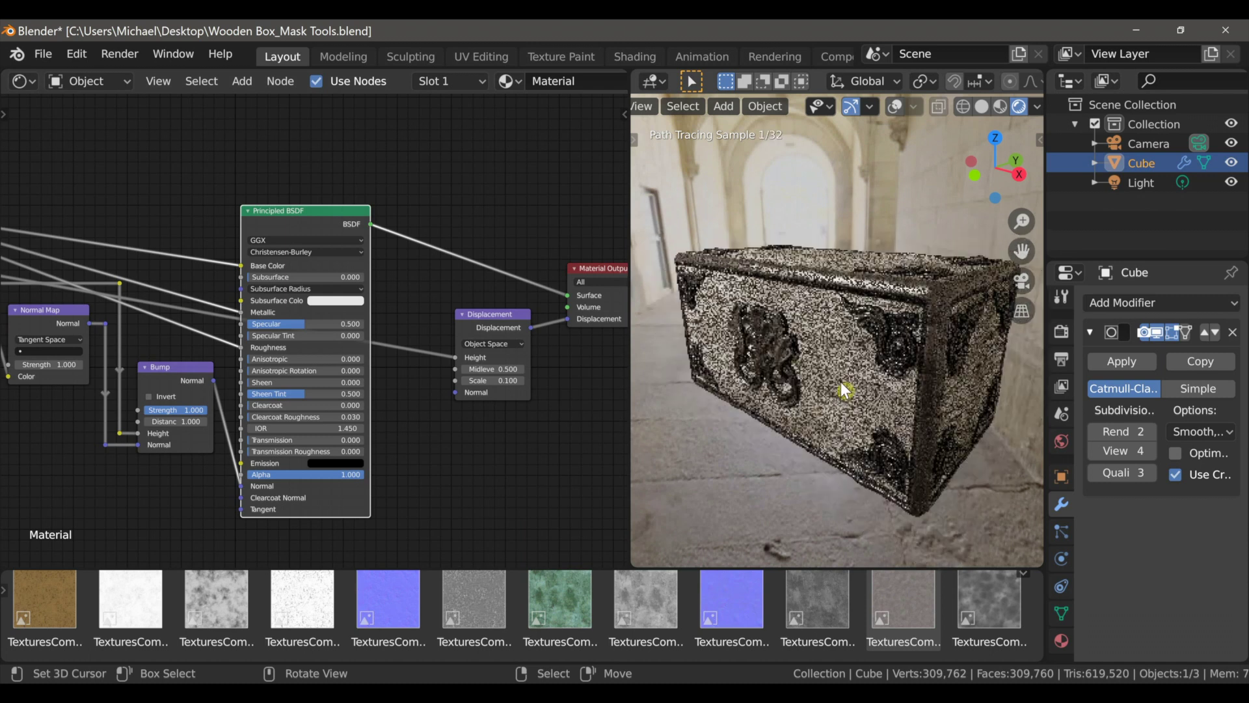
scroll(394, 312, "down", 2)
Add a Fresnel node above the Principled BSDF and preview it on the box
middle_click_drag(413, 172, 400, 239)
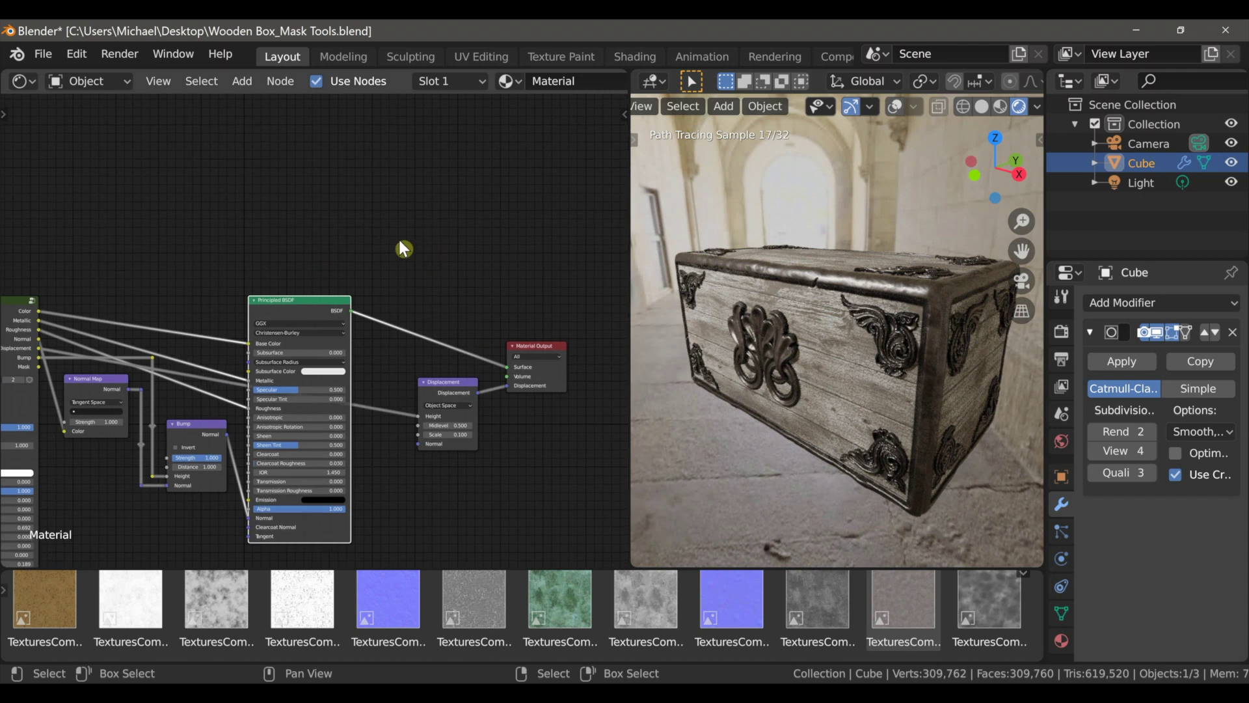
key("shift+a")
mouse_move(382, 222)
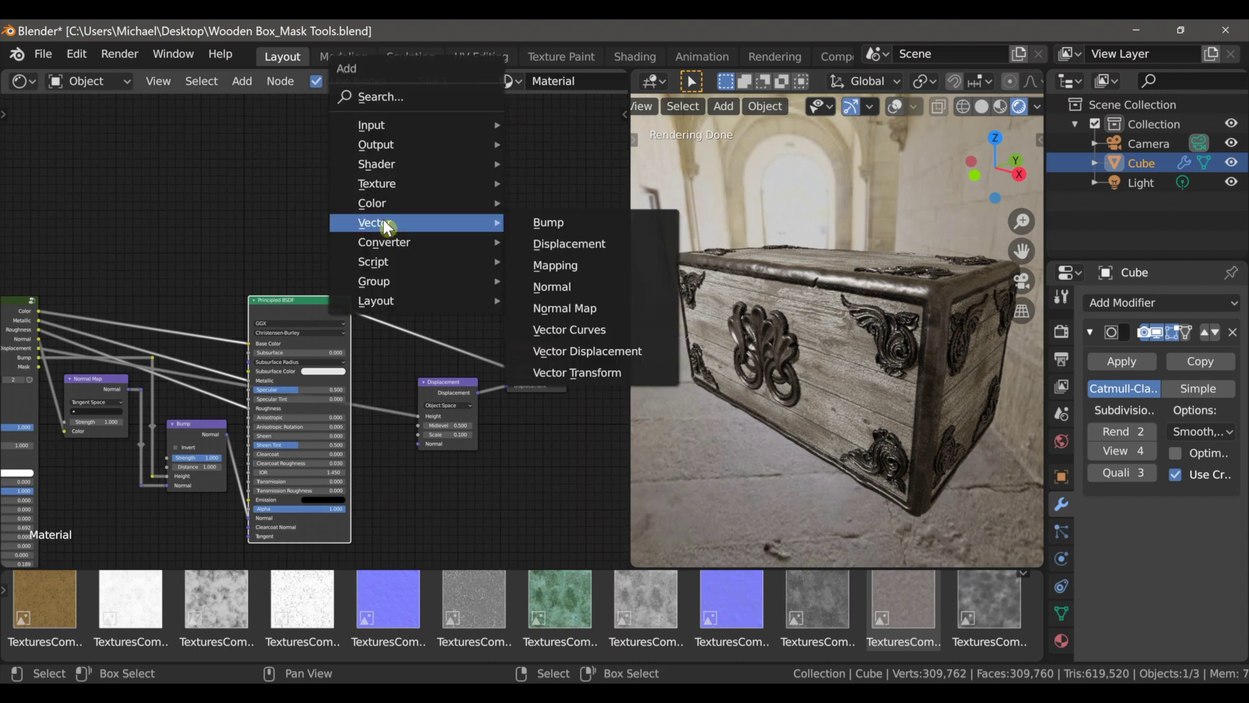
mouse_move(397, 129)
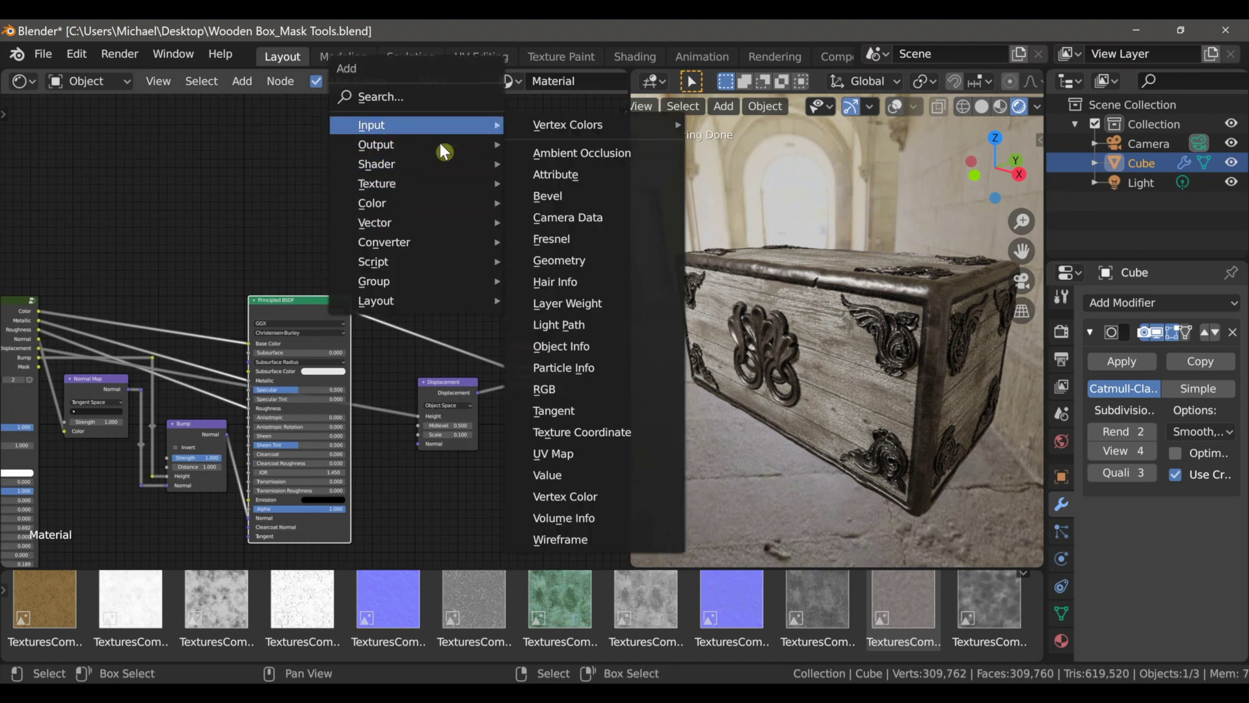
left_click(552, 239)
left_click(329, 242)
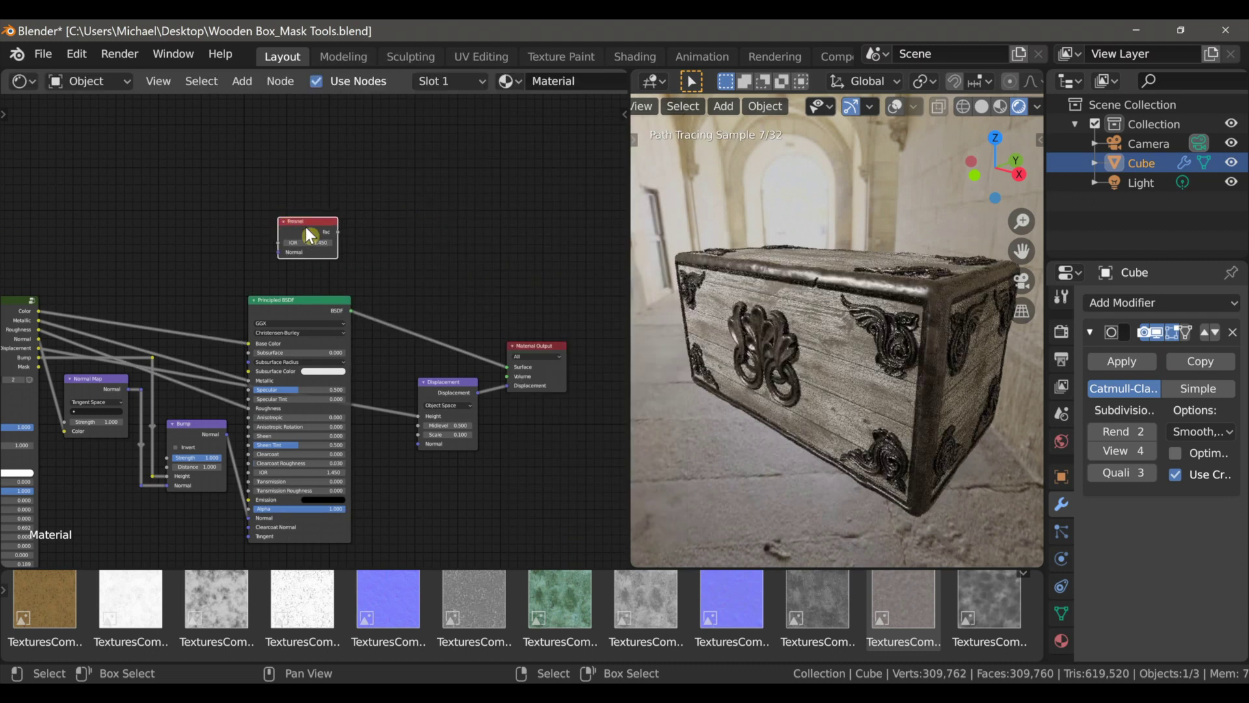
left_click(429, 306, "ctrl+shift")
Examine the Fresnel preview on the box's displaced edges and ornaments from several angles
mouse_move(849, 373)
middle_mouse_down()
mouse_move(901, 335)
mouse_move(841, 357)
mouse_move(829, 376)
mouse_move(854, 385)
mouse_move(799, 440)
mouse_move(763, 376)
mouse_move(716, 356)
mouse_move(678, 363)
mouse_move(829, 384)
mouse_move(892, 346)
mouse_move(899, 357)
middle_mouse_up()
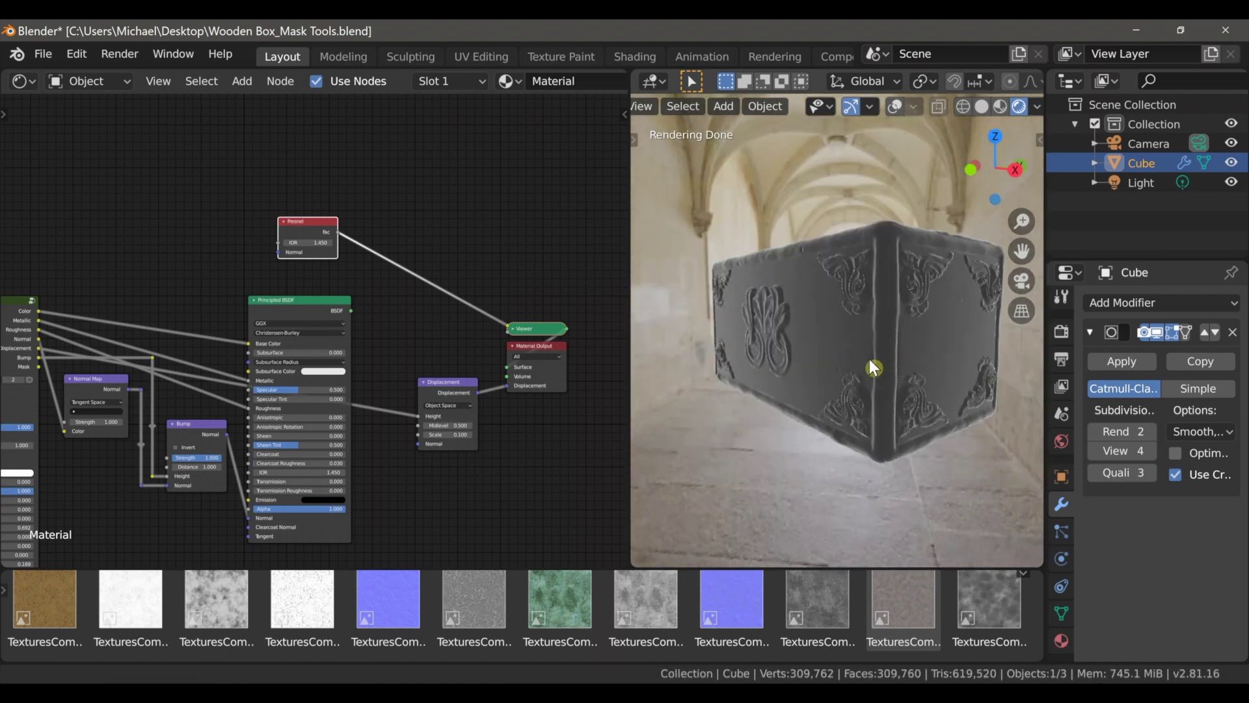
scroll(859, 351, "up", 2)
middle_click_drag(825, 333, 847, 323)
mouse_move(845, 327)
middle_mouse_down()
mouse_move(852, 384)
mouse_move(843, 378)
mouse_move(859, 374)
middle_mouse_up()
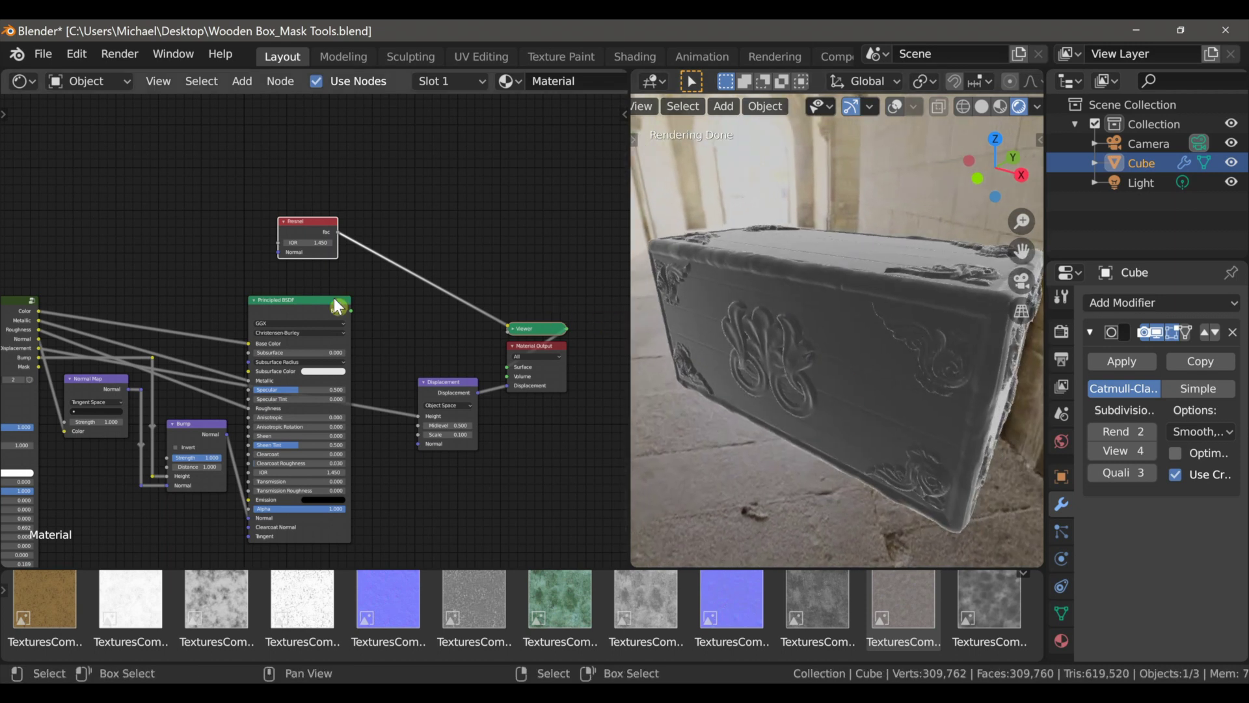
scroll(316, 306, "down", 3)
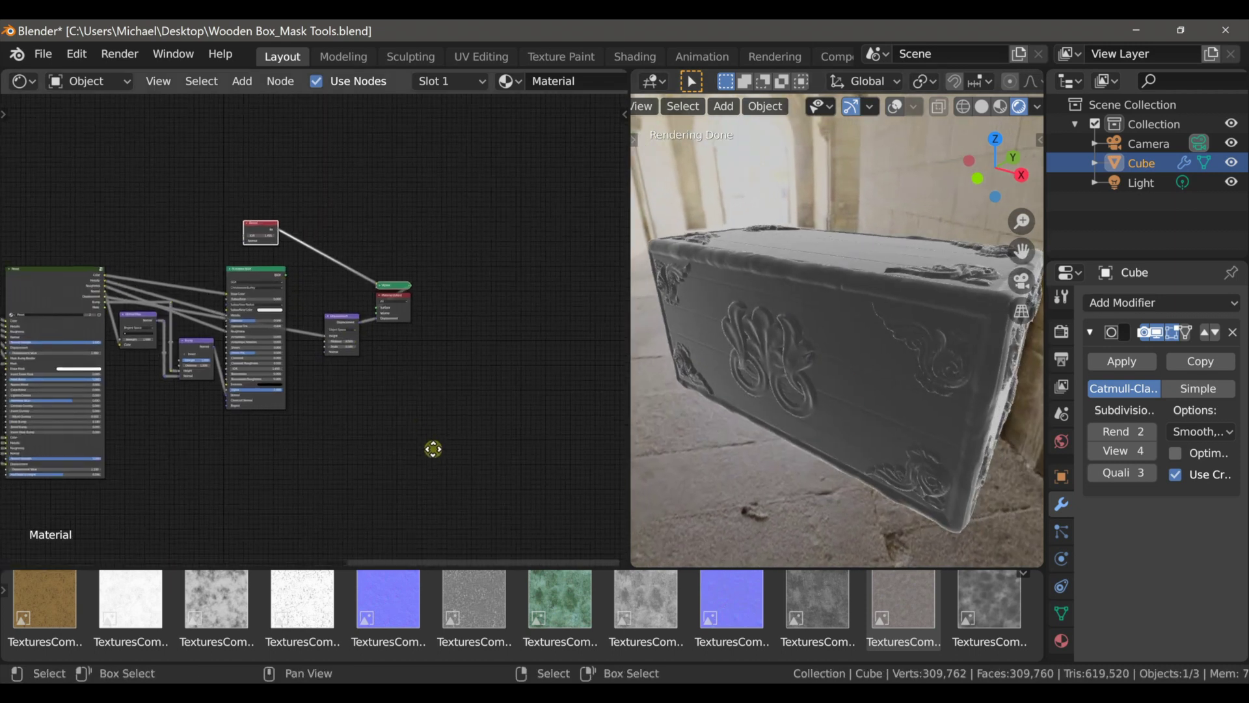
scroll(432, 457, "up", 2)
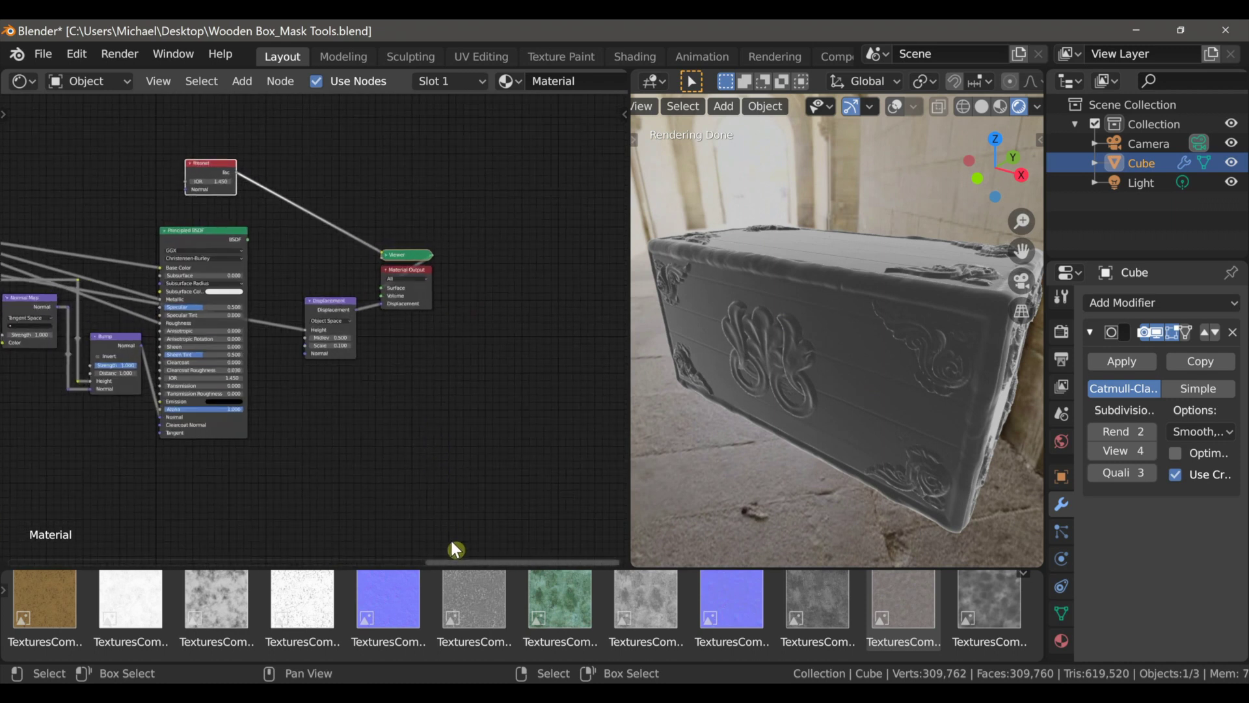
Enlarge the node editor area, split it horizontally, and turn the upper half into an Image Editor
left_click_drag(454, 564, 453, 634)
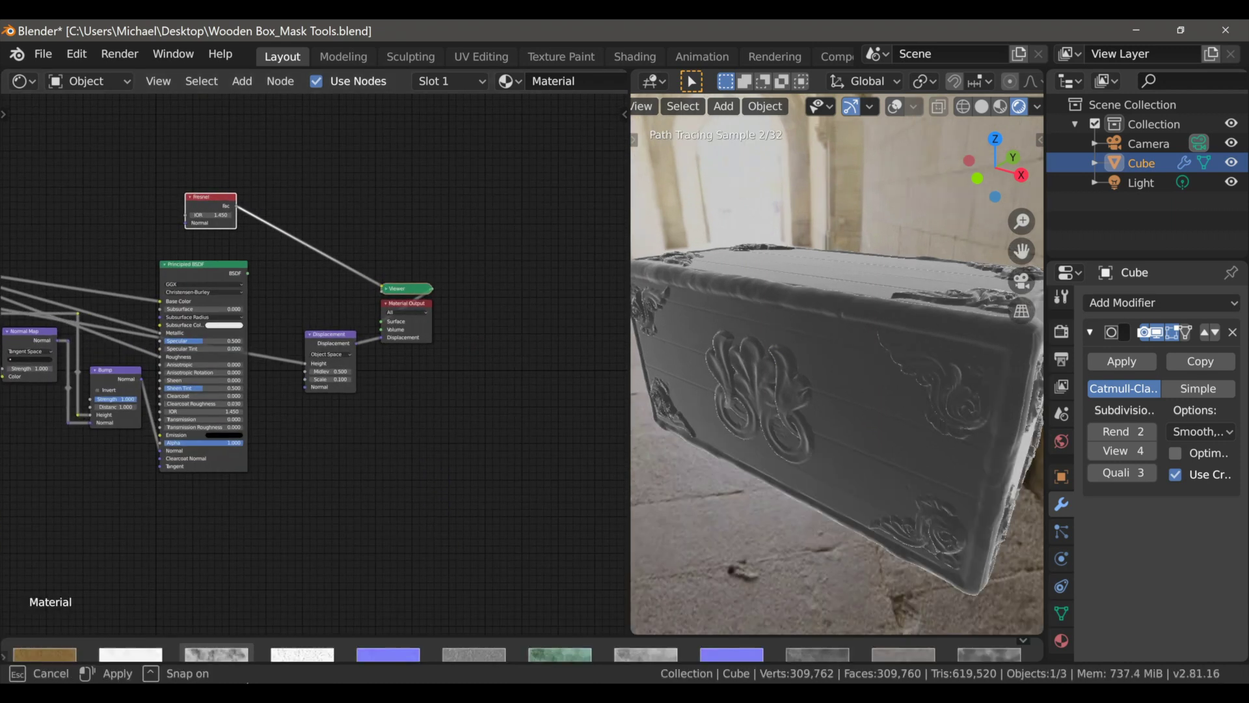
left_click_drag(6, 65, 43, 358)
left_click(25, 80)
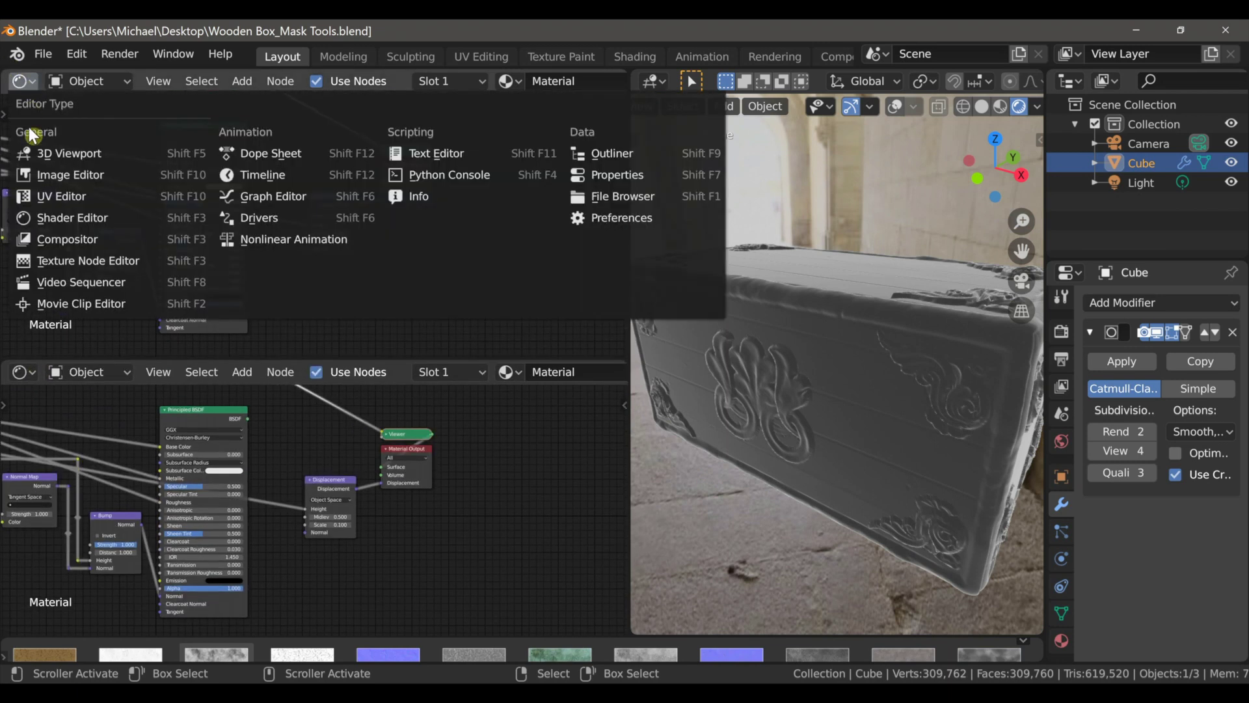
left_click(42, 177)
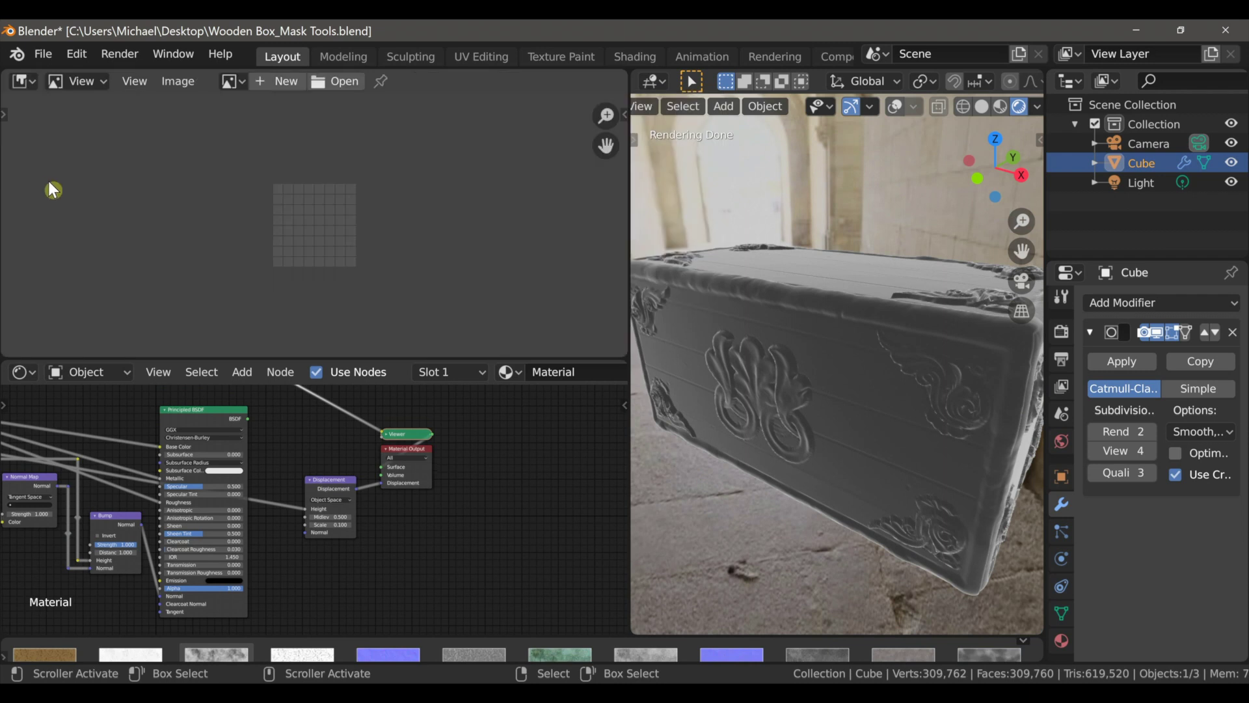
Add an unconnected Image Texture node beside the Displacement and Material Output nodes
middle_click_drag(425, 530, 388, 525)
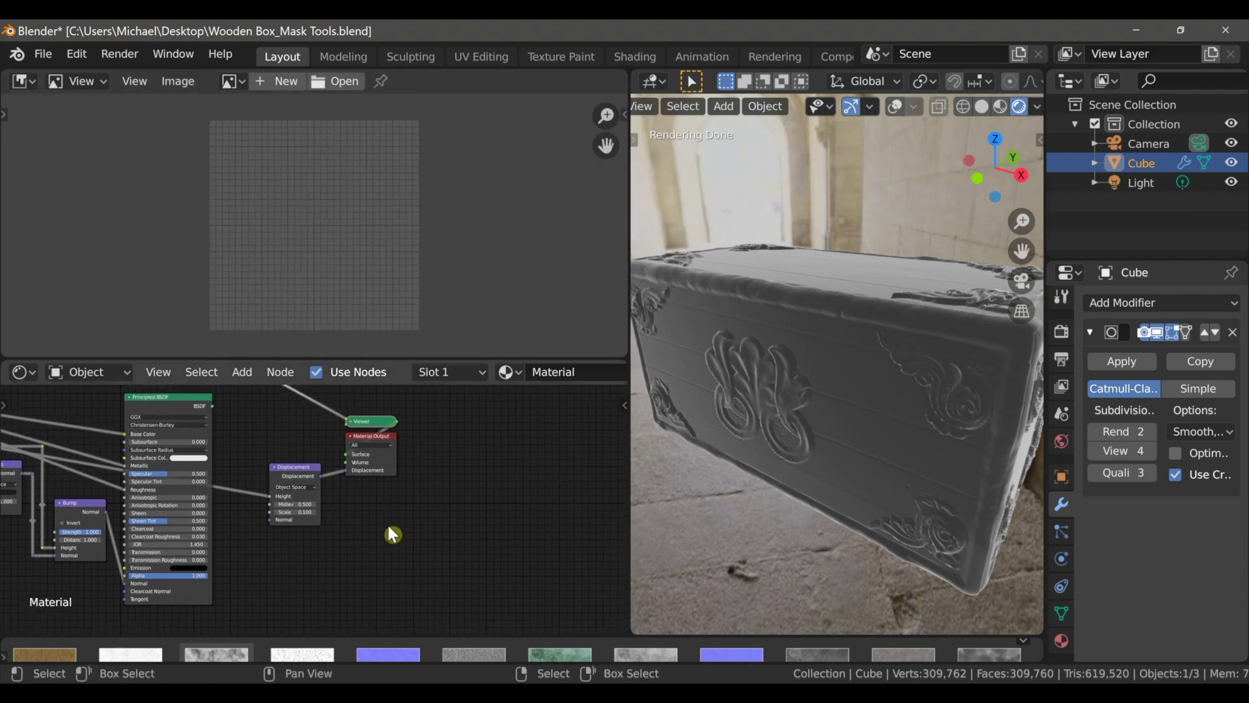
scroll(406, 536, "up", 1)
key("shift+a")
mouse_move(403, 552)
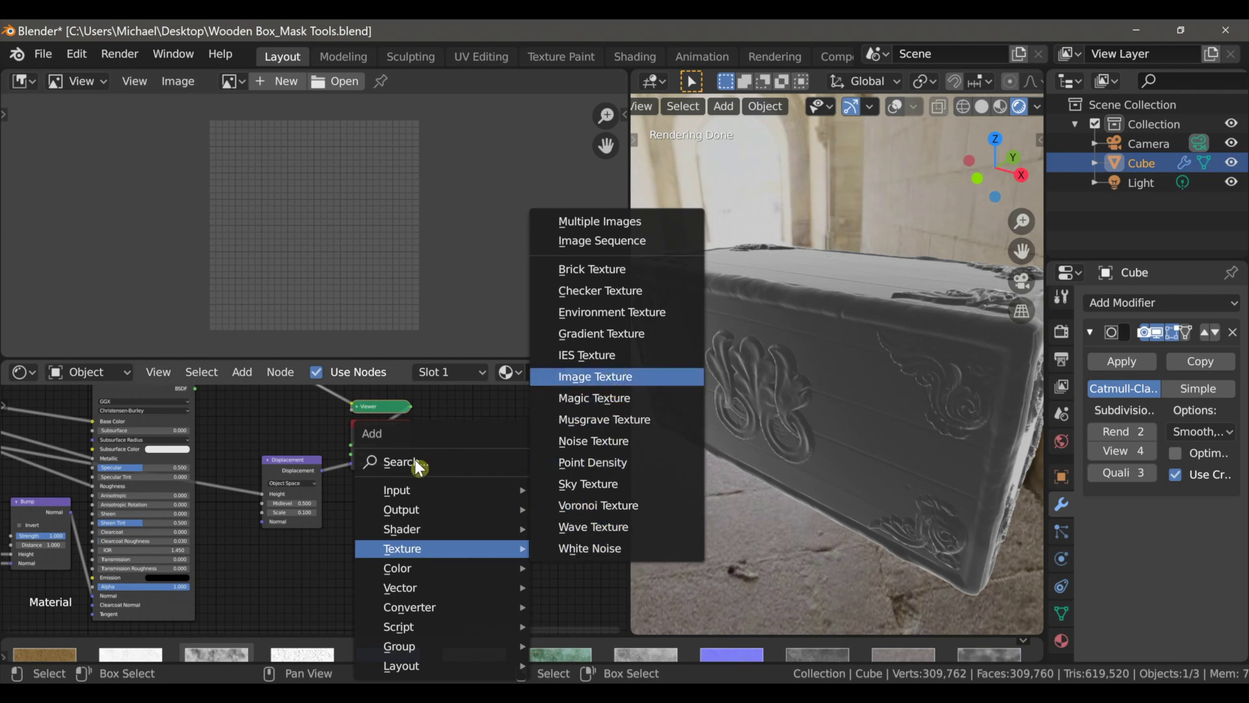
key("Return")
left_click(406, 503)
Create a new 2048 × 2048 px, 32-bit float image named Box Color in the Image Texture node
scroll(435, 542, "up", 1)
middle_click_drag(456, 558, 412, 551)
scroll(400, 555, "up", 1)
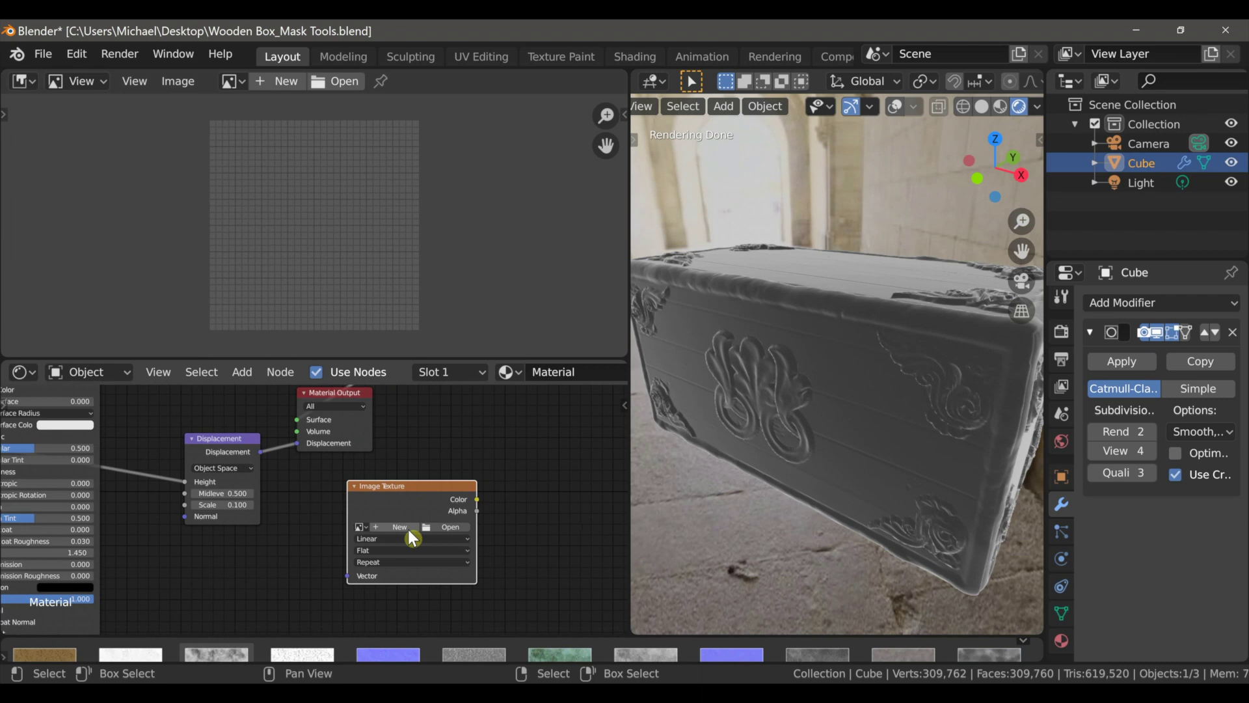
left_click(411, 528)
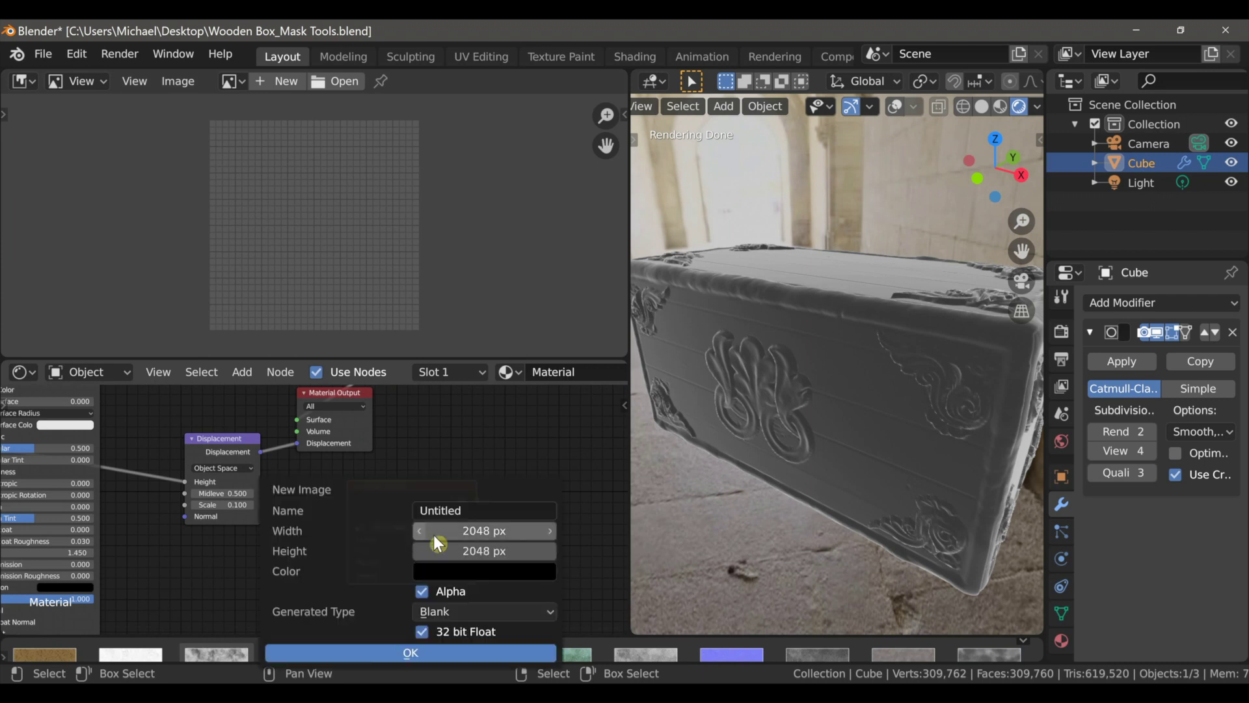
left_click(474, 511)
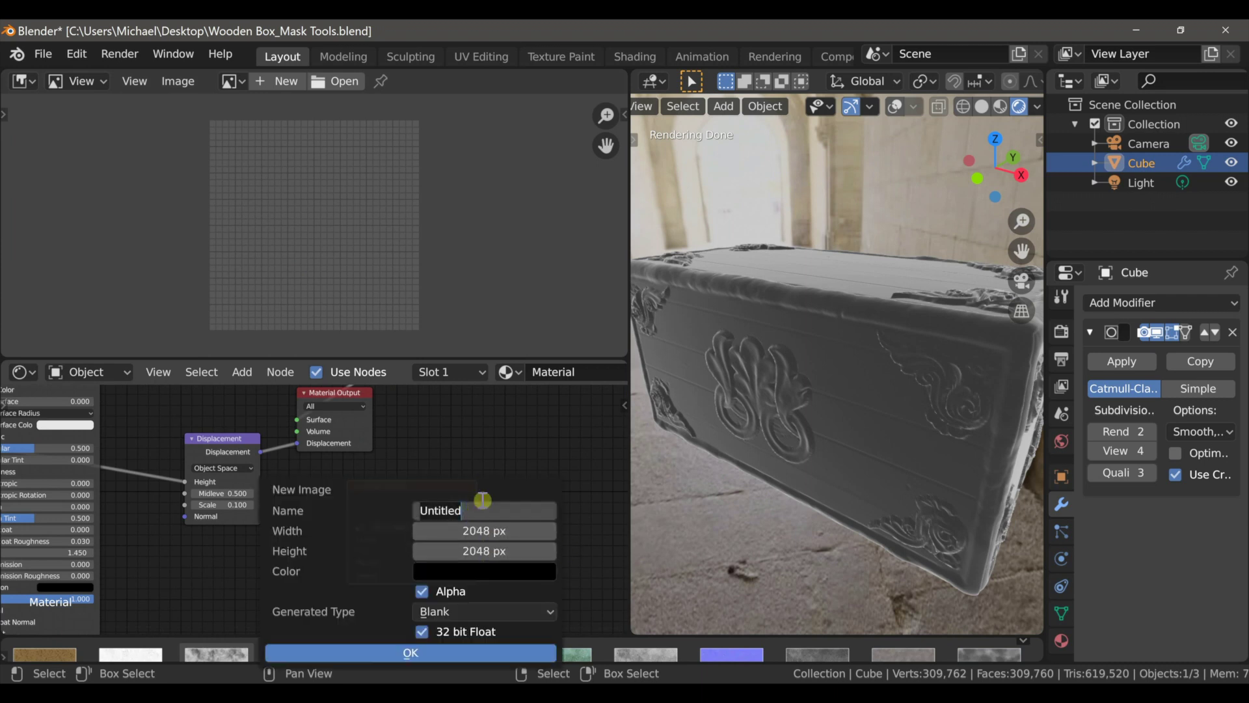
type("Box Color")
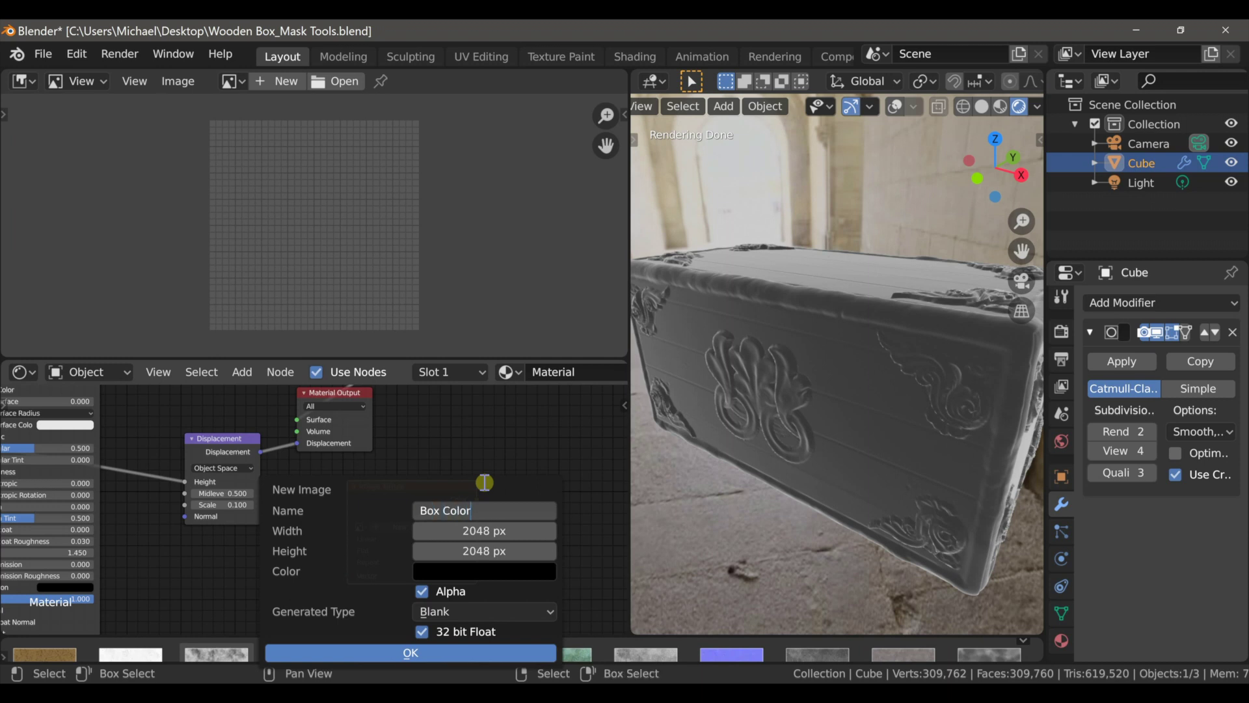
left_click(447, 649)
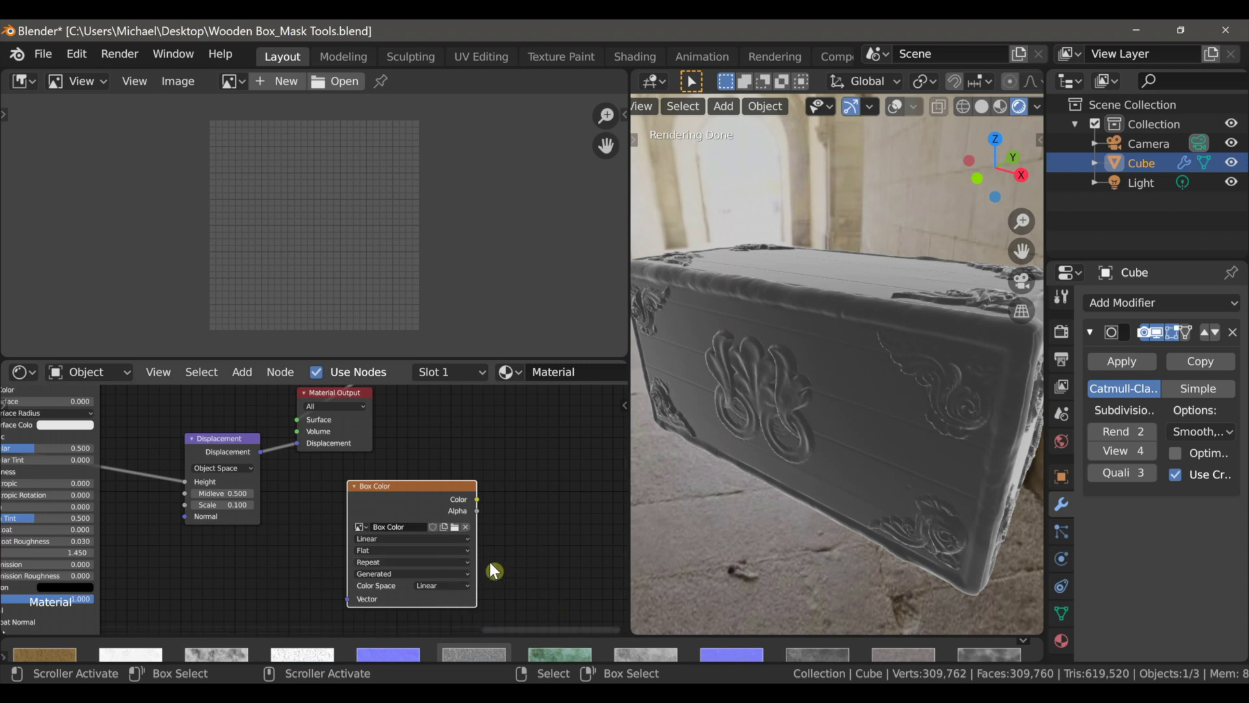
Preview the Color output of the last Metal group on the box
scroll(315, 514, "down", 2)
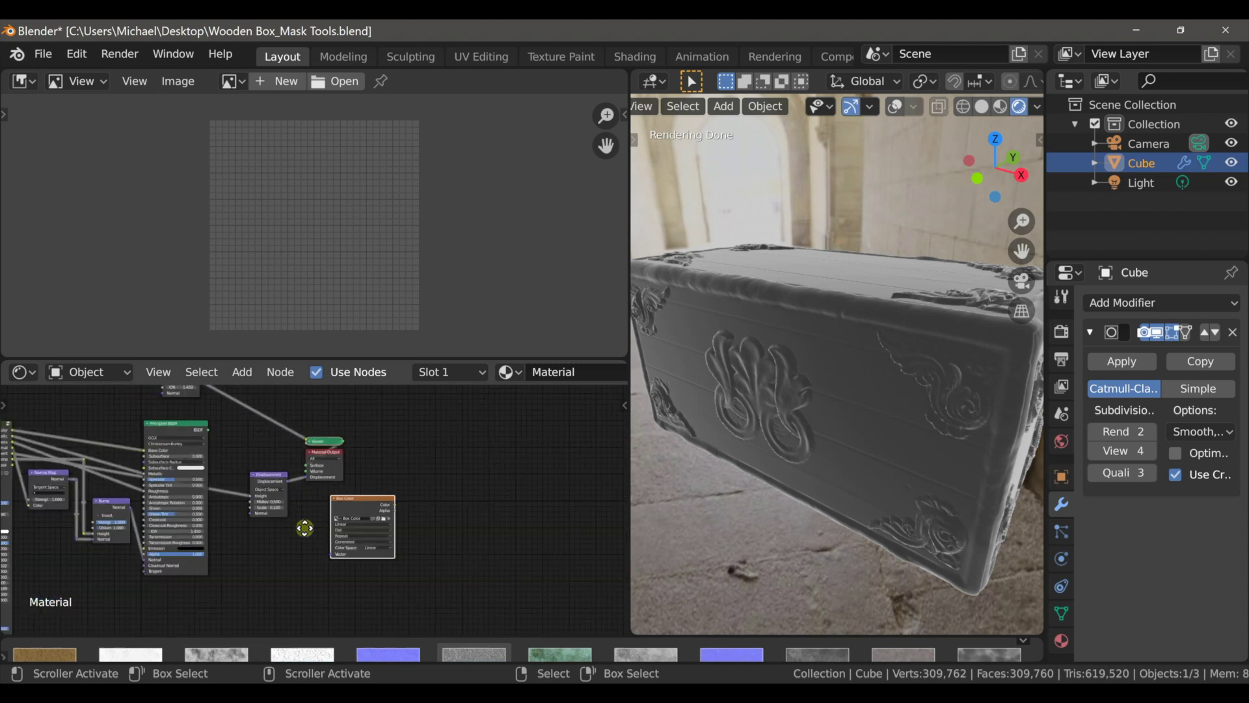
scroll(306, 524, "down", 2)
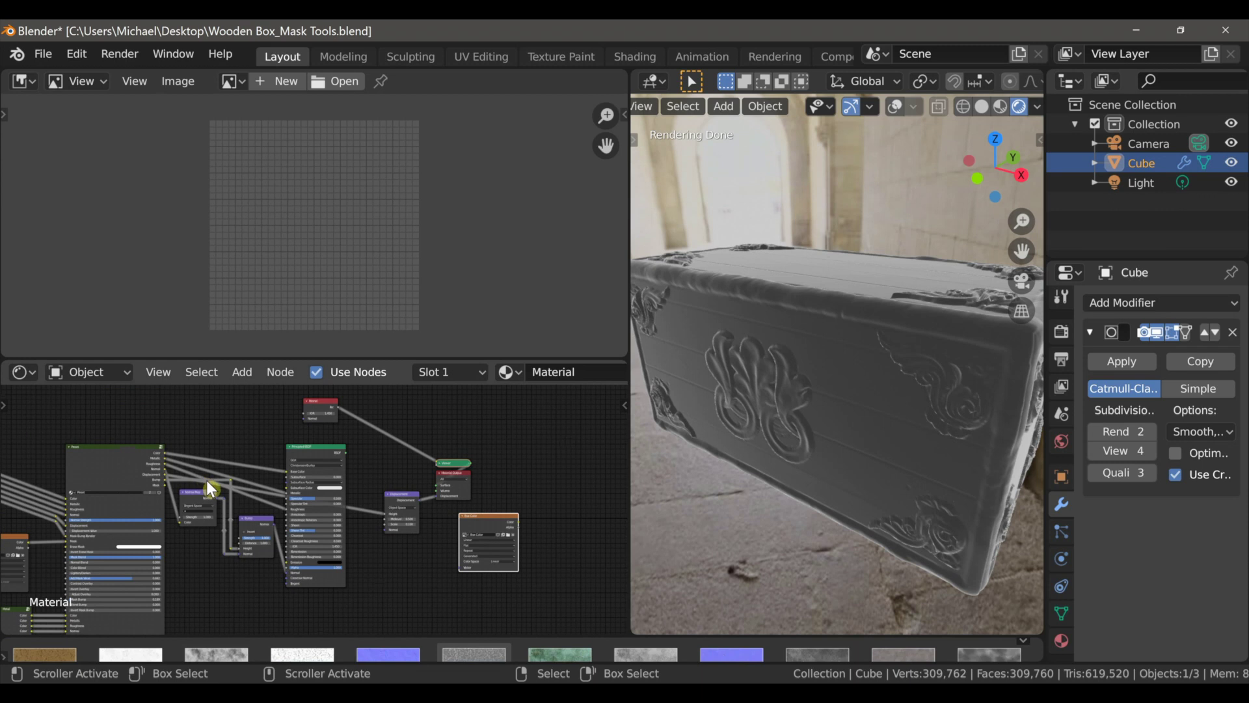
left_click(144, 459, "ctrl+shift")
middle_click_drag(174, 535, 245, 505)
scroll(654, 406, "down", 1)
middle_click_drag(653, 406, 704, 401)
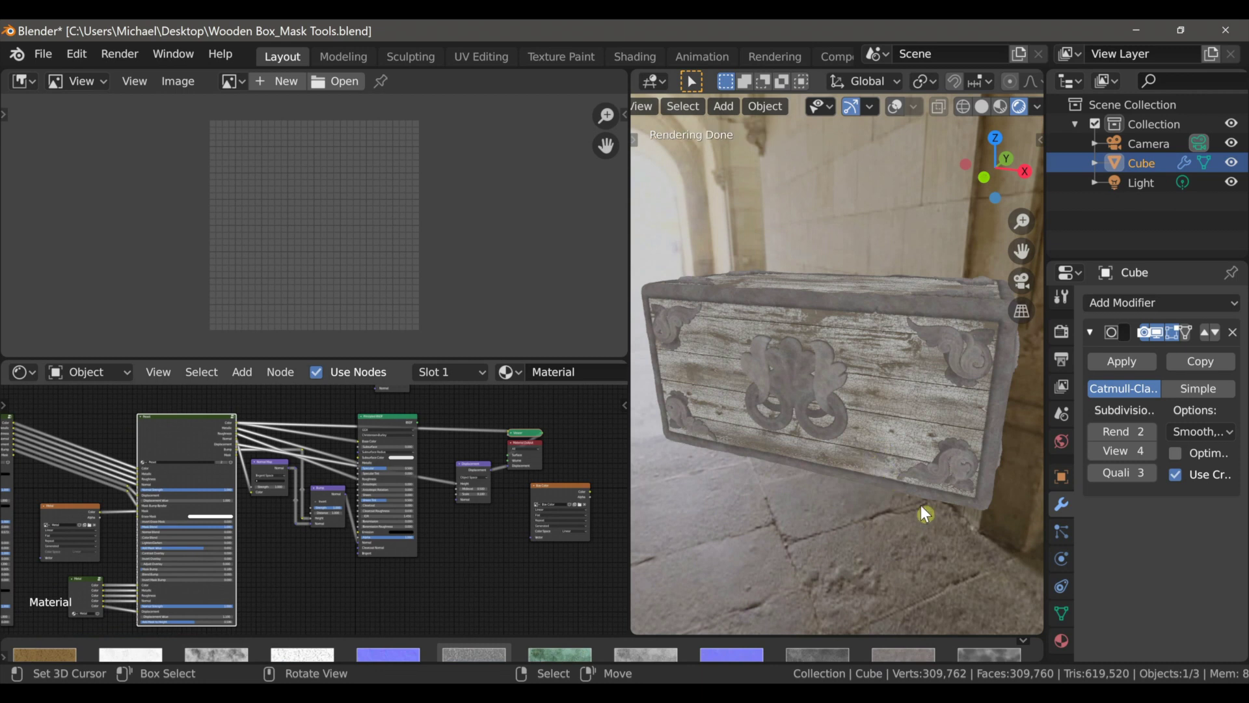
Set the Cycles render samples to 1 and select the Box Color node, moving it farther from the other nodes
left_click(1062, 332)
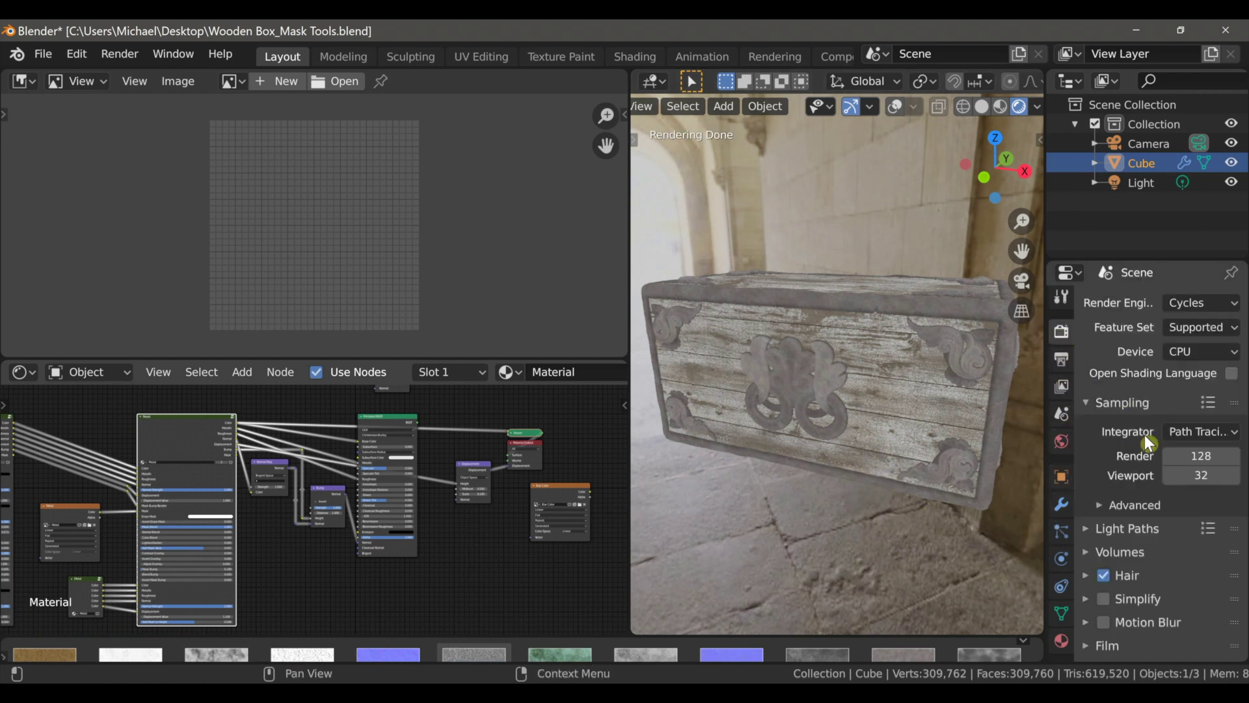
left_click_drag(1197, 457, 1115, 457)
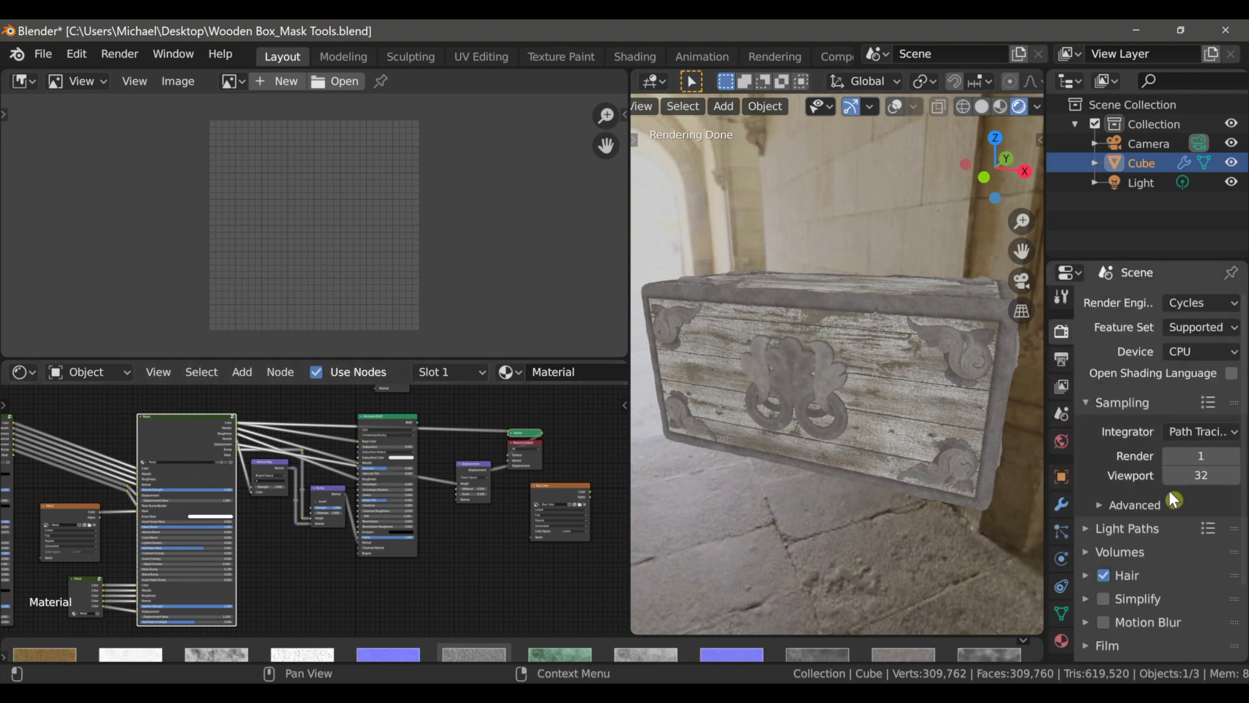
middle_click_drag(515, 539, 377, 519)
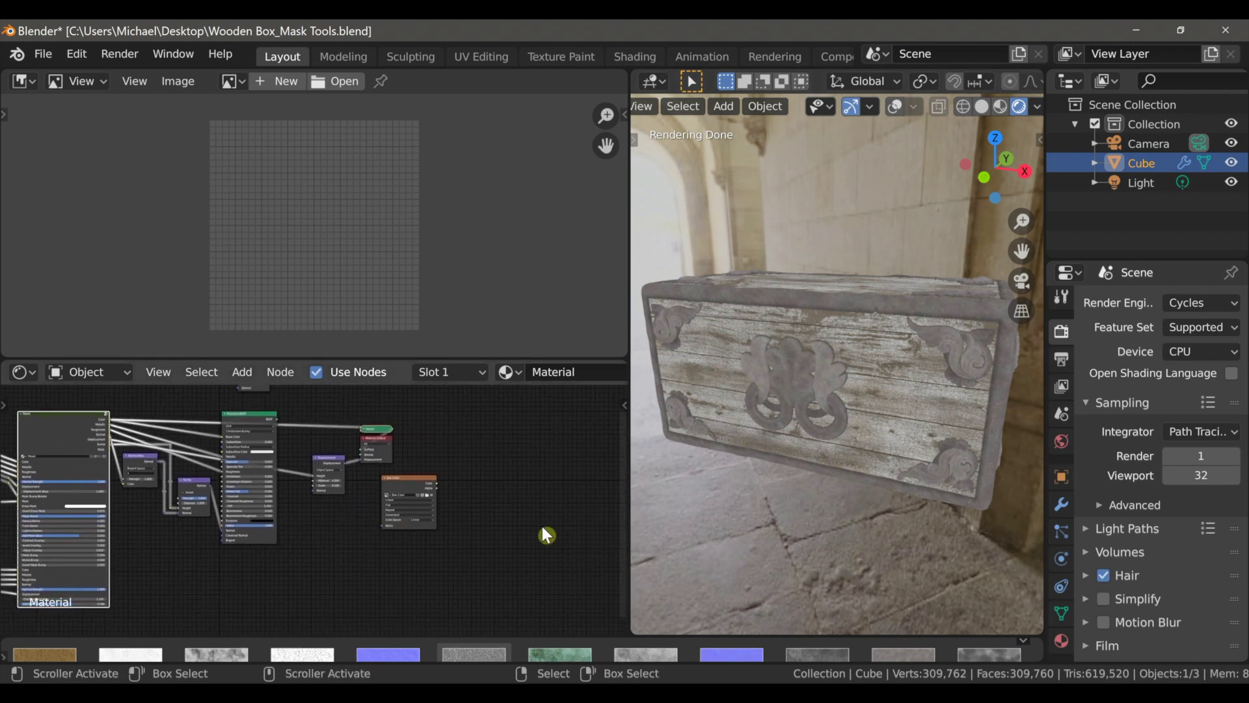
left_click_drag(421, 483, 461, 504)
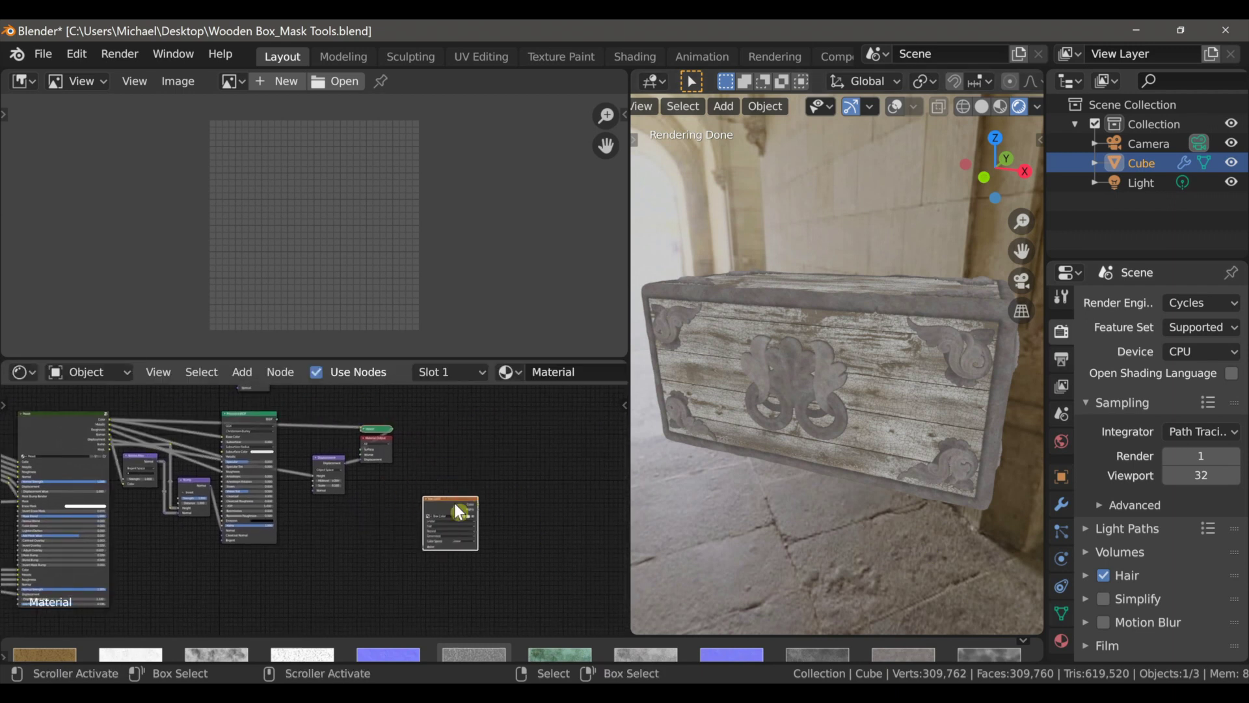
Turn on the viewport overlays and bake the previewed color into the Box Color image with the Combined bake type
left_click(898, 106)
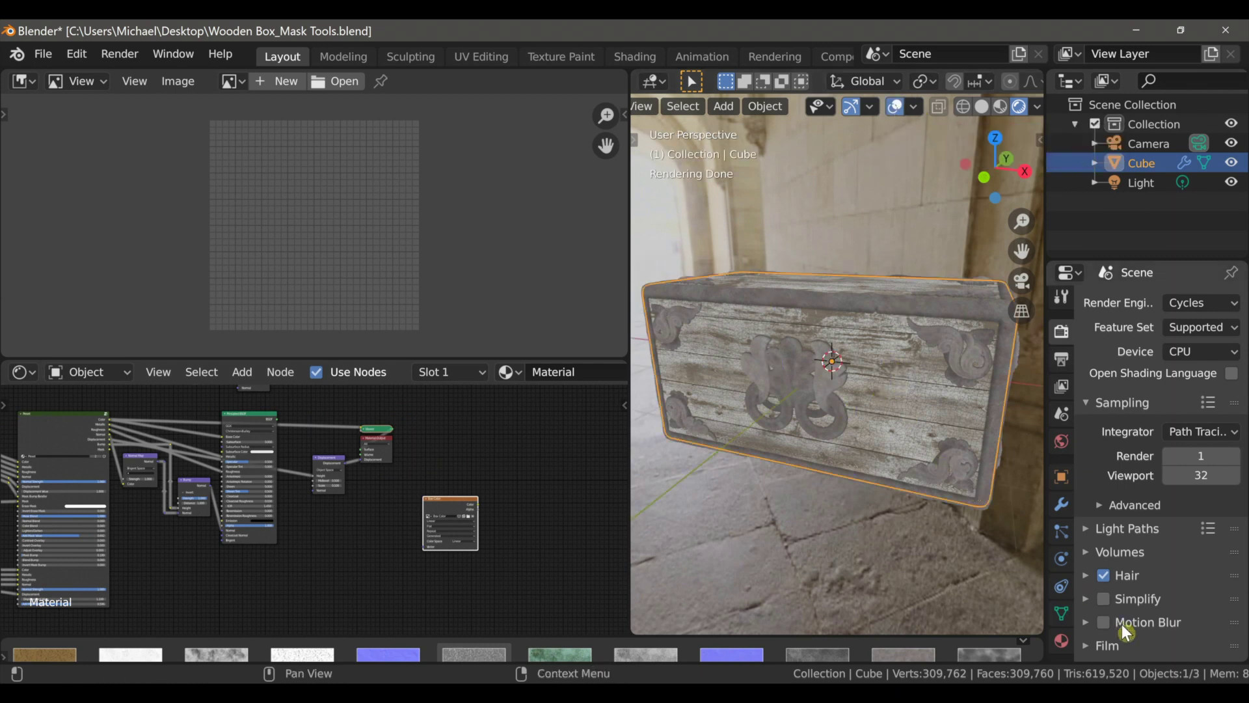
scroll(1132, 641, "down", 3)
left_click(1094, 599)
scroll(1124, 615, "down", 2)
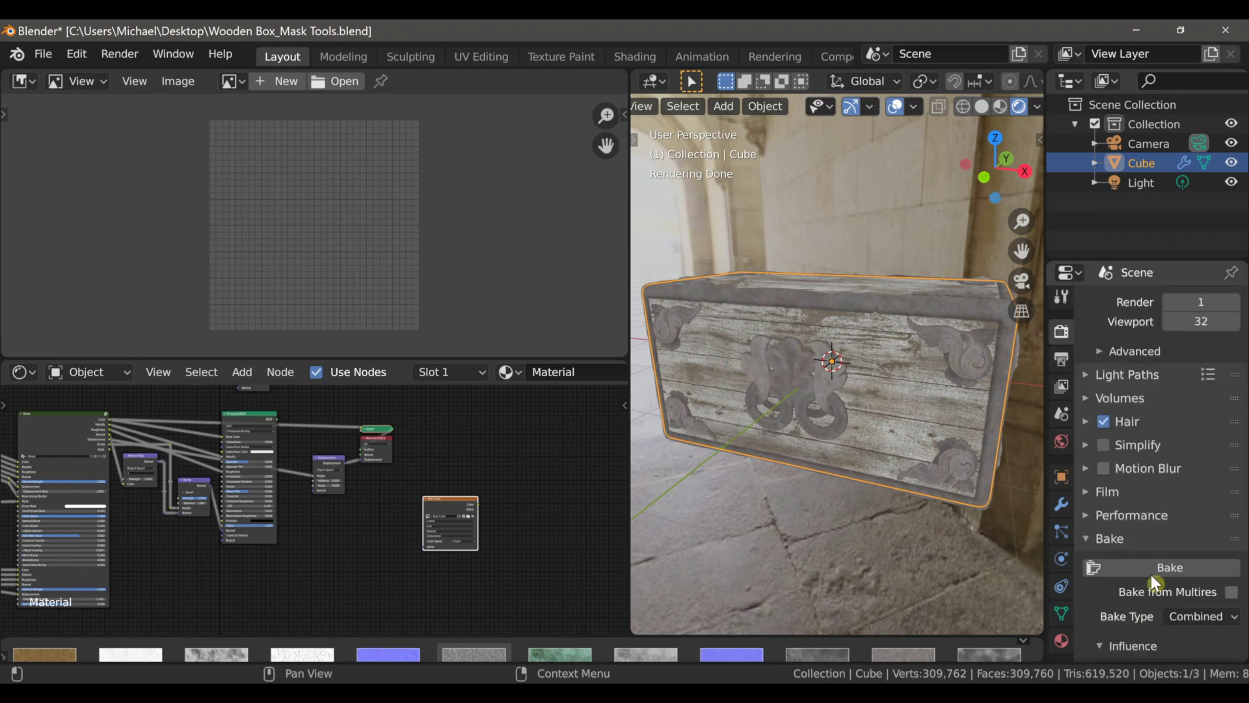
left_click(1153, 571)
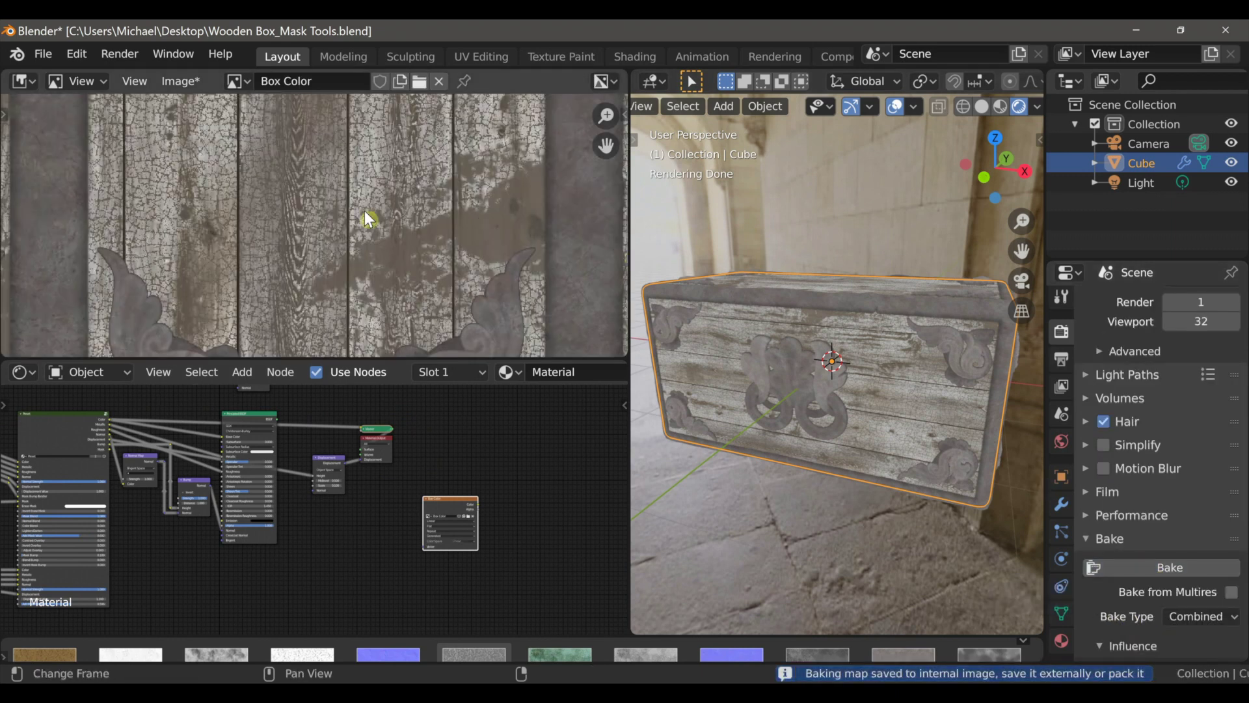
Save the baked Box Color image as an external image file
scroll(326, 231, "down", 5)
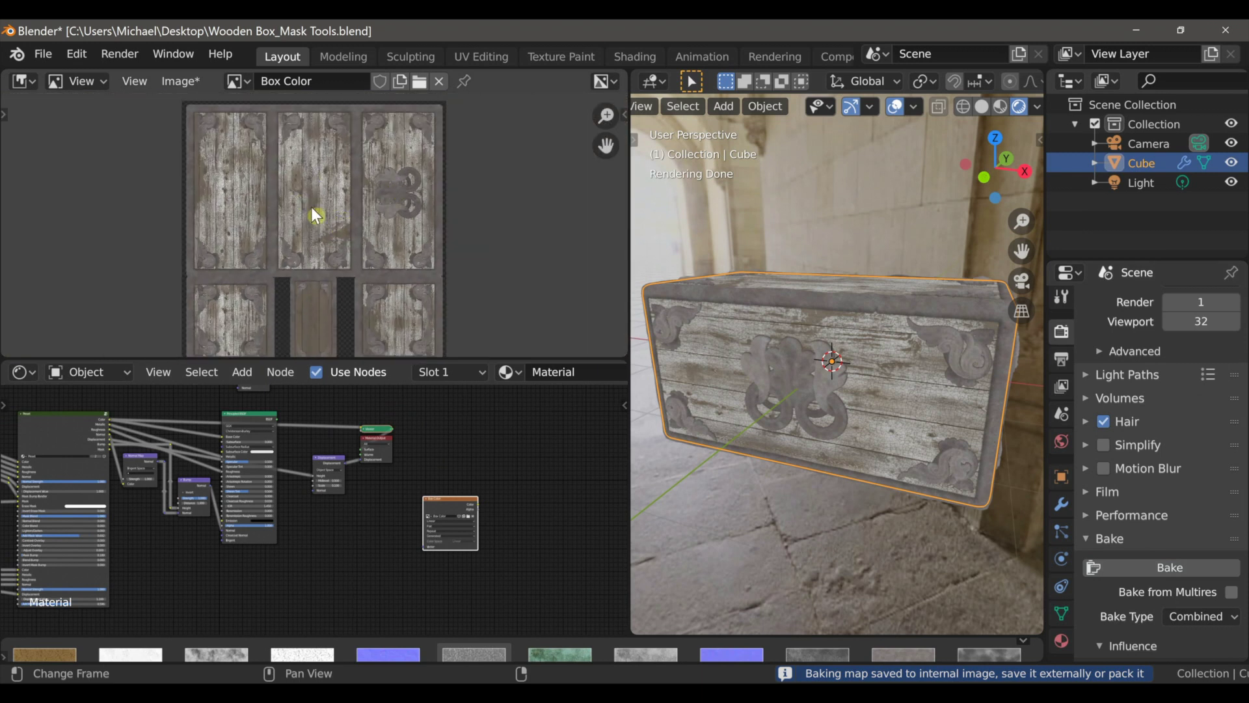
left_click(188, 83)
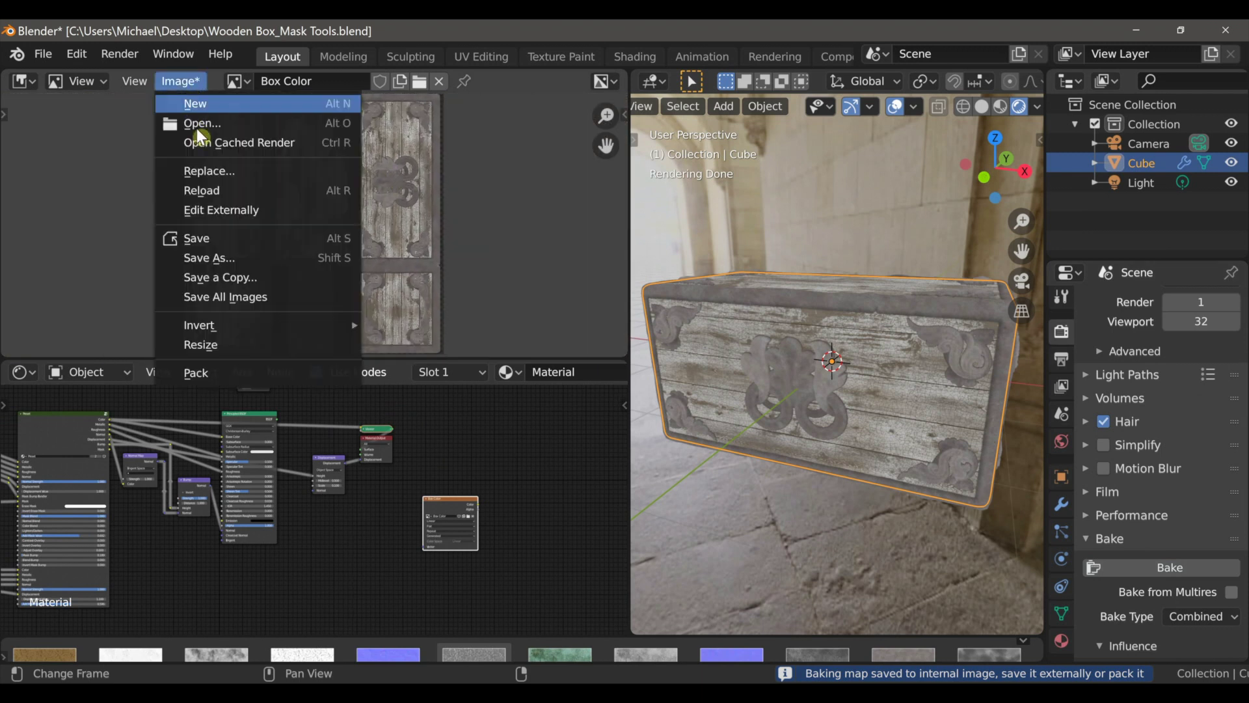
left_click(217, 257)
left_click(904, 653)
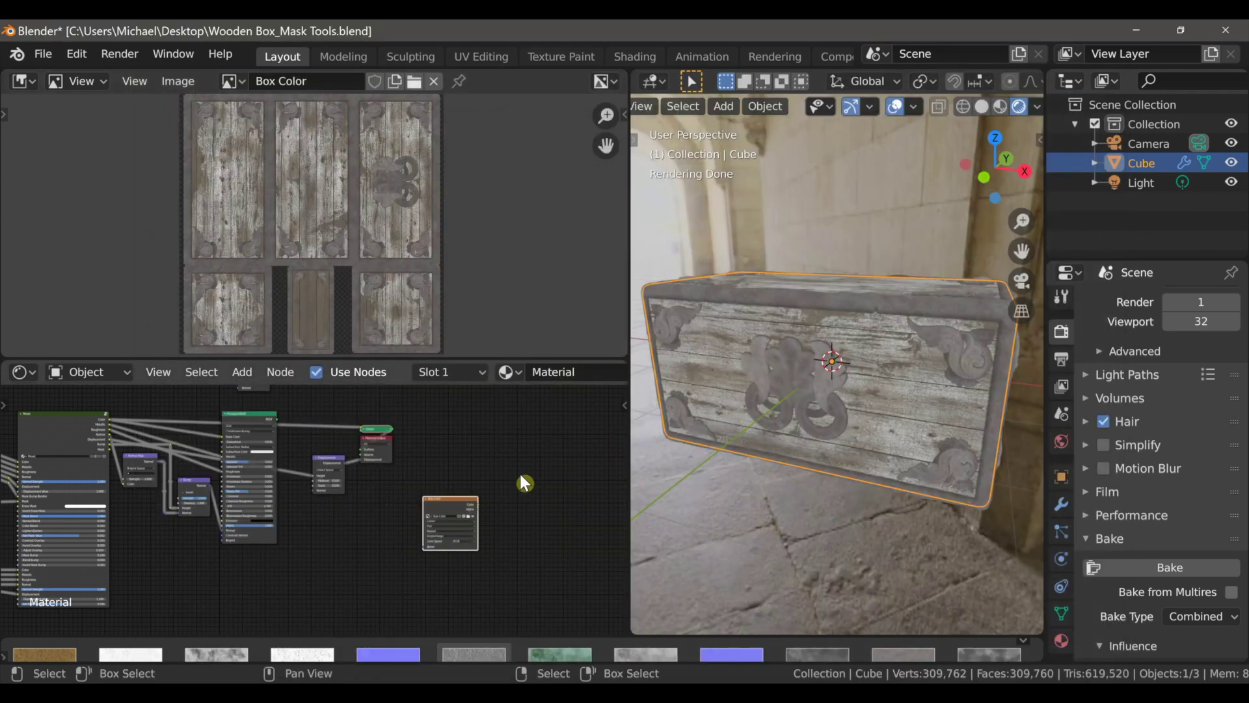
Preview the Metal group's Metallic output on the box and unlink the Box Color image from its Image Texture node
scroll(223, 522, "up", 3)
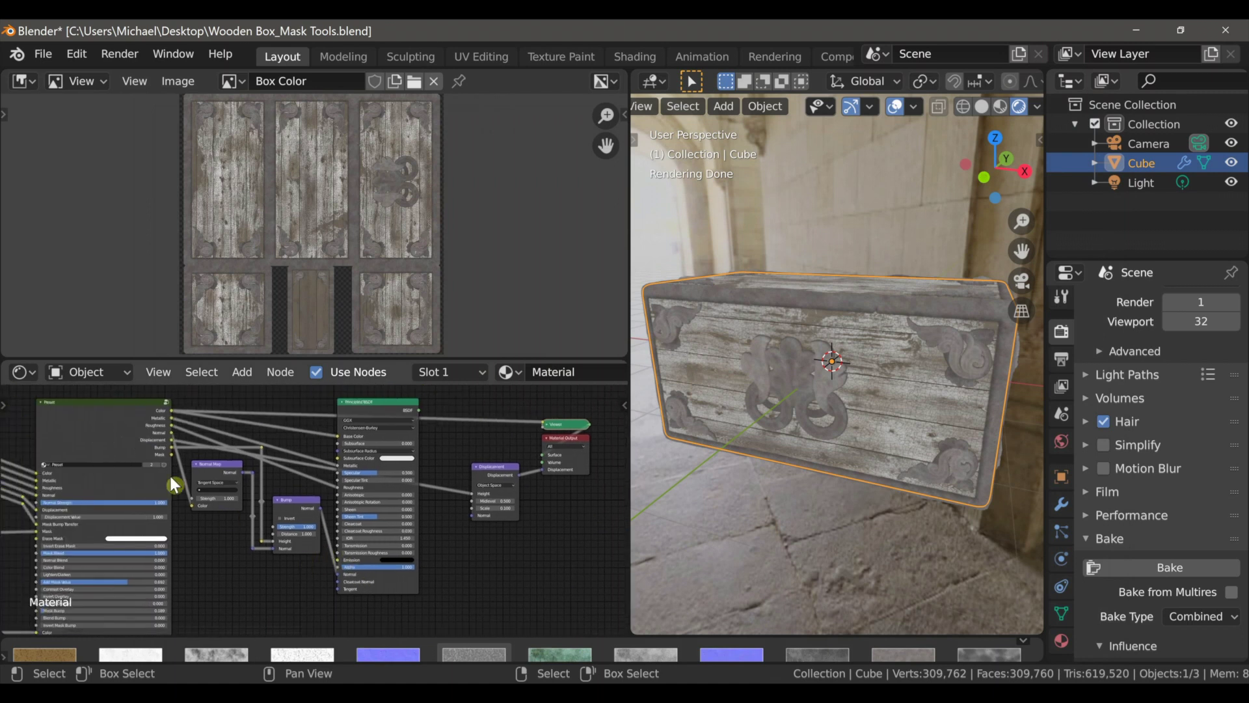
left_click(124, 427, "ctrl+shift")
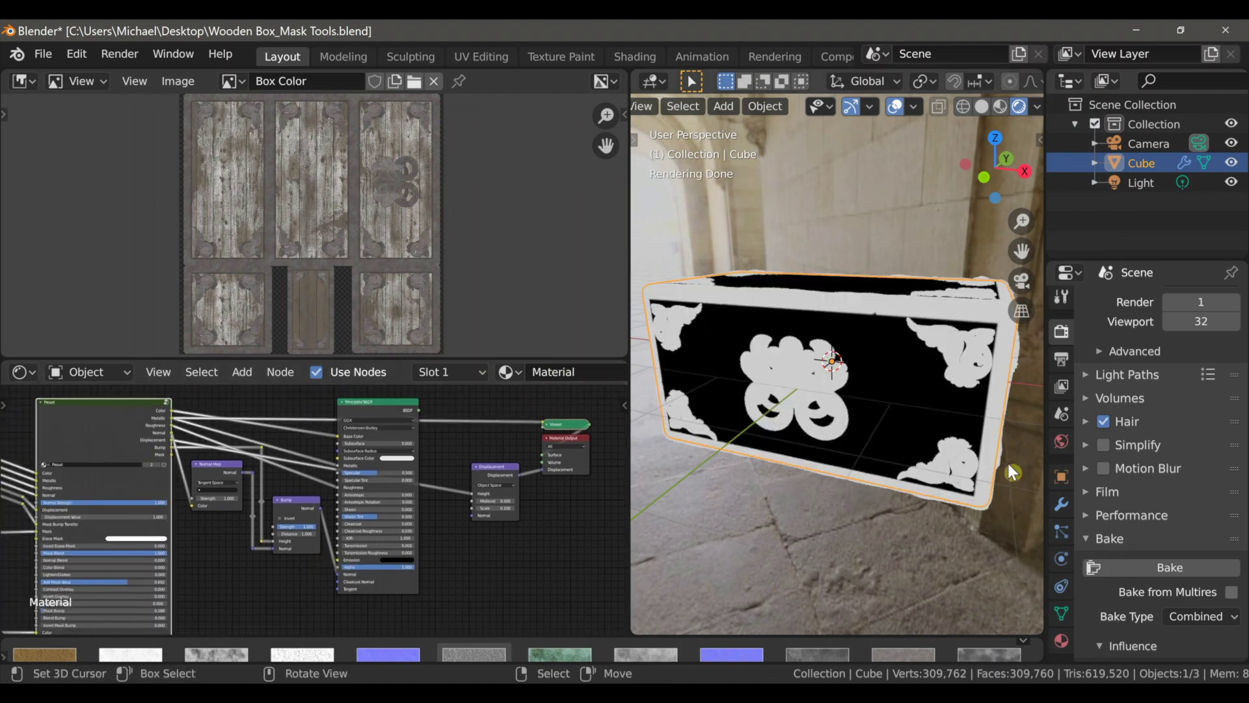
scroll(609, 546, "up", 5)
middle_click_drag(525, 561, 4, 488)
scroll(194, 525, "up", 7)
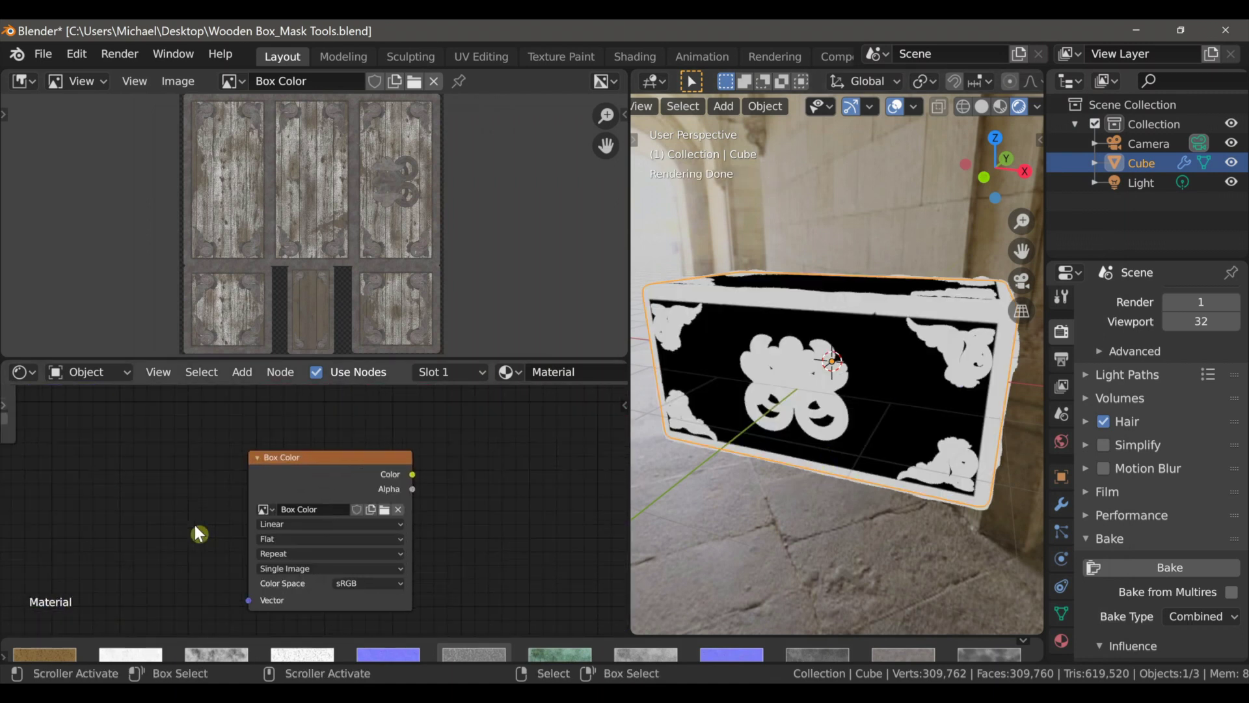
left_click(420, 509)
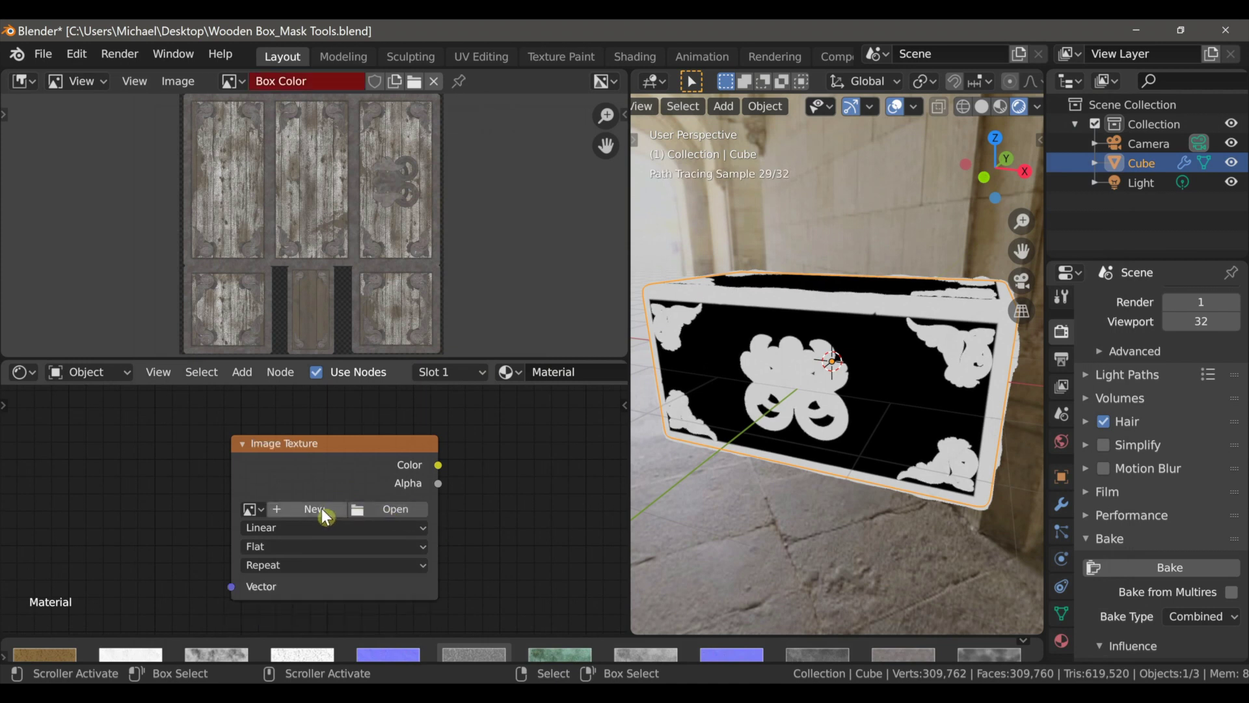
Create a new 2048 × 2048 px, 32-bit float image named Box Metallic in the emptied Image Texture node
left_click(322, 508)
type("Box Metallic")
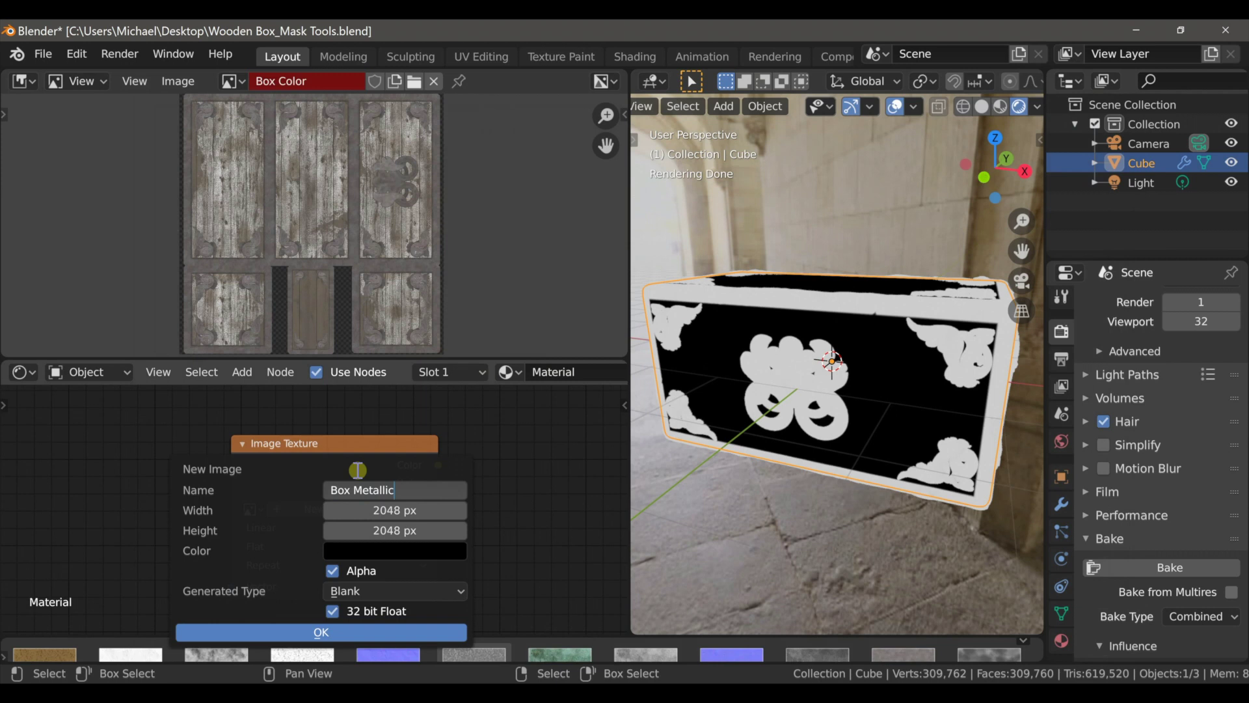
key("Return")
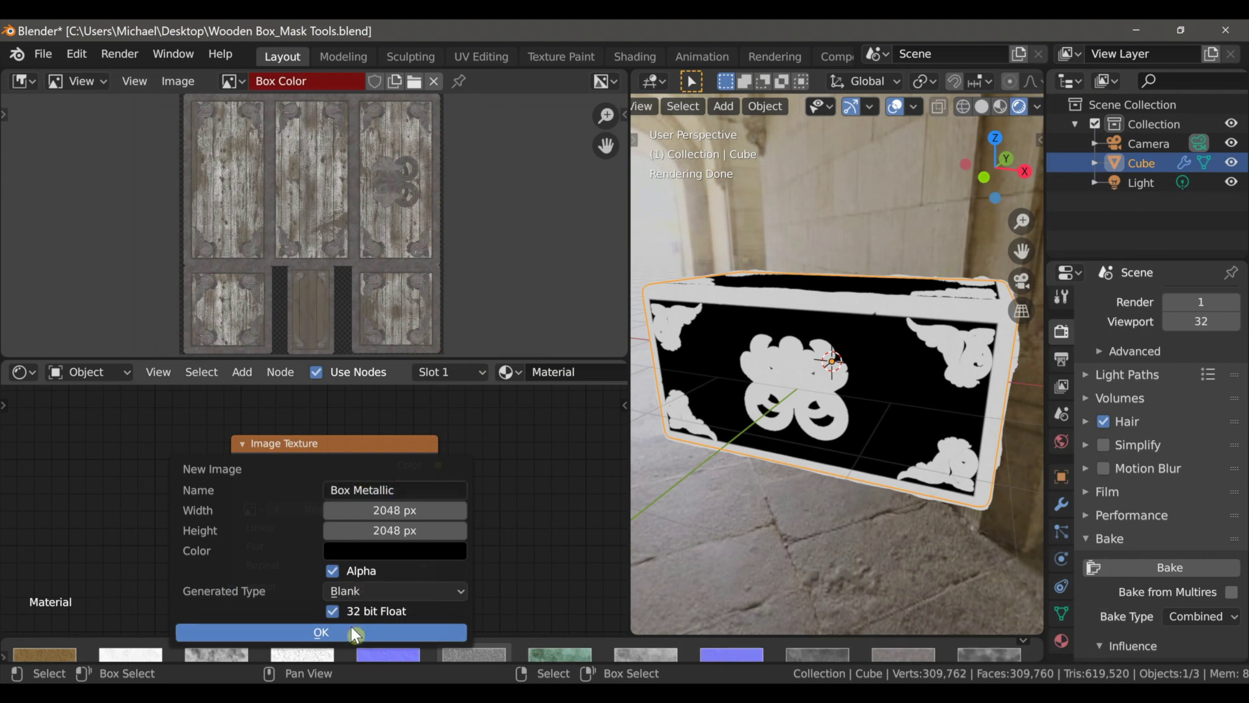
left_click(350, 628)
left_click(341, 489)
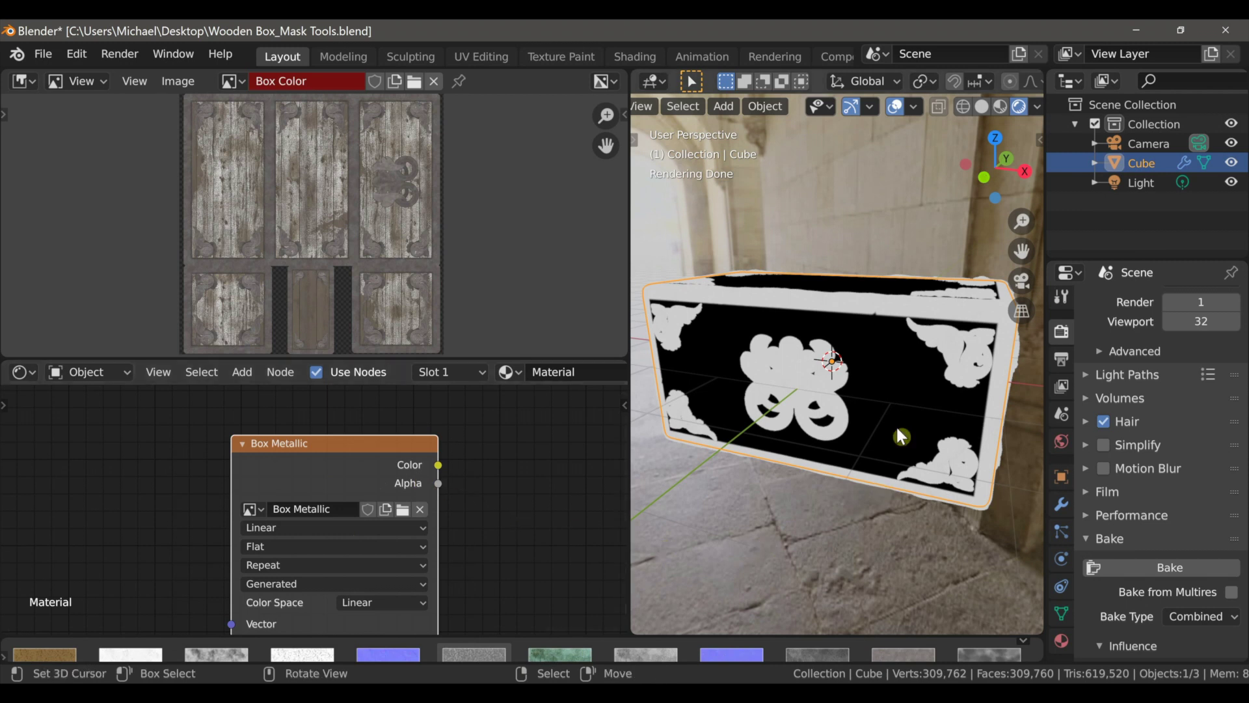
Bake the metallic preview into the Box Metallic image and save it as Box Metallic.png in the Desktop folder
left_click(1130, 564)
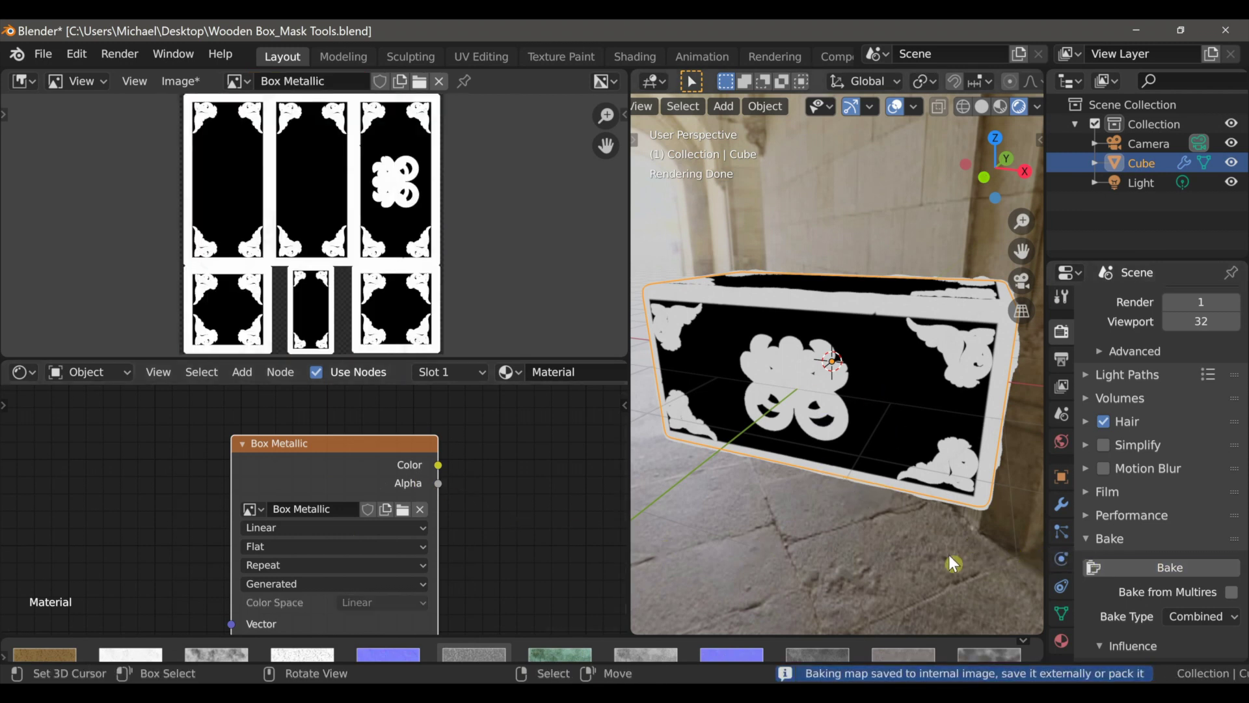
left_click(181, 82)
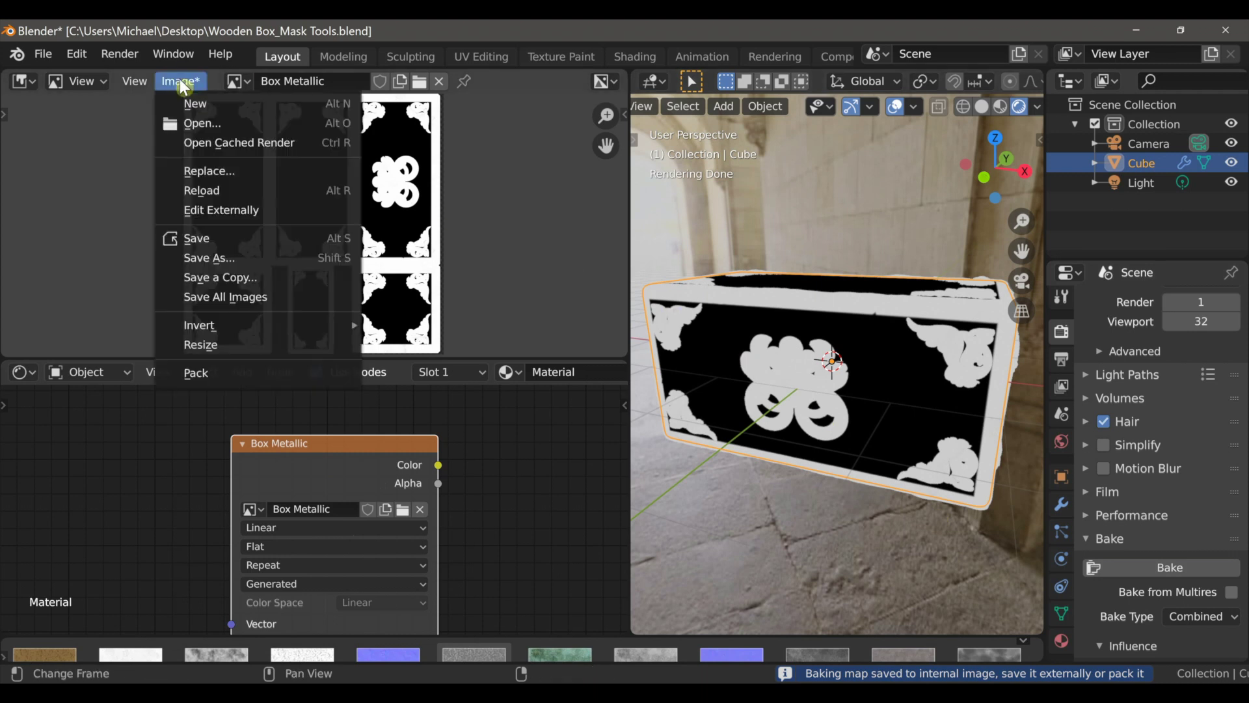
left_click(222, 258)
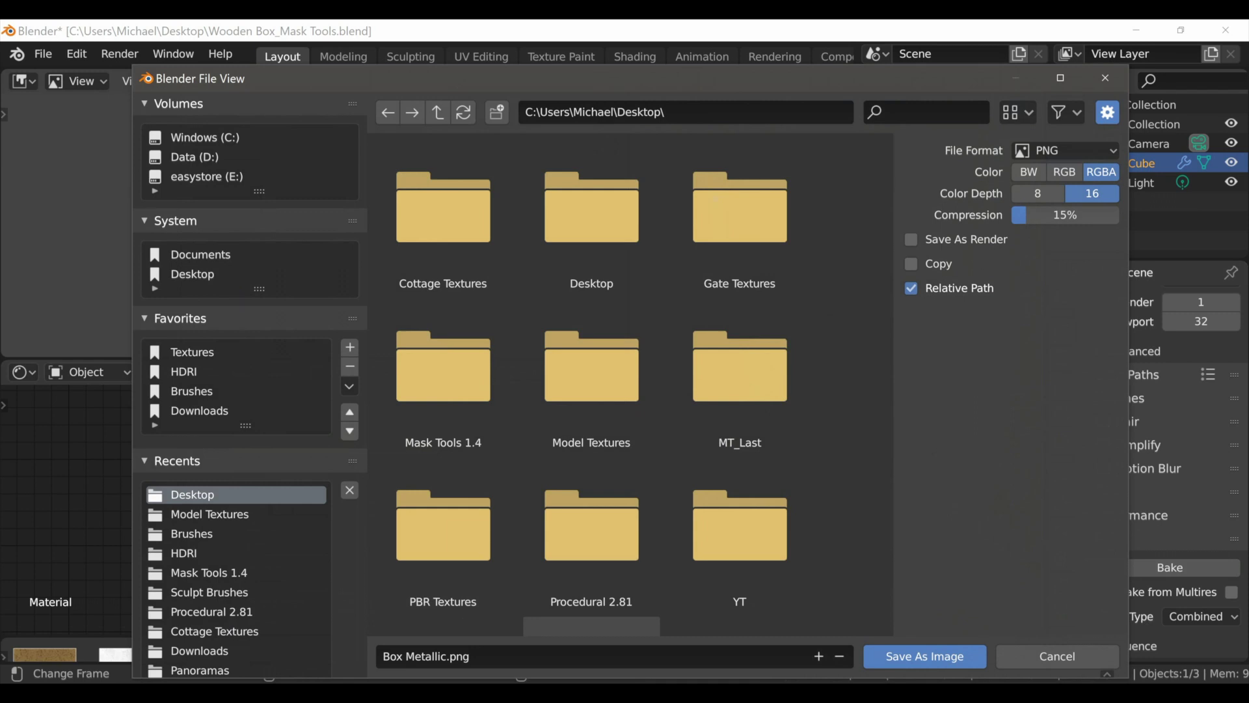
left_click(896, 657)
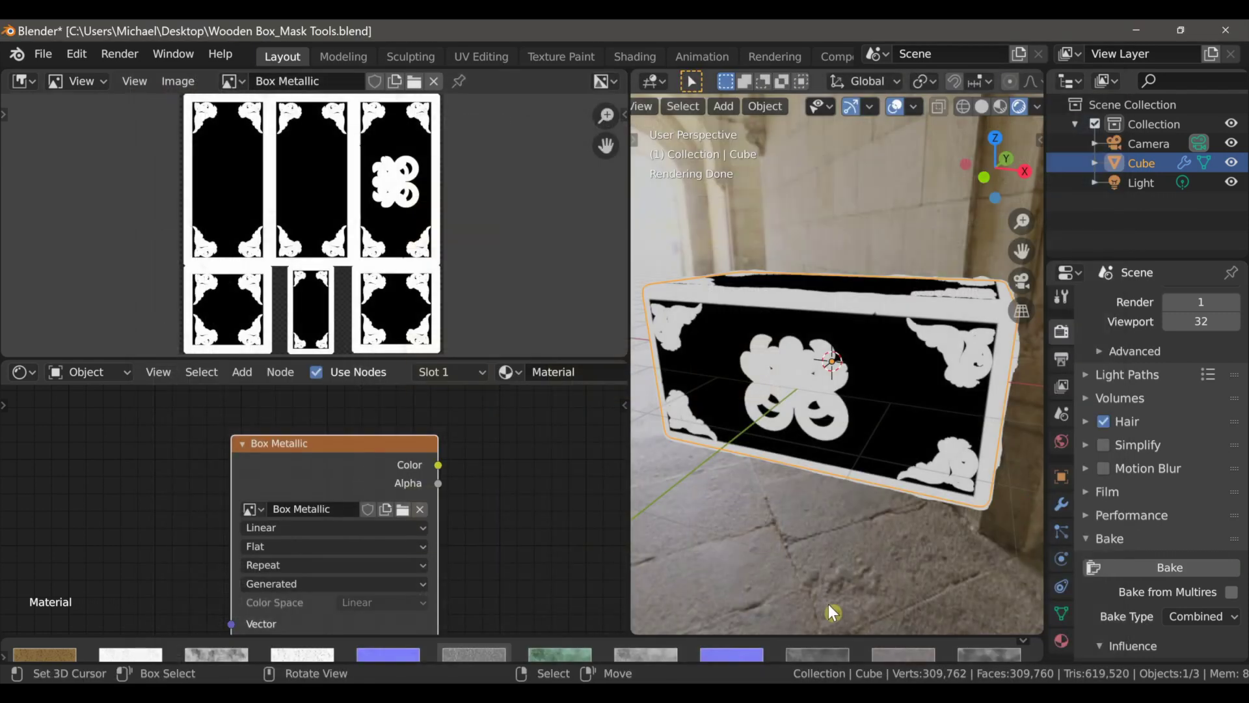
scroll(234, 498, "down", 8)
middle_click_drag(155, 490, 377, 509)
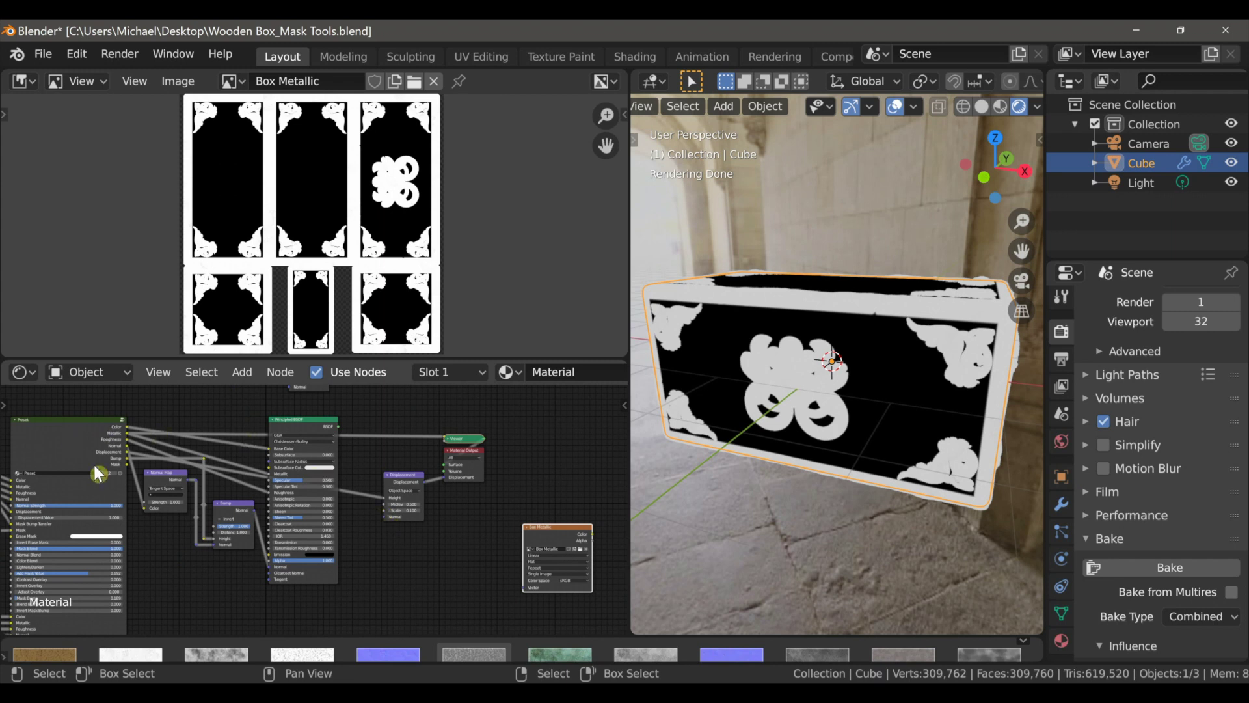
Reconnect the Principled BSDF to the material output and set the bake type to Roughness
left_click(322, 427, "ctrl+shift")
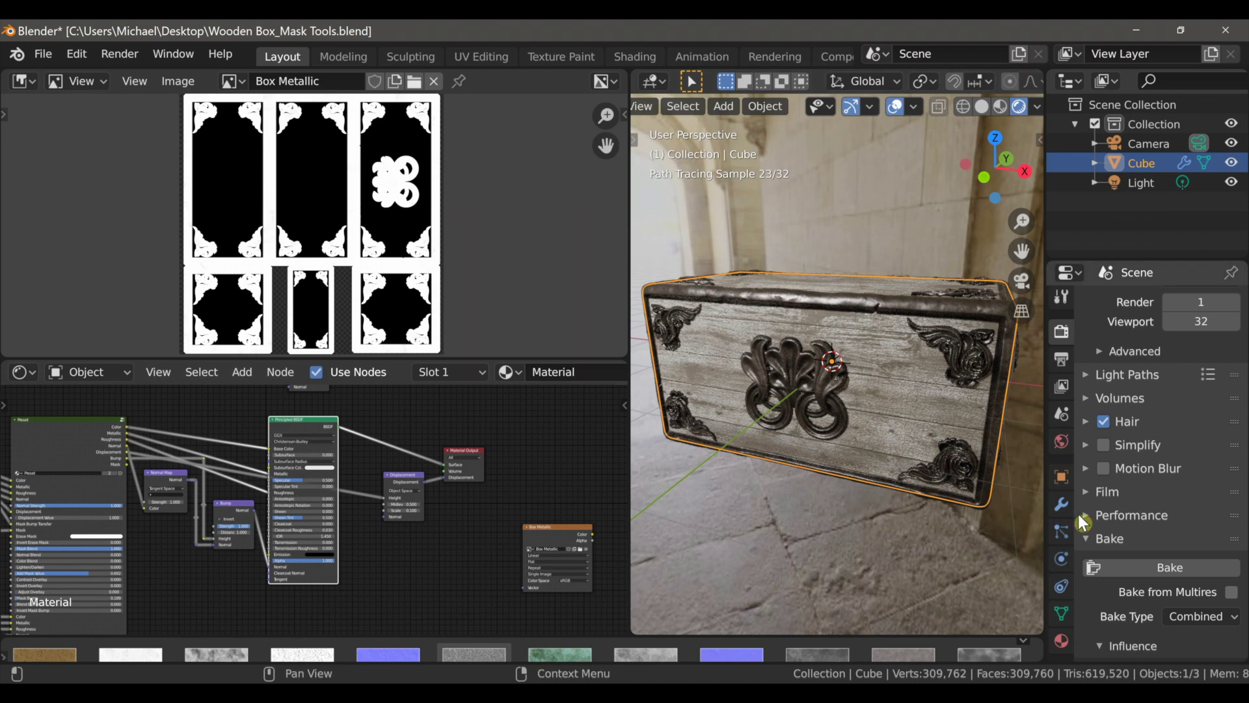
scroll(1103, 523, "down", 3)
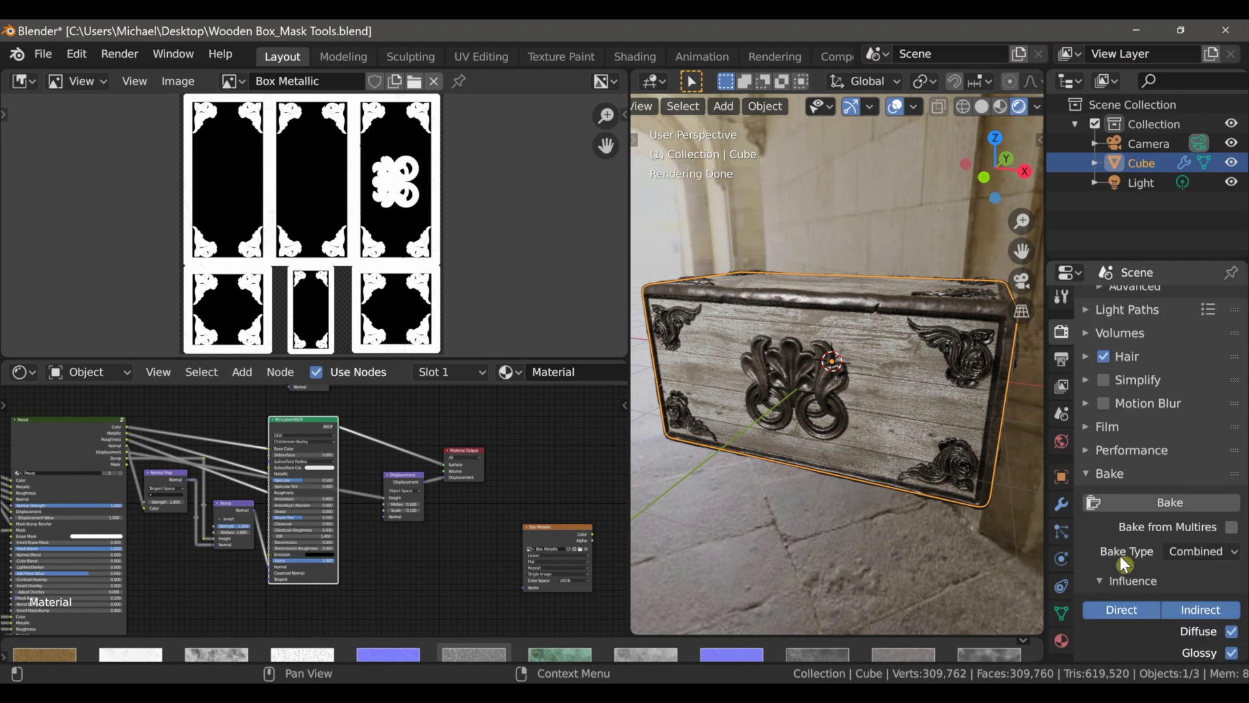
left_click(1203, 551)
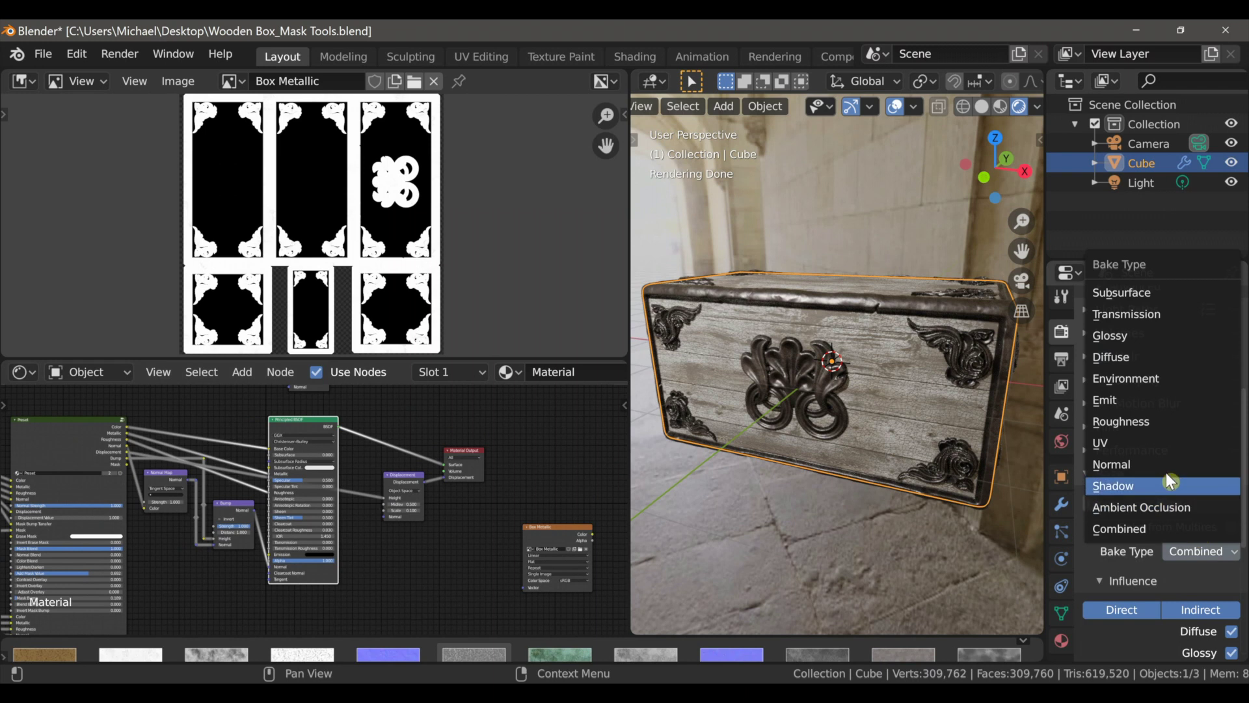
left_click(1155, 427)
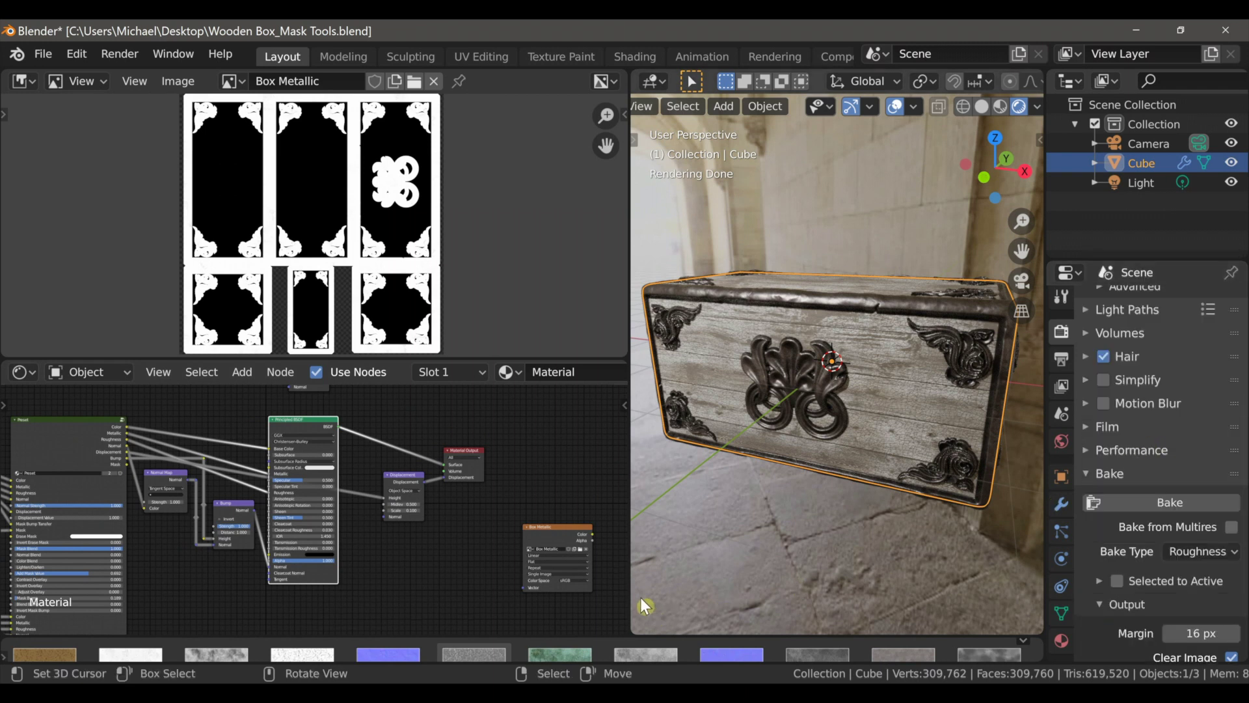
Replace the Box Metallic image in the Image Texture node with a new 2048 × 2048 px, 32-bit float image named Box Roughness
middle_click_drag(564, 545, 418, 475)
scroll(485, 524, "up", 4)
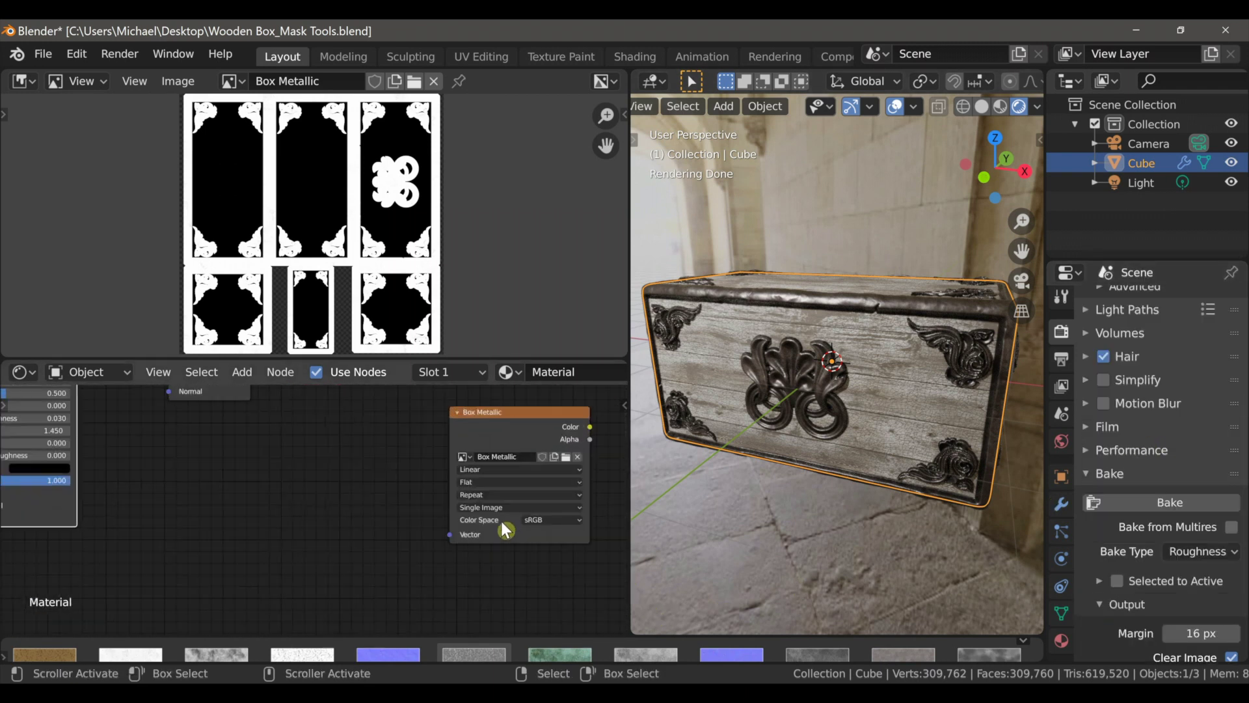
middle_click_drag(512, 510, 361, 516)
scroll(378, 511, "up", 1)
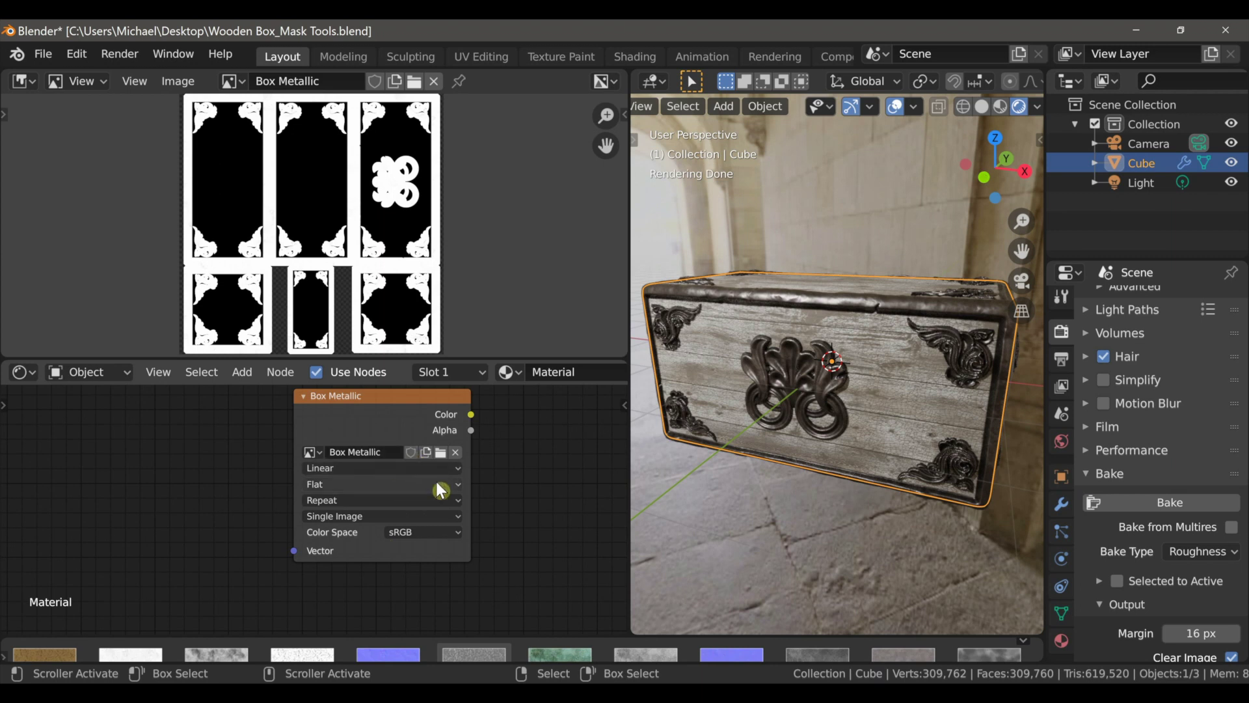
left_click(455, 452)
left_click(381, 451)
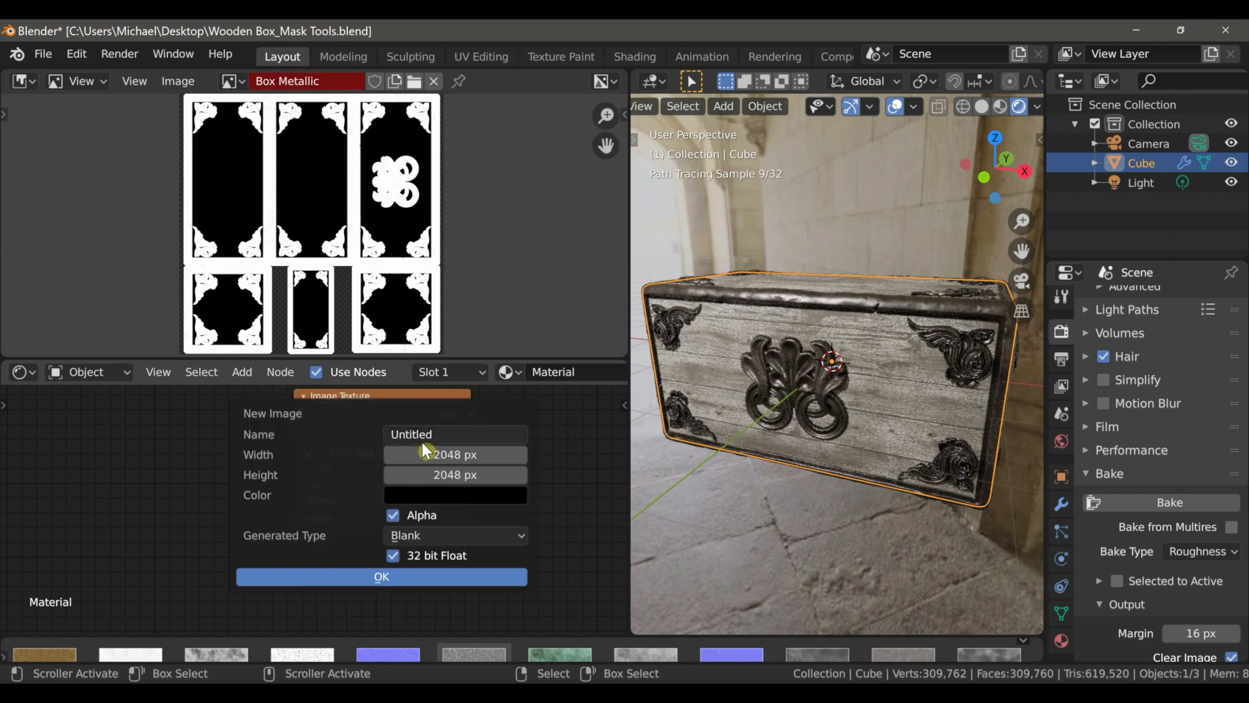
left_click(423, 434)
type("Box Roughness")
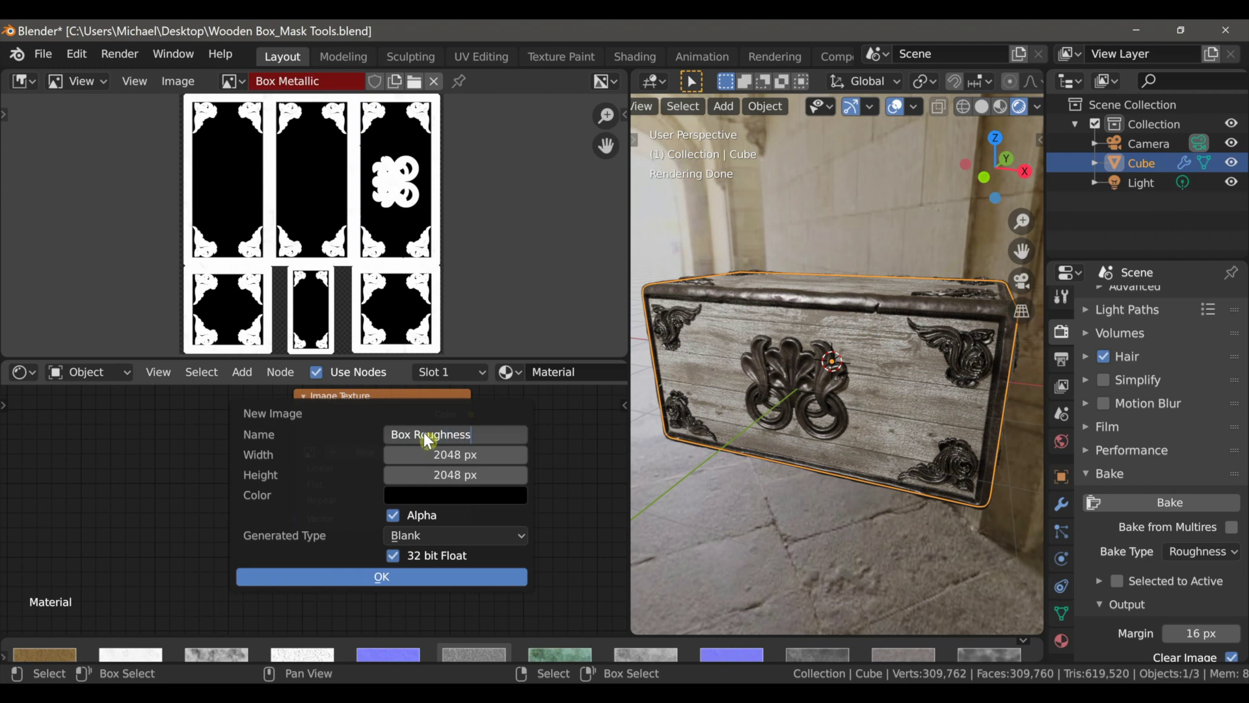
key("Return")
left_click(431, 580)
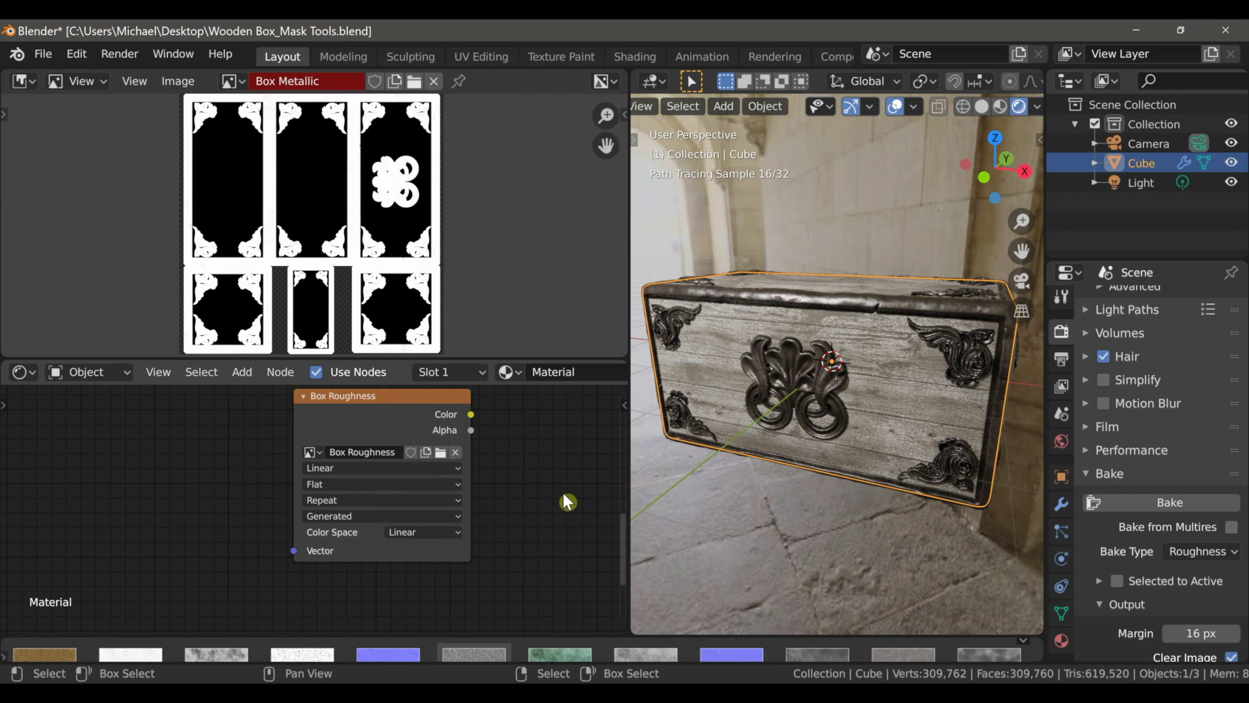
Bake the roughness into the Box Roughness image and save it as Box Roughness.png in the Desktop folder
middle_click_drag(563, 494, 557, 510)
left_click(405, 432)
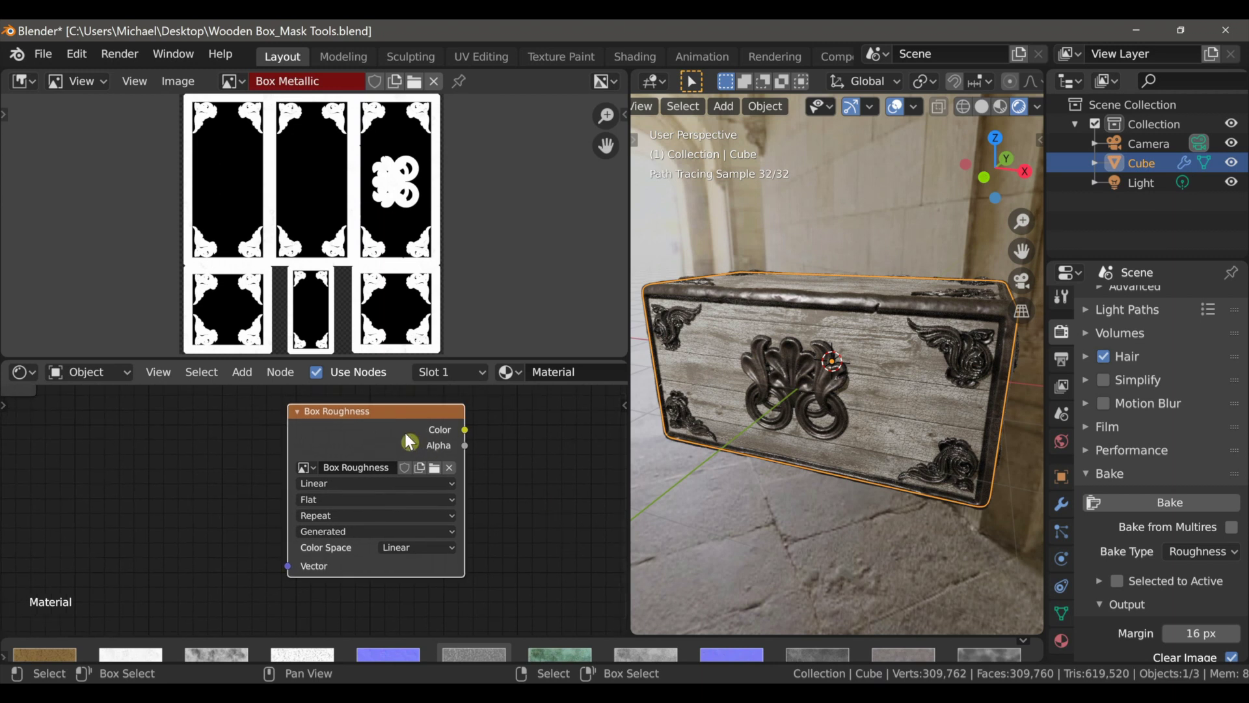
left_click(1186, 507)
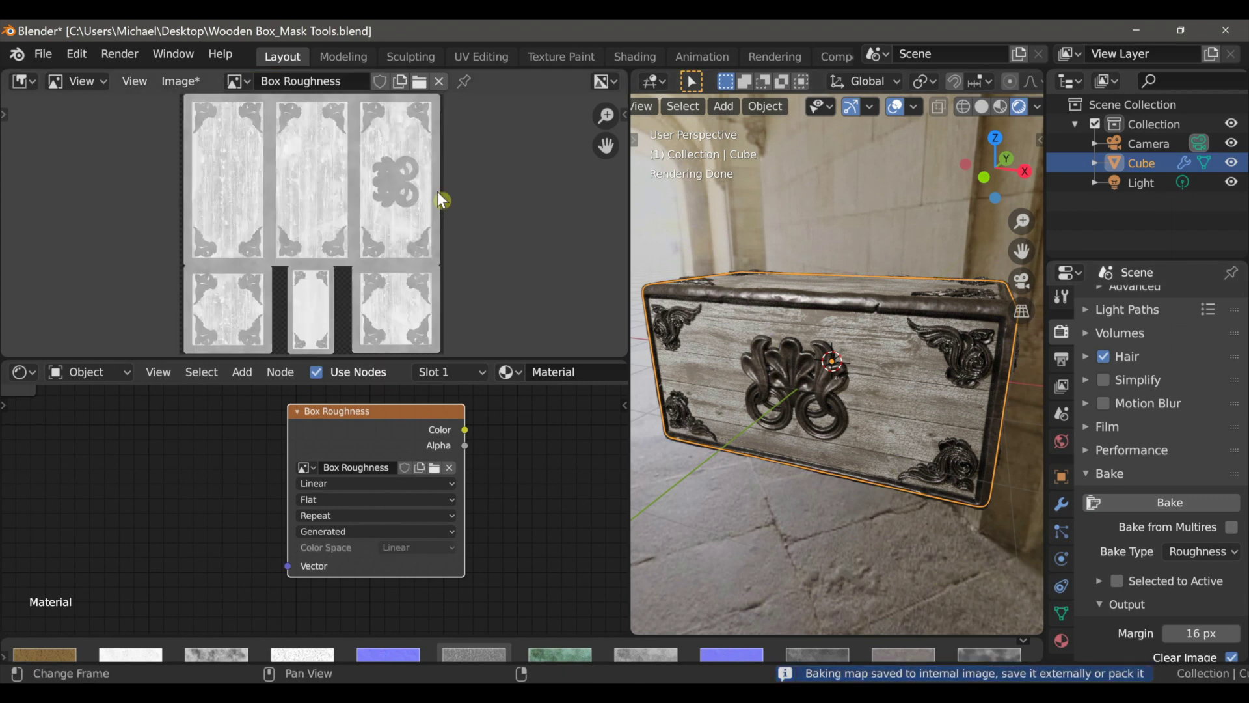
left_click(201, 80)
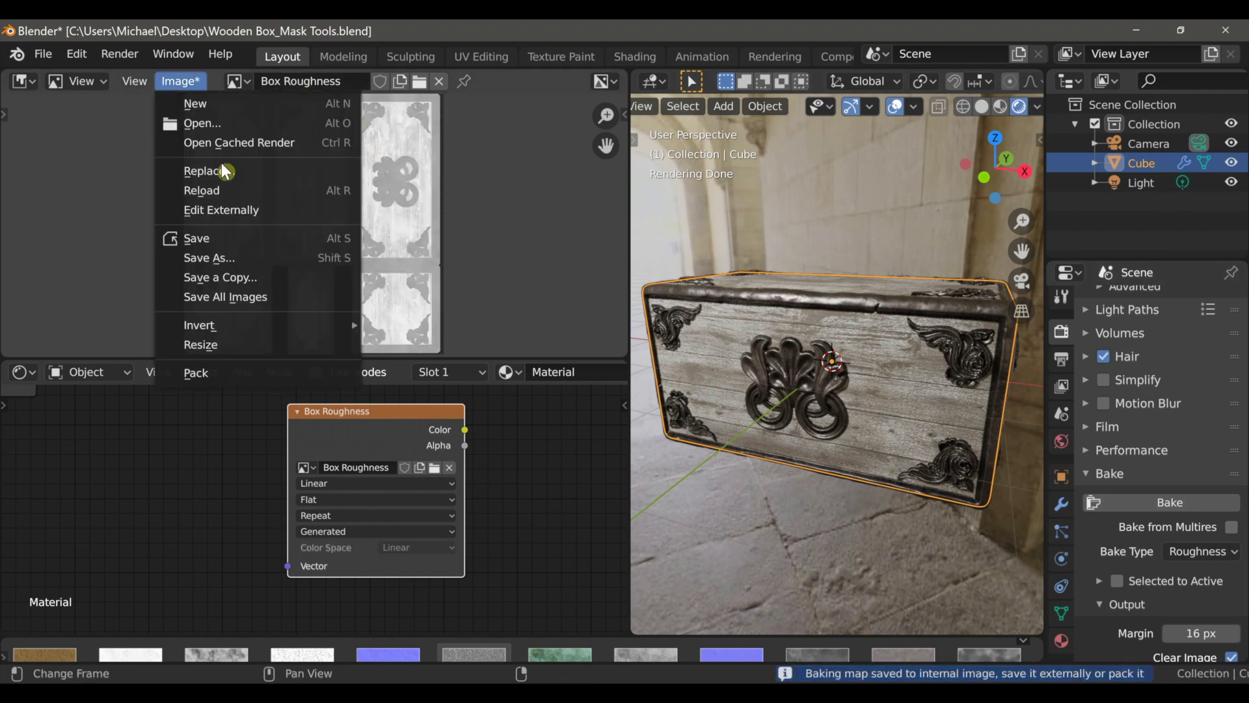
left_click(237, 255)
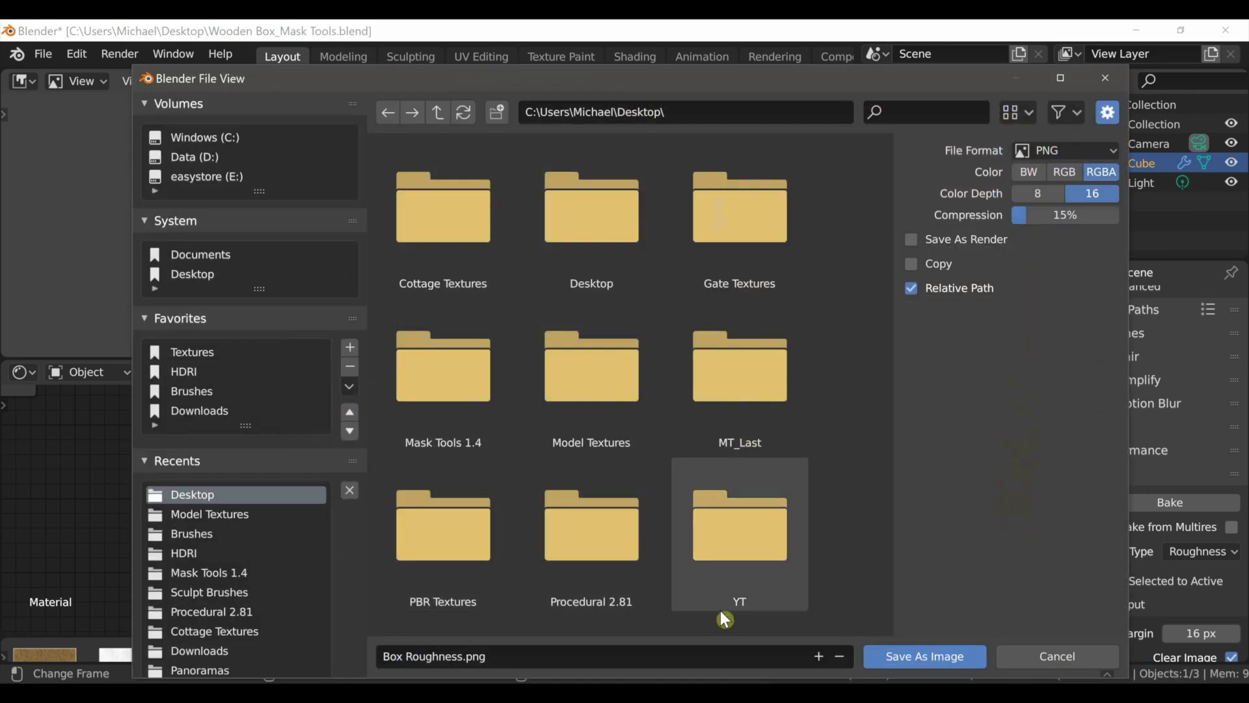
left_click(902, 656)
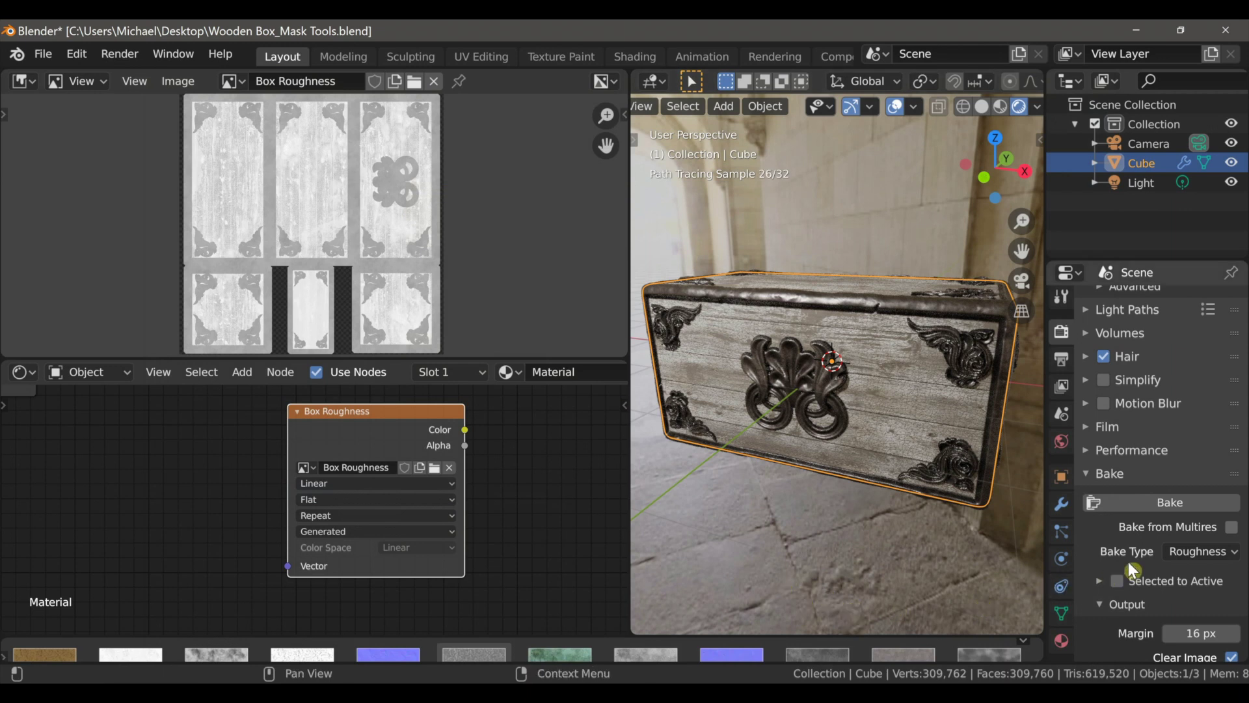
Set the bake type to Normal and replace the node's image with a new 2048 × 2048 px, 32-bit float image named Box Normal
left_click(1200, 554)
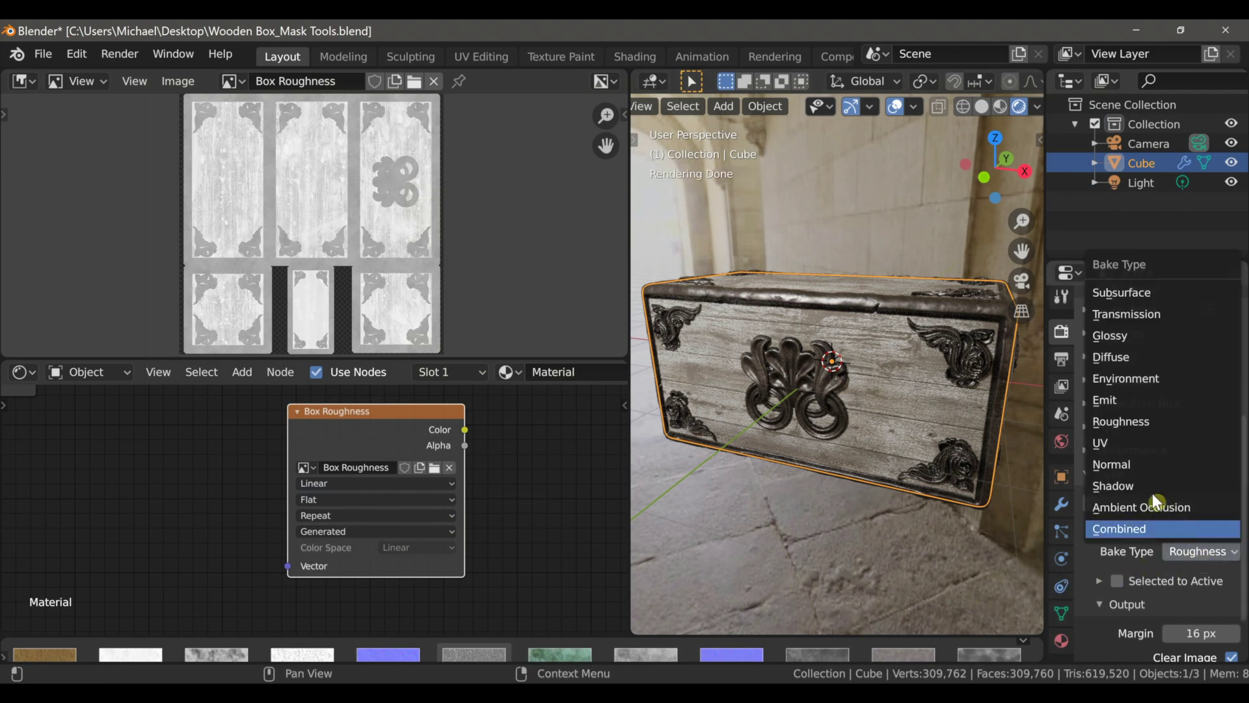
left_click(1142, 467)
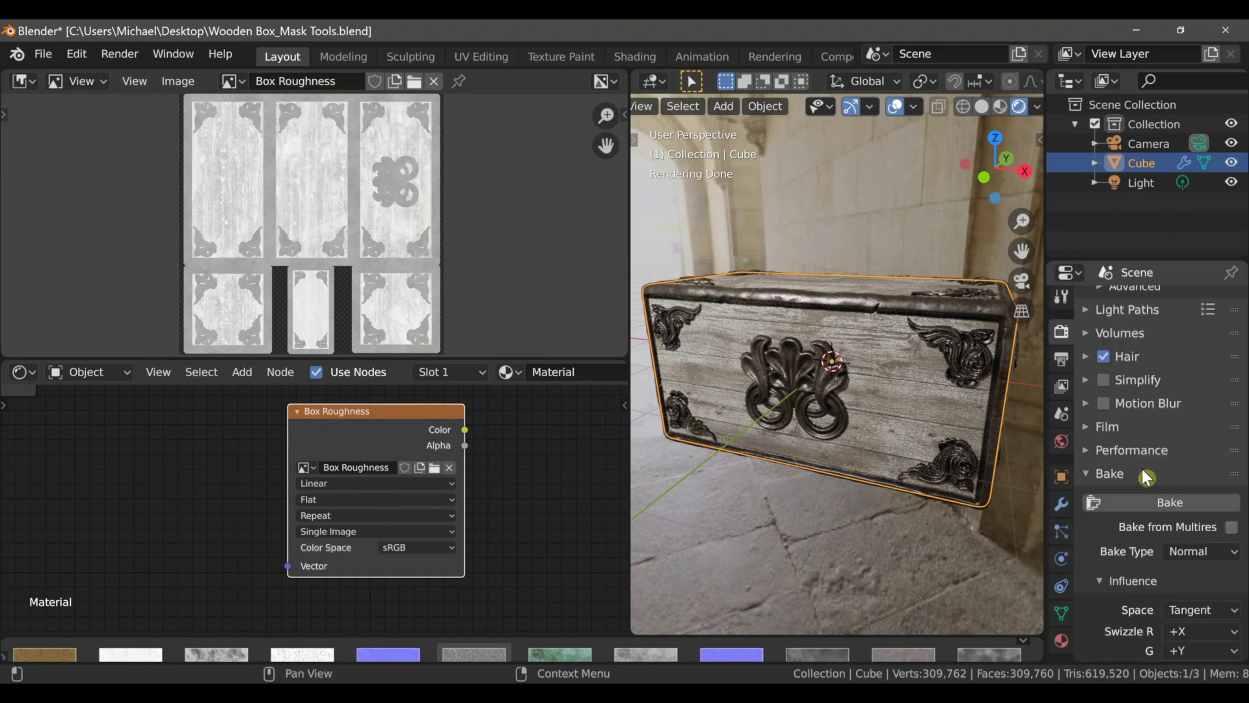
left_click(449, 467)
left_click(358, 464)
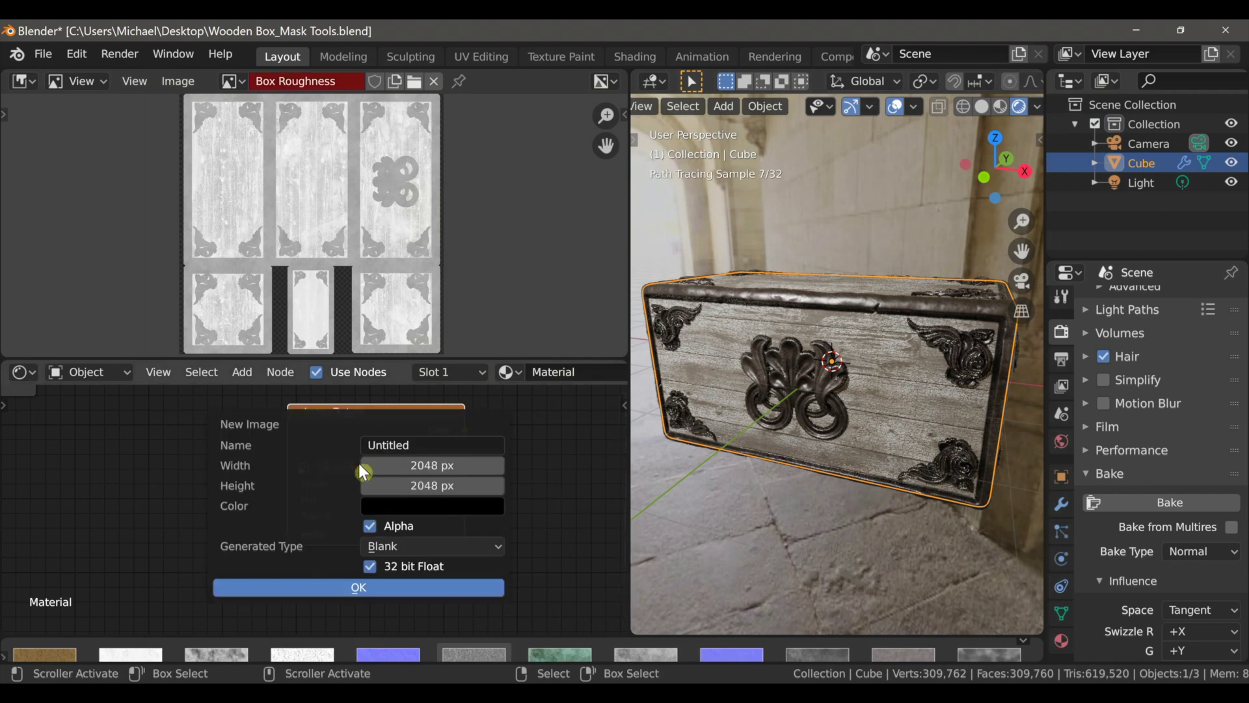
type("Box Normal")
key("Return")
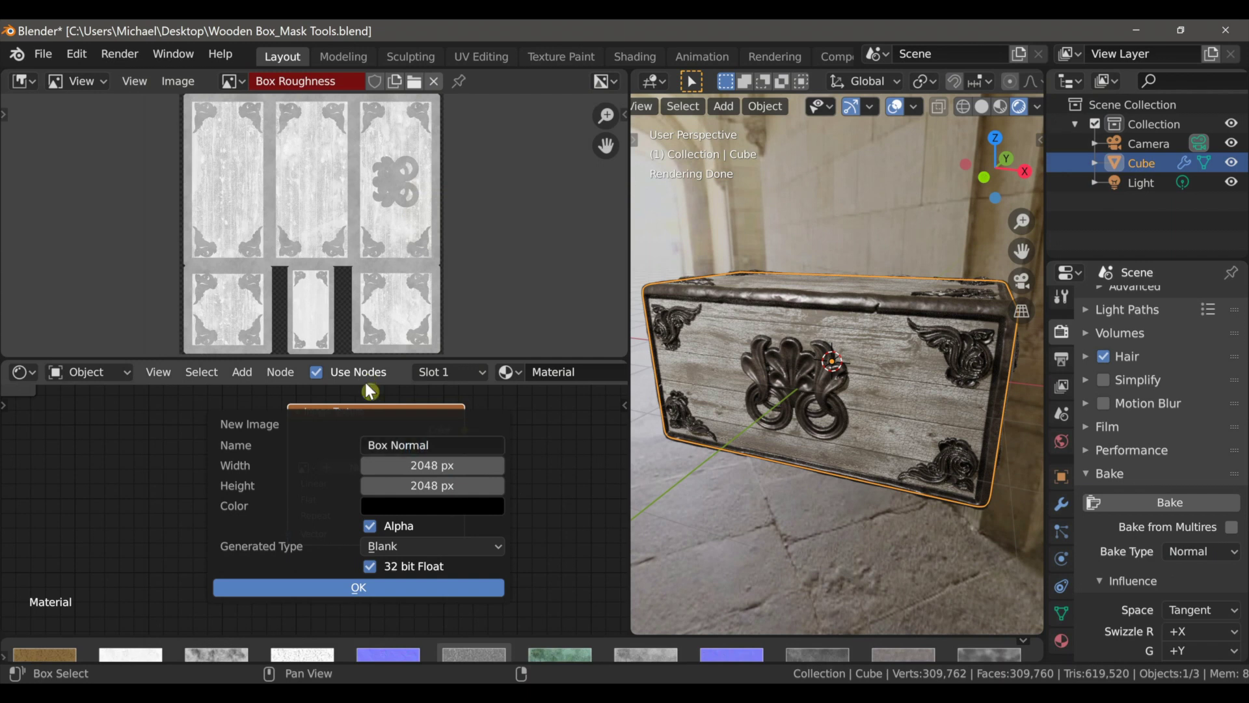
left_click(365, 589)
Bake the normal map into the Box Normal image and save it as Box Normal.png in the Desktop folder
scroll(225, 538, "down", 2)
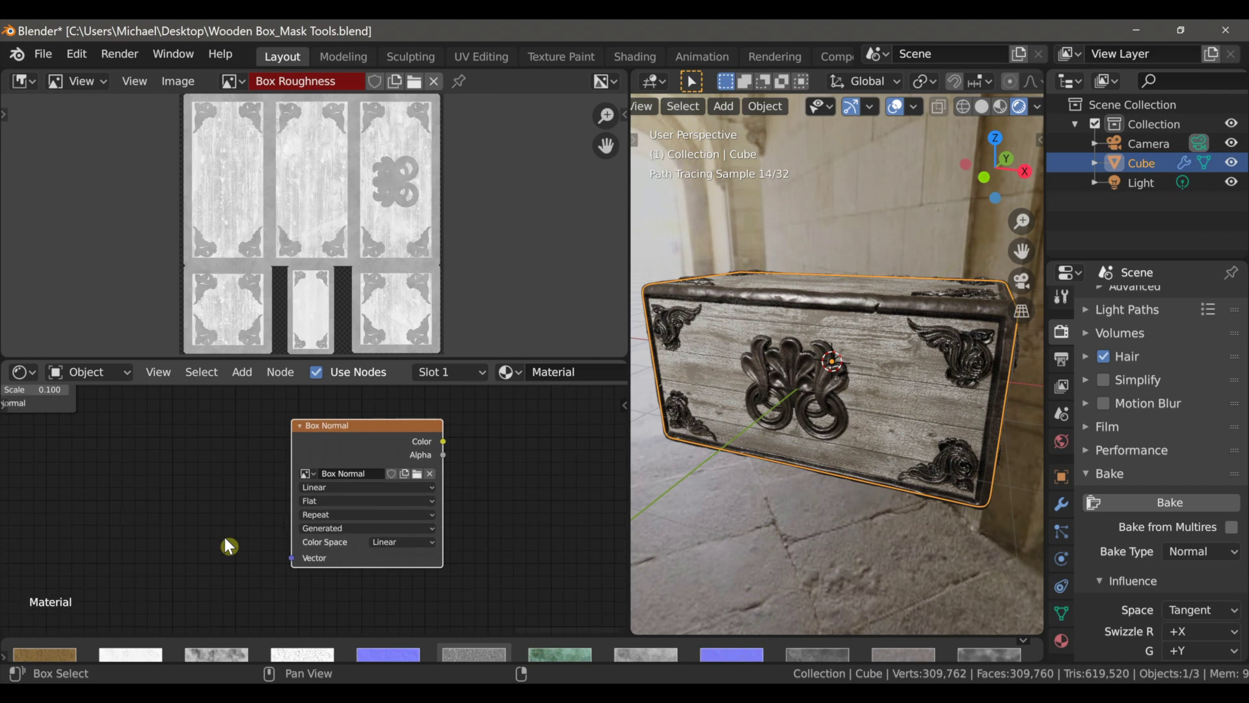
scroll(224, 540, "down", 9)
middle_click_drag(180, 519, 298, 542)
middle_click_drag(79, 475, 170, 484)
scroll(170, 484, "up", 3)
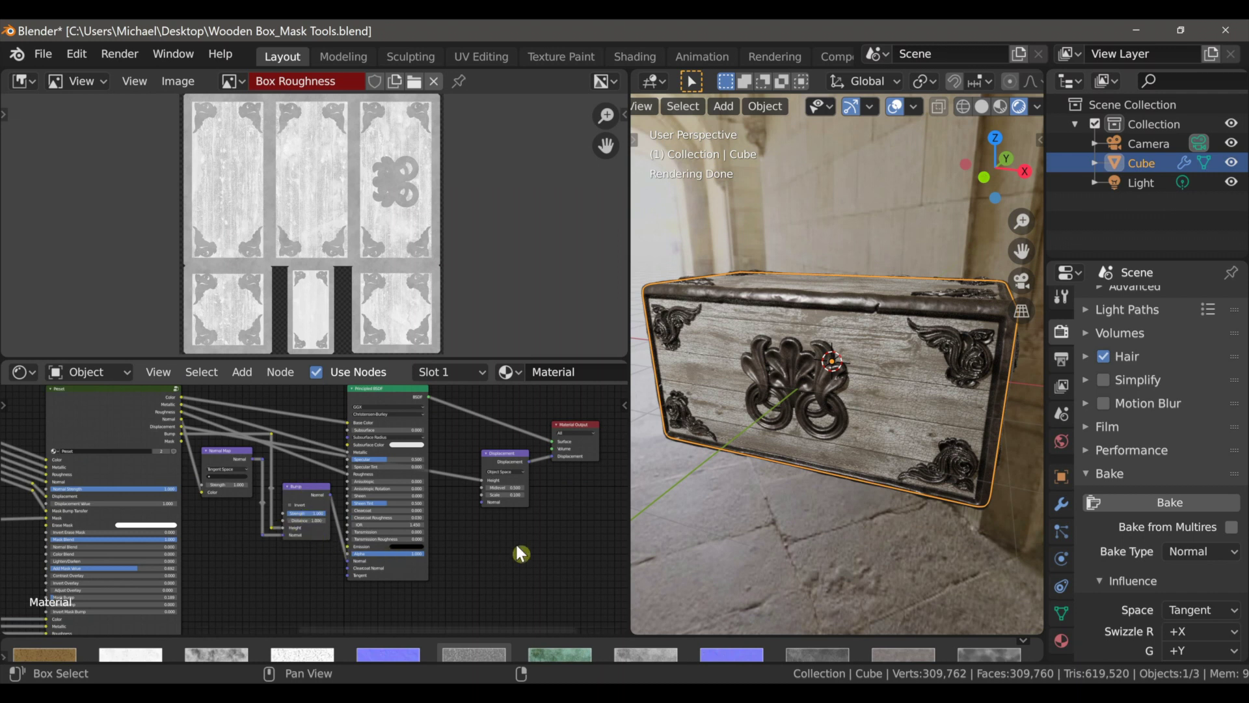
scroll(518, 545, "down", 1)
middle_click_drag(522, 544, 377, 547)
middle_click_drag(544, 516, 499, 501)
left_click(1130, 502)
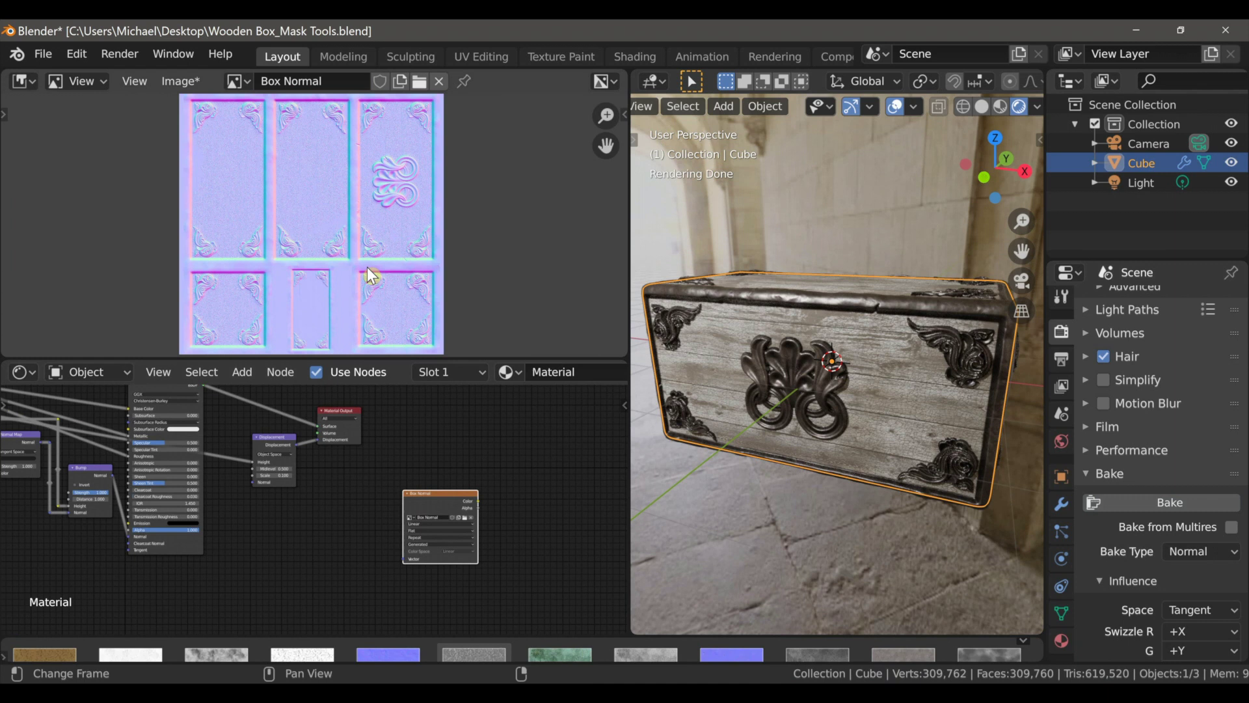
left_click(180, 81)
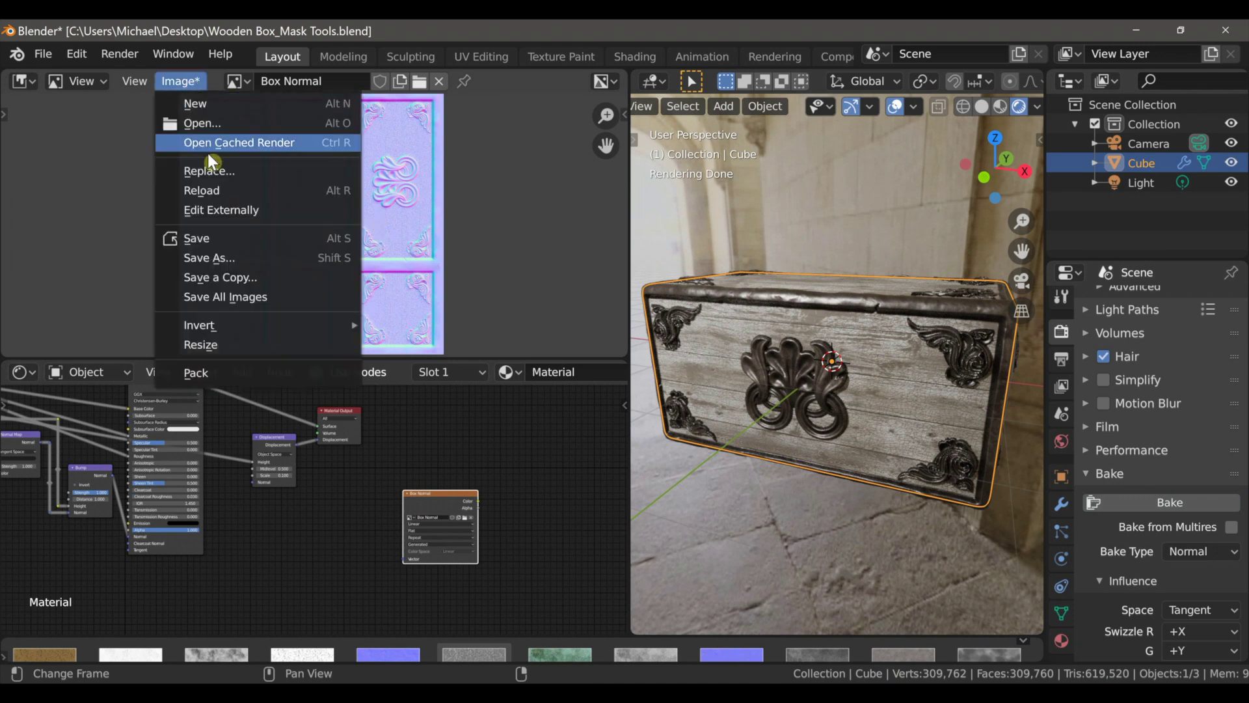
left_click(219, 257)
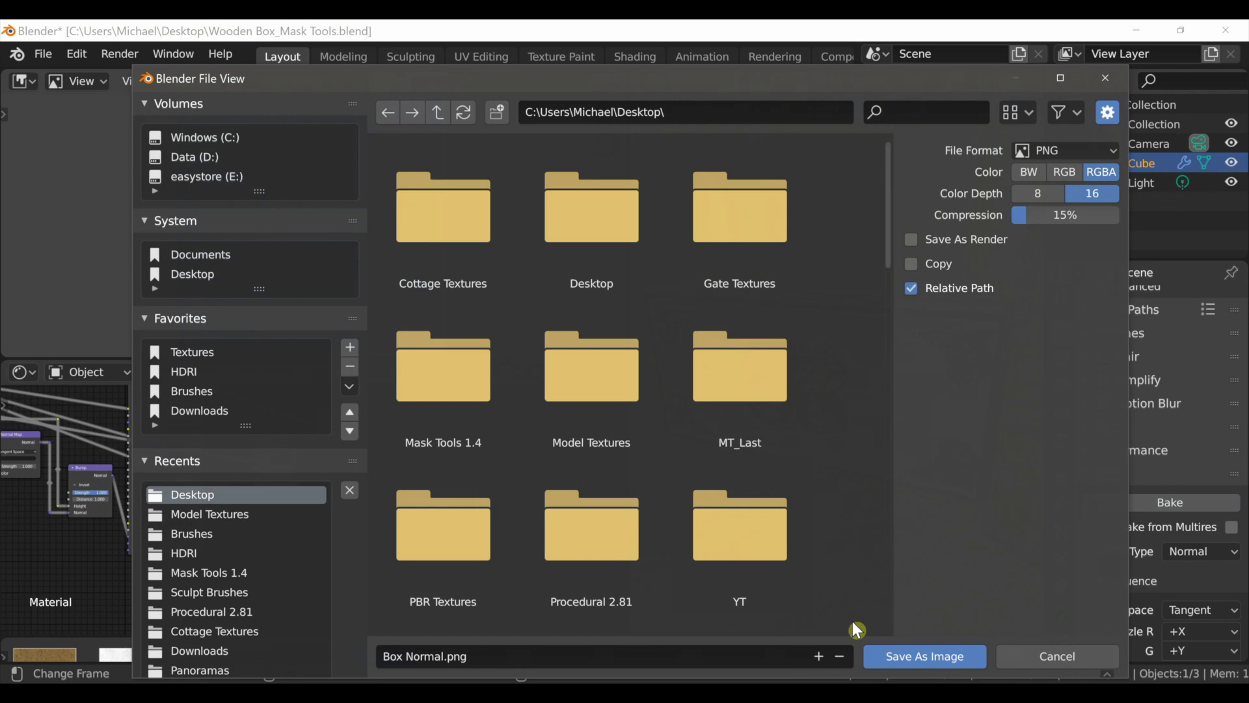
left_click(885, 651)
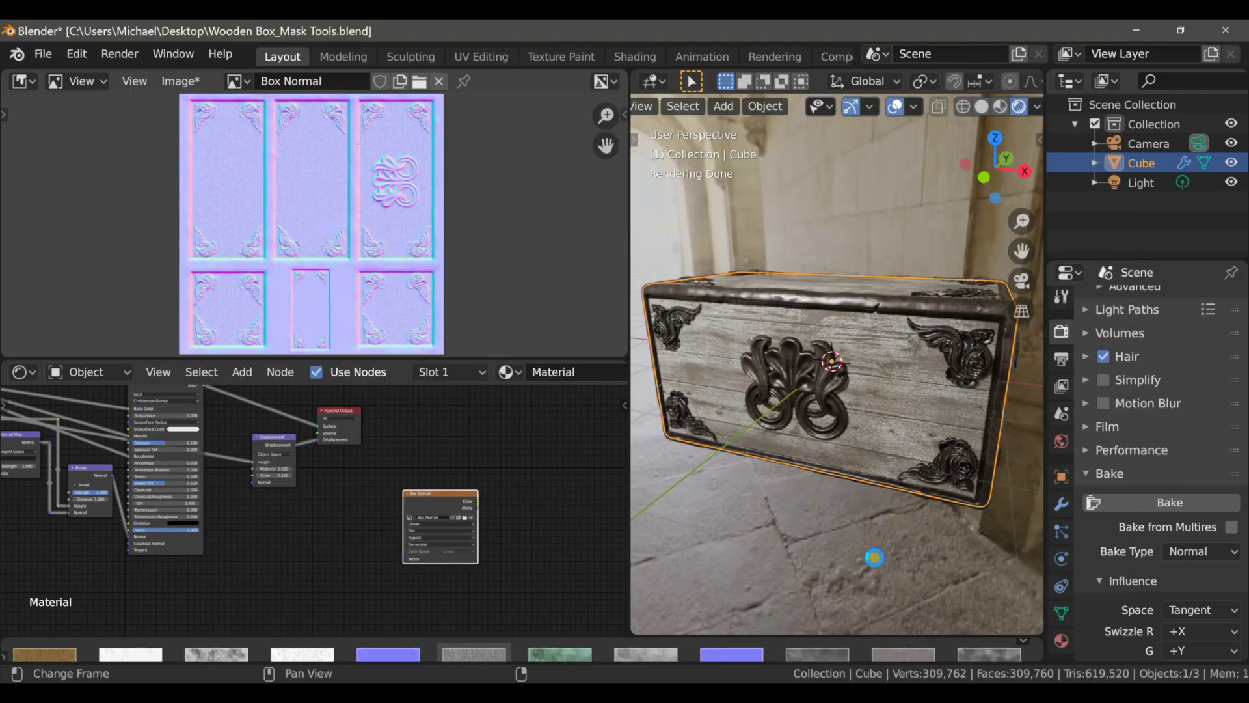
Set the bake type to Combined and preview the Metal group's Displacement output on the box
left_click(1169, 548)
left_click(1162, 530)
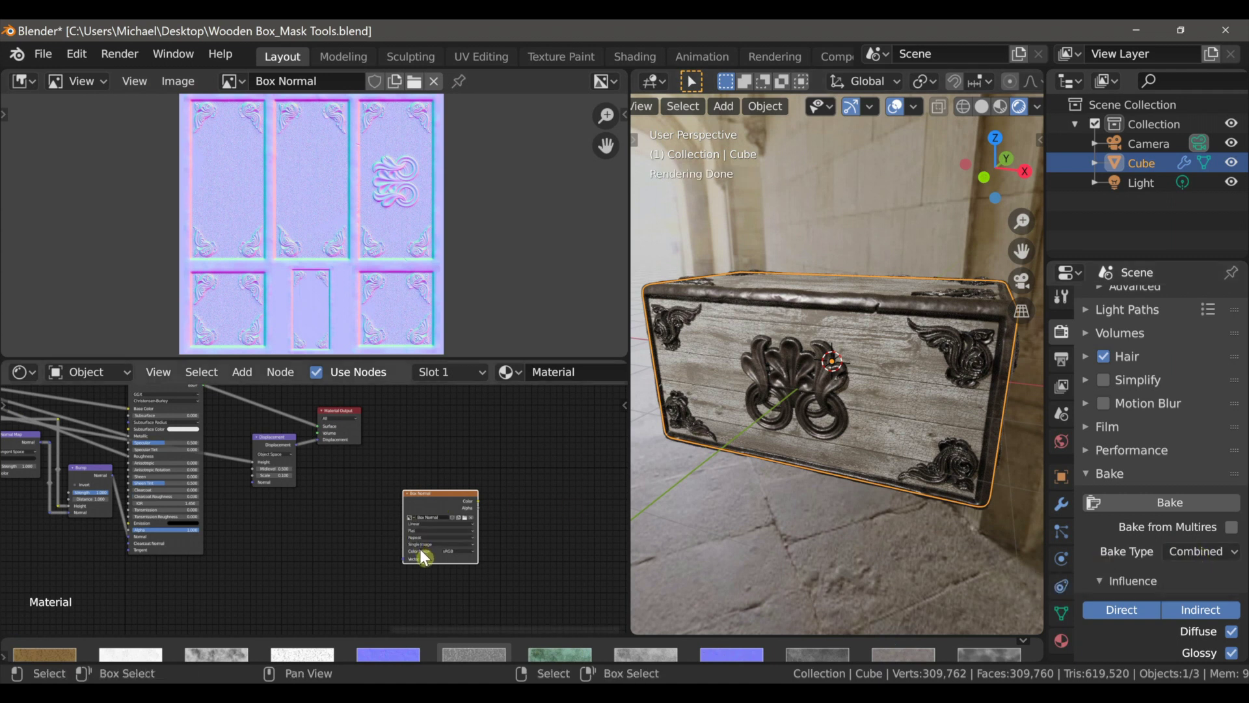
middle_click_drag(247, 518, 432, 536)
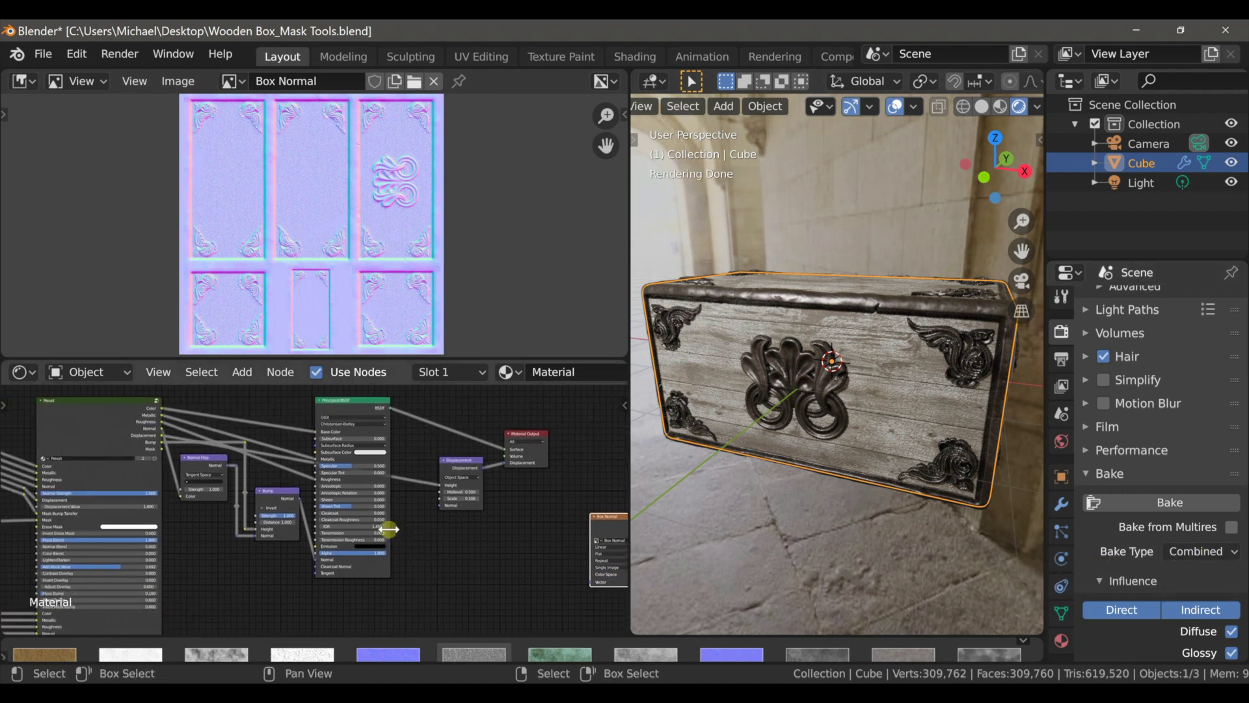
left_click(92, 416, "ctrl+shift")
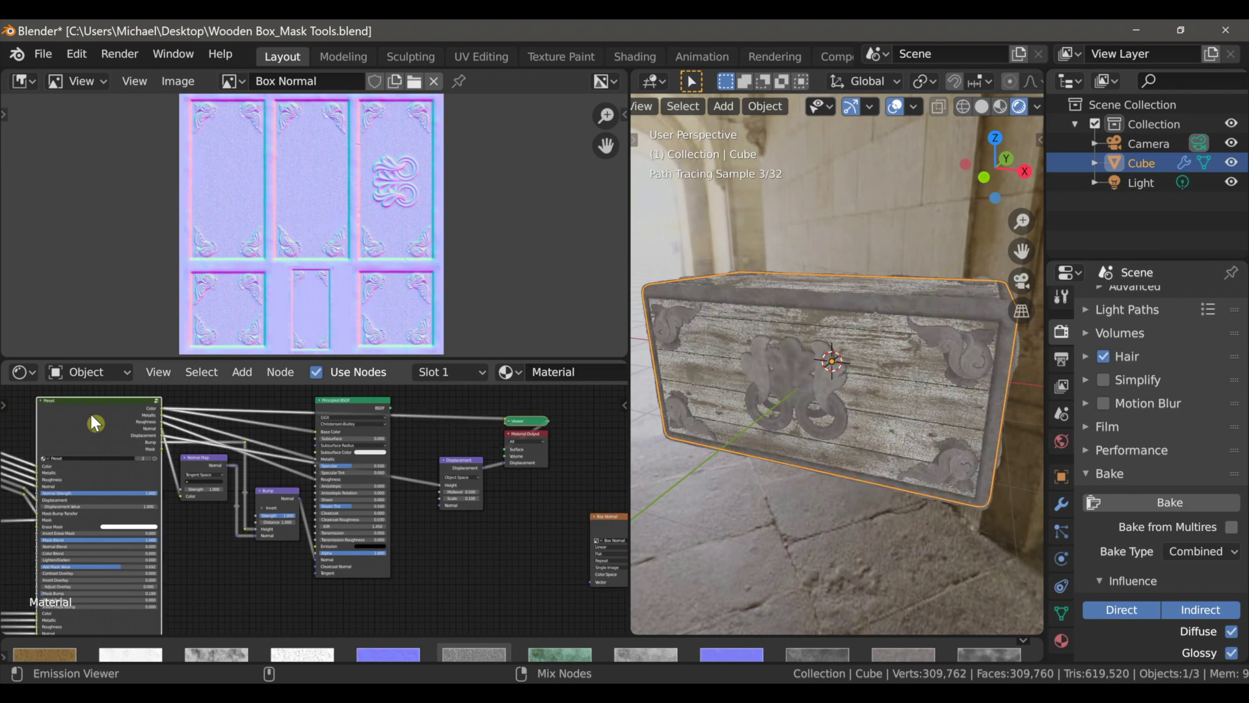
left_click(92, 416, "ctrl+shift")
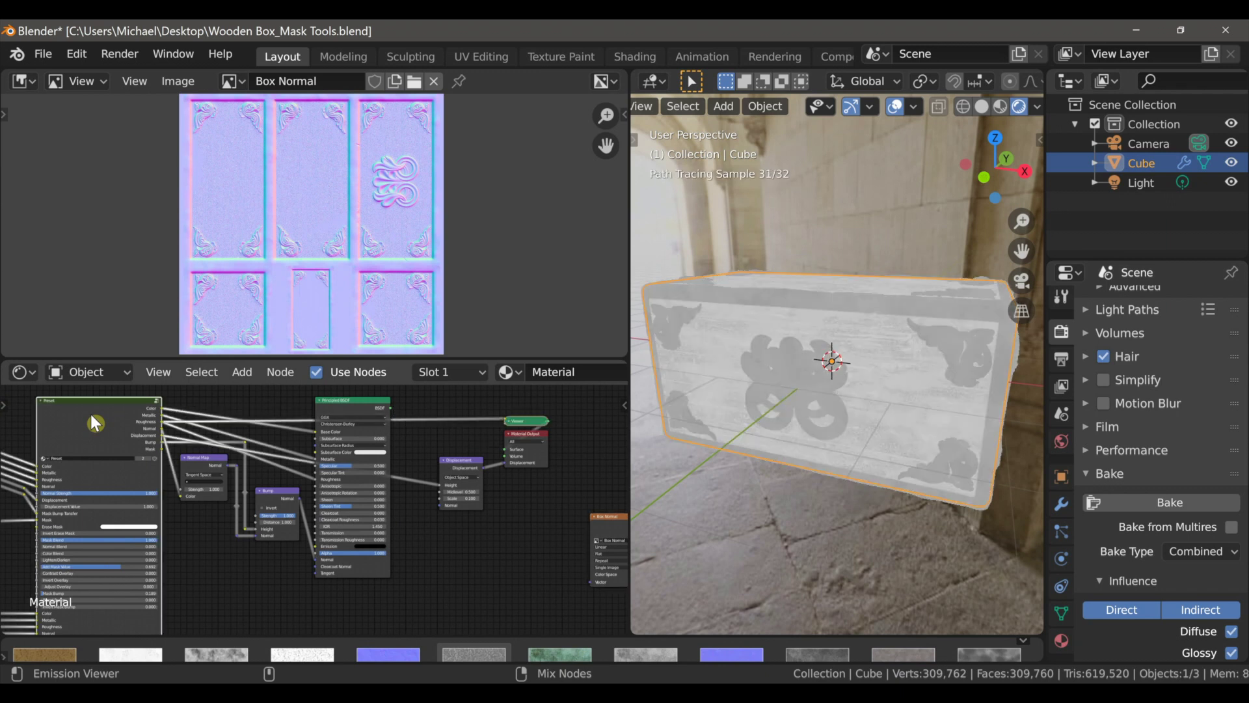
left_click(92, 417, "ctrl+shift")
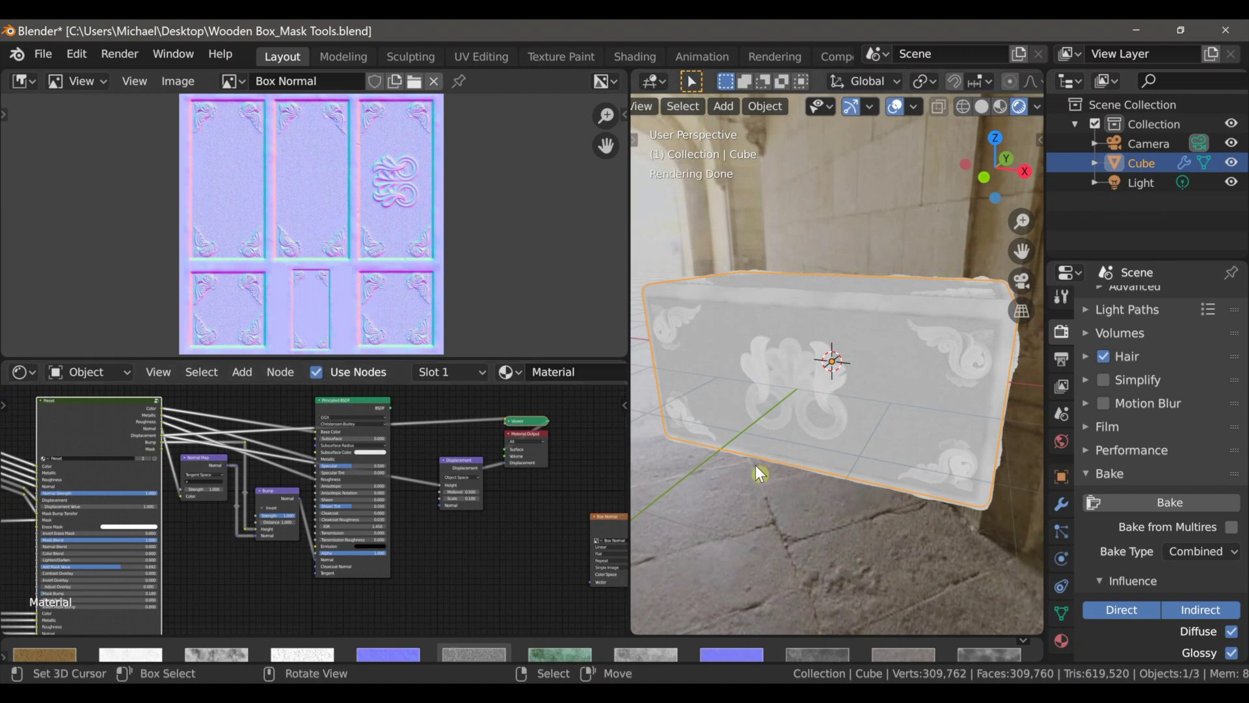
Replace the Box Normal image in the Image Texture node with a new 2048 × 2048 px, 32-bit float image named Box Displacement
scroll(530, 550, "up", 2)
middle_click_drag(531, 552, 295, 537)
scroll(390, 553, "up", 4)
scroll(514, 573, "up", 2)
middle_click_drag(536, 574, 399, 576)
scroll(416, 569, "up", 3)
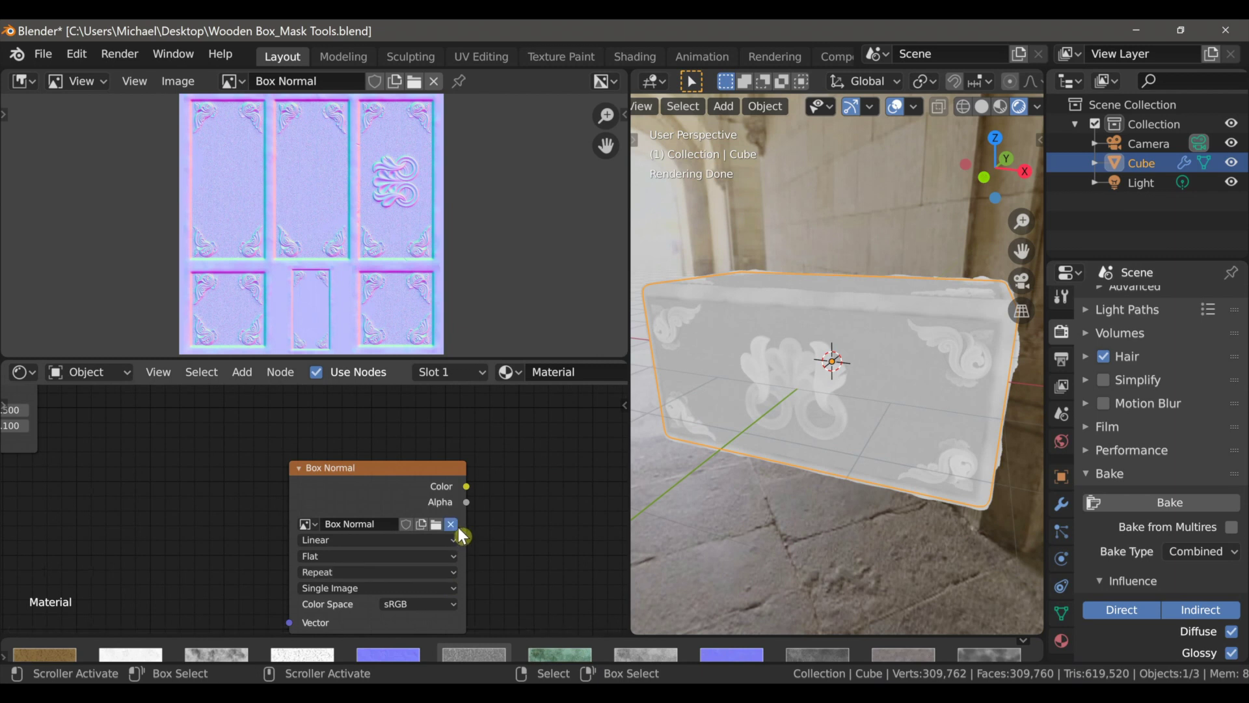
left_click(451, 523)
left_click(361, 478)
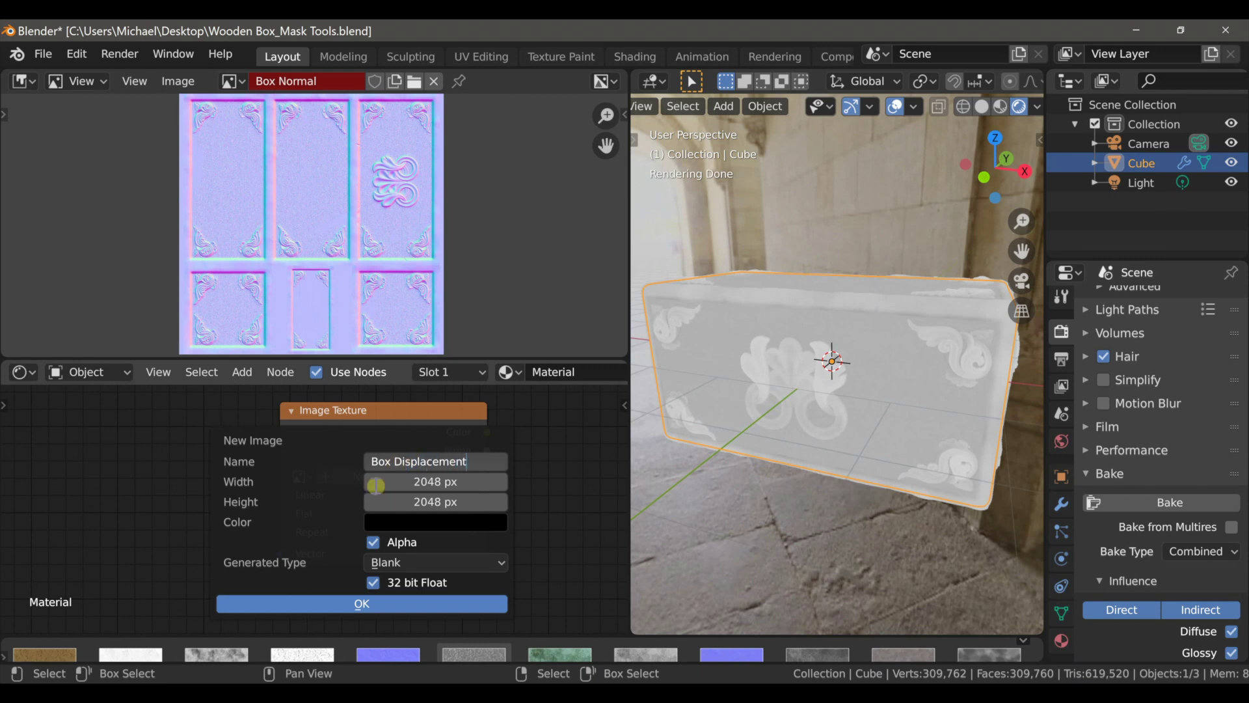
key("Return")
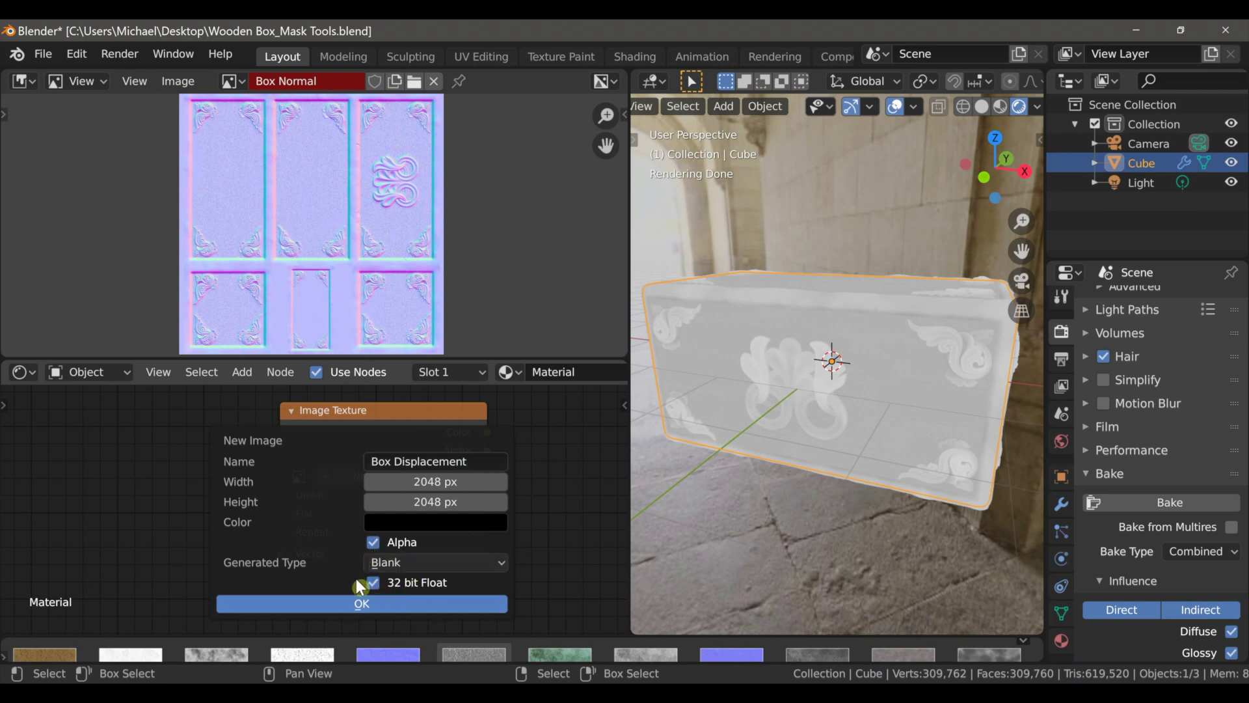
left_click(373, 611)
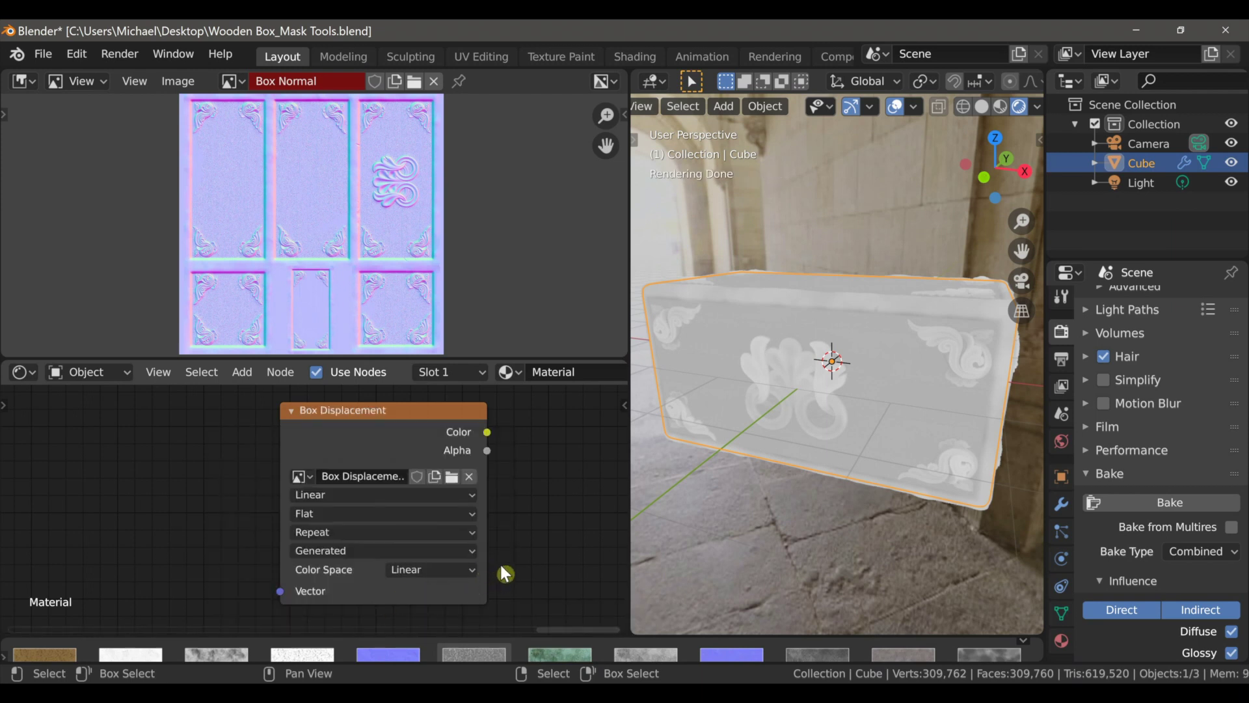
Bake the displacement preview into the Box Displacement image with the Image Texture node selected
left_click(437, 453)
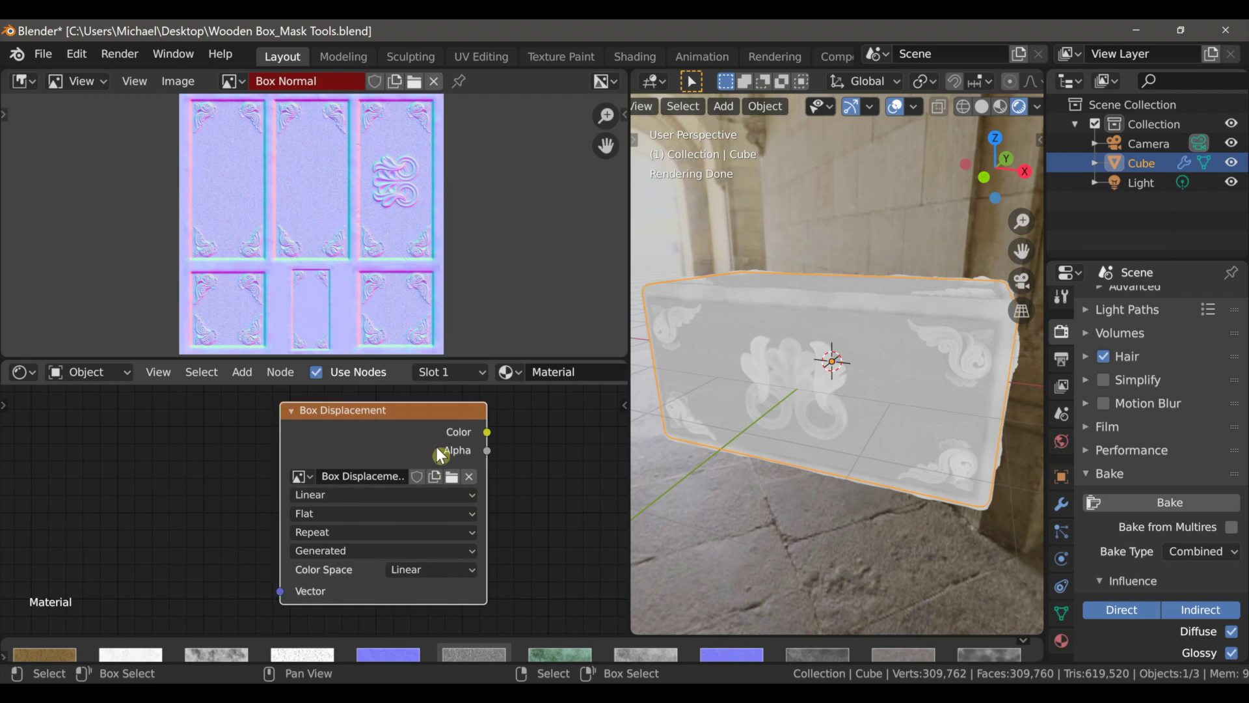
left_click(1176, 507)
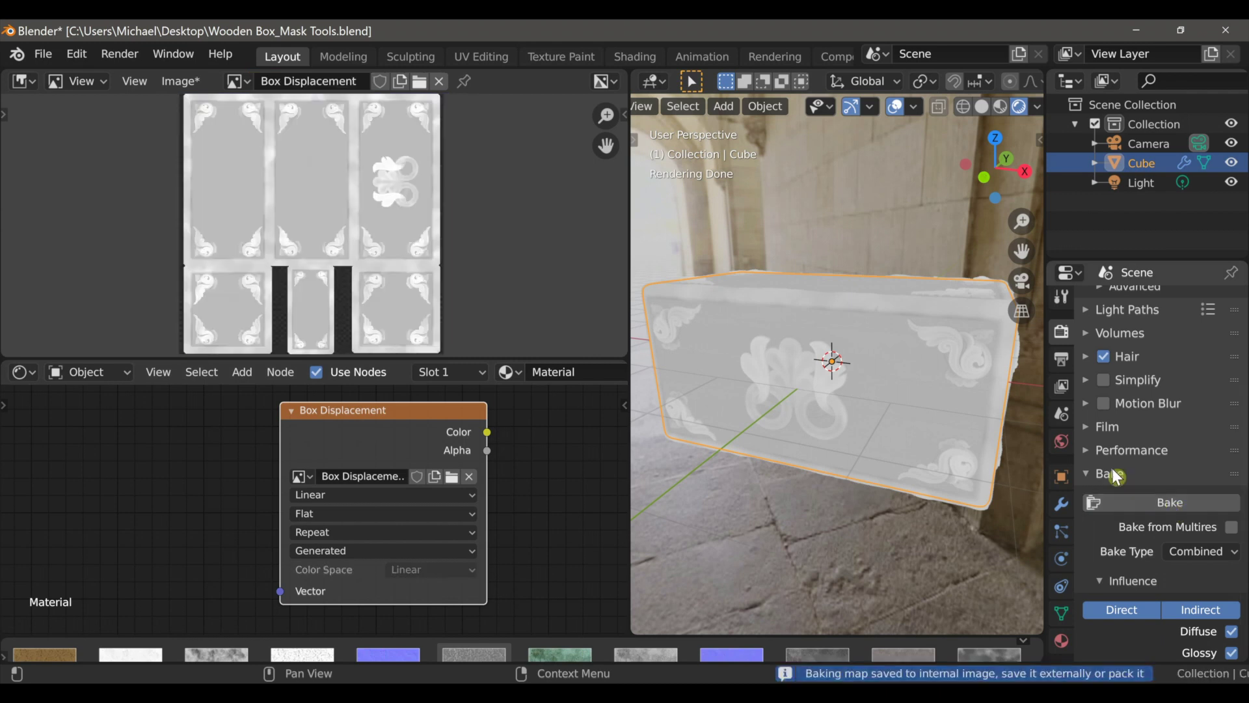
Save the Box Displacement image as a 16-bit RGBA PNG named Box Displacement.png in the Desktop folder
left_click(183, 85)
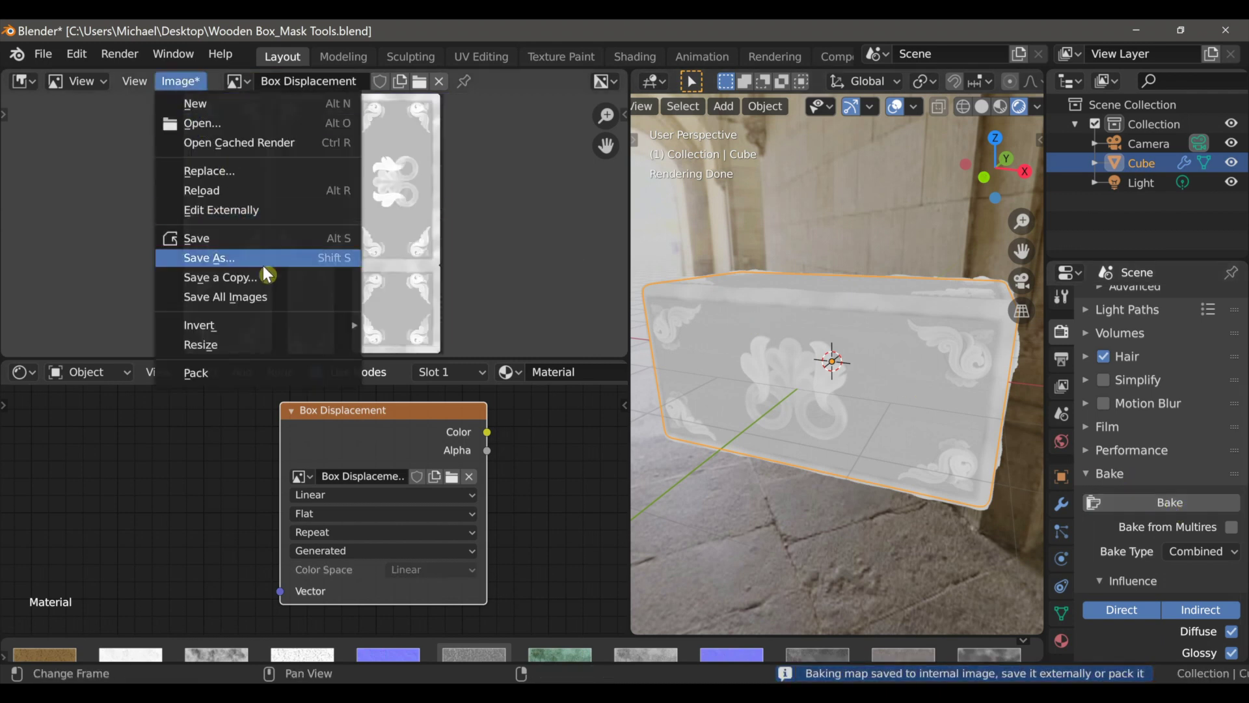
left_click(229, 259)
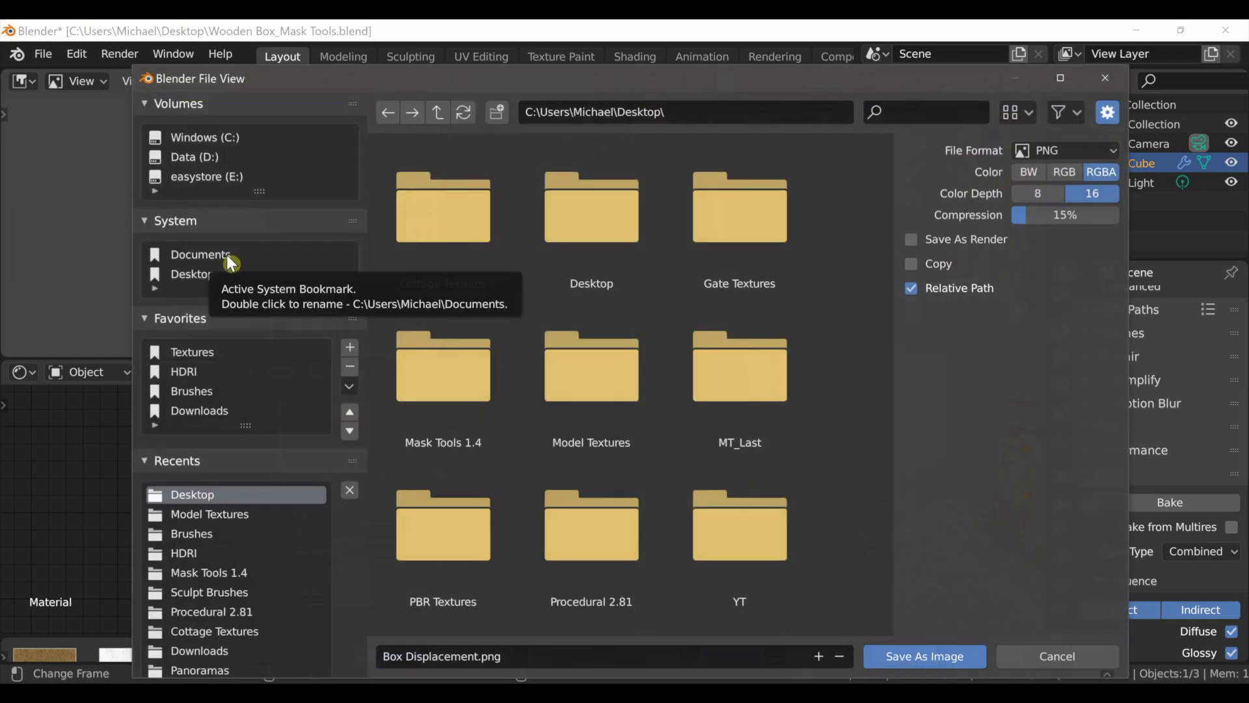
left_click(894, 656)
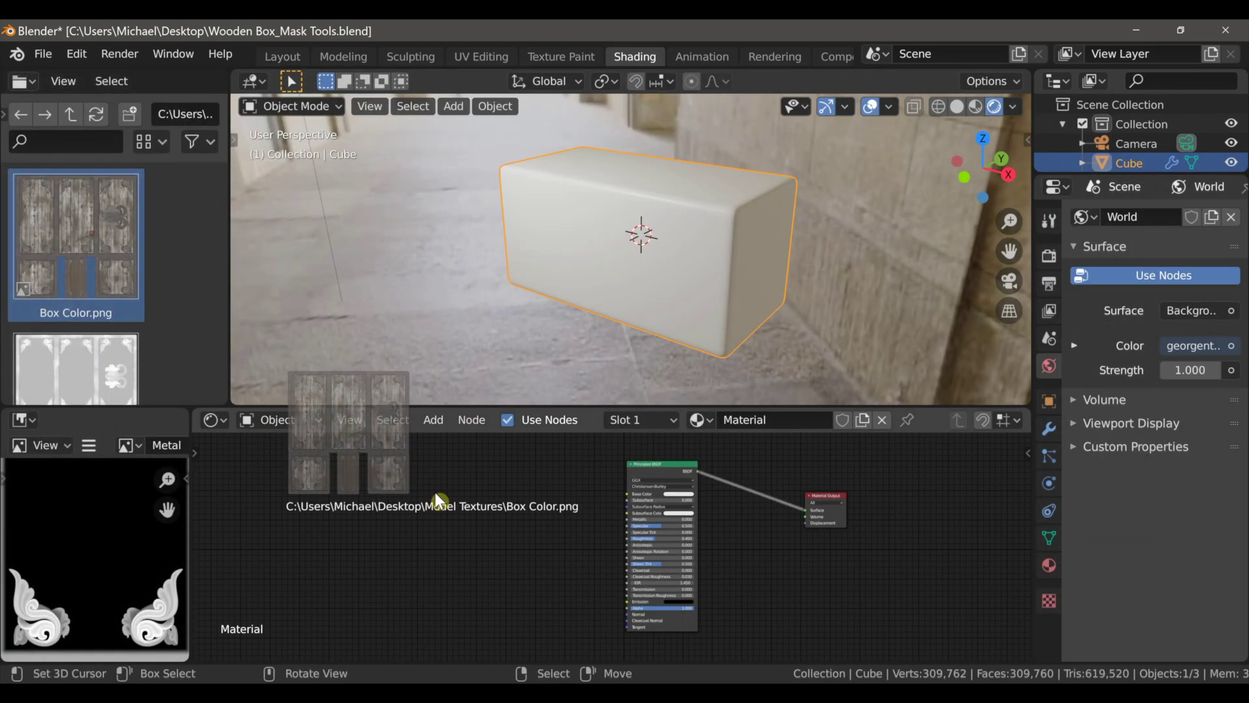
Add Box Color.png to the box's material as an image texture and connect its color to the Principled shader's Base Color
mouse_move(418, 488)
left_mouse_down()
mouse_move(468, 514)
mouse_move(629, 485)
left_mouse_up()
middle_click_drag(480, 495, 494, 513)
left_click_drag(488, 508, 507, 444)
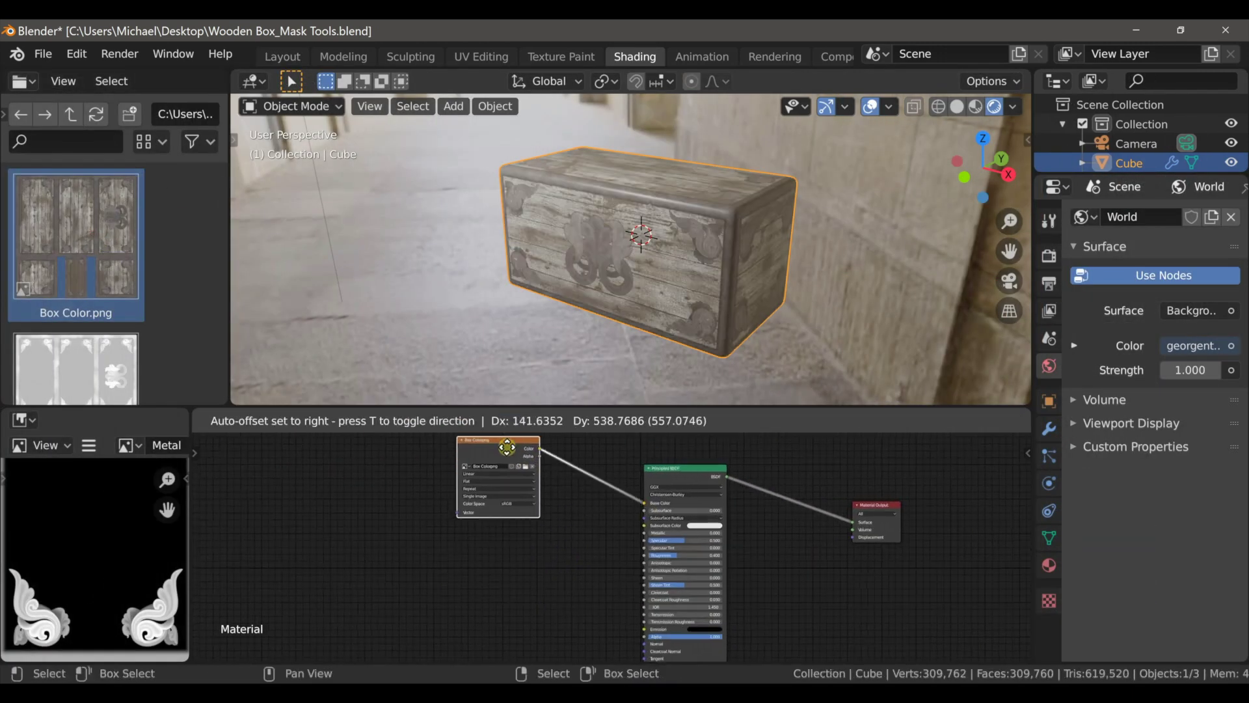
Add Box Metallic.png as an image texture, connect its color to the shader's Metallic input and set it to Non-Color
scroll(124, 335, "down", 7)
scroll(123, 335, "down", 1)
left_click_drag(122, 326, 298, 459)
left_click_drag(353, 483, 645, 534)
left_click(517, 588)
left_click(519, 615)
Add Box Roughness.png as an image texture, connect its color to the shader's Roughness input and set it to Non-Color
scroll(78, 345, "down", 6)
mouse_move(106, 368)
left_mouse_down()
mouse_move(334, 544)
mouse_move(394, 537)
mouse_move(402, 439)
mouse_move(644, 555)
left_mouse_up()
left_click(416, 587)
left_click(416, 617)
Add Box Normal.png as an image texture beside the metallic texture and set its color space to Non-Color
scroll(112, 307, "up", 2)
left_click_drag(107, 235, 290, 533)
left_click_drag(309, 542, 385, 532)
middle_click_drag(544, 584, 563, 555)
scroll(560, 555, "up", 1)
left_click(433, 566)
left_click(443, 599)
Add a Normal Map node and link the Box Normal color through it to the shader's Normal input
key("shift+a")
mouse_move(586, 593)
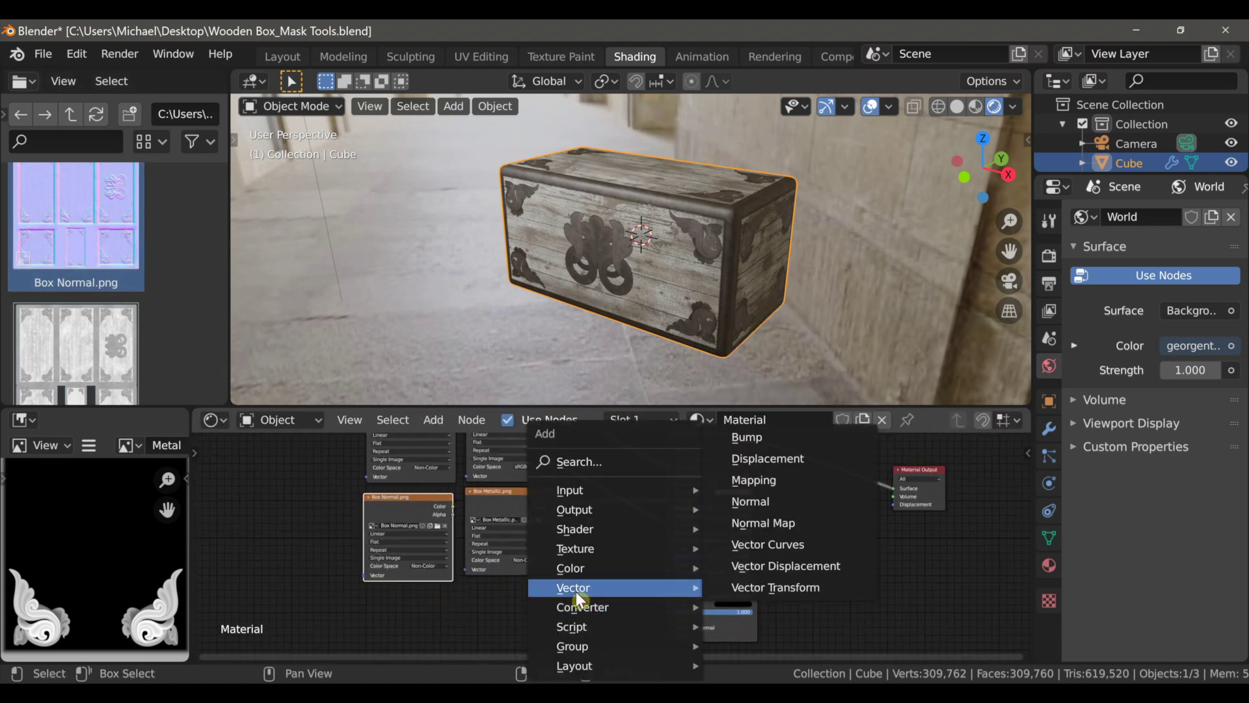
left_click(761, 523)
left_click(583, 545)
middle_click_drag(650, 570, 643, 548)
left_click_drag(630, 535, 661, 598)
left_click_drag(446, 485, 574, 572)
Add a Displace modifier to the box with UV texture coordinates and a new texture
middle_click_drag(578, 352, 602, 281)
scroll(565, 337, "up", 2)
scroll(565, 337, "down", 1)
scroll(615, 280, "down", 1)
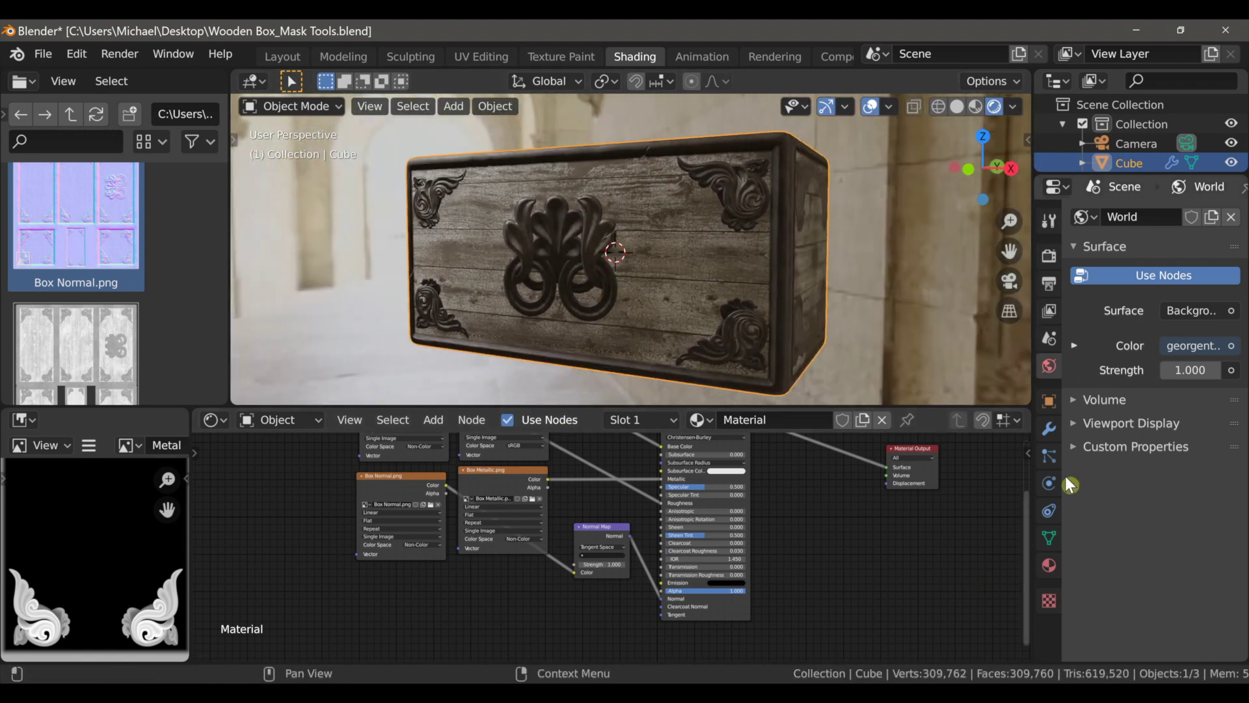
left_click(1049, 430)
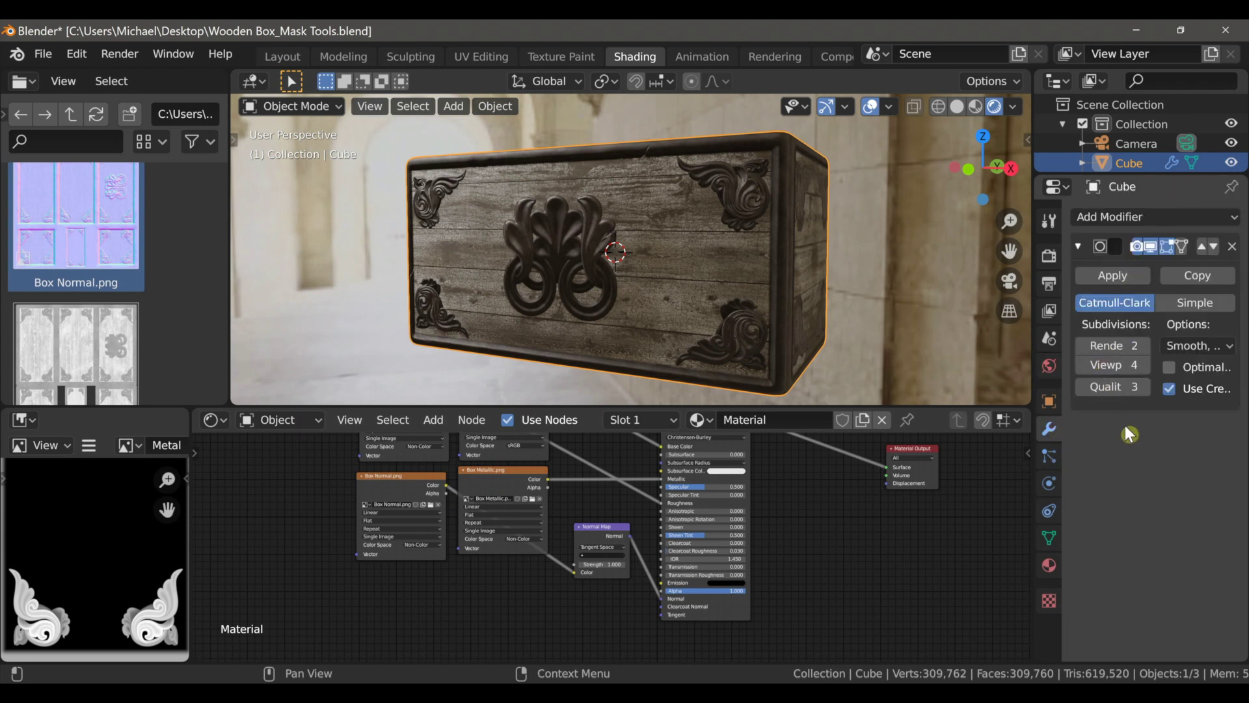
left_click(1114, 218)
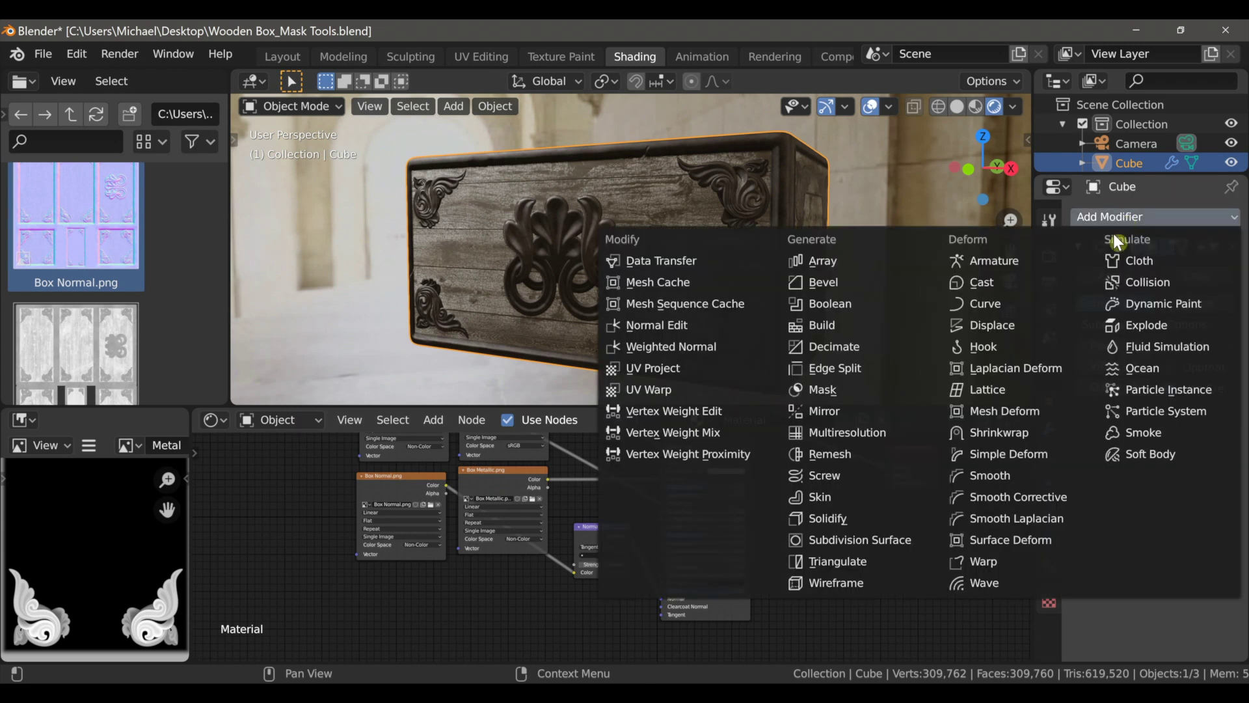
left_click(1021, 327)
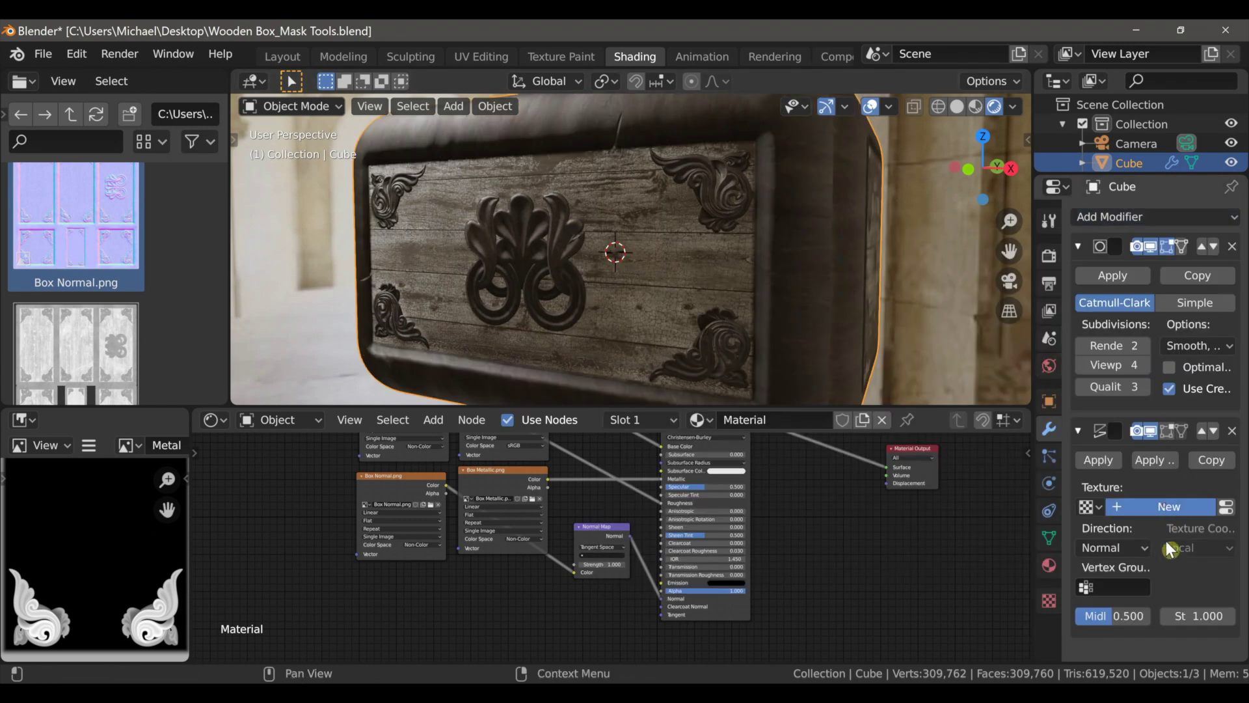
left_click(1185, 551)
left_click(1127, 628)
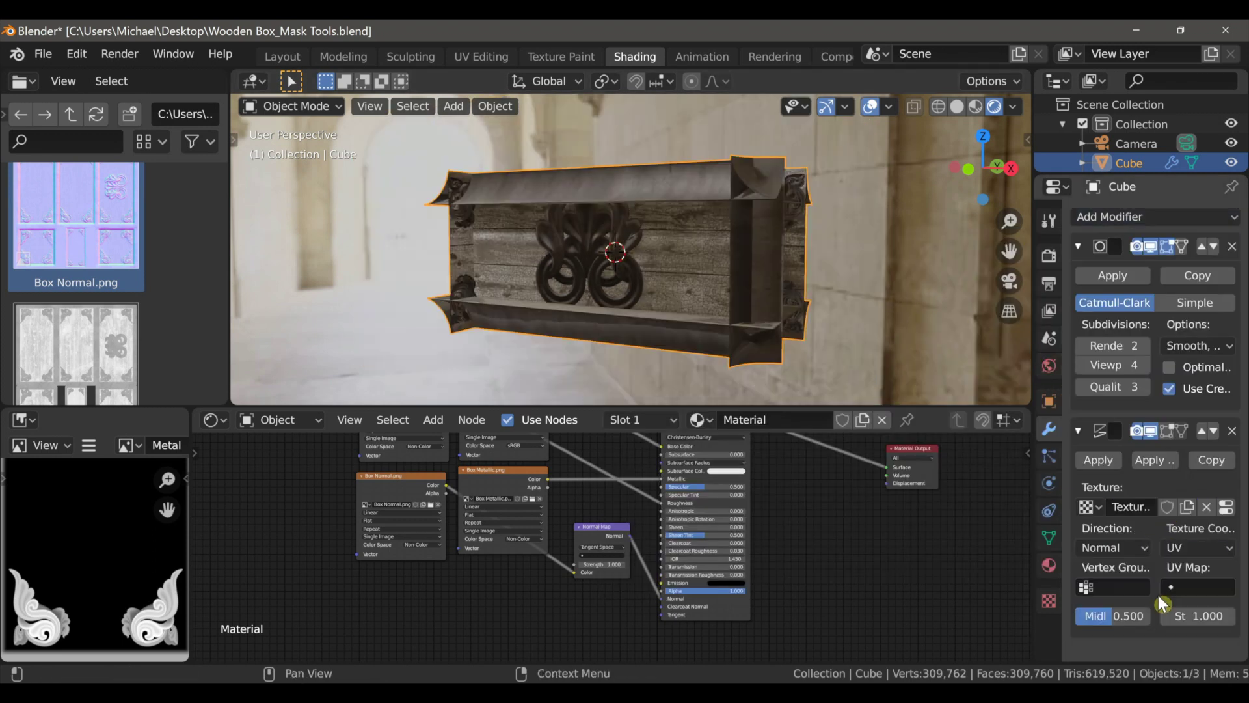
Assign the Box Displacement image to the Displace modifier's new texture
left_click(1048, 597)
left_click(1083, 553)
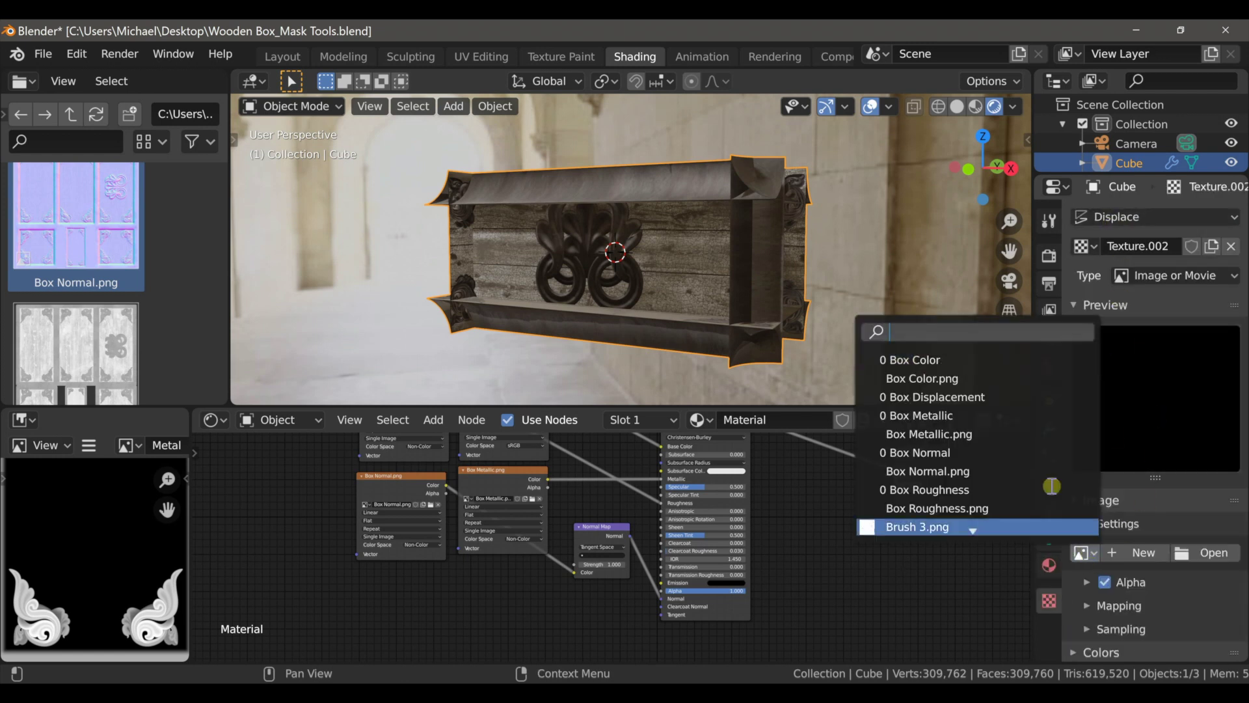
left_click(1027, 402)
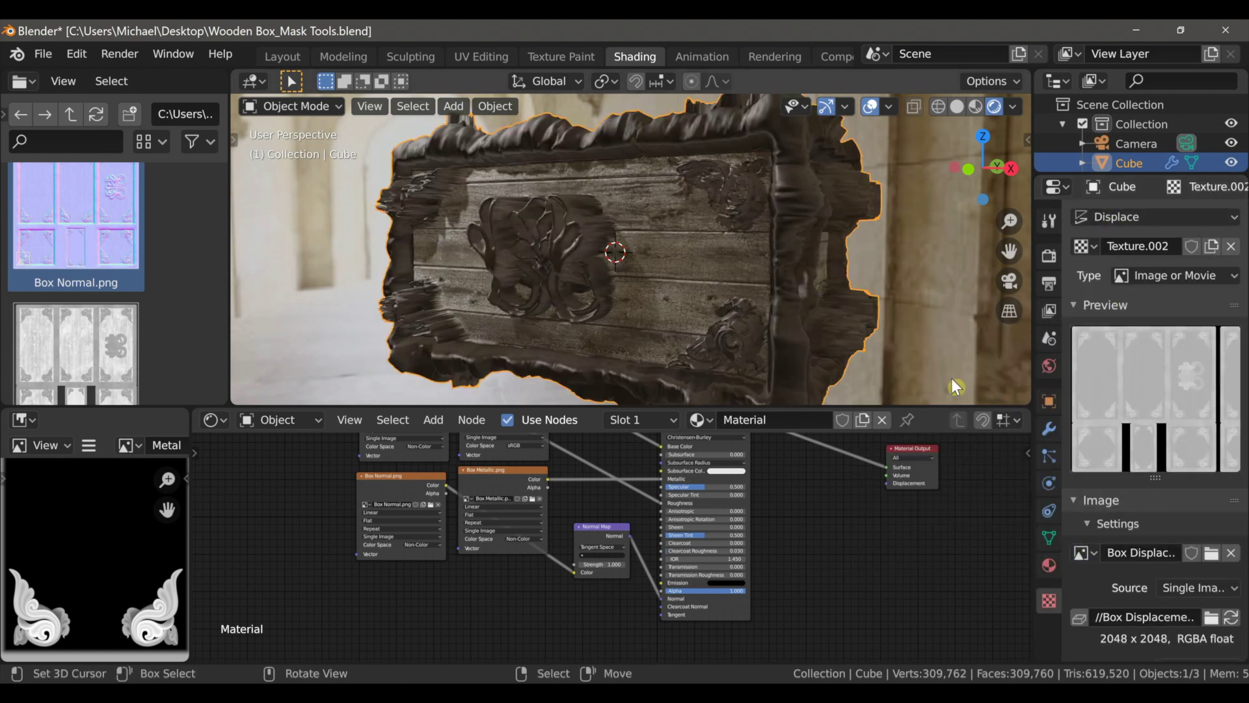
Lower the Displace modifier's strength to 0.1
scroll(661, 332, "down", 1)
middle_click_drag(662, 332, 699, 335)
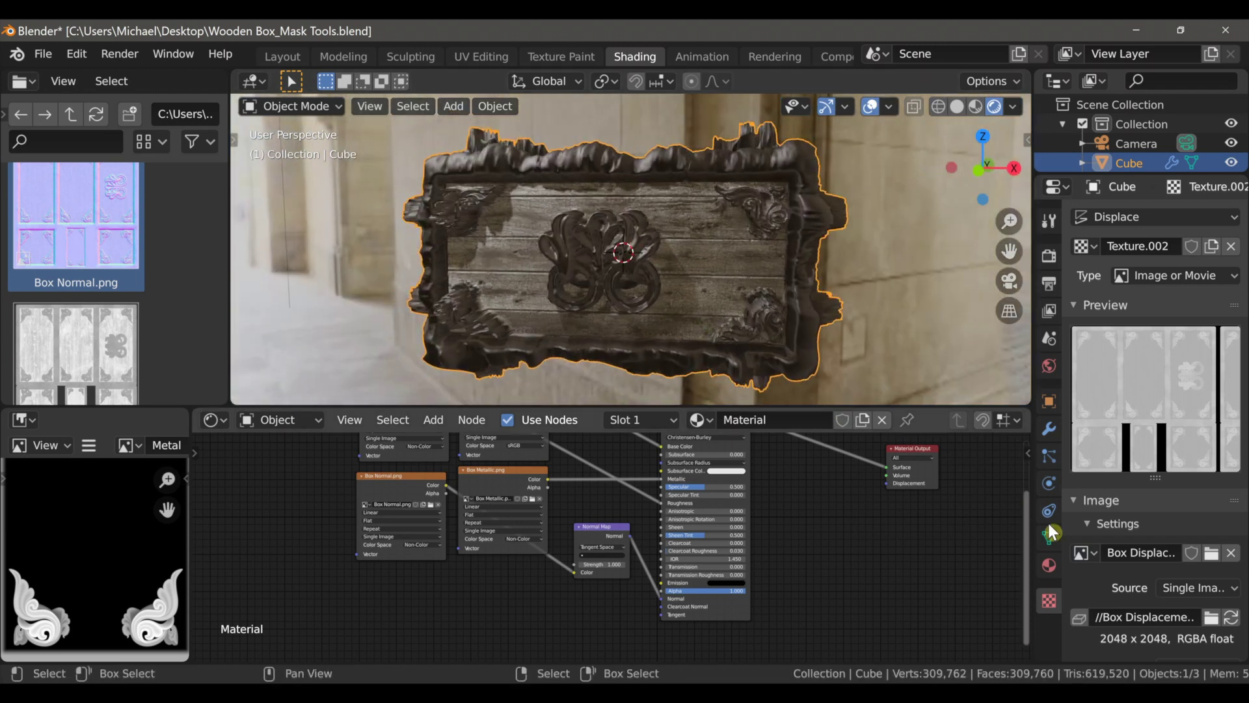
left_click(1050, 431)
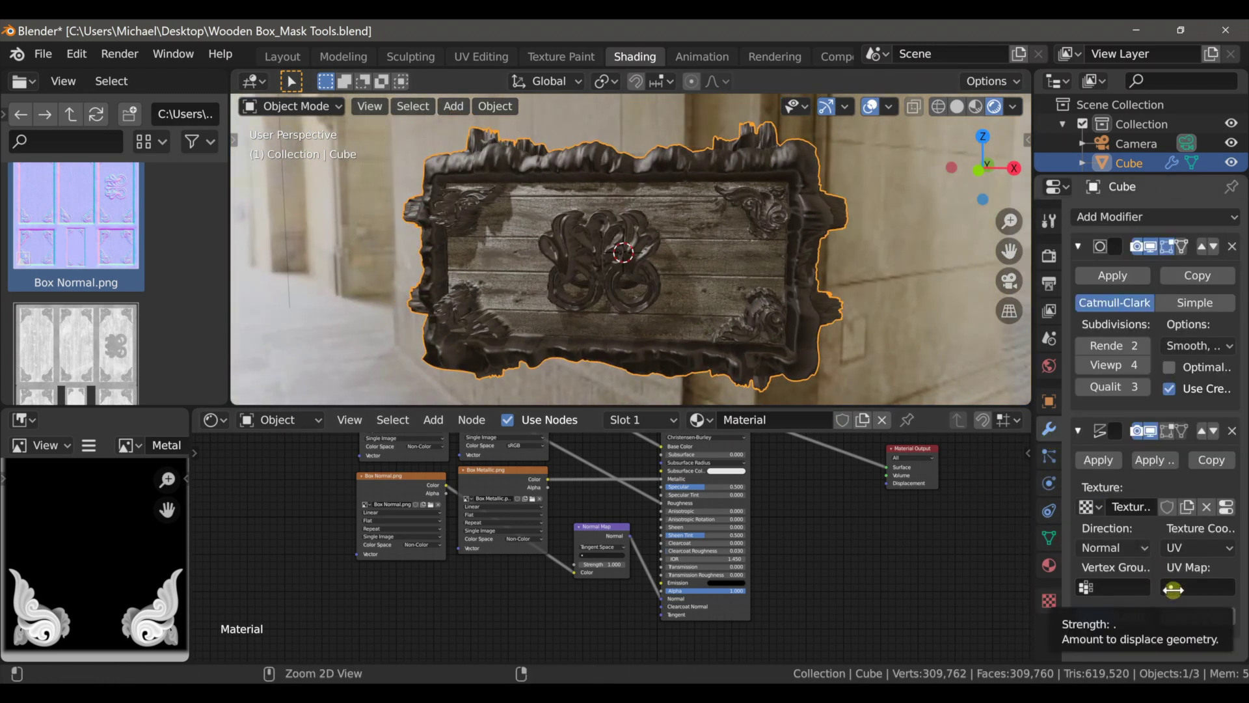
scroll(1198, 618, "down", 8, "ctrl")
left_click(1051, 436)
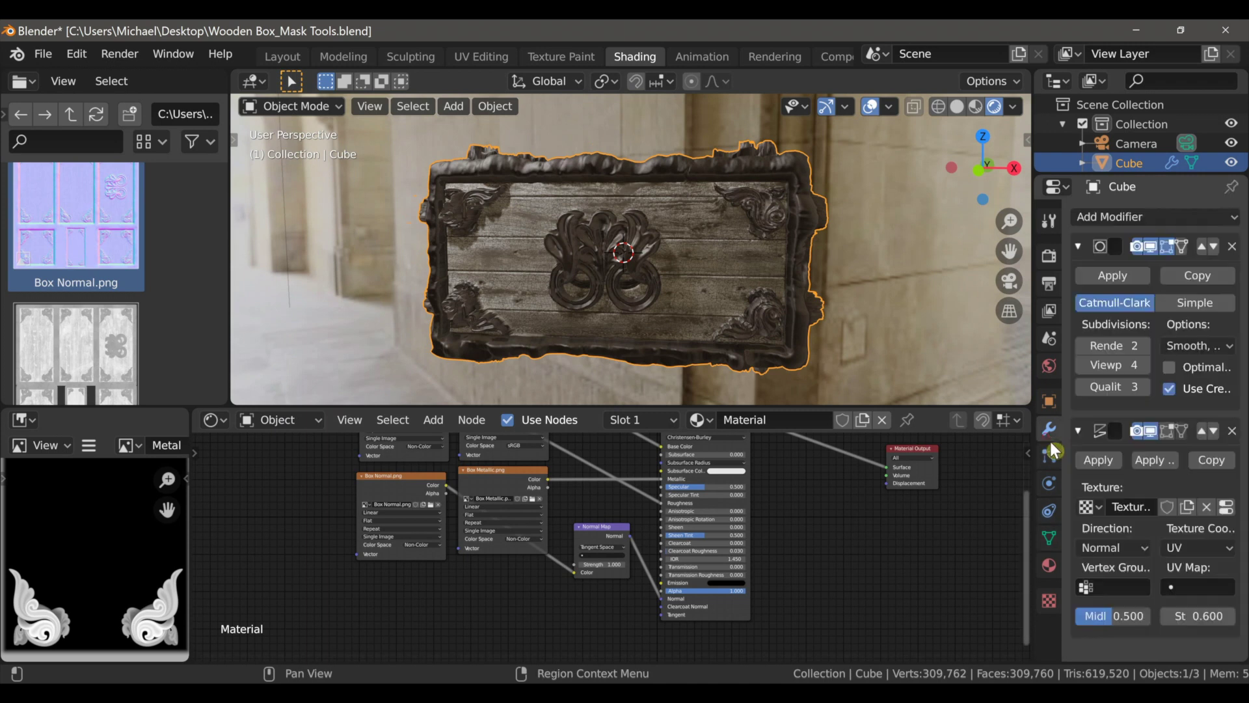
scroll(1179, 617, "down", 5, "ctrl")
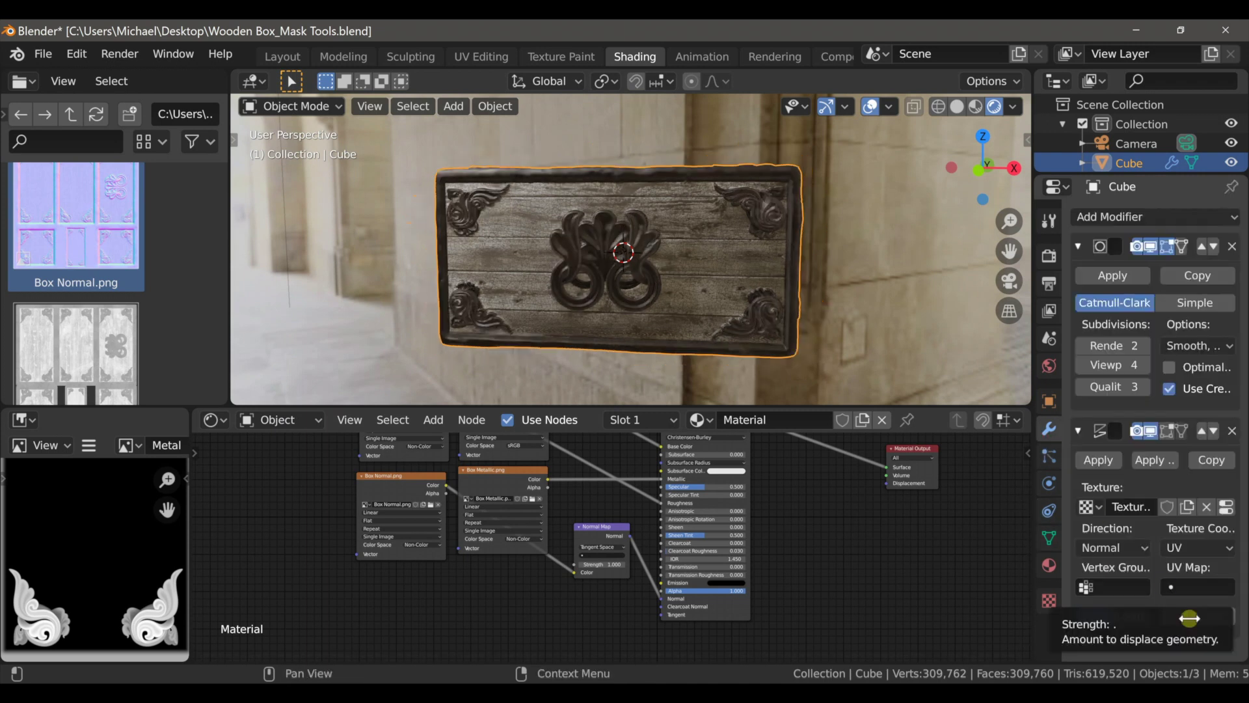
middle_click_drag(846, 384, 734, 355)
scroll(768, 371, "up", 1)
scroll(1192, 616, "up", 1, "ctrl")
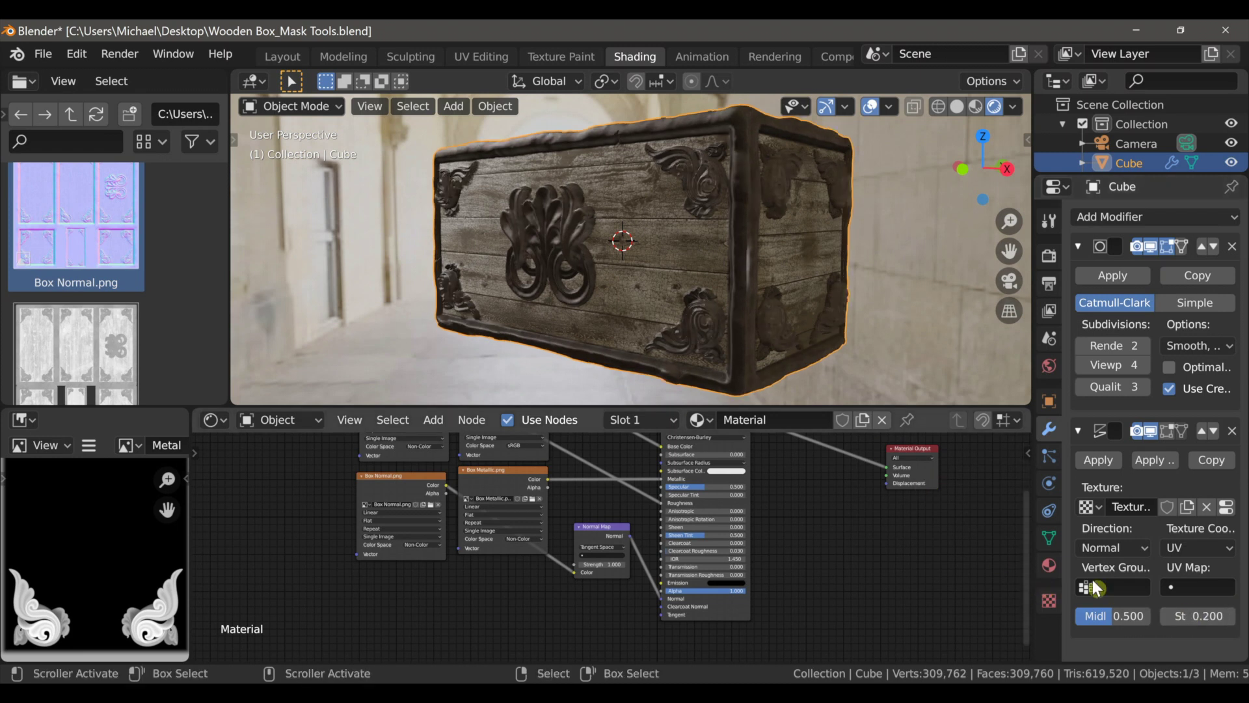
scroll(1177, 616, "down", 1, "ctrl")
middle_click_drag(727, 287, 548, 316)
scroll(539, 311, "down", 1)
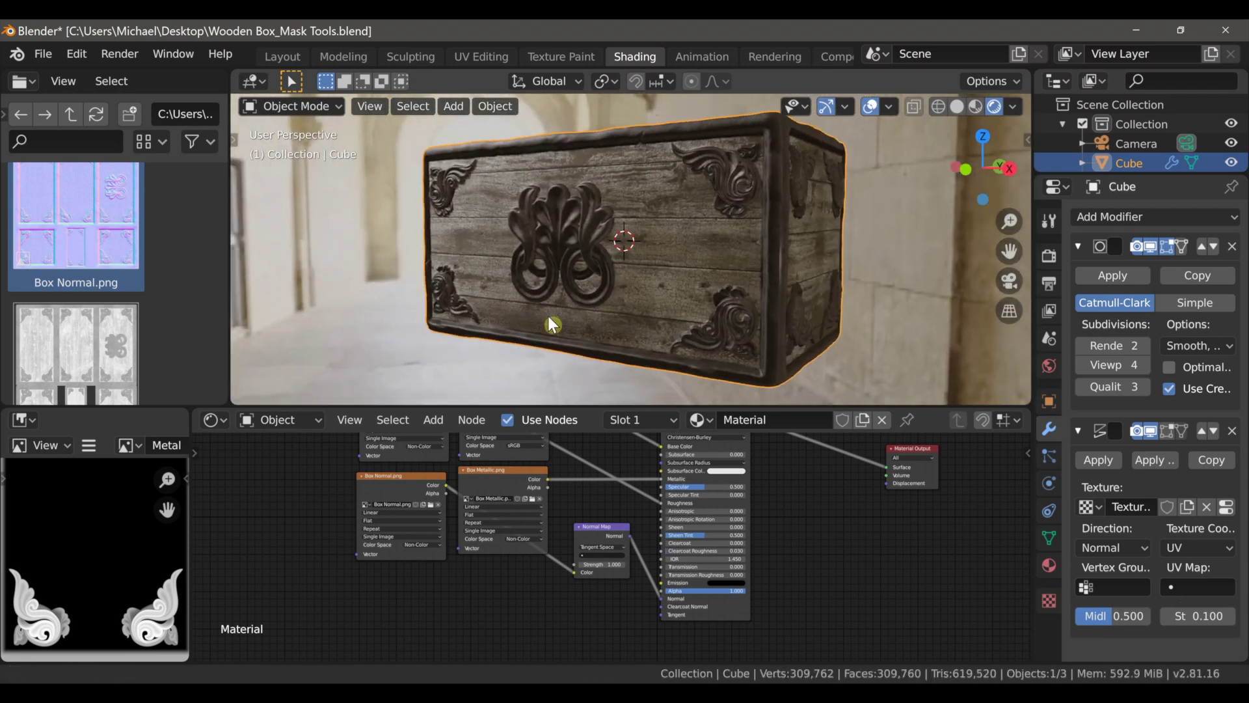
Enlarge the 3D viewport and apply the box's Subdivision Surface and Displace modifiers
left_click_drag(577, 406, 587, 641)
middle_click_drag(653, 506, 656, 515)
scroll(656, 515, "up", 1)
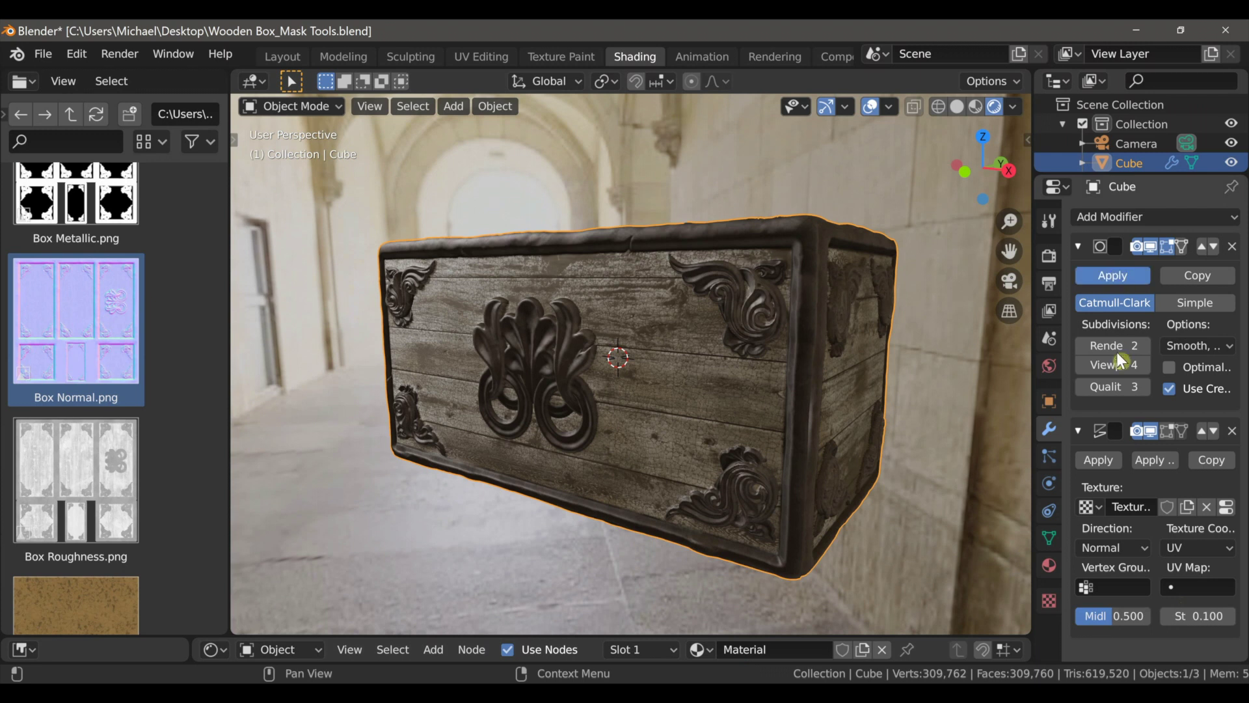
left_click(1102, 282)
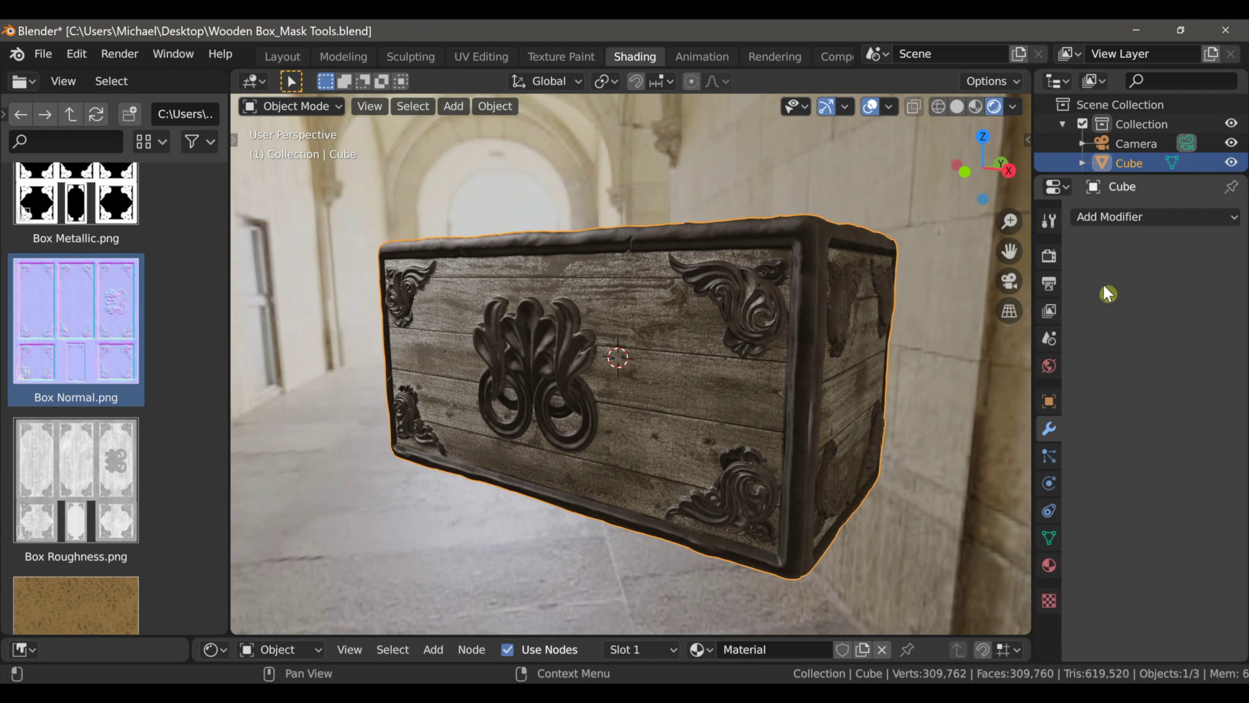
Turn on the wireframe overlay and add a Decimate modifier to the box with a collapse ratio of 0.3
left_click(889, 106)
left_click(771, 432)
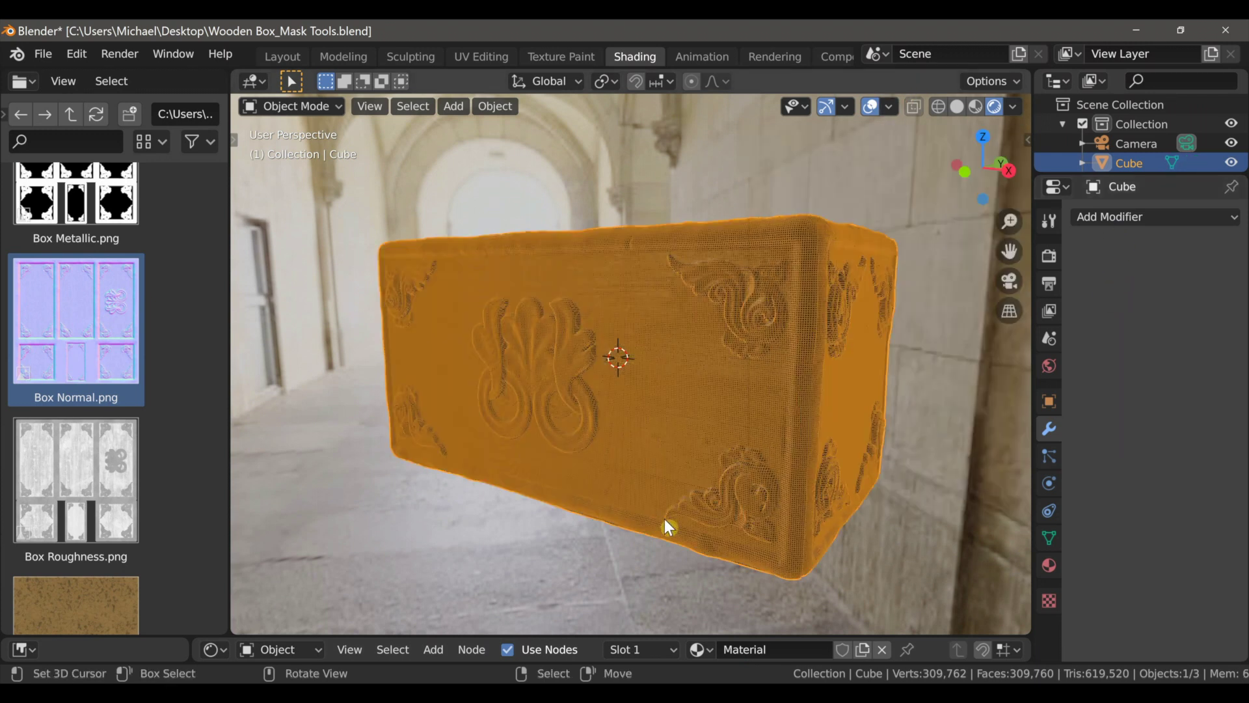
left_click(1125, 219)
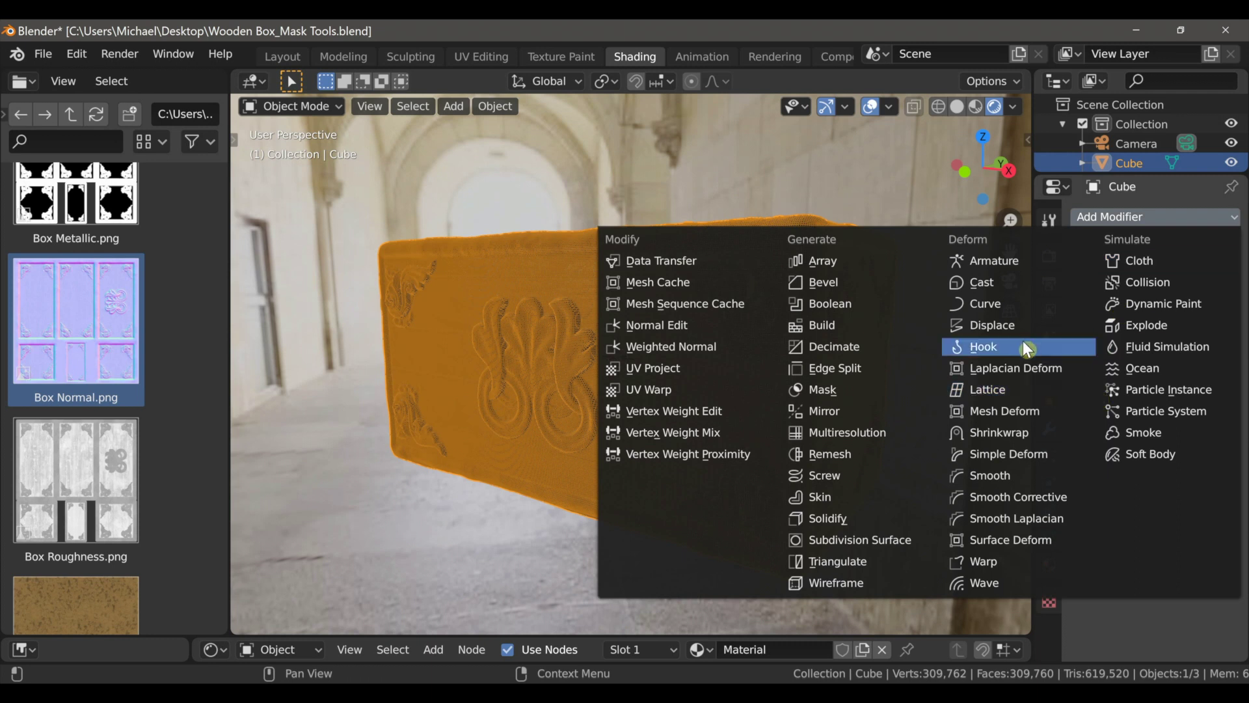
left_click(853, 346)
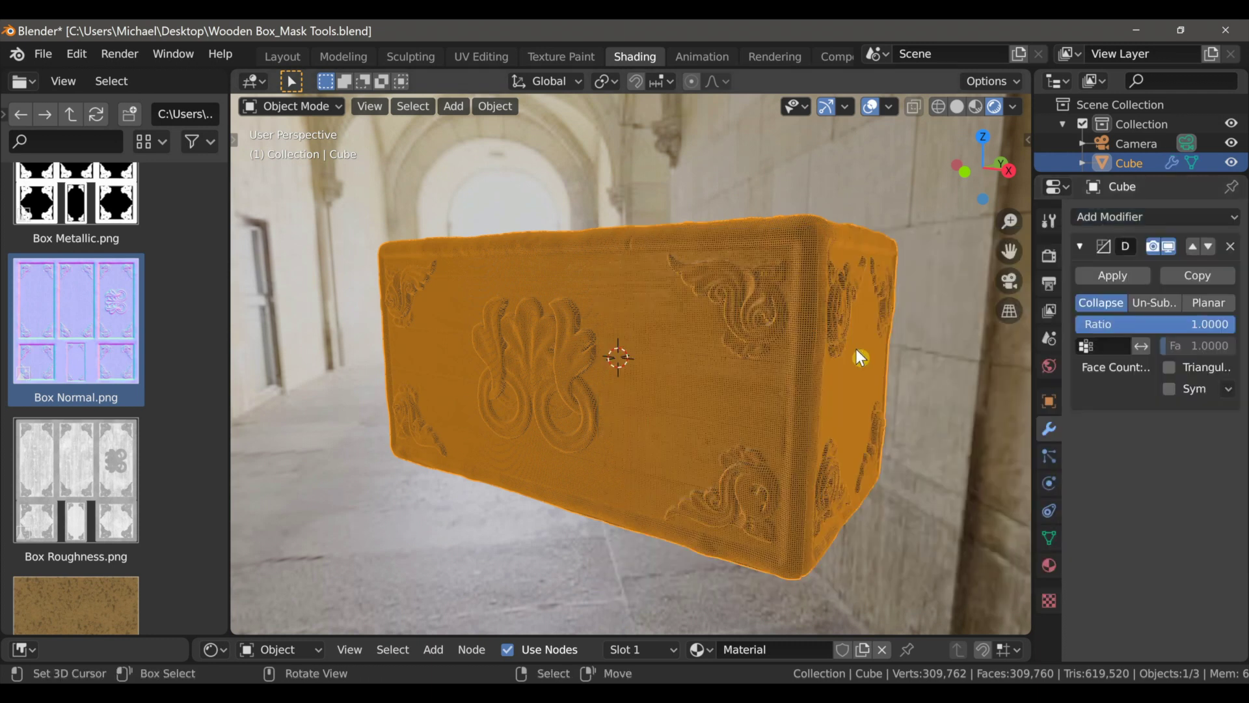
left_click(1146, 324)
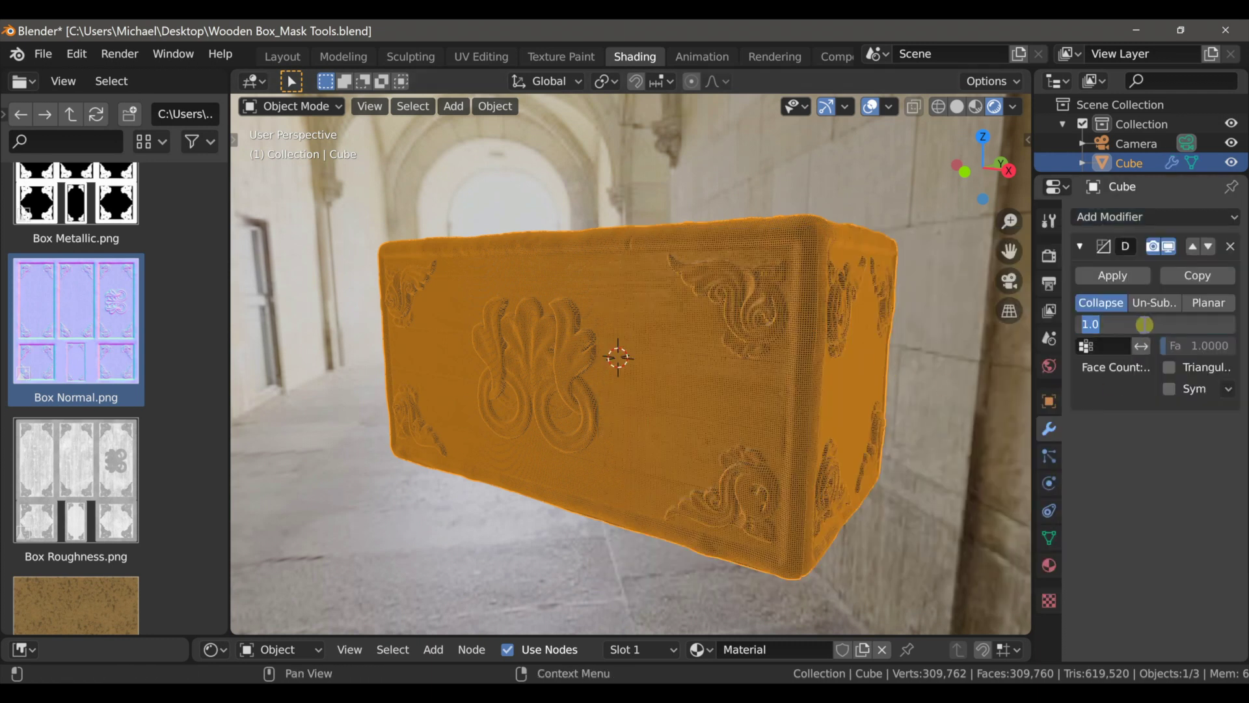
key("Return")
Hide the viewport overlays and inspect the decimated box's ornaments and edges from several angles
middle_click_drag(789, 408, 638, 395)
left_click(871, 107)
middle_click_drag(743, 301, 681, 349)
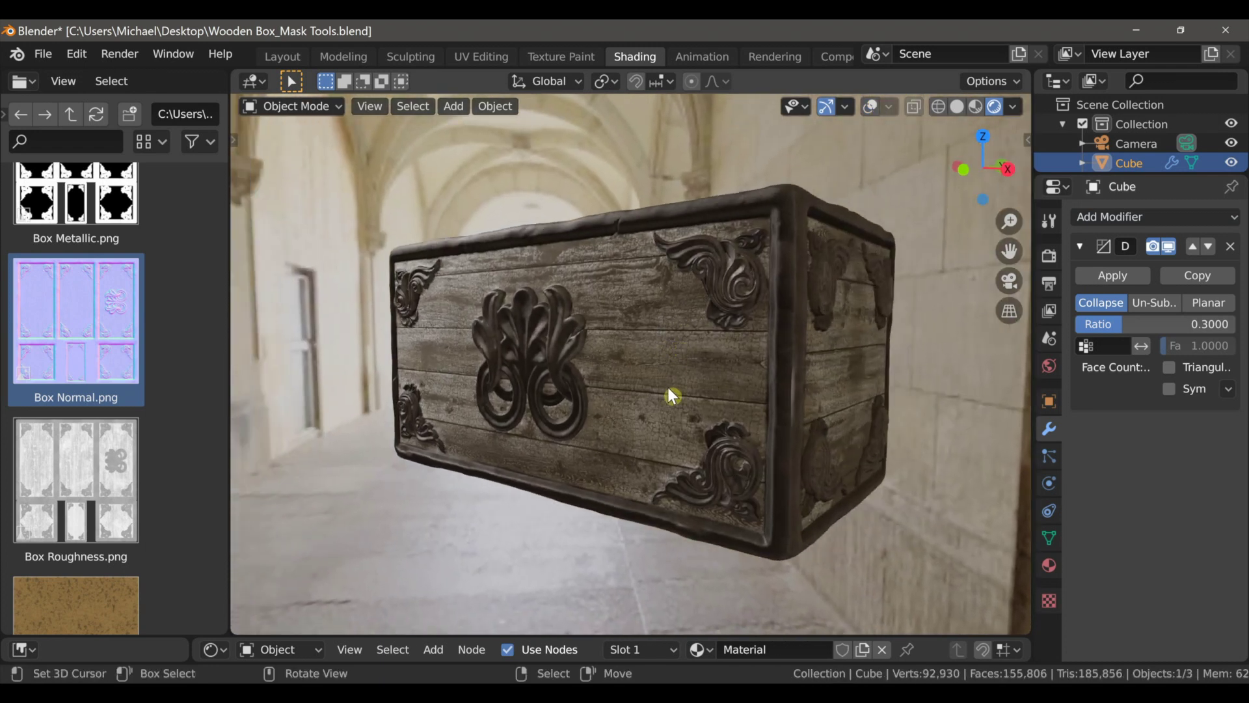
middle_click_drag(641, 449, 462, 337)
middle_click_drag(372, 386, 381, 393, "shift")
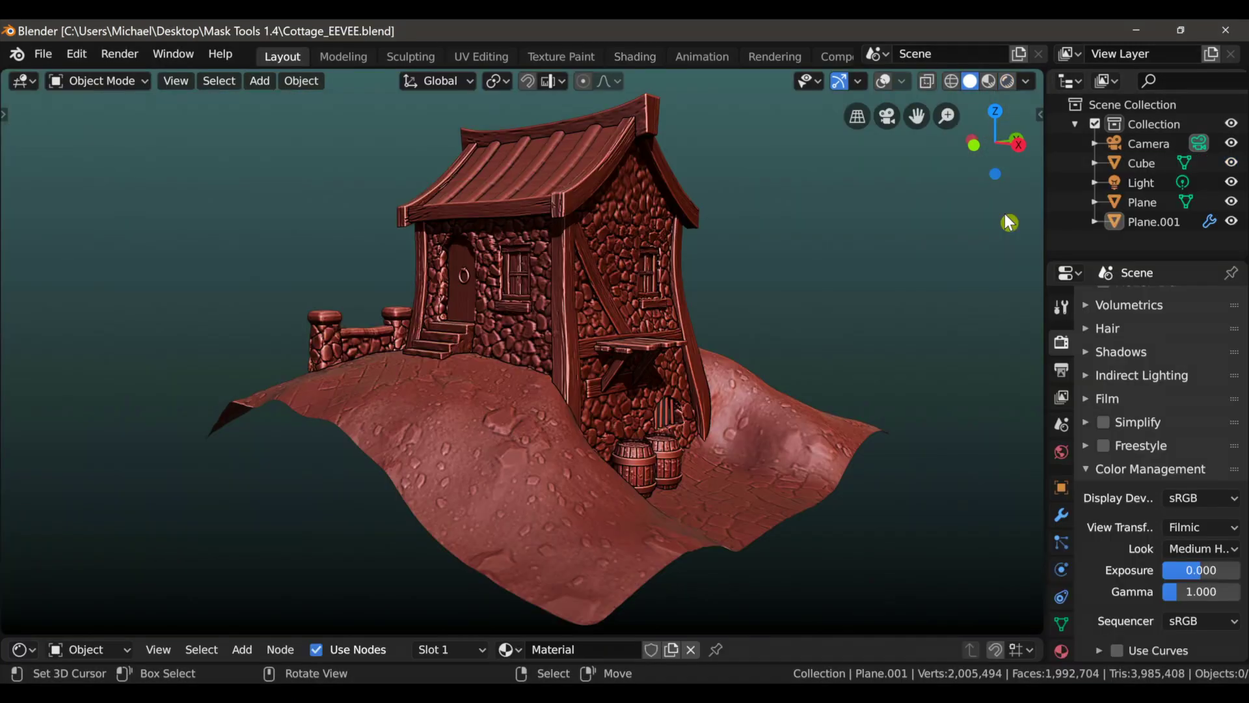
Display the stone cottage scene in Rendered viewport shading and look it over
left_click(1007, 81)
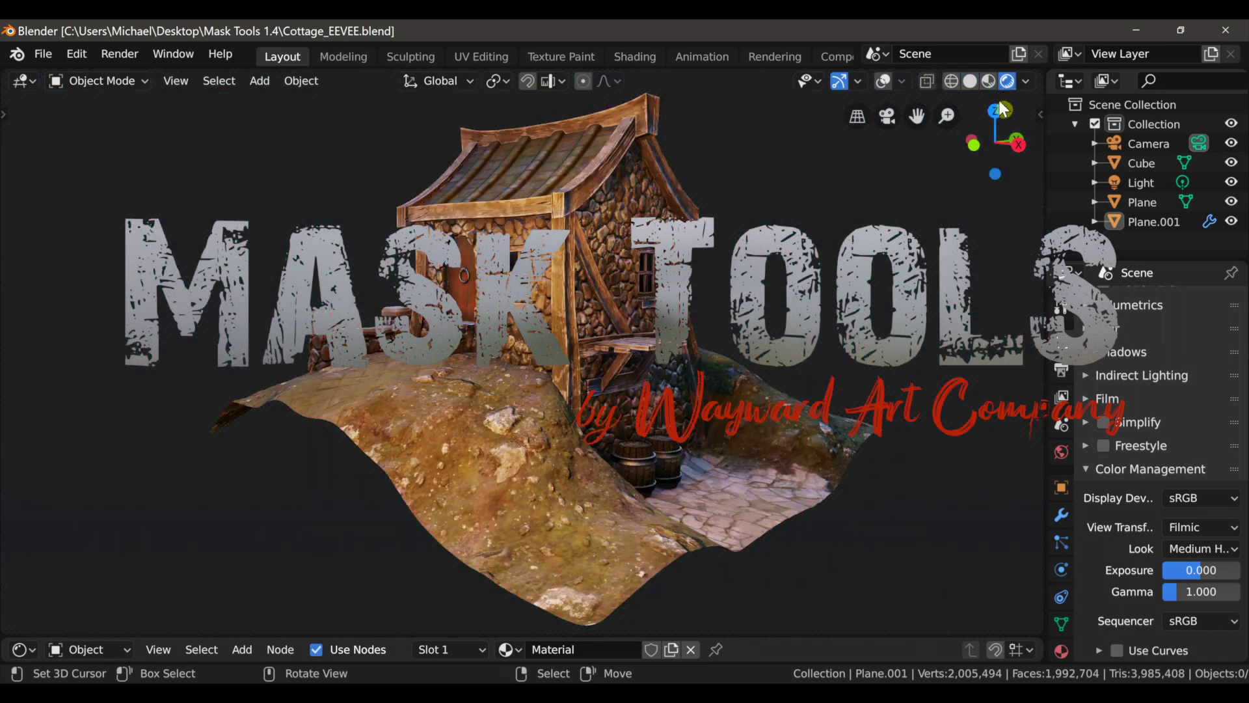
middle_click_drag(784, 283, 758, 290)
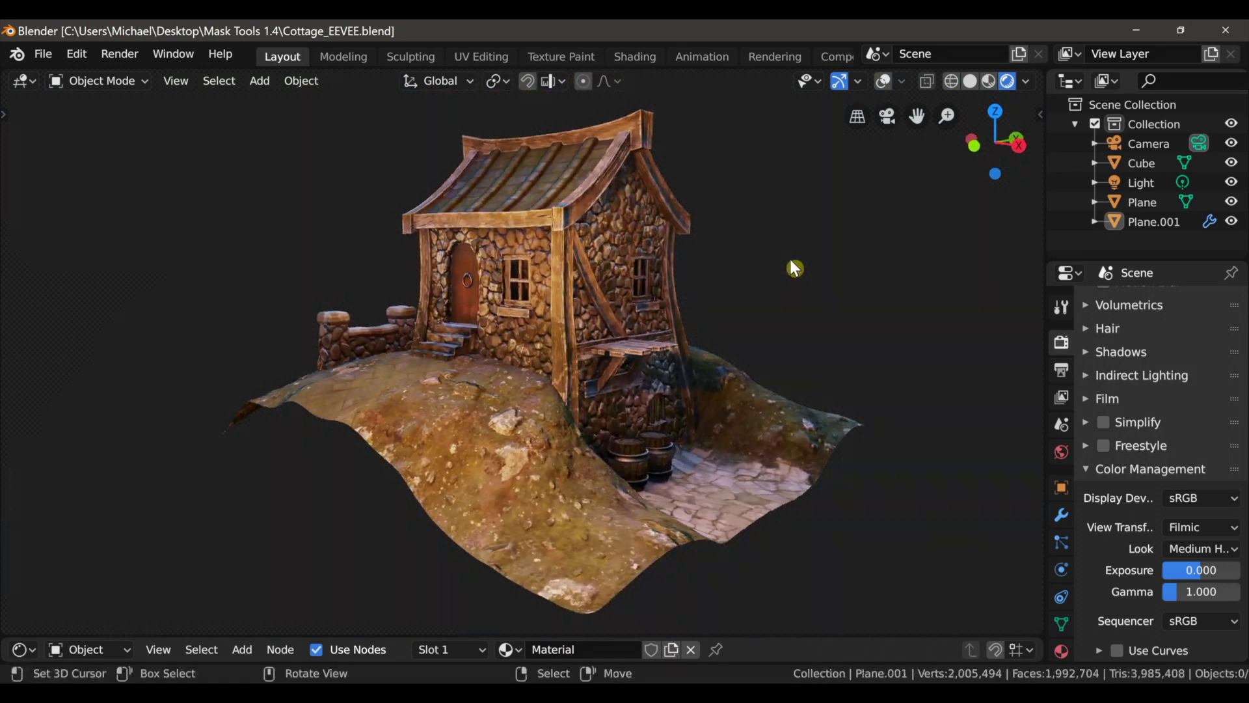